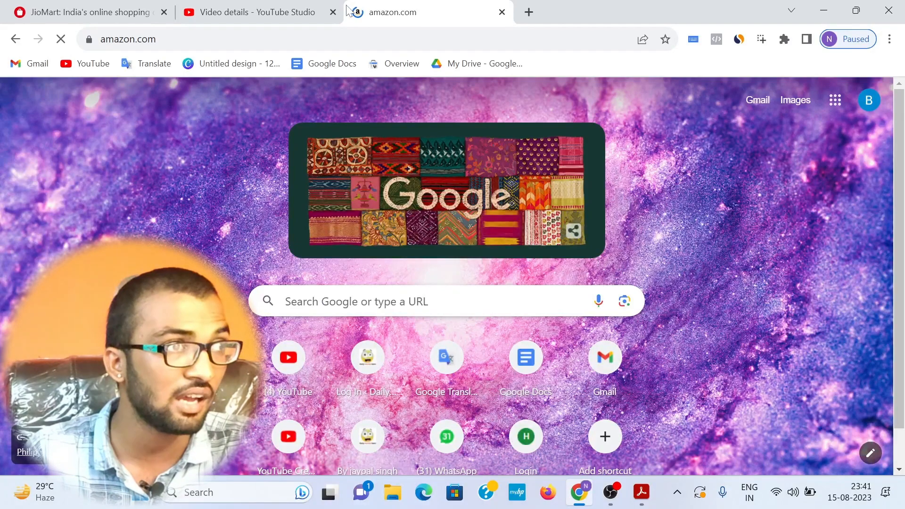
scroll(360, 216, down, 5)
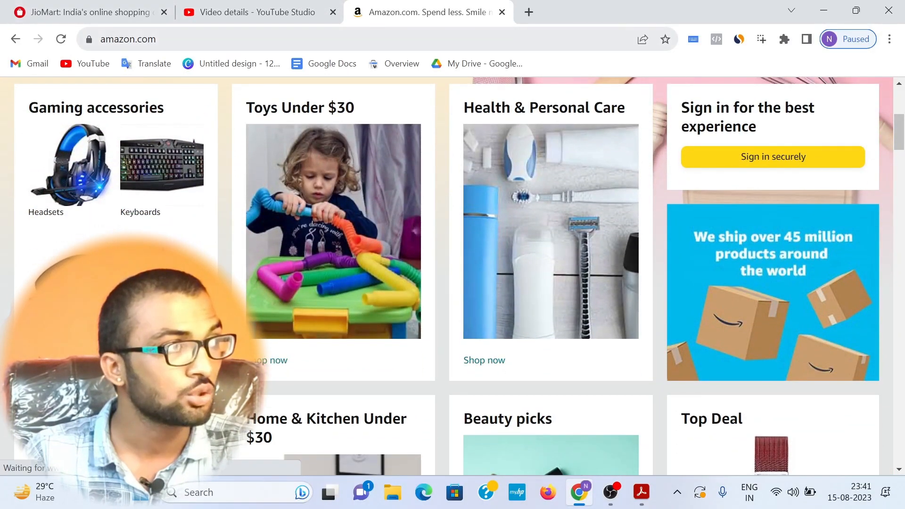
click(217, 39)
click(215, 40)
drag(215, 39, 100, 39)
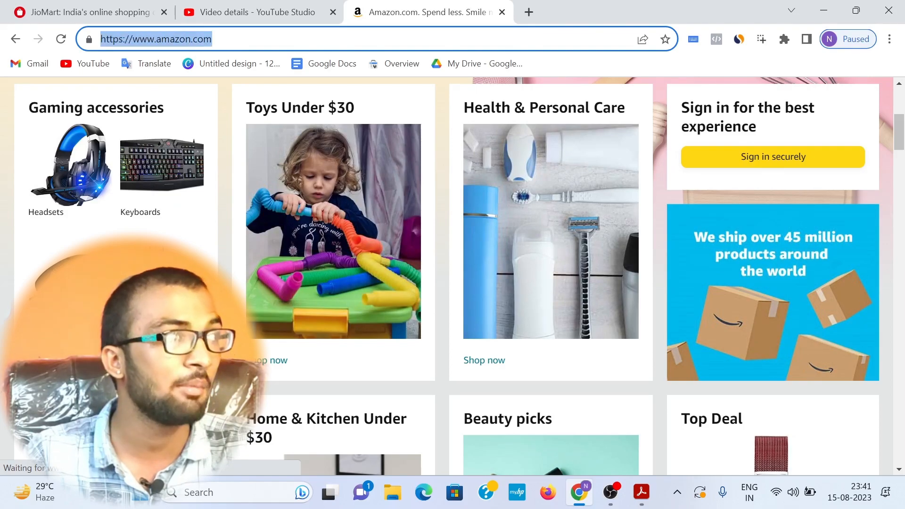
click(151, 39)
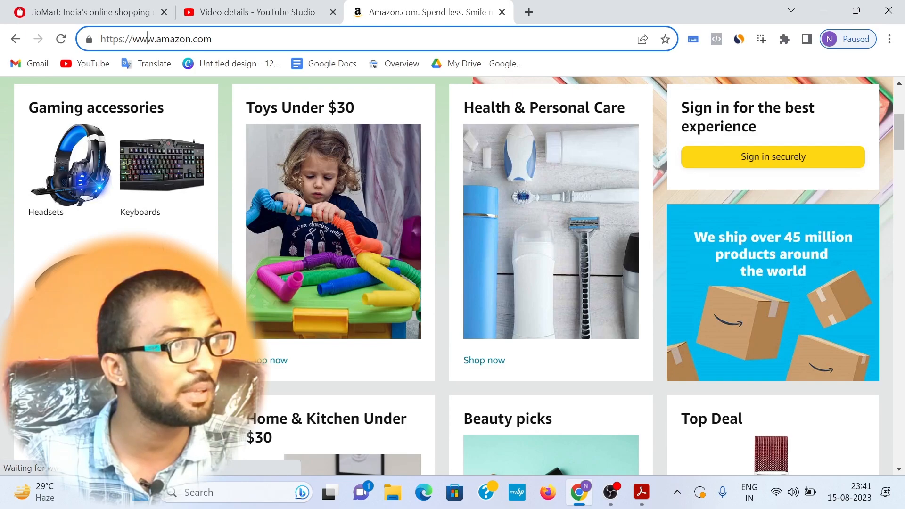
drag(214, 39, 108, 39)
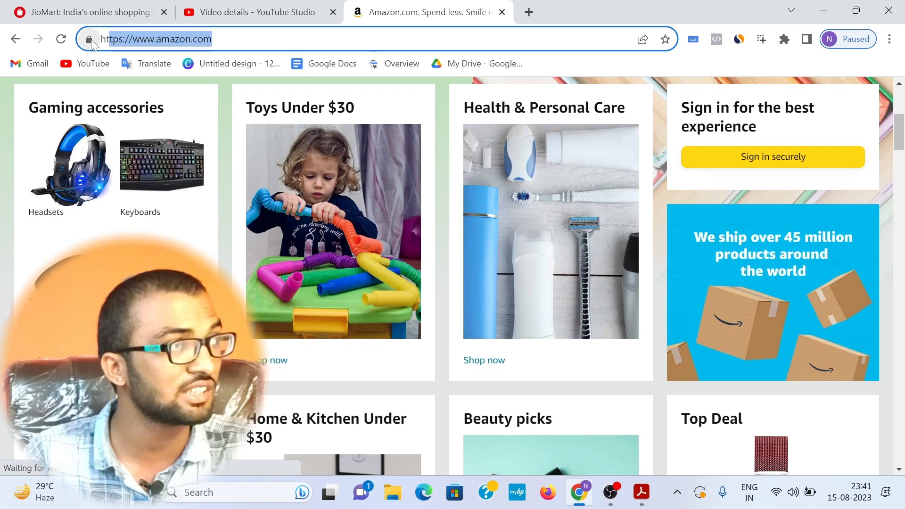
click(214, 39)
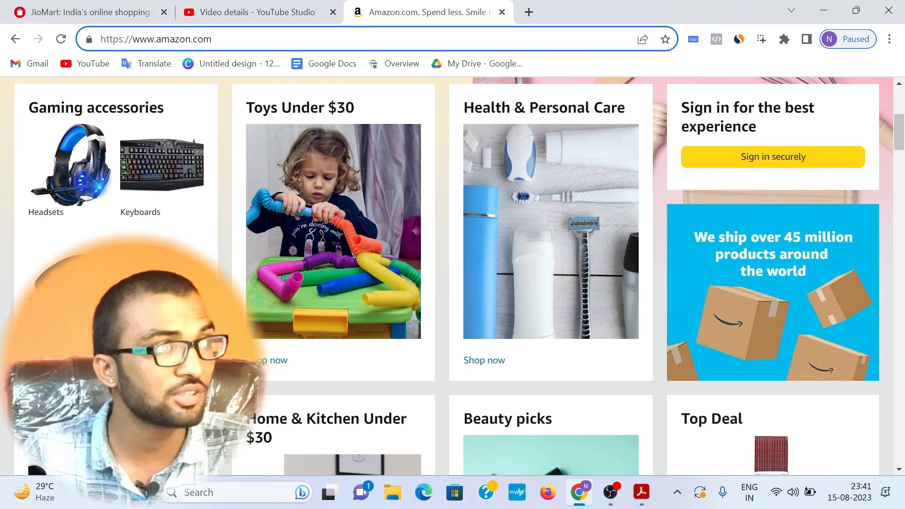
drag(213, 39, 156, 39)
click(221, 39)
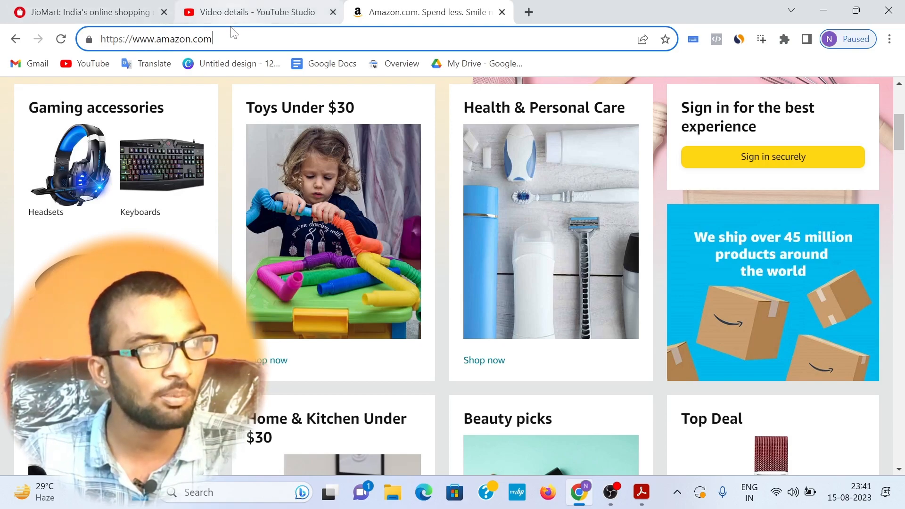
drag(213, 39, 104, 42)
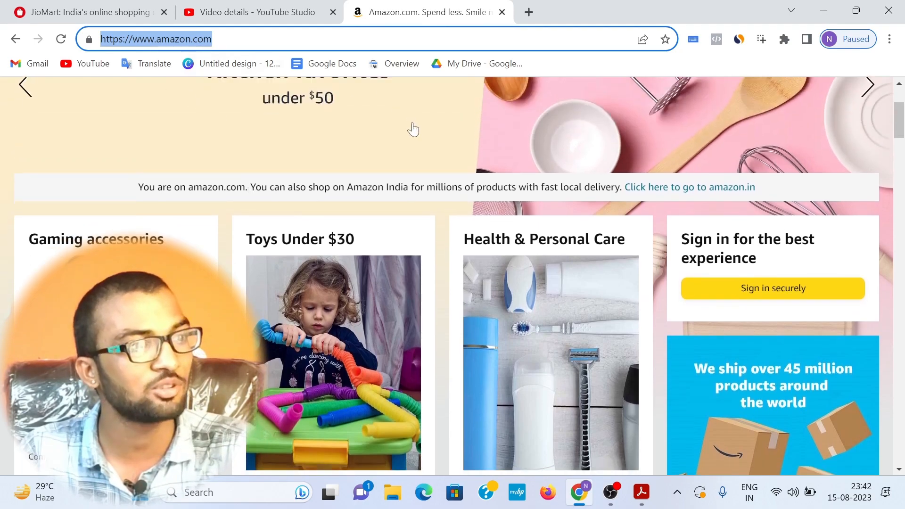
Step: Look at the Amazon homepage's product sections, marking the "Home & Kitchen Under $30" heading as example site content
scroll(343, 259, down, 8)
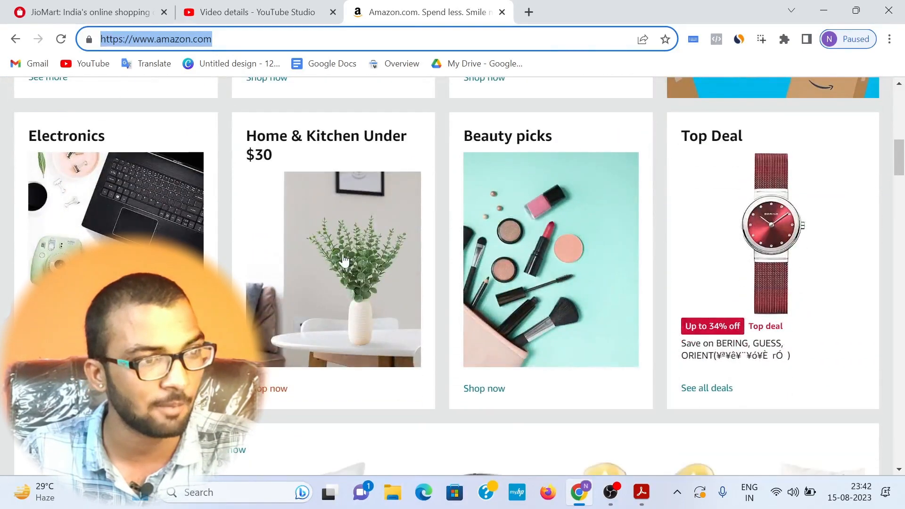
drag(284, 163, 244, 136)
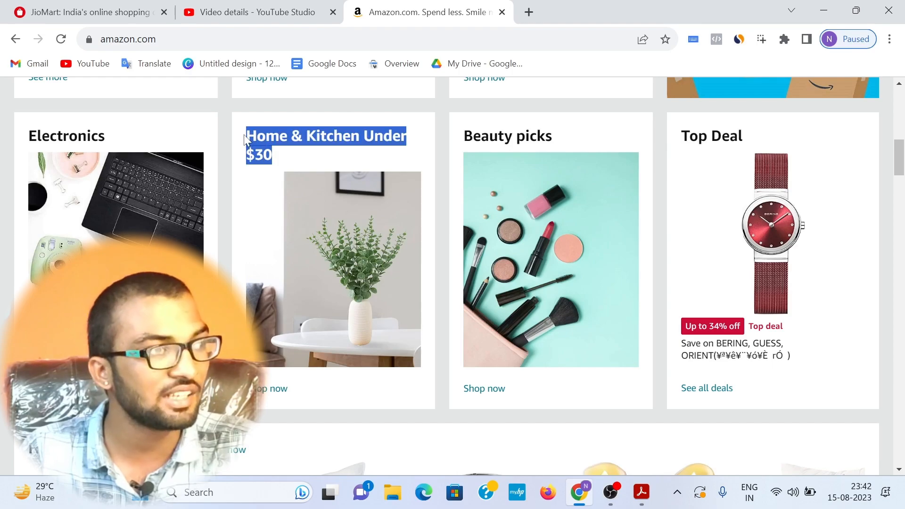
click(288, 154)
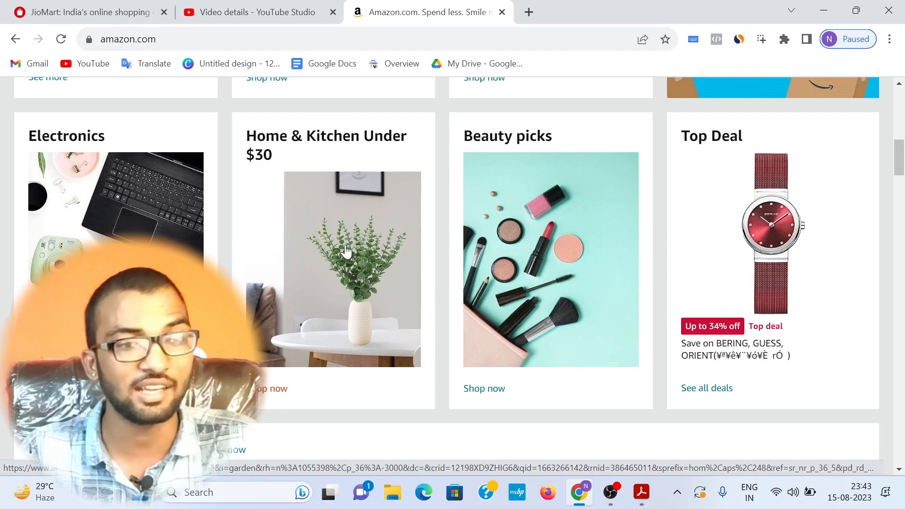
Step: Switch to Adobe Acrobat and highlight the "buy domain and web hosting" line of the blueprint in pink
click(640, 494)
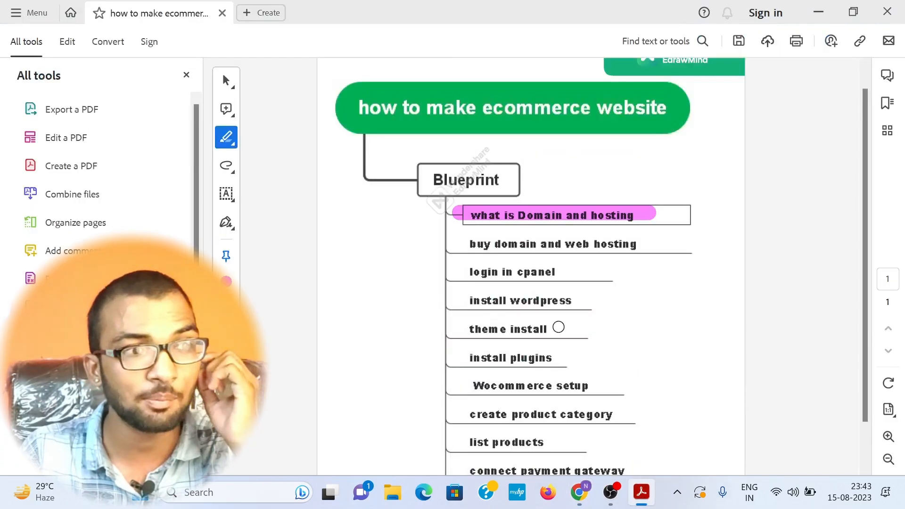
click(526, 216)
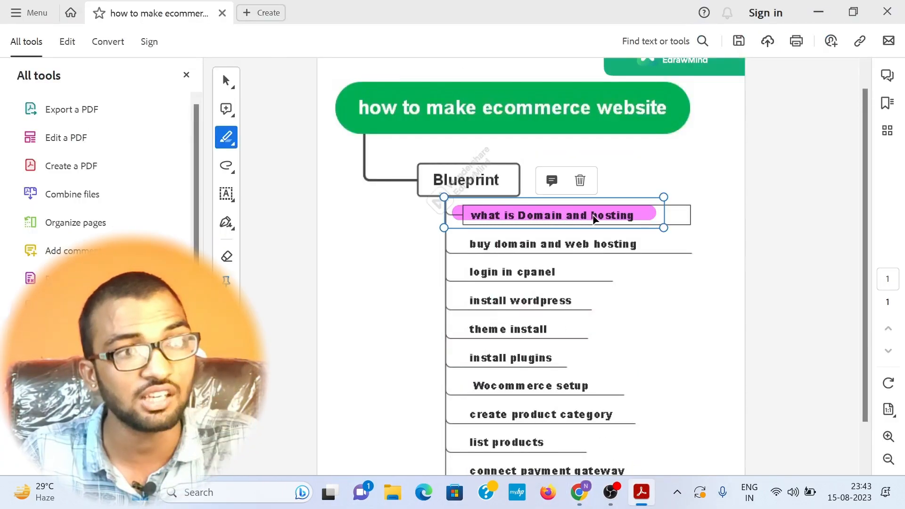
drag(455, 246, 634, 241)
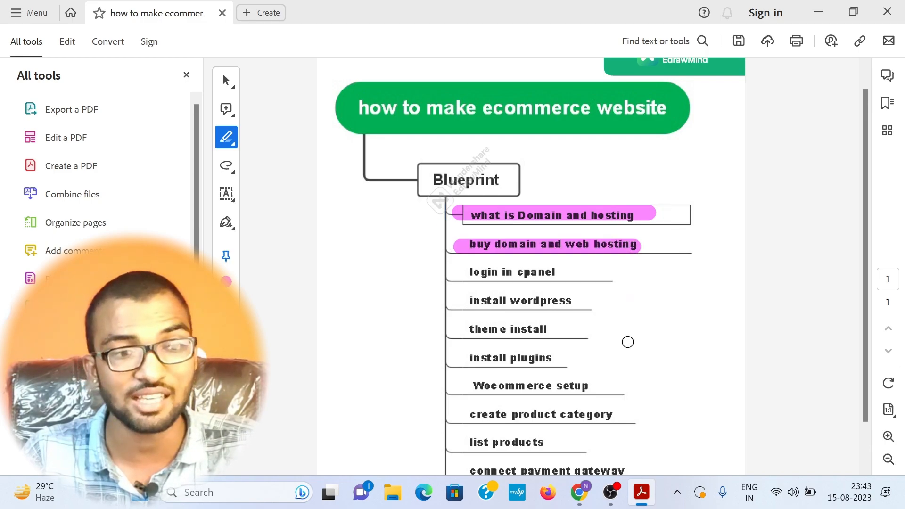
click(575, 501)
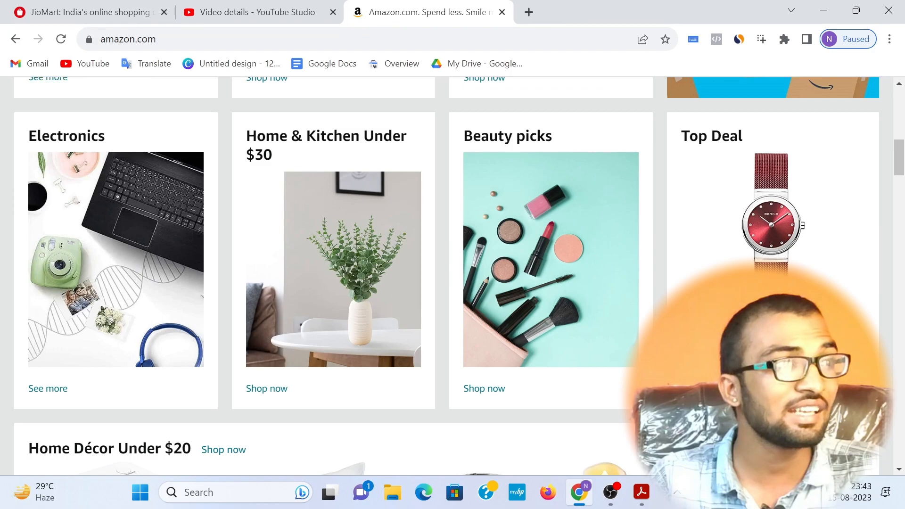
click(231, 14)
scroll(396, 405, down, 2)
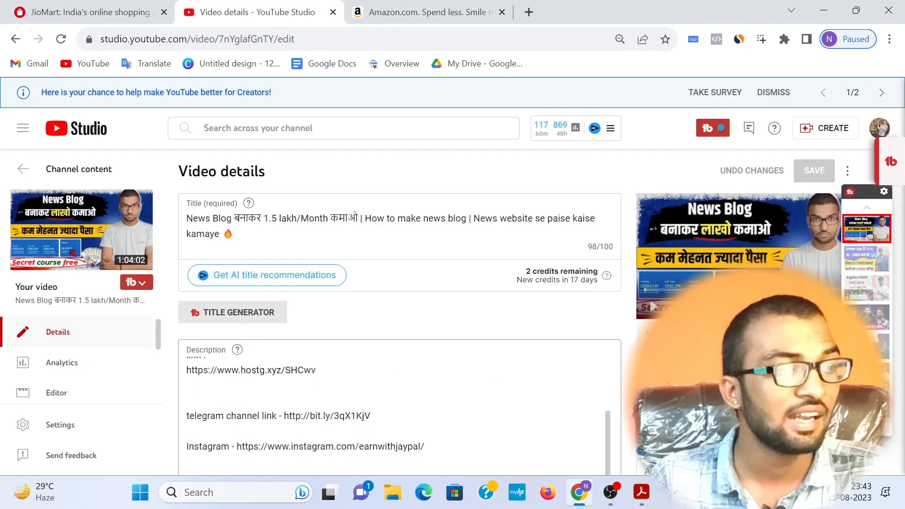
double_click(253, 370)
click(246, 370)
drag(316, 370, 186, 371)
right_click(213, 369)
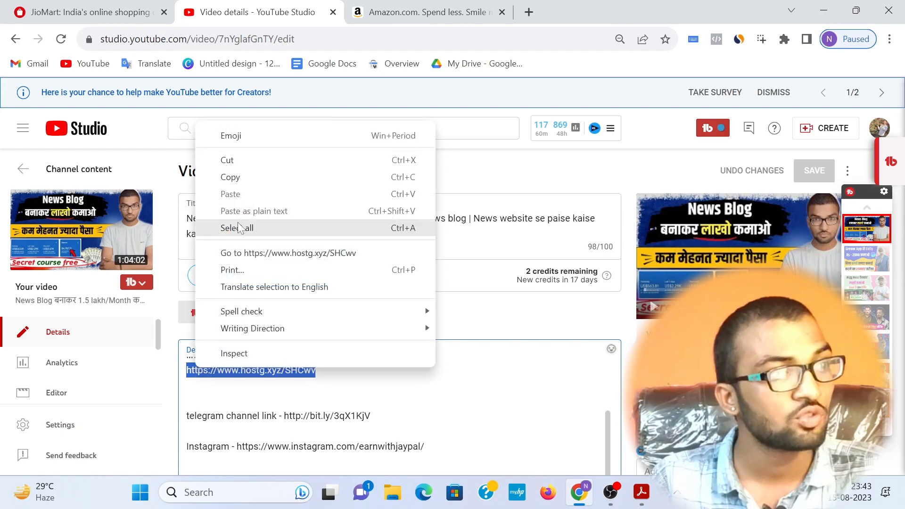
click(239, 179)
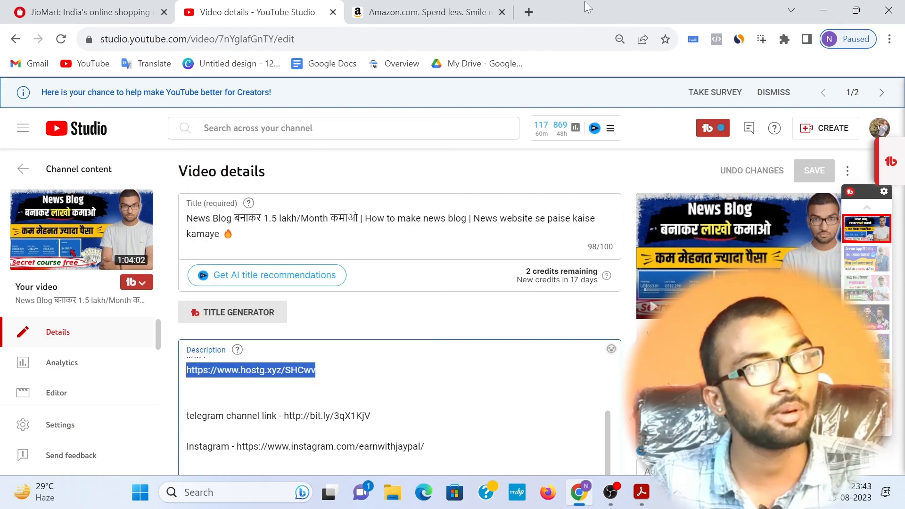
Step: Open the copied hosting link in a new browser tab
click(528, 12)
key(ctrl+v)
key(Return)
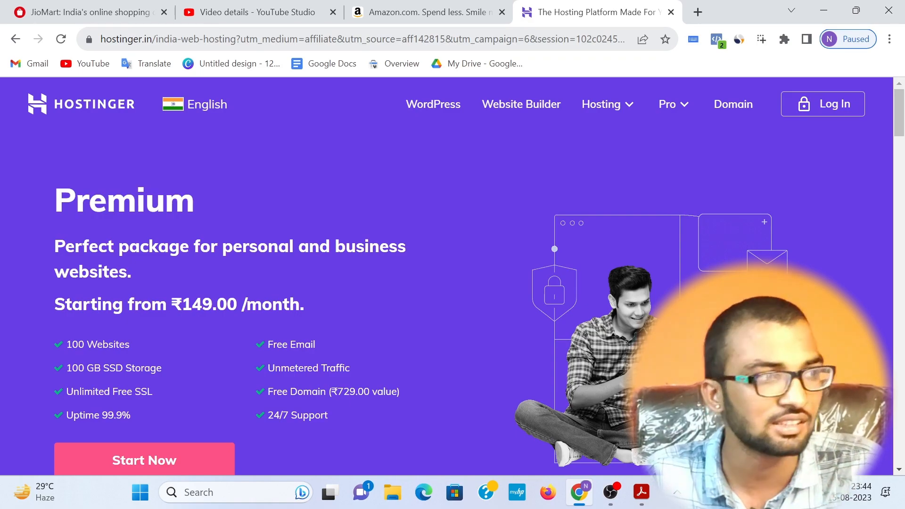
Step: Review the Premium package's headline, description and starting price at the top of the Hostinger page
scroll(100, 155, down, 1)
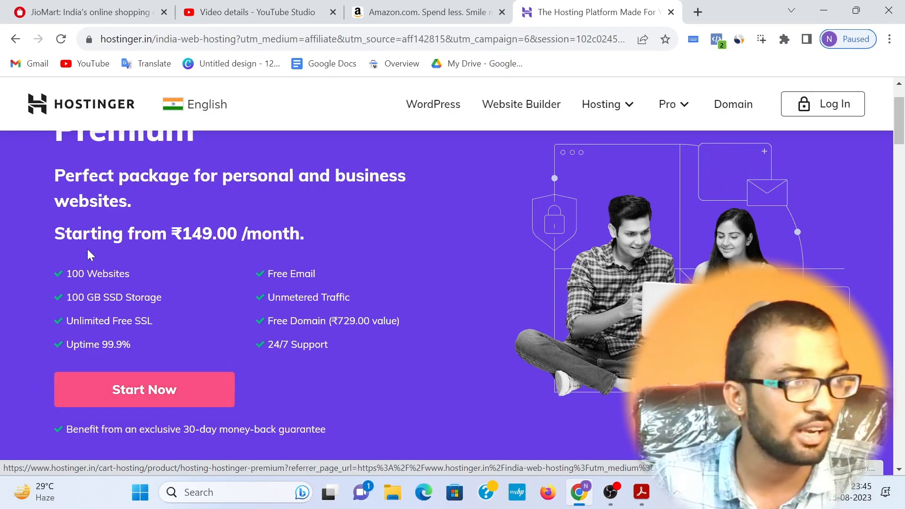
scroll(88, 252, up, 2)
drag(54, 198, 237, 304)
click(287, 271)
Step: Examine the Single Web Hosting plan, including its website limit and SSD storage allowance
scroll(299, 245, down, 10)
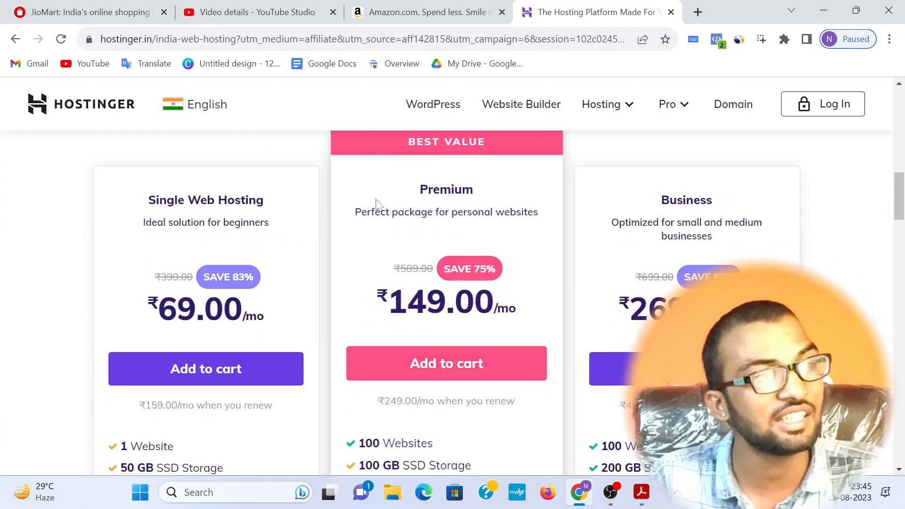
drag(134, 192, 279, 188)
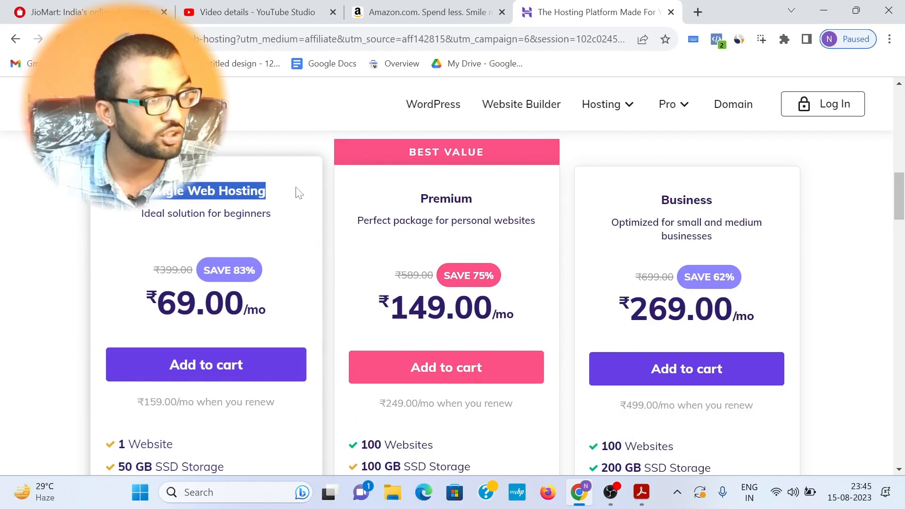
scroll(295, 192, down, 3)
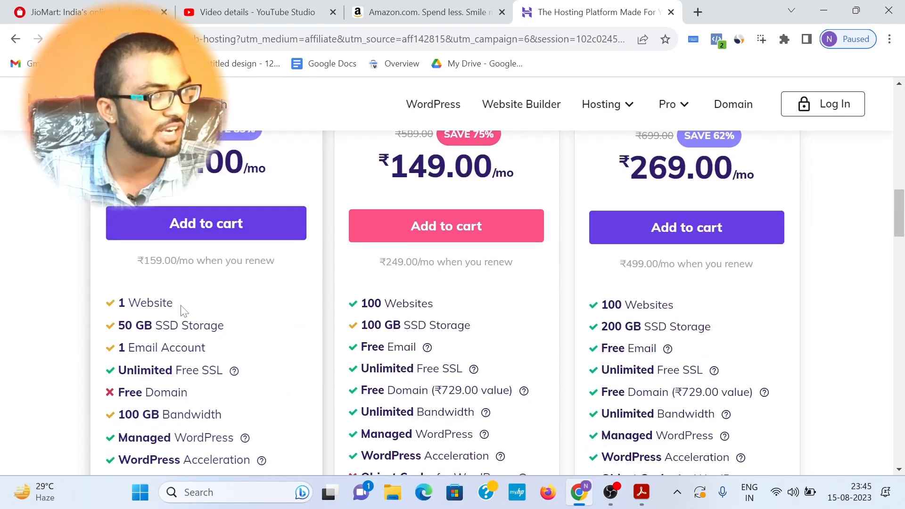
drag(174, 307, 114, 305)
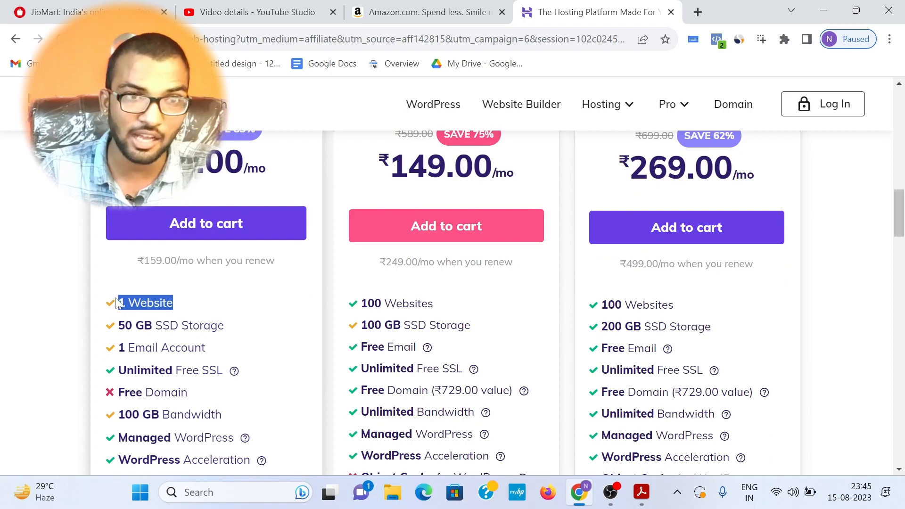
click(141, 177)
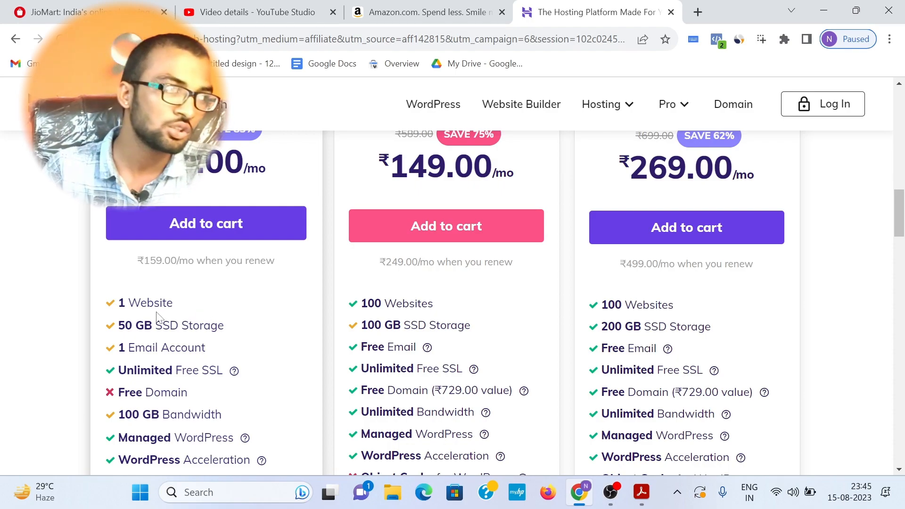
drag(118, 325, 228, 329)
click(230, 329)
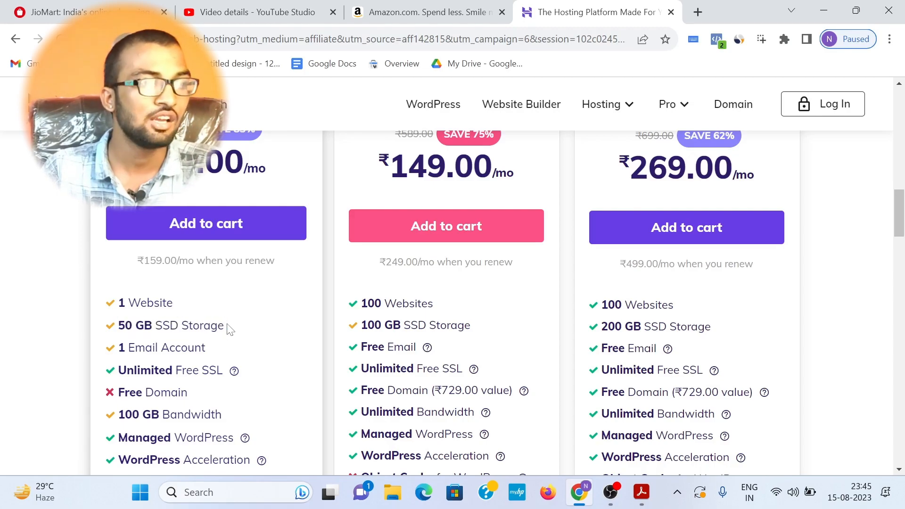
Step: Examine the Premium plan's best-value label, website limit, free domain value and SSD storage allowance
scroll(374, 262, up, 4)
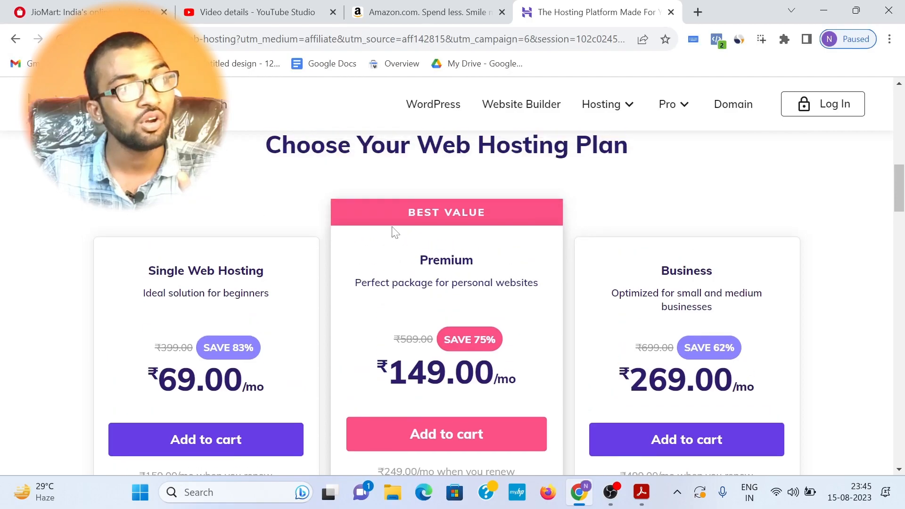
drag(410, 262, 499, 266)
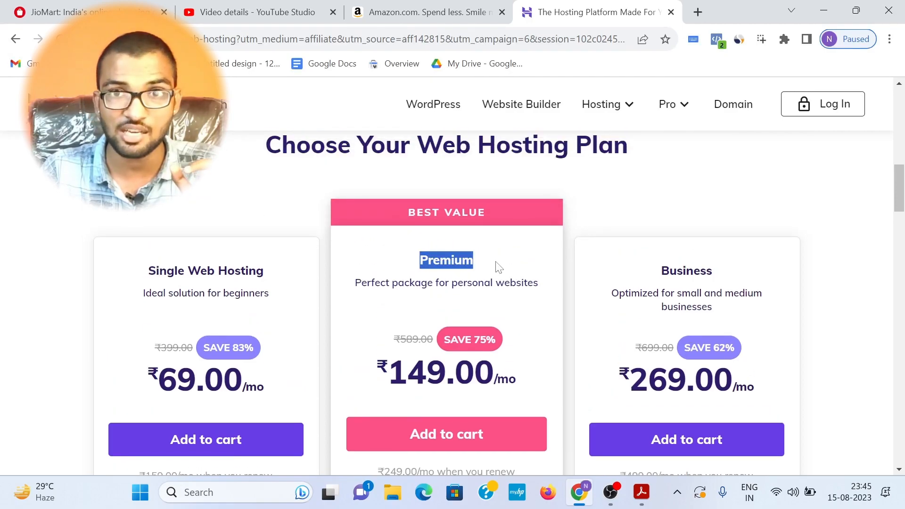
scroll(493, 267, down, 1)
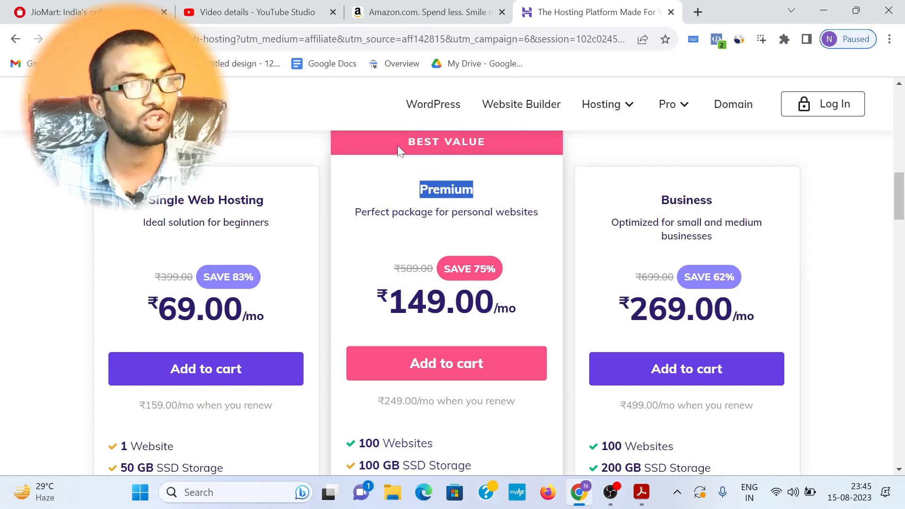
drag(406, 141, 490, 153)
scroll(441, 250, down, 3)
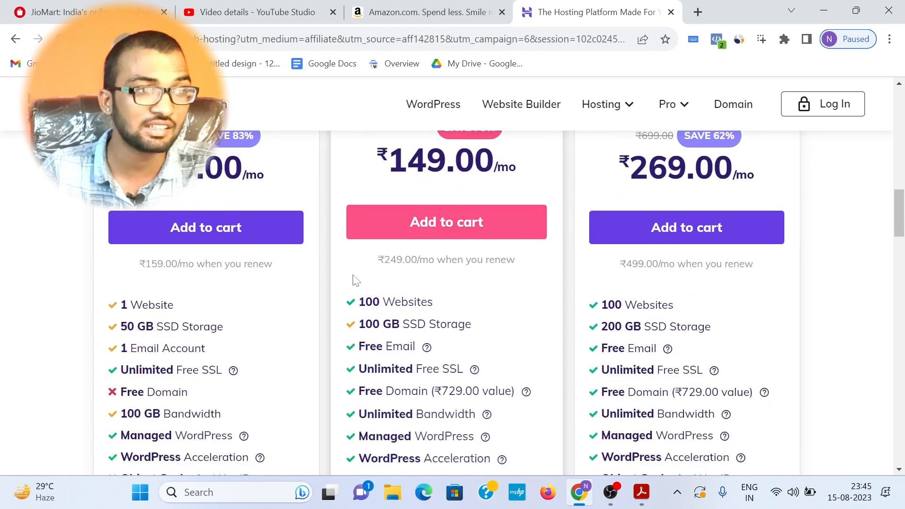
drag(357, 302, 435, 303)
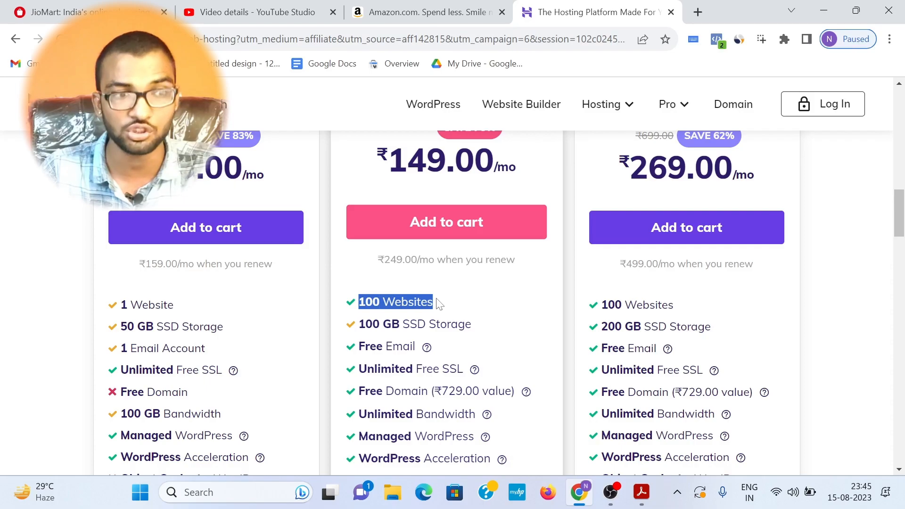
click(437, 303)
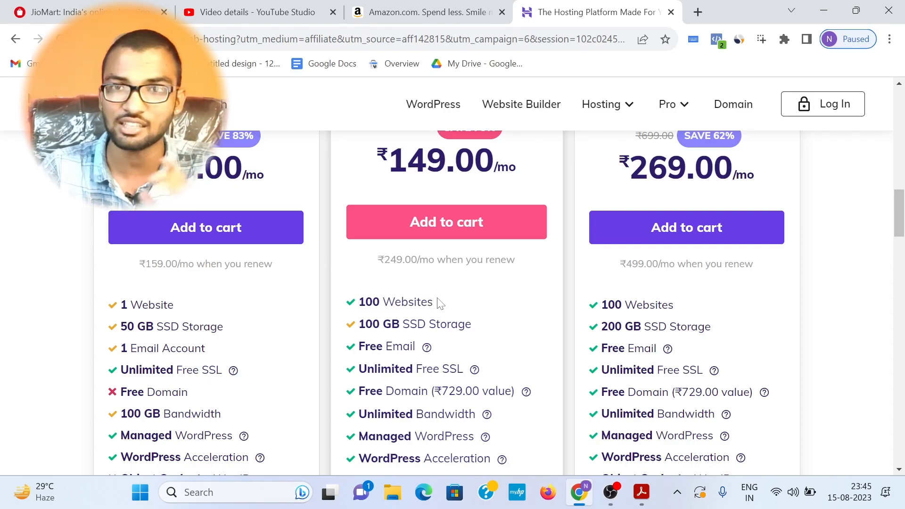
drag(429, 391, 511, 387)
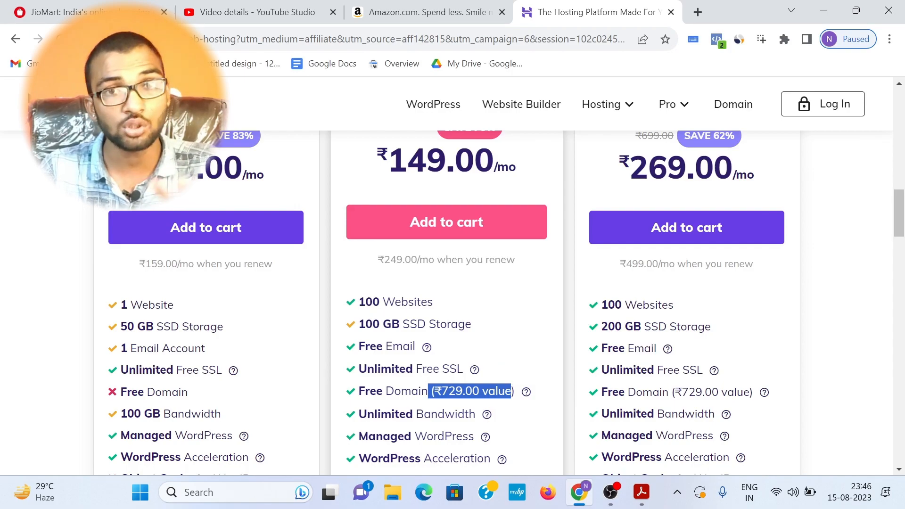
drag(365, 301, 440, 302)
click(443, 304)
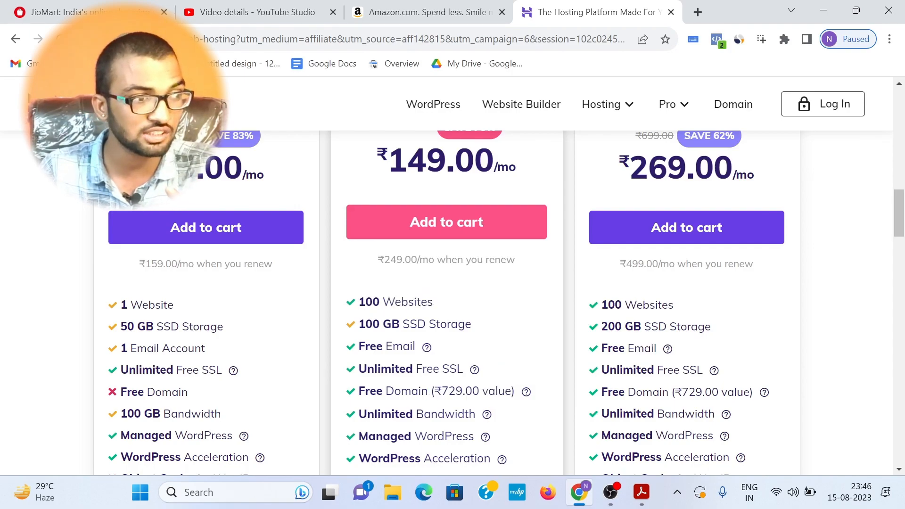
drag(365, 324, 479, 329)
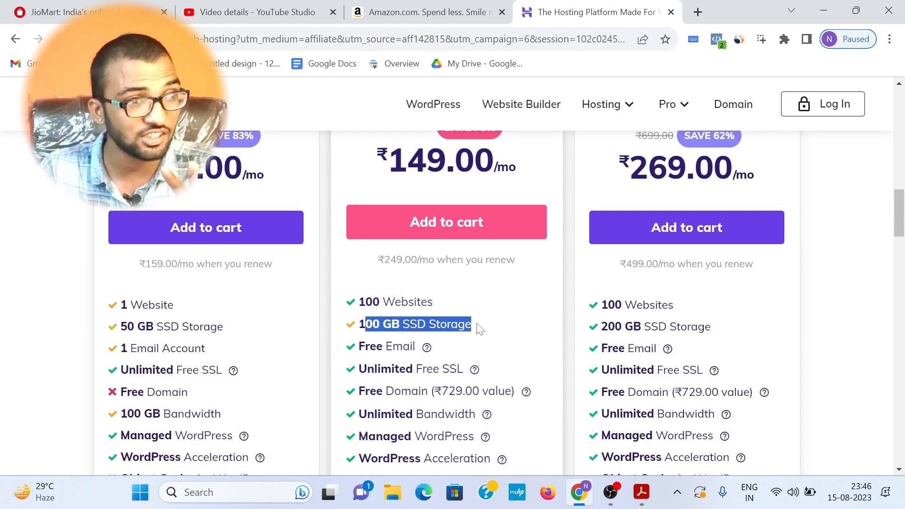
click(480, 329)
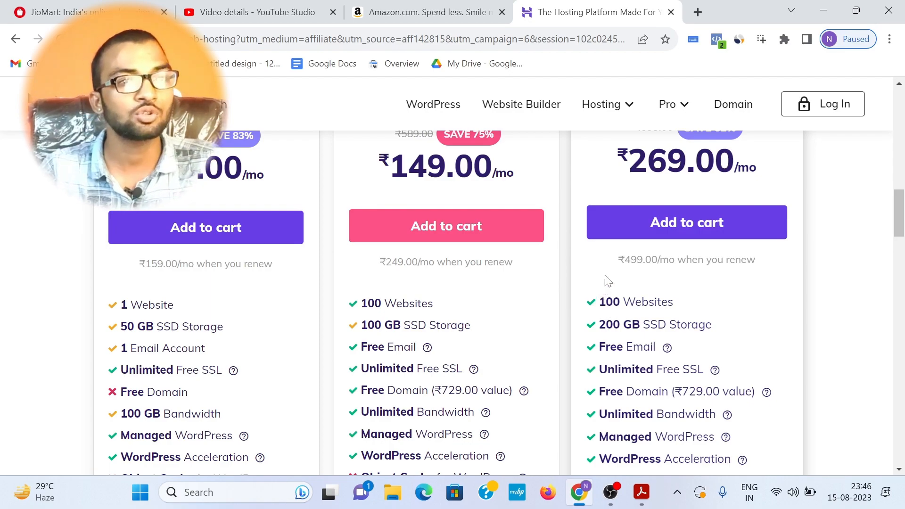
Step: Examine the Business plan's monthly price and SSD storage allowance
scroll(607, 224, up, 1)
drag(607, 224, 763, 228)
click(763, 228)
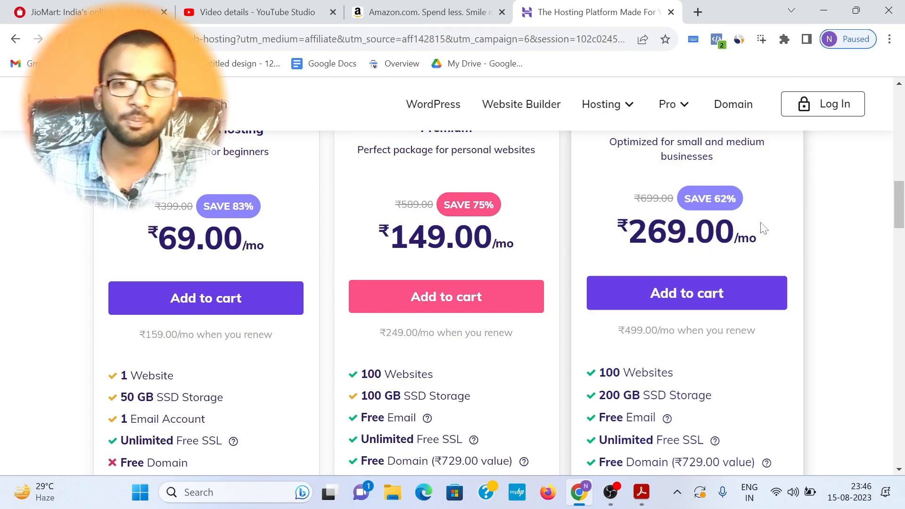
drag(598, 395, 722, 400)
click(721, 402)
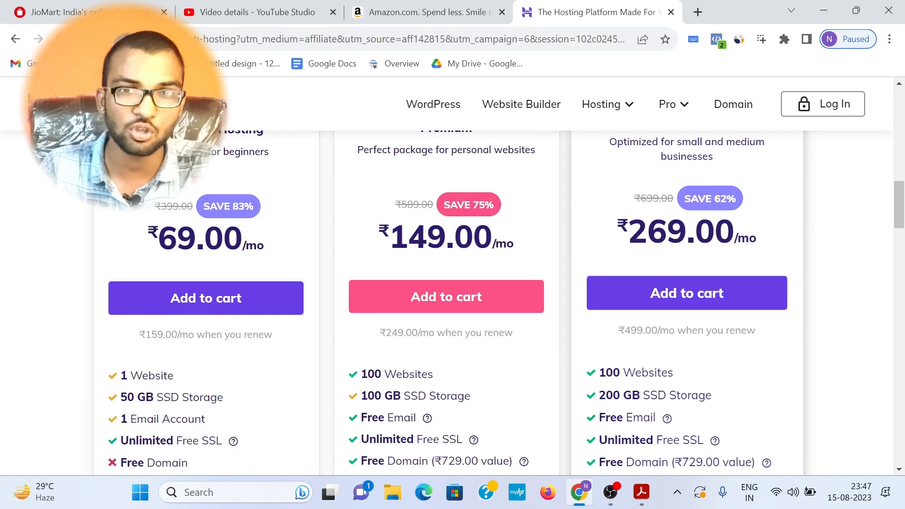
drag(606, 395, 677, 395)
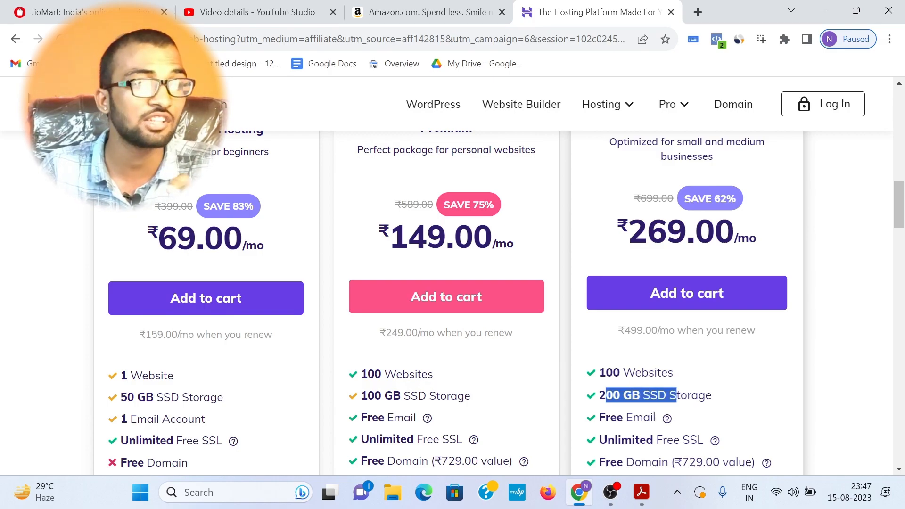
click(676, 395)
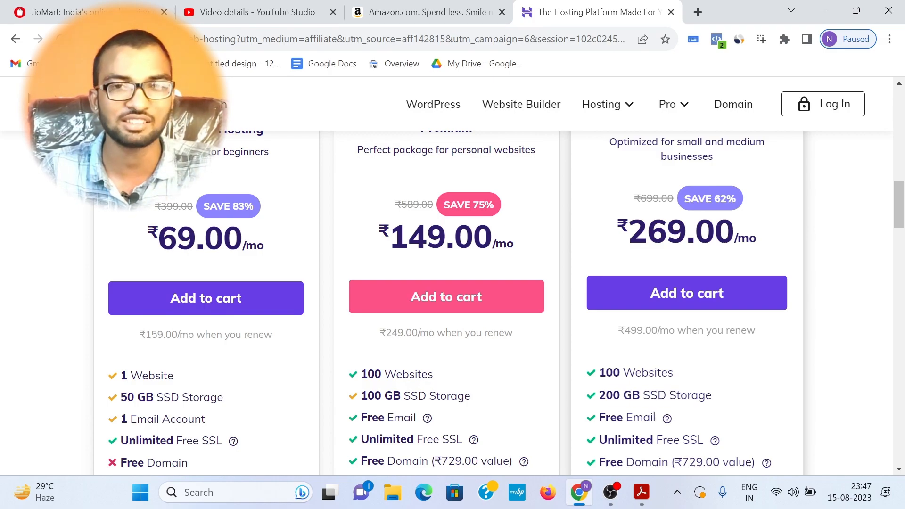
Step: Examine the Premium plan's name and discounted monthly price
scroll(599, 405, down, 2)
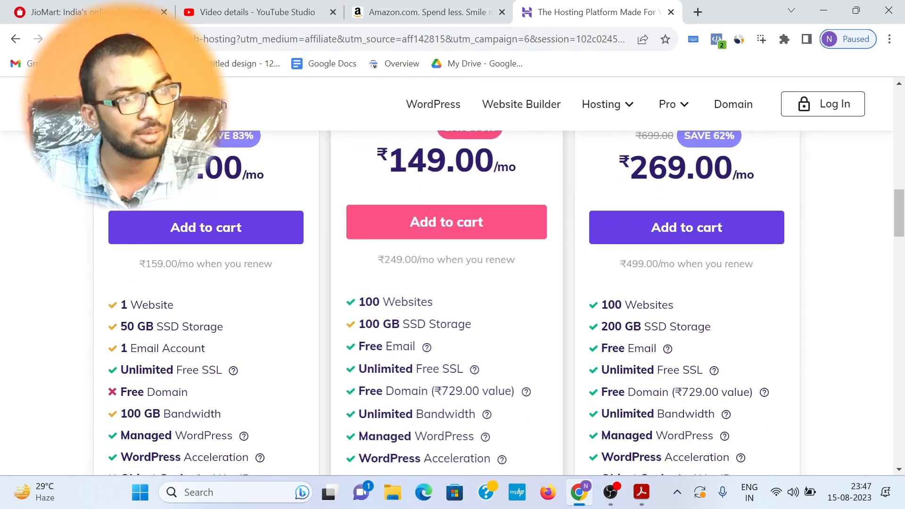
scroll(409, 191, up, 3)
drag(390, 181, 491, 184)
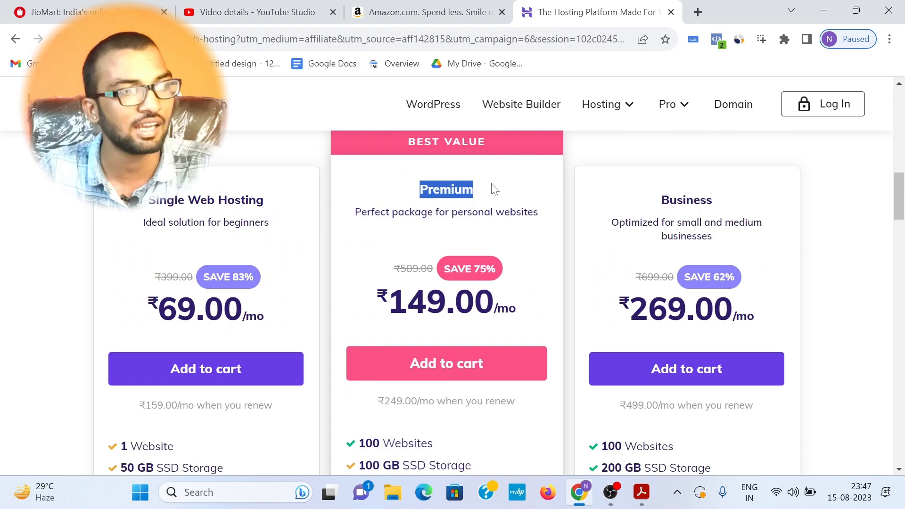
click(492, 185)
scroll(481, 188, down, 2)
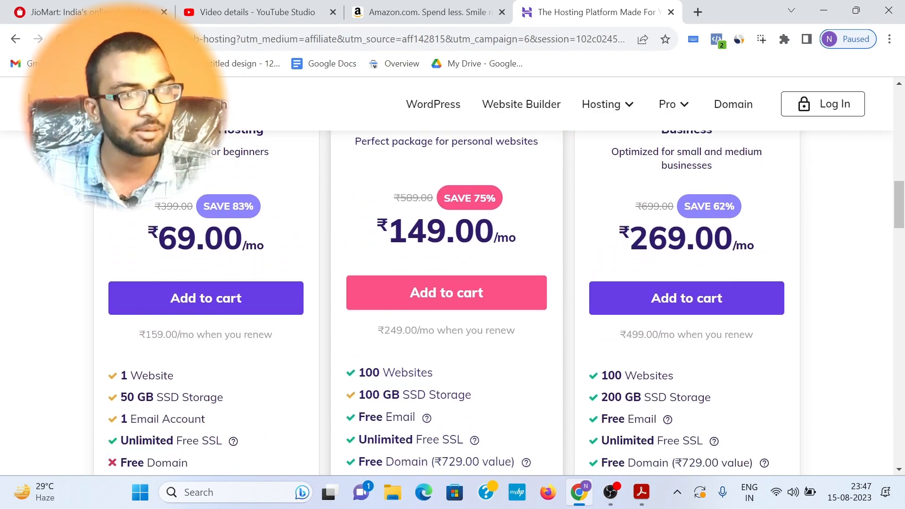
drag(389, 232, 517, 238)
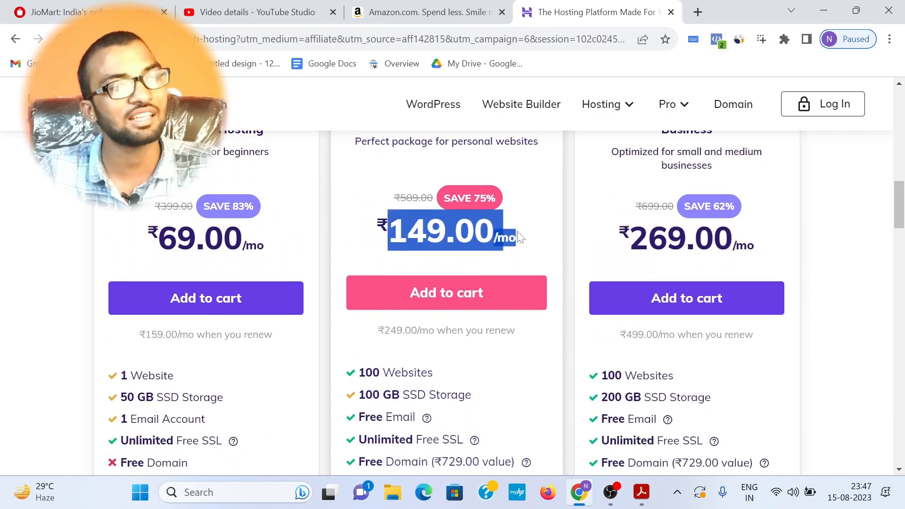
click(521, 237)
Step: Go through the Premium plan's website limit, SSD storage, free email and free SSL entries
scroll(383, 246, down, 3)
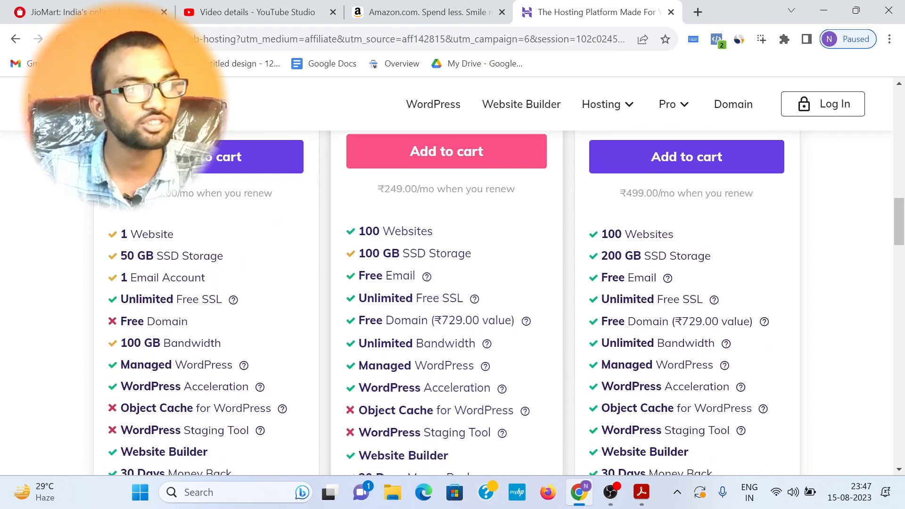
drag(358, 231, 433, 232)
drag(358, 253, 475, 252)
click(475, 251)
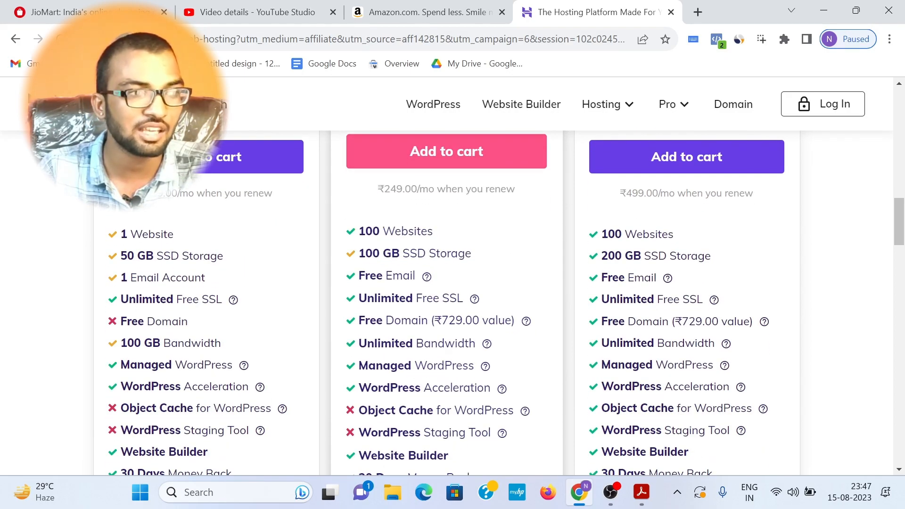
drag(358, 276, 415, 273)
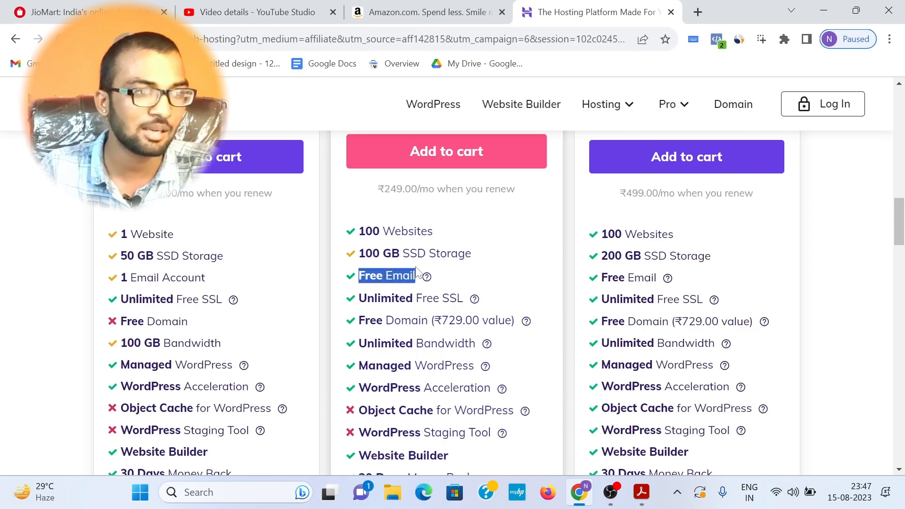
drag(358, 298, 457, 297)
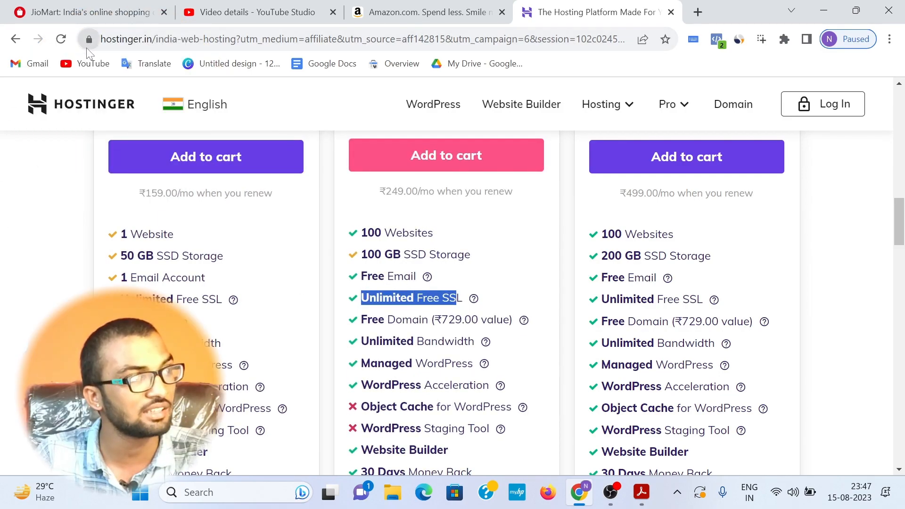
Step: Check the Hostinger site's connection security information and relate it to the Premium plan's SSL entry
click(87, 45)
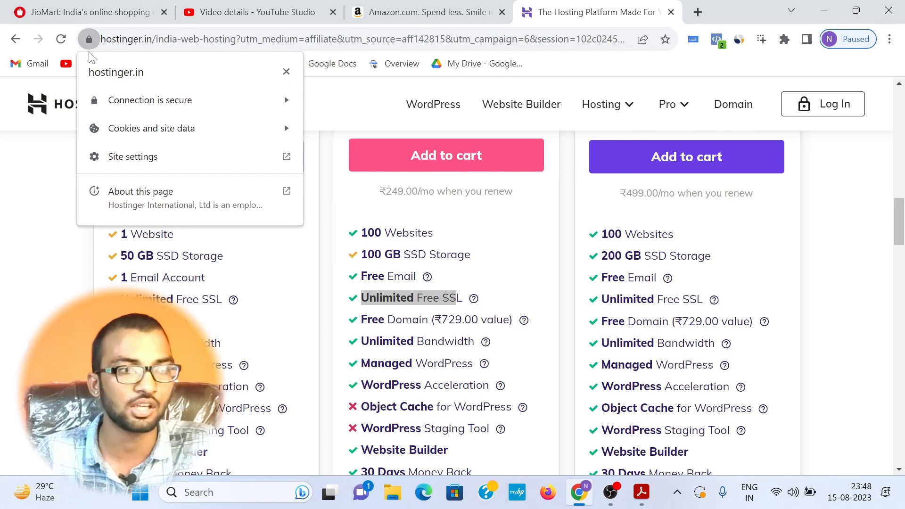
click(377, 289)
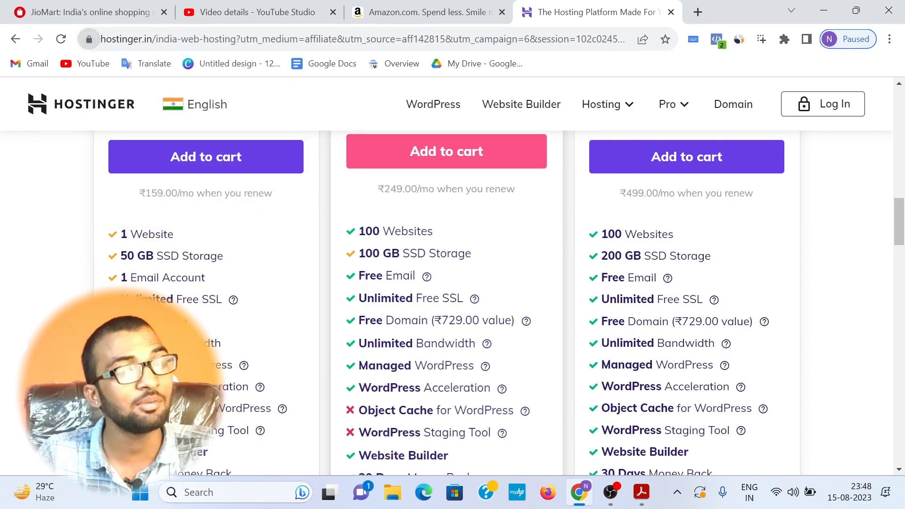
drag(357, 298, 423, 298)
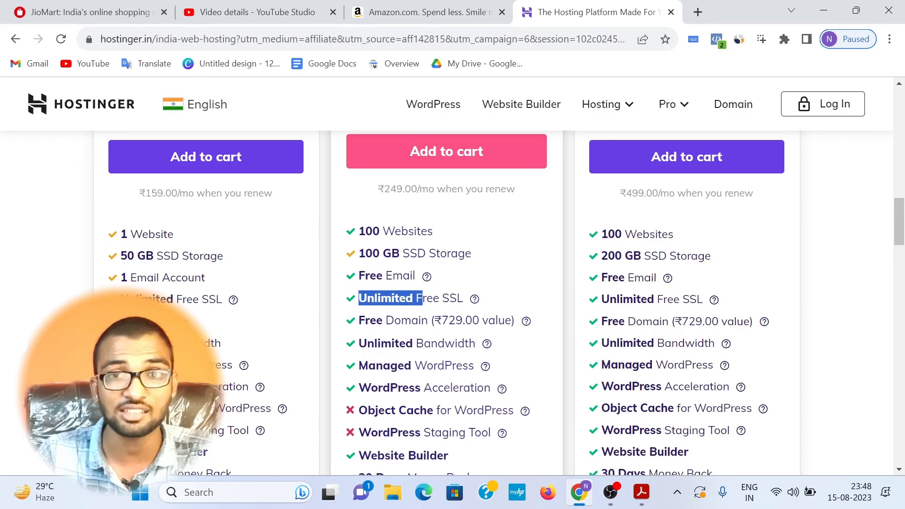
click(422, 299)
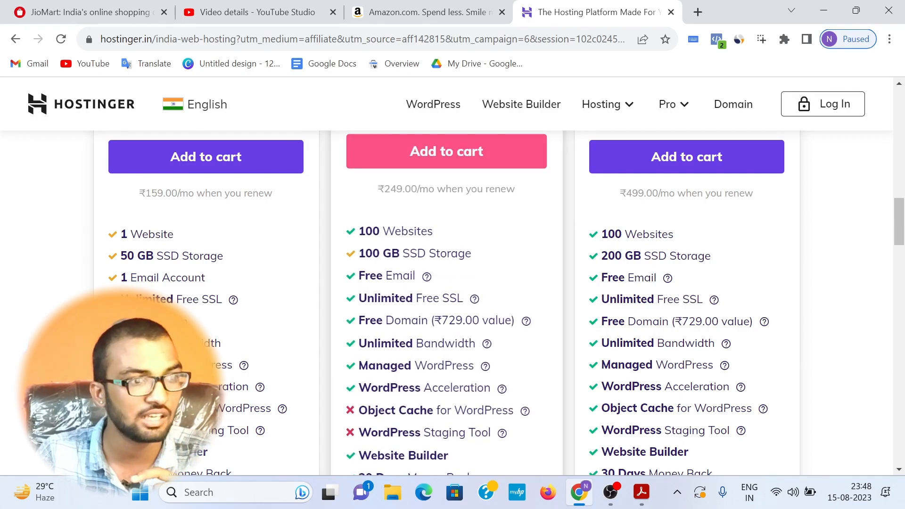
Step: Examine the Premium plan's Managed WordPress entry and the features listed below it
scroll(422, 291, down, 1)
drag(358, 295, 462, 295)
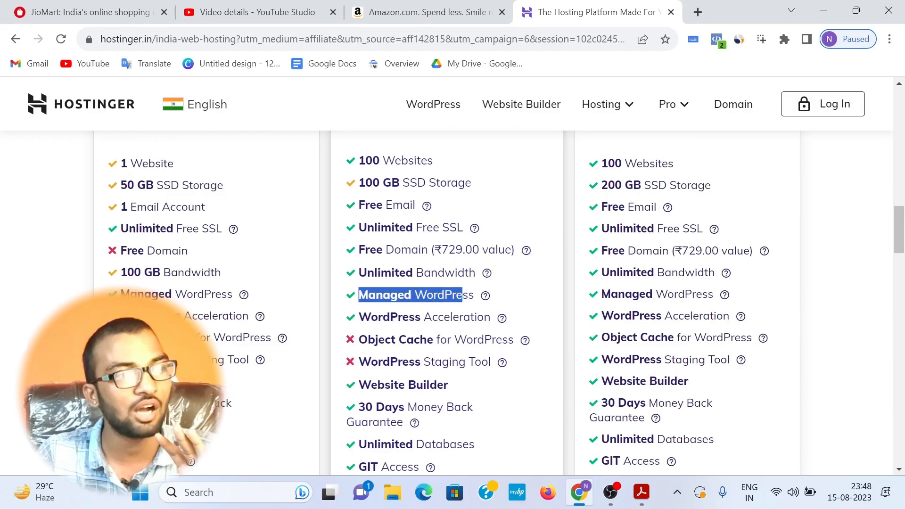
scroll(426, 204, down, 1)
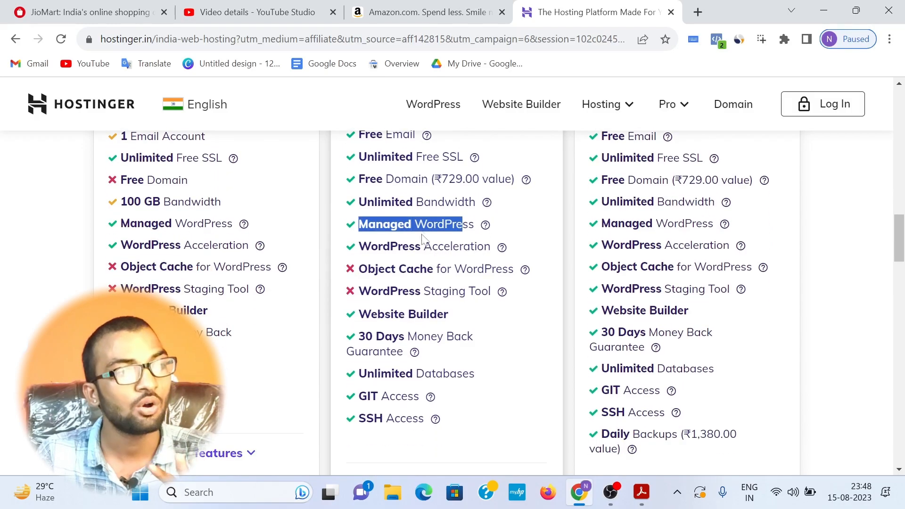
Step: Add the Premium web hosting plan to the cart
scroll(425, 203, up, 1)
scroll(426, 204, down, 1)
scroll(425, 204, down, 3)
scroll(426, 203, up, 6)
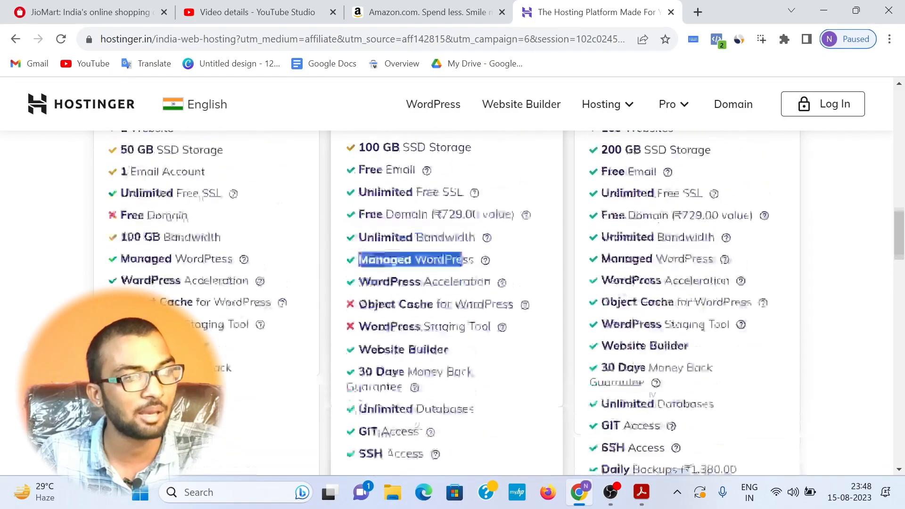
click(412, 231)
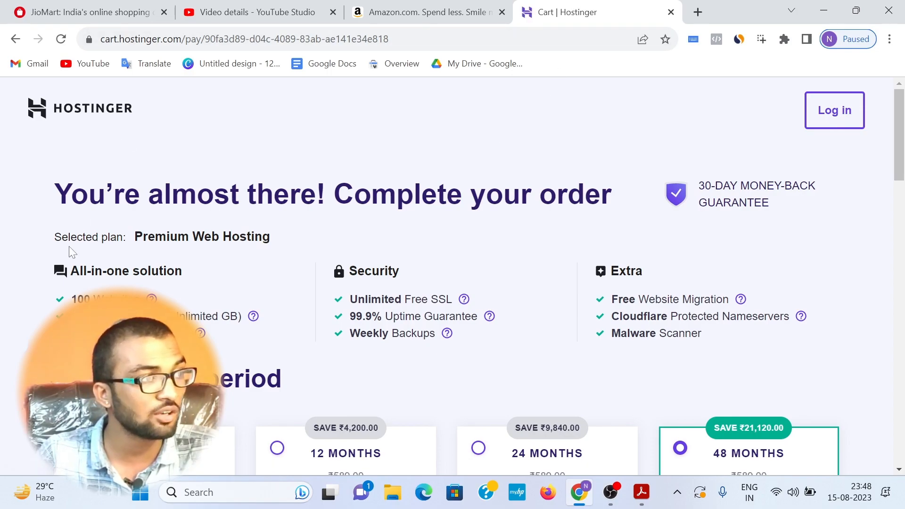
Step: Review the selected plan and its all-in-one, security and extra features on the order page
drag(44, 234, 189, 277)
drag(68, 299, 721, 332)
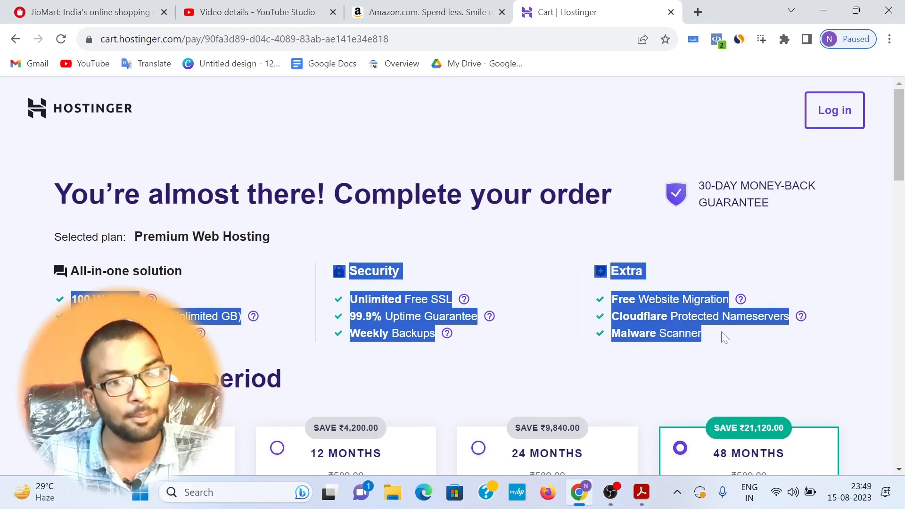
click(721, 332)
Step: Examine the 48-month option among the billing periods
scroll(763, 254, down, 3)
scroll(782, 229, down, 1)
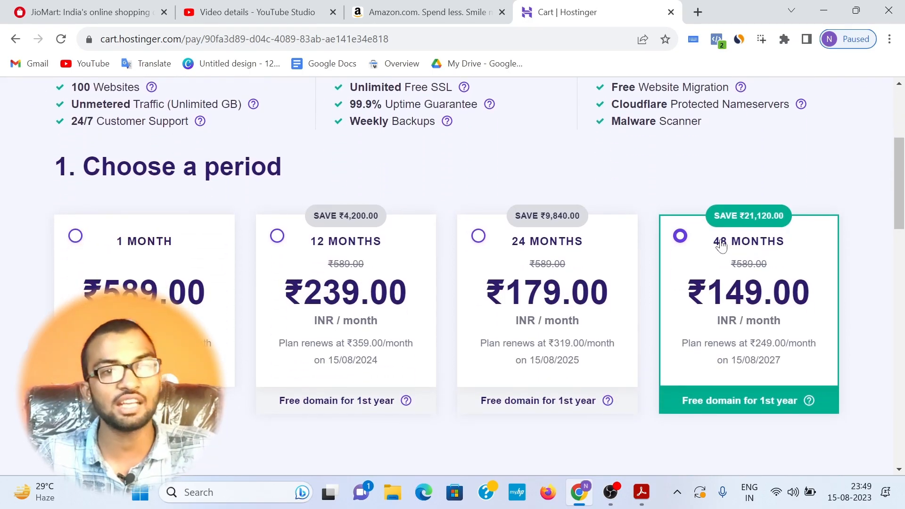
drag(704, 239, 800, 240)
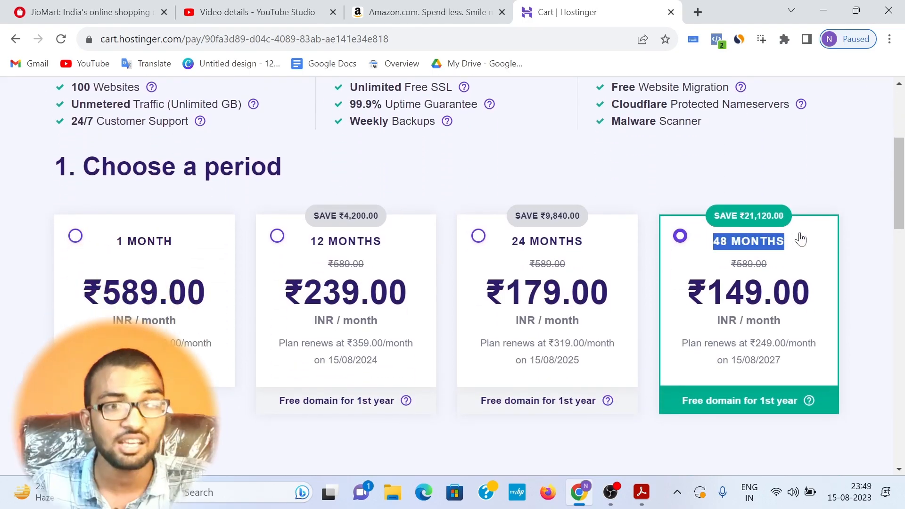
click(796, 242)
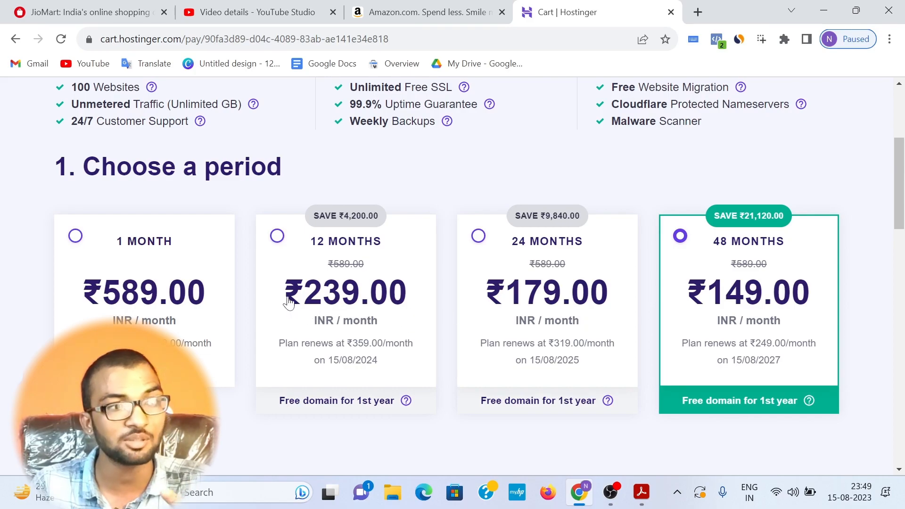
Step: Try the 1-month, 12-month and 24-month billing periods to compare their monthly prices
click(70, 257)
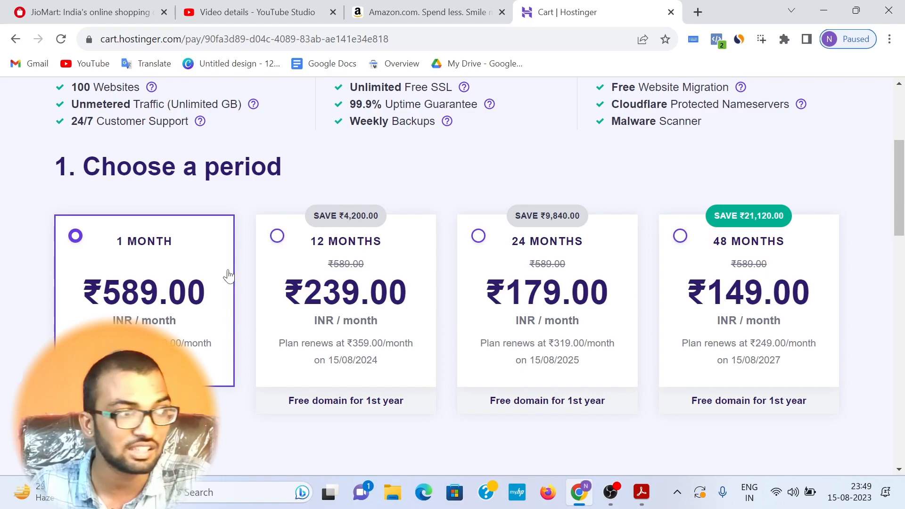
drag(103, 294, 182, 303)
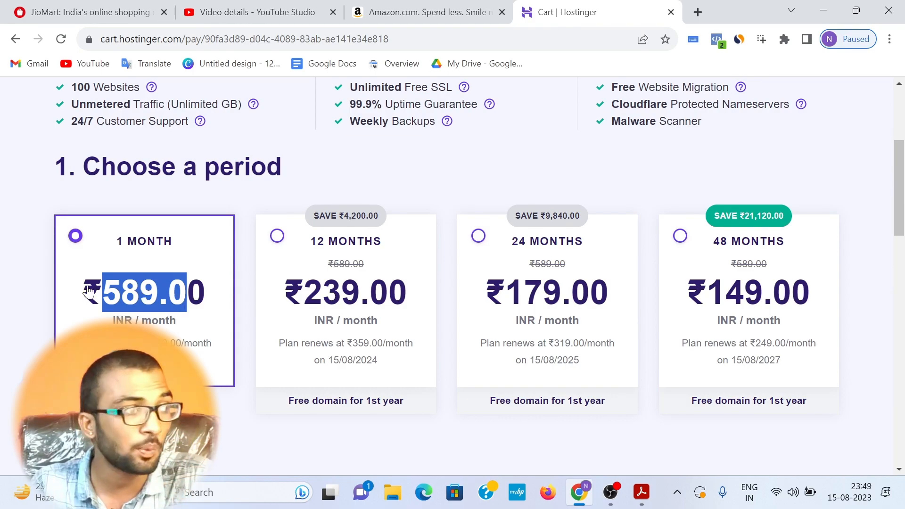
click(126, 291)
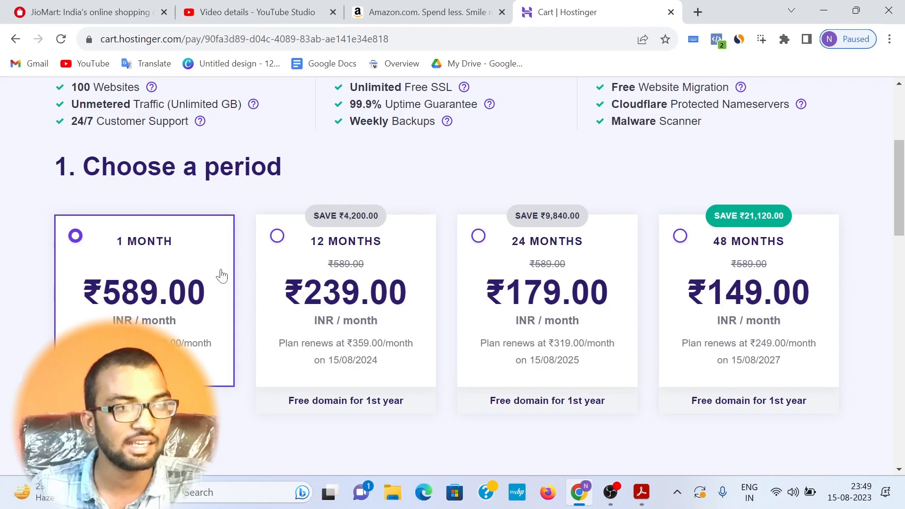
click(351, 253)
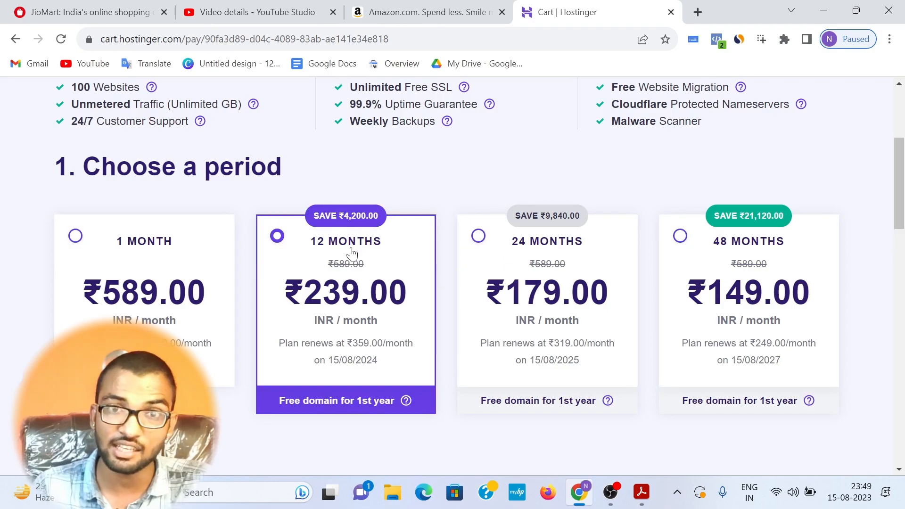
click(471, 279)
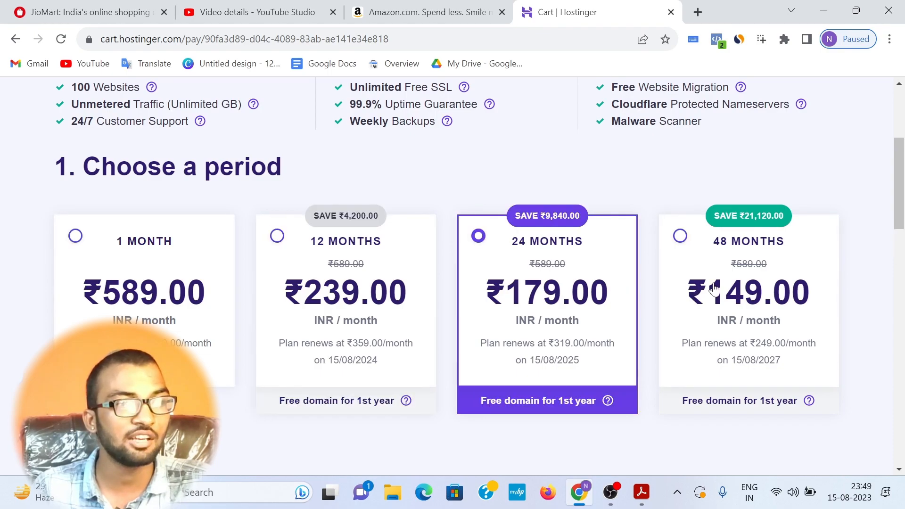
Step: Select the 48-month billing period and review its monthly price and free domain offer
click(714, 288)
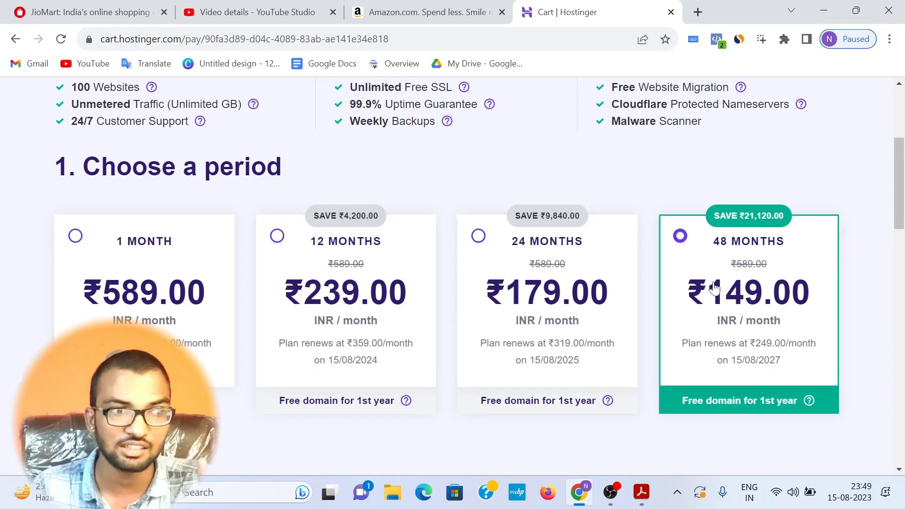
scroll(715, 288, down, 3)
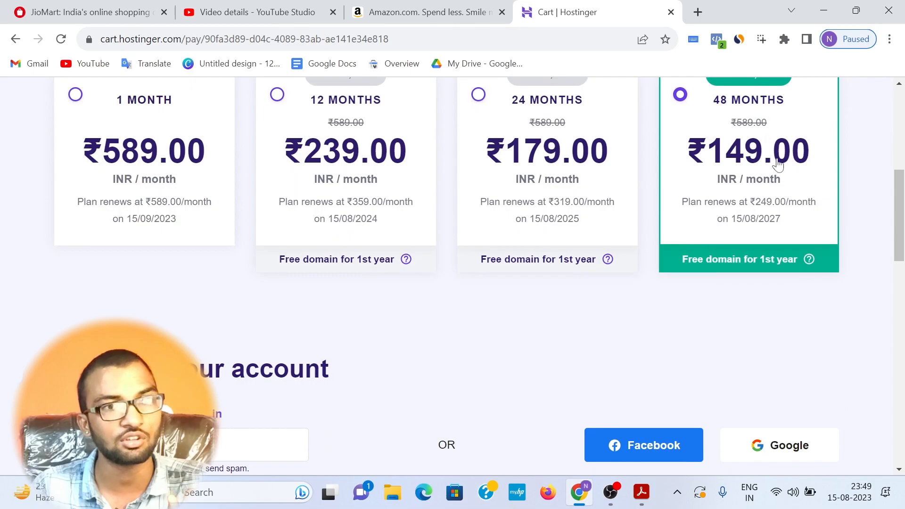
scroll(757, 185, down, 1)
scroll(711, 186, up, 1)
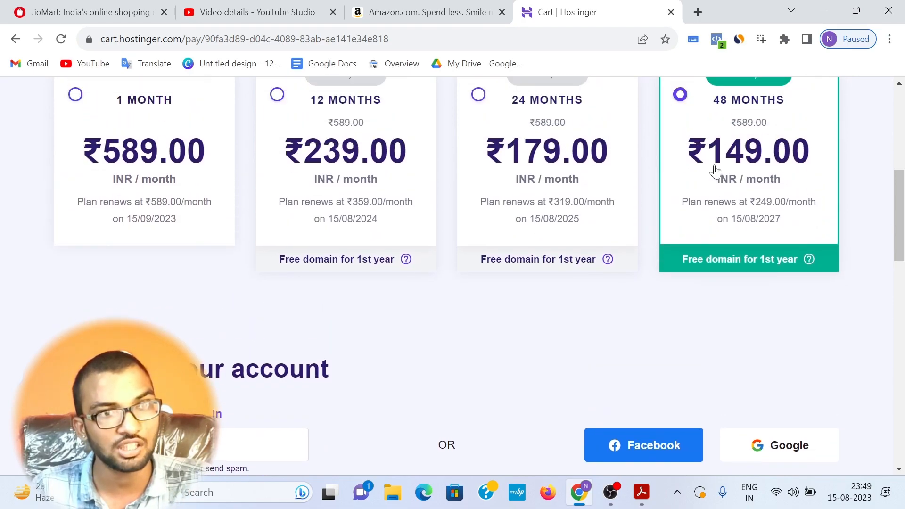
Step: Review the account creation options, the available payment methods and the order's billing form
scroll(715, 251, down, 2)
scroll(715, 271, down, 2)
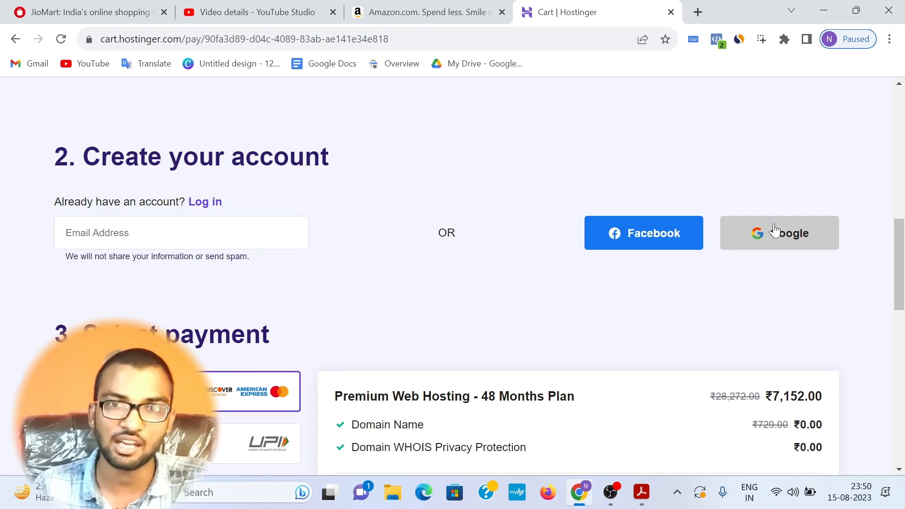
scroll(255, 203, down, 4)
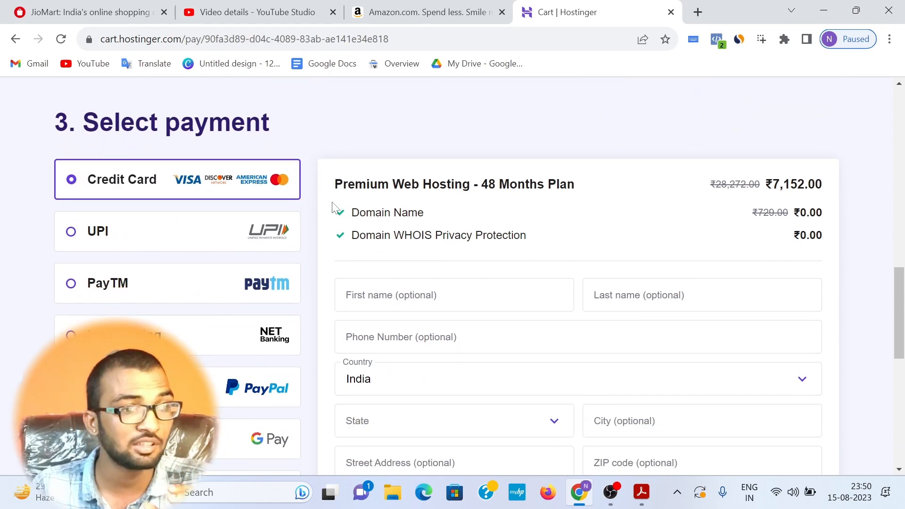
scroll(332, 207, down, 1)
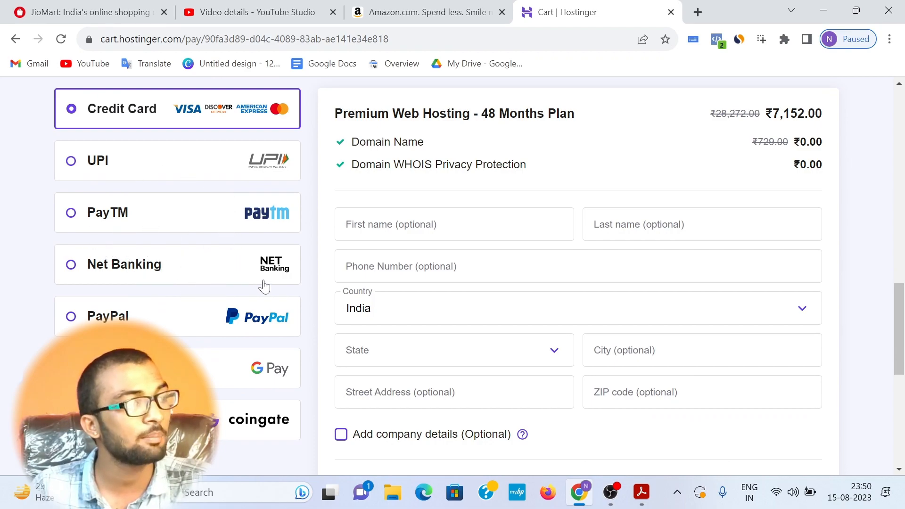
Step: Review the order summary, checking the 48-month plan price, the discount, the taxes and the order total
scroll(264, 286, down, 2)
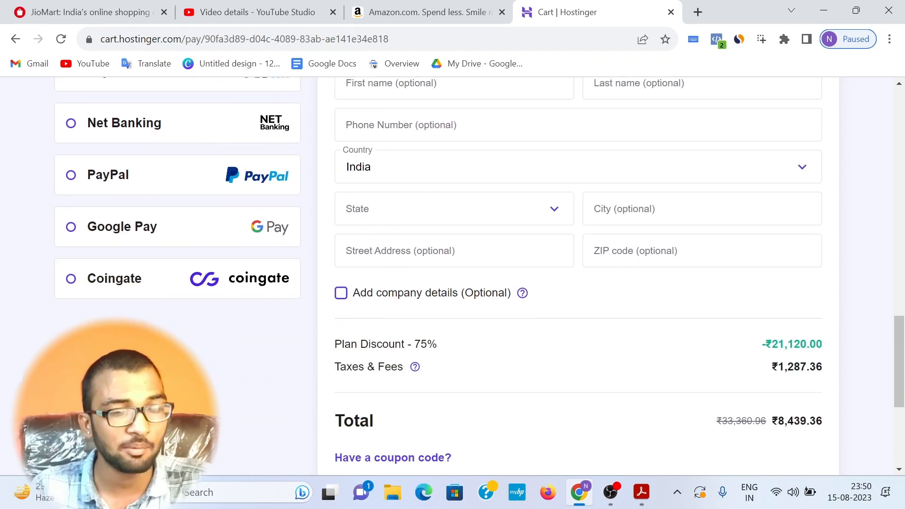
scroll(707, 226, up, 1)
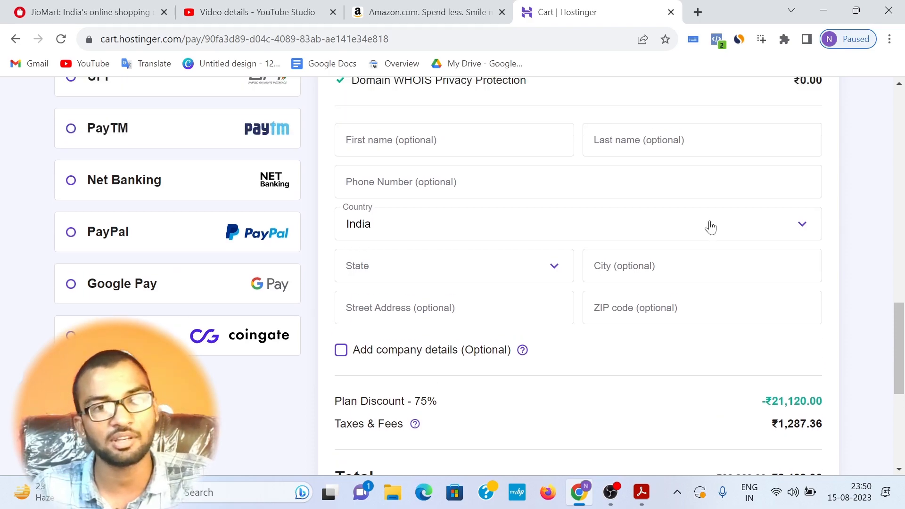
scroll(707, 224, up, 2)
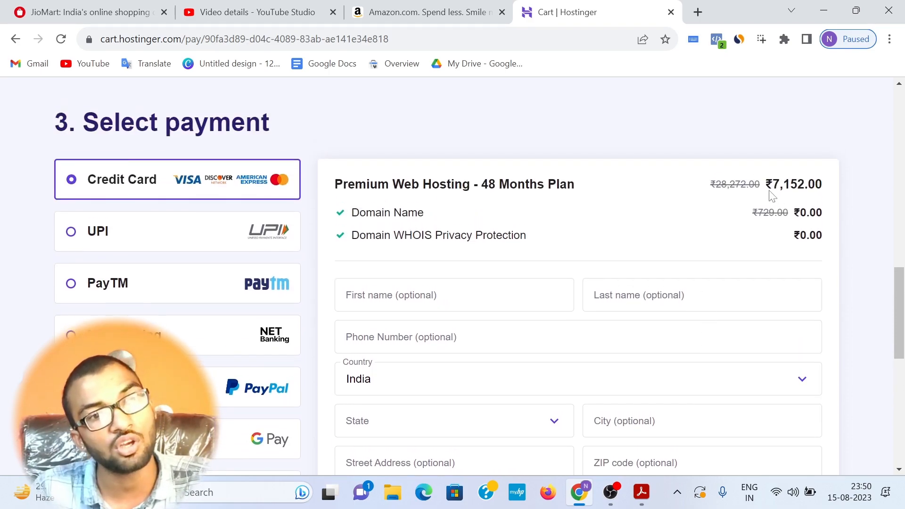
drag(773, 185, 830, 191)
scroll(827, 194, down, 4)
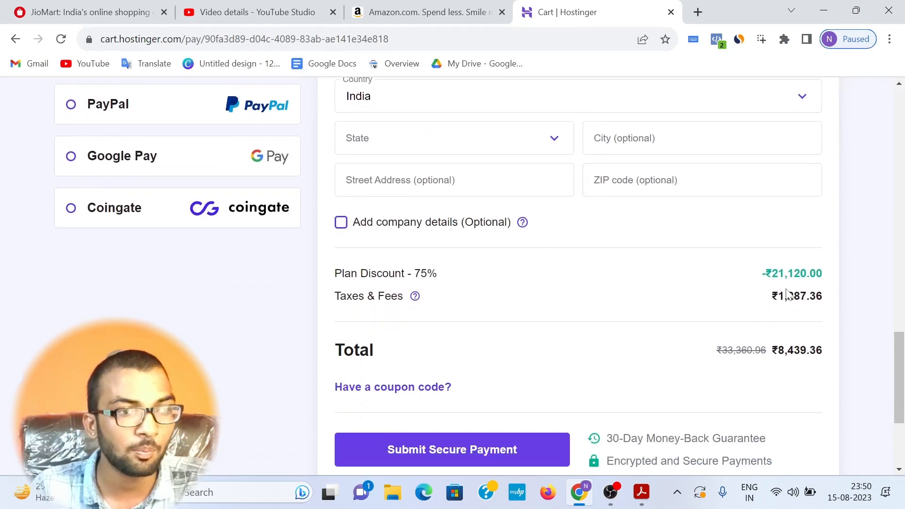
drag(778, 350, 826, 350)
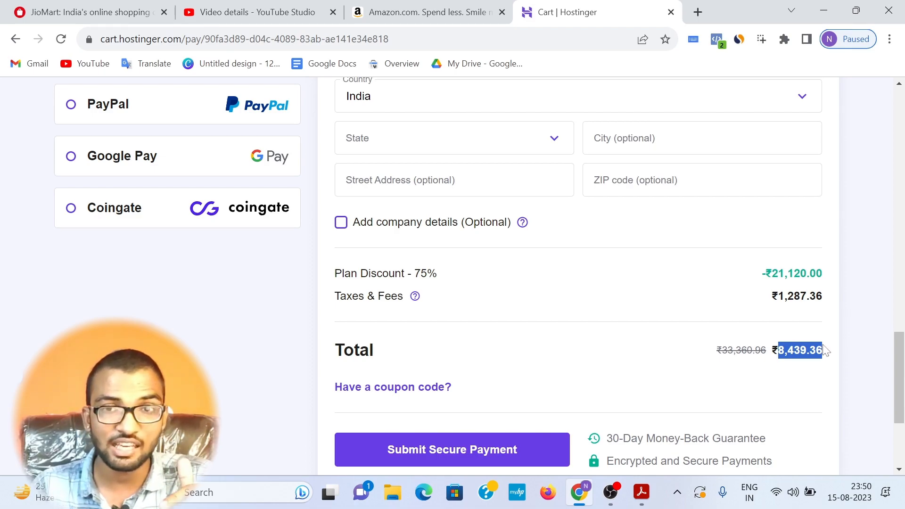
Step: Apply the coupon code OFFER7 to the Premium Web Hosting order
click(440, 387)
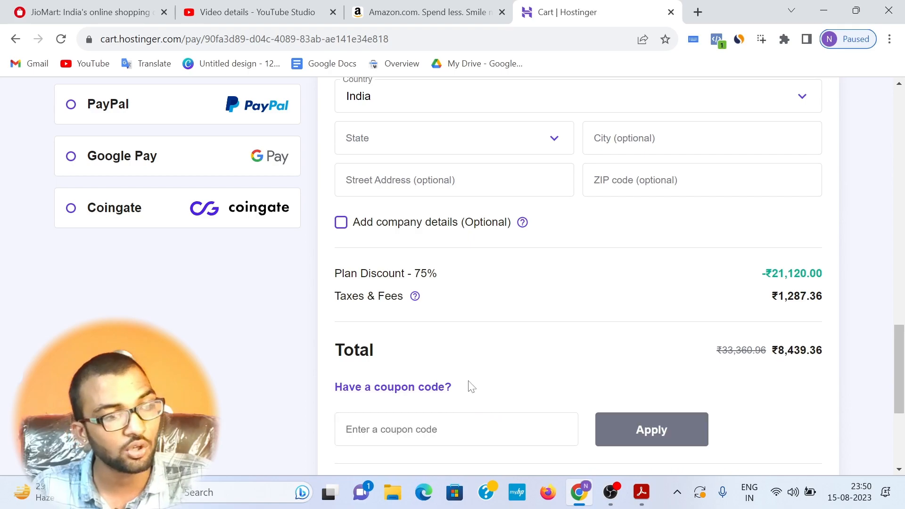
click(446, 422)
scroll(498, 333, down, 3)
text(OF)
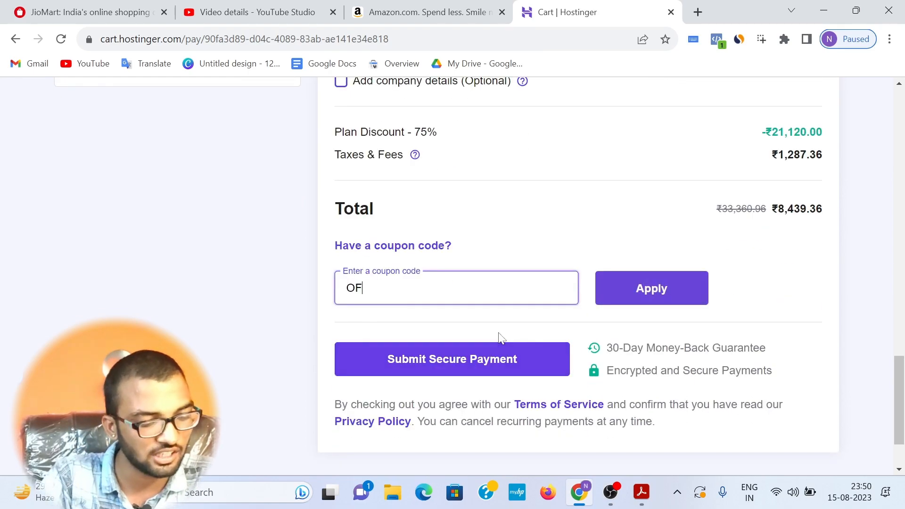
text(FER7)
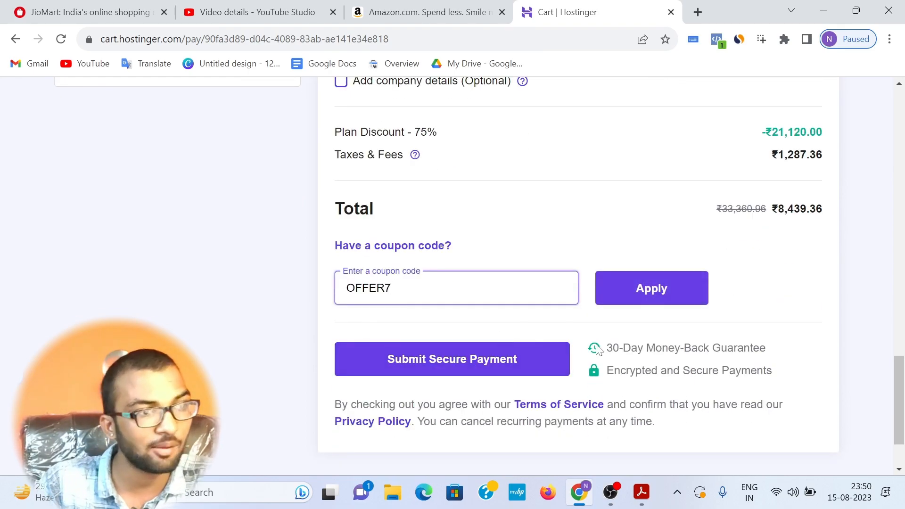
click(680, 307)
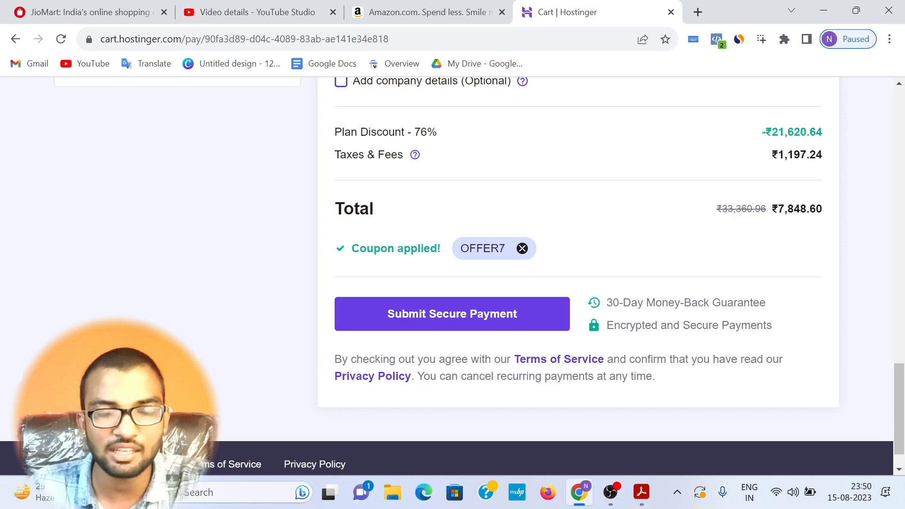
Step: Examine the order total with the coupon applied
drag(772, 208, 822, 208)
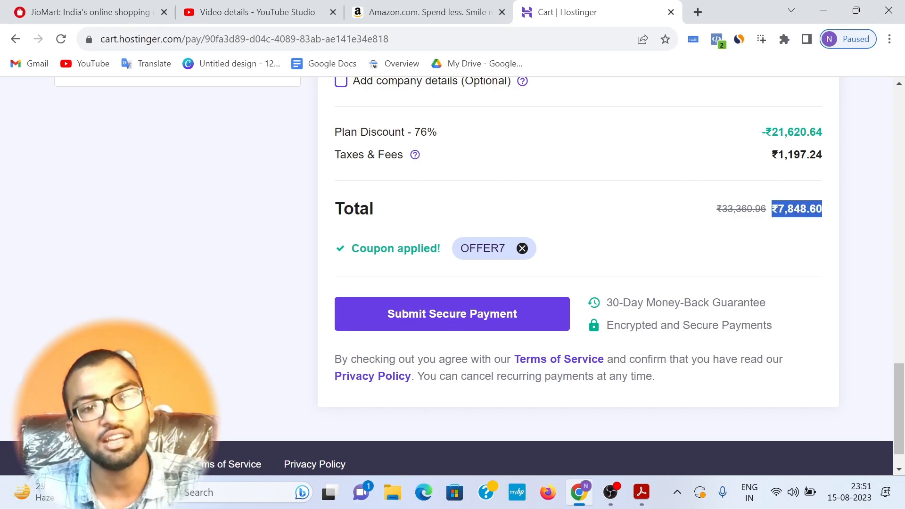
click(822, 209)
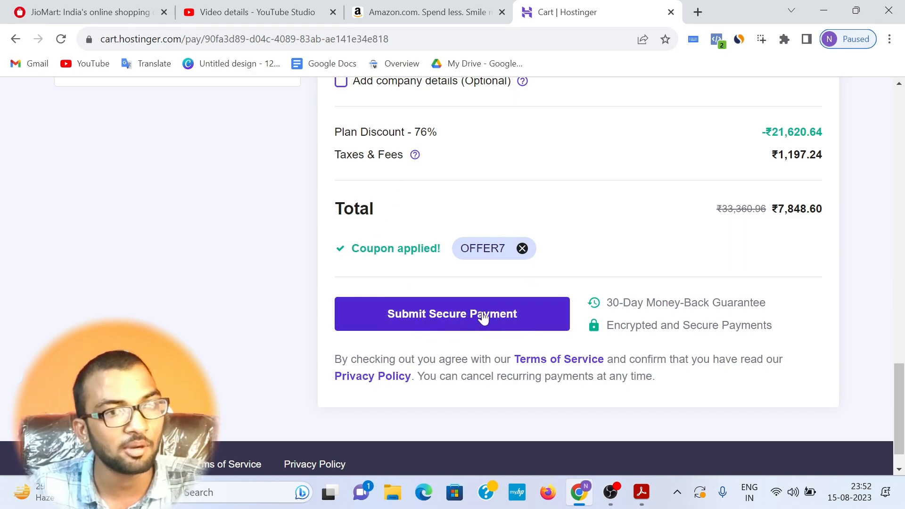
drag(733, 221, 822, 212)
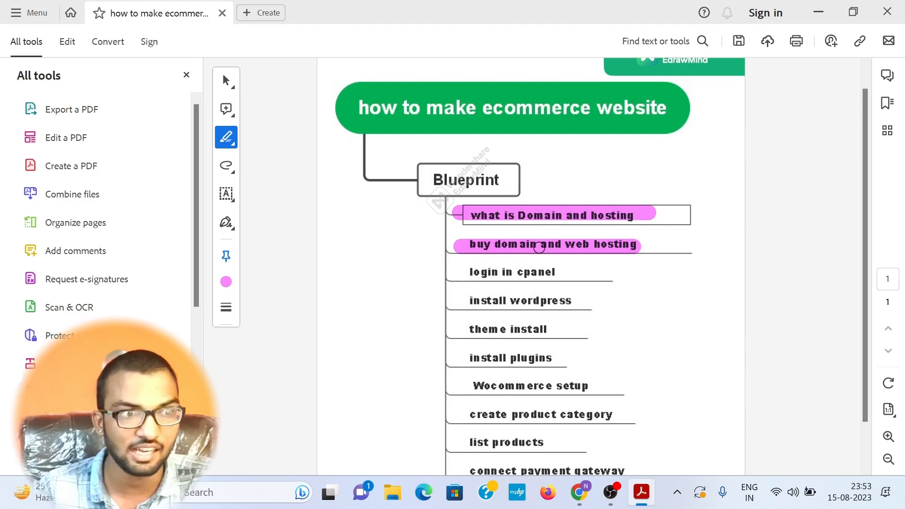
Step: Highlight the "login in cpanel" item in the ecommerce blueprint PDF and return to the Chrome browser
drag(455, 272, 572, 271)
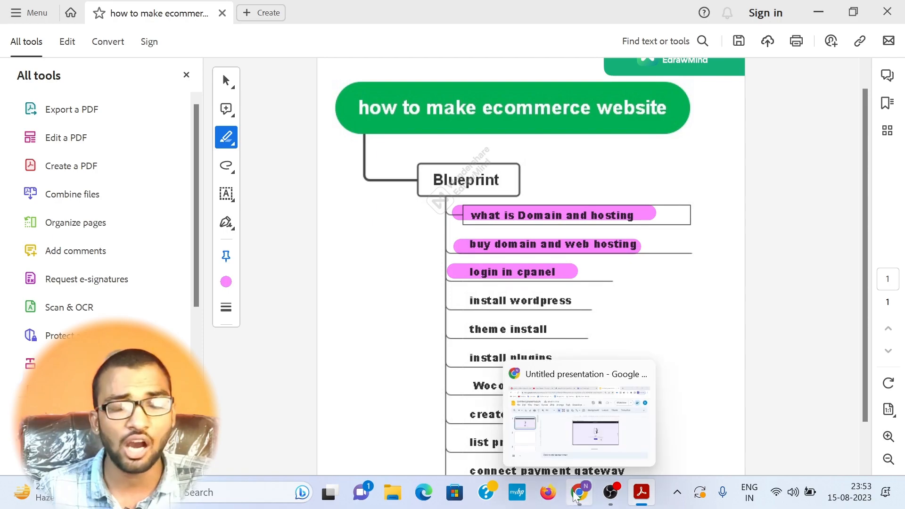
click(525, 438)
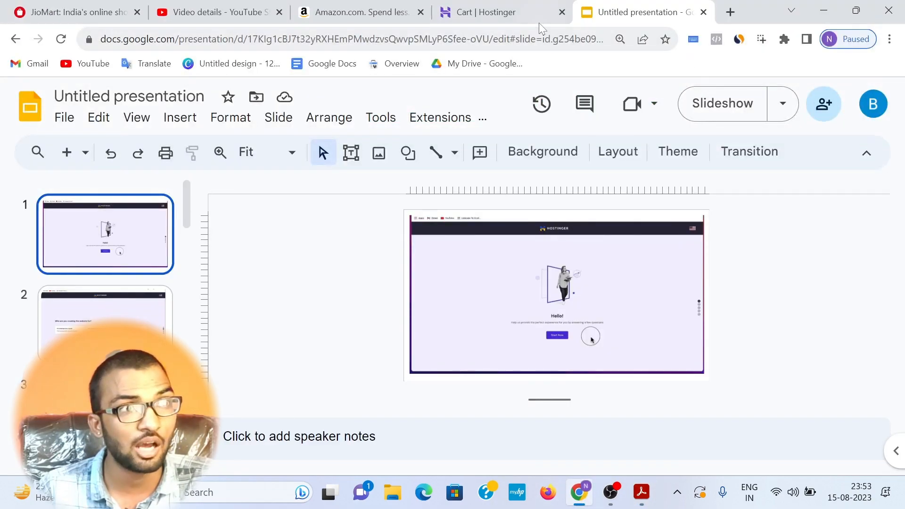
Step: Log in to Hostinger from the cart page using a Google account
click(526, 13)
scroll(665, 172, up, 15)
scroll(664, 172, up, 5)
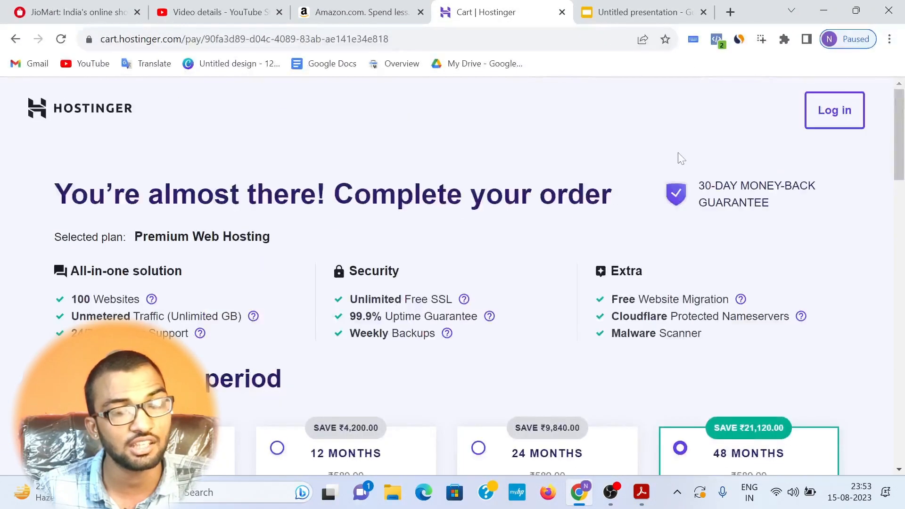
click(833, 118)
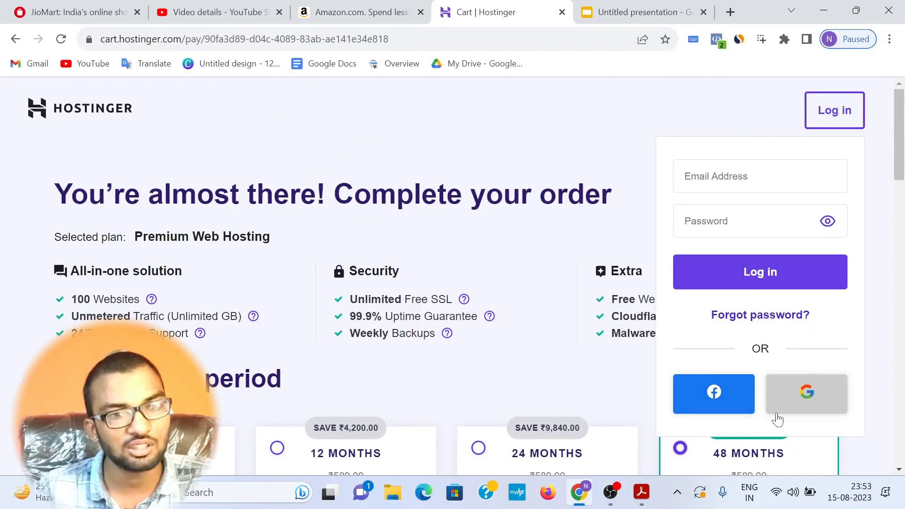
click(805, 395)
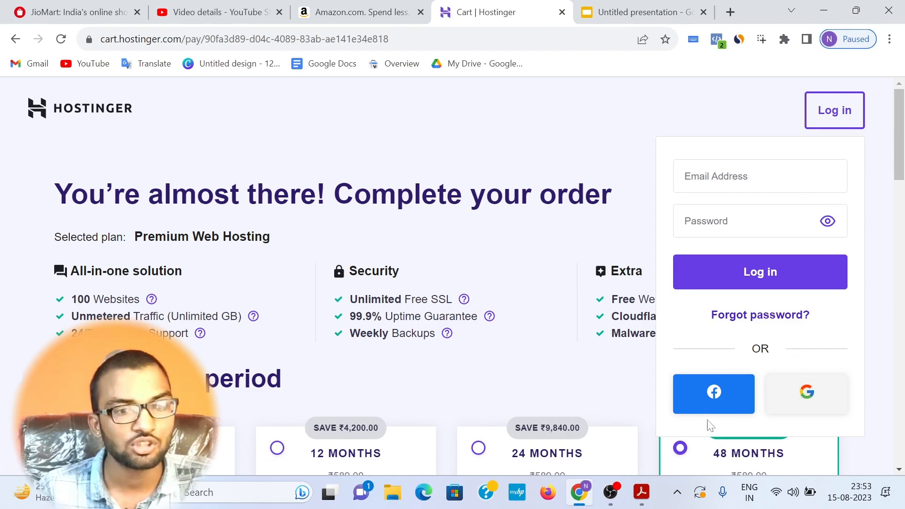
click(612, 486)
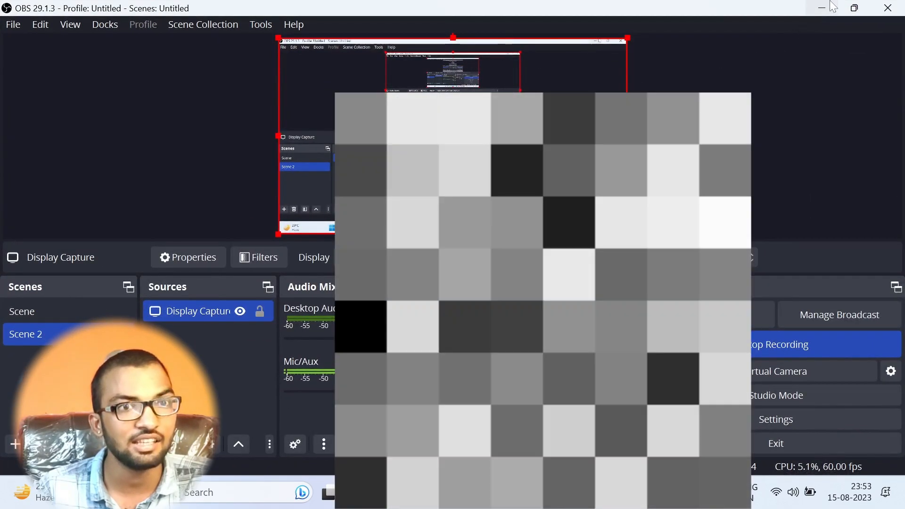
click(828, 6)
scroll(471, 217, down, 1)
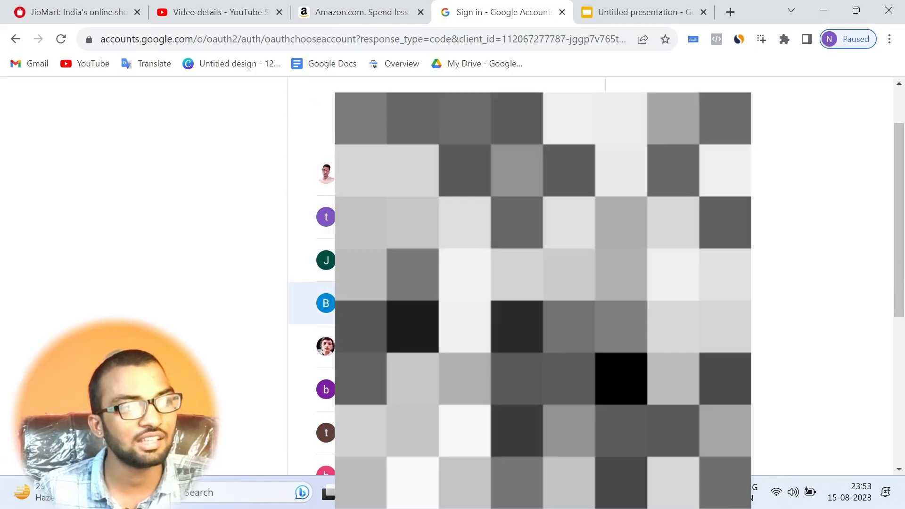
click(446, 303)
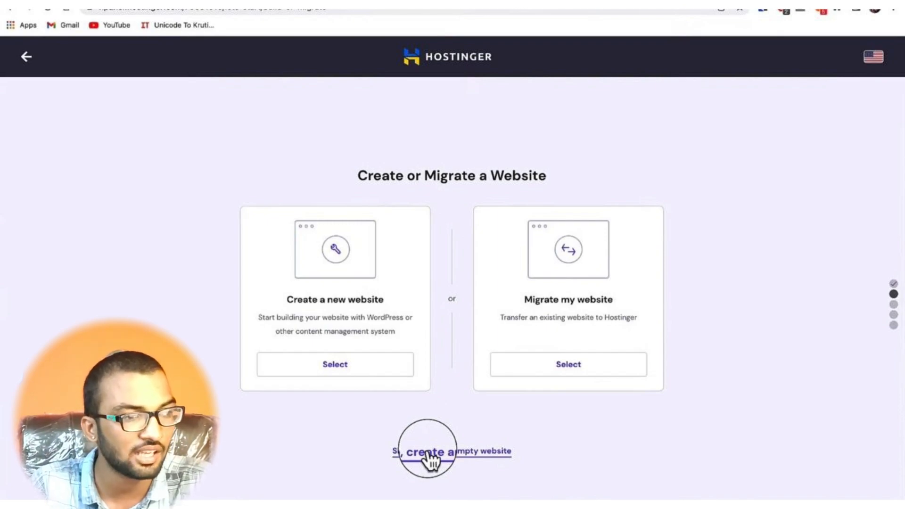
Step: Go through the Hostinger setup screens for creating an empty website, claiming a free domain and registering contact details
click(427, 454)
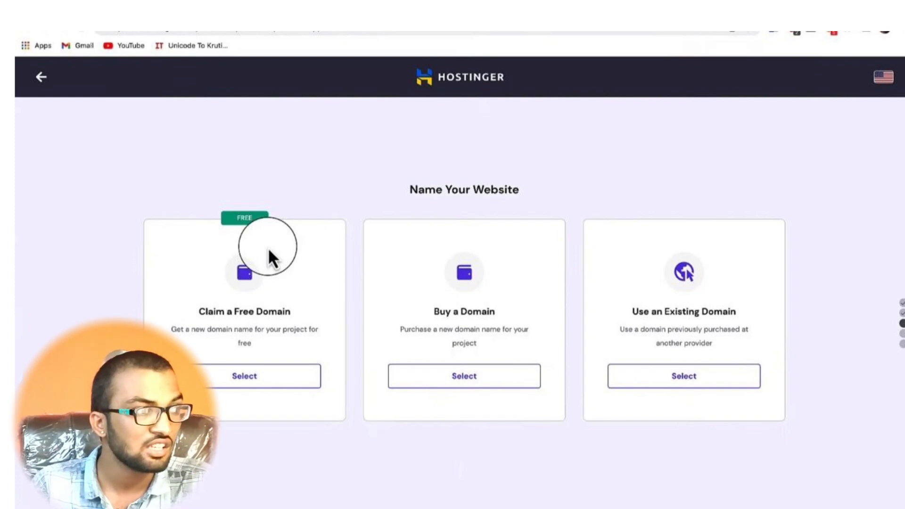
click(268, 248)
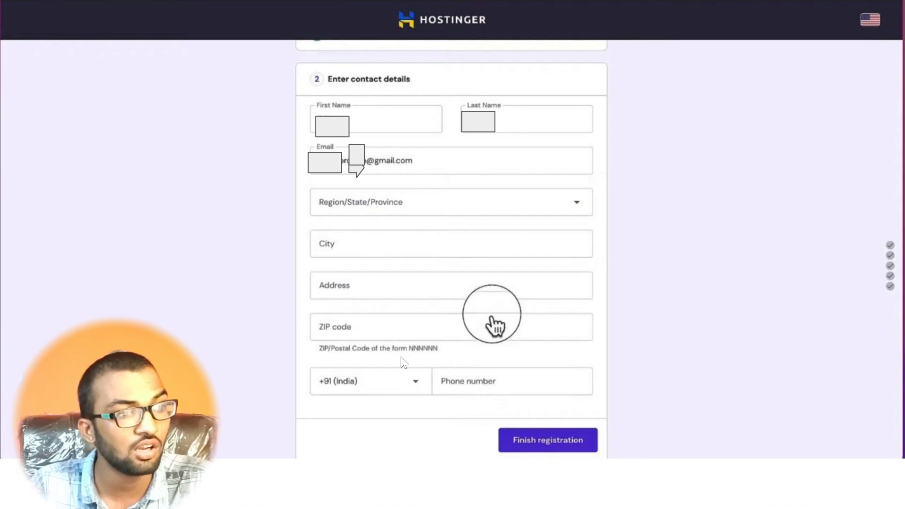
click(568, 442)
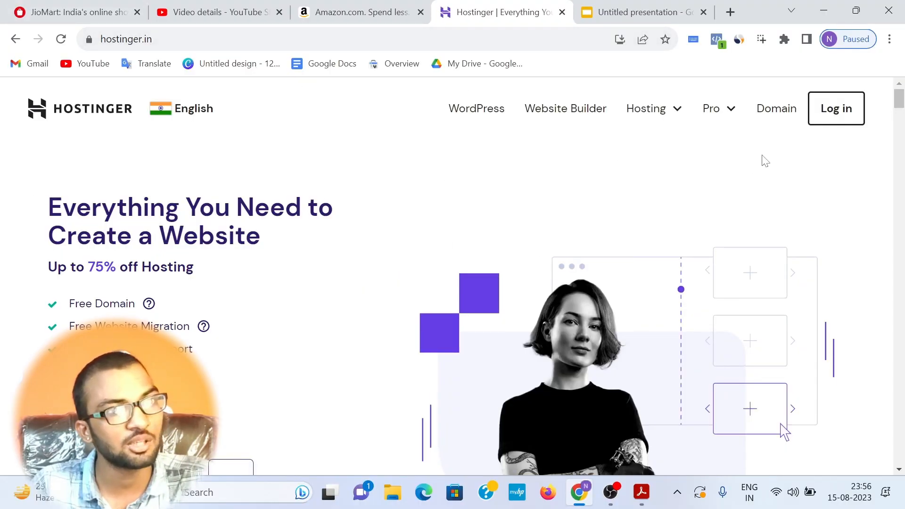
Step: Log in from the Hostinger homepage and open the management dashboard of the Premium Web Hosting plan
click(832, 132)
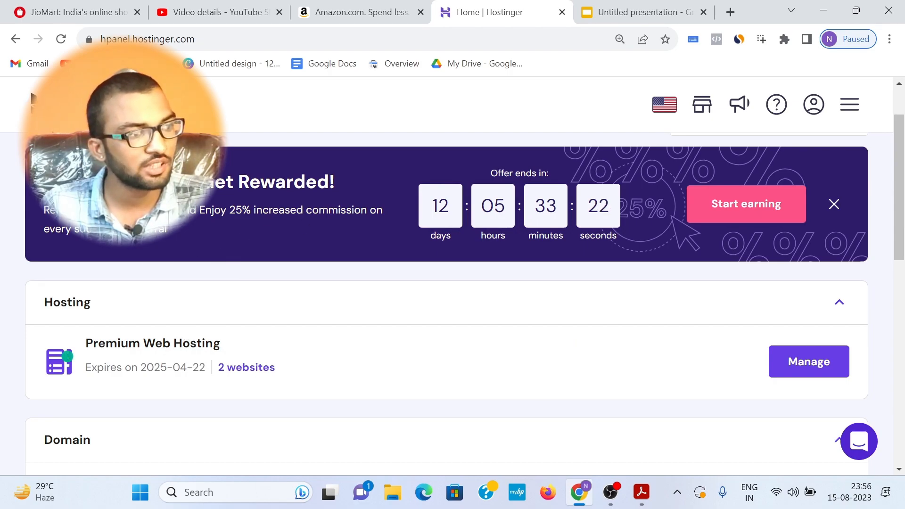
drag(83, 343, 263, 338)
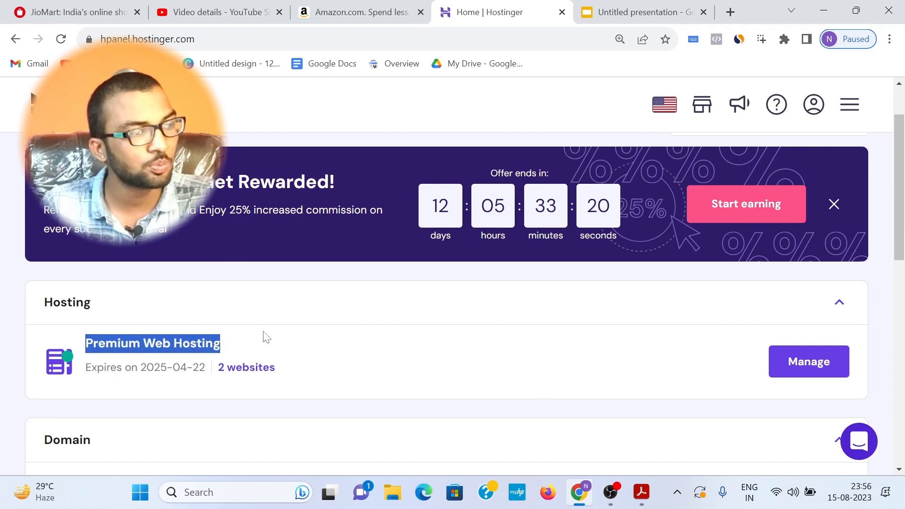
click(800, 372)
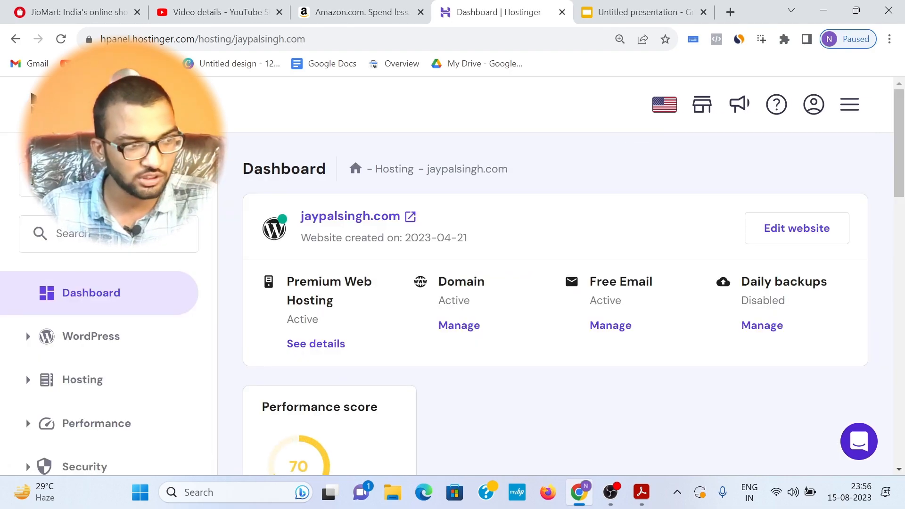
Step: Switch to the blueprint PDF in Acrobat, highlight the "install wordpress" item, and return to the Chrome browser
click(640, 488)
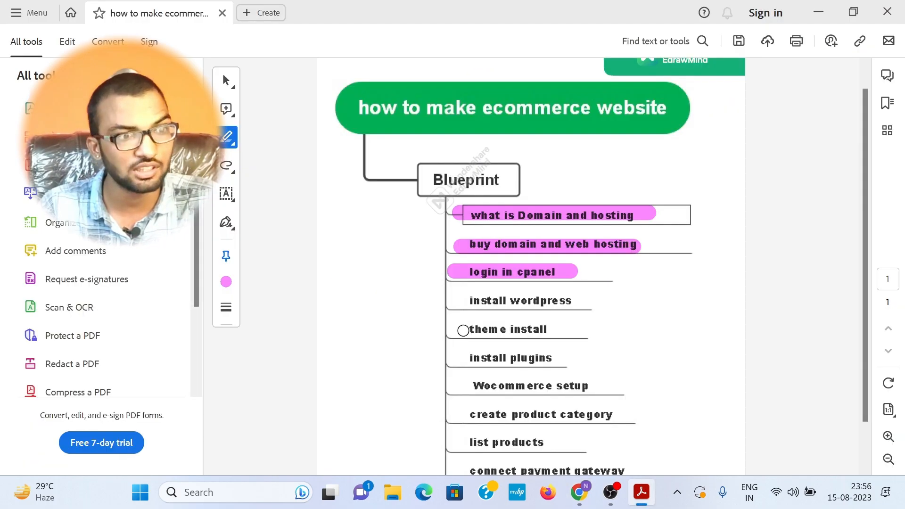
drag(453, 301, 593, 302)
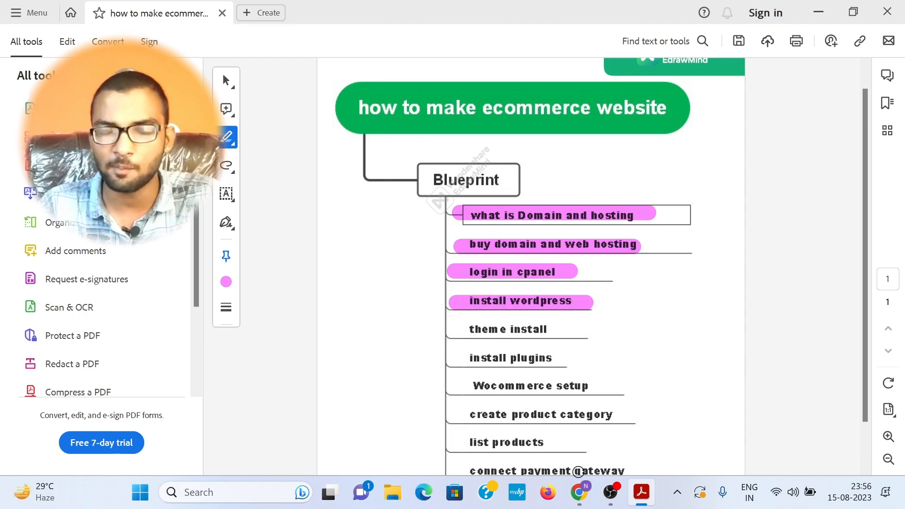
click(579, 501)
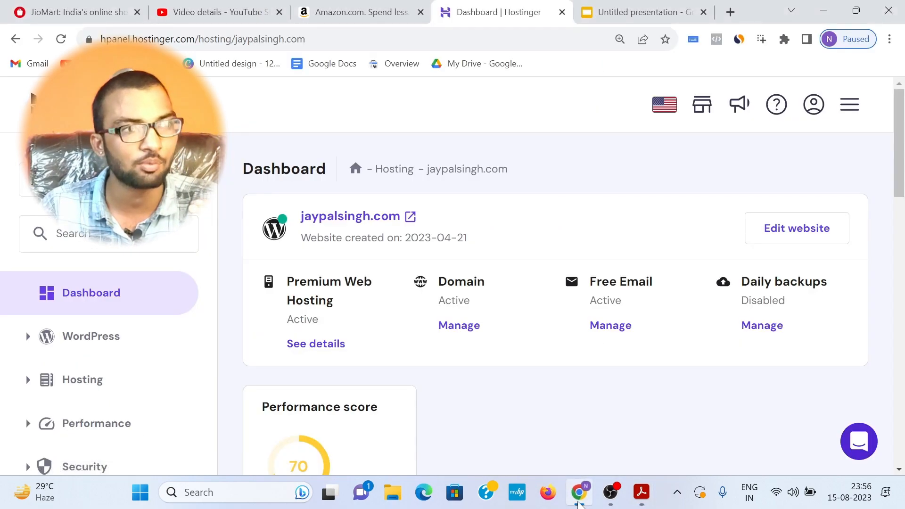
Step: Look over the Amazon homepage's layout and product category sections as an example of an ecommerce website
click(360, 12)
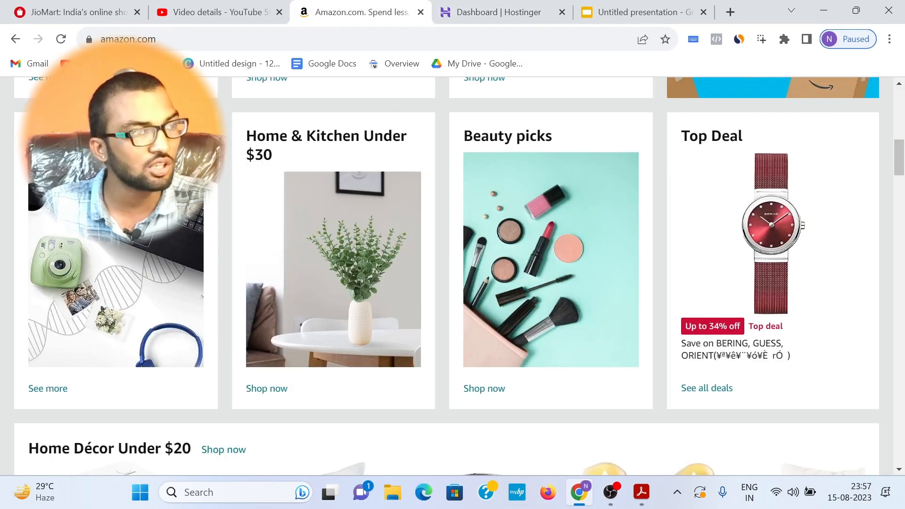
scroll(251, 121, up, 10)
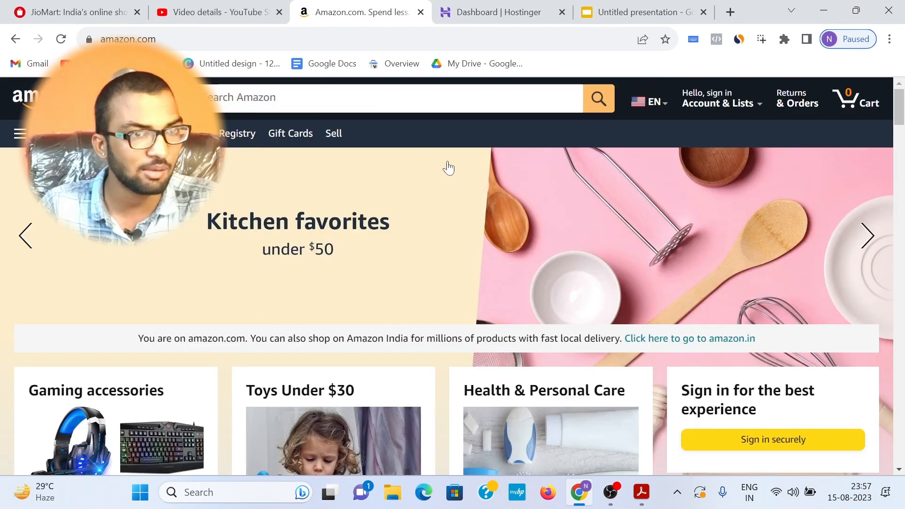
scroll(428, 169, down, 6)
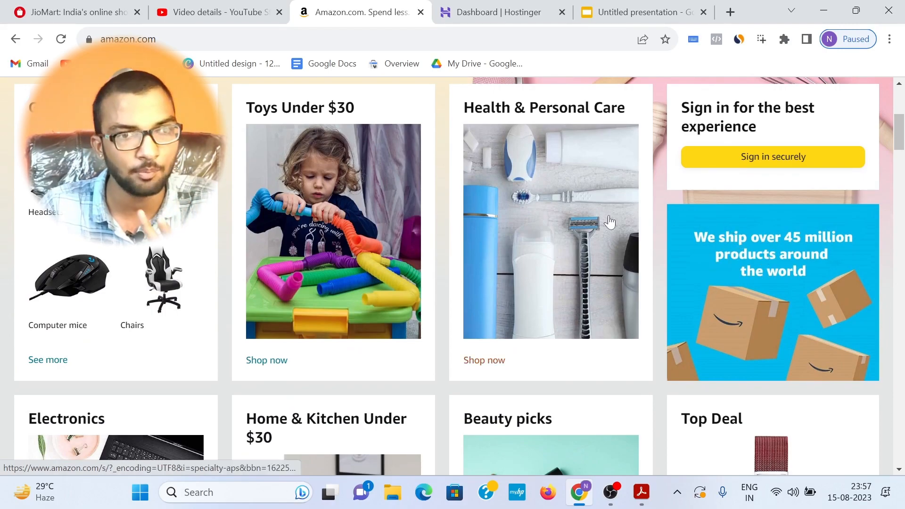
scroll(630, 214, down, 3)
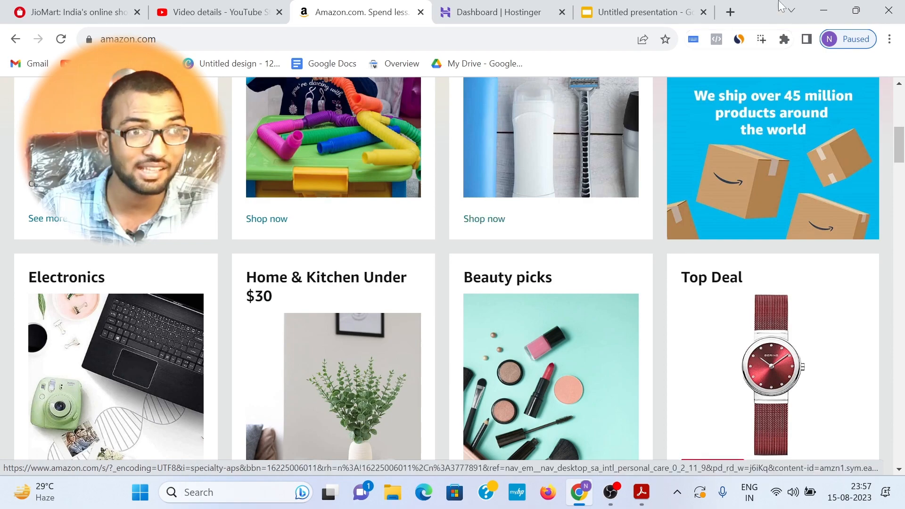
click(888, 42)
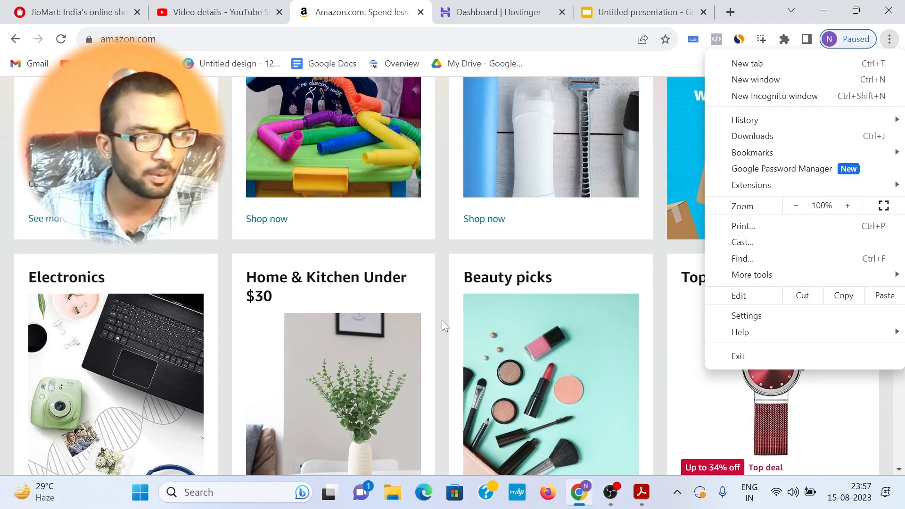
click(283, 291)
mouse_move(276, 296)
mouse_down()
mouse_move(243, 278)
mouse_move(281, 293)
mouse_up()
click(265, 296)
click(283, 293)
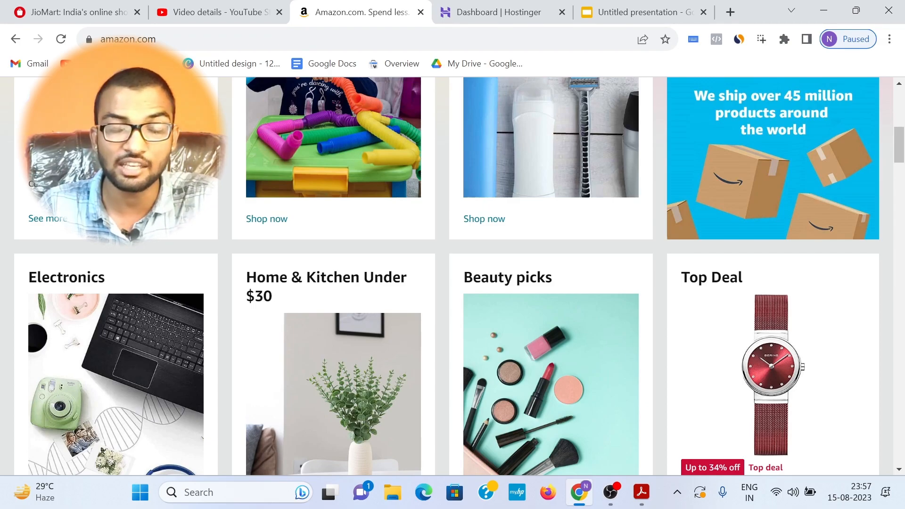
Step: Switch from Amazon to the Hostinger dashboard and create a subdomain named "ecommerce" under the existing domain
scroll(182, 236, up, 8)
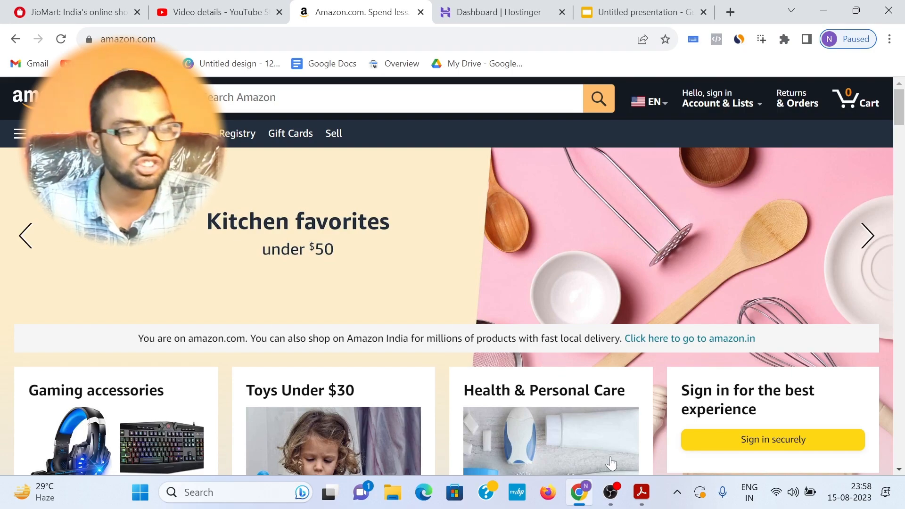
key(ctrl+Tab)
scroll(95, 299, down, 4)
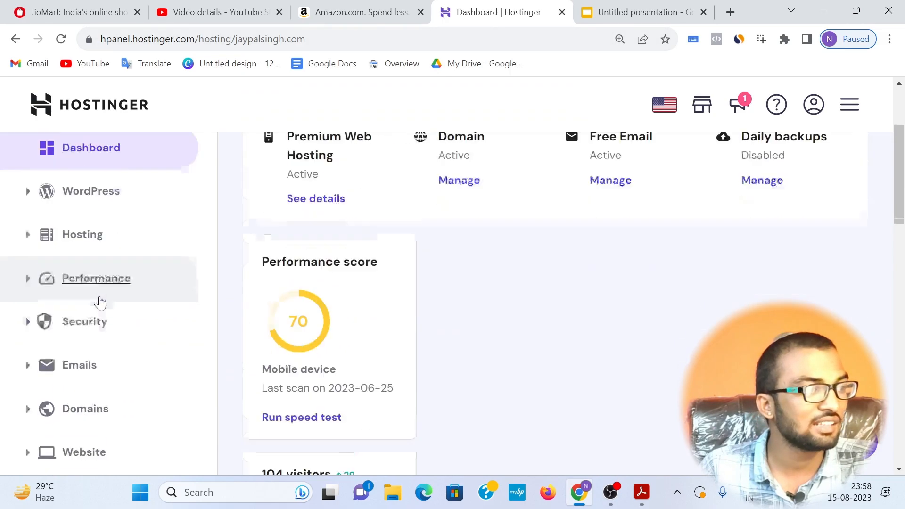
click(76, 343)
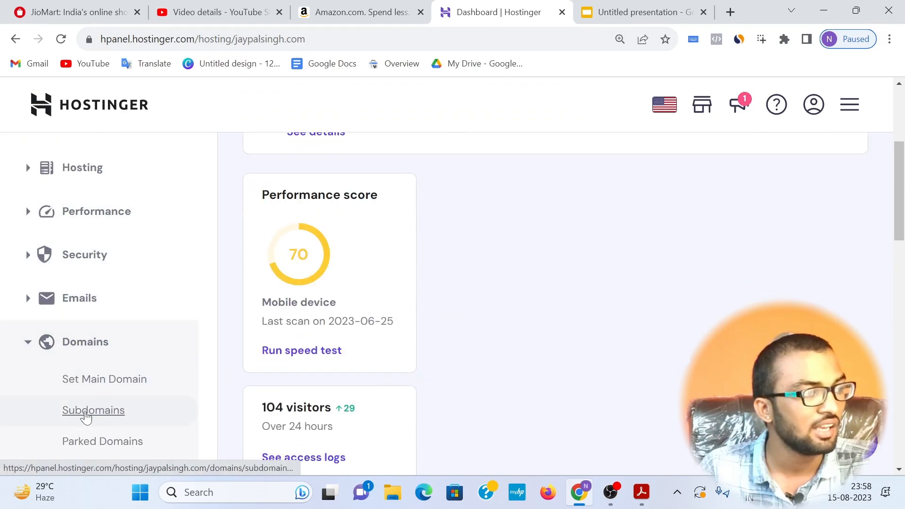
click(86, 420)
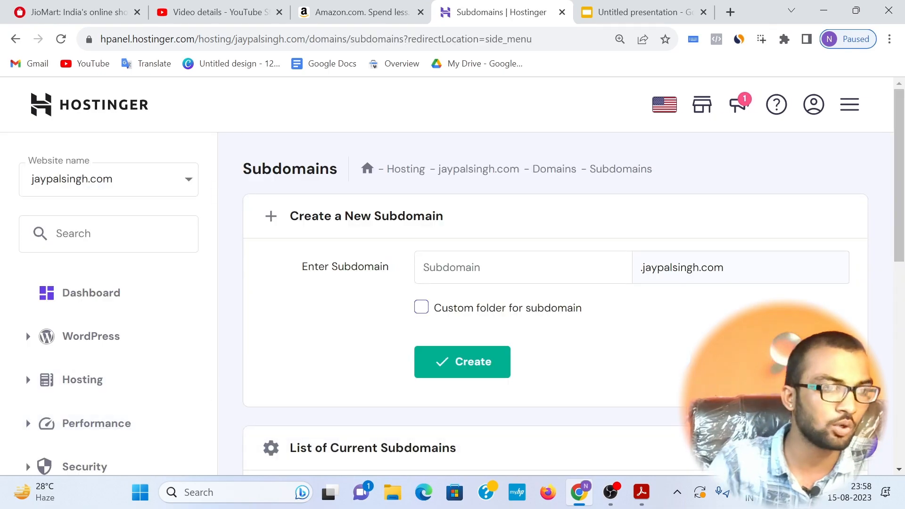
text(ecommerce)
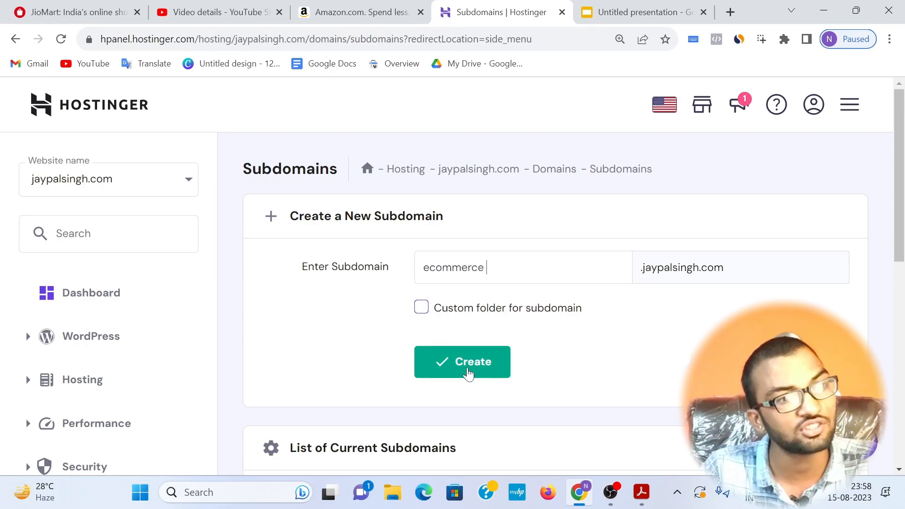
click(468, 373)
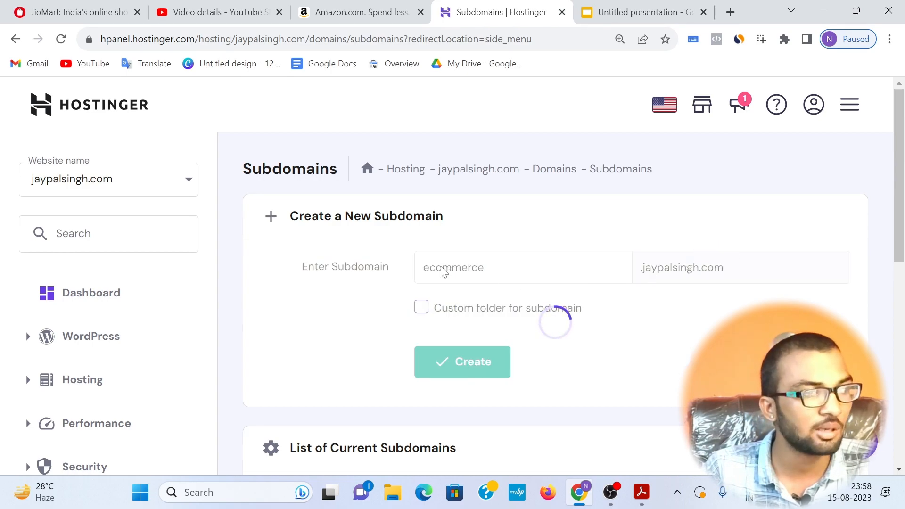
drag(546, 178, 765, 179)
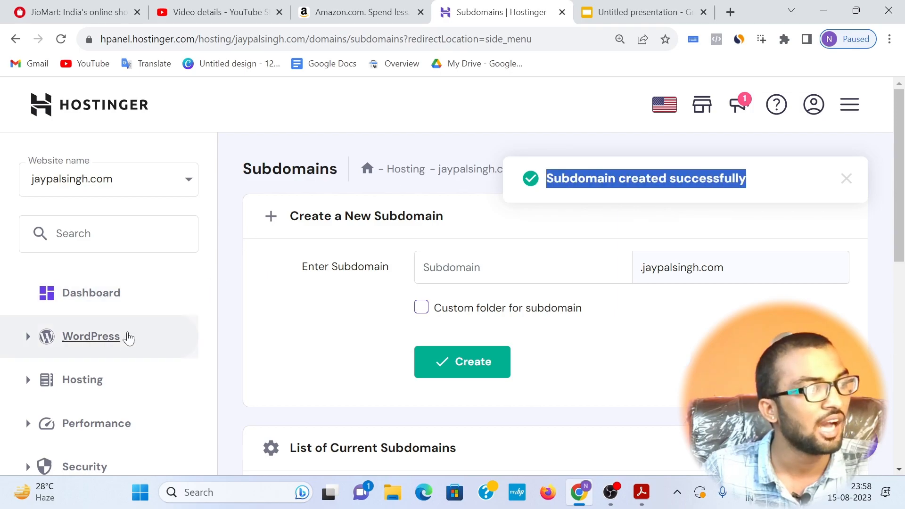
Step: Open the WordPress overview for the ecommerce subdomain and start a new WordPress installation there
click(121, 338)
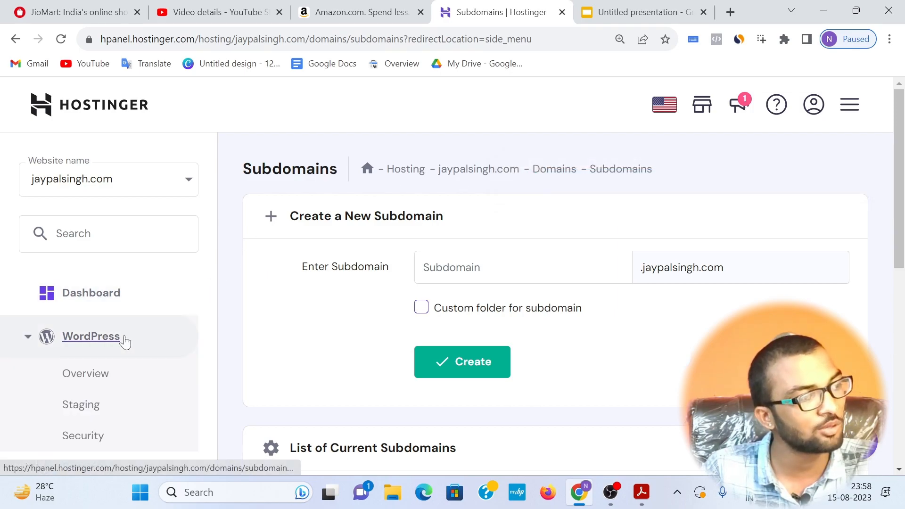
click(90, 374)
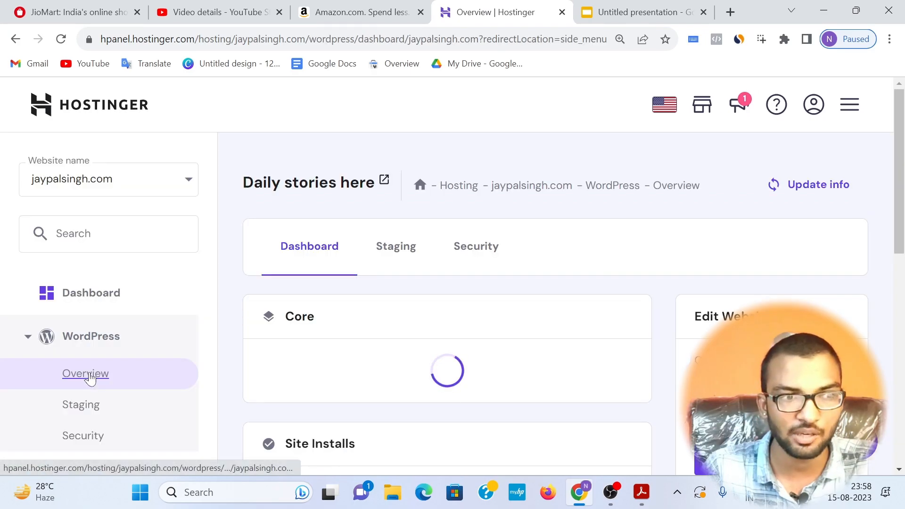
click(699, 257)
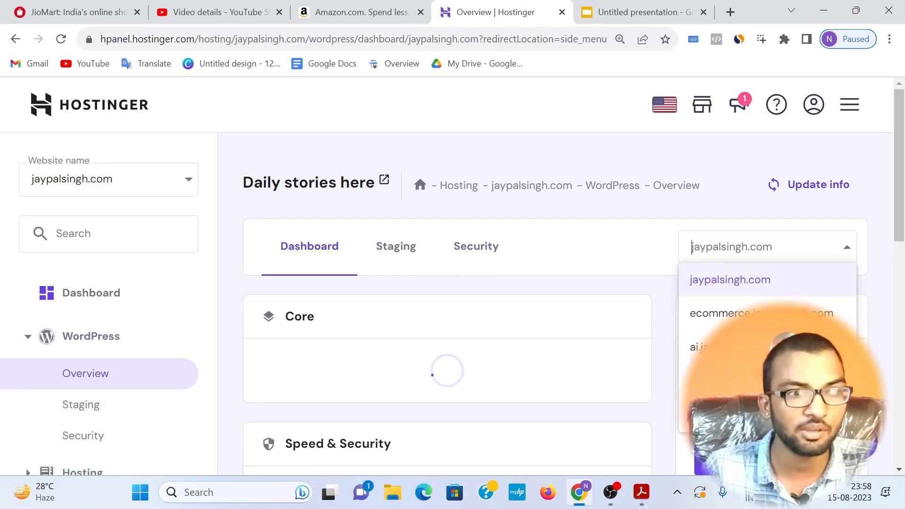
click(735, 313)
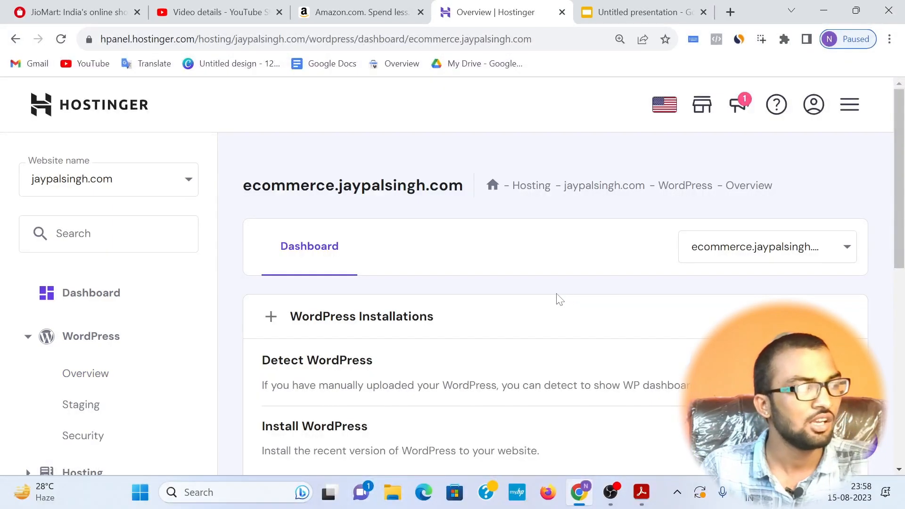
scroll(531, 297, down, 2)
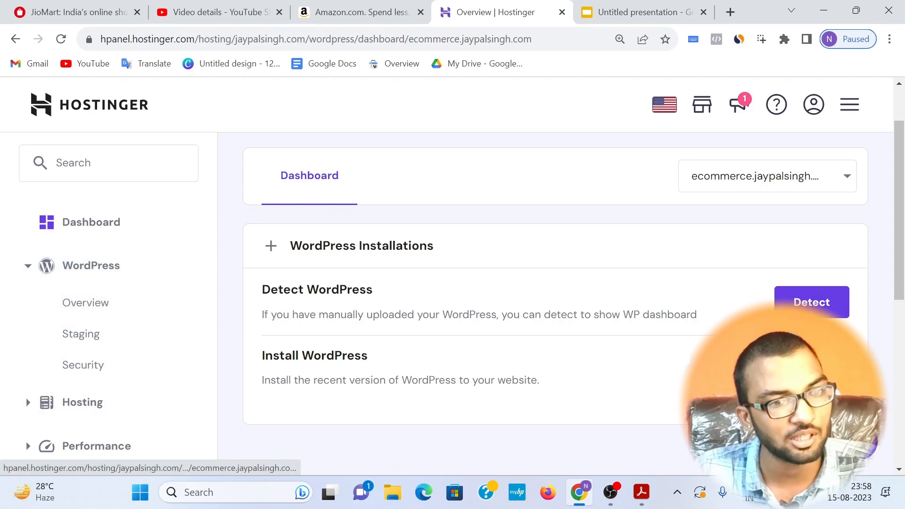
click(309, 176)
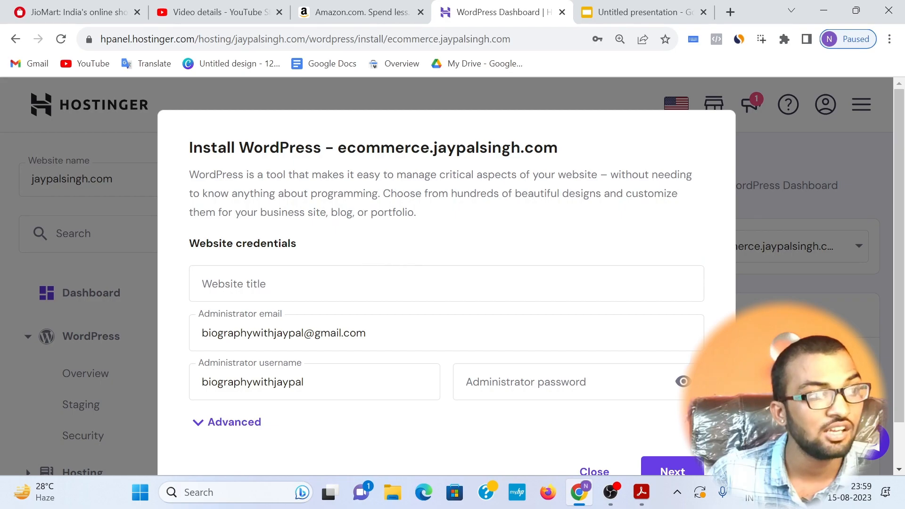
Step: Set the website title to "ecommerce" followed by the owner's first name, keeping the prefilled administrator email
click(399, 284)
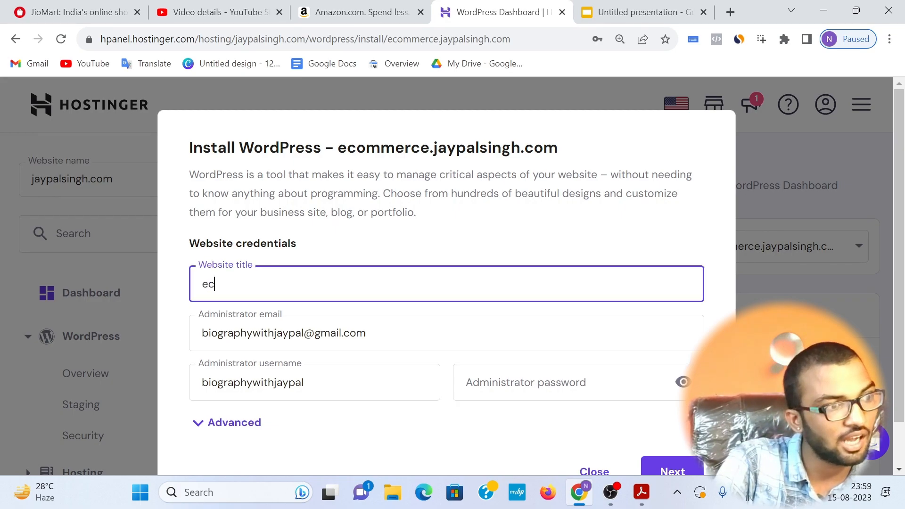
text(ecommerce jaypal)
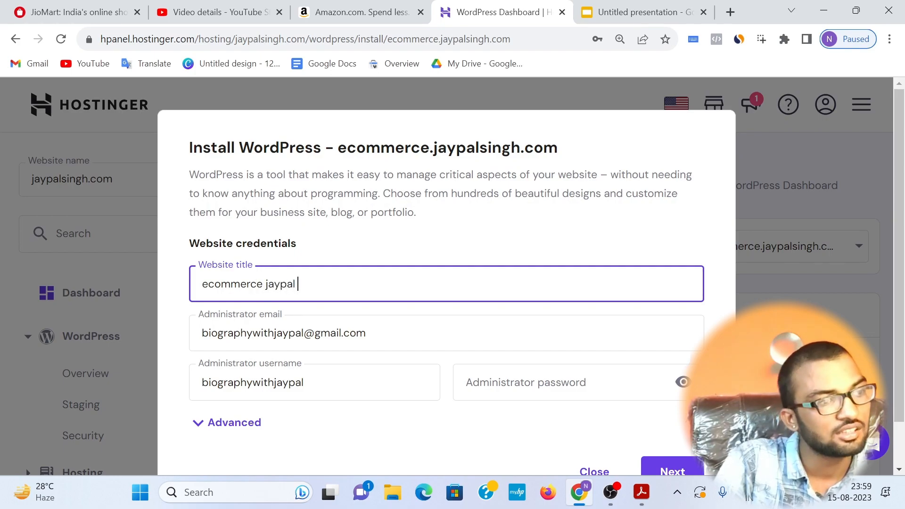
key(Tab)
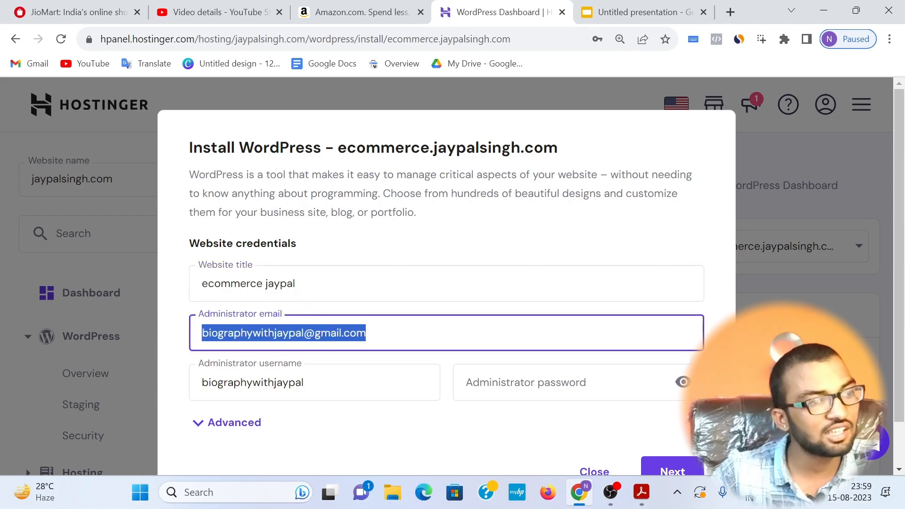
click(295, 332)
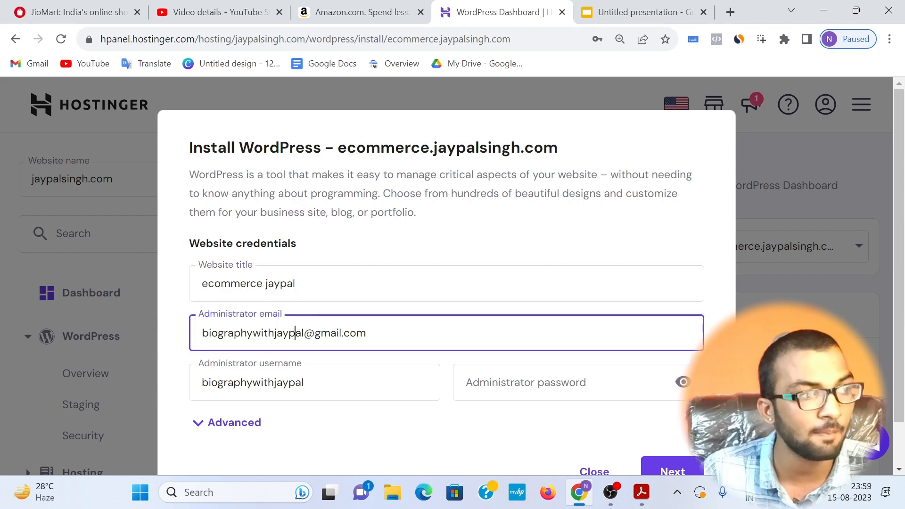
scroll(296, 317, down, 2)
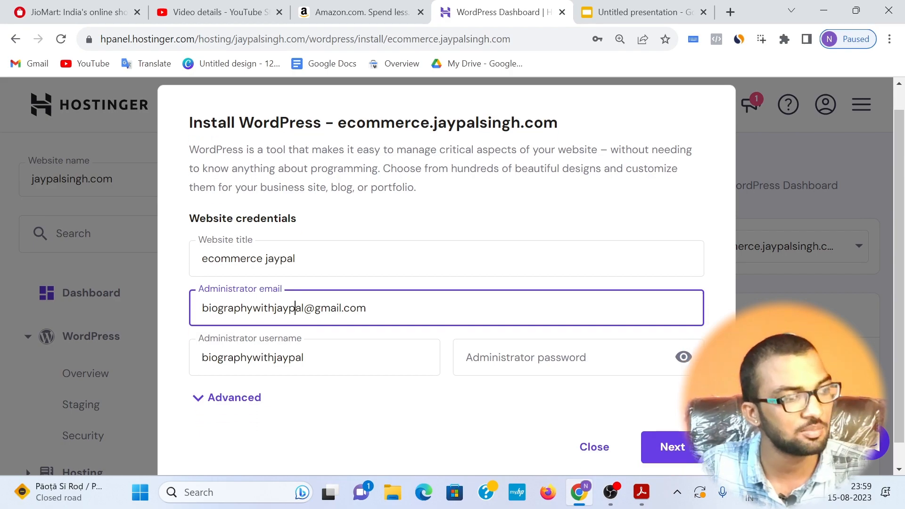
Step: Replace the prefilled administrator username with the owner's own username and enter the administrator password
click(304, 332)
drag(305, 332, 188, 325)
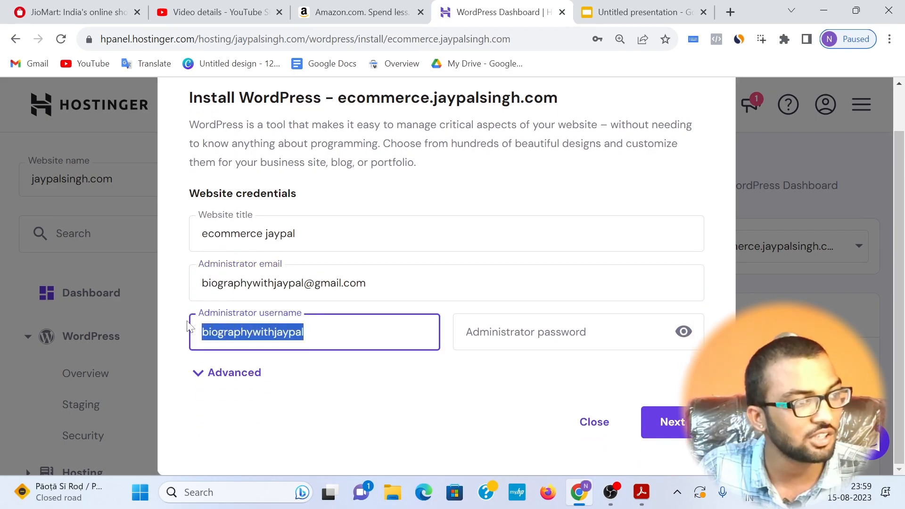
click(499, 332)
click(330, 332)
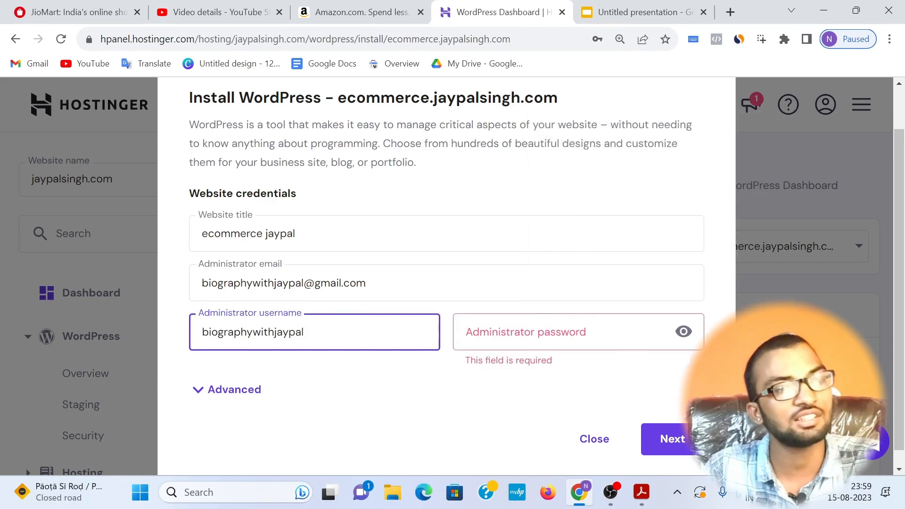
click(526, 332)
click(330, 331)
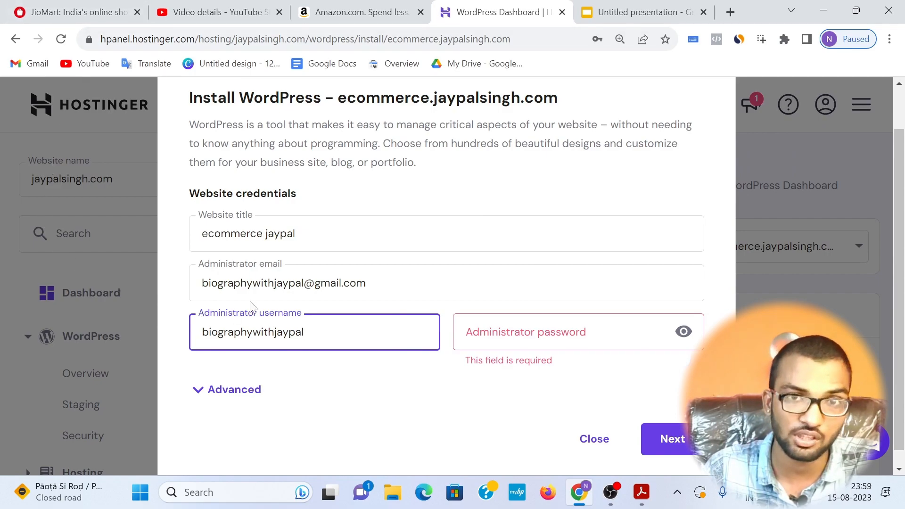
key(ctrl+a)
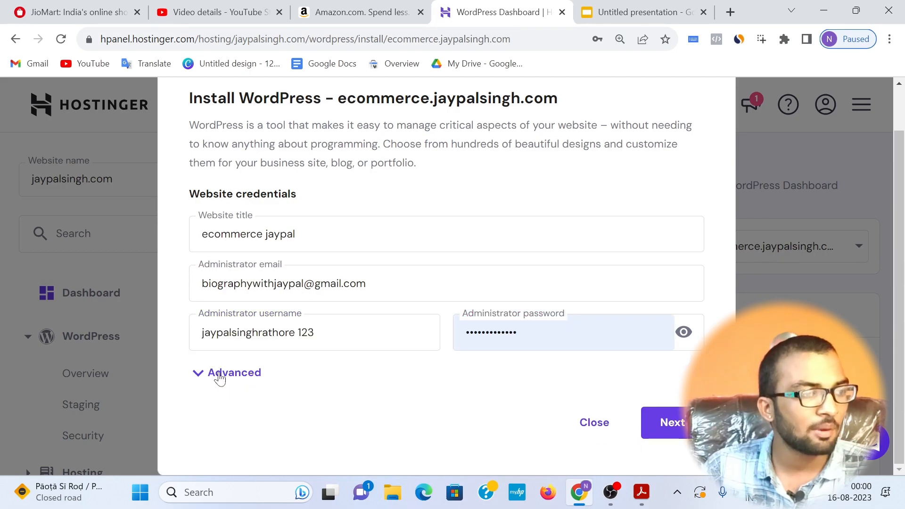
Step: Expand the advanced options, proceed with an empty subdirectory and the recommended new database, and save the login in the browser
click(220, 373)
scroll(330, 302, down, 3)
click(481, 299)
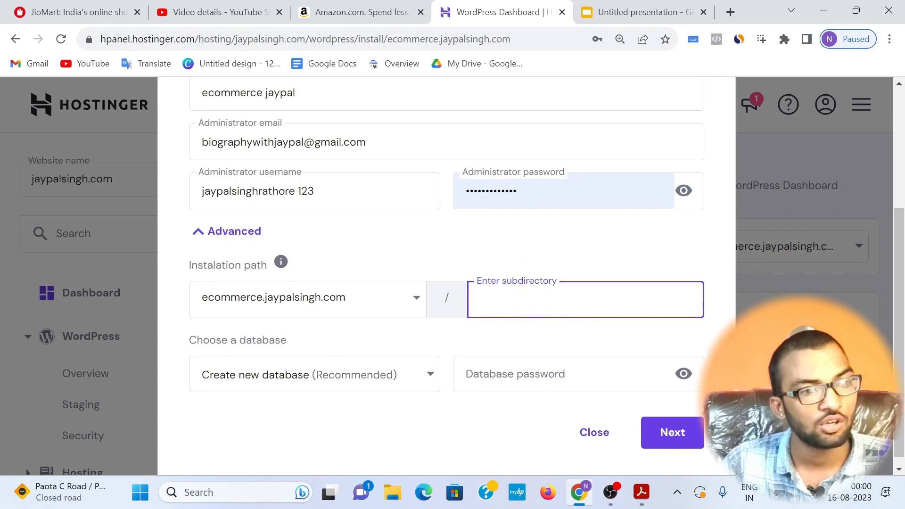
click(514, 374)
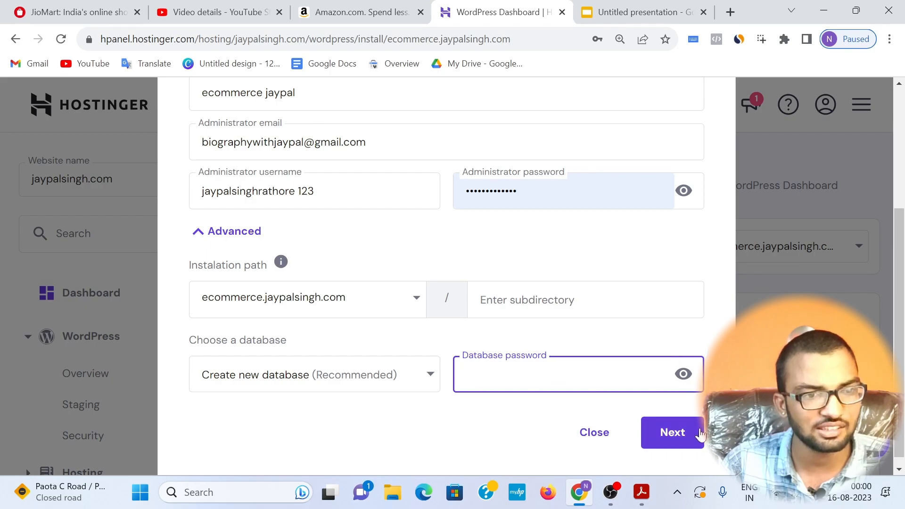
click(699, 437)
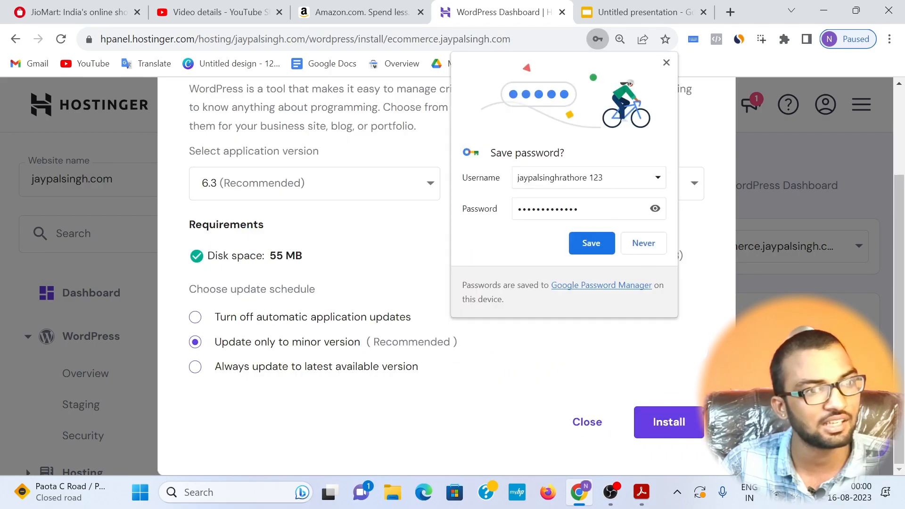
click(591, 243)
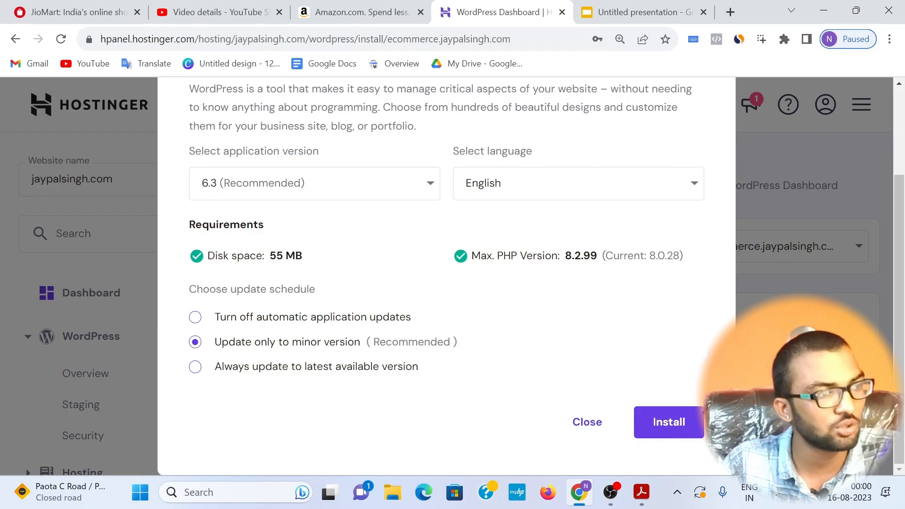
Step: Keep the update schedule at "Update only to minor version" and install WordPress 6.3 in English
click(195, 367)
click(195, 342)
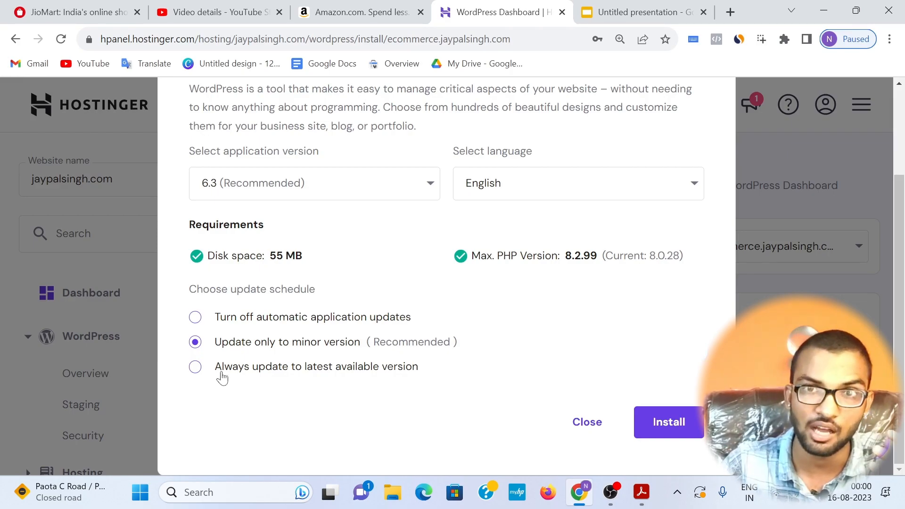
click(208, 372)
click(222, 346)
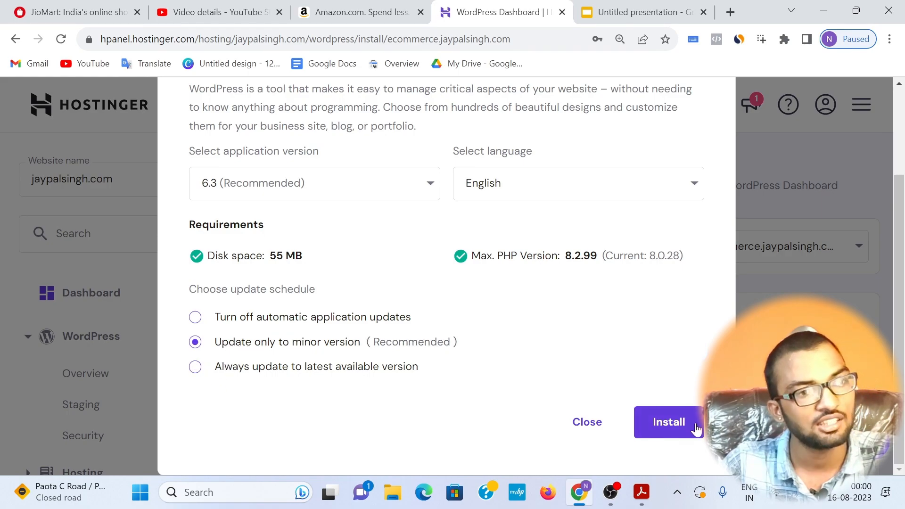
click(695, 429)
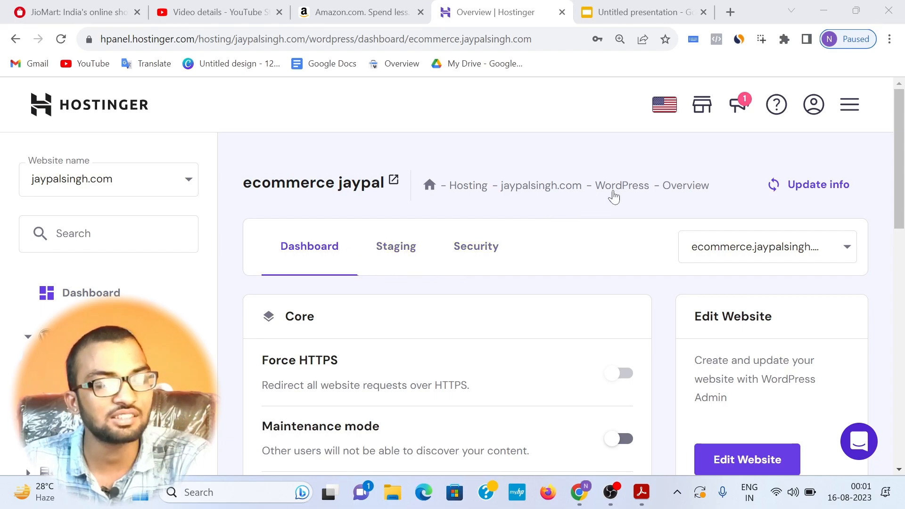
Step: Open the new ecommerce site's WordPress admin from Hostinger and dismiss the welcome panel on its dashboard
scroll(692, 245, down, 3)
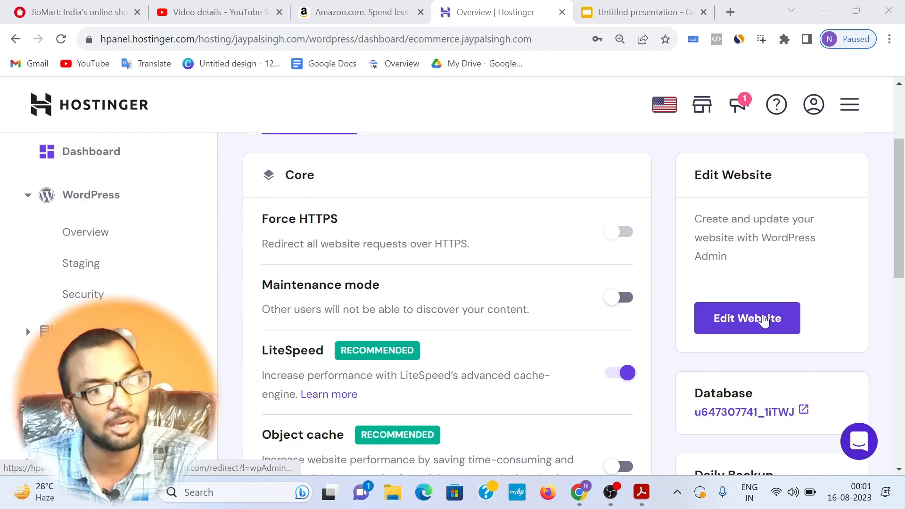
click(764, 318)
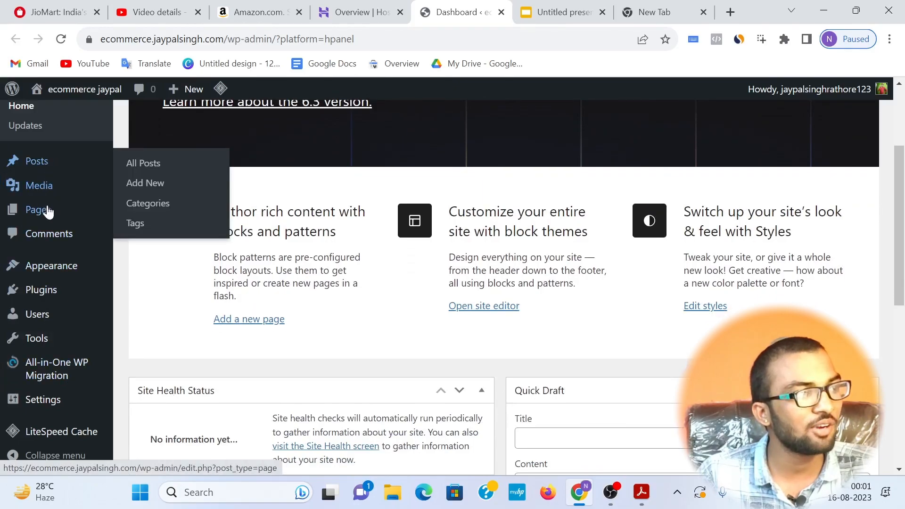
scroll(367, 254, up, 3)
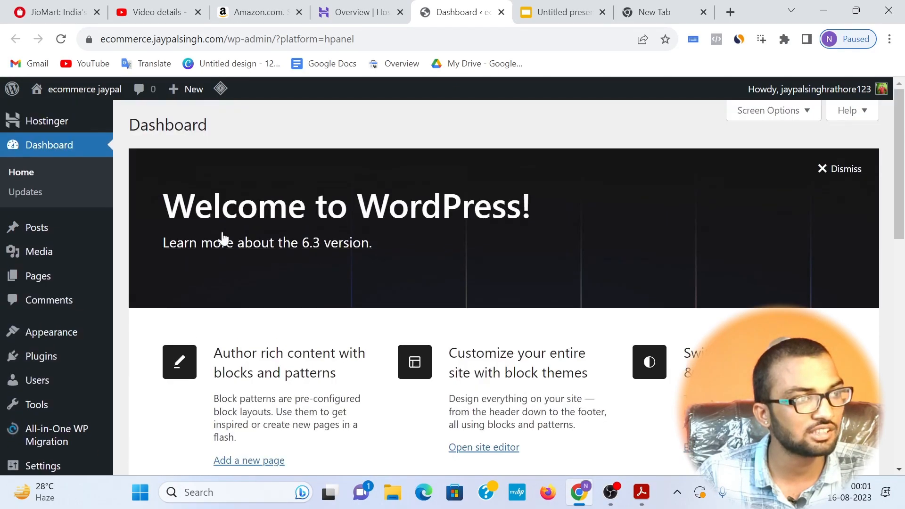
drag(158, 203, 544, 202)
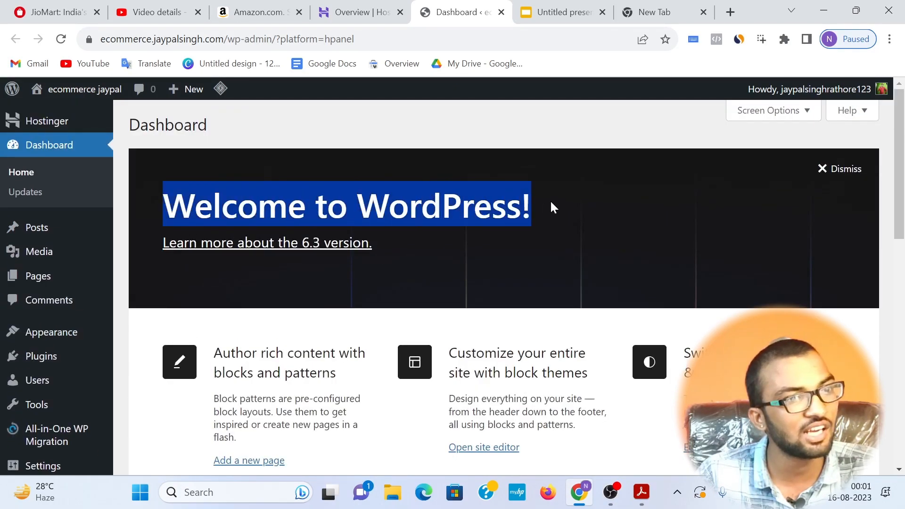
click(844, 169)
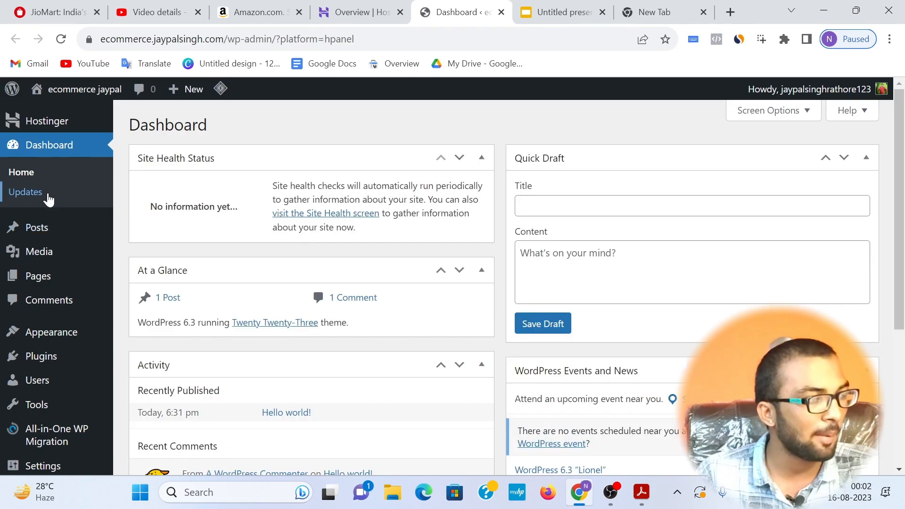
mouse_move(37, 469)
mouse_move(49, 276)
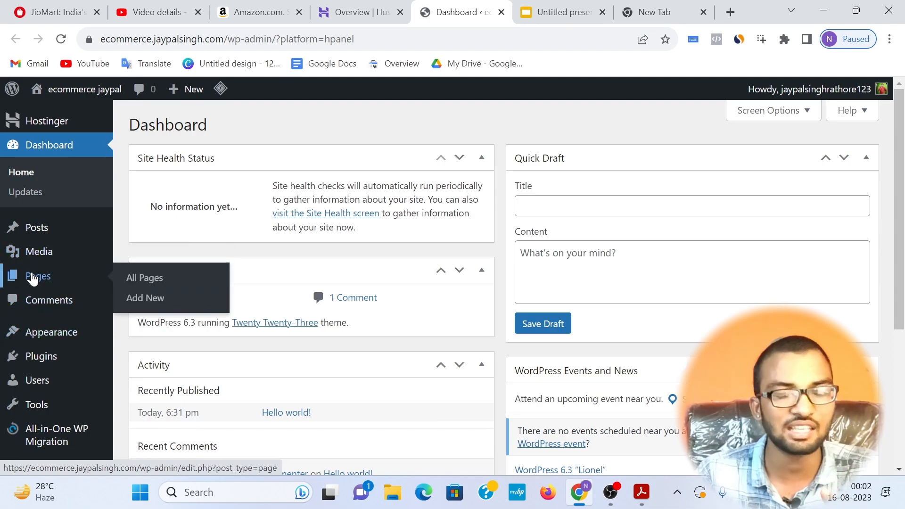
Step: Switch to the ecommerce blueprint PDF in Adobe Acrobat and highlight the "theme install" item
mouse_move(40, 236)
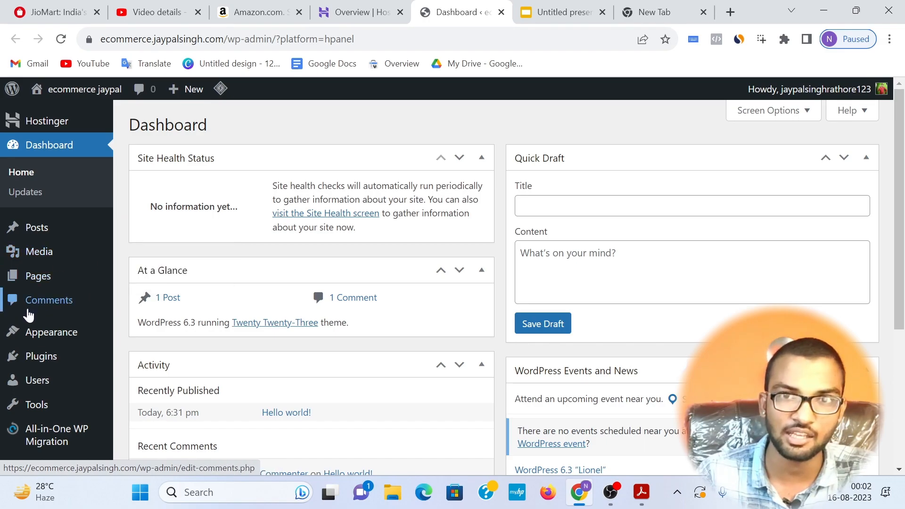
mouse_move(69, 342)
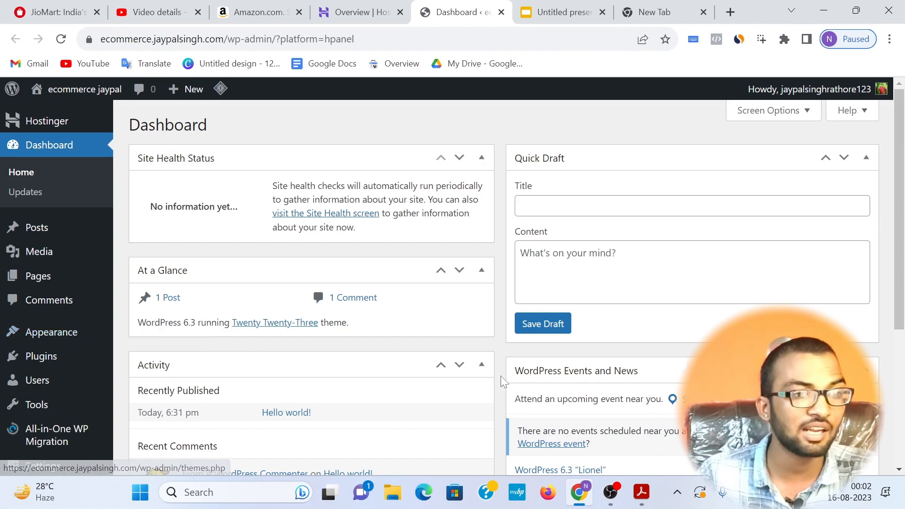
click(644, 490)
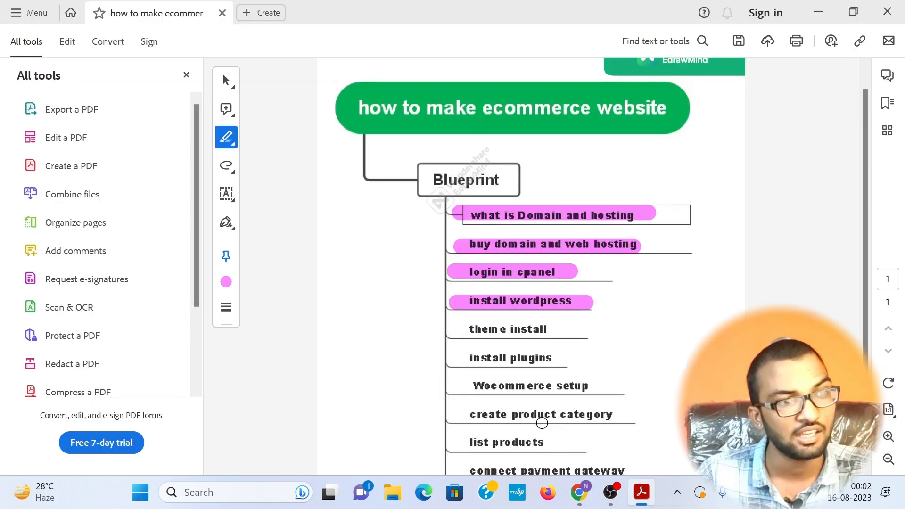
drag(457, 331, 545, 326)
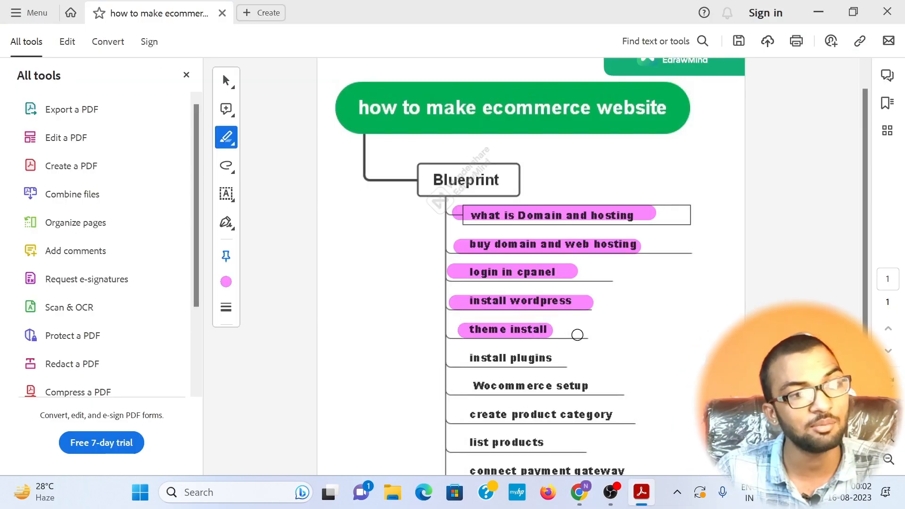
Step: Switch back to the WordPress admin in Chrome and open the site's installed themes
click(587, 493)
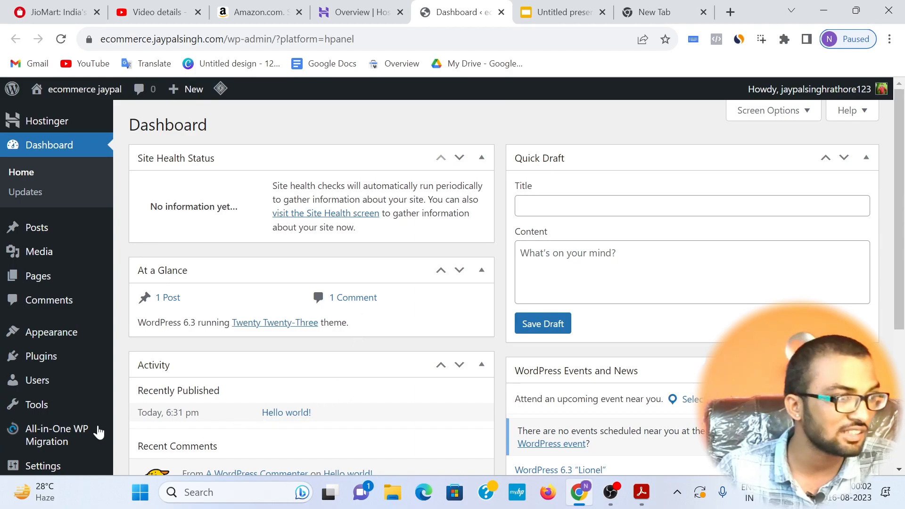
mouse_move(59, 339)
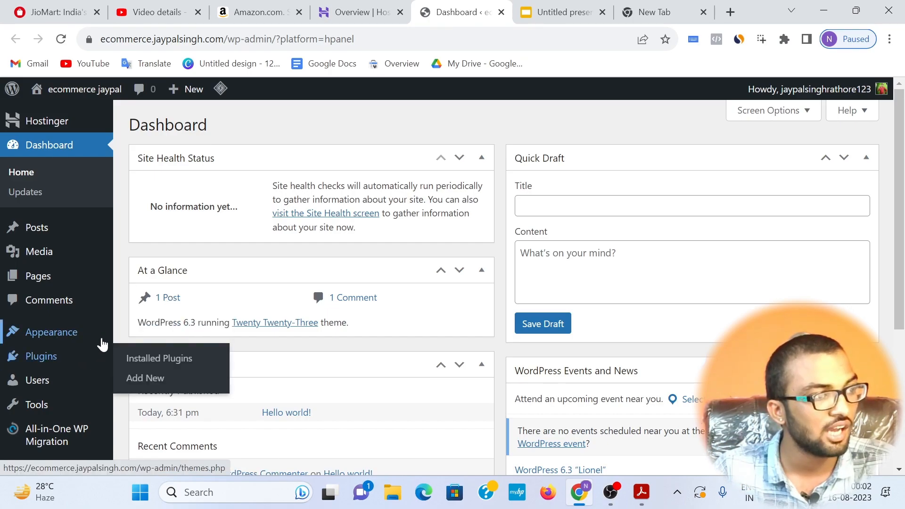
mouse_move(113, 338)
click(143, 335)
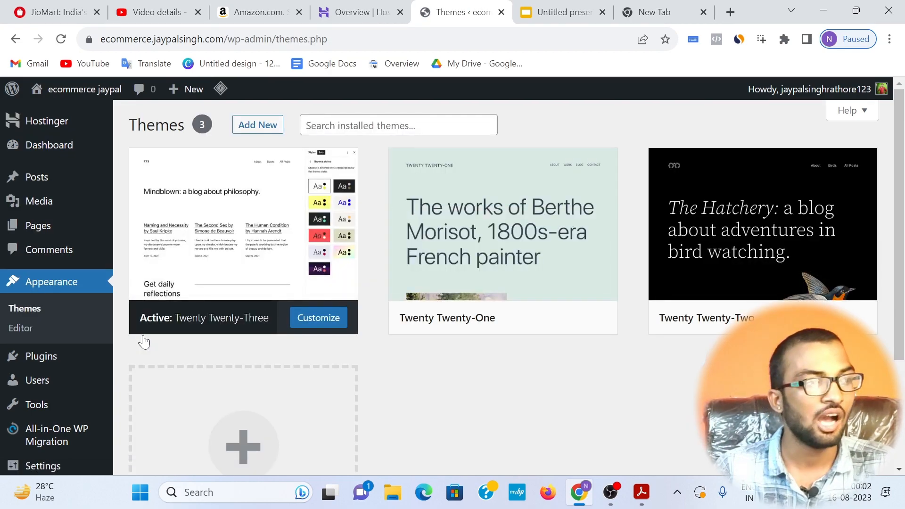
Step: Open the ecommerce site's front end in a new browser tab and close the presentation and empty tabs
mouse_move(60, 90)
right_click(66, 119)
click(68, 124)
click(495, 12)
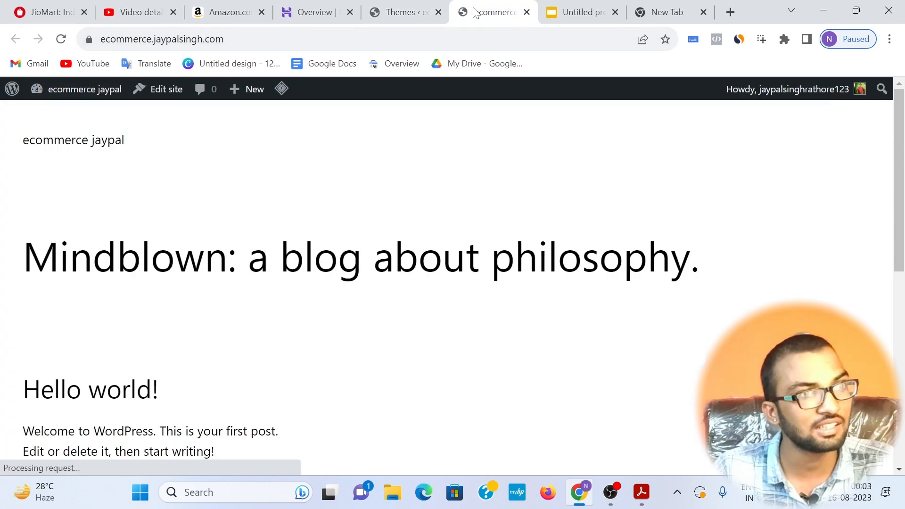
click(615, 12)
click(615, 12)
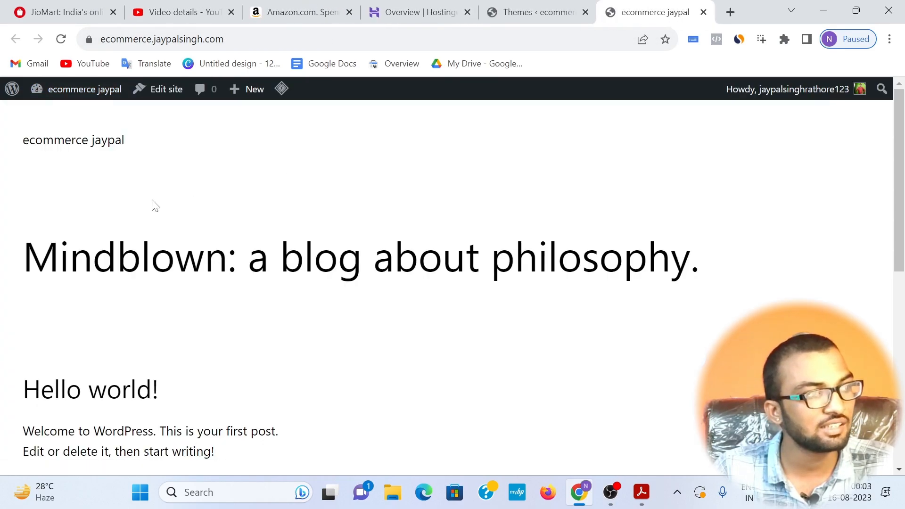
Step: Examine the live home page's default content and compare it with the active Twenty Twenty-Three theme
scroll(14, 240, down, 1)
drag(16, 183, 226, 409)
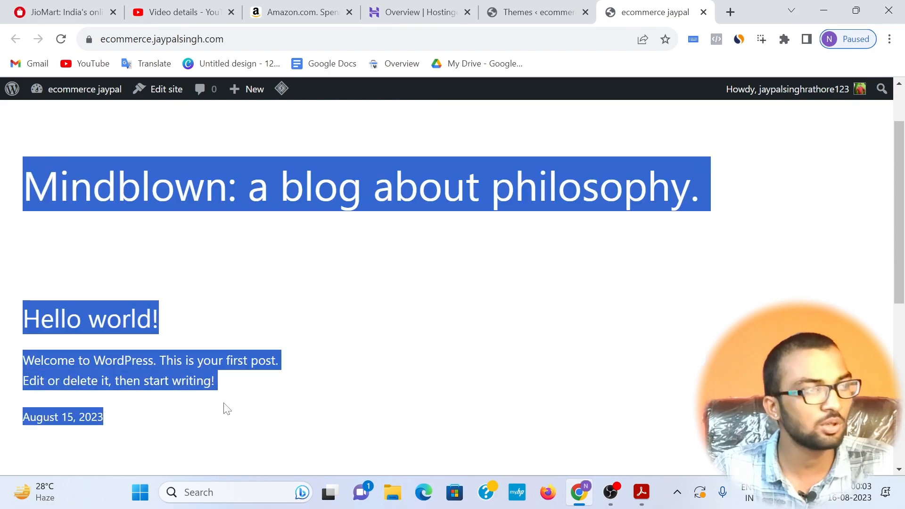
click(533, 12)
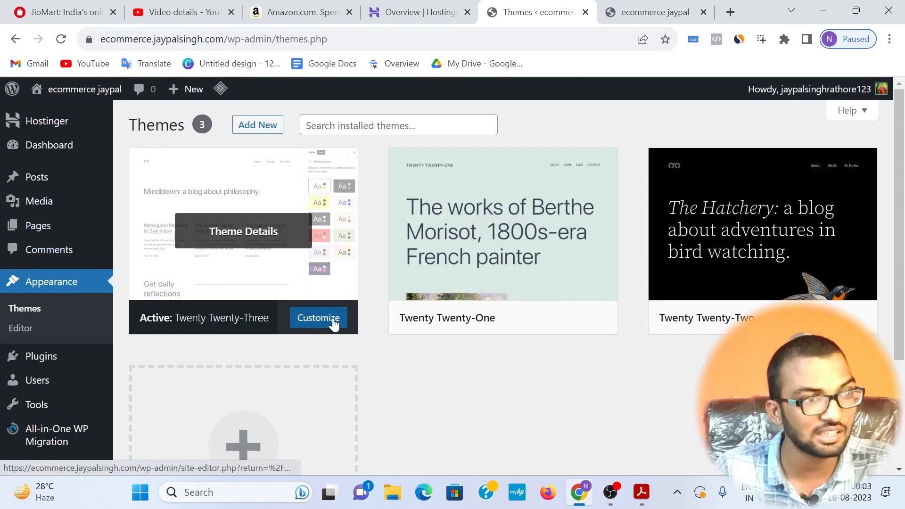
click(632, 13)
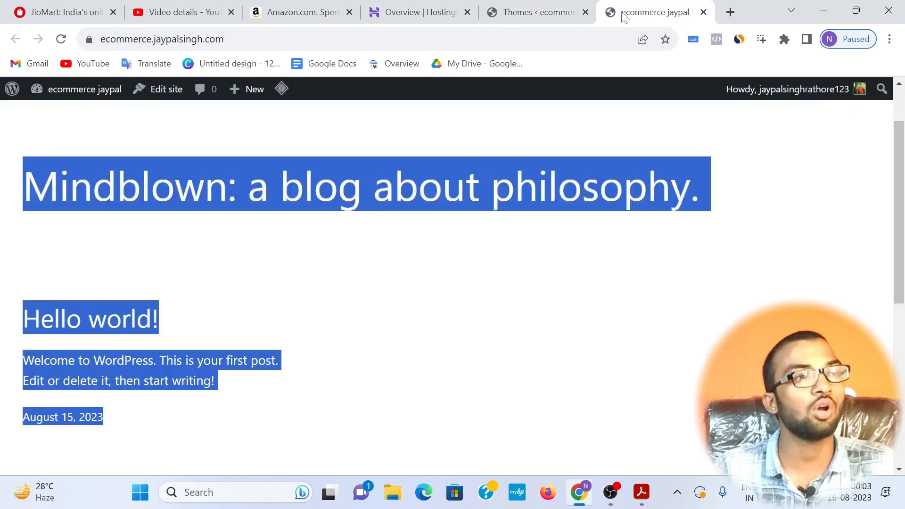
click(299, 235)
scroll(191, 243, down, 5)
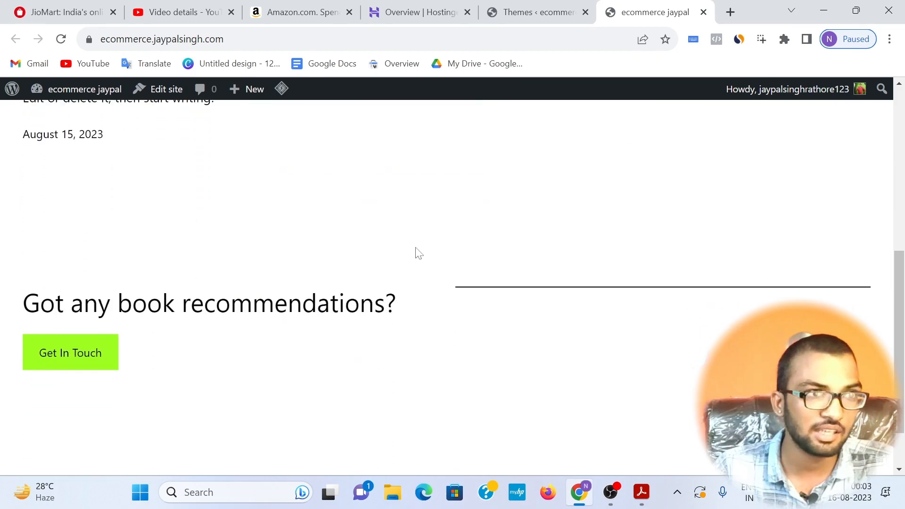
Step: Install the Astra theme from the popular themes in the WordPress theme directory and activate it
click(481, 15)
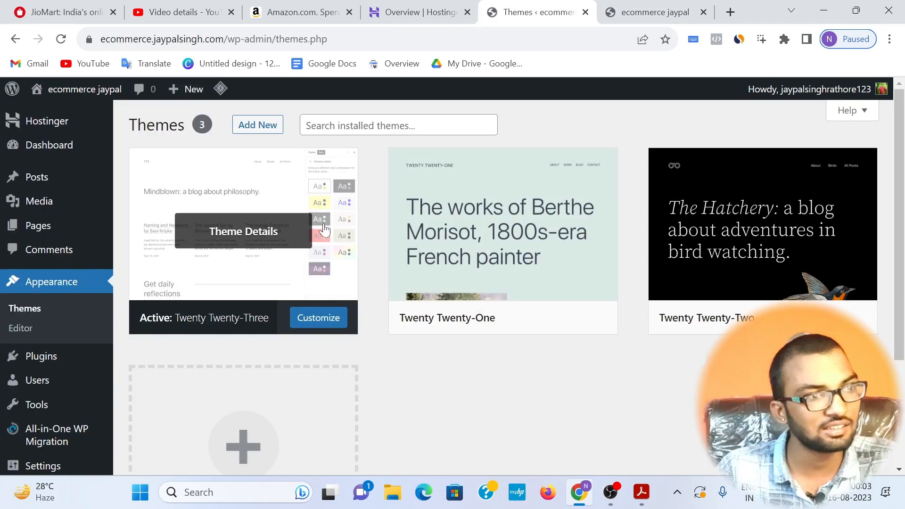
click(263, 127)
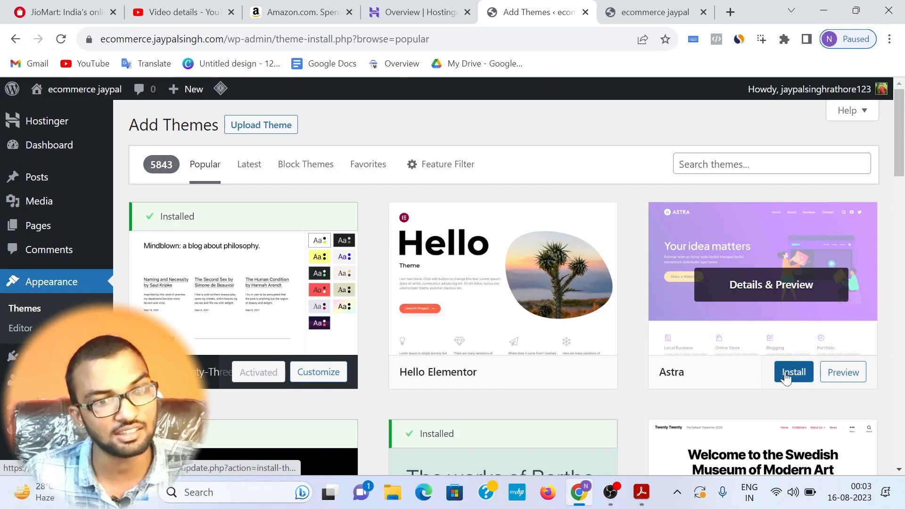
click(786, 375)
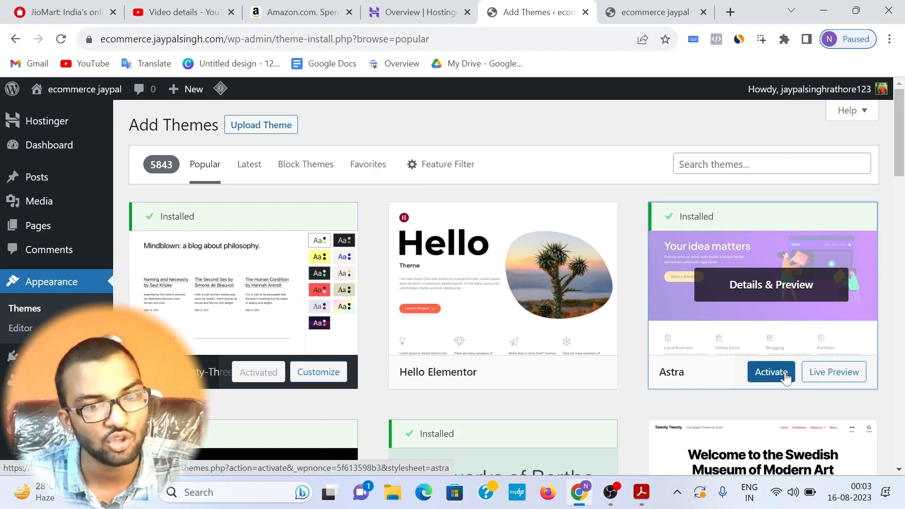
click(785, 377)
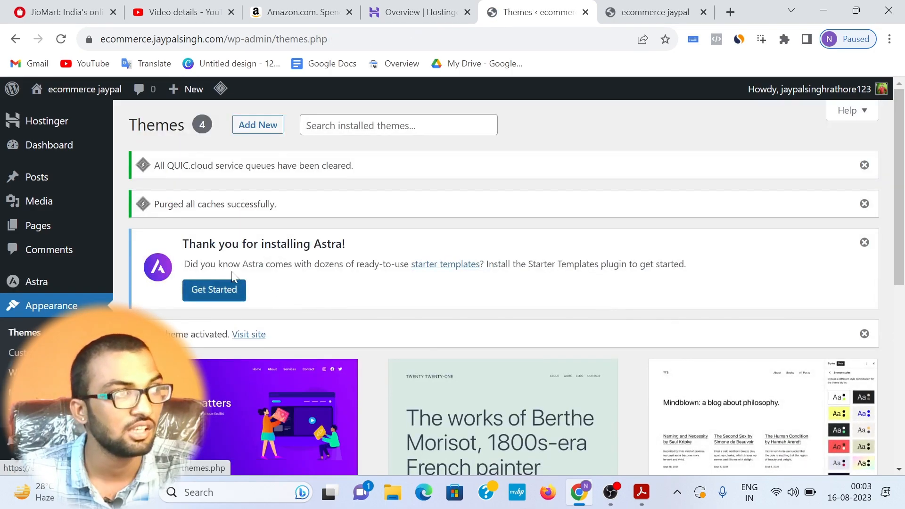
Step: Reload the live site and examine its home page and the "Hello world!" post down to the footer
click(672, 4)
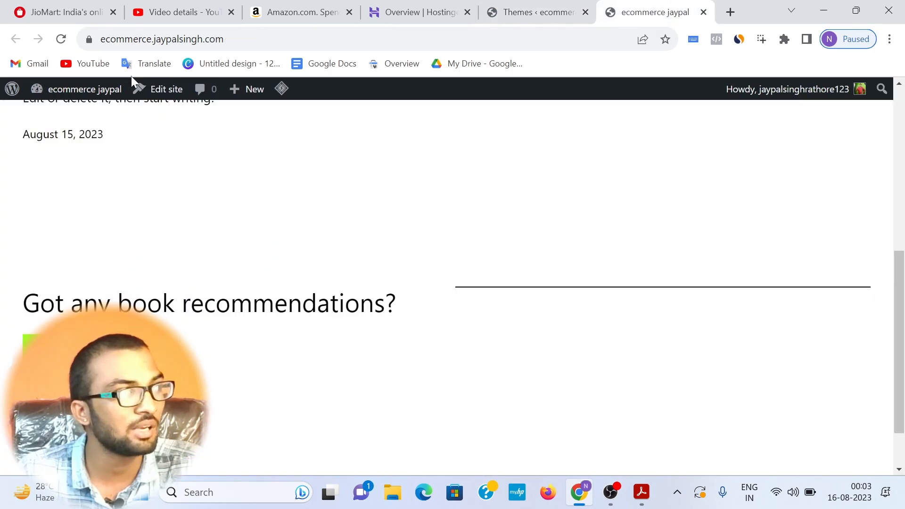
click(60, 39)
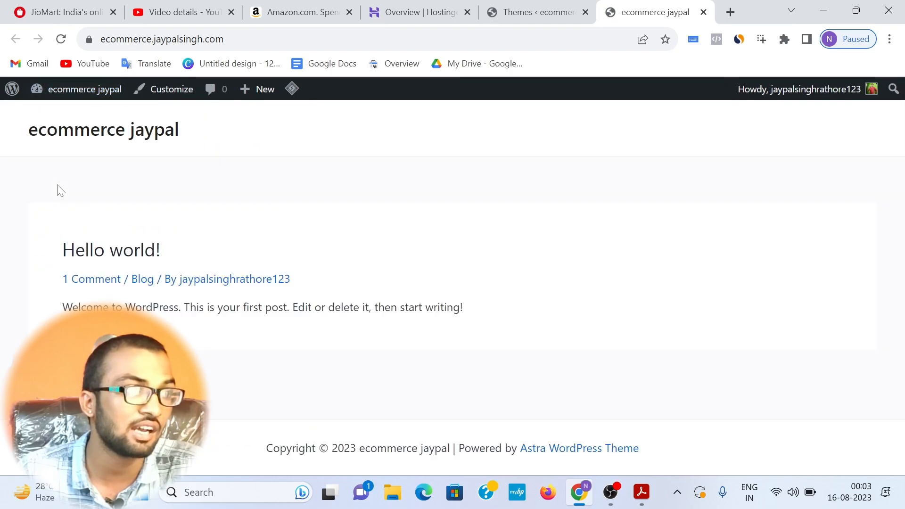
drag(68, 246, 519, 373)
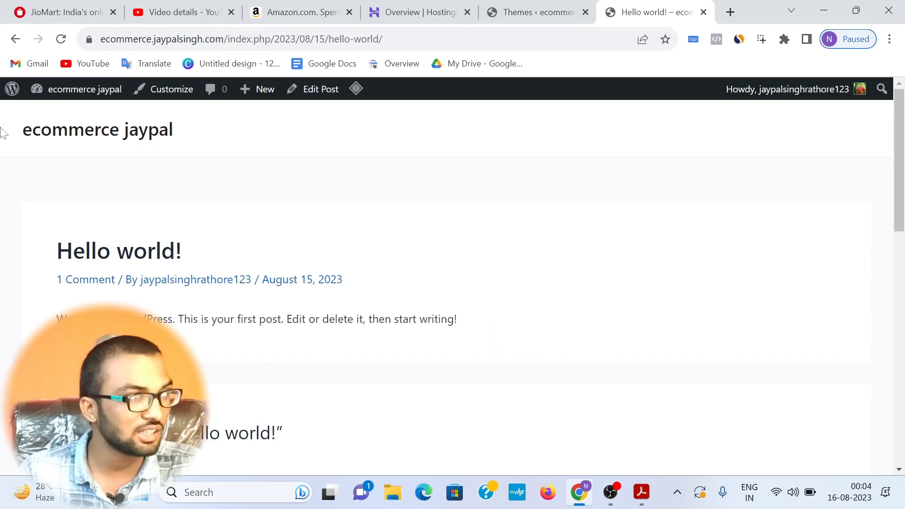
scroll(315, 343, down, 9)
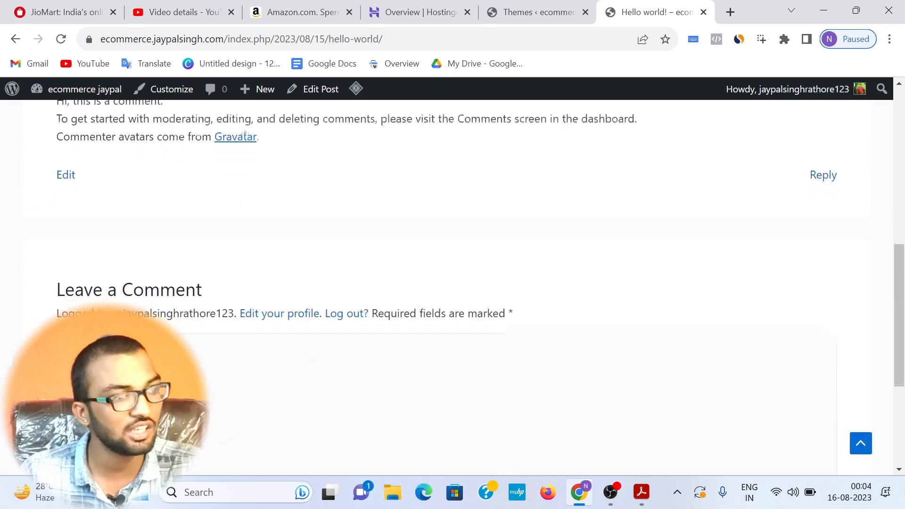
scroll(463, 377, down, 5)
drag(260, 451, 651, 421)
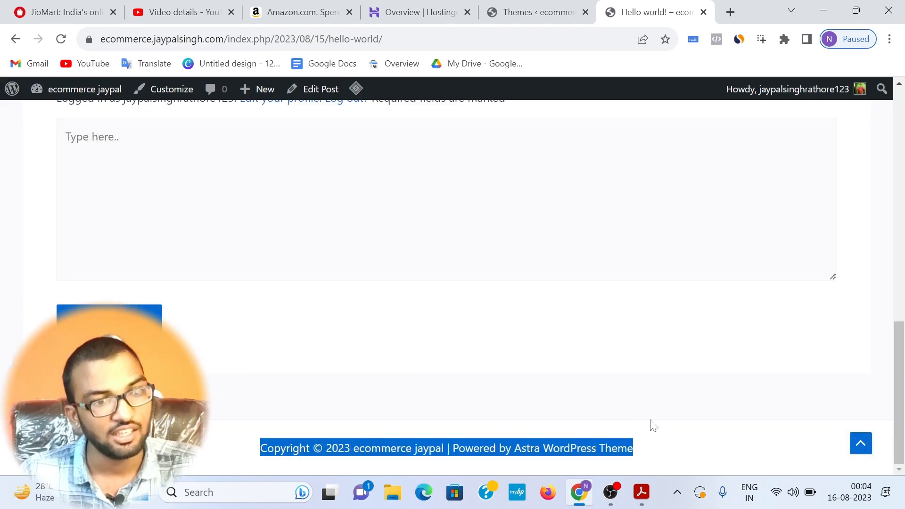
click(651, 426)
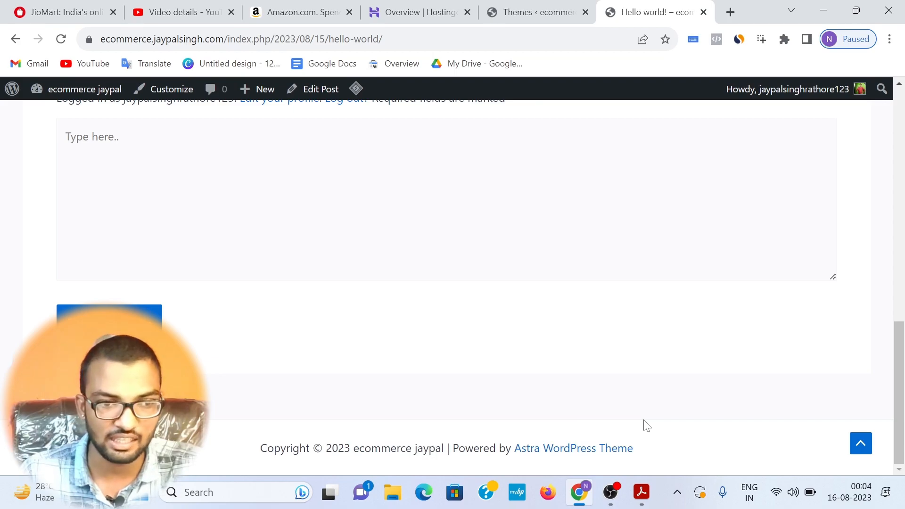
scroll(650, 425, up, 15)
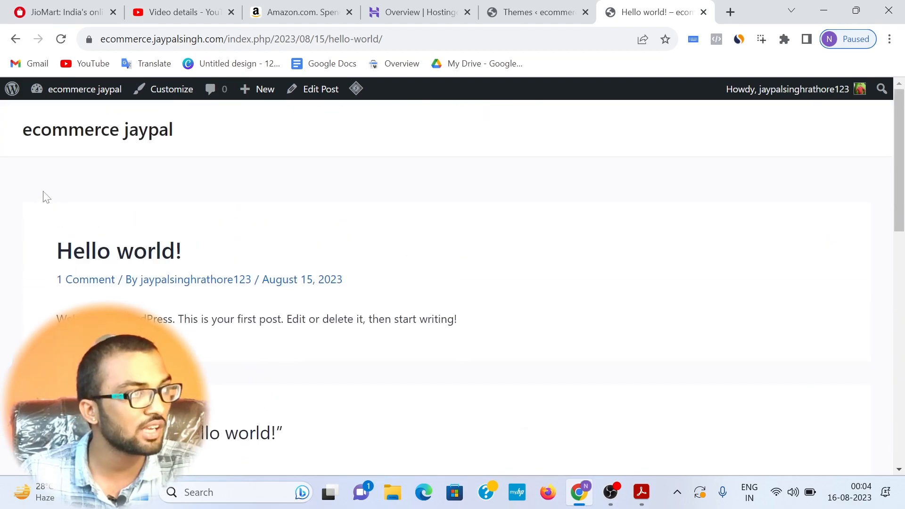
Step: Compare the live site's header and post content with the Amazon home page
drag(14, 140, 474, 121)
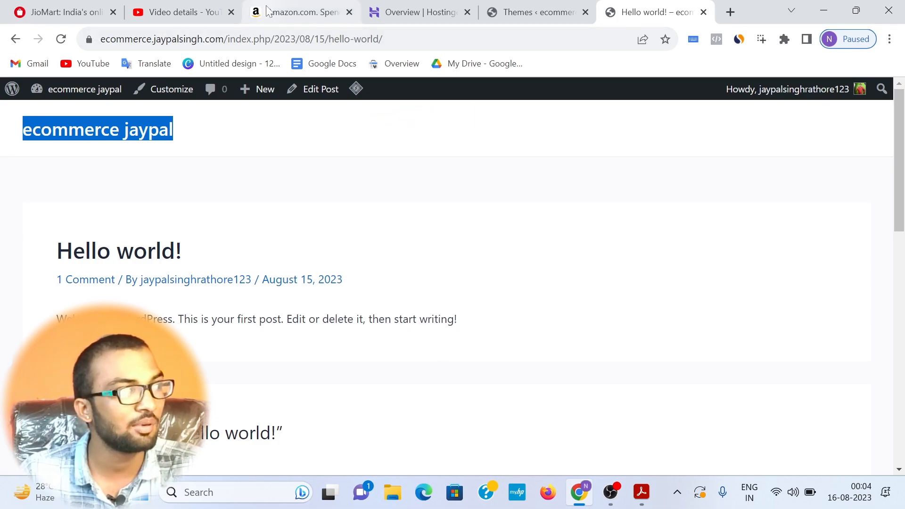
click(297, 12)
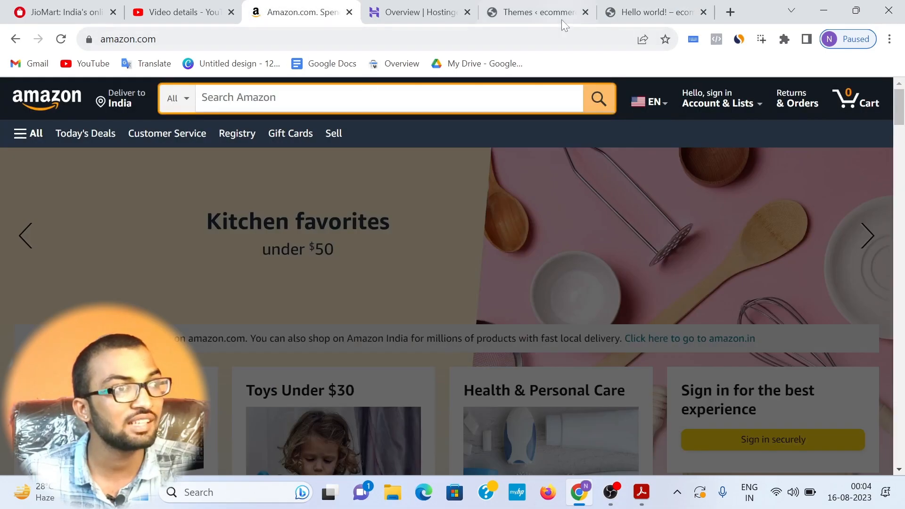
click(552, 17)
click(639, 7)
click(340, 134)
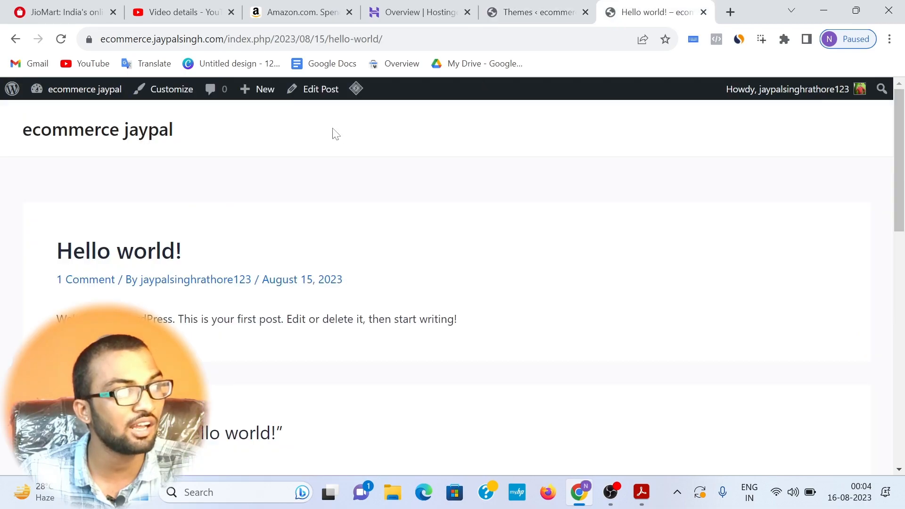
drag(23, 128, 467, 98)
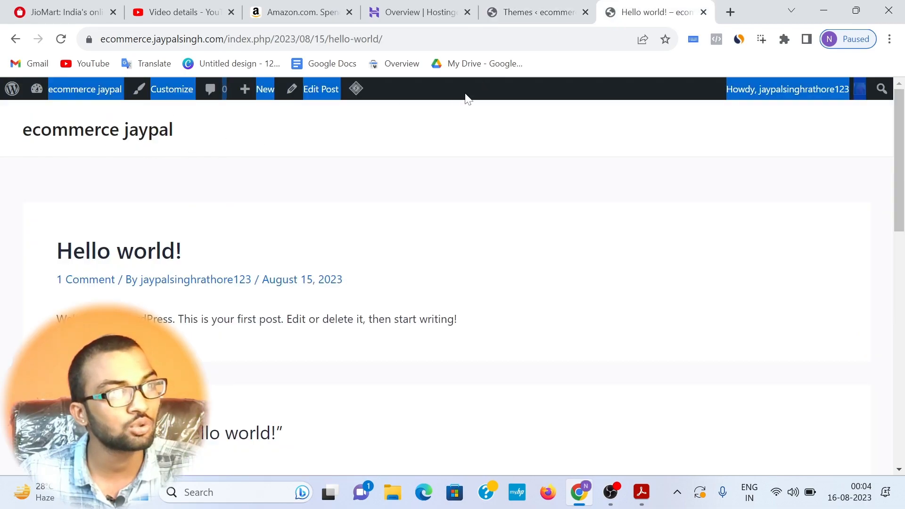
click(407, 151)
drag(57, 249, 551, 308)
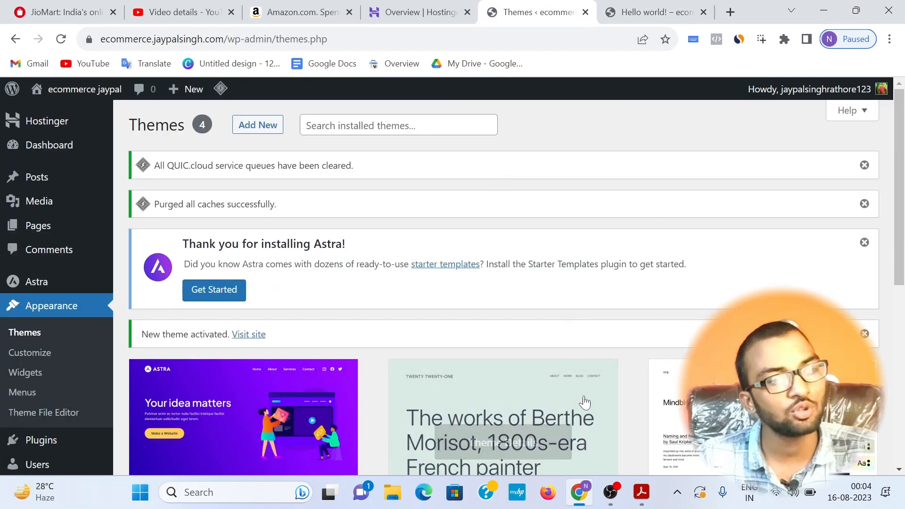
Step: Highlight the "install plugins" item in the blueprint PDF in Adobe Acrobat and return to the WordPress admin in Chrome
click(642, 492)
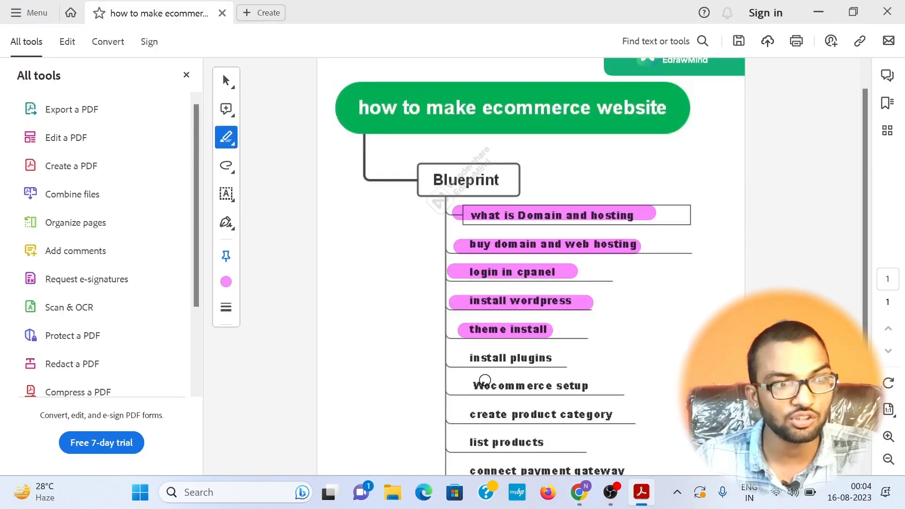
mouse_move(463, 358)
mouse_down()
mouse_move(550, 346)
mouse_move(553, 359)
mouse_move(471, 367)
mouse_up()
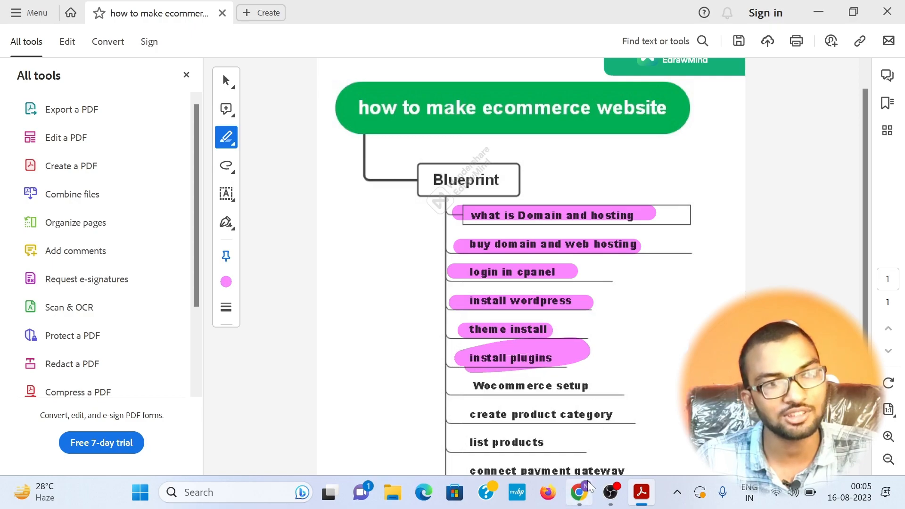
click(579, 492)
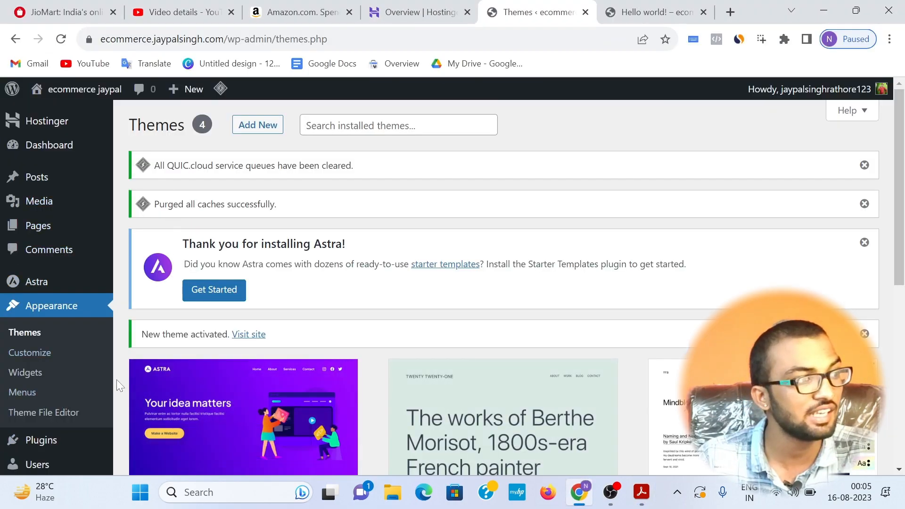
Step: Open the site's installed plugins and look through the list
scroll(61, 387, down, 1)
mouse_move(61, 372)
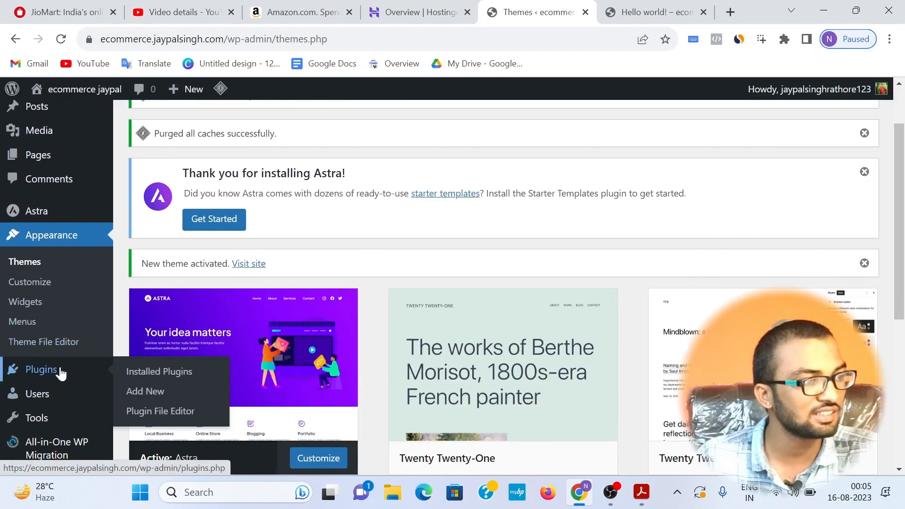
click(144, 375)
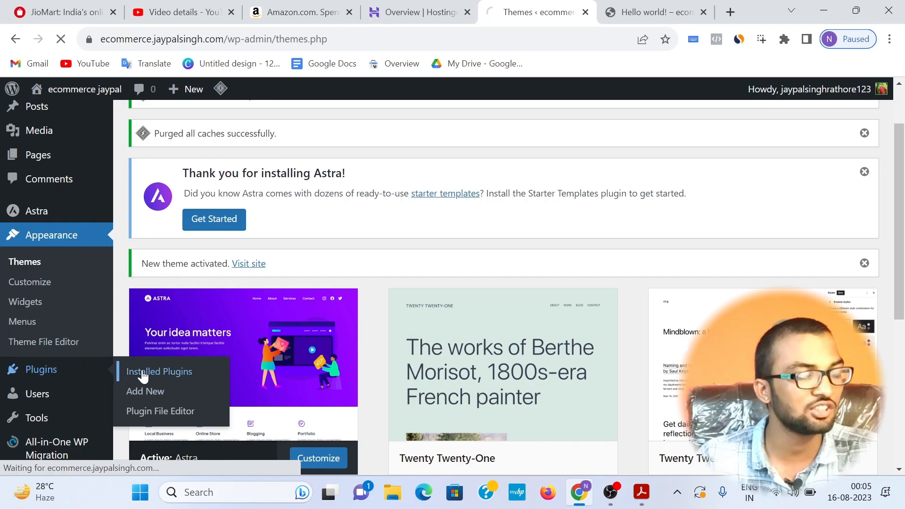
scroll(36, 360, down, 3)
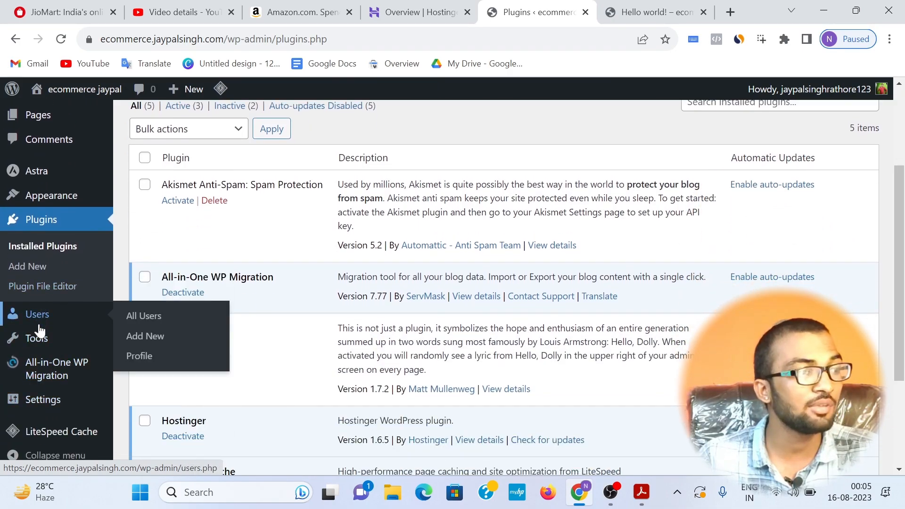
Step: Examine the Akismet Anti-Spam and All-in-One WP Migration entries in the installed plugins list and the migration plugin's admin options
mouse_move(41, 384)
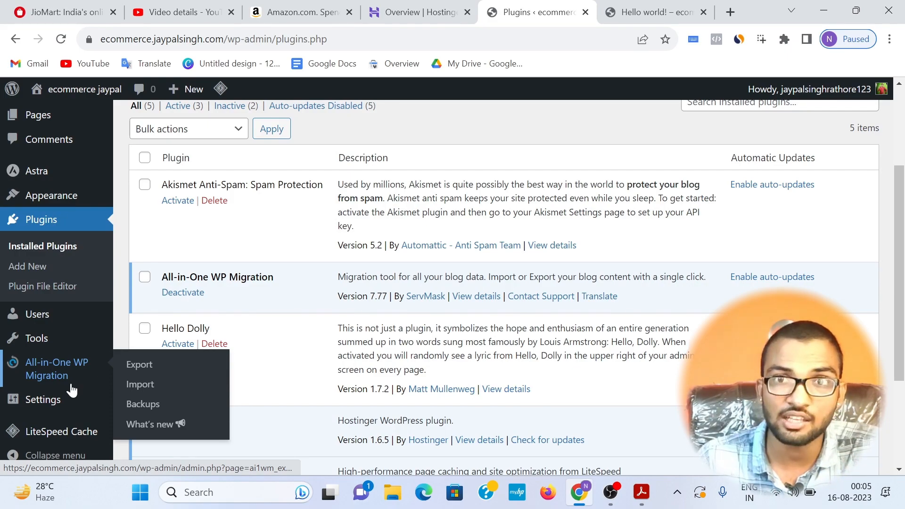
mouse_move(67, 401)
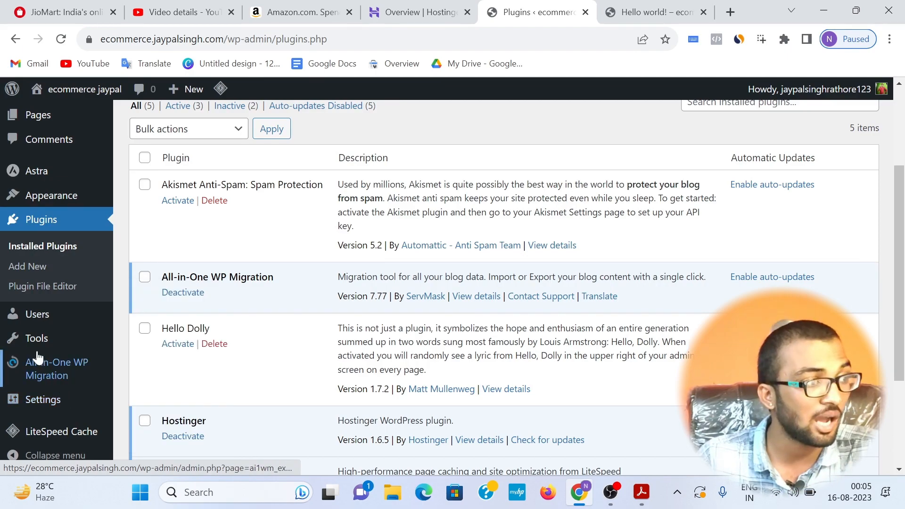
mouse_move(50, 311)
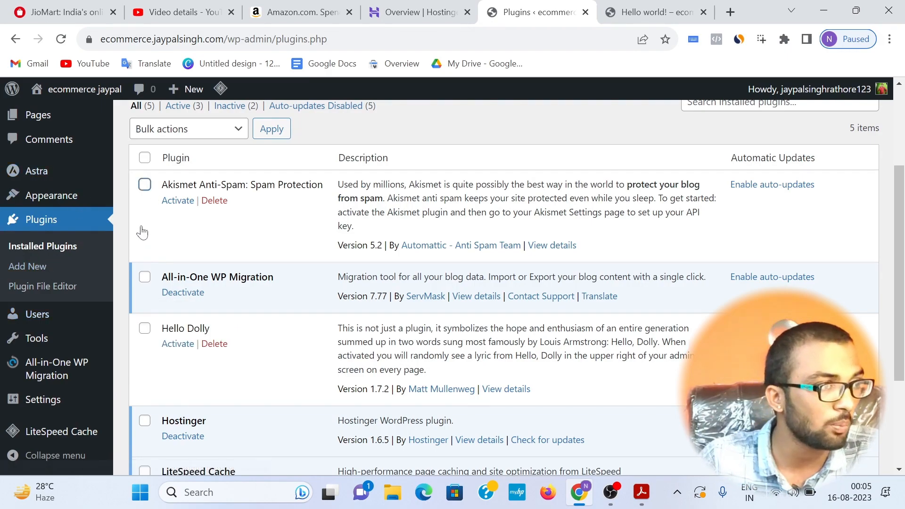
drag(162, 185, 329, 177)
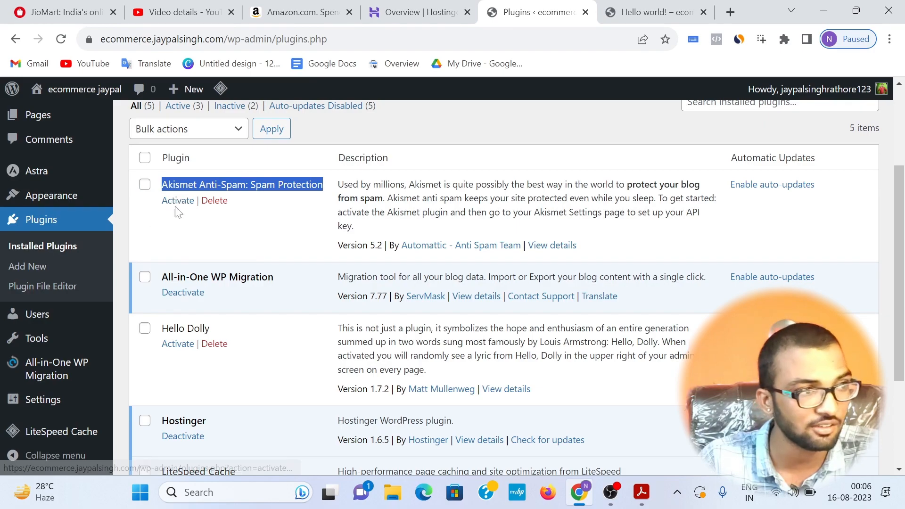
drag(164, 280, 276, 268)
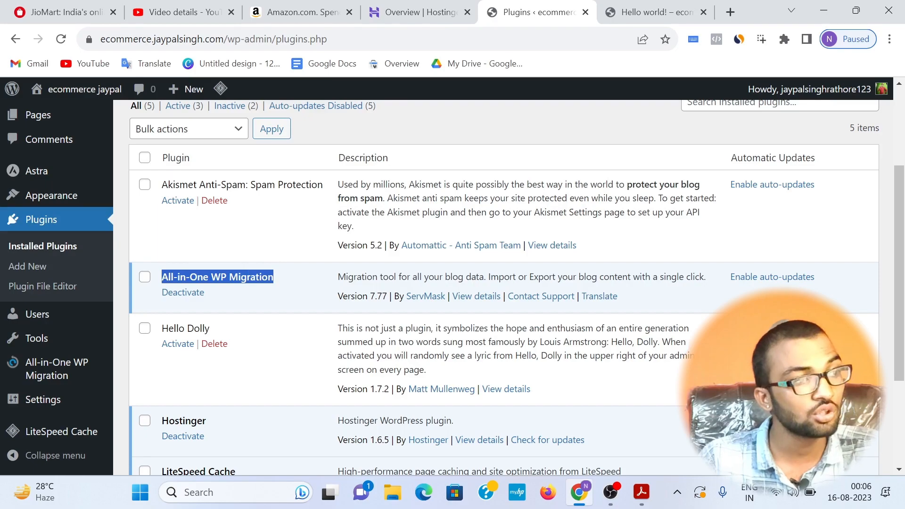
drag(163, 278, 282, 266)
click(276, 273)
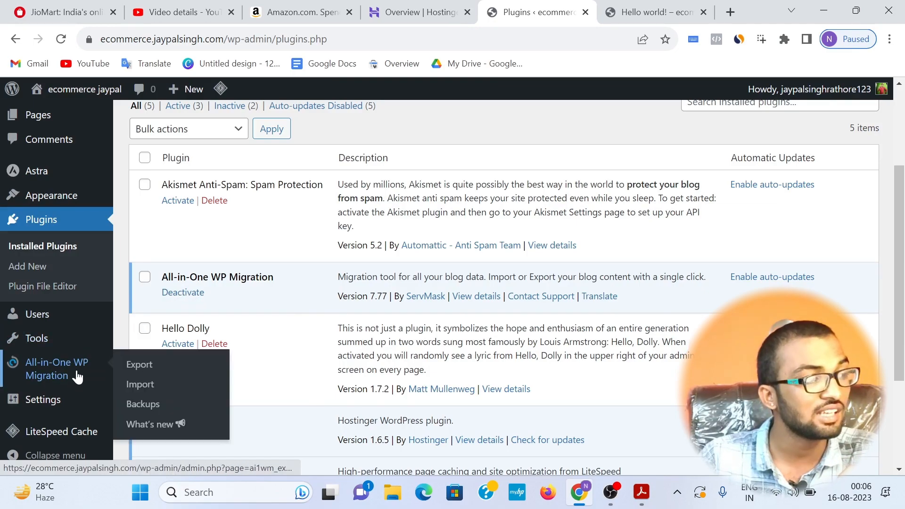
Step: Delete the Hello Dolly plugin through the bulk Delete action and confirm the deletion
scroll(336, 226, down, 1)
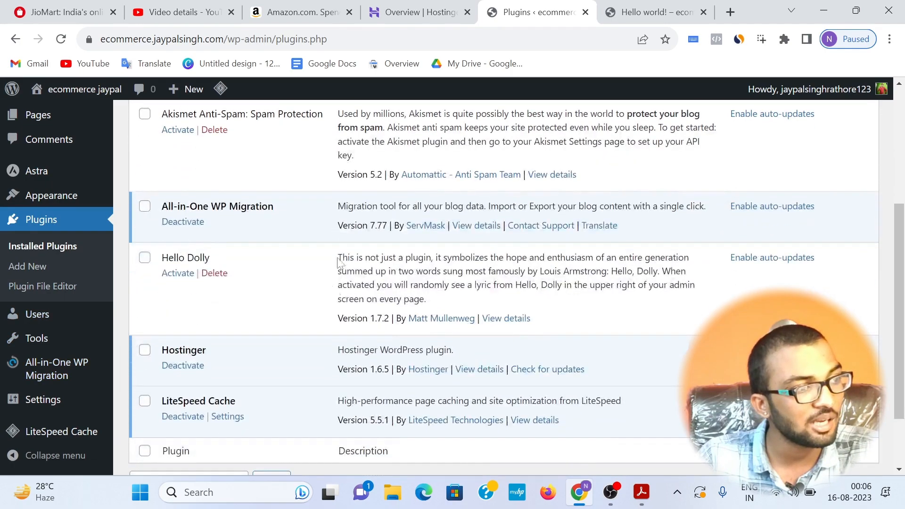
click(144, 258)
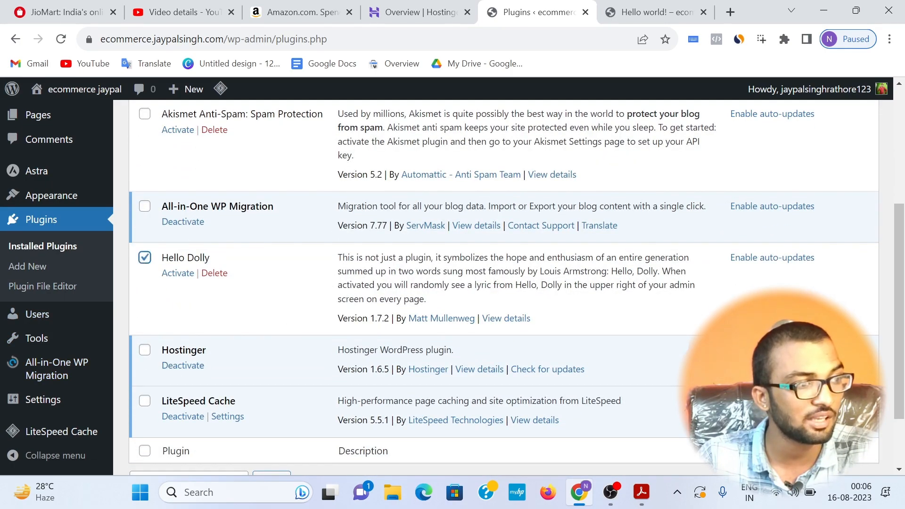
scroll(168, 198, down, 2)
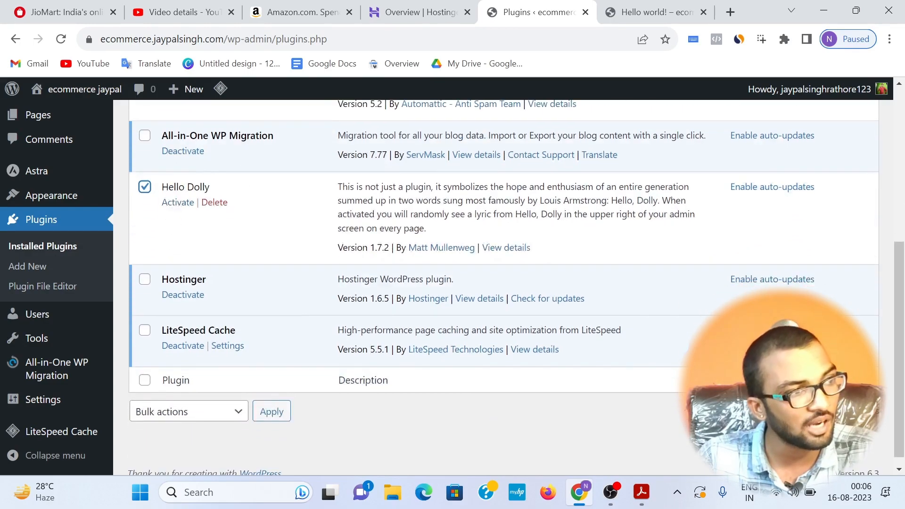
drag(168, 187, 237, 189)
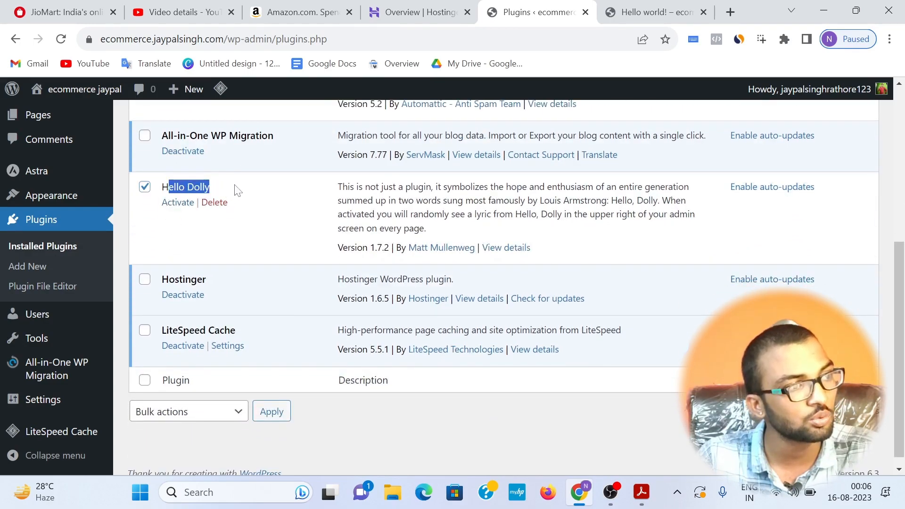
click(204, 416)
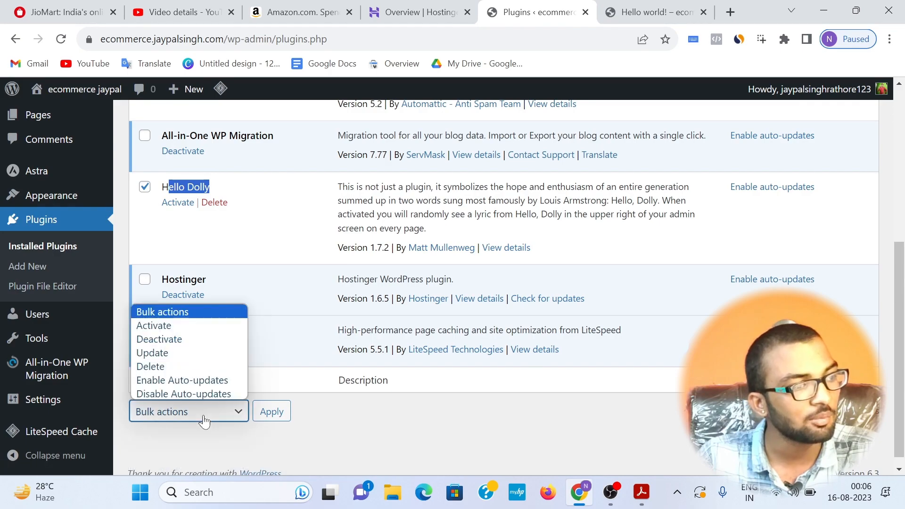
click(175, 367)
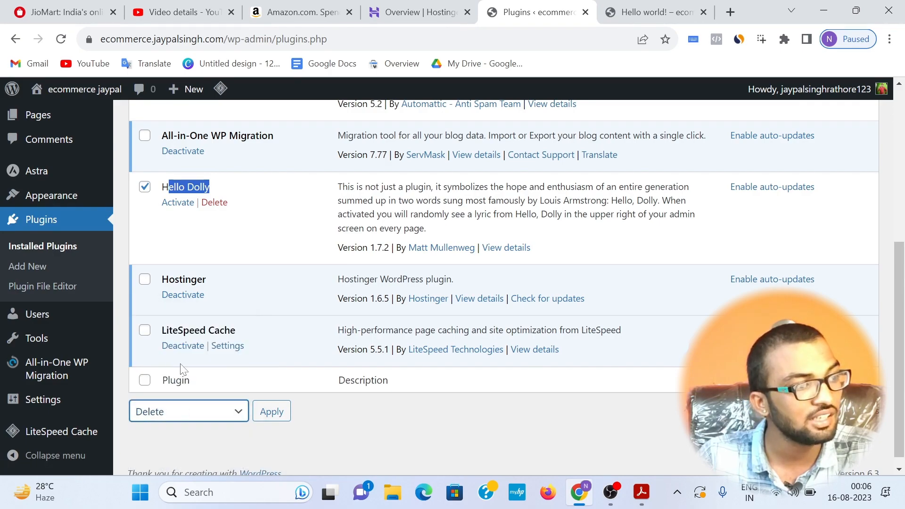
click(257, 407)
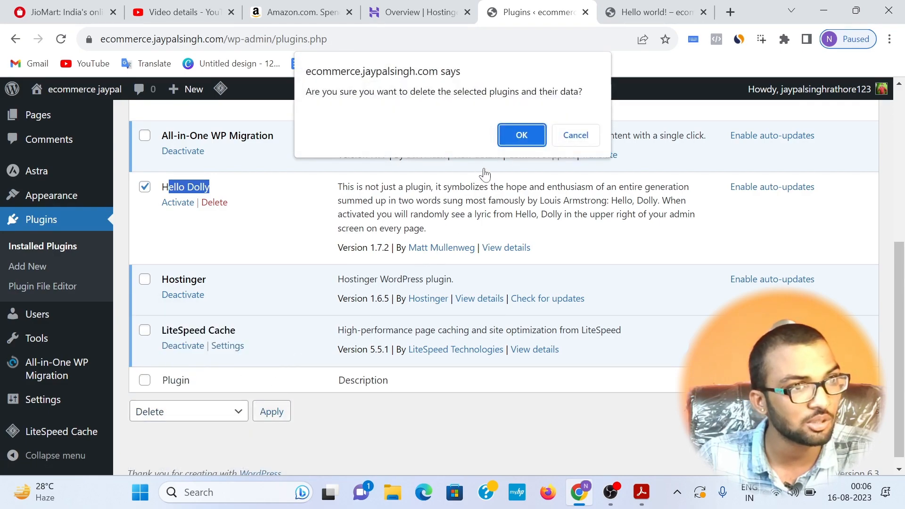
click(520, 135)
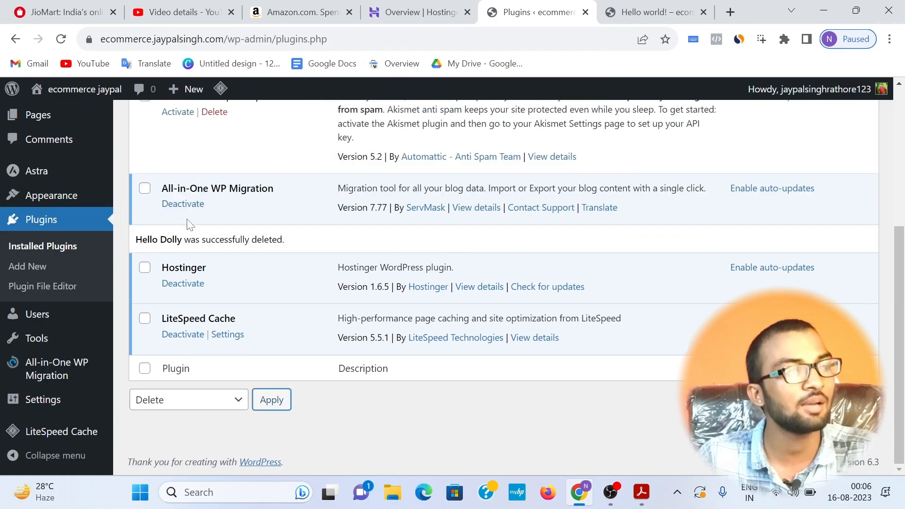
Step: Deactivate the Hostinger plugin and delete it from the installed plugins
click(145, 267)
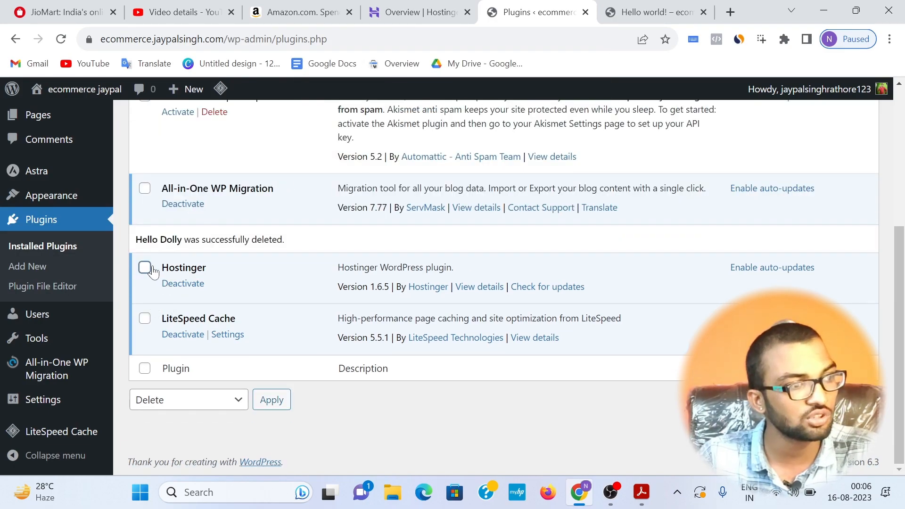
click(196, 400)
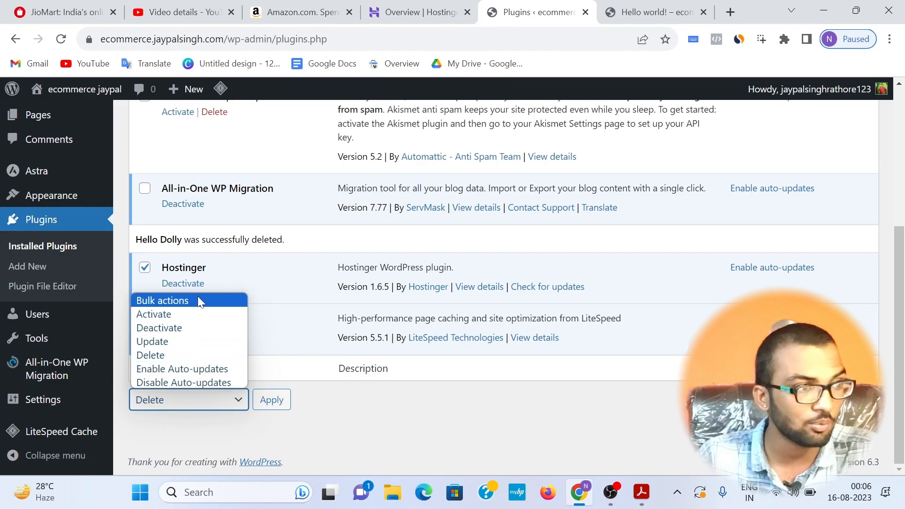
click(165, 328)
click(277, 399)
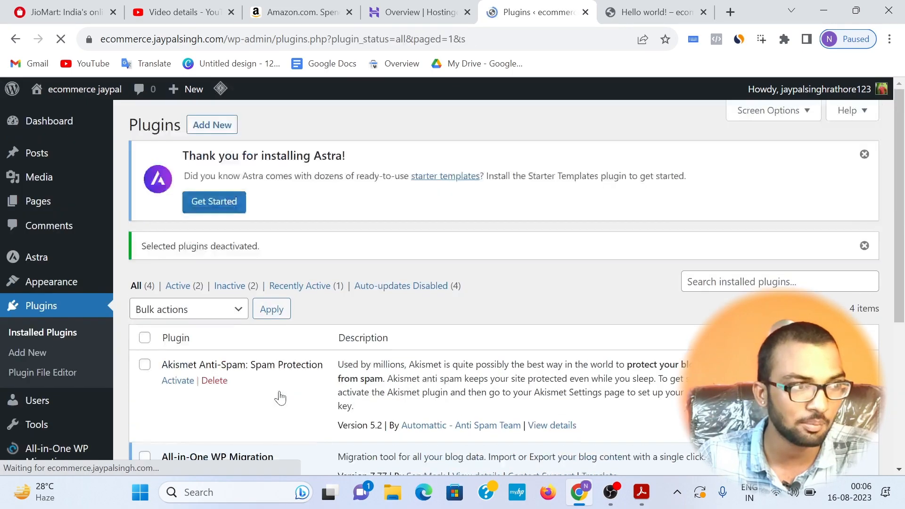
scroll(280, 398, down, 5)
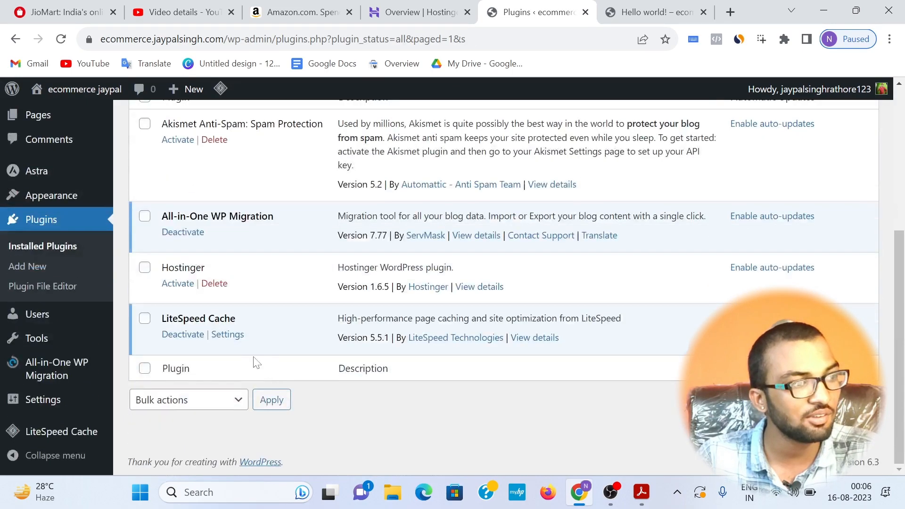
click(207, 284)
click(528, 122)
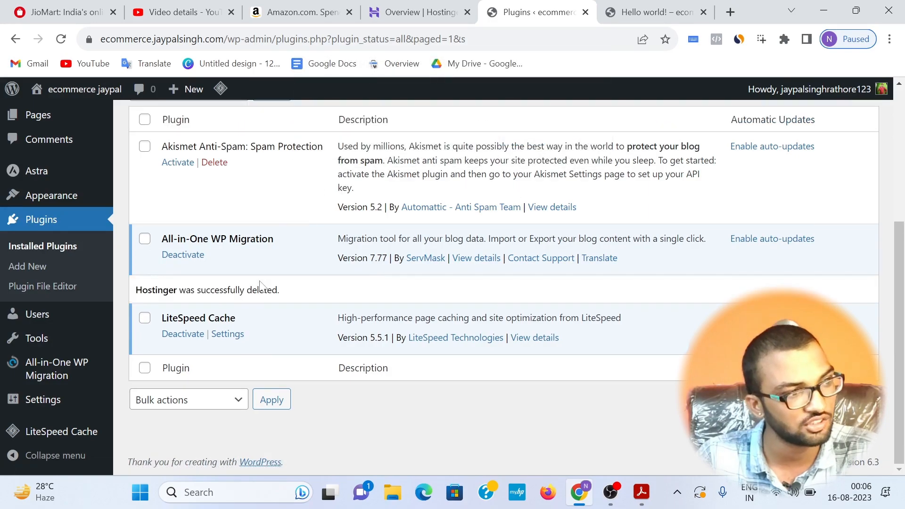
Step: Search the new plugins for "disable gutenberg", then install and activate the Disable Gutenberg plugin
drag(166, 318, 237, 318)
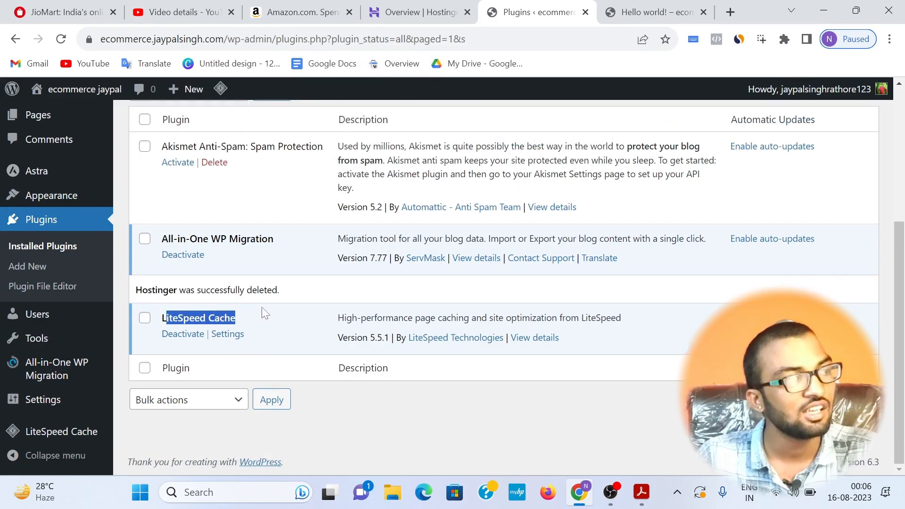
scroll(237, 319, up, 2)
scroll(188, 222, up, 2)
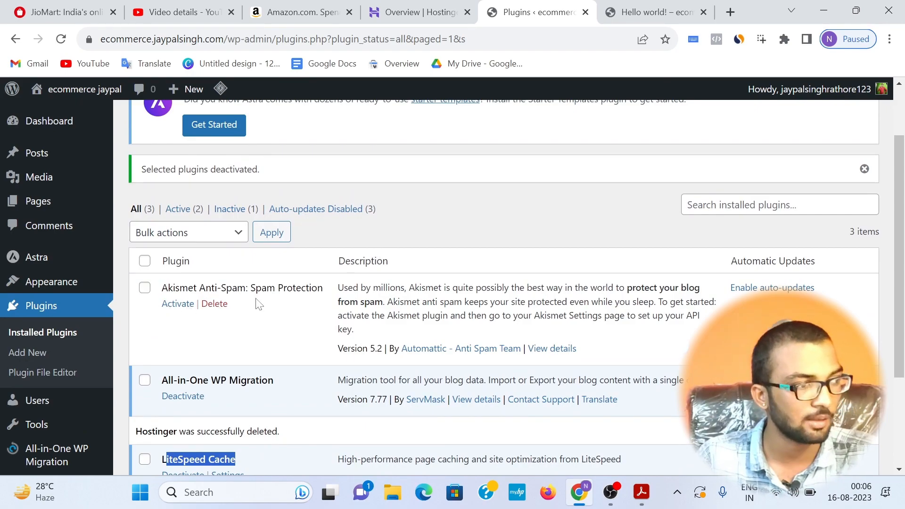
scroll(273, 310, down, 2)
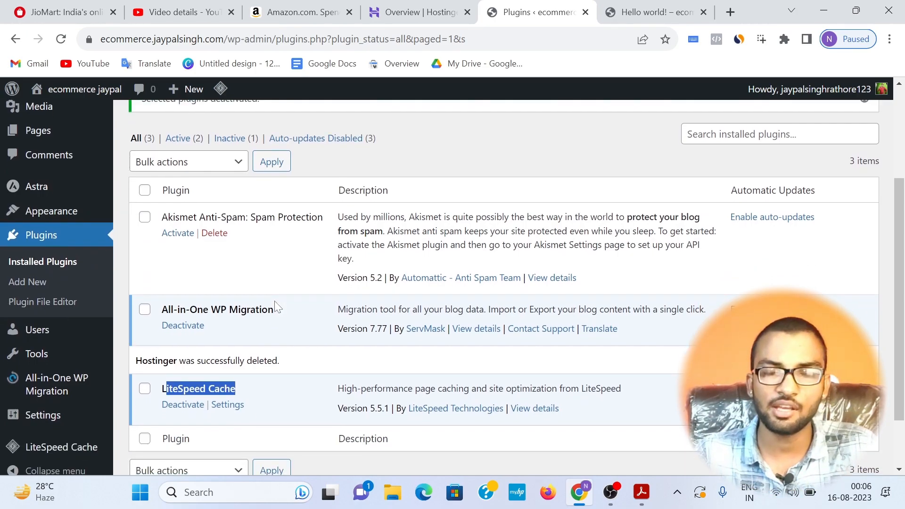
click(18, 280)
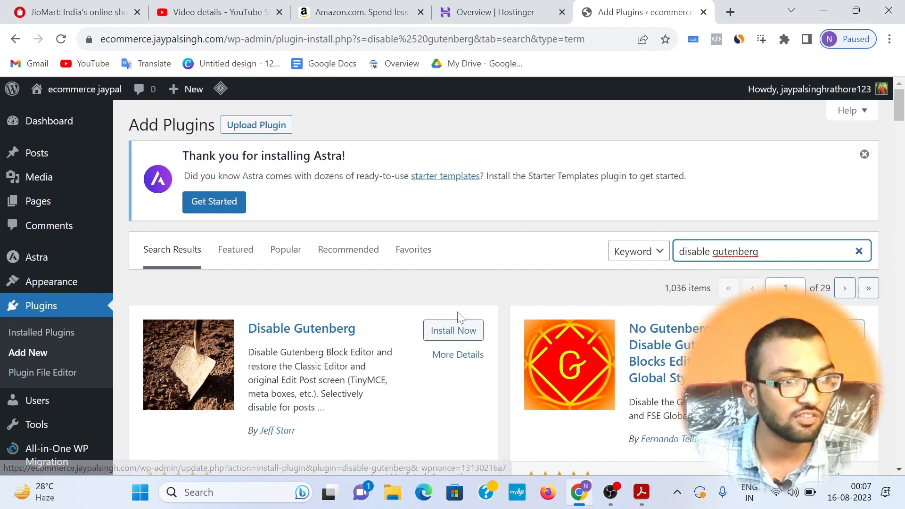
click(452, 336)
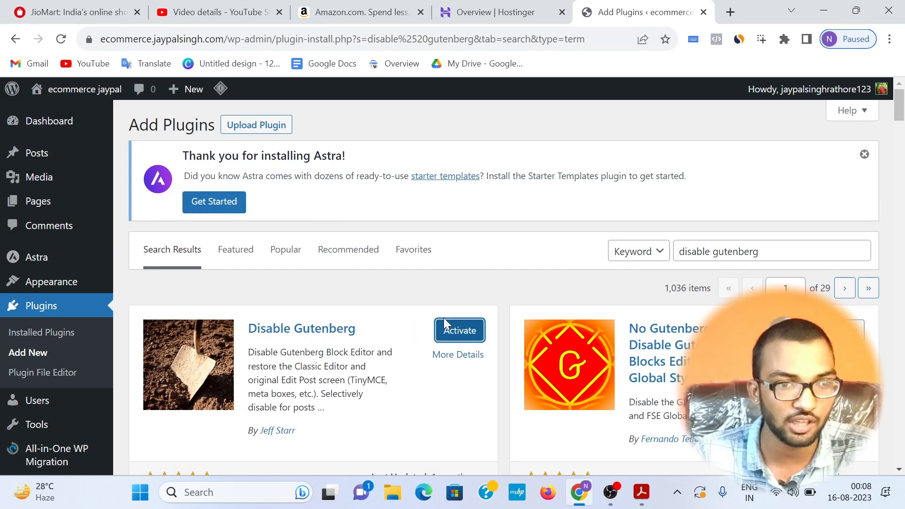
click(446, 327)
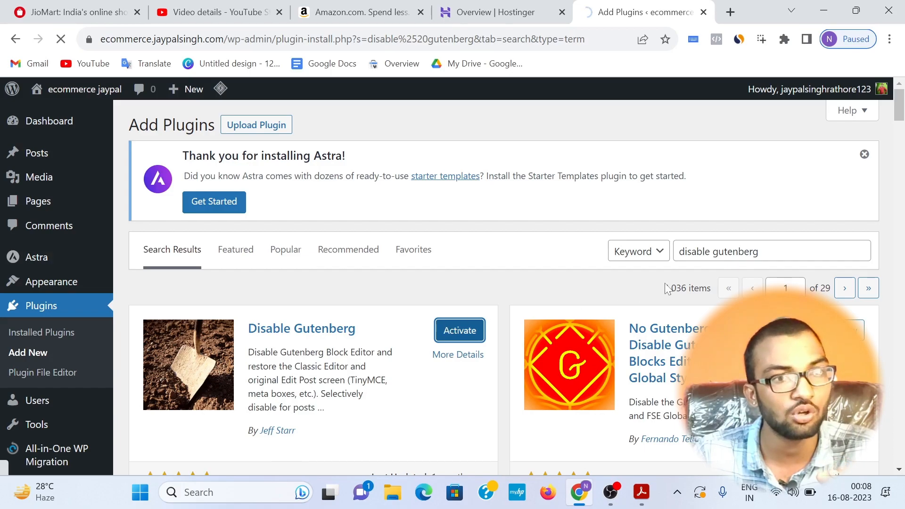
drag(760, 252, 676, 255)
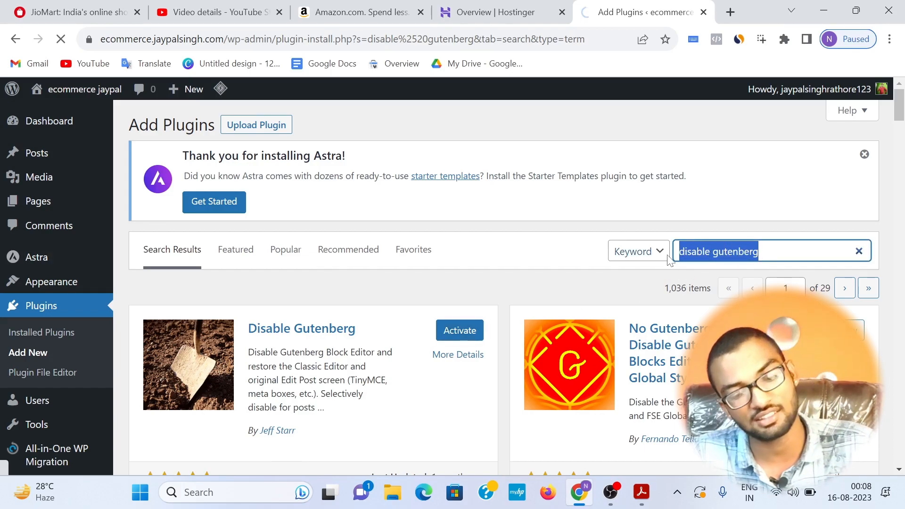
scroll(754, 258, down, 3)
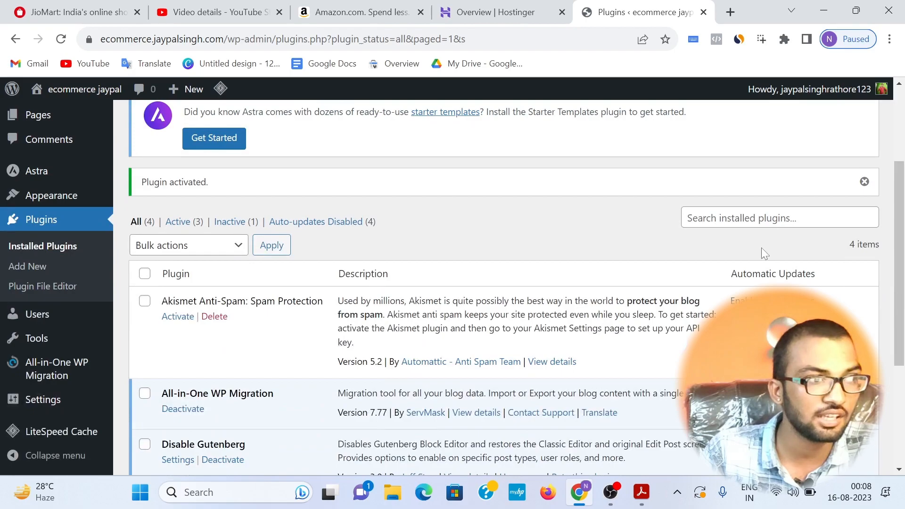
Step: Search the new plugins for "elementor", then install and activate Elementor Website Builder
scroll(348, 202, up, 3)
click(212, 124)
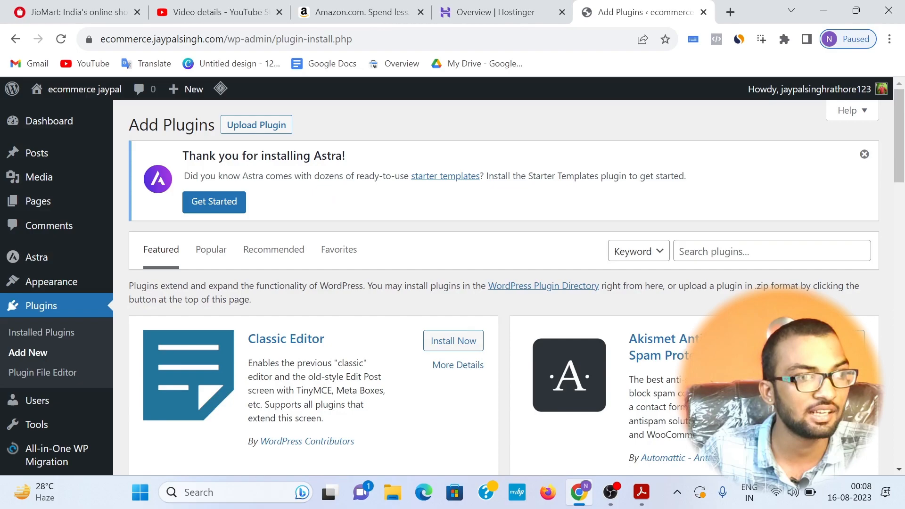
click(749, 251)
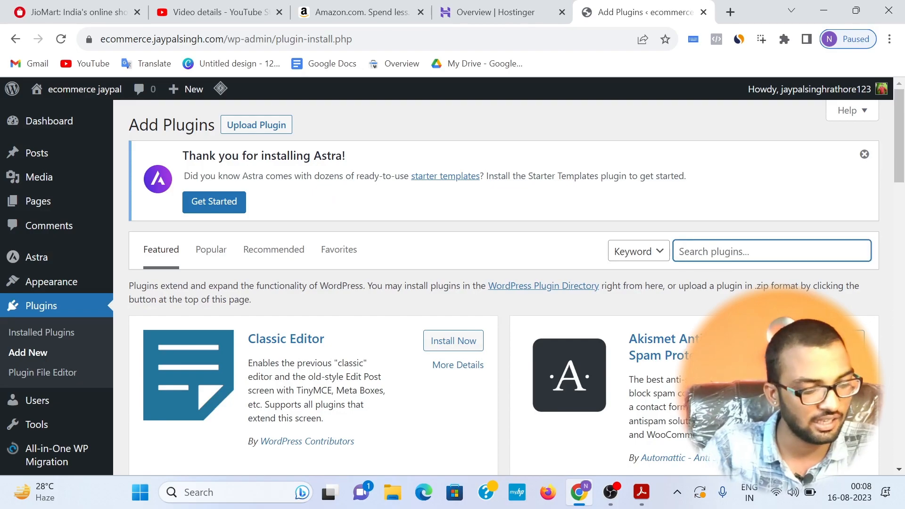
text(elementor)
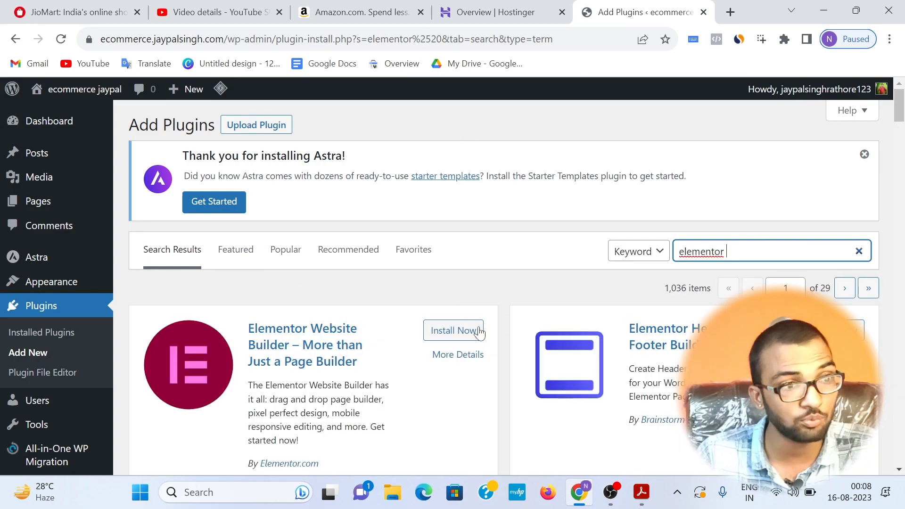
click(477, 333)
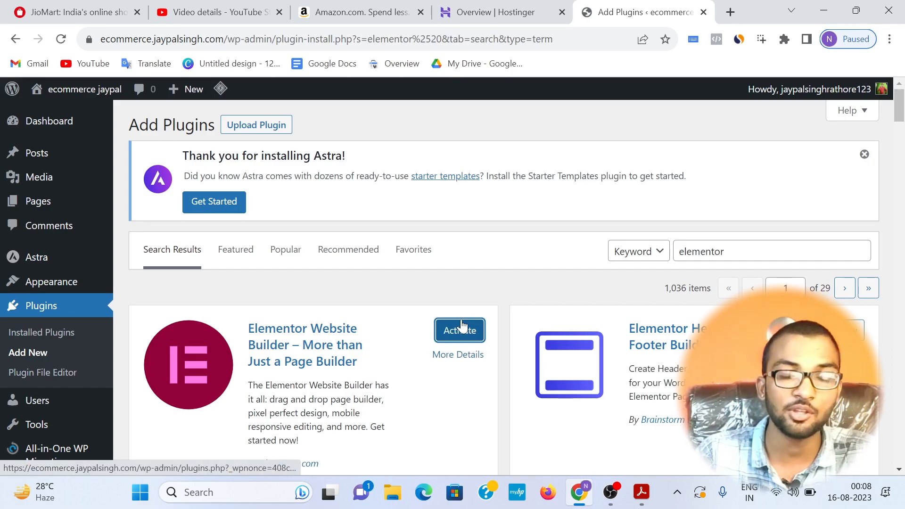
click(462, 325)
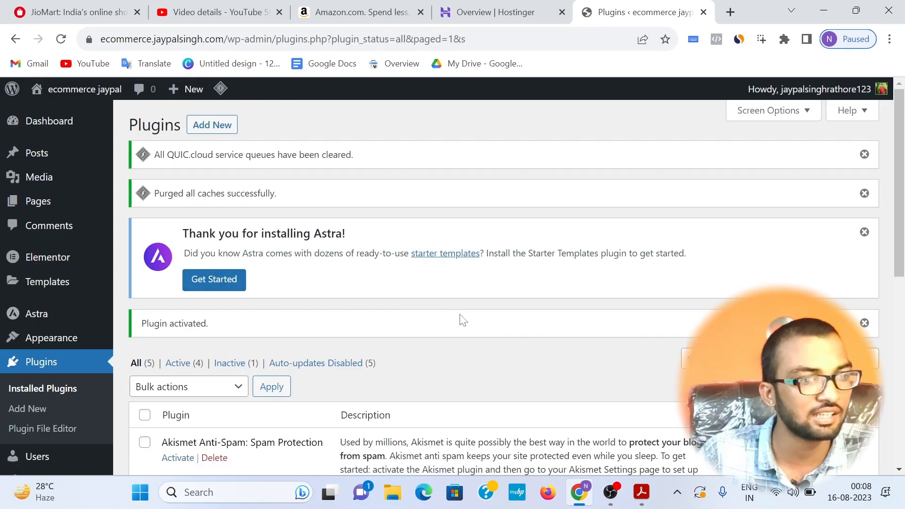
Step: Upload the elementor-pro (1).zip file from the FEV folder as a new plugin, then install and activate it
scroll(452, 325, down, 5)
scroll(453, 330, up, 5)
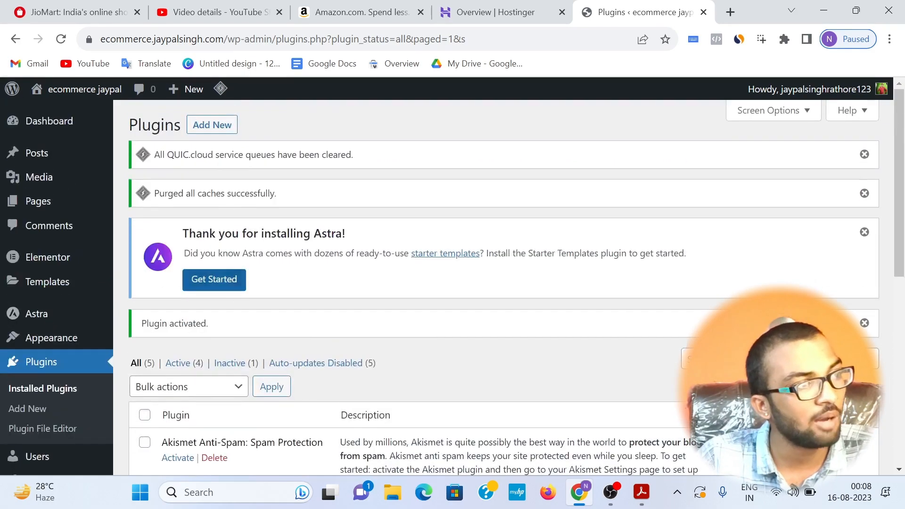
click(201, 129)
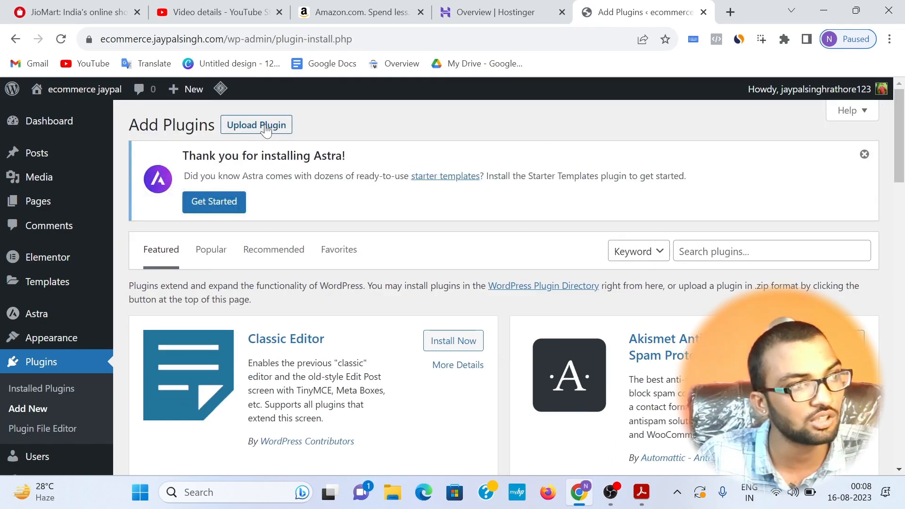
click(263, 128)
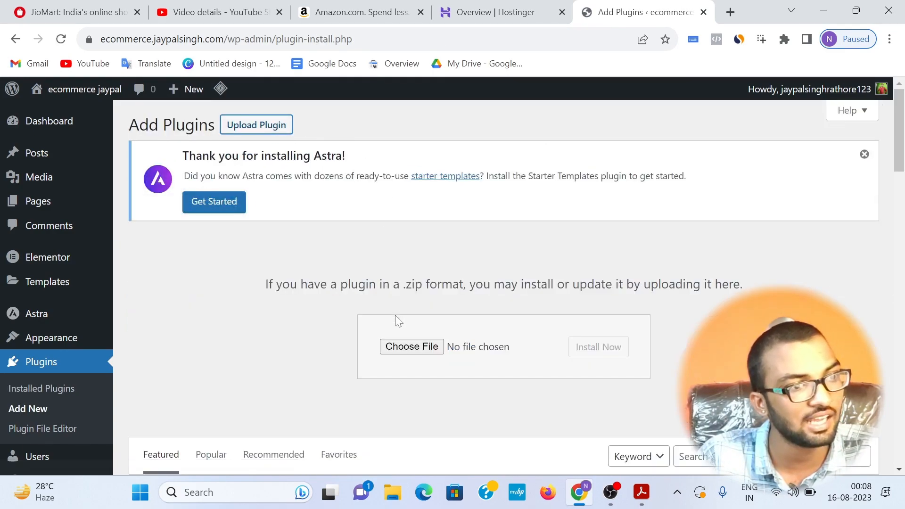
click(401, 346)
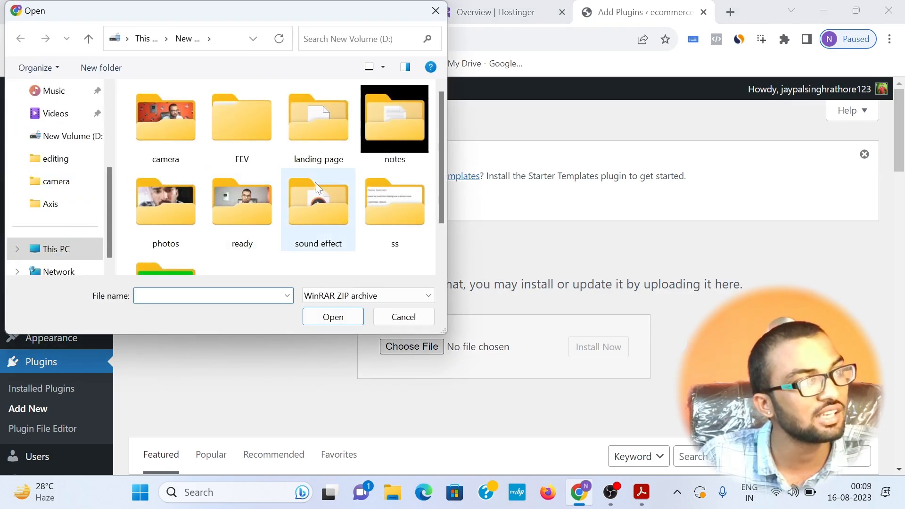
double_click(236, 201)
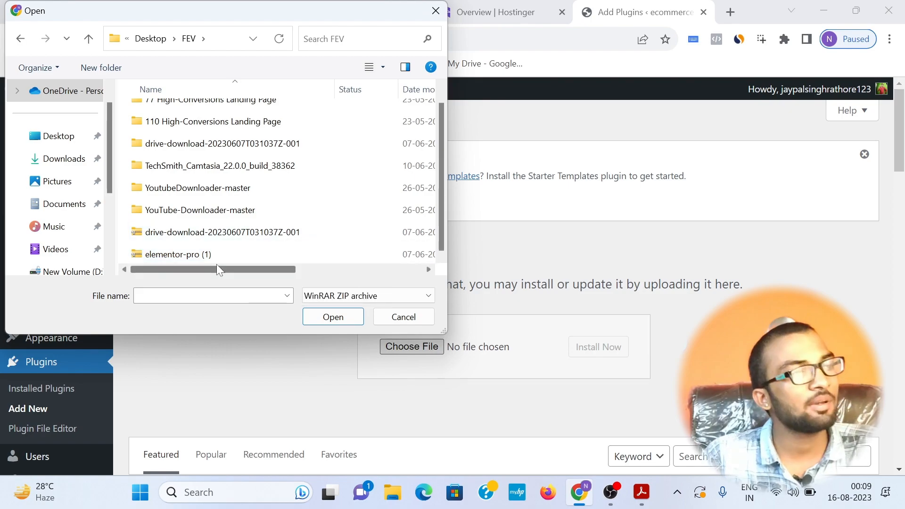
double_click(207, 254)
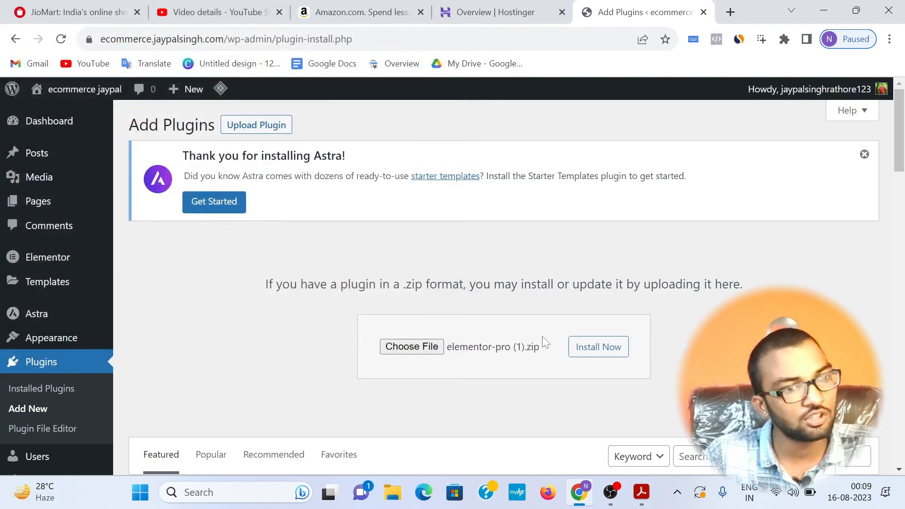
click(599, 349)
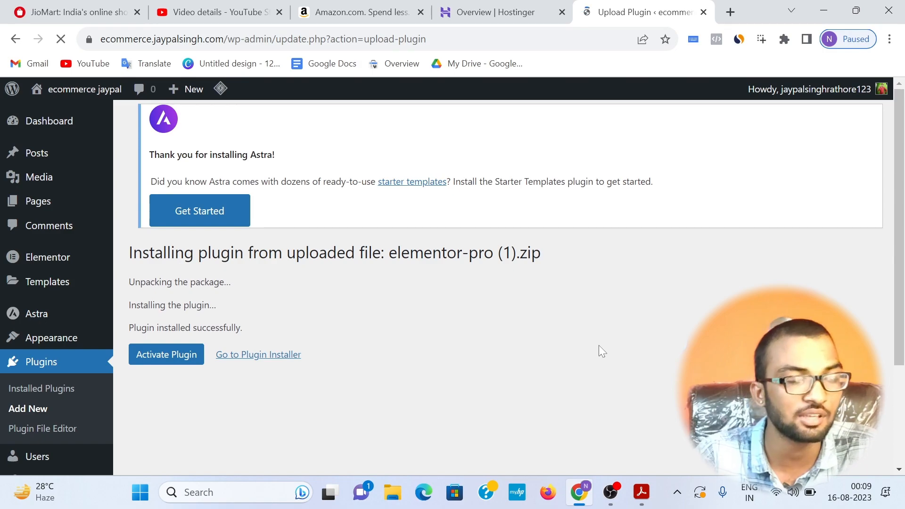
click(169, 357)
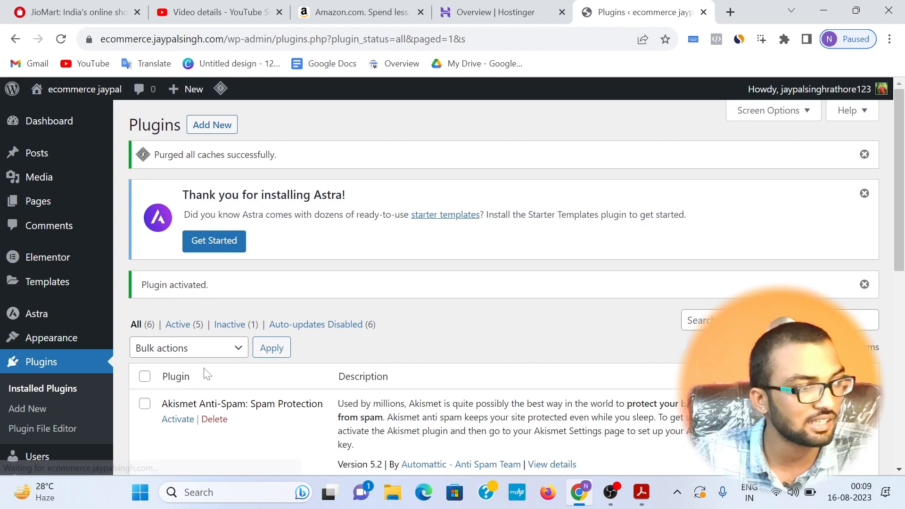
scroll(204, 374, down, 5)
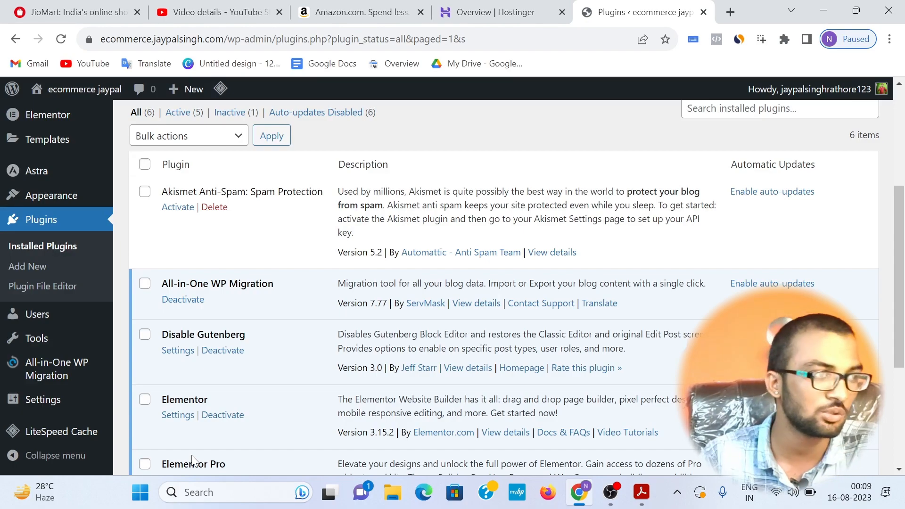
scroll(255, 193, up, 5)
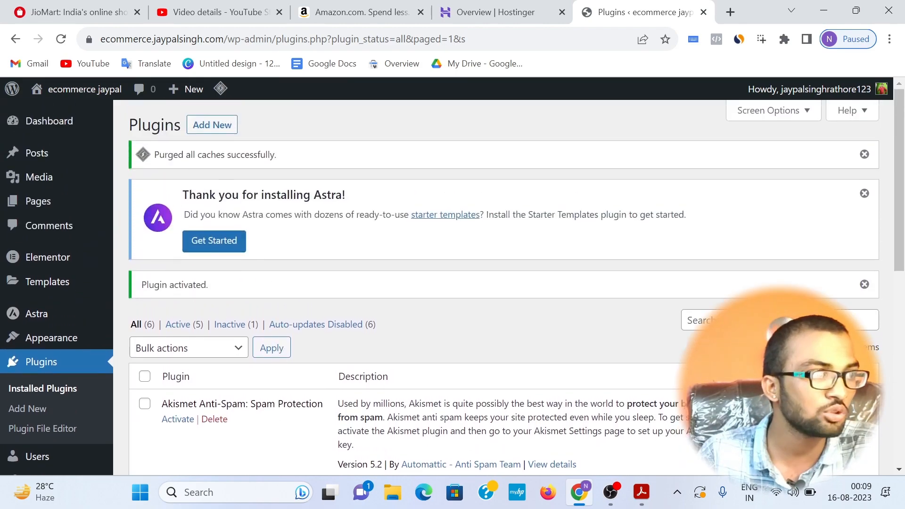
Step: Search the new plugins for "woocommerce", then install and activate WooCommerce
click(208, 126)
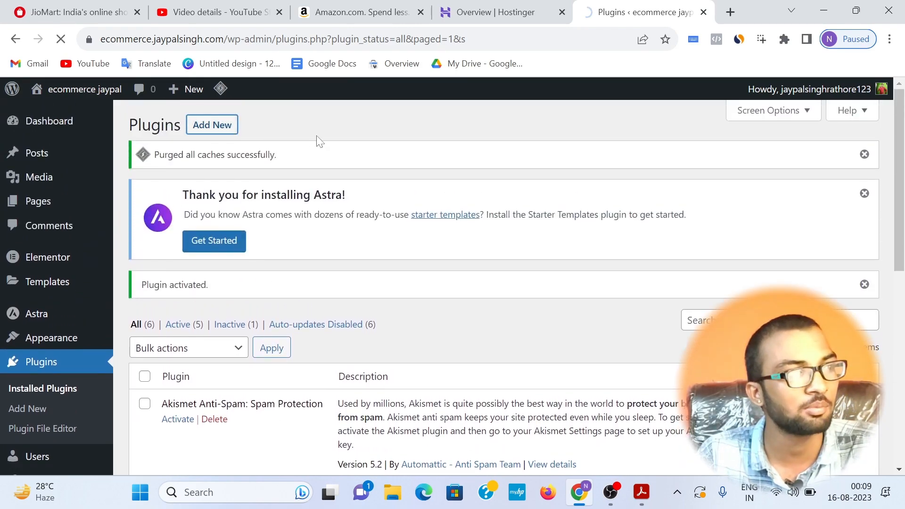
click(696, 260)
text(woo)
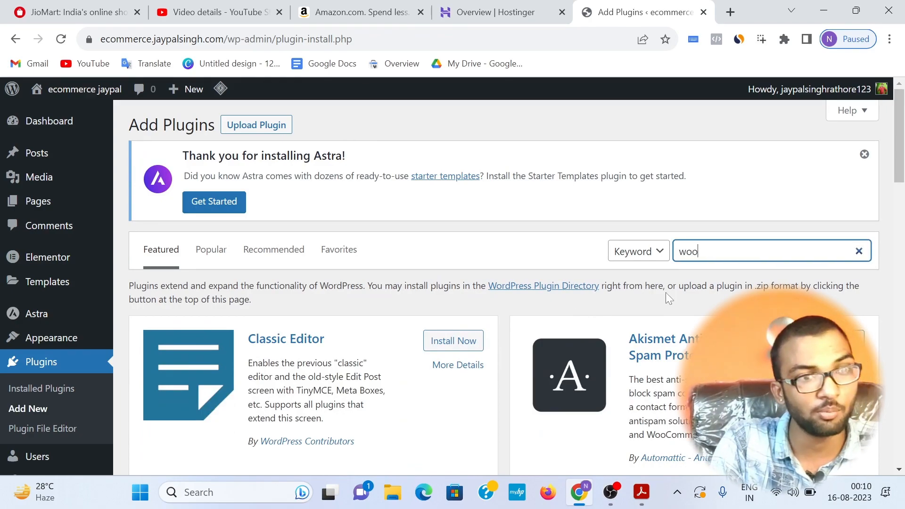
text(comm)
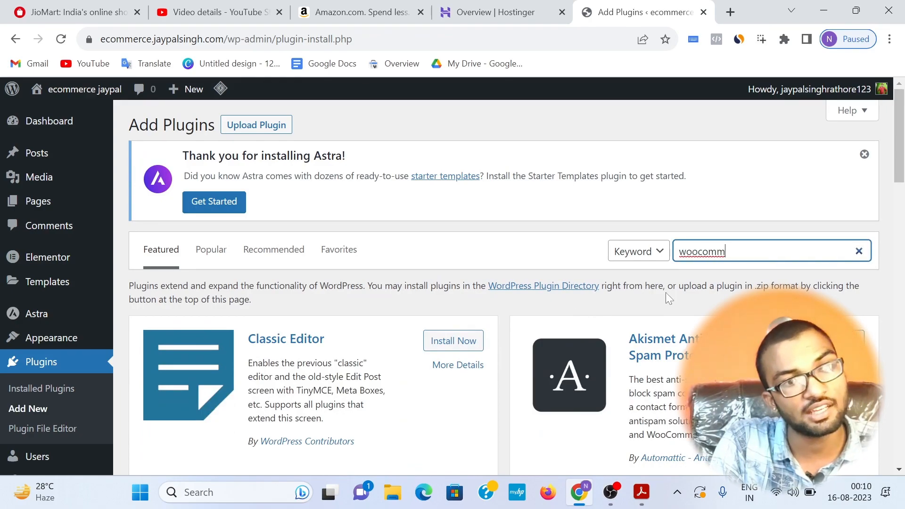
text(erce)
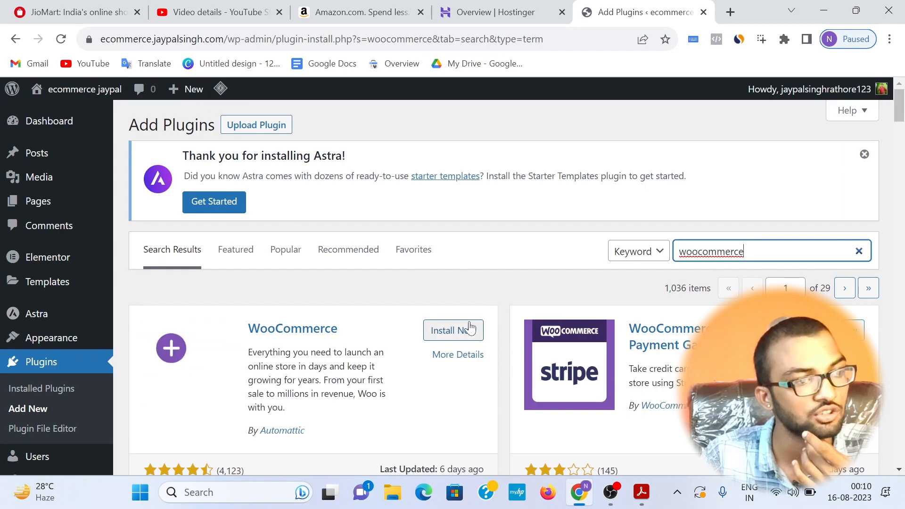
click(466, 329)
scroll(441, 302, down, 3)
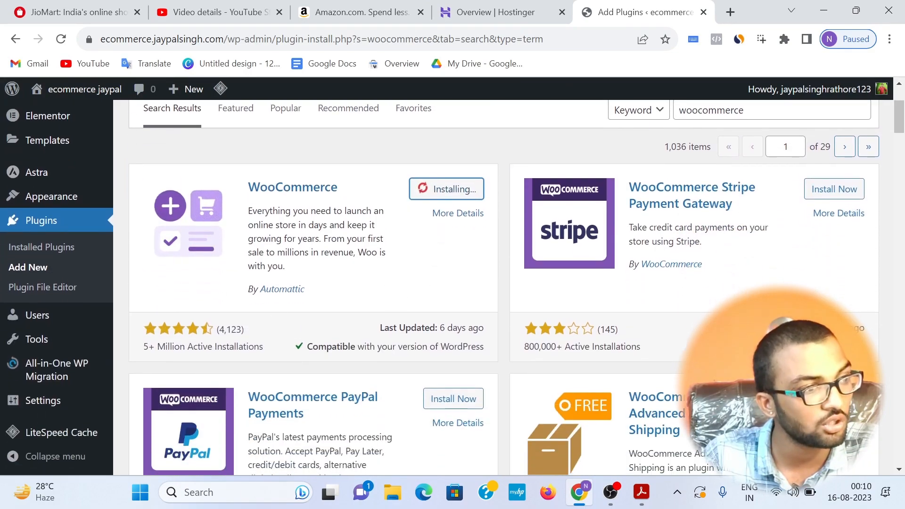
drag(142, 353, 258, 359)
click(259, 353)
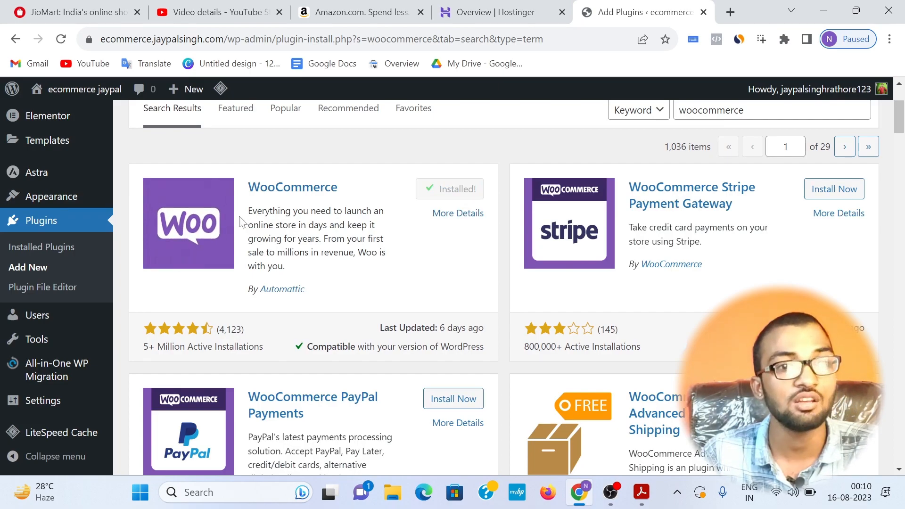
click(454, 189)
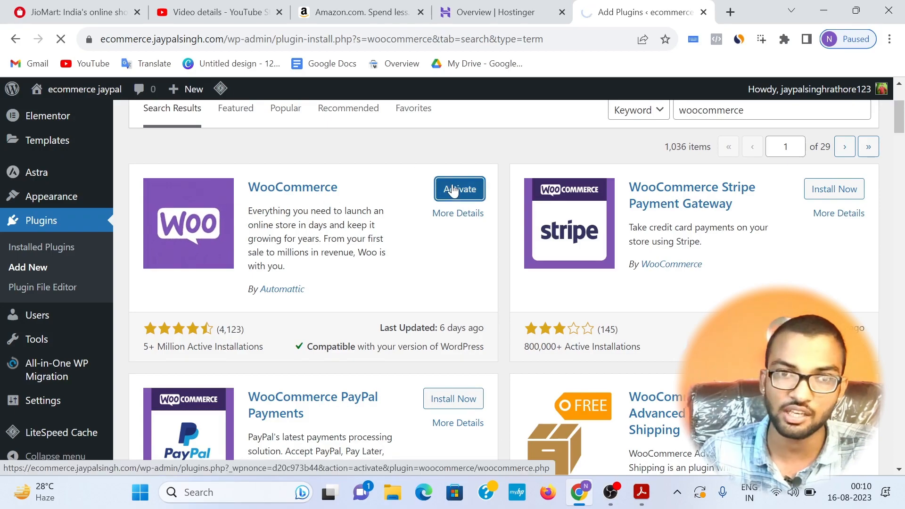
scroll(38, 188, up, 3)
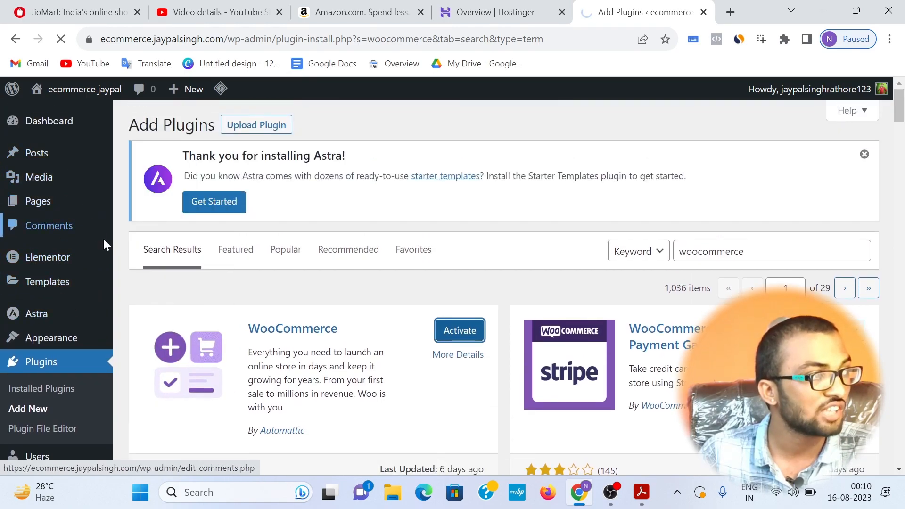
mouse_move(102, 273)
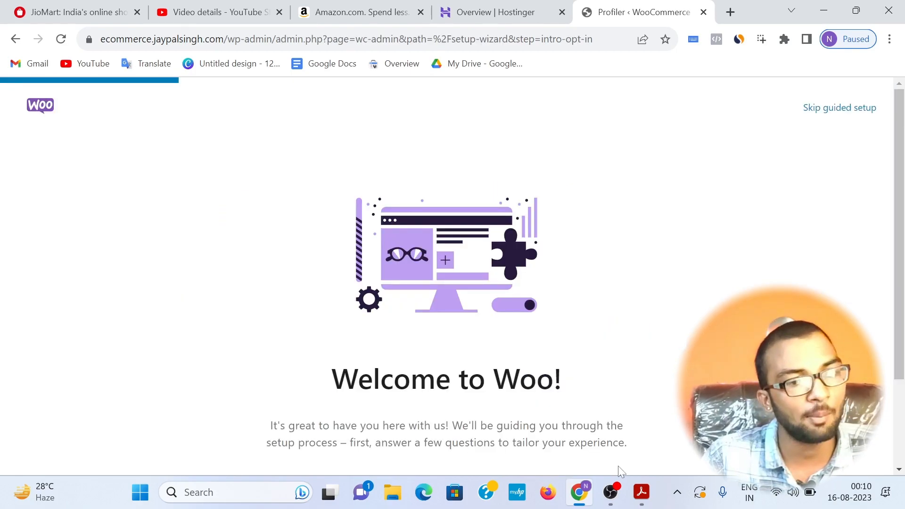
Step: Switch to the blueprint PDF in Acrobat, highlight the "Wocommerce setup" line, and return to the browser
click(642, 492)
scroll(588, 384, down, 1)
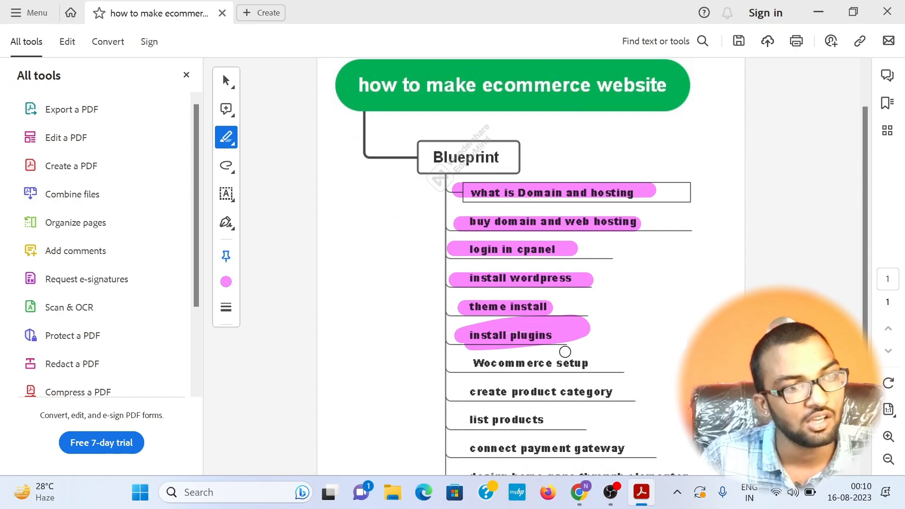
drag(464, 367, 605, 365)
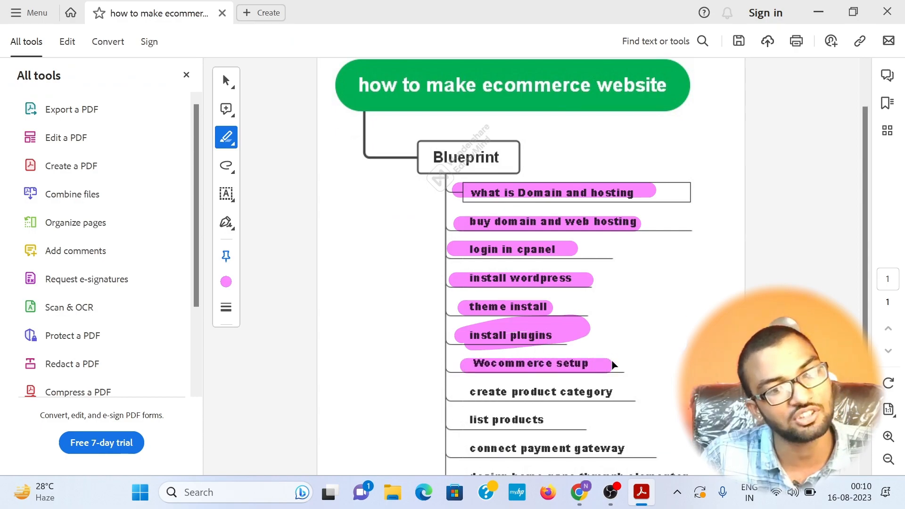
click(819, 12)
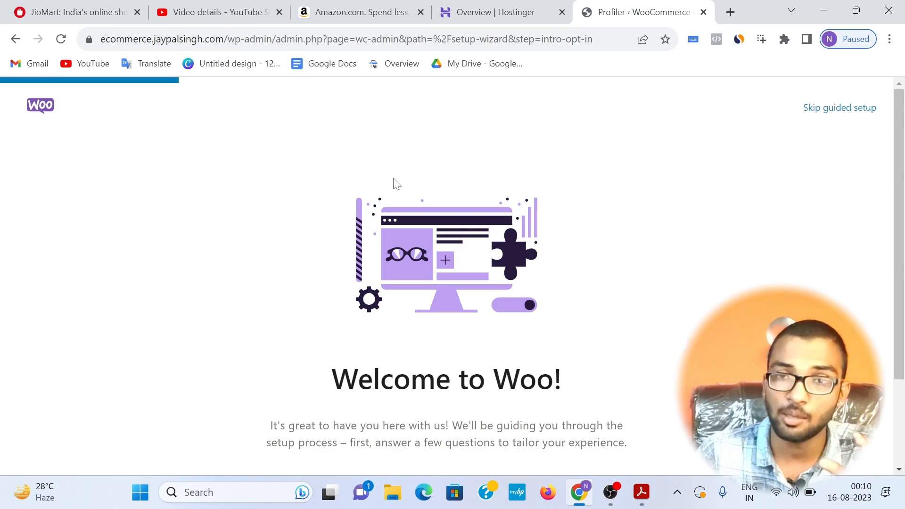
Step: Start the WooCommerce store setup from the welcome page, keeping the data-sharing agreement enabled
scroll(393, 198, down, 1)
scroll(466, 255, down, 1)
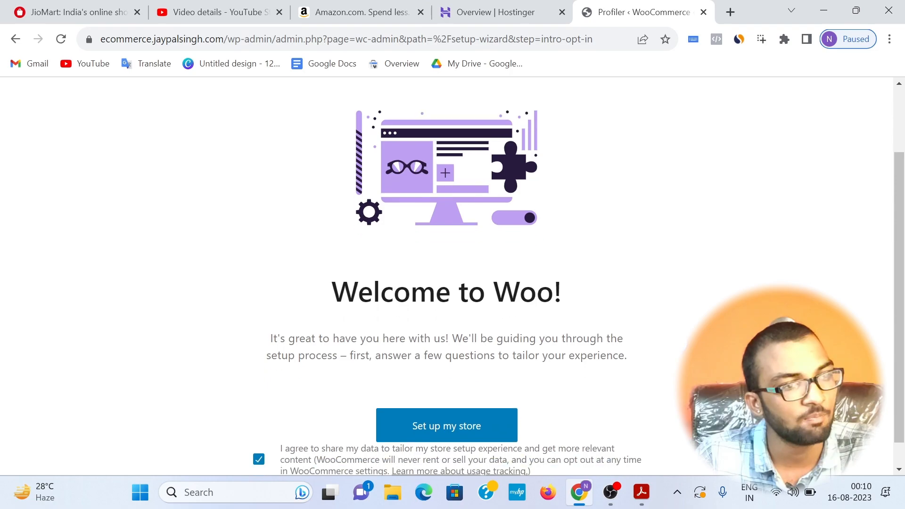
drag(318, 263, 563, 264)
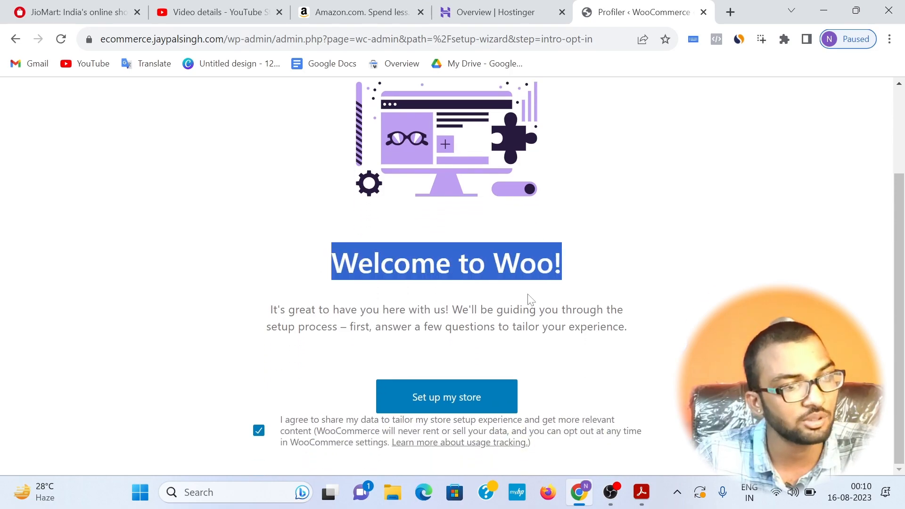
click(433, 402)
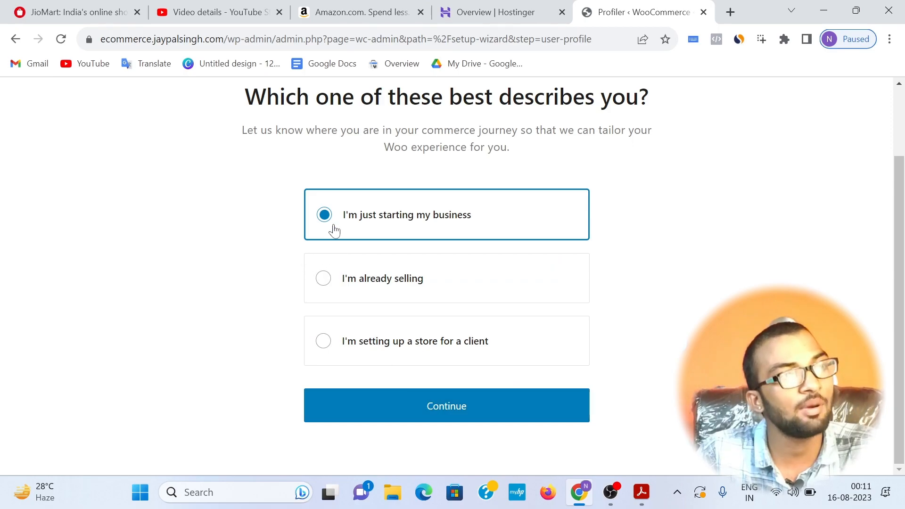
Step: Continue the store setup with "I'm just starting my business" as the user profile
scroll(289, 191, up, 1)
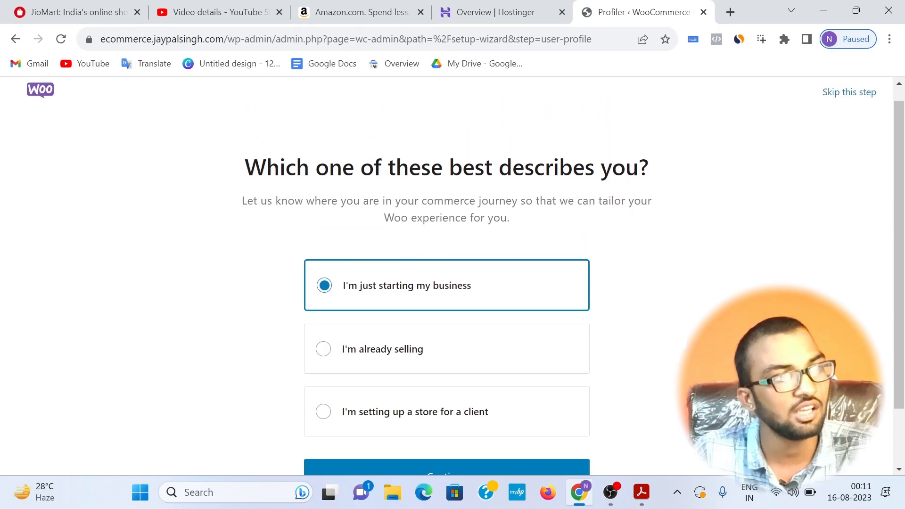
drag(245, 169, 650, 178)
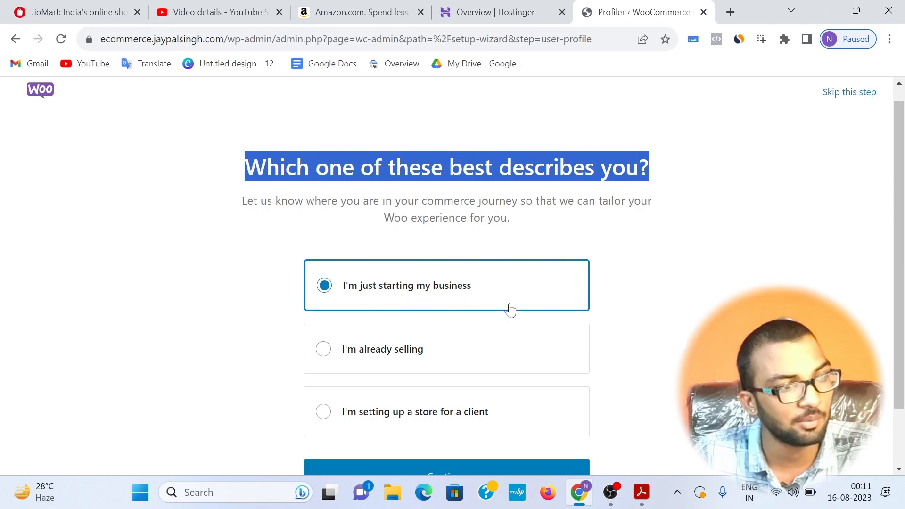
scroll(533, 405, down, 1)
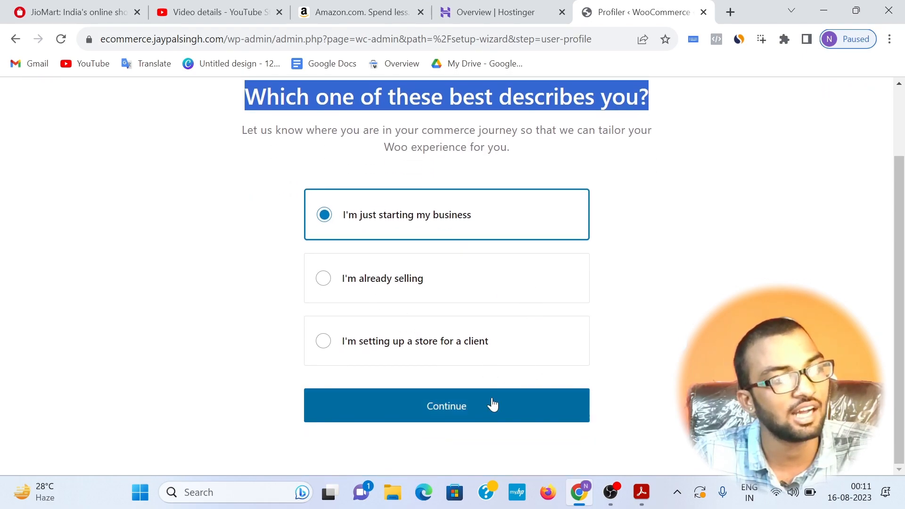
click(441, 408)
Step: Keep the existing store name and open the industry choices for the products or services to sell
drag(384, 261, 285, 266)
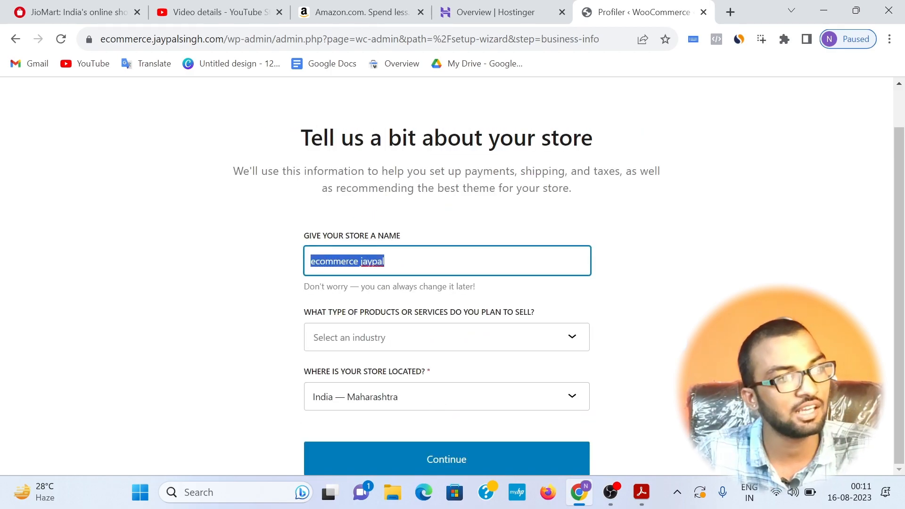
click(390, 261)
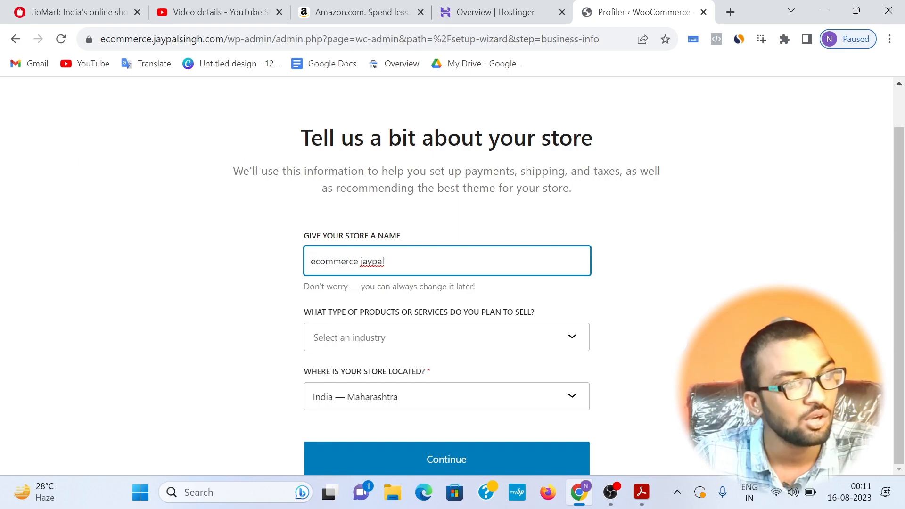
click(395, 340)
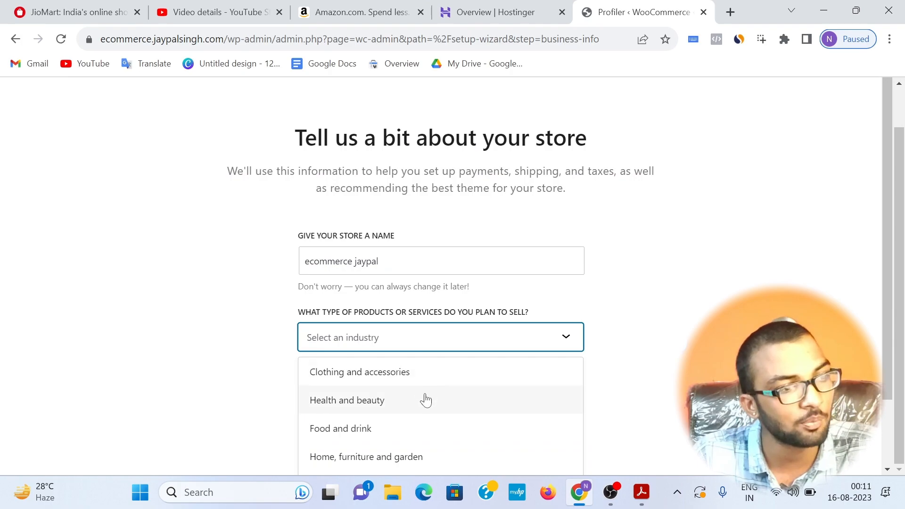
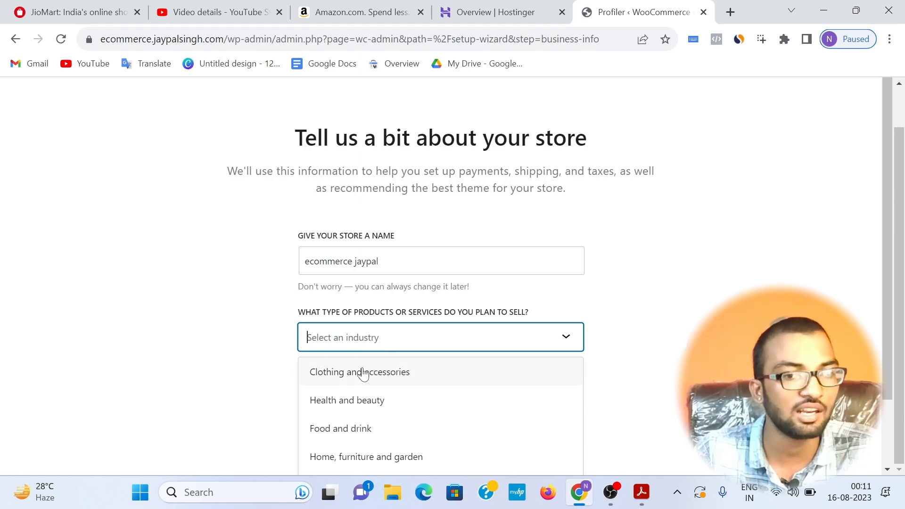
Step: Set the store's industry to "Clothing and accessories" and its location to "India — Rajasthan", and continue the setup
click(340, 375)
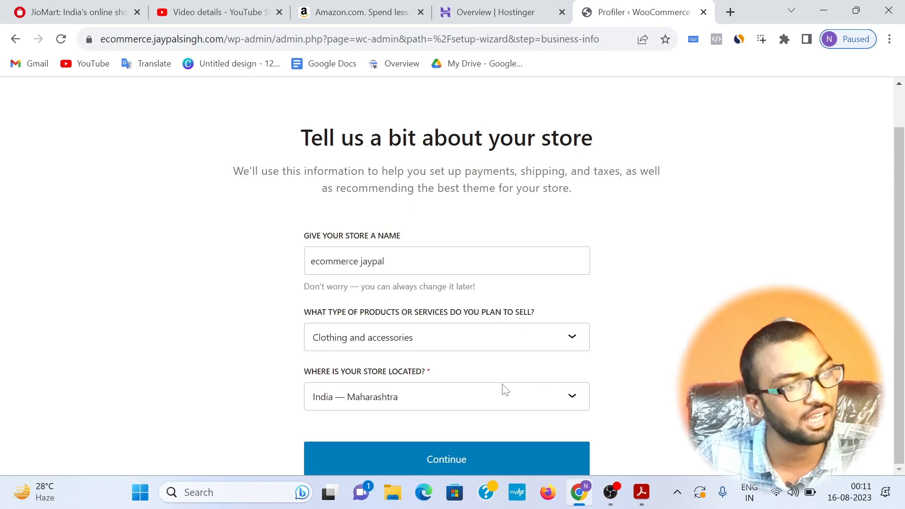
click(471, 404)
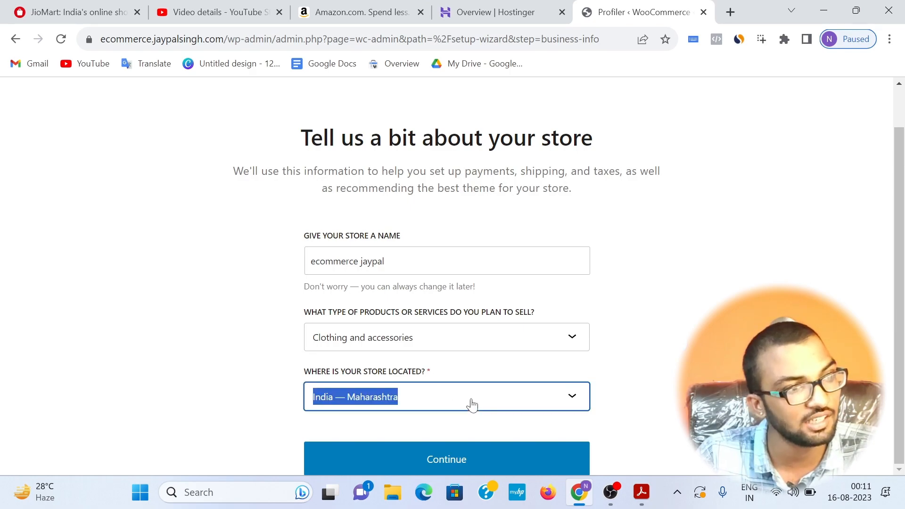
text(raja)
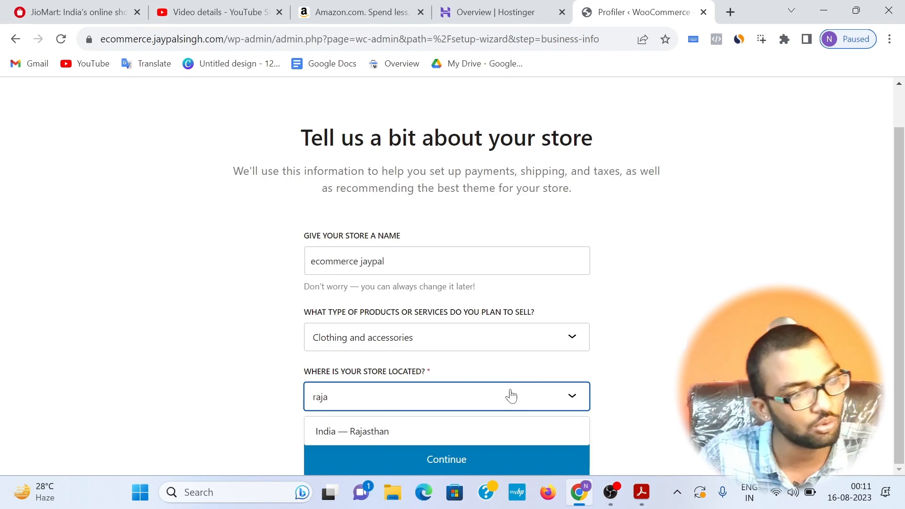
click(418, 433)
click(470, 460)
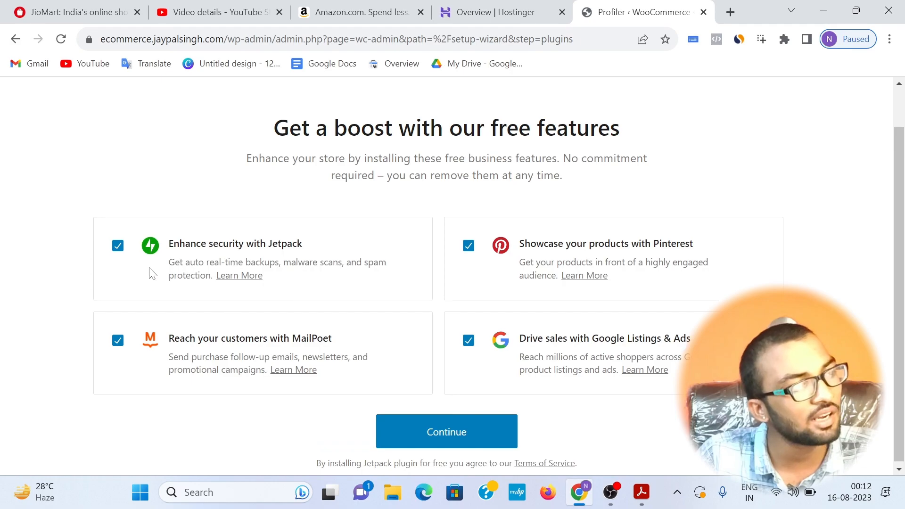
Step: Deselect the Jetpack, Pinterest, MailPoet and Google Listings & Ads features and continue to the WooCommerce home page
drag(274, 125, 622, 119)
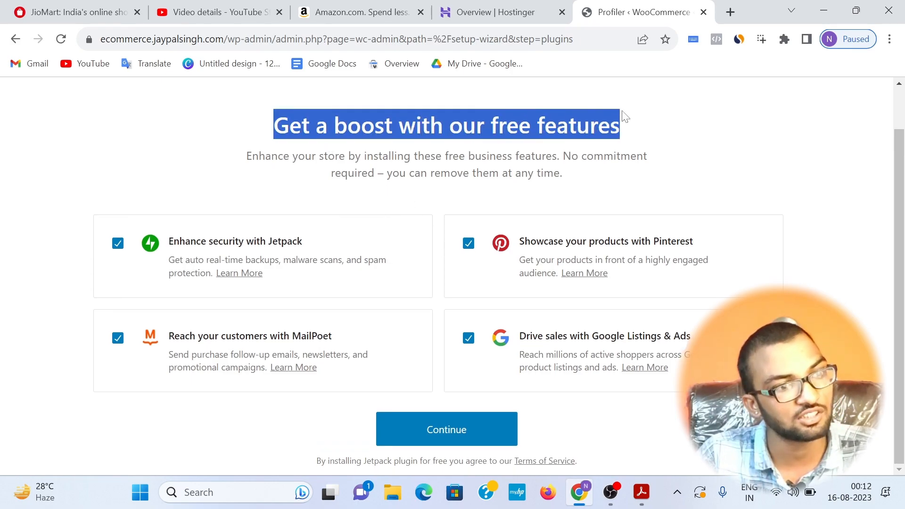
click(468, 243)
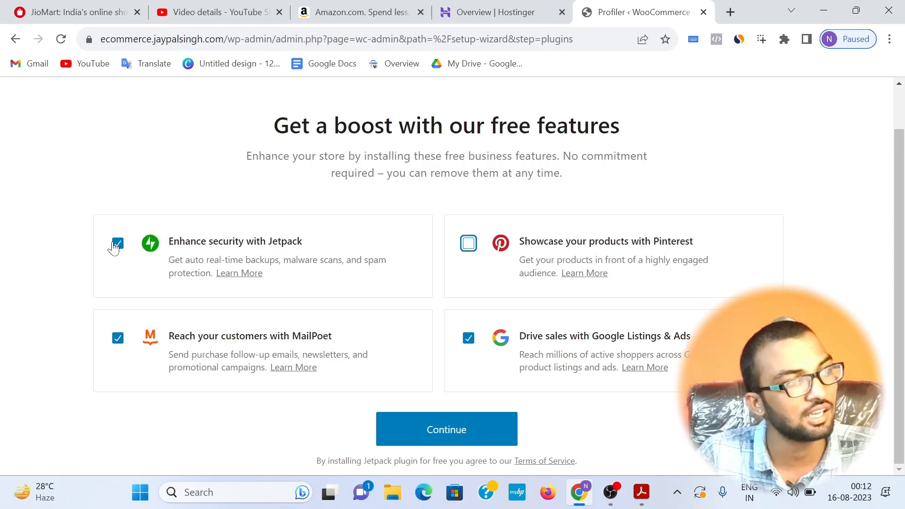
click(117, 244)
click(118, 367)
click(468, 367)
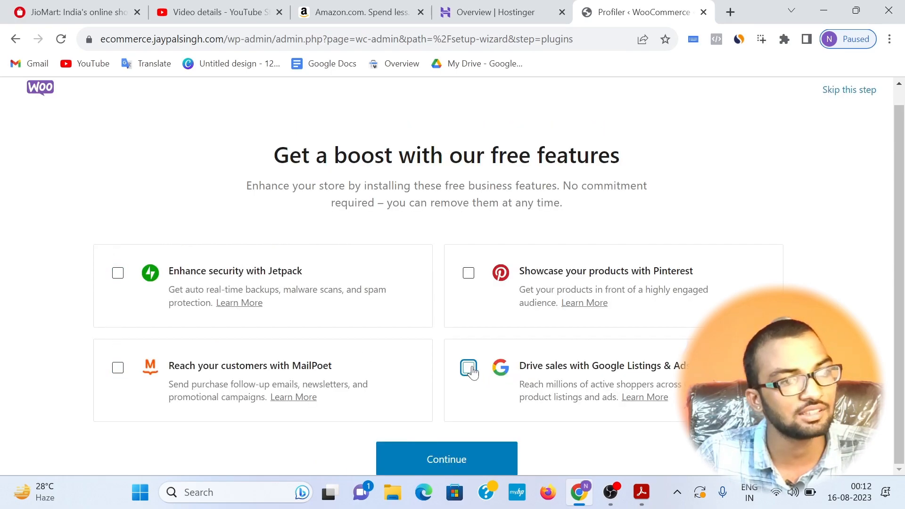
click(445, 460)
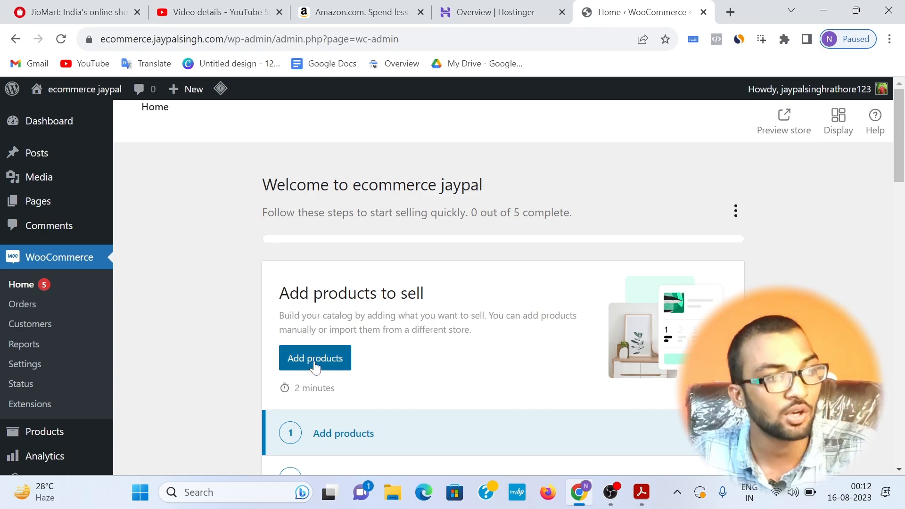
Step: Switch to the blueprint PDF in Acrobat, highlight the next item of the plan, and return to the browser
click(647, 480)
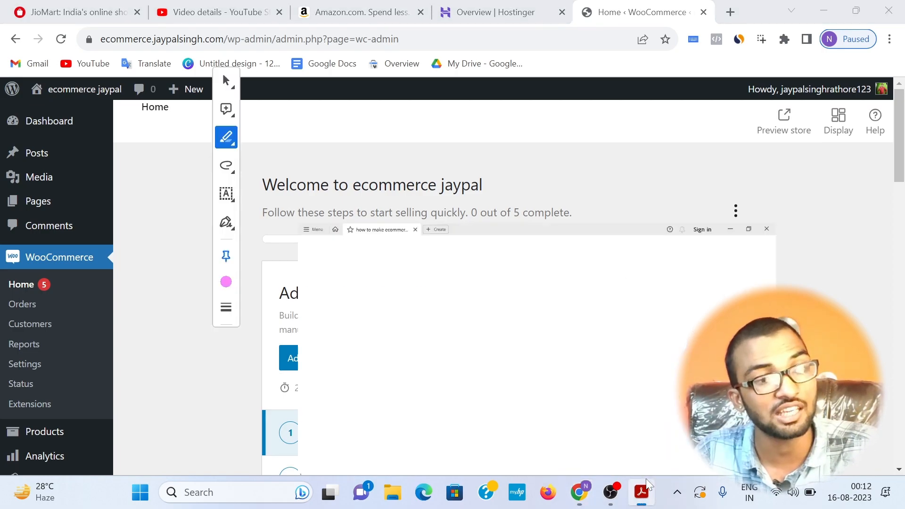
drag(460, 395, 617, 393)
click(583, 489)
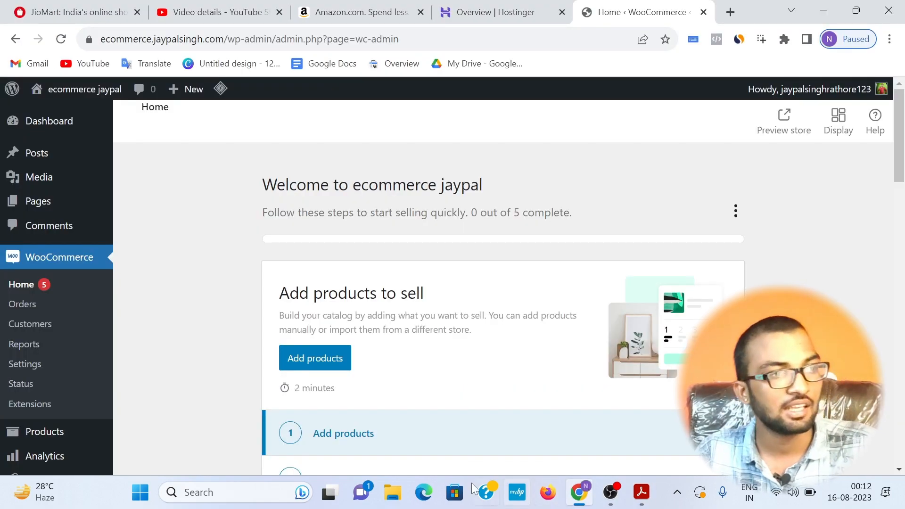
Step: Examine the product category headings on the Amazon home page, such as toys, personal care and gaming accessories
click(332, 12)
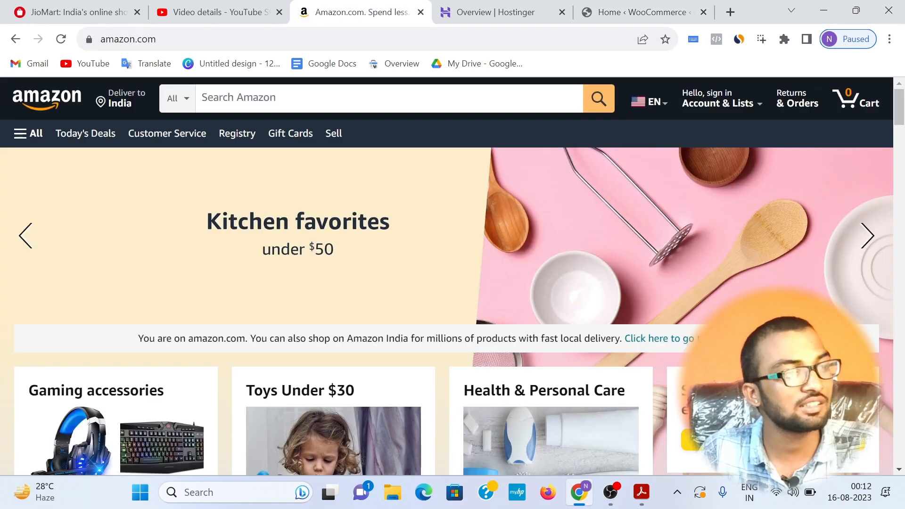
scroll(272, 186, down, 3)
drag(243, 248, 368, 245)
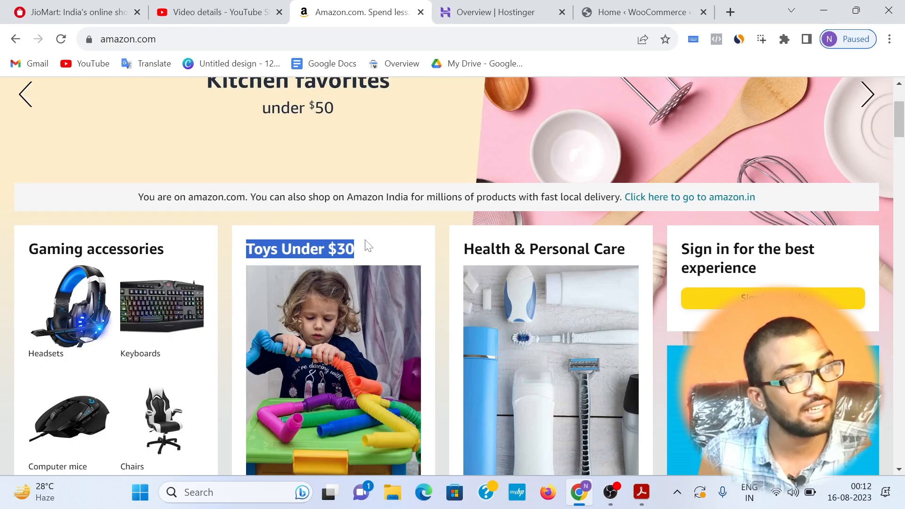
drag(457, 253, 650, 257)
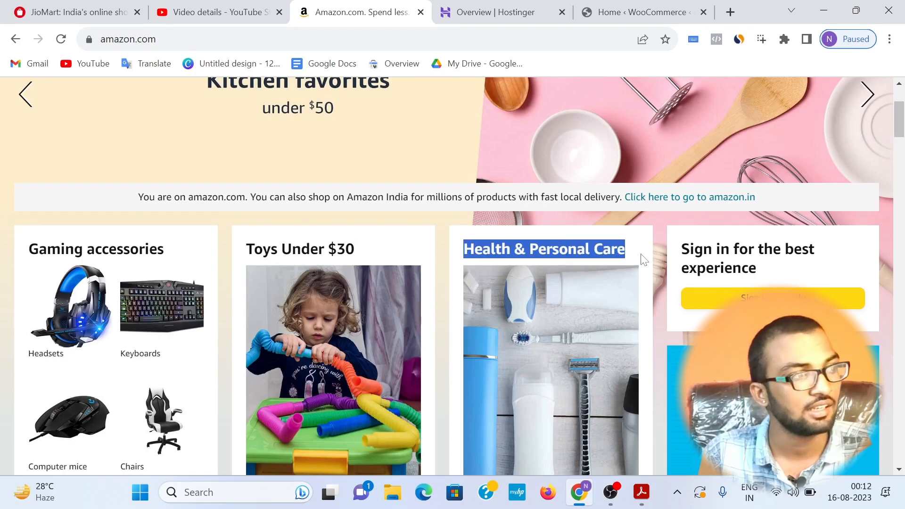
drag(175, 255, 3, 255)
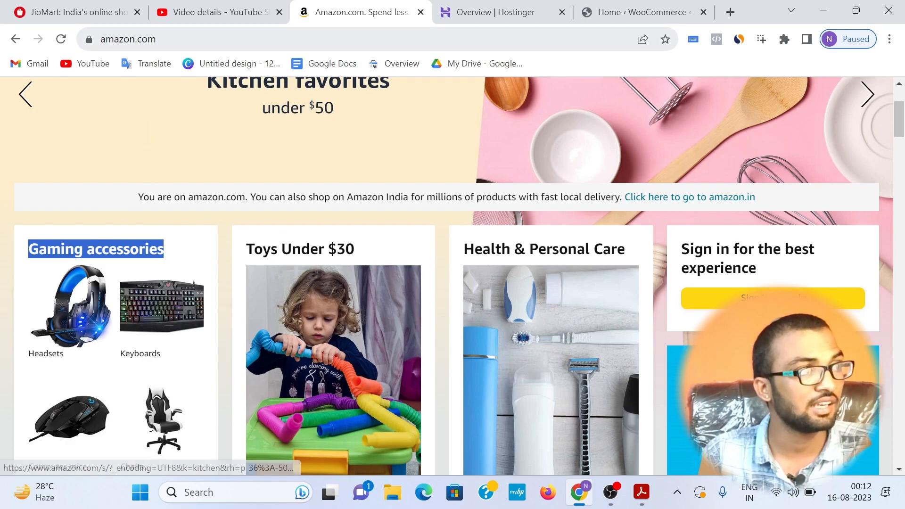
Step: Open flipkart.com in place of Amazon and examine the product categories on its home page
key(ctrl+l)
text(flipkart)
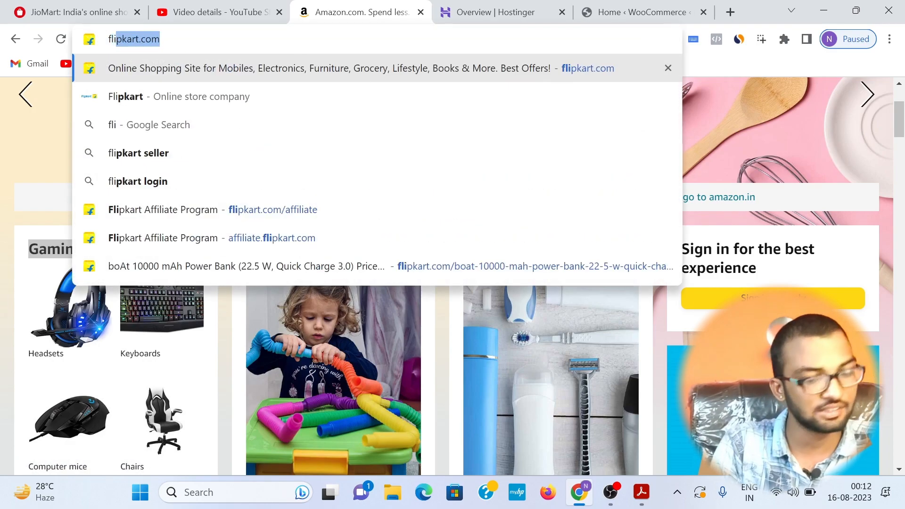
key(Return)
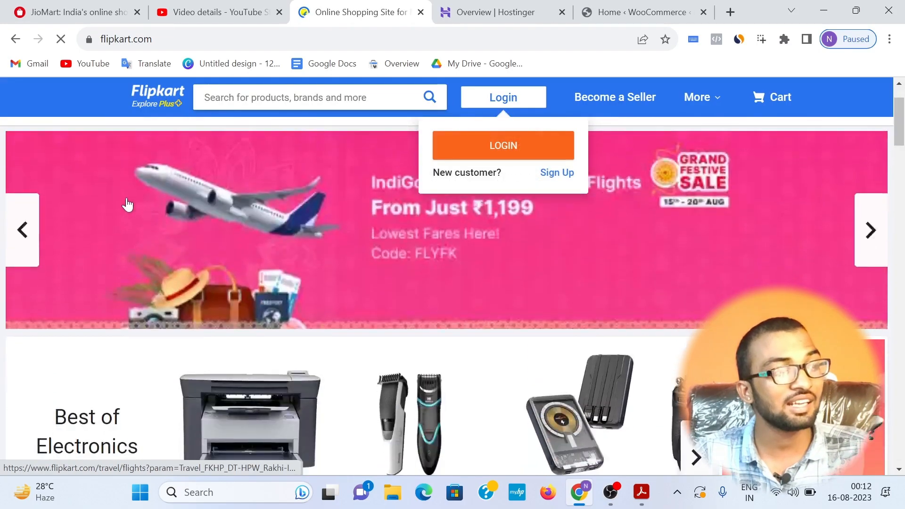
scroll(125, 207, down, 3)
mouse_move(54, 276)
mouse_down()
mouse_move(138, 312)
mouse_move(67, 275)
mouse_up()
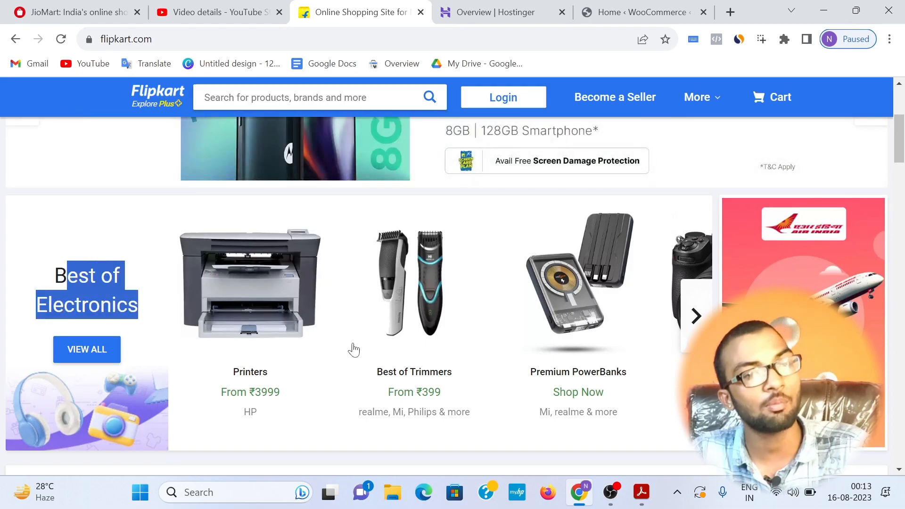
scroll(333, 317, down, 5)
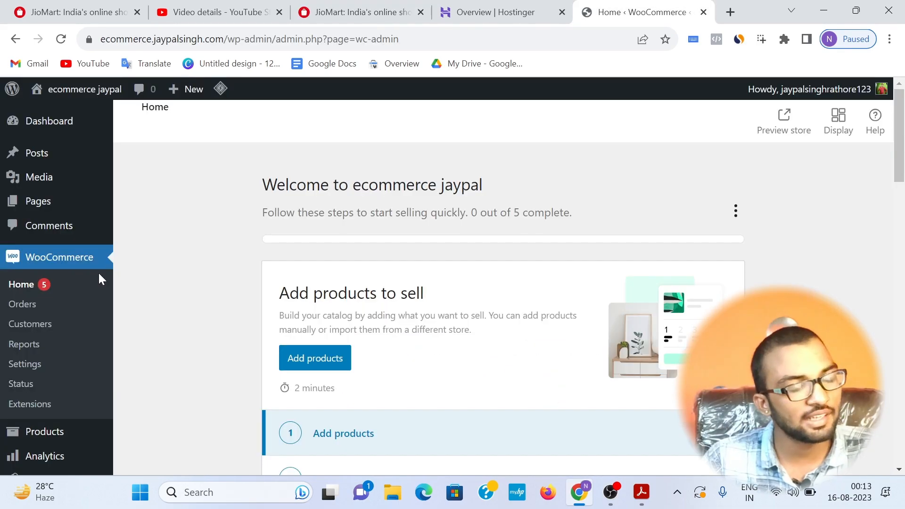
Step: Open the product categories page of the WooCommerce store
scroll(77, 297, down, 3)
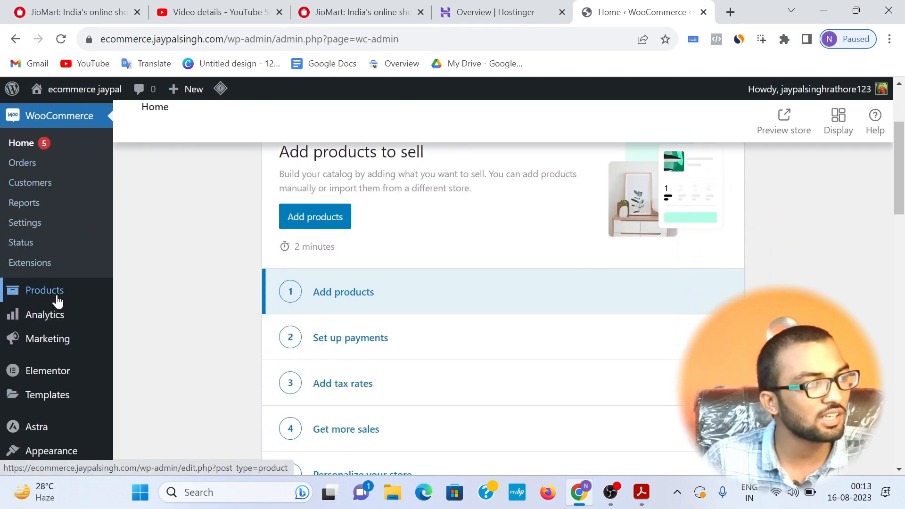
mouse_move(57, 298)
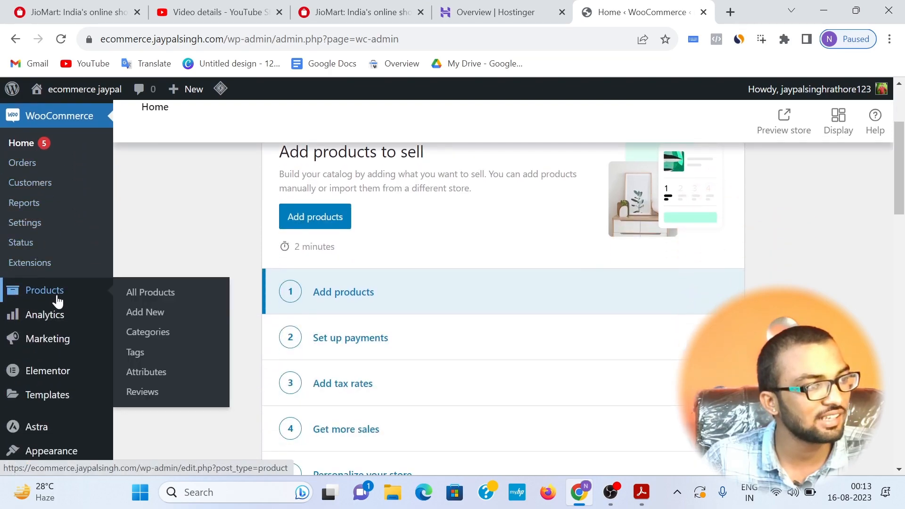
click(177, 339)
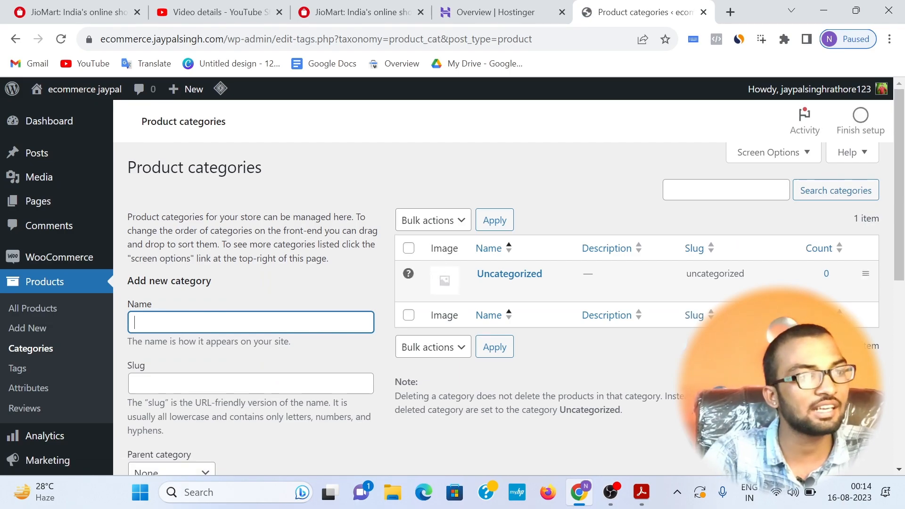
Step: Add a new product category named "kitchen", leaving its other fields at their defaults
scroll(170, 427, down, 6)
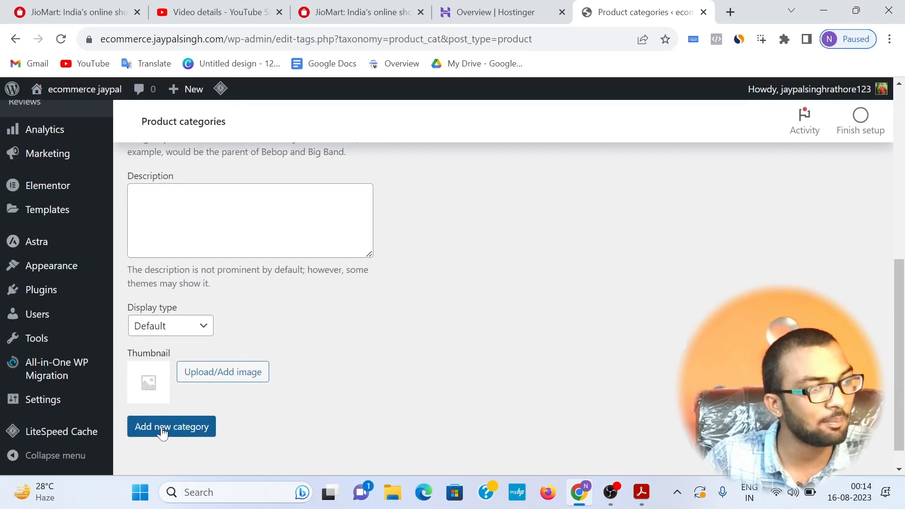
scroll(259, 340, up, 6)
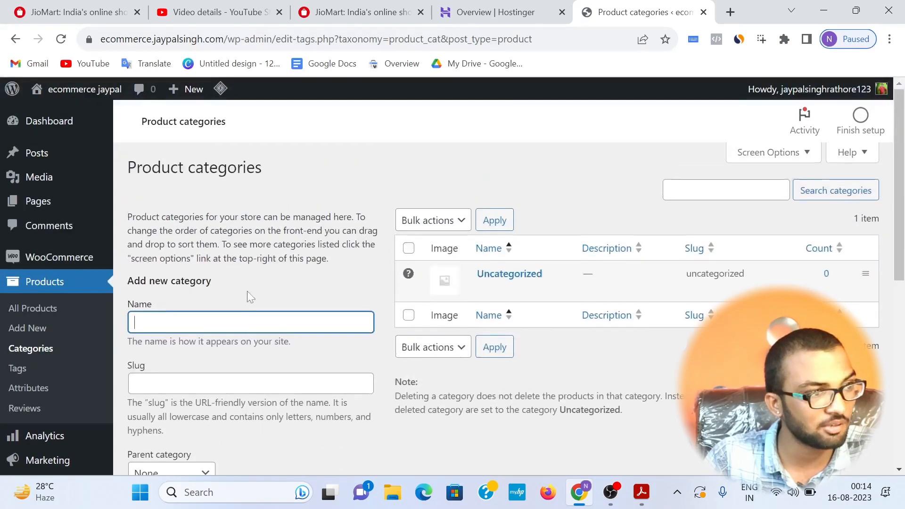
text(ui)
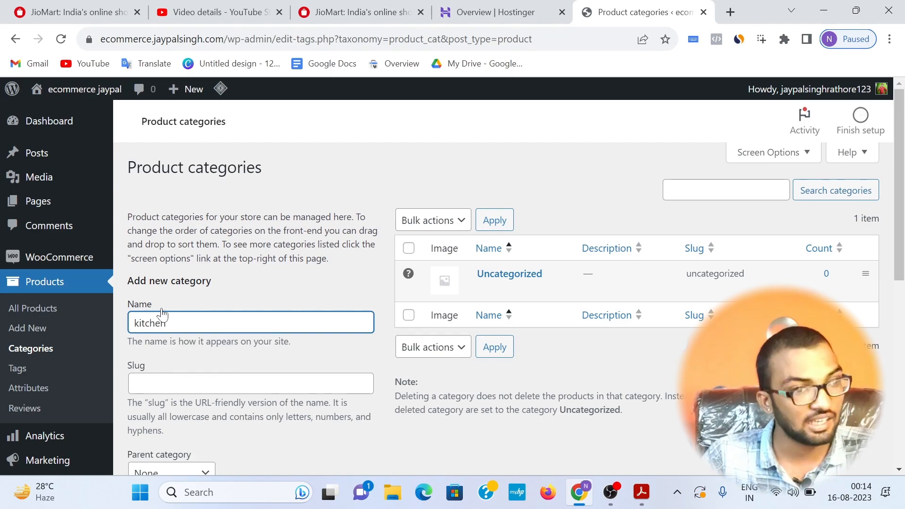
scroll(188, 359, down, 8)
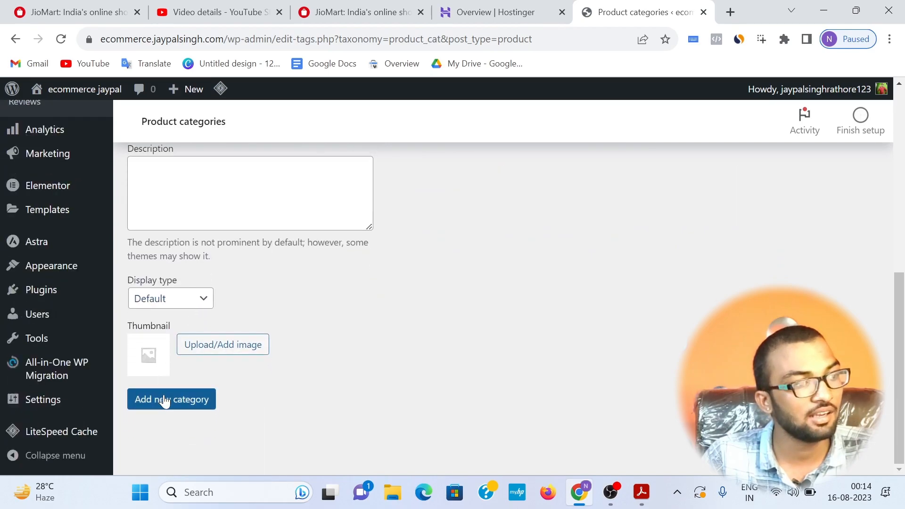
click(164, 401)
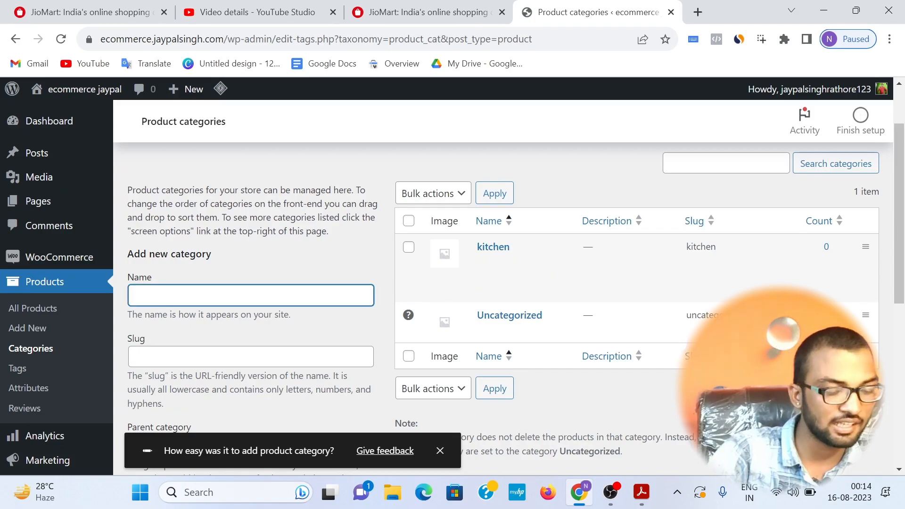
Step: Add a new product category named "men" with default settings
text(men)
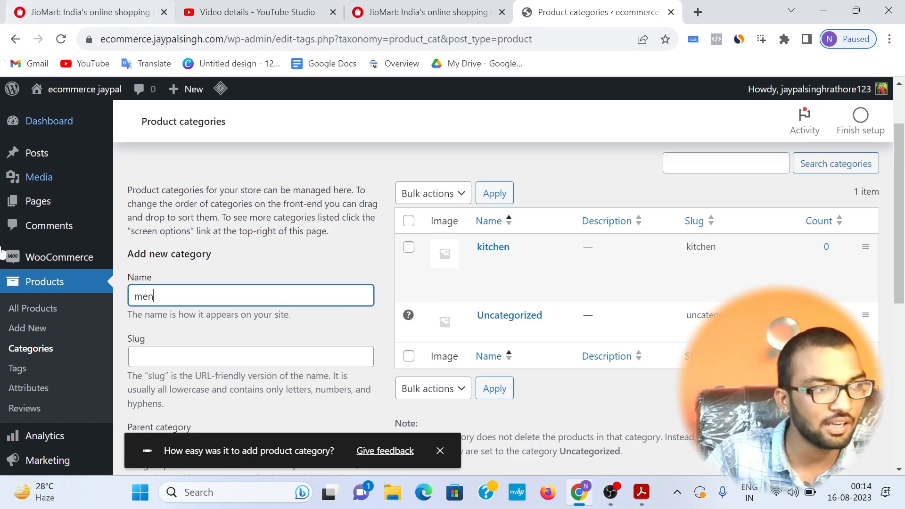
scroll(258, 403, down, 6)
click(187, 410)
scroll(576, 313, up, 6)
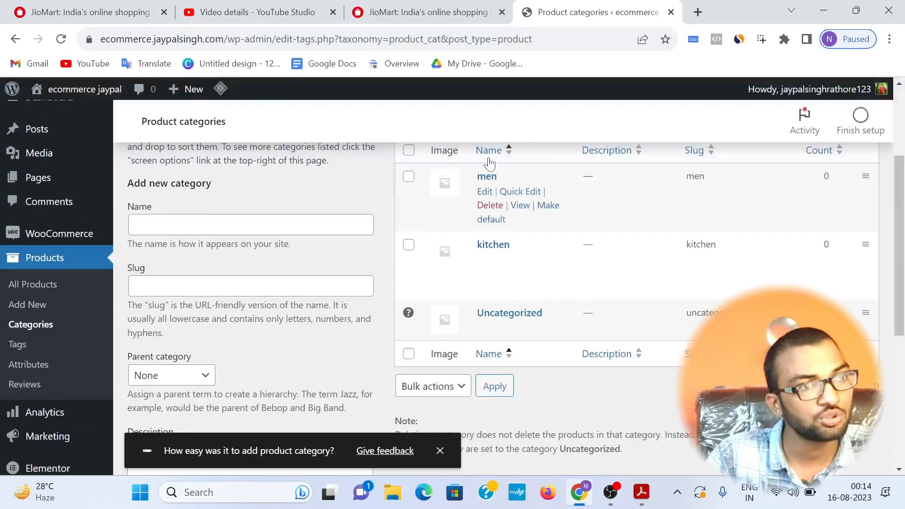
Step: Add a new product category named "women" with default settings
scroll(491, 228, up, 2)
click(235, 296)
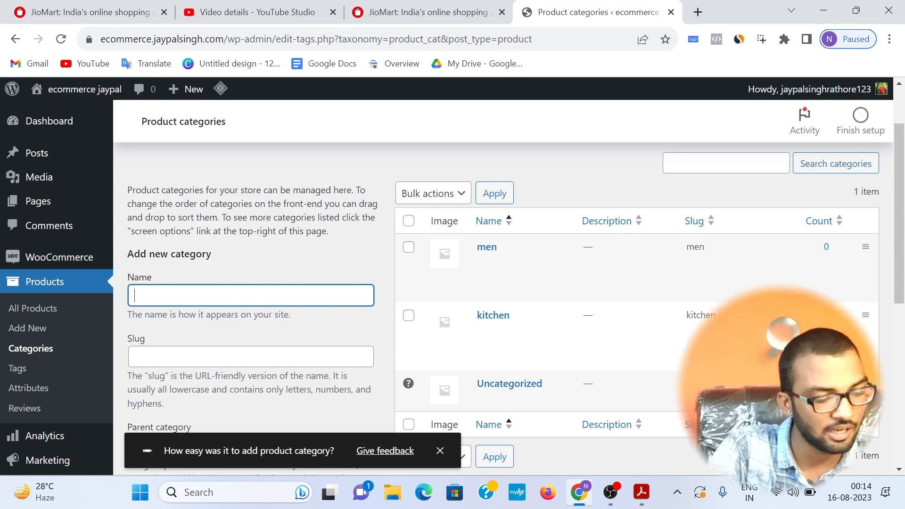
text(wome)
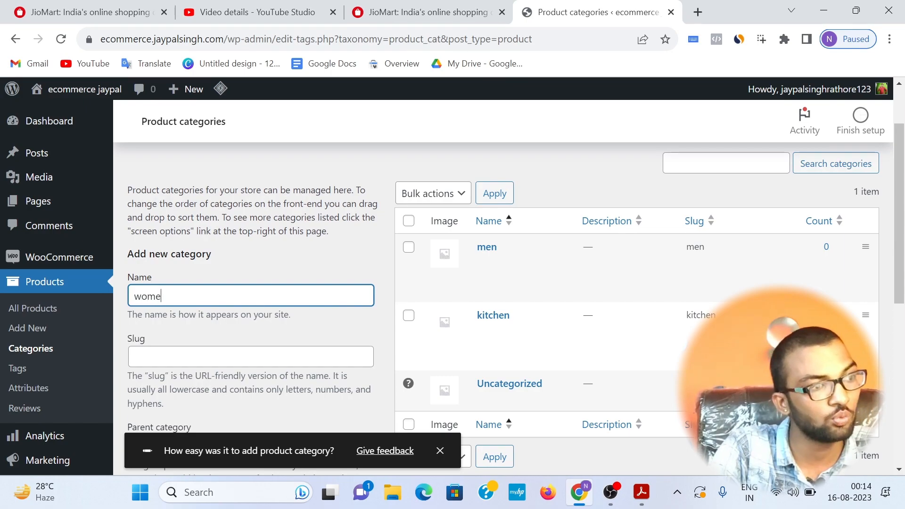
text(n)
scroll(159, 363, down, 7)
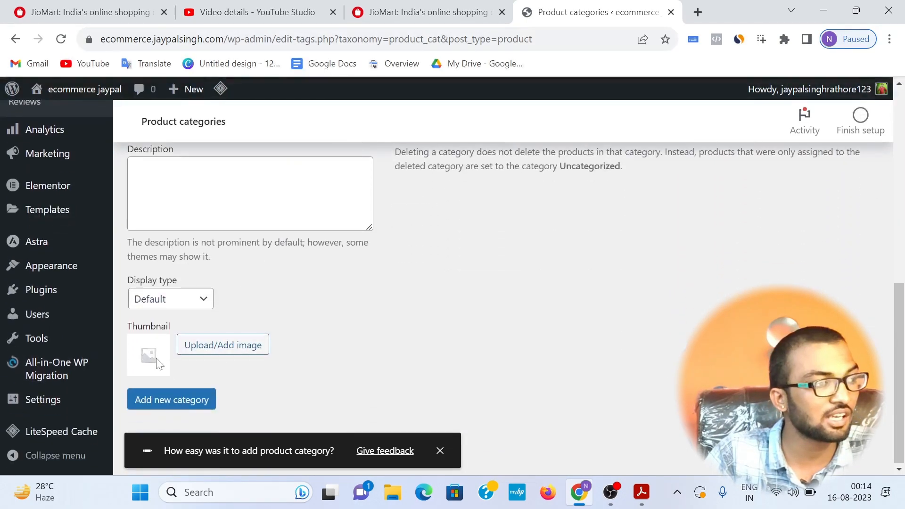
click(150, 397)
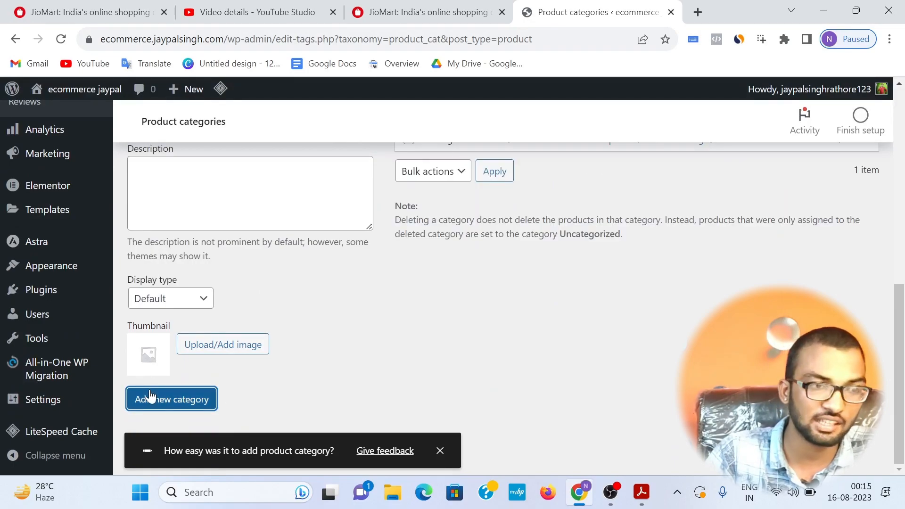
Step: Add a new product category named "kids" with default settings
scroll(155, 395, up, 7)
click(154, 362)
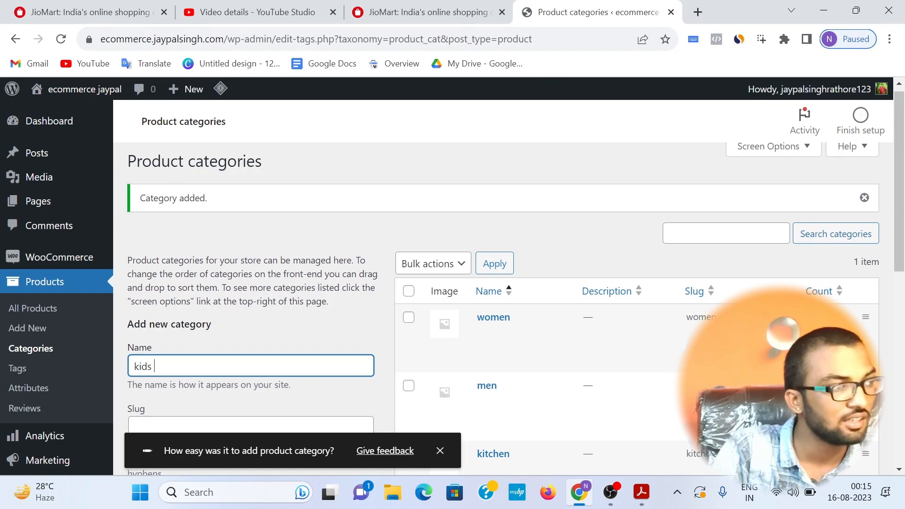
scroll(262, 350, down, 6)
click(197, 399)
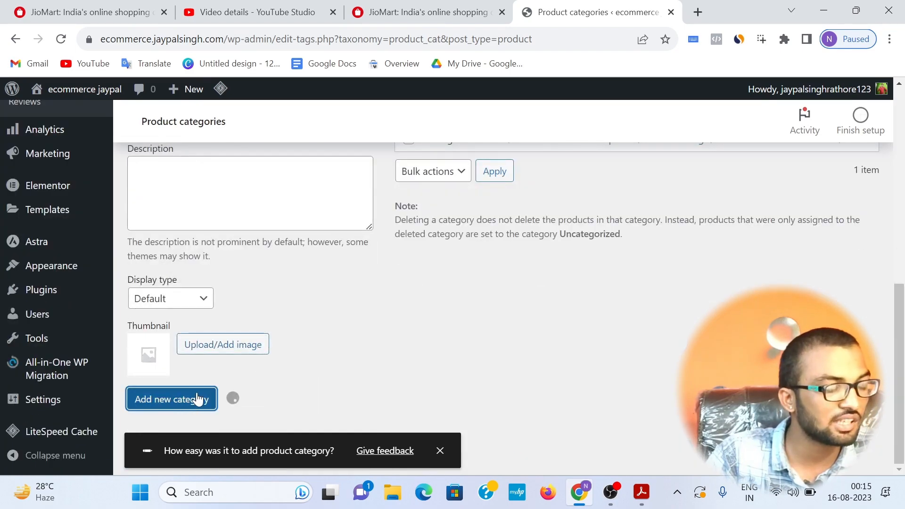
scroll(204, 396, up, 7)
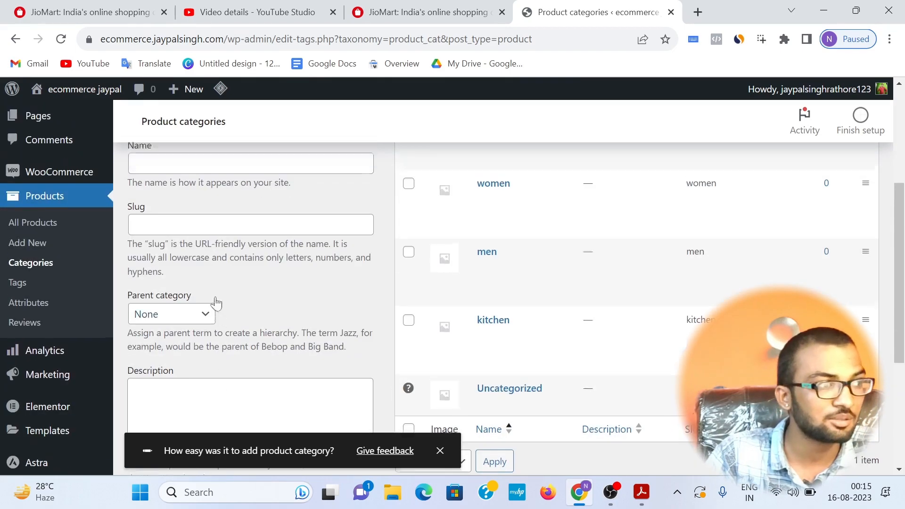
Step: Add a new product category named "home & appliance", leaving its other fields at their defaults
click(189, 295)
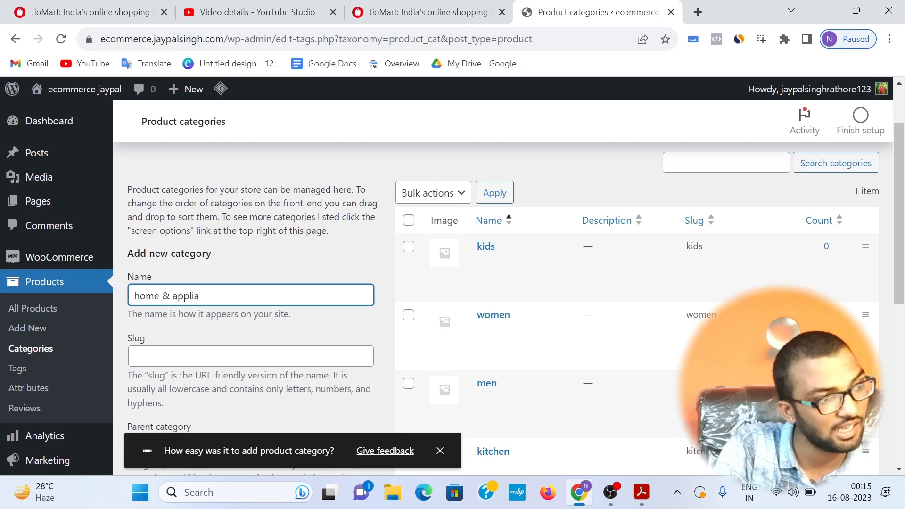
scroll(249, 283, down, 8)
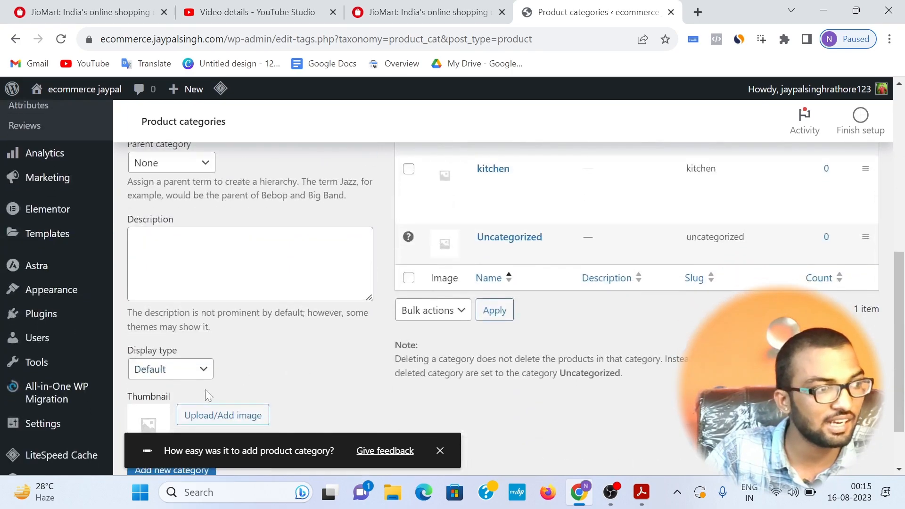
click(184, 401)
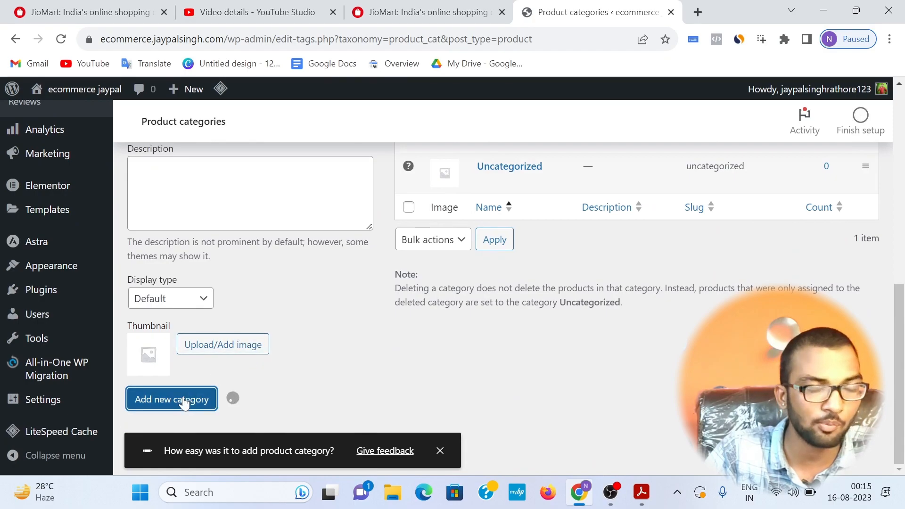
scroll(371, 228, up, 8)
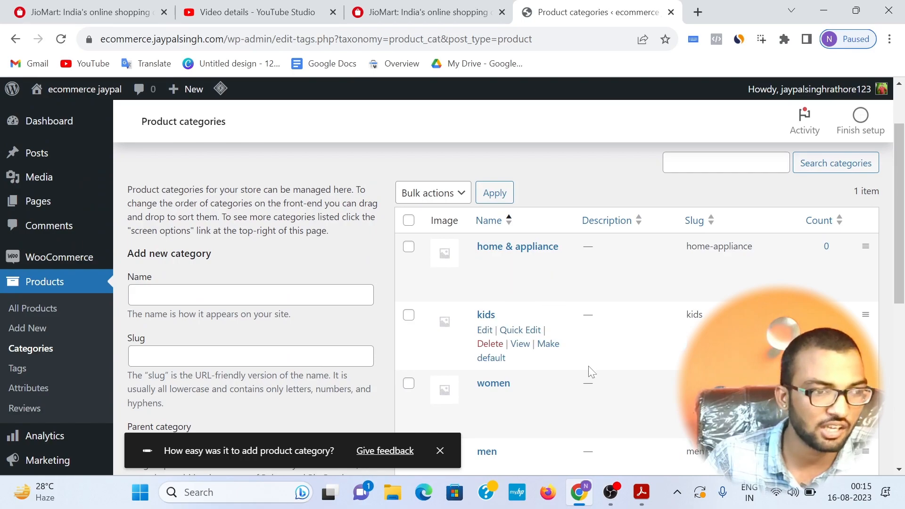
Step: Switch to the blueprint PDF in Acrobat and highlight the "list products" item
mouse_move(610, 492)
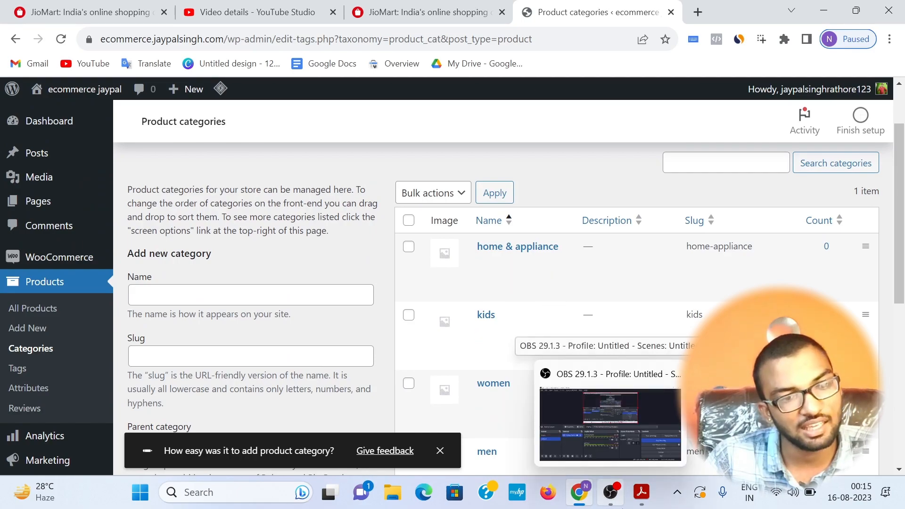
click(641, 492)
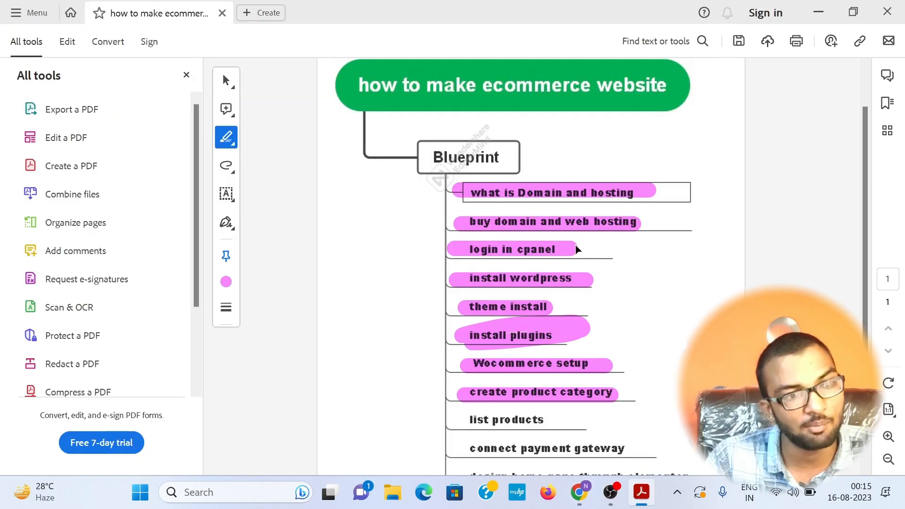
drag(562, 418, 464, 419)
Step: Return to the WordPress admin in the browser and open the form for adding a new product
click(580, 492)
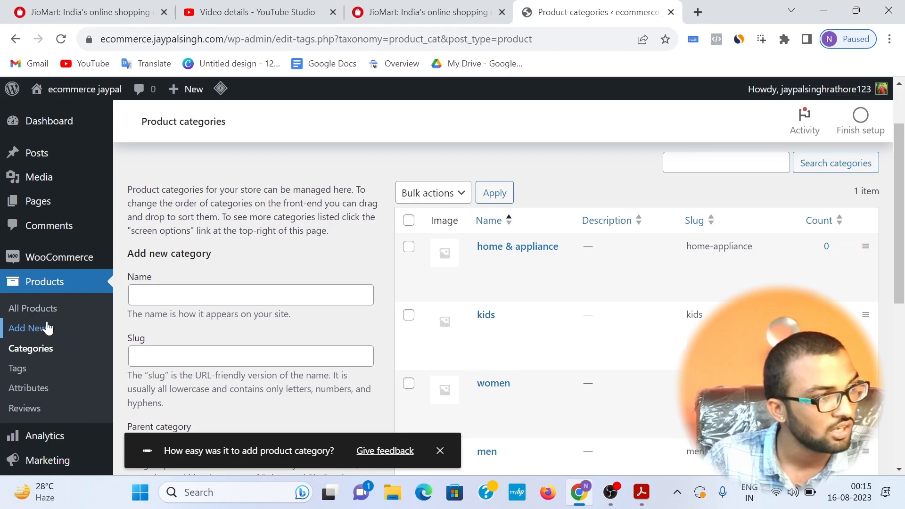
click(30, 330)
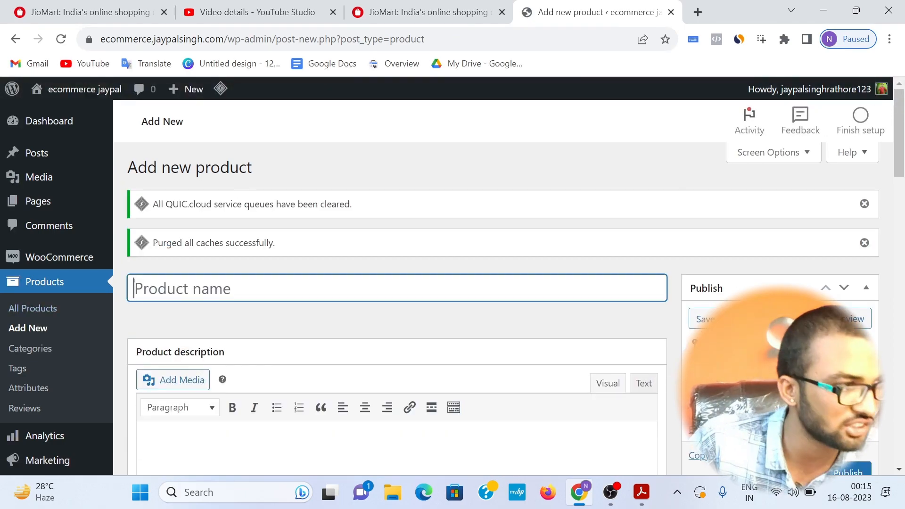
scroll(266, 195, down, 1)
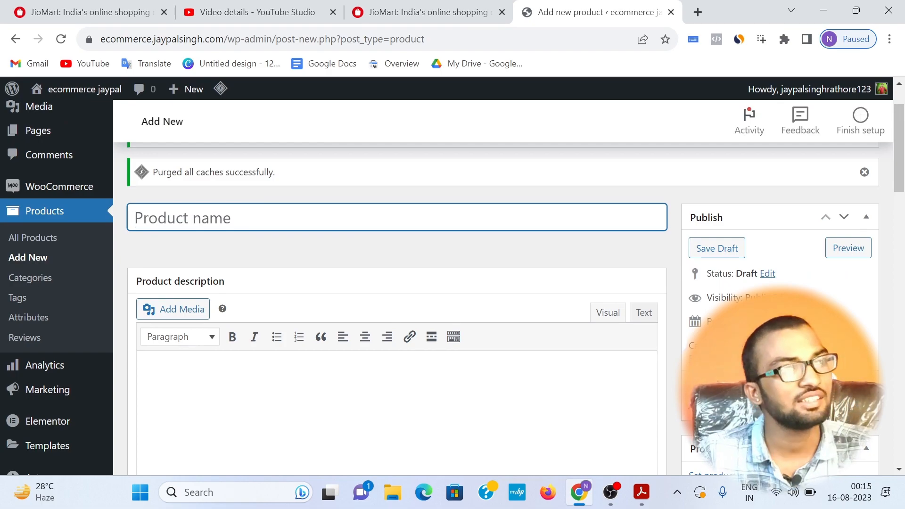
Step: On the JioMart site, open the Kitchen Essentials category and the Ruwa Stainless Steel 2 Burner Gas stove product page
click(384, 11)
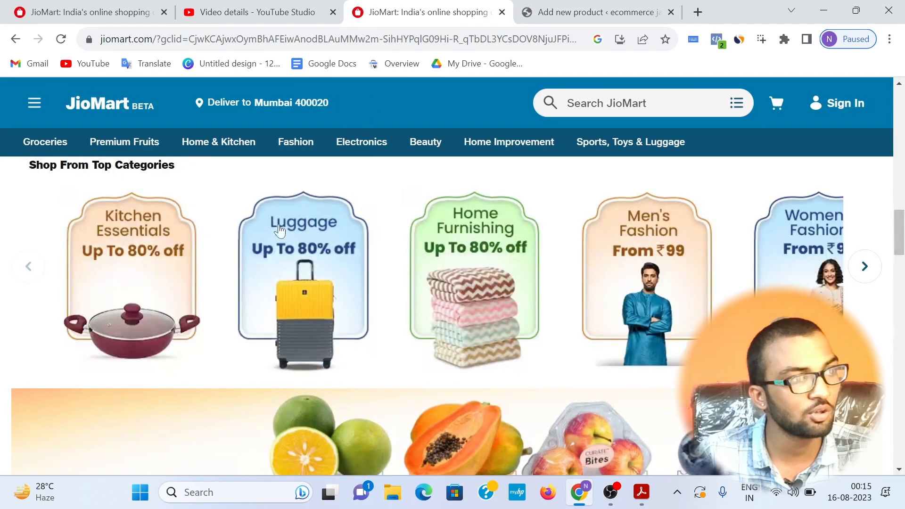
click(104, 247)
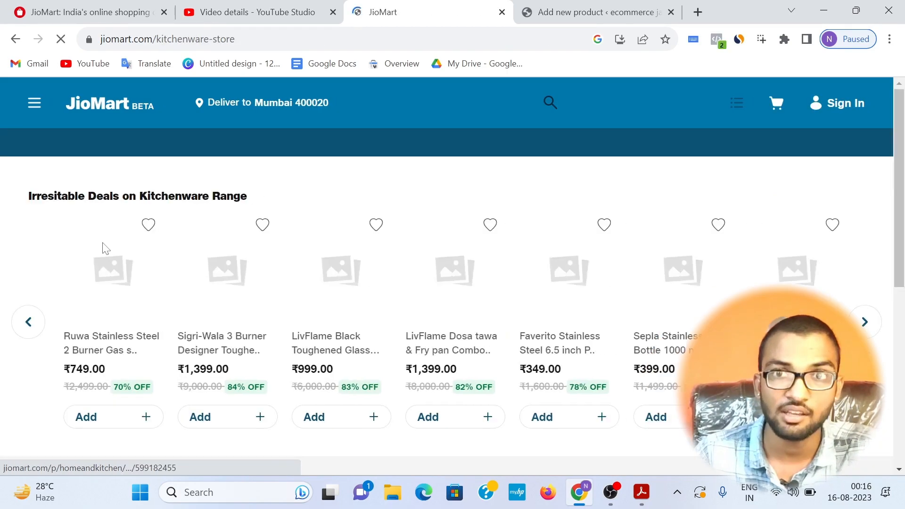
click(115, 277)
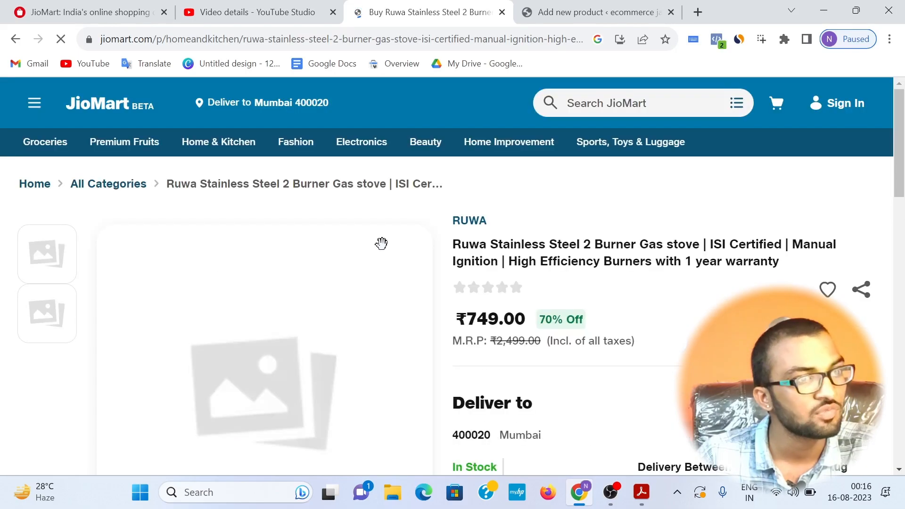
Step: Copy the full Ruwa gas stove title from JioMart and paste it as the new product's name
drag(501, 219, 448, 224)
drag(780, 262, 448, 246)
right_click(454, 250)
click(470, 258)
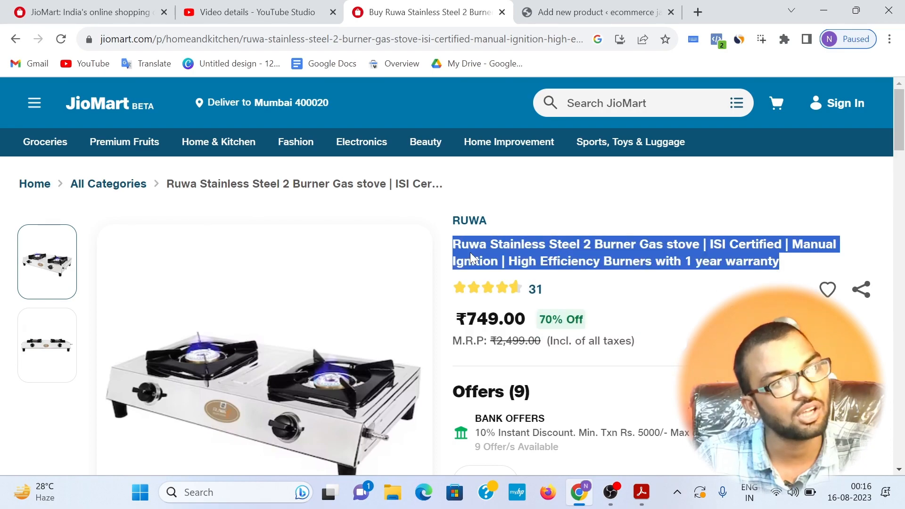
click(565, 12)
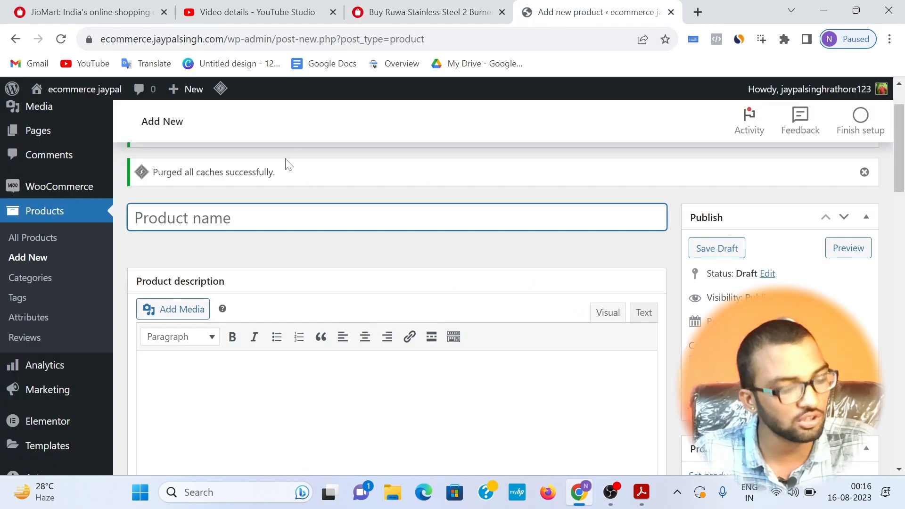
key(ctrl+v)
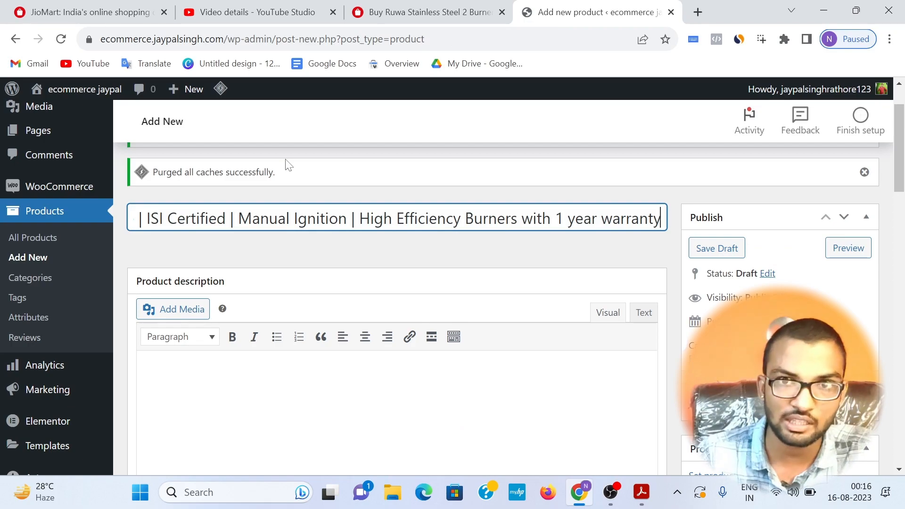
Step: Copy the gas stove's description paragraph from JioMart and paste it into the new product's main description
scroll(169, 327, down, 1)
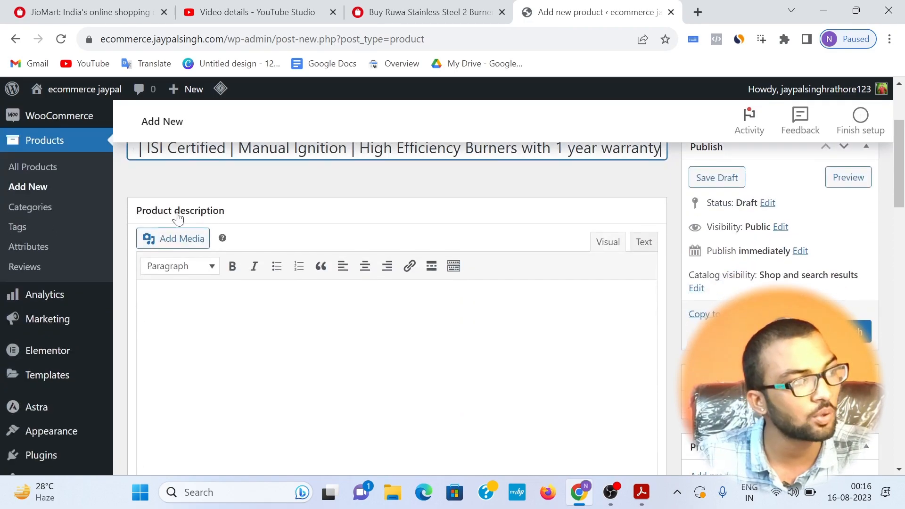
click(152, 305)
click(467, 12)
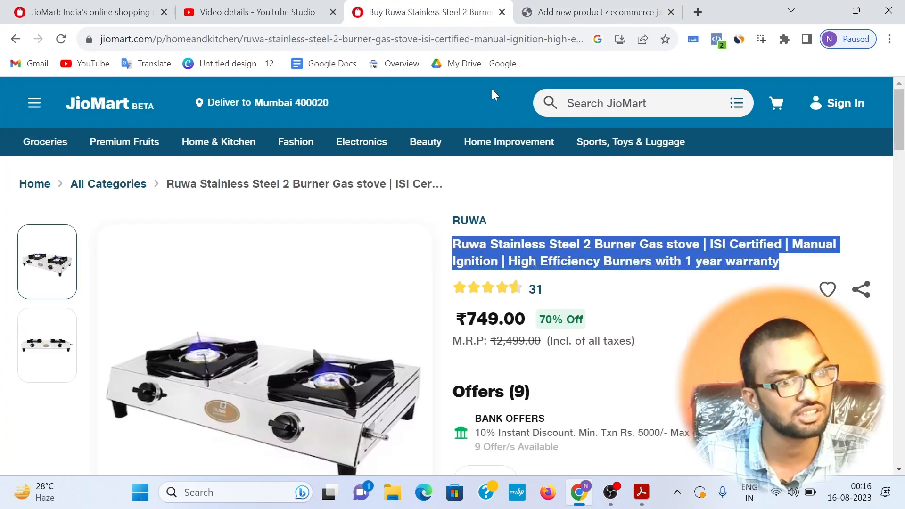
scroll(717, 292, down, 3)
scroll(716, 300, down, 7)
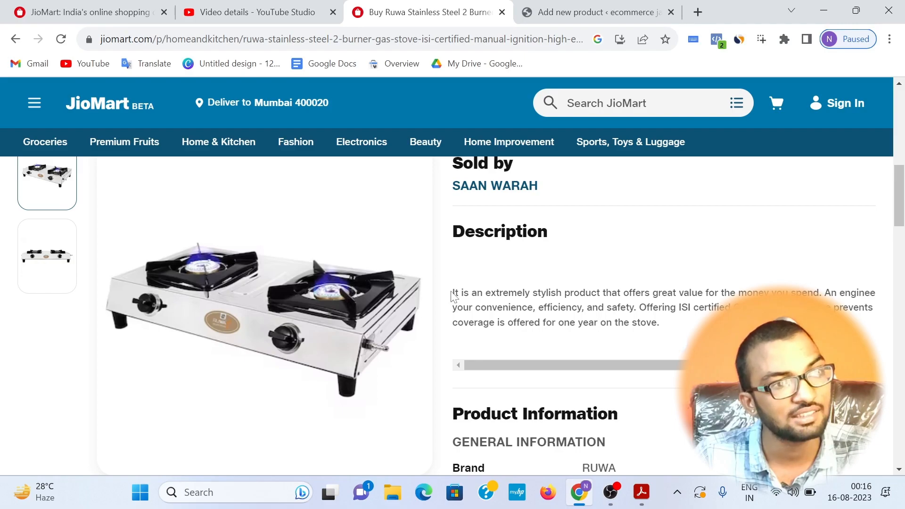
drag(450, 293, 707, 341)
right_click(651, 292)
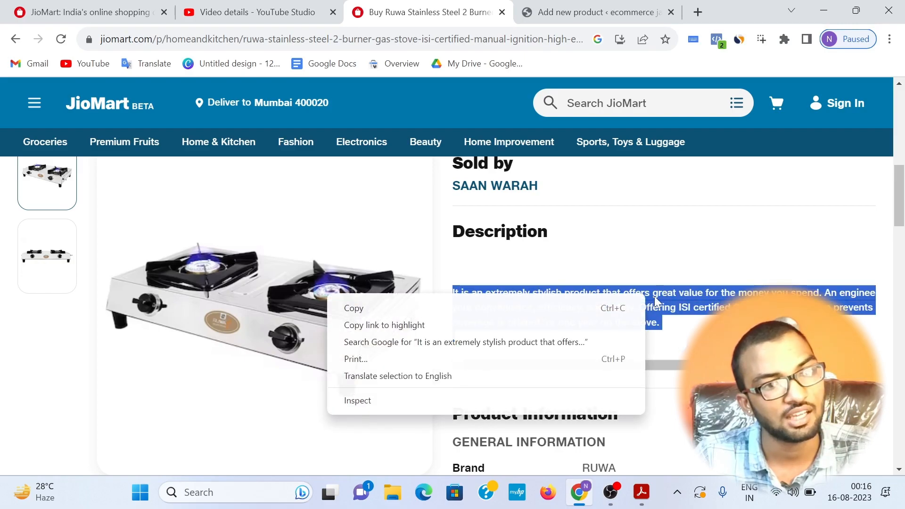
click(599, 307)
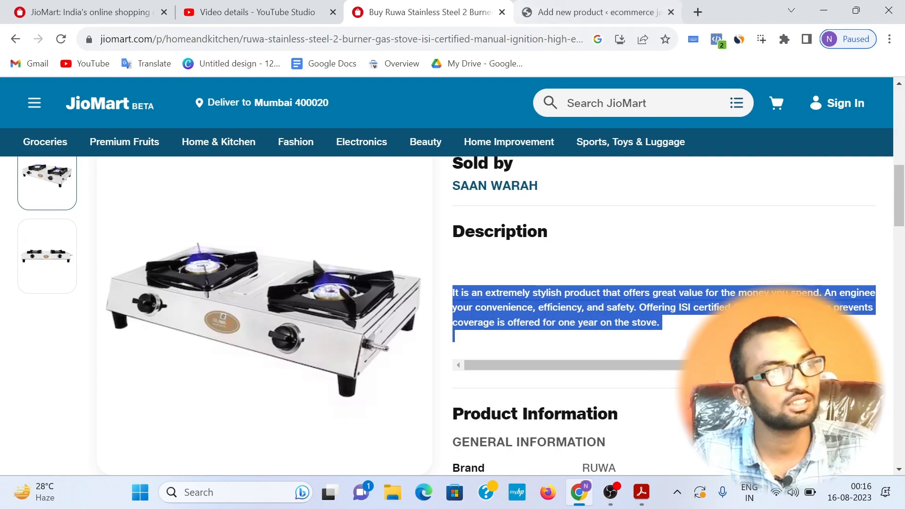
click(528, 13)
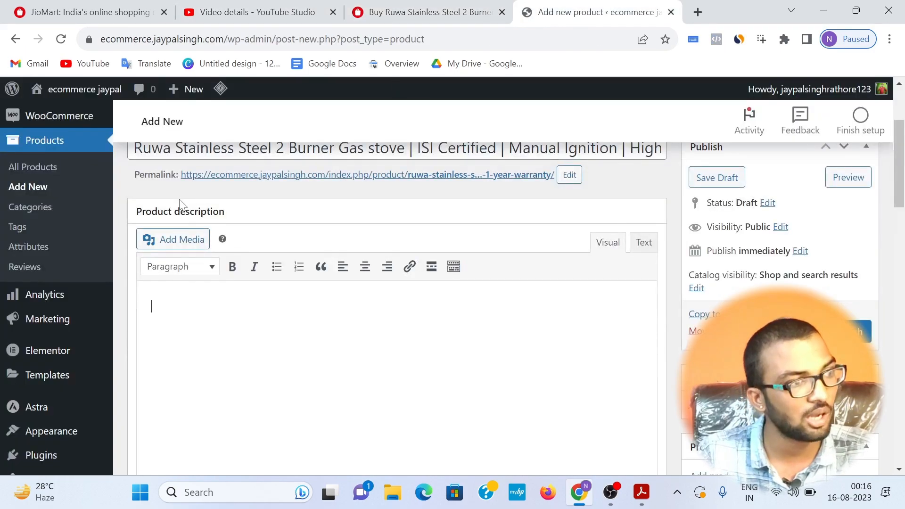
key(ctrl+v)
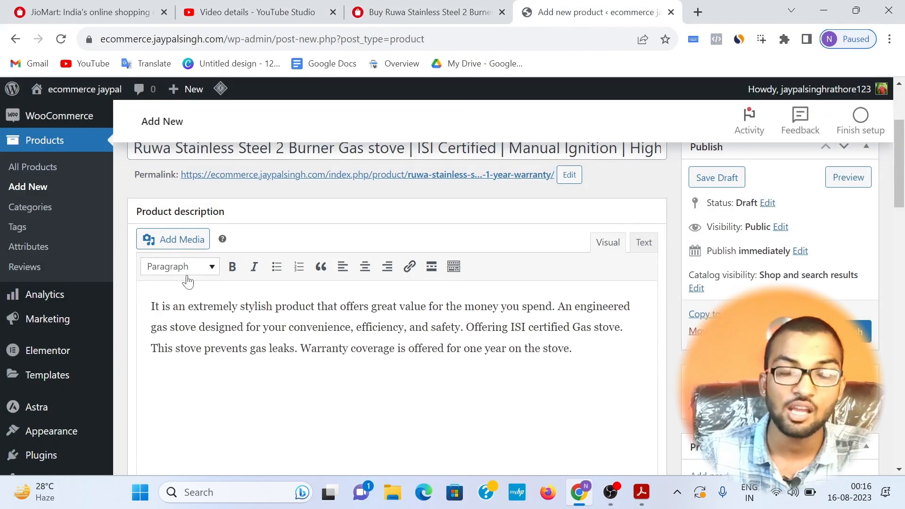
Step: Copy the gas stove's Product Information tables, through the item dimensions, from JioMart and paste them into the product short description
scroll(188, 281, down, 10)
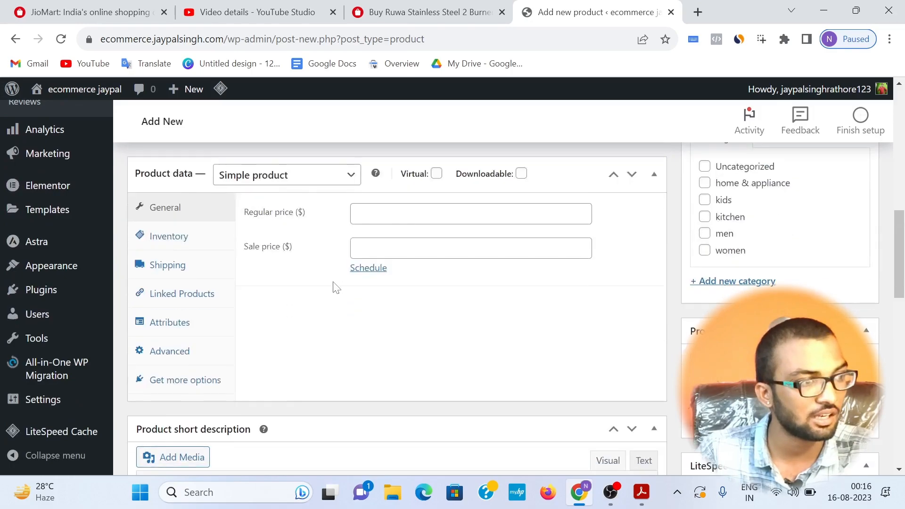
scroll(335, 281, down, 8)
scroll(334, 277, up, 4)
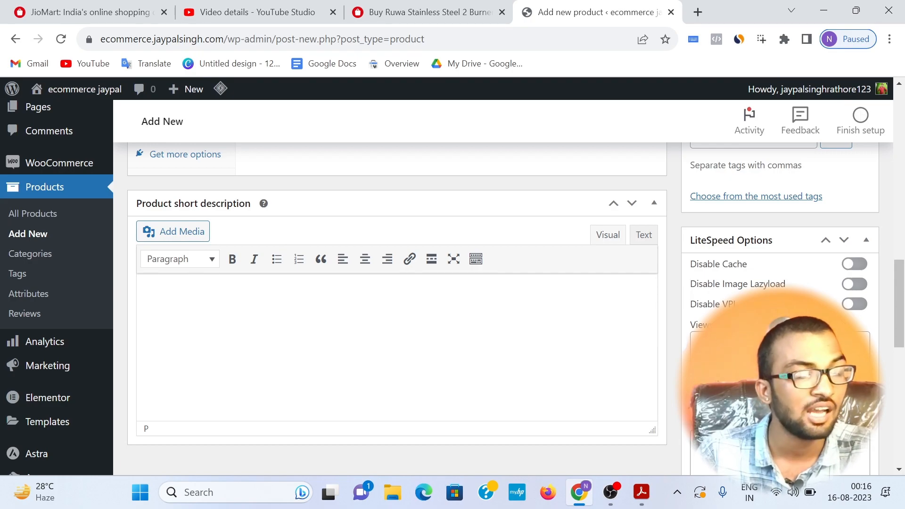
click(411, 4)
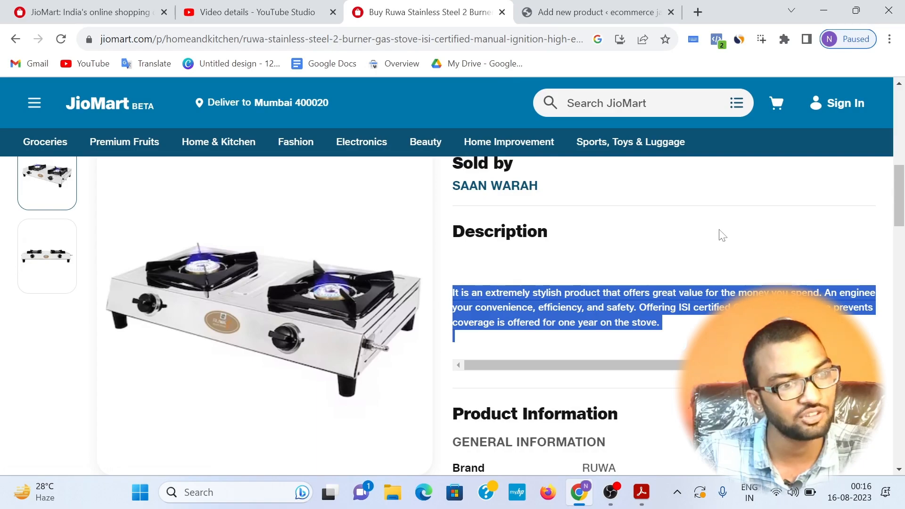
scroll(806, 243, down, 3)
scroll(707, 317, down, 2)
drag(446, 204, 632, 385)
click(477, 416)
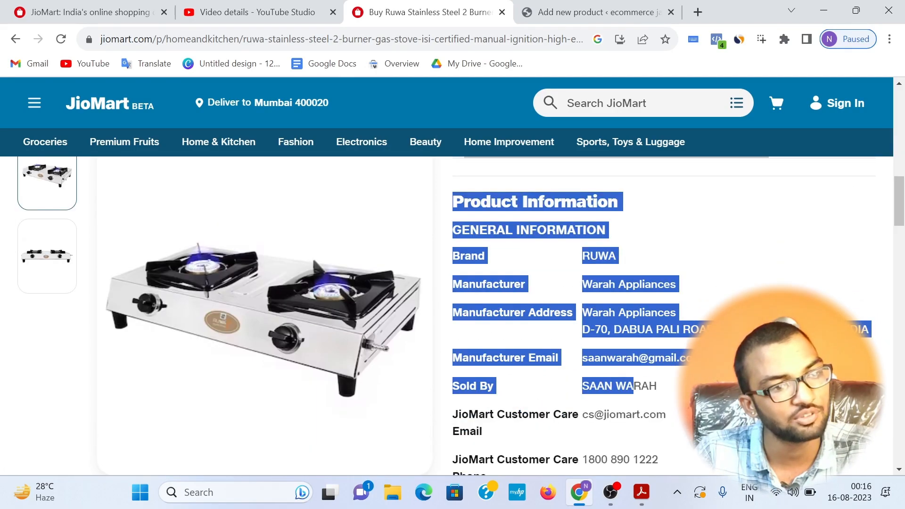
drag(454, 207, 674, 406)
scroll(575, 317, down, 10)
scroll(601, 366, down, 5)
scroll(620, 353, up, 4)
right_click(572, 259)
click(532, 267)
click(596, 11)
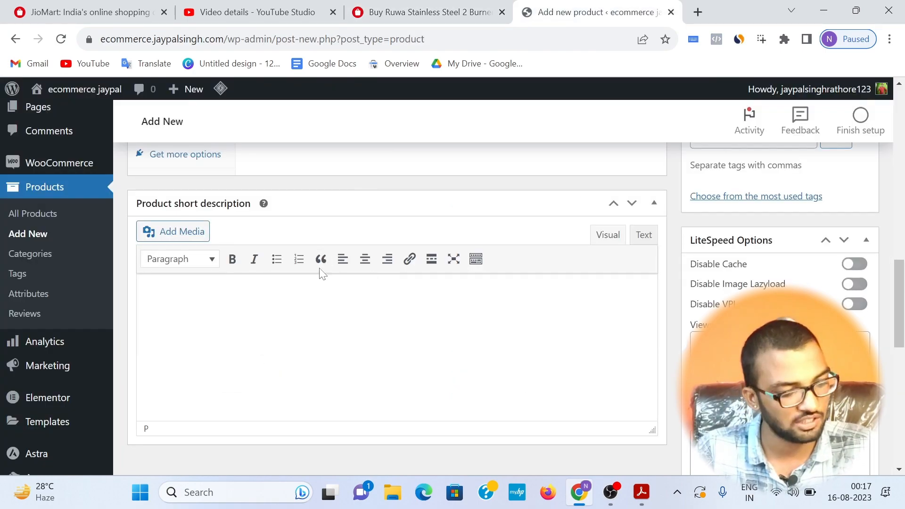
key(ctrl+v)
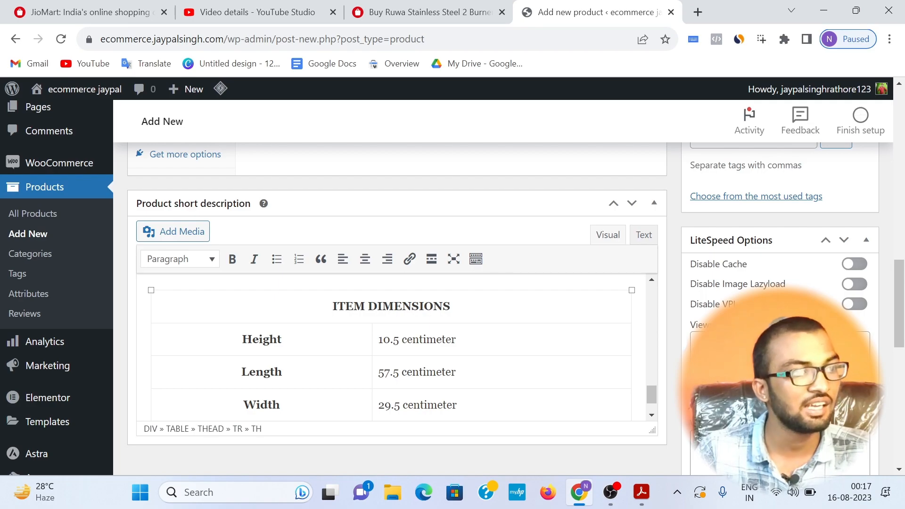
Step: In the short description, bold the ITEM DIMENSIONS heading and the height and length values, and italicise the width value
drag(450, 306, 332, 307)
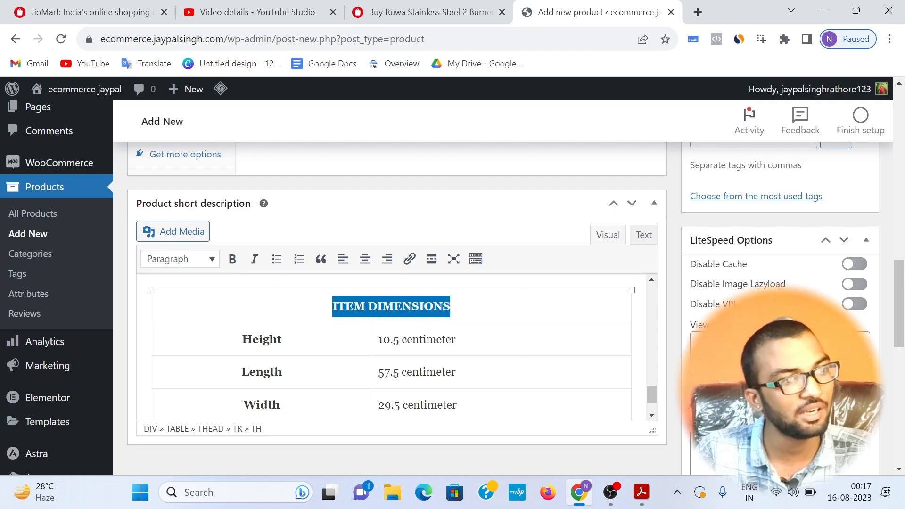
click(232, 258)
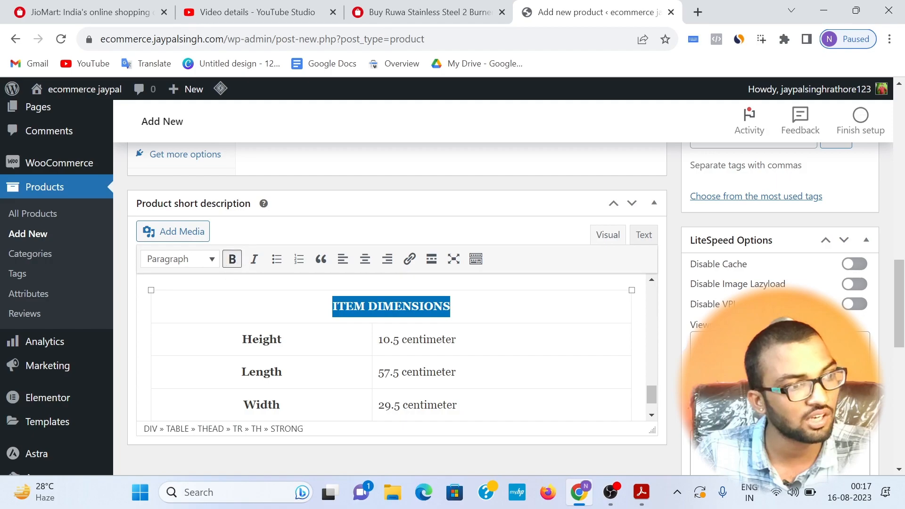
drag(378, 340, 455, 340)
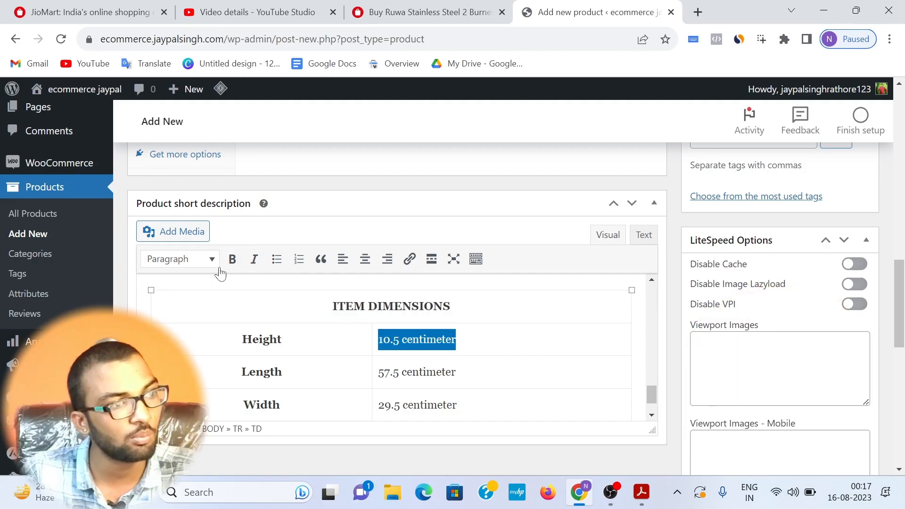
click(233, 259)
scroll(391, 349, down, 1)
drag(441, 322, 363, 322)
click(231, 262)
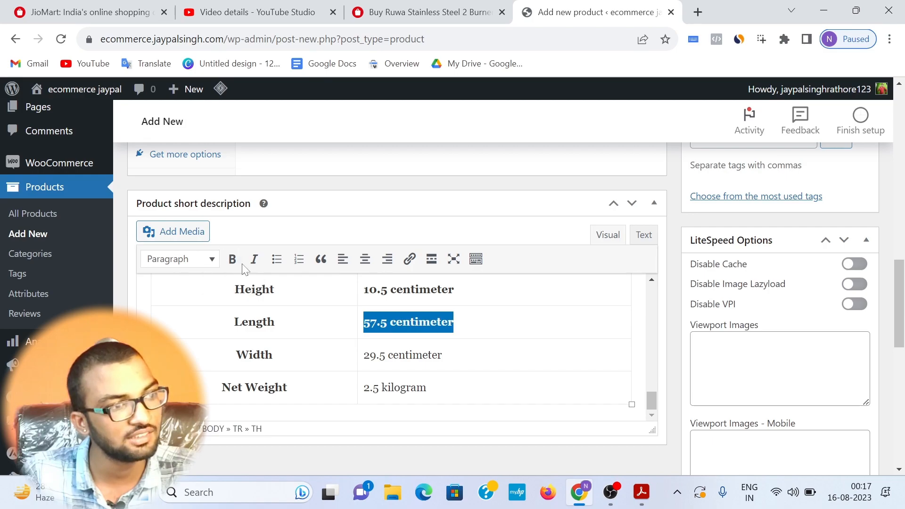
drag(364, 354, 442, 355)
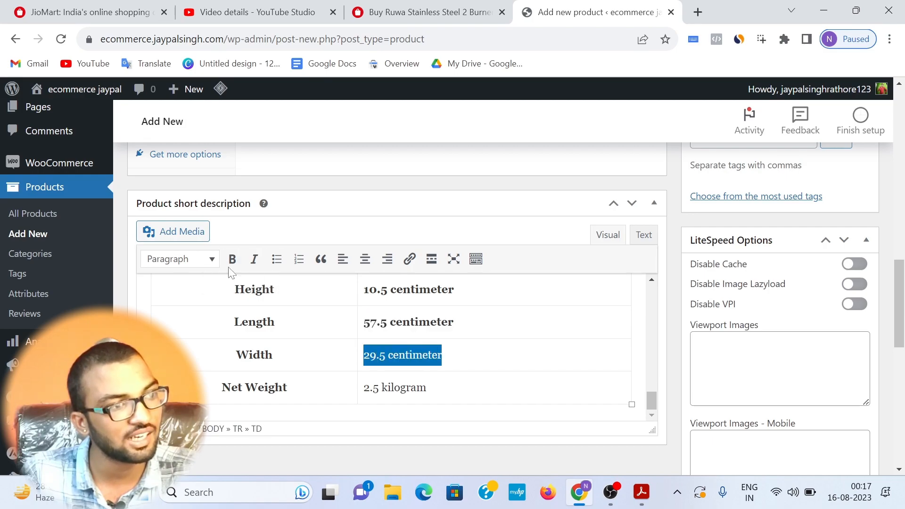
click(254, 259)
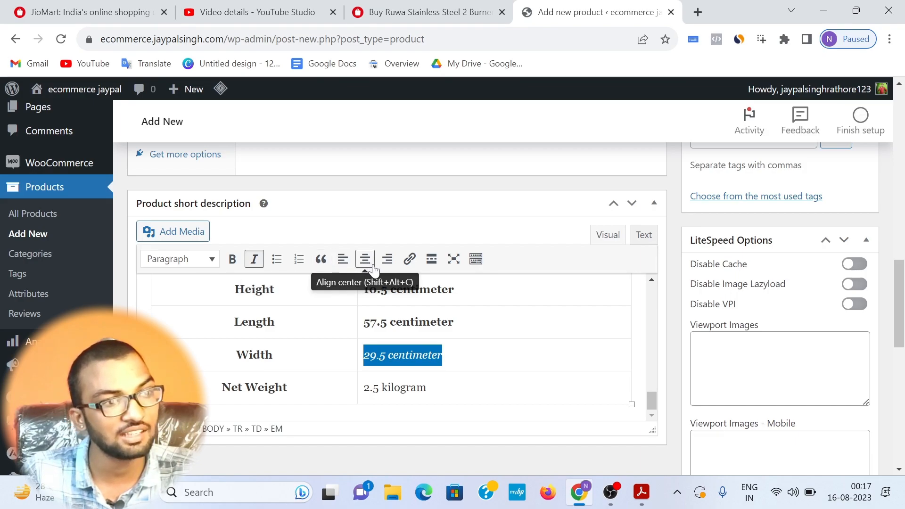
scroll(487, 279, down, 3)
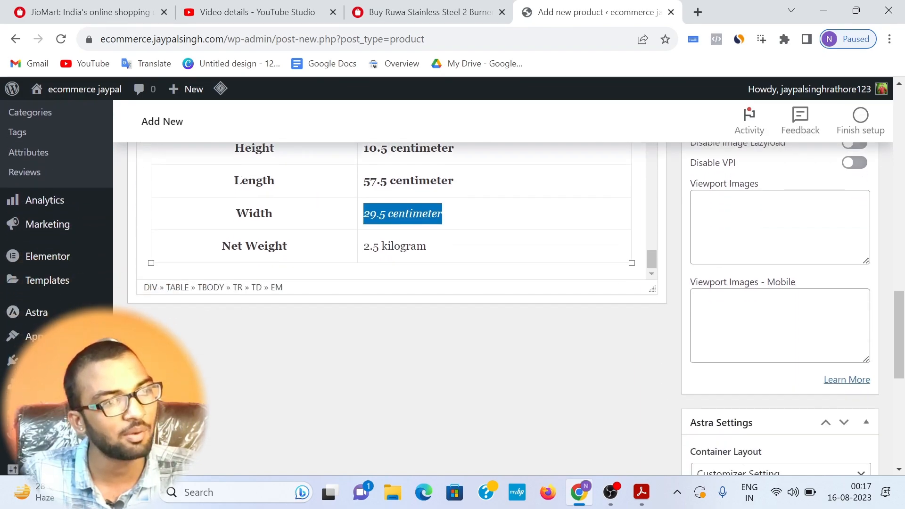
scroll(655, 267, up, 10)
scroll(655, 268, up, 10)
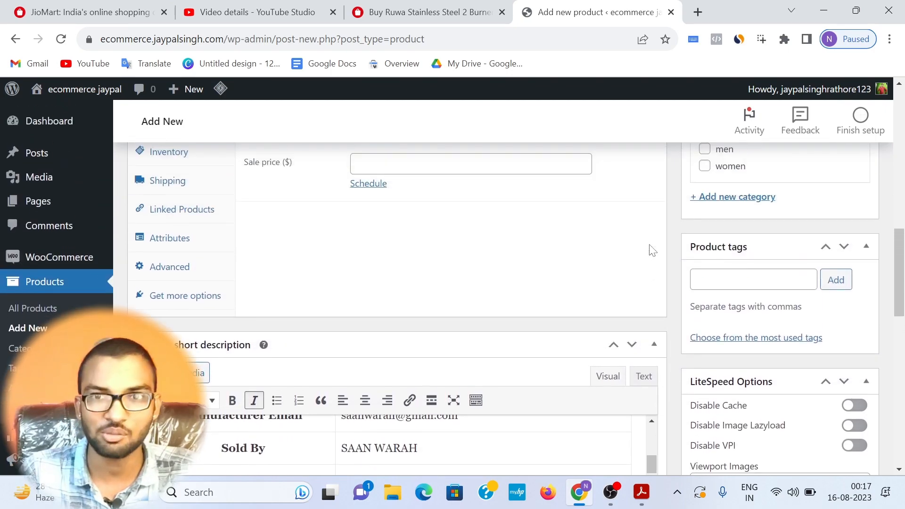
scroll(432, 243, up, 6)
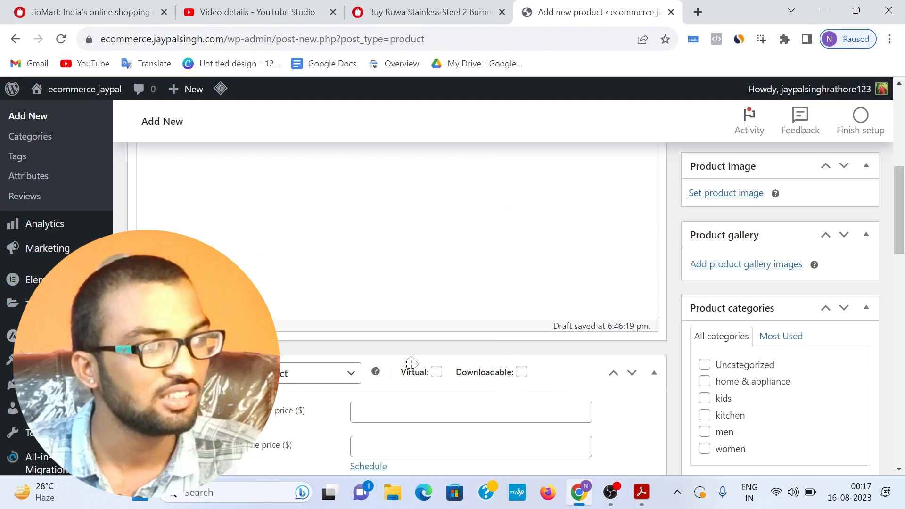
scroll(407, 356, down, 1)
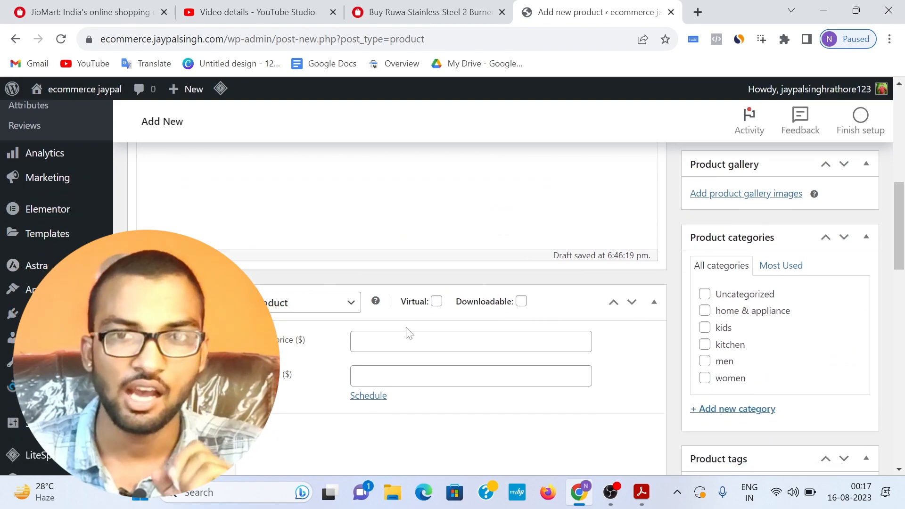
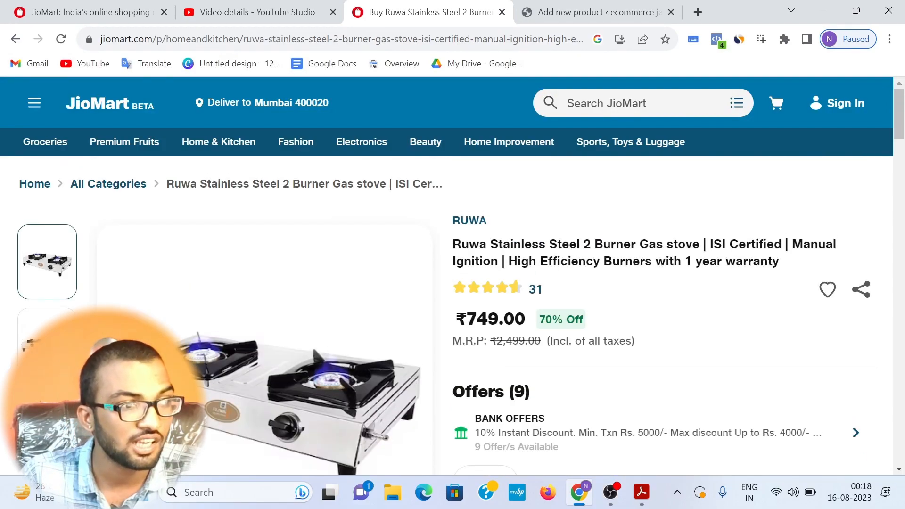
Step: Check the gas stove's M.R.P., selling price and discount on the JioMart product page
drag(497, 340, 534, 341)
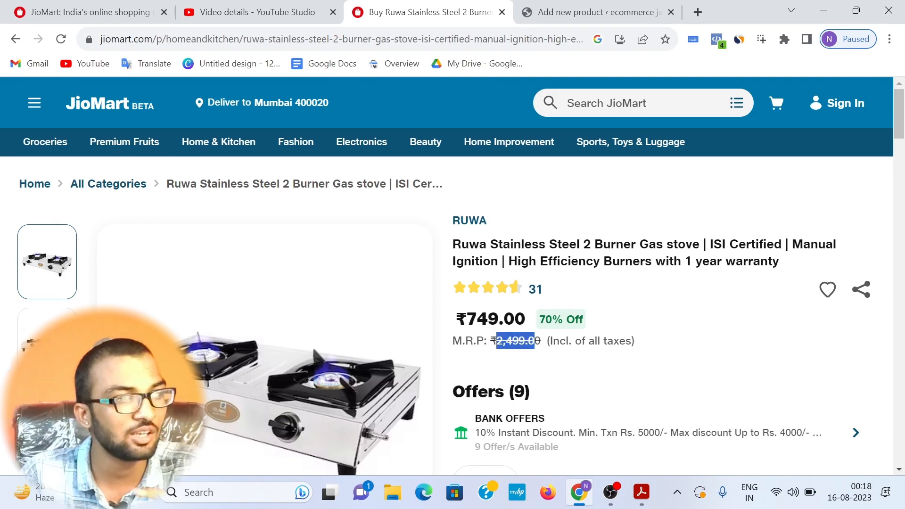
drag(466, 319, 525, 319)
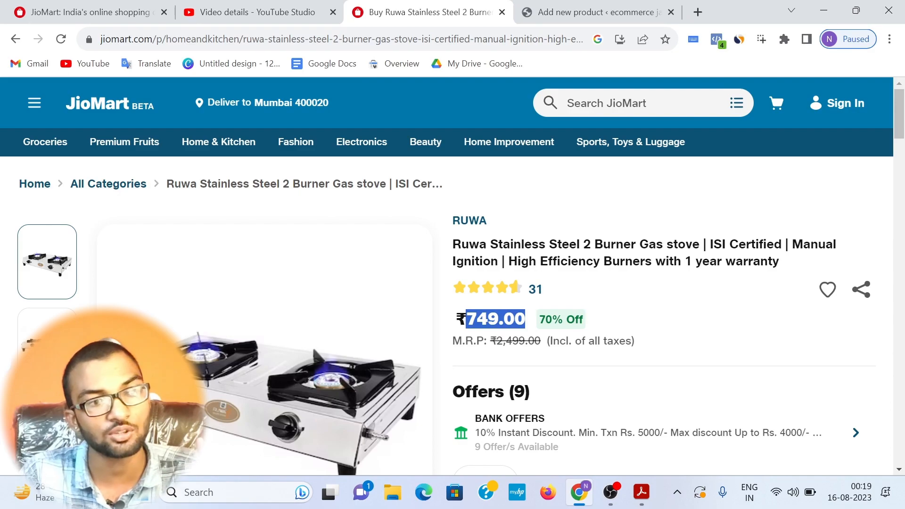
drag(539, 319, 647, 321)
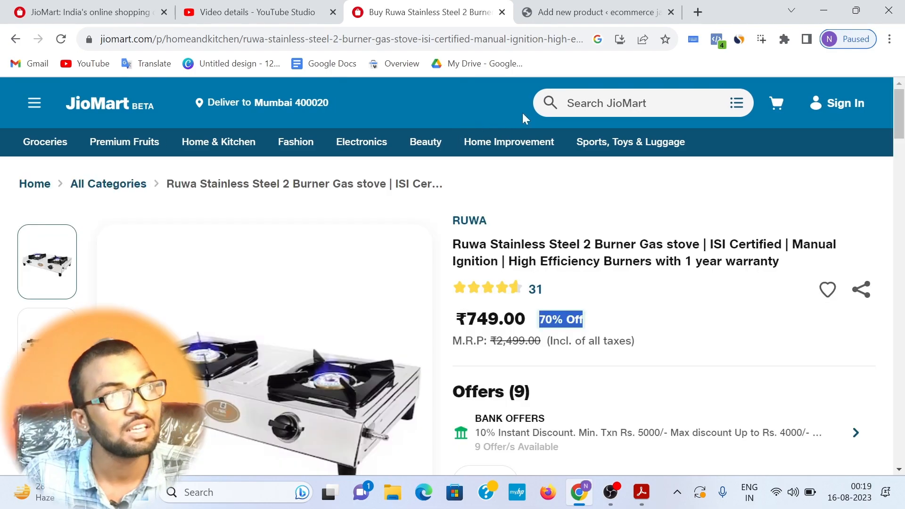
Step: Set the new product's regular price to 2499 and its sale price to 800
click(566, 14)
click(470, 306)
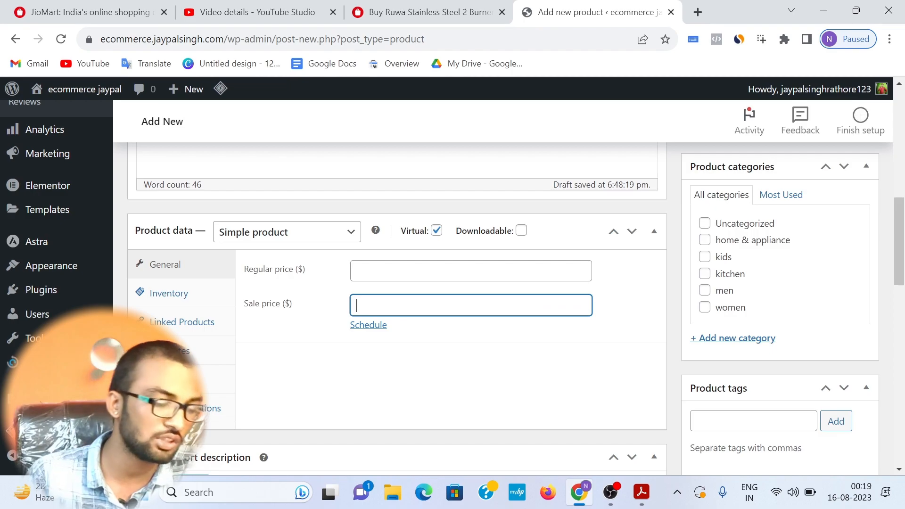
text(24)
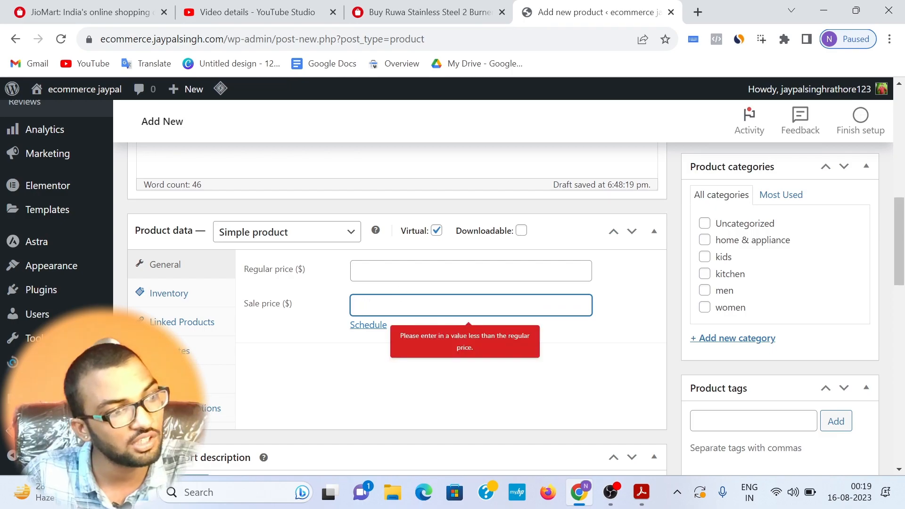
click(470, 271)
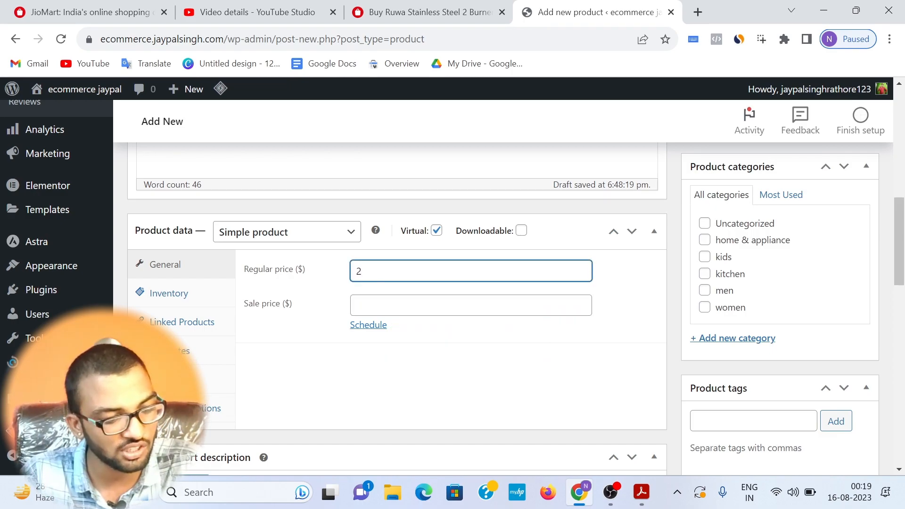
click(470, 306)
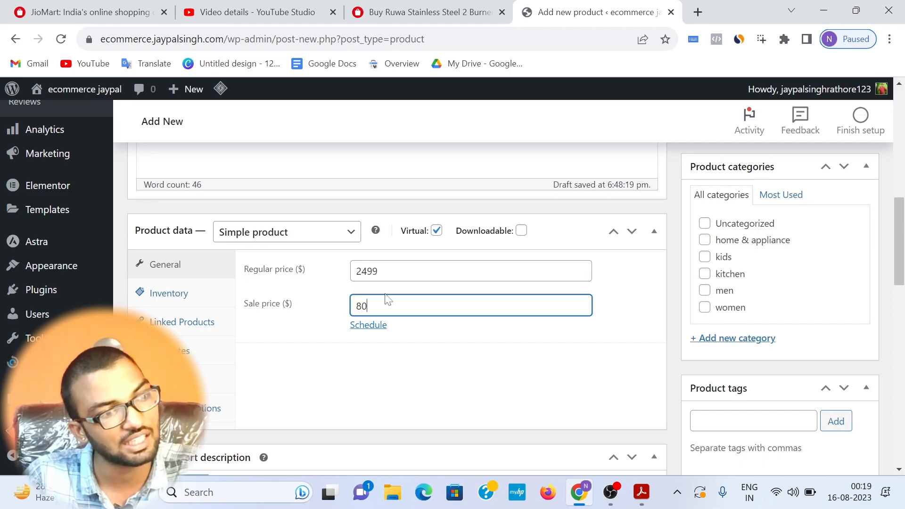
click(328, 378)
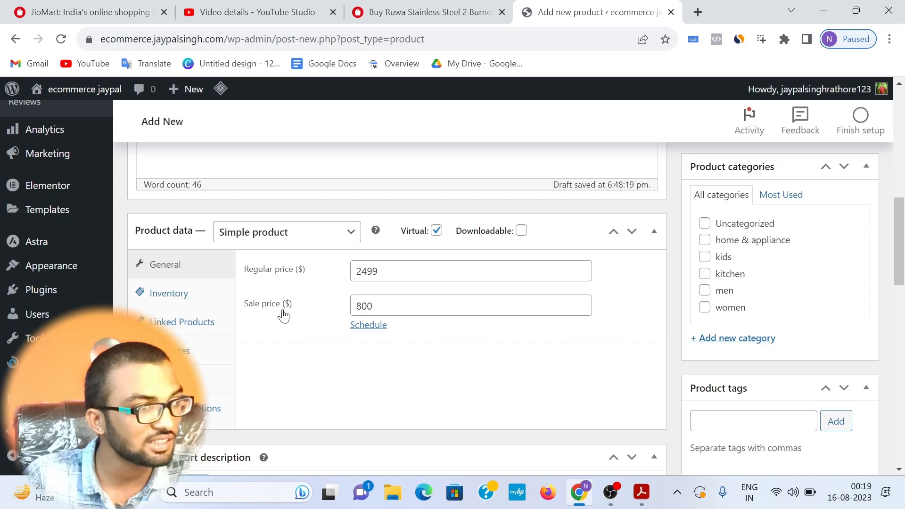
drag(282, 312, 293, 308)
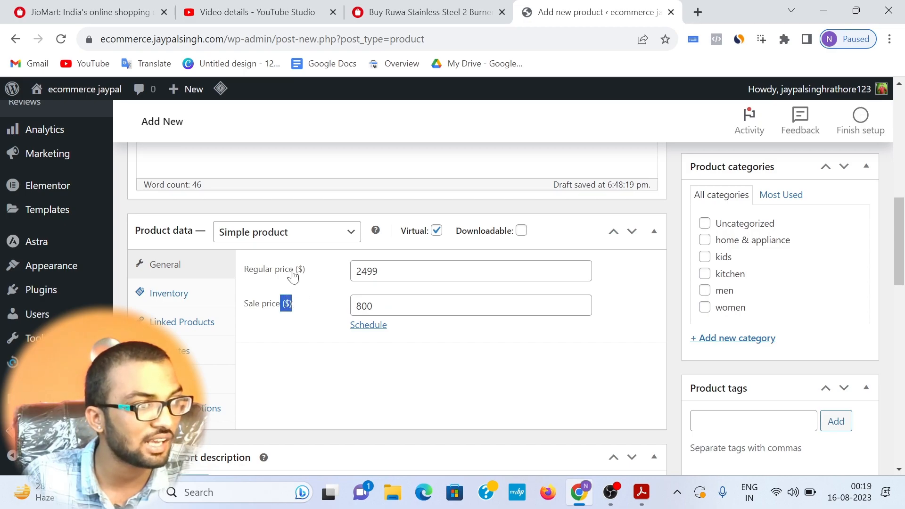
drag(295, 271, 308, 275)
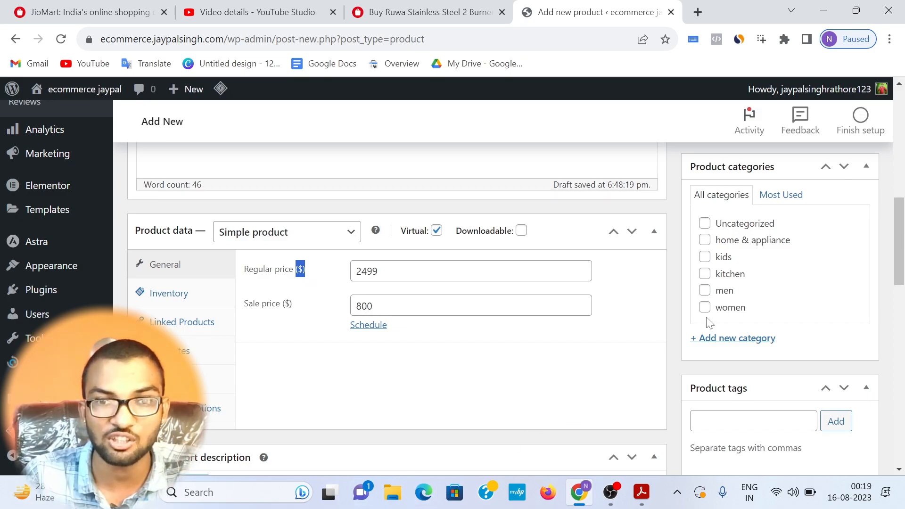
Step: Assign the gas stove product to the kitchen category
click(724, 278)
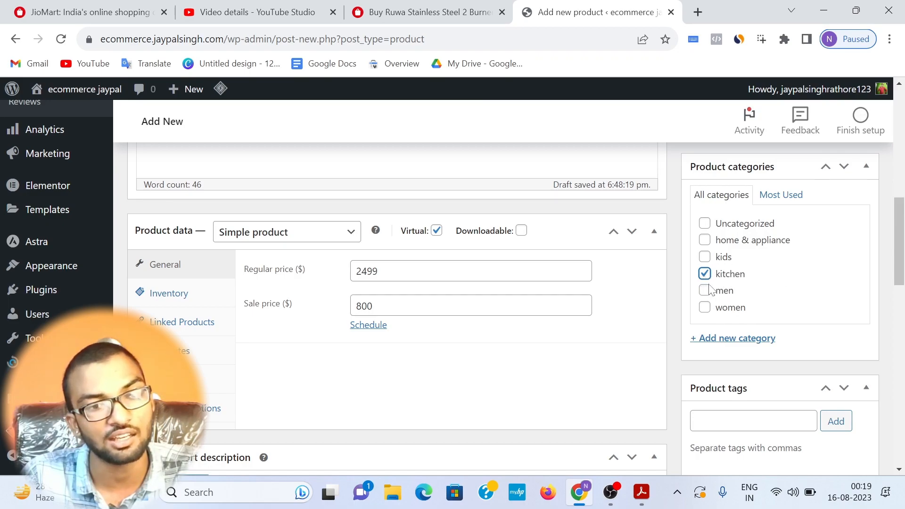
scroll(716, 297, down, 1)
click(788, 341)
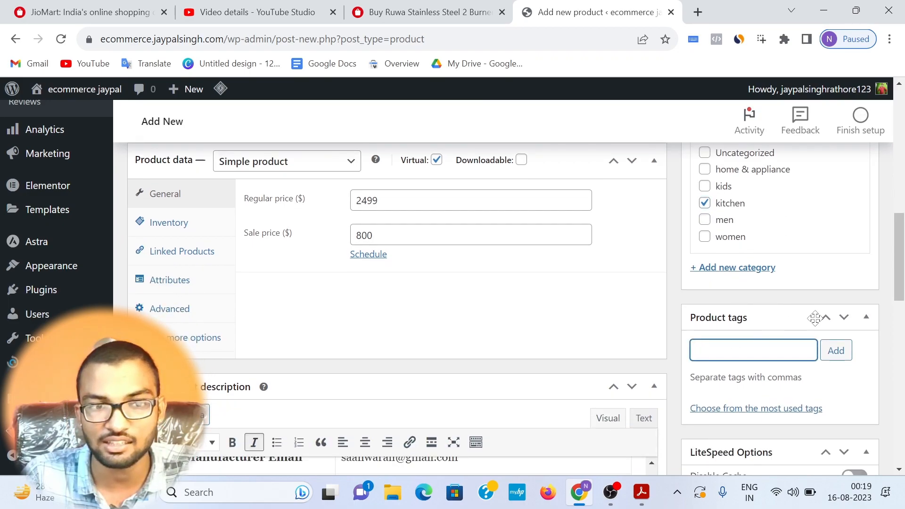
Step: Review the remaining product option boxes and move the Astra Settings box up past LiteSpeed Options
scroll(814, 319, down, 1)
scroll(801, 307, down, 4)
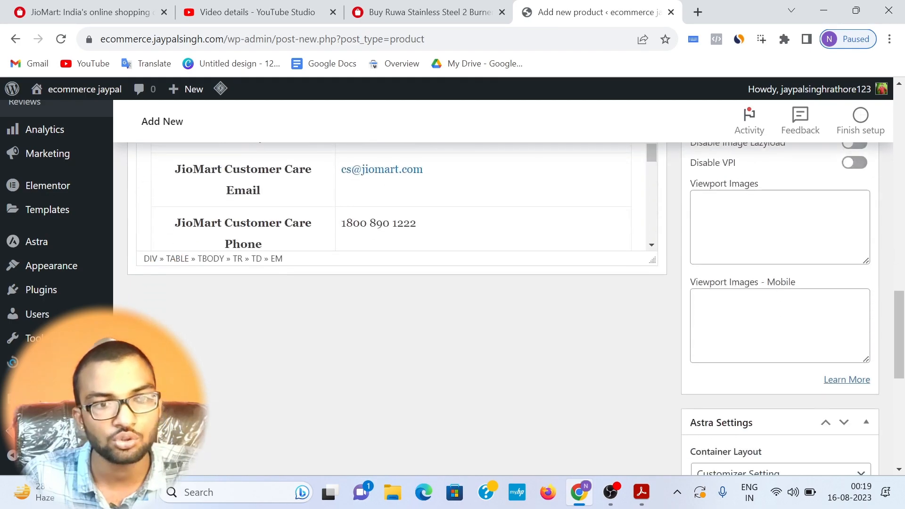
scroll(782, 317, down, 1)
scroll(782, 317, up, 3)
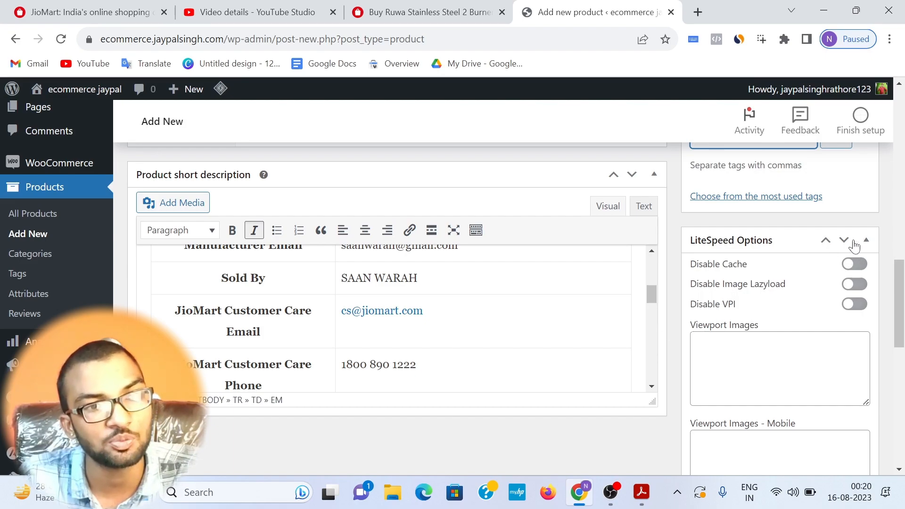
scroll(837, 243, down, 7)
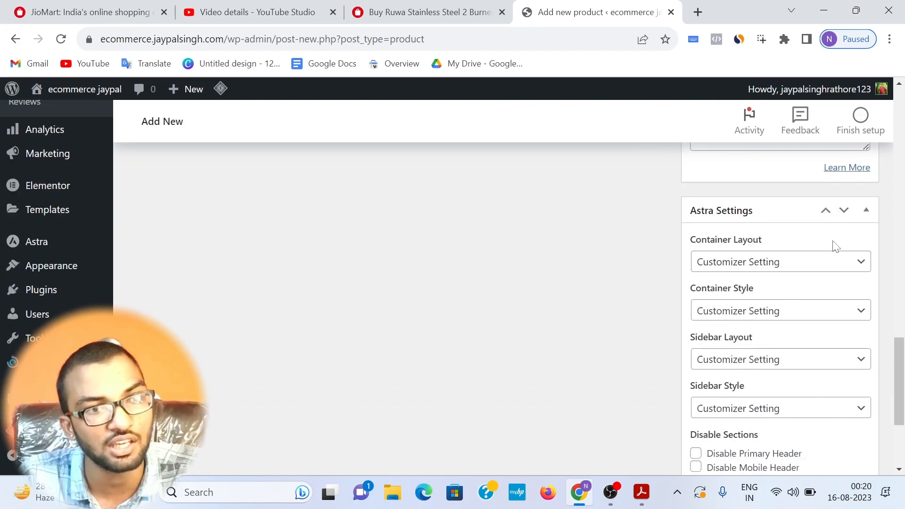
click(826, 212)
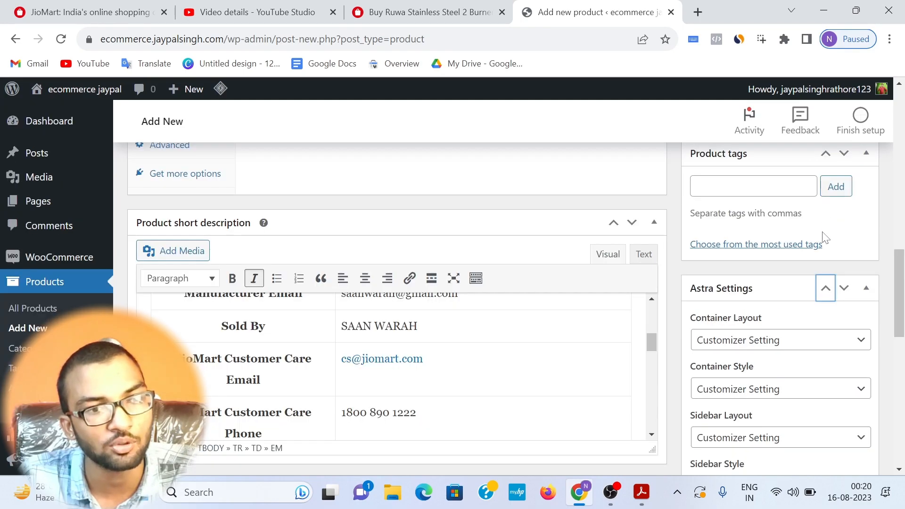
click(825, 285)
scroll(716, 322, up, 8)
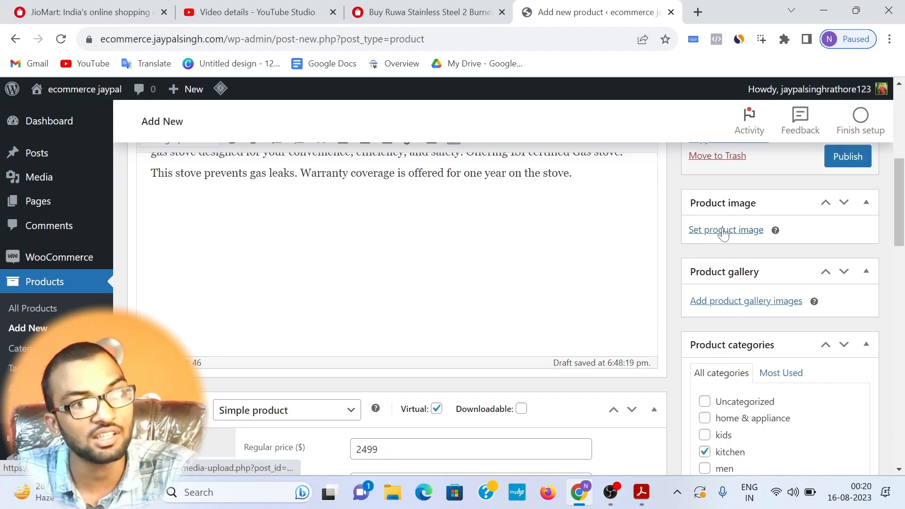
Step: Save the main gas stove photo from JioMart into the Axis folder inside the Desktop's editing folder
click(410, 13)
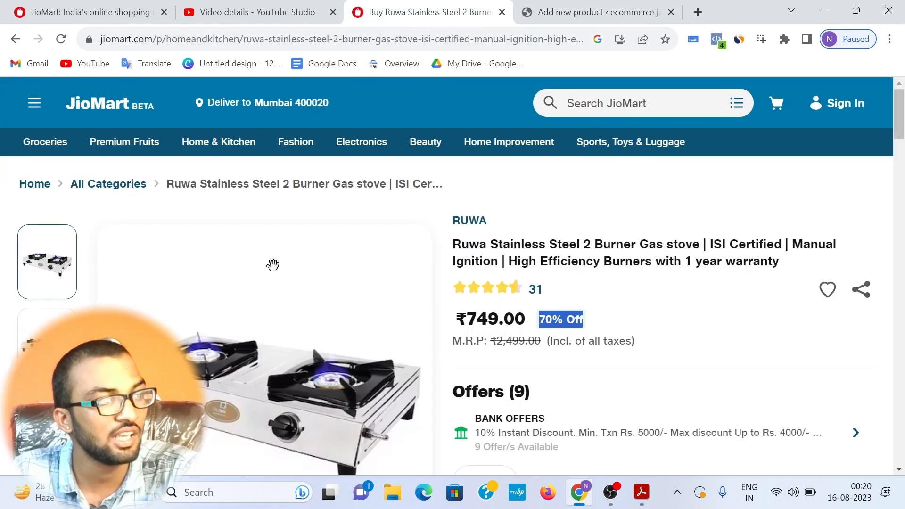
scroll(276, 266, down, 2)
right_click(278, 267)
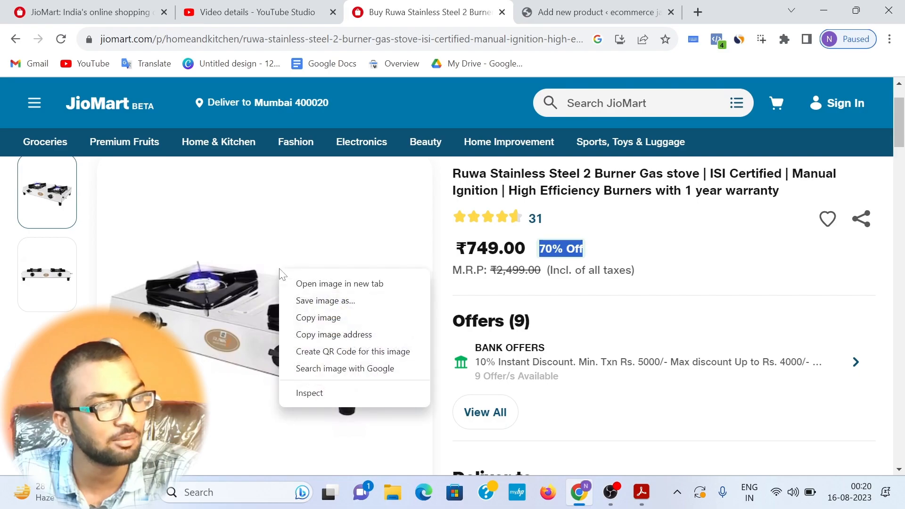
click(348, 303)
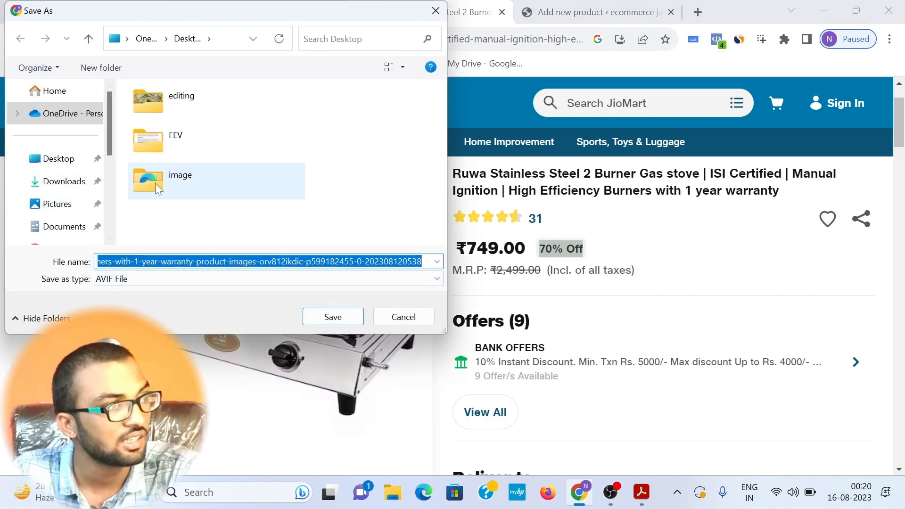
double_click(189, 112)
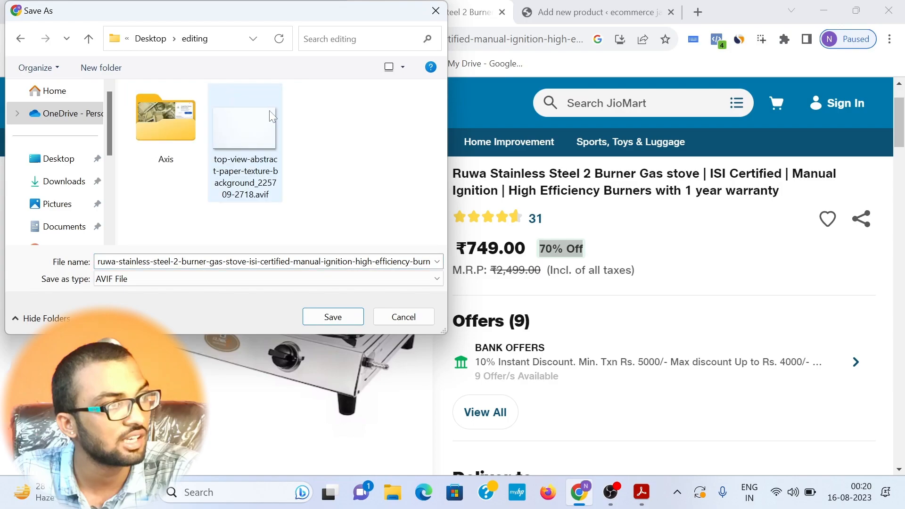
double_click(174, 123)
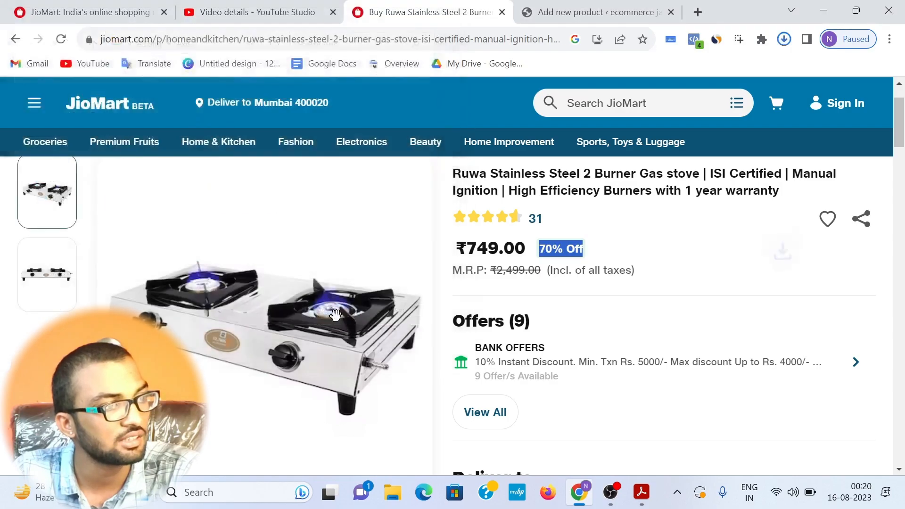
click(333, 317)
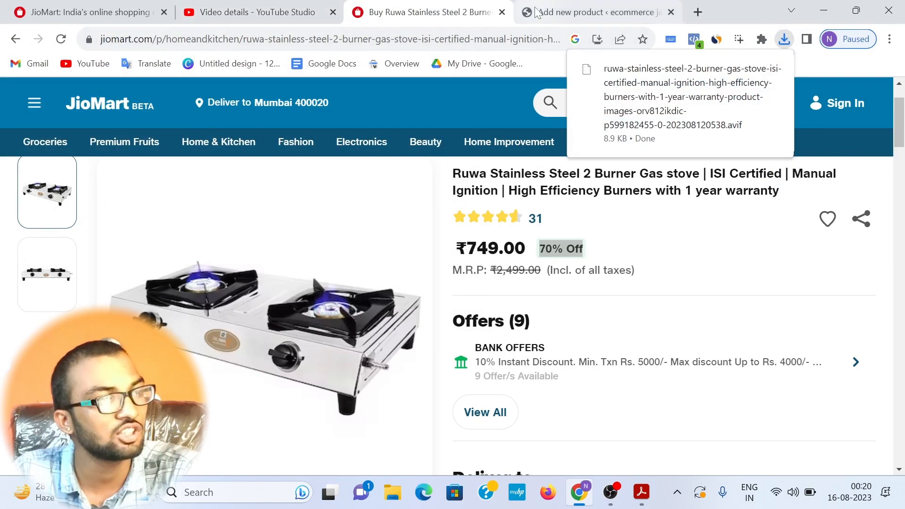
Step: Try to upload the saved stove photo from the editing > Axis folder as the product image
click(527, 19)
click(721, 231)
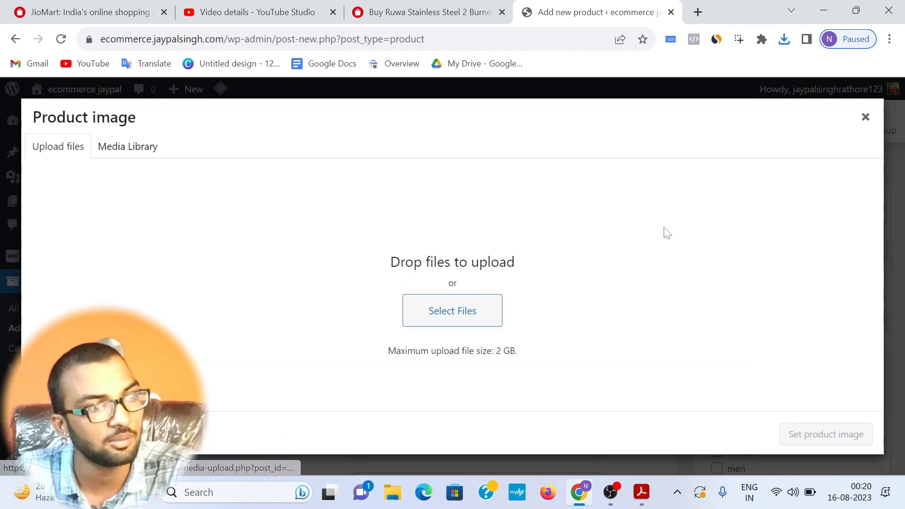
click(471, 310)
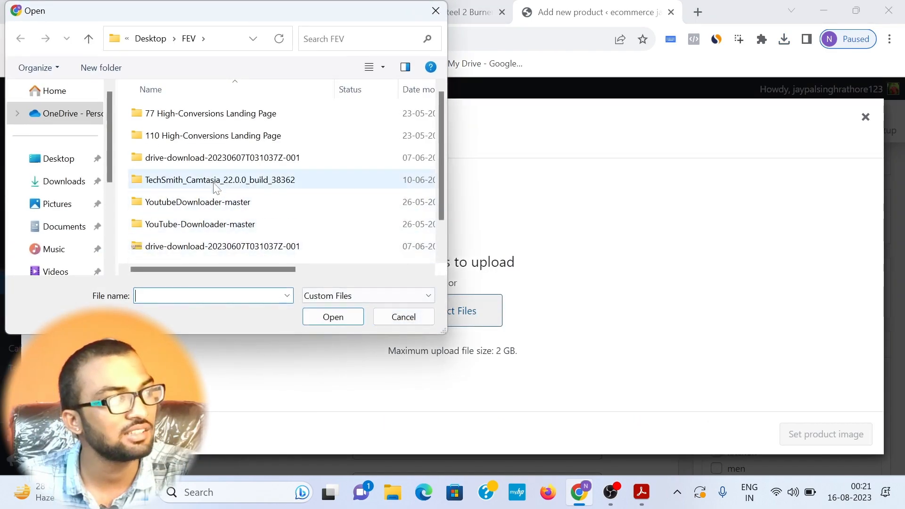
click(55, 160)
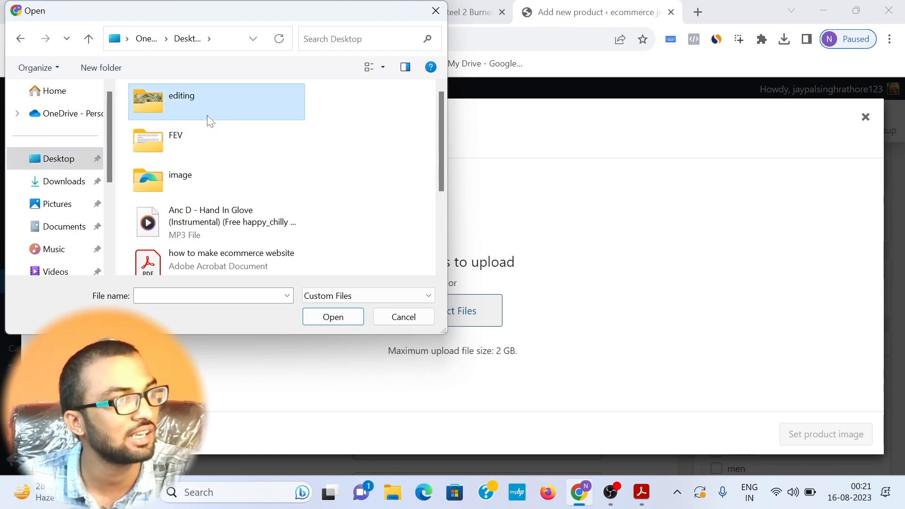
double_click(193, 113)
double_click(174, 114)
scroll(259, 198, down, 1)
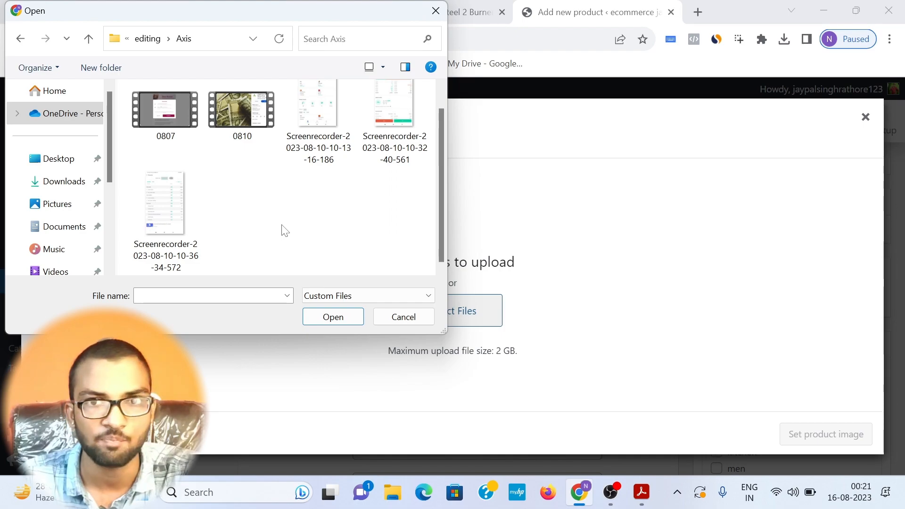
click(435, 11)
Step: Search Google for "webp converter" in a new tab and open CloudConvert's WEBP Converter
click(697, 12)
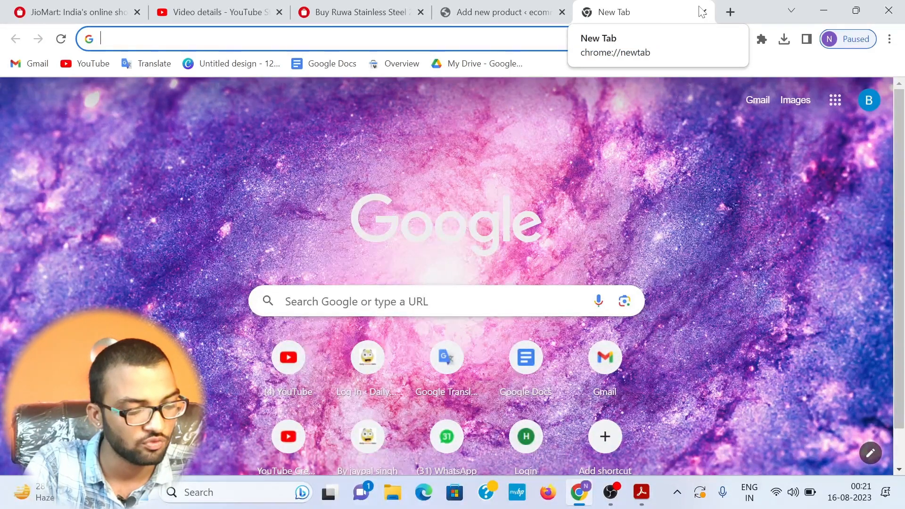
text(pn)
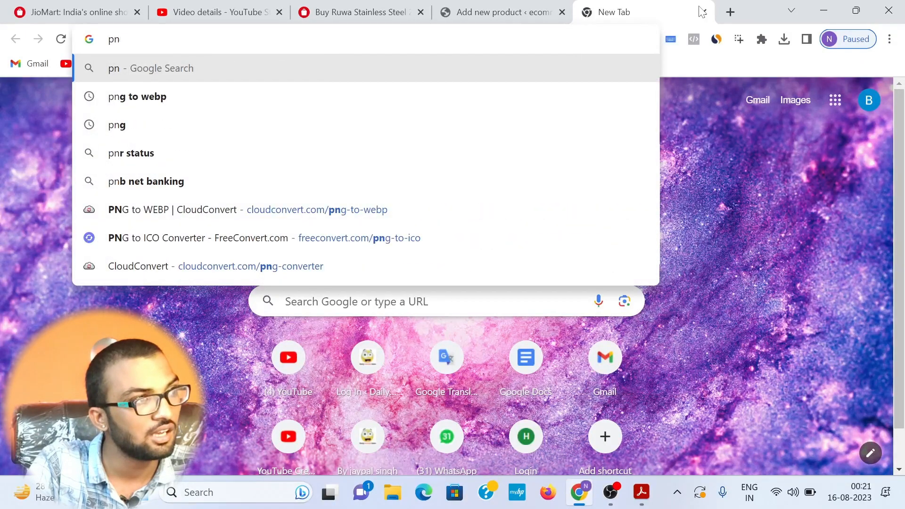
key(BackSpace)
key(BackSpace)
text(webp)
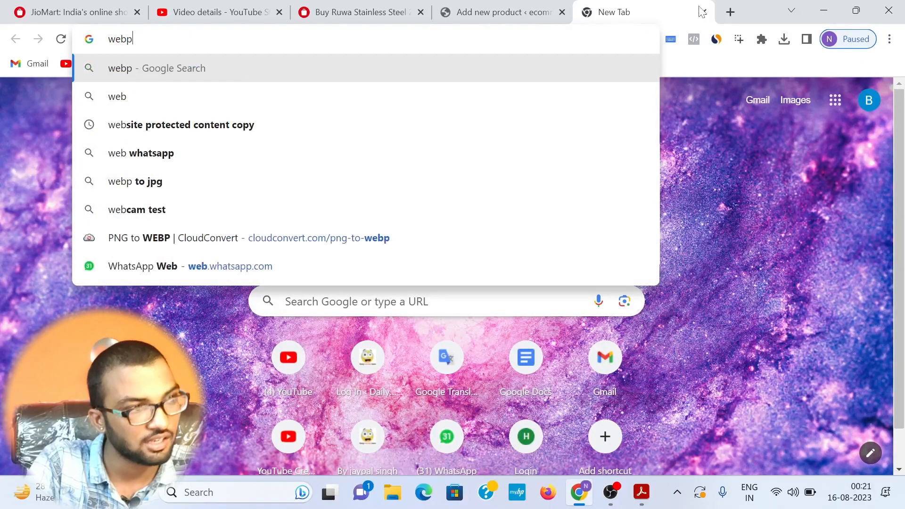
text( con)
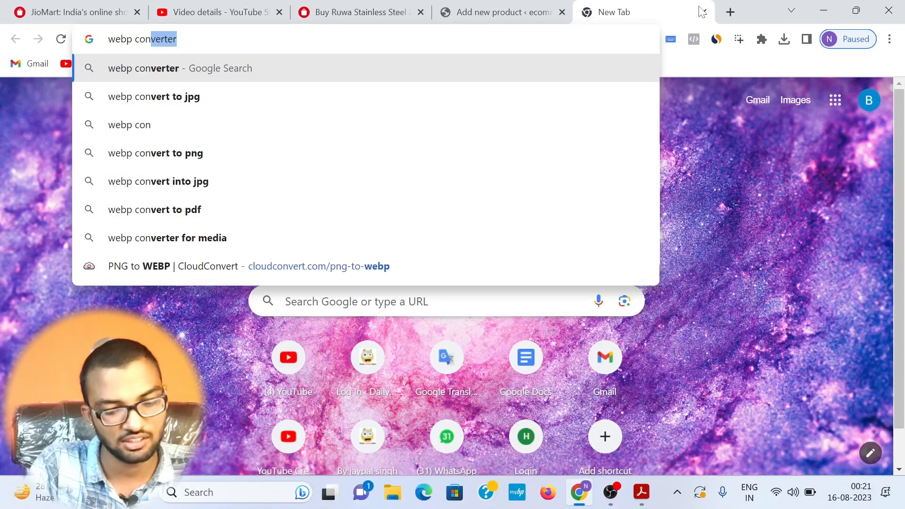
key(Return)
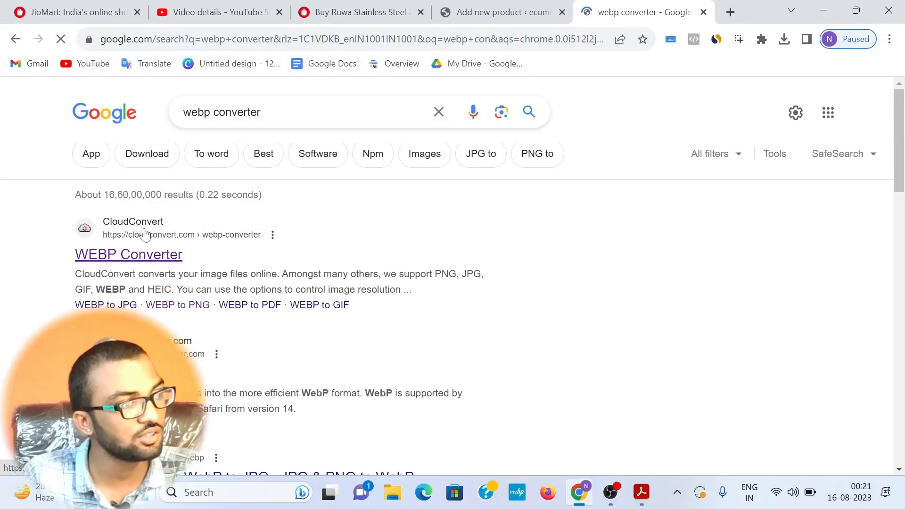
click(144, 235)
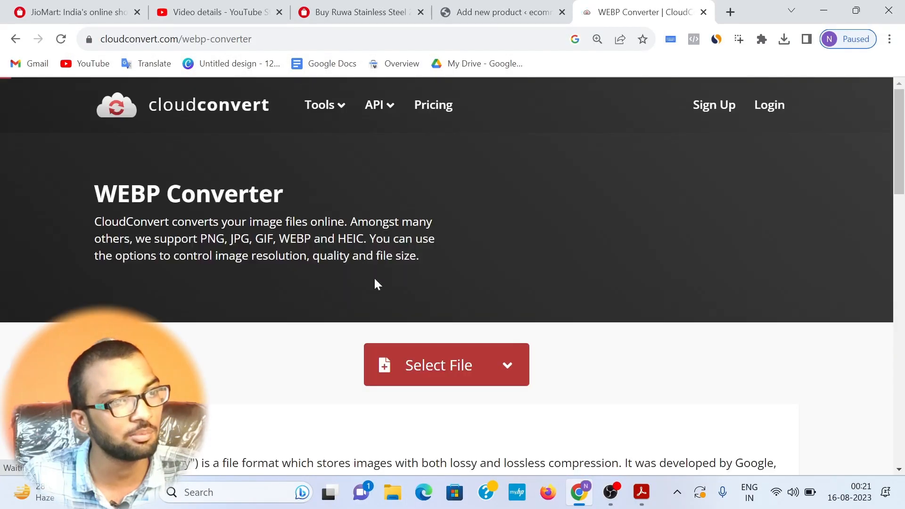
Step: Load the saved Ruwa gas stove photo from the Desktop's editing > Axis folder into the converter
click(446, 359)
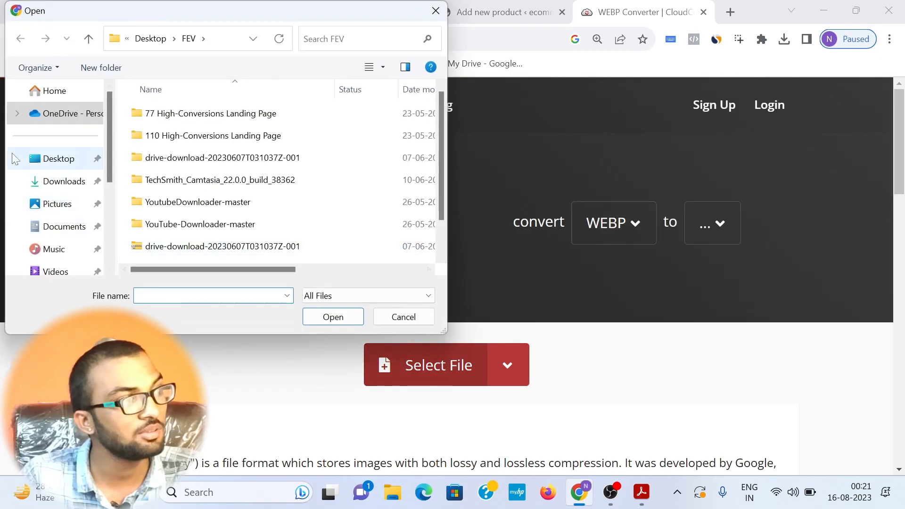
click(13, 156)
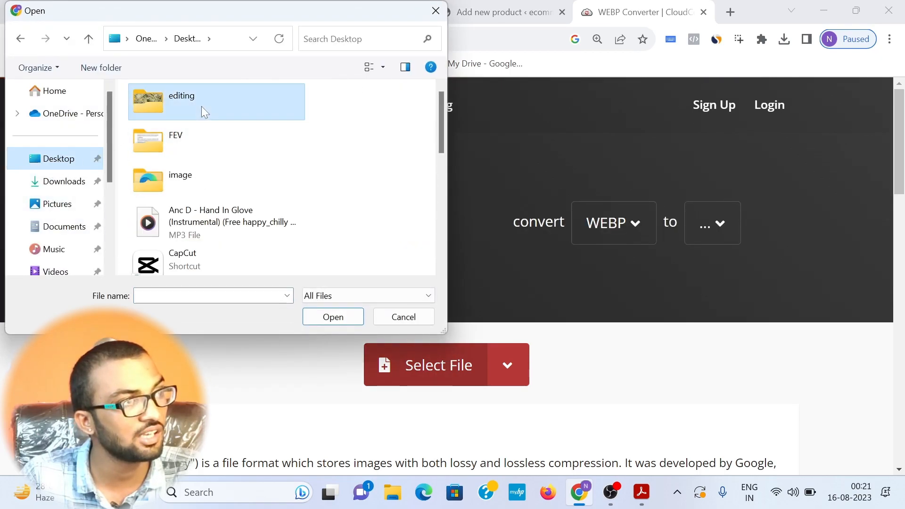
double_click(189, 103)
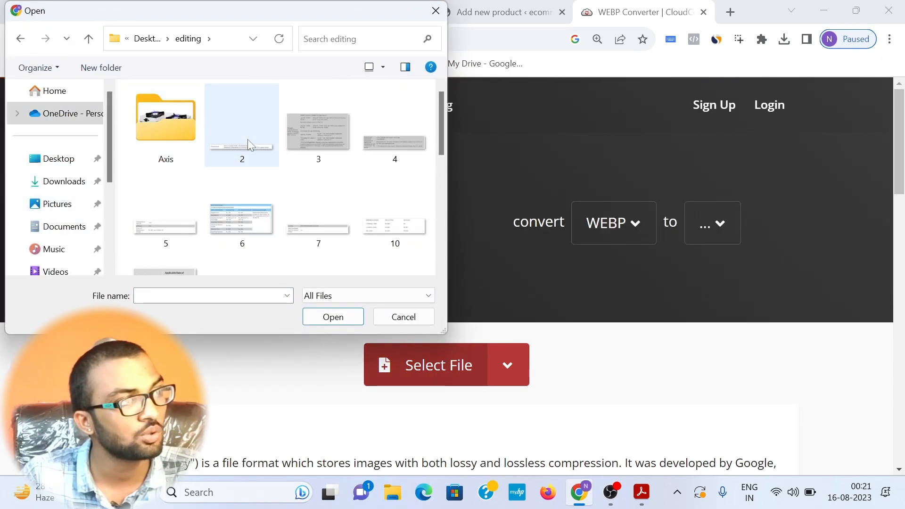
double_click(179, 134)
double_click(315, 132)
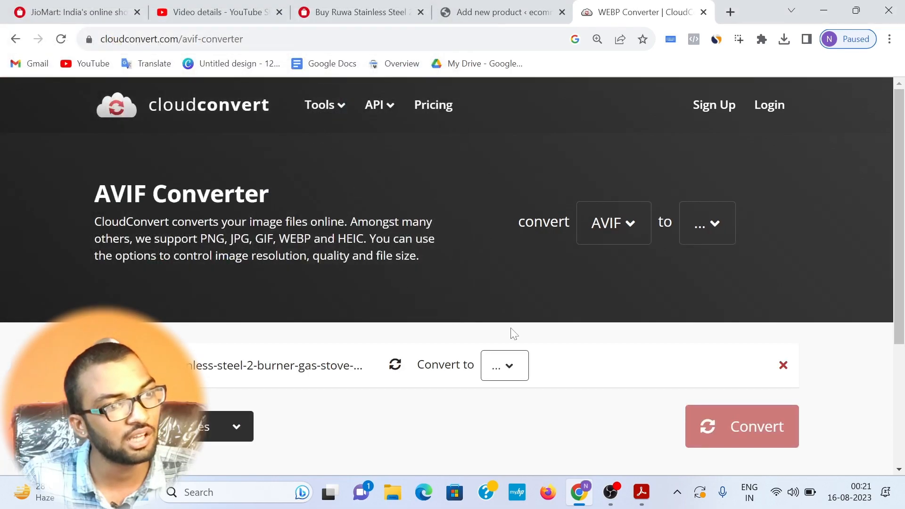
Step: Convert the stove photo from AVIF to WEBP and download the converted file
click(507, 367)
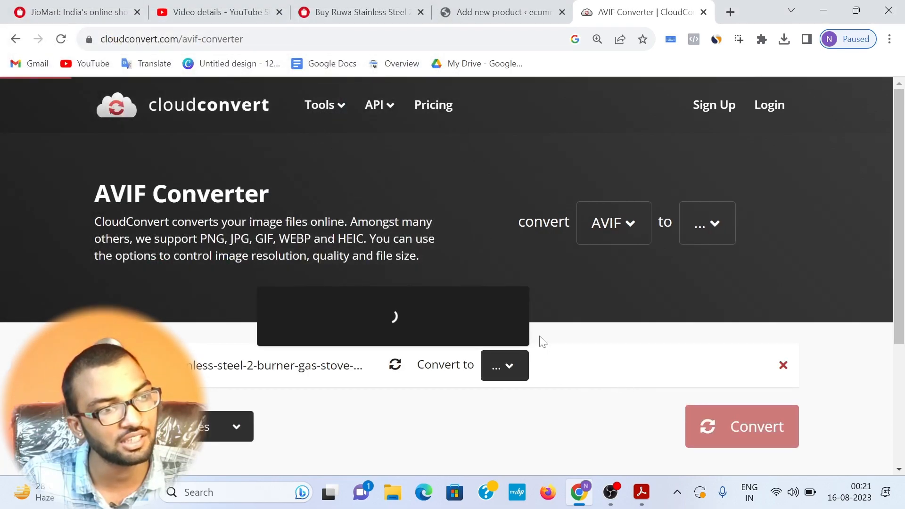
scroll(377, 387, down, 1)
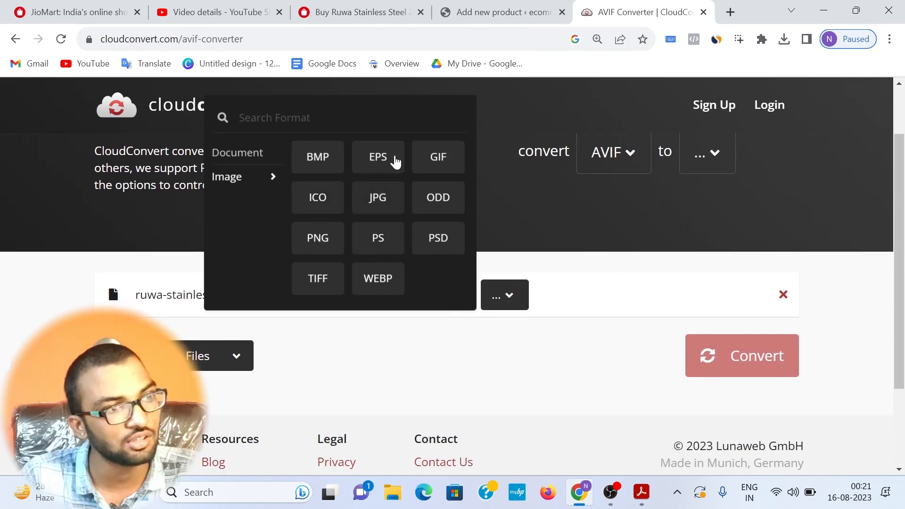
click(382, 278)
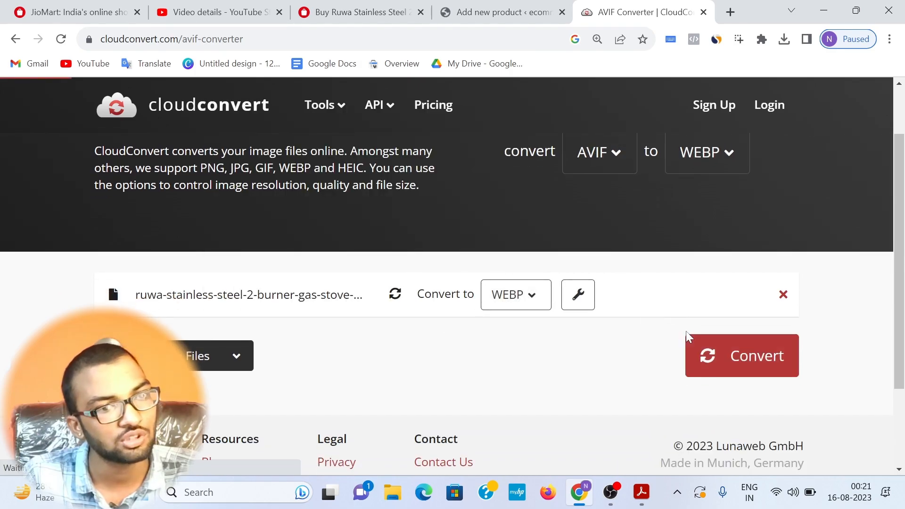
click(763, 367)
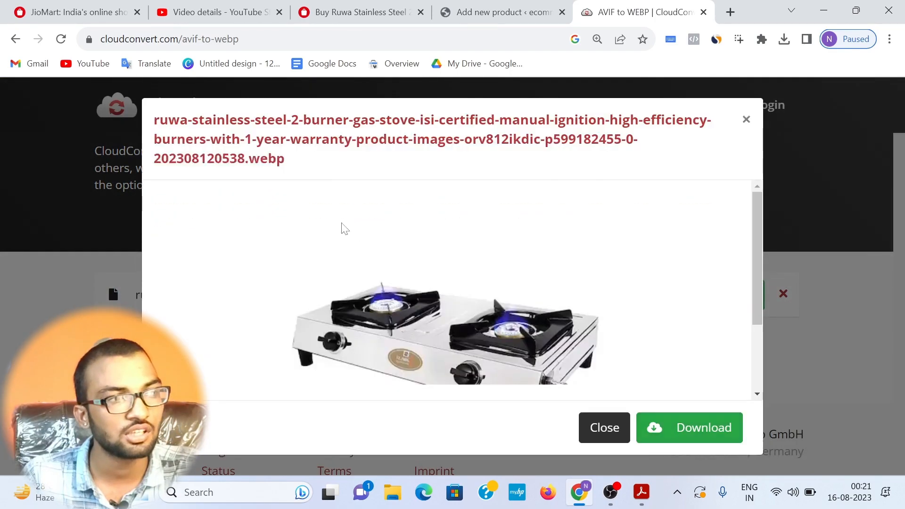
click(689, 421)
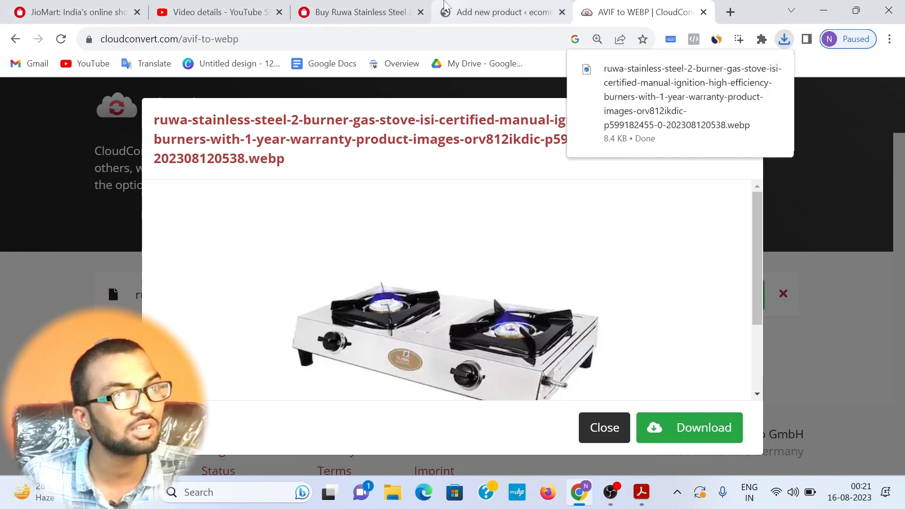
Step: Upload the converted stove WEBP from Downloads in the WordPress product editor and set it as the product image
click(476, 12)
click(455, 316)
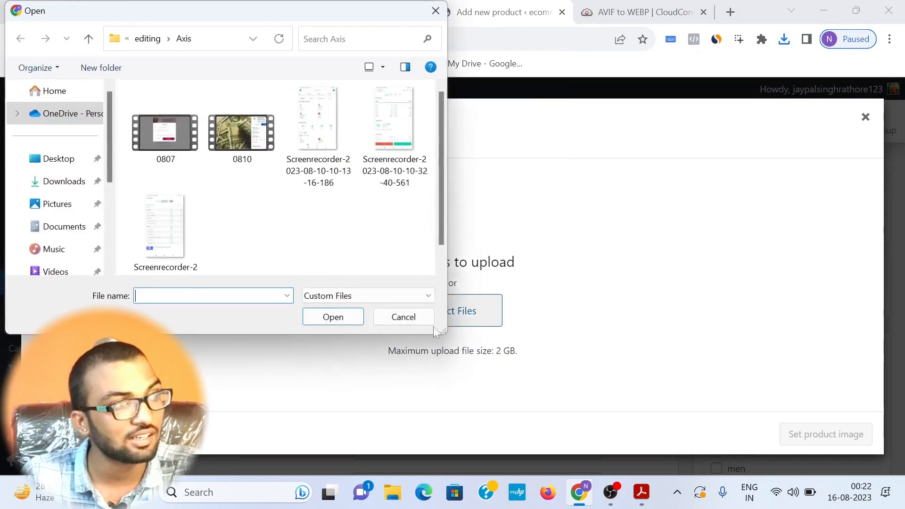
scroll(62, 184, down, 1)
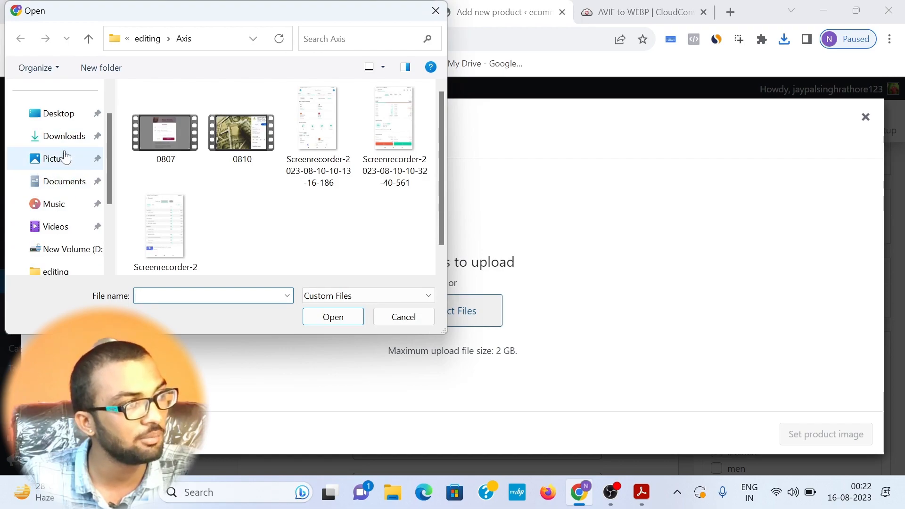
click(93, 135)
double_click(188, 129)
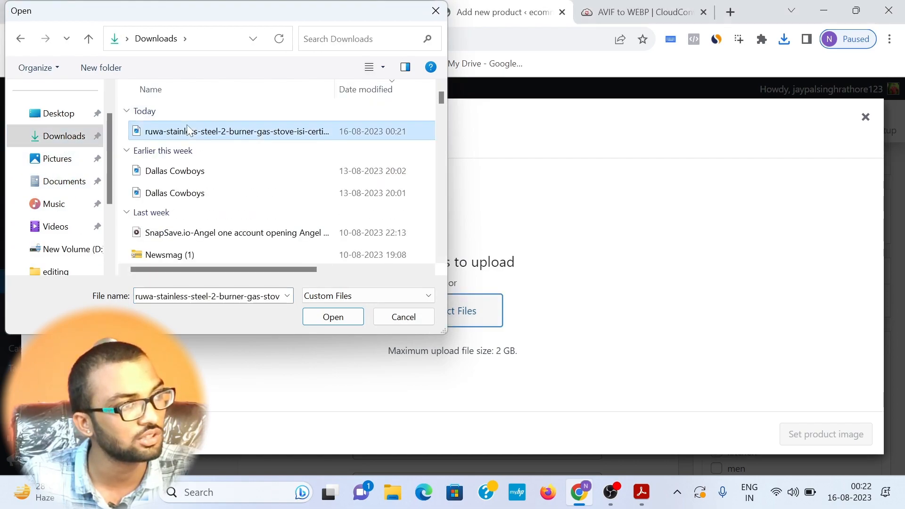
scroll(838, 323, down, 3)
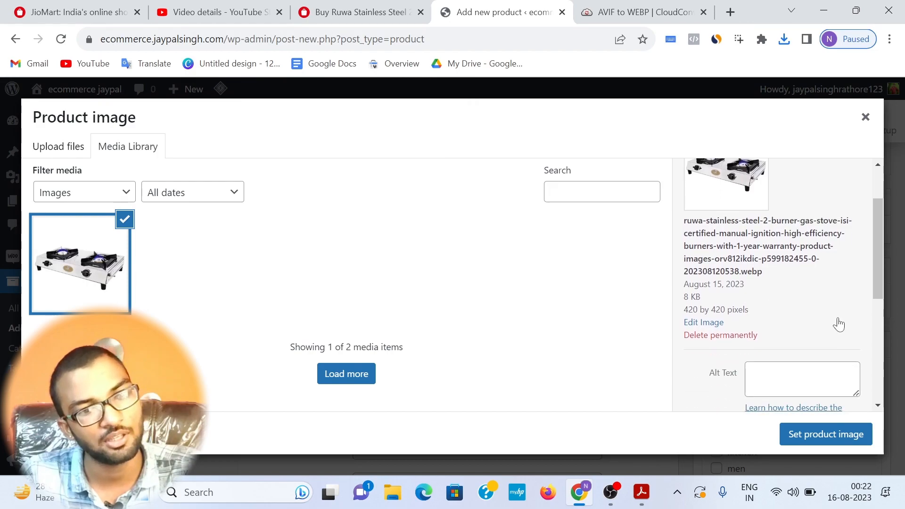
click(827, 433)
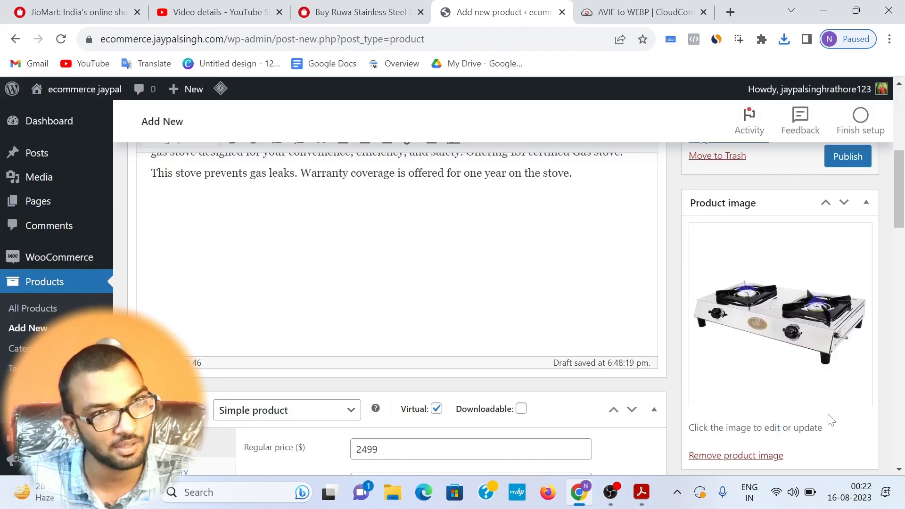
Step: Publish the Ruwa gas stove product and open its store page in a new tab
scroll(784, 328, up, 5)
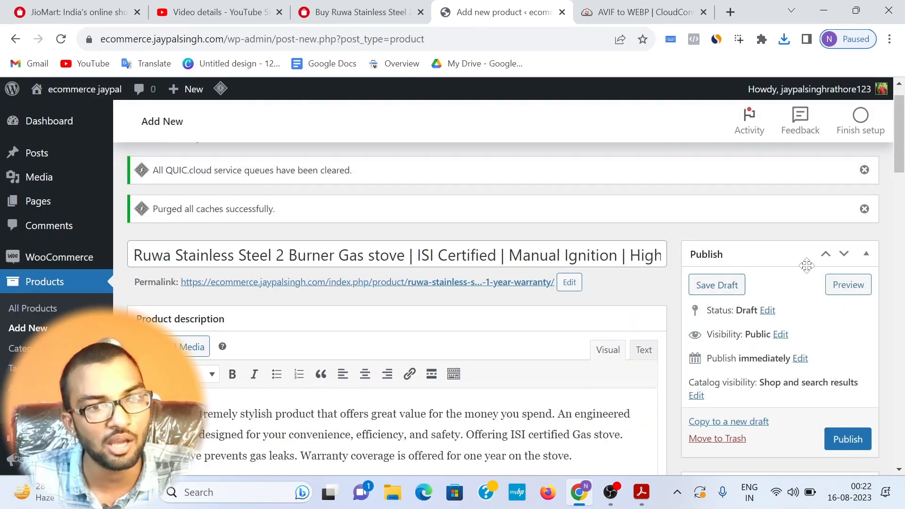
click(852, 438)
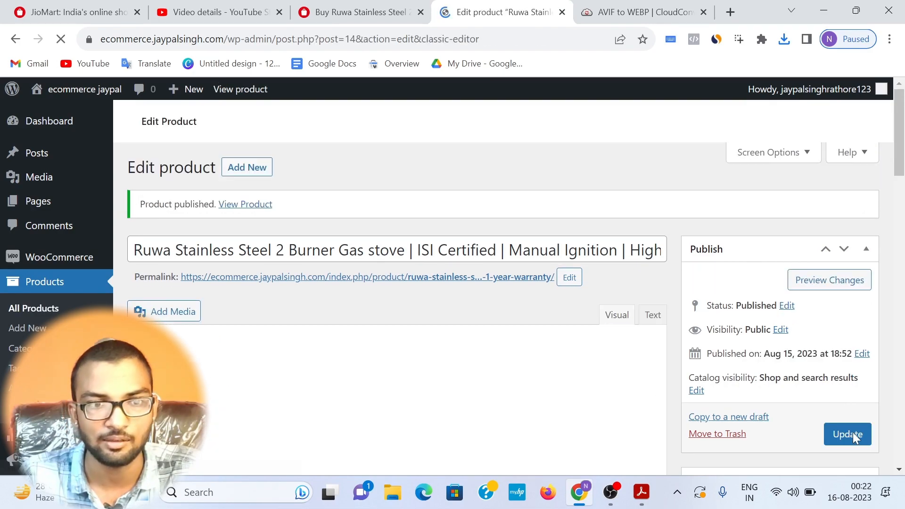
right_click(242, 234)
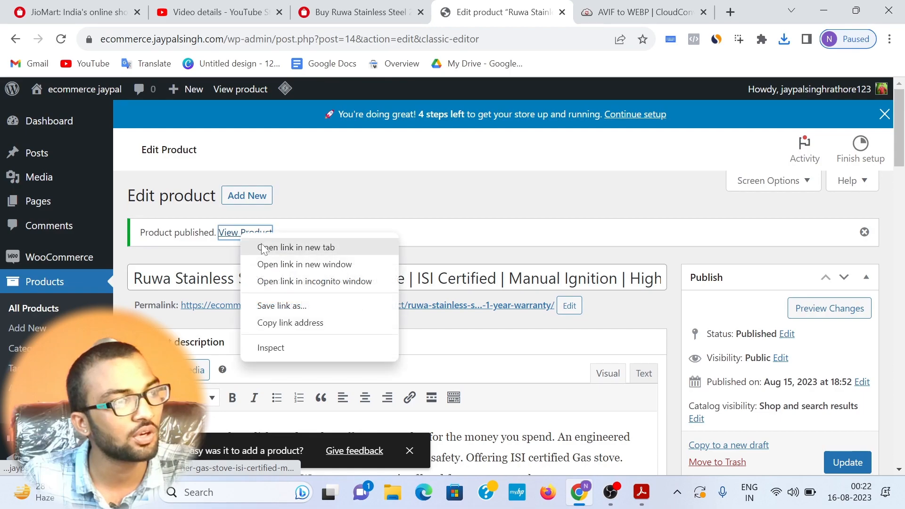
click(263, 248)
click(533, 12)
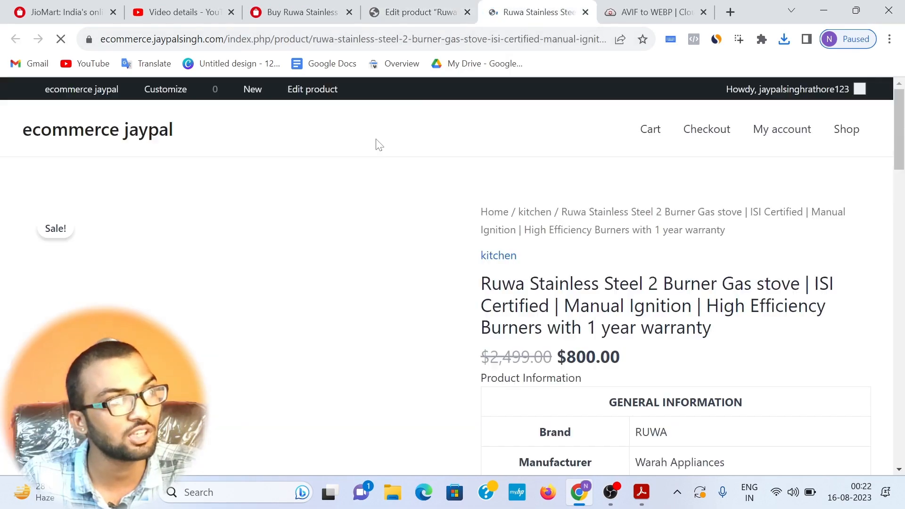
Step: Compare the published stove page's image, price and information tables with the original JioMart listing
scroll(372, 184, down, 2)
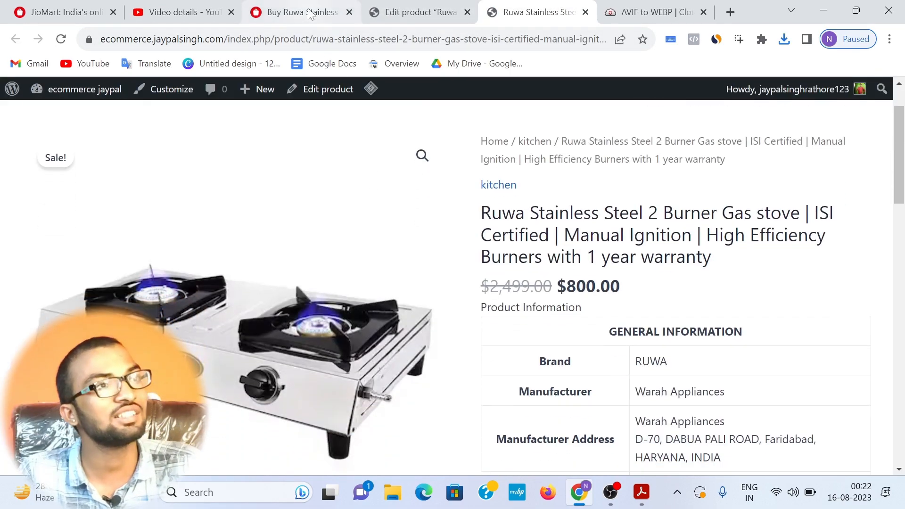
click(310, 13)
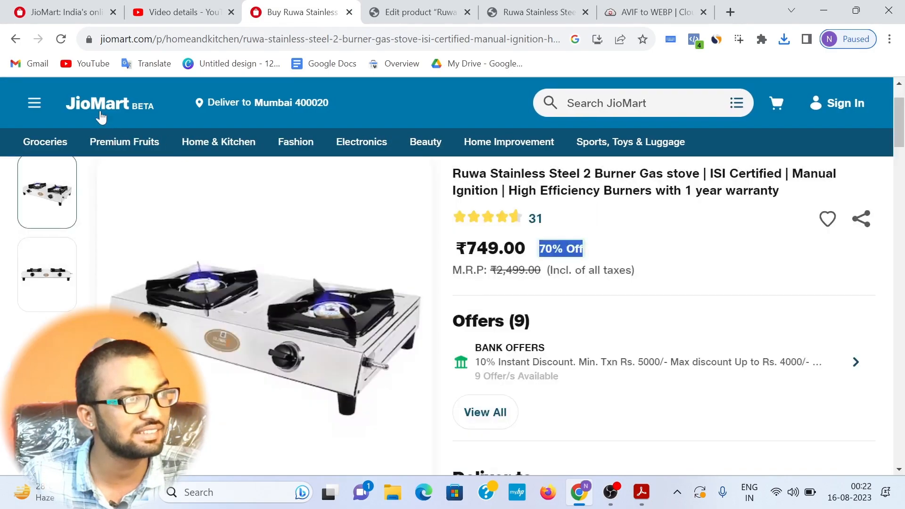
scroll(565, 321, down, 10)
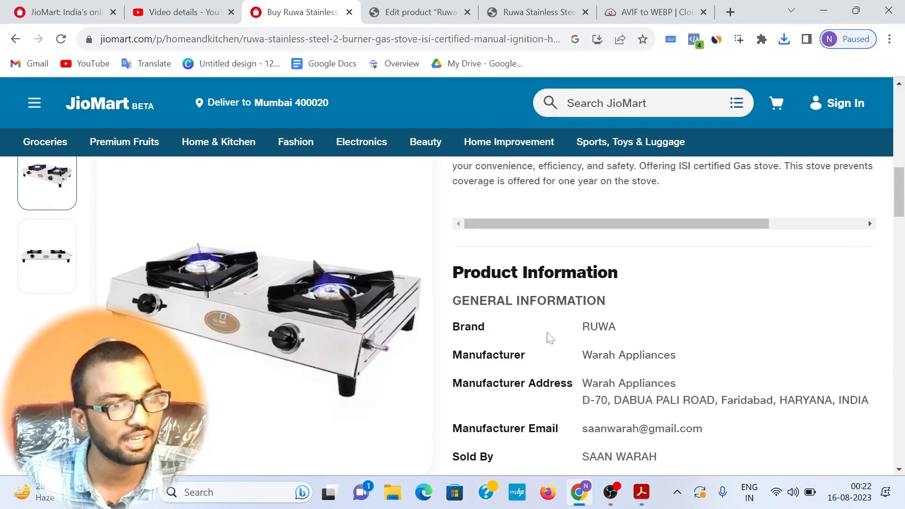
scroll(549, 337, down, 15)
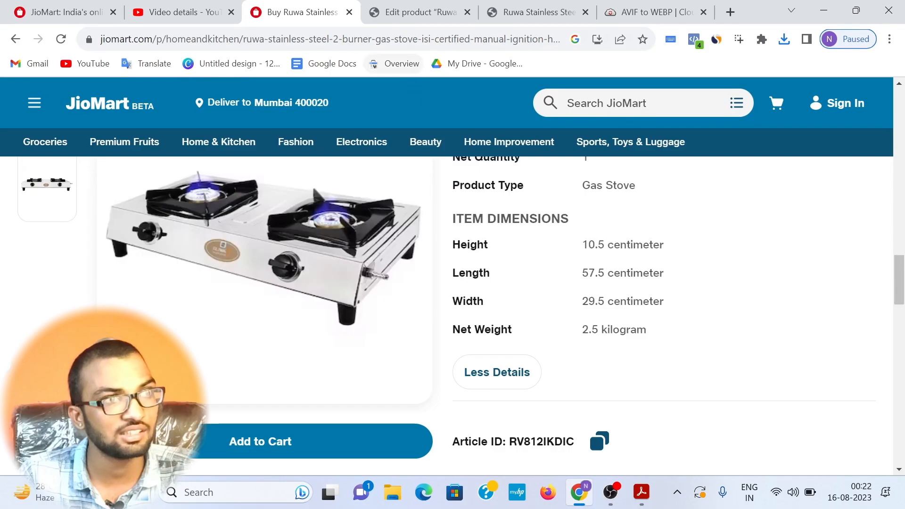
click(411, 15)
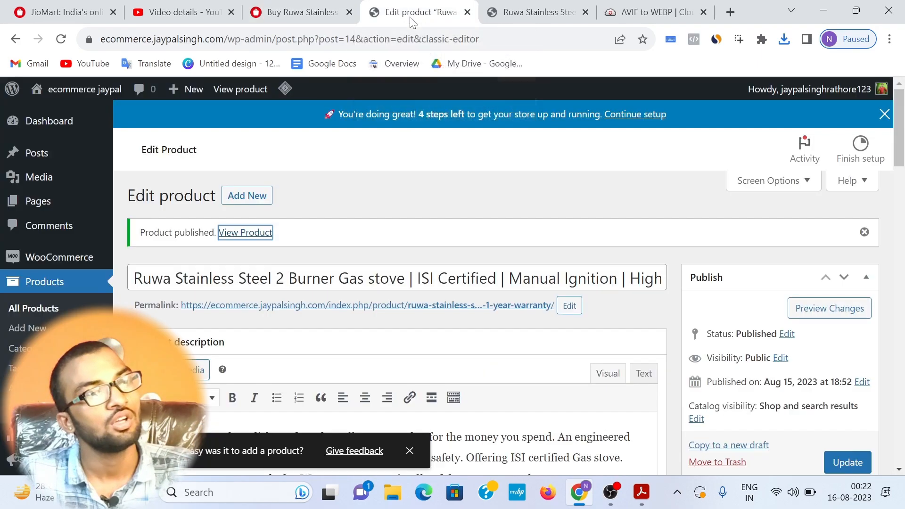
click(533, 12)
double_click(679, 278)
scroll(707, 278, down, 15)
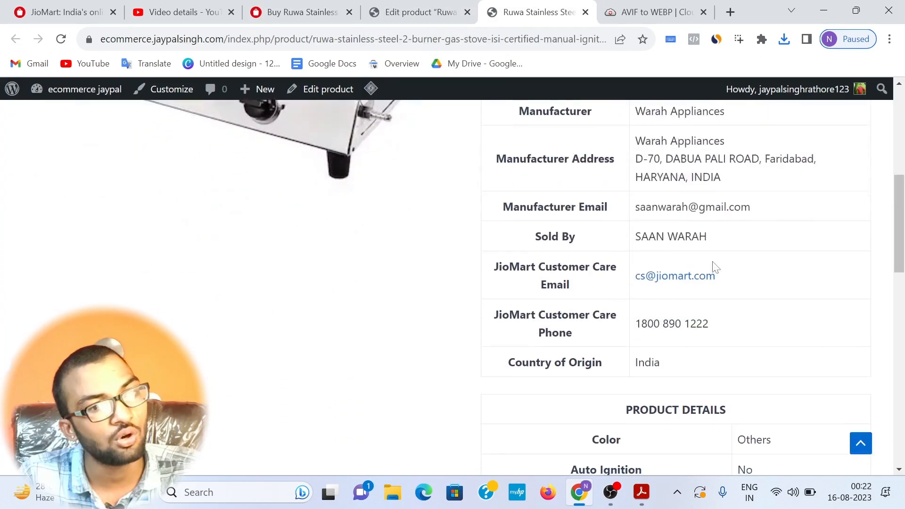
scroll(684, 255, down, 5)
scroll(612, 273, up, 3)
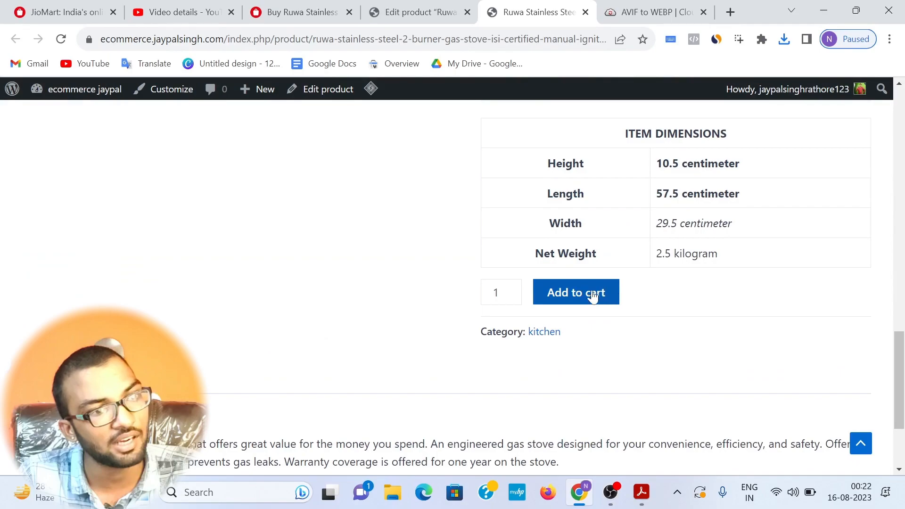
Step: Add one Ruwa gas stove to the cart and look through the product page again
click(568, 294)
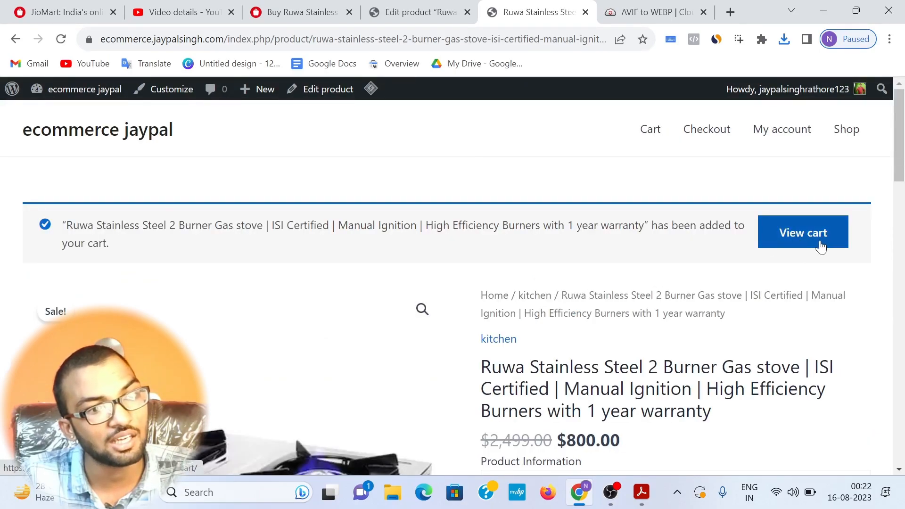
scroll(816, 241, down, 6)
scroll(825, 244, down, 10)
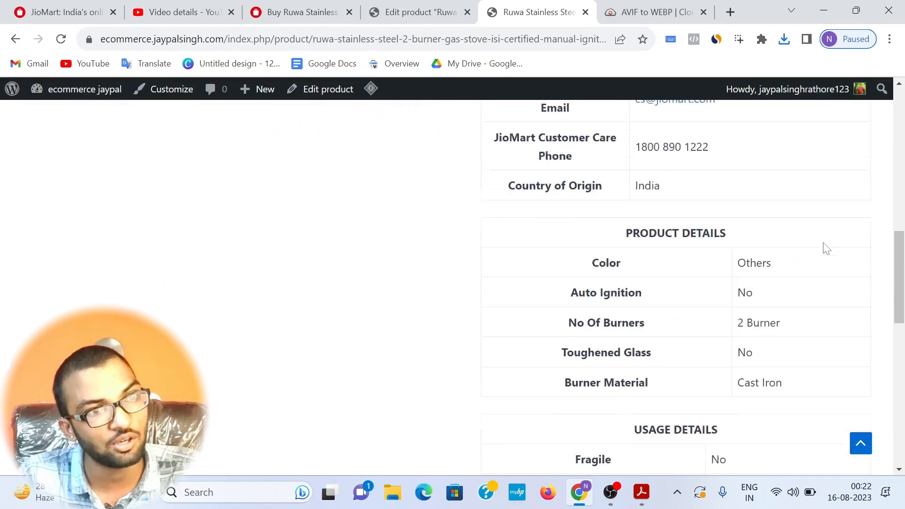
scroll(760, 277, down, 5)
scroll(668, 236, up, 20)
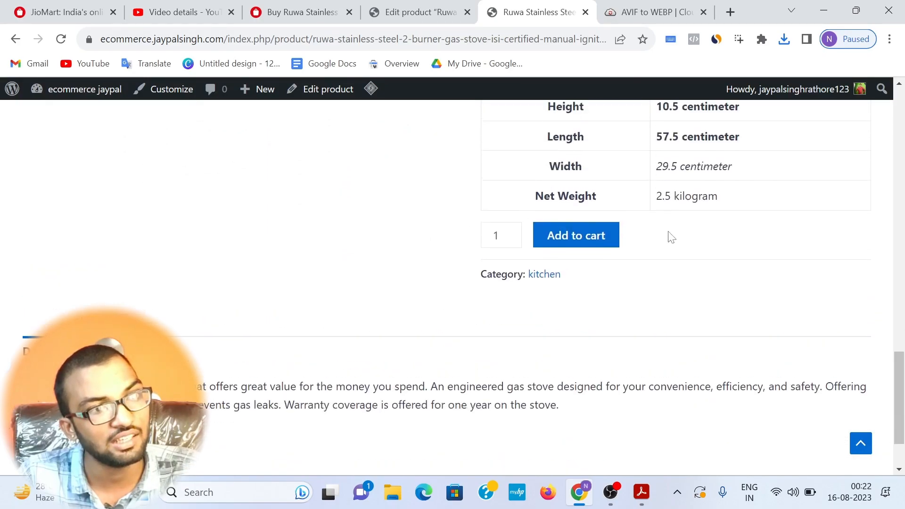
scroll(703, 160, up, 2)
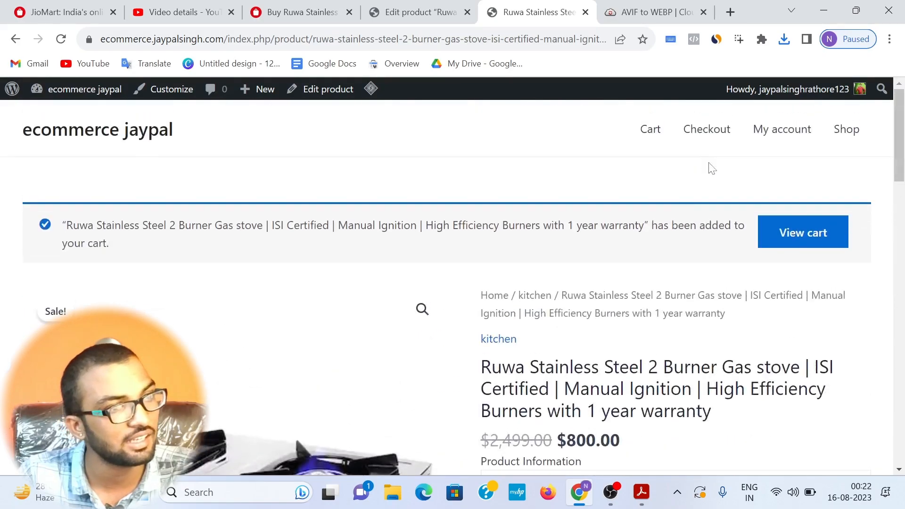
Step: Open the cart and check the stove's subtotal and total in the cart totals
click(798, 237)
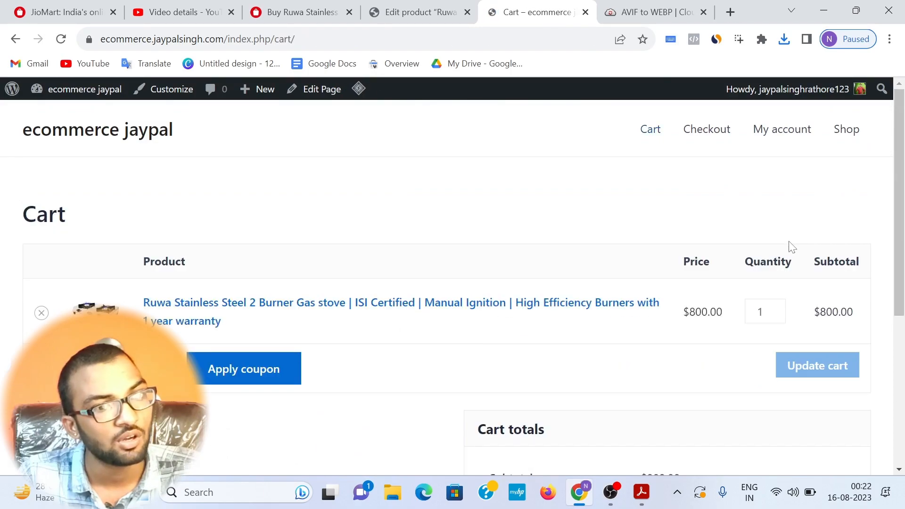
scroll(754, 255, down, 4)
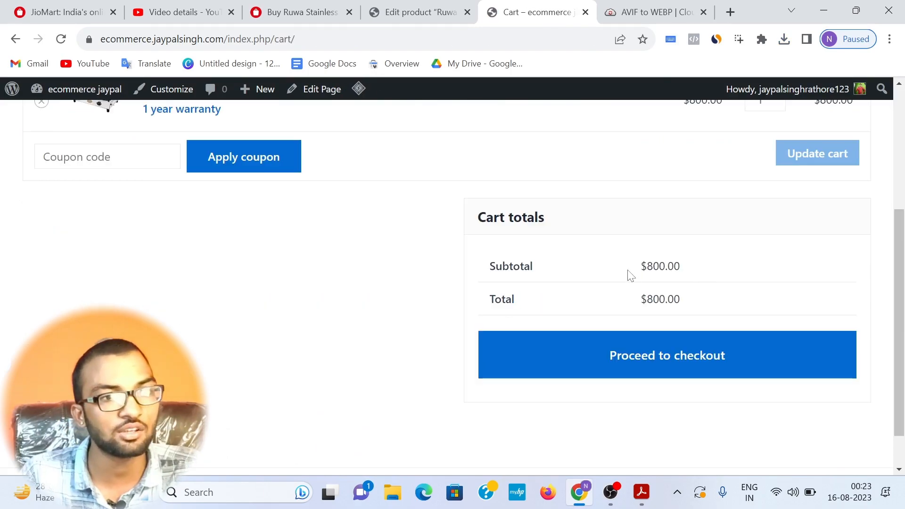
drag(630, 275, 685, 285)
drag(630, 300, 704, 300)
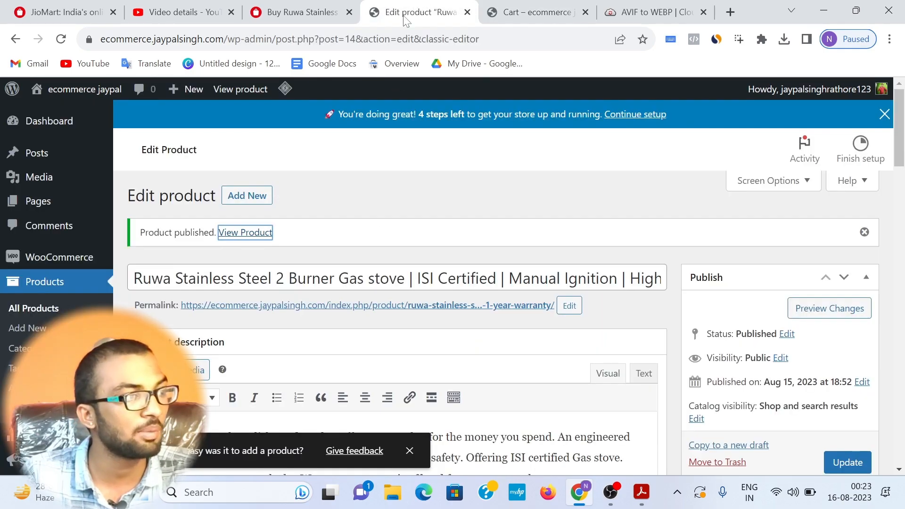
Step: Open the WooCommerce general settings and go to the currency options
scroll(56, 259, down, 2)
mouse_move(55, 199)
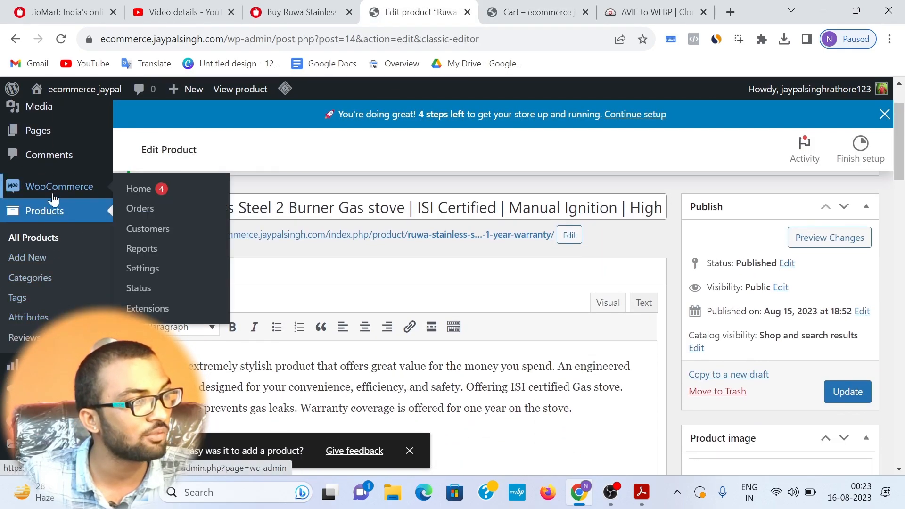
click(142, 265)
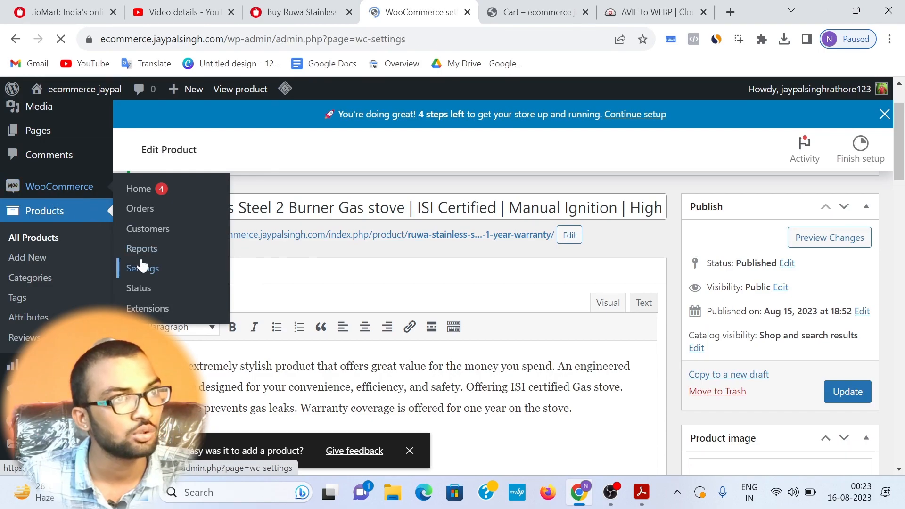
scroll(407, 258, down, 5)
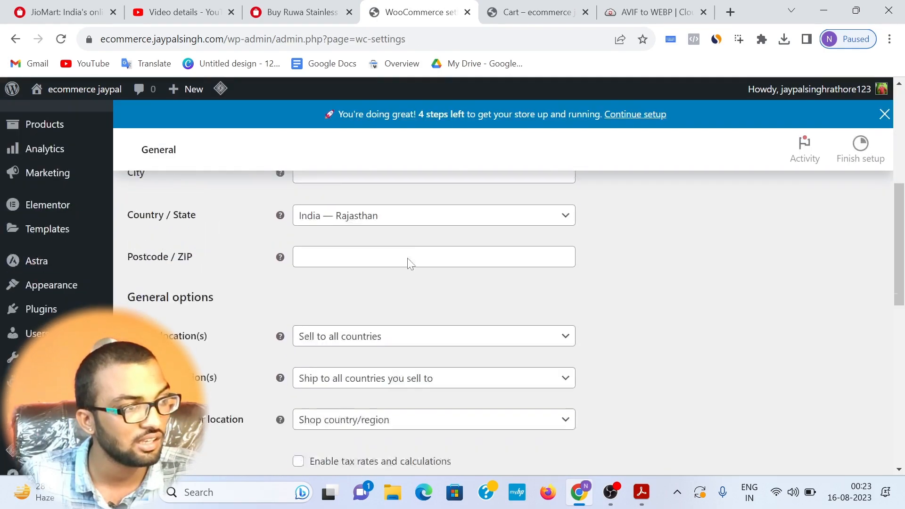
scroll(409, 255, down, 10)
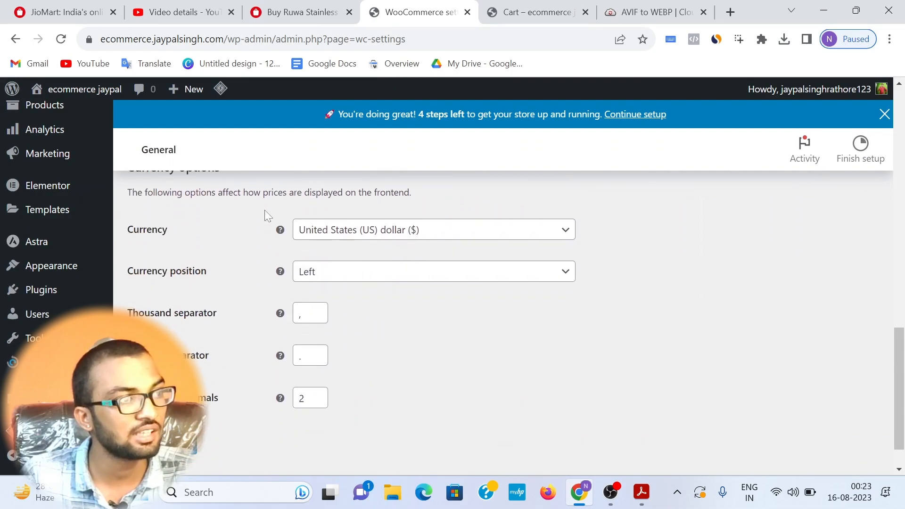
Step: Set the store currency to Indian rupee (₹) and save the general settings
double_click(129, 228)
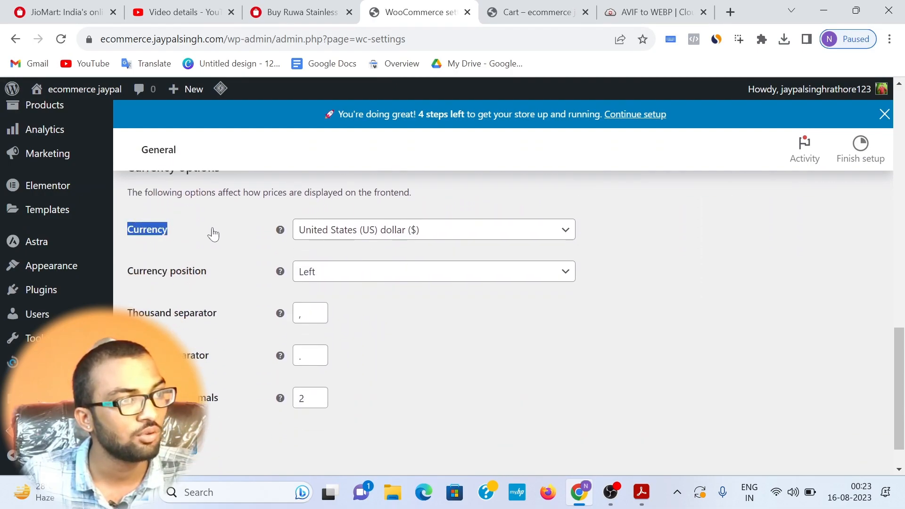
click(340, 229)
text(inr)
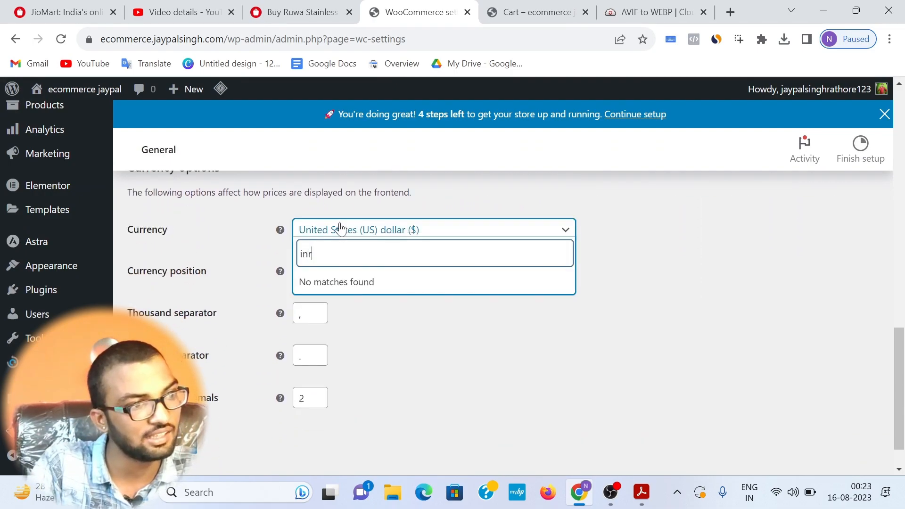
key(BackSpace)
key(BackSpace)
key(BackSpace)
text(indin)
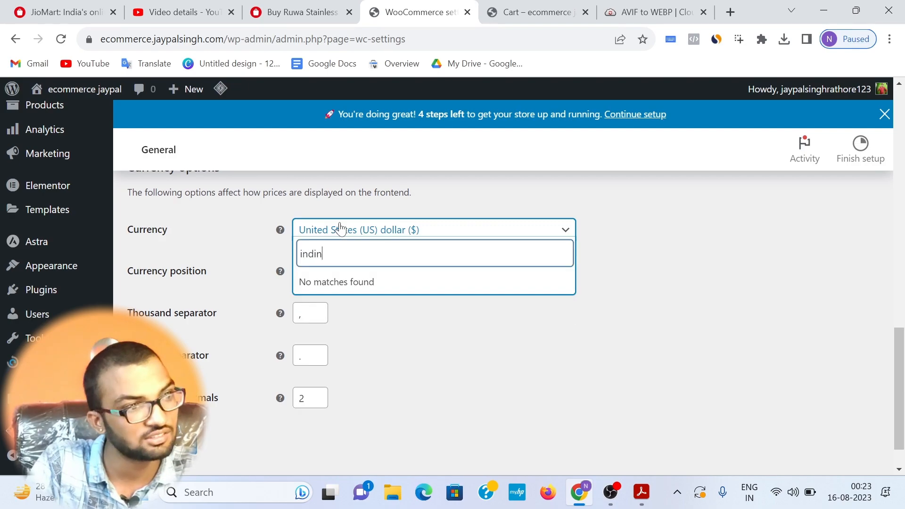
key(BackSpace)
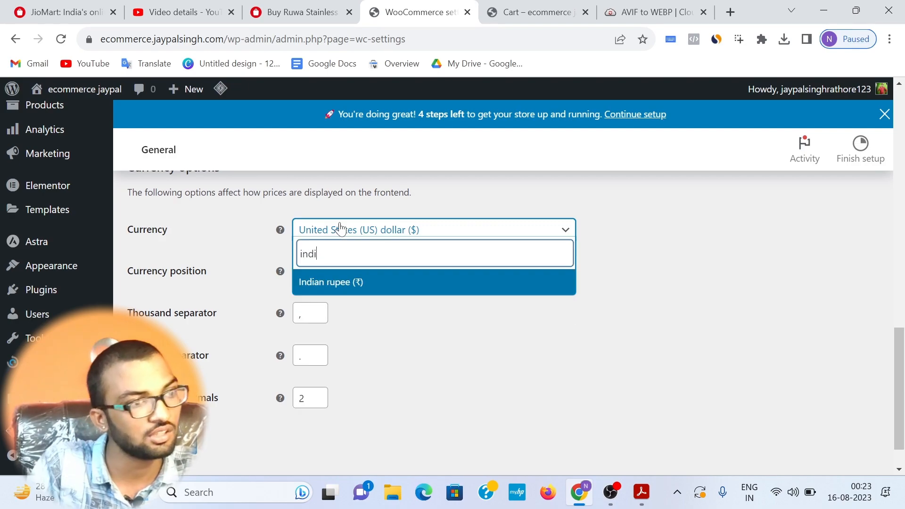
click(329, 281)
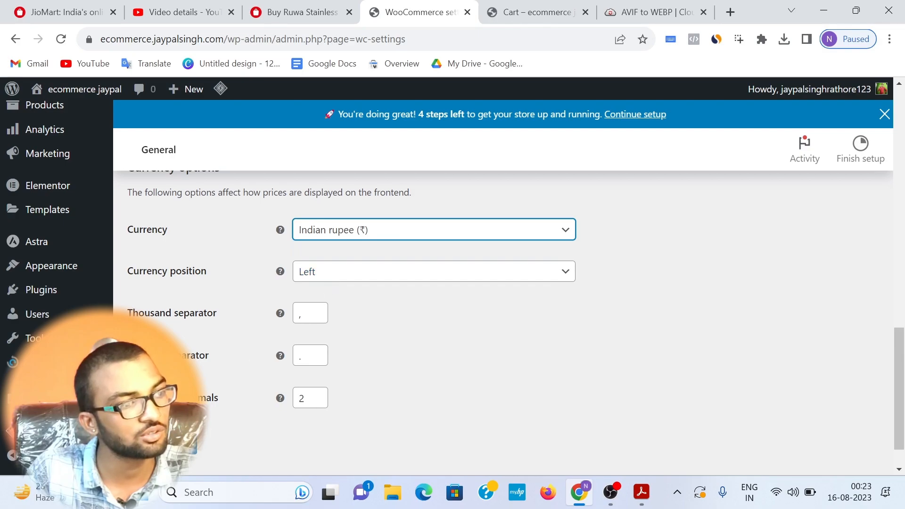
click(165, 444)
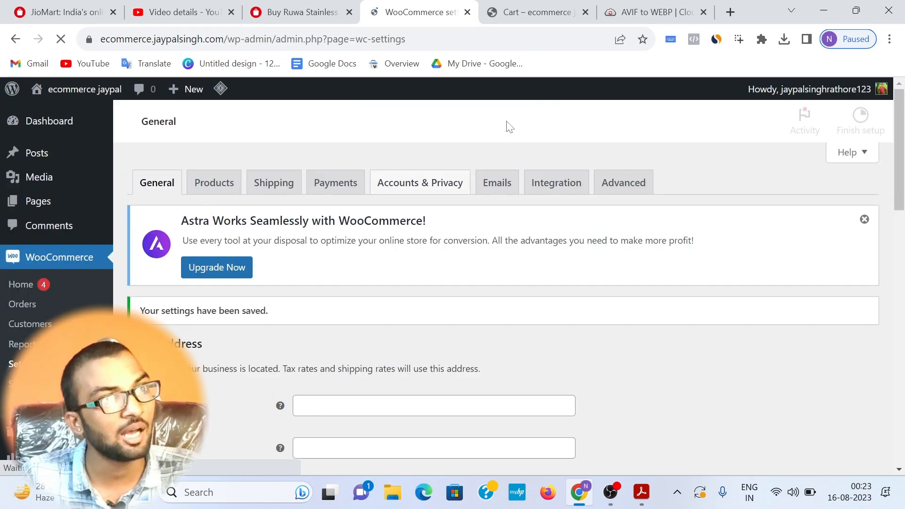
Step: Reload the cart page and check the currency of the subtotal and total in the cart totals
click(528, 12)
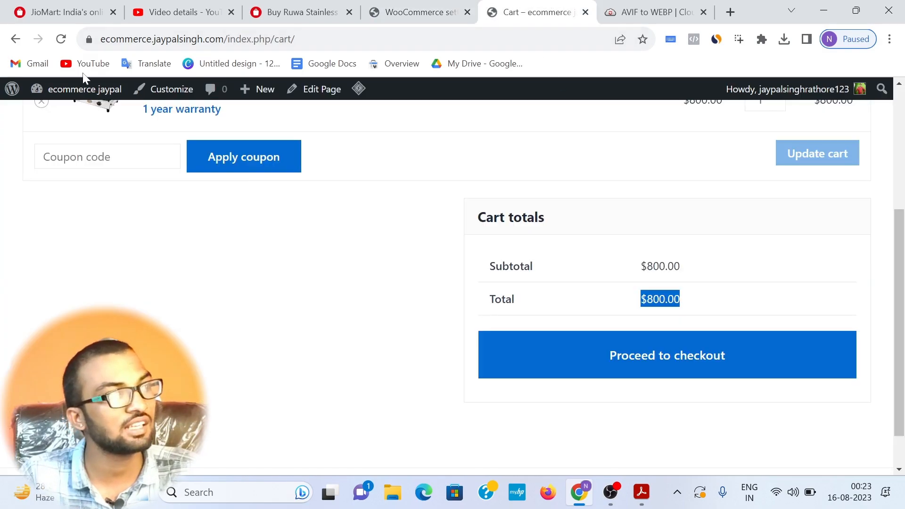
click(61, 39)
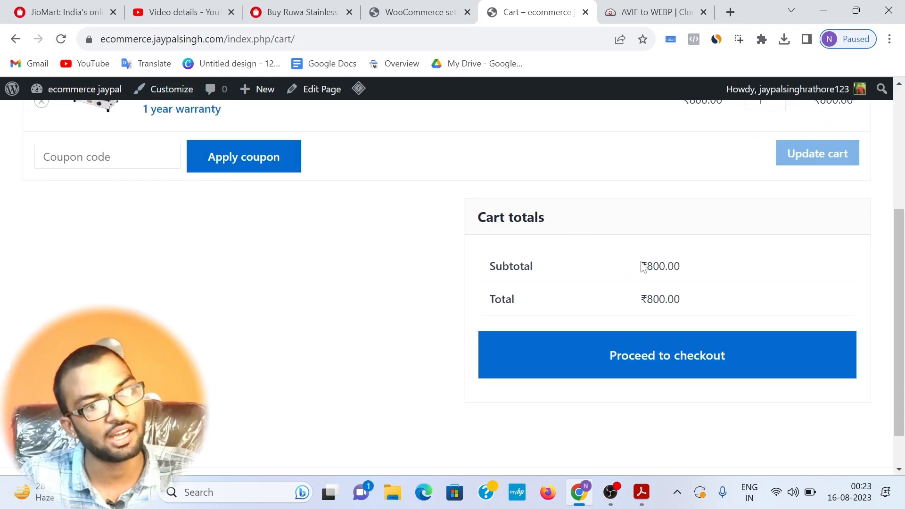
drag(641, 267, 725, 263)
drag(640, 300, 726, 299)
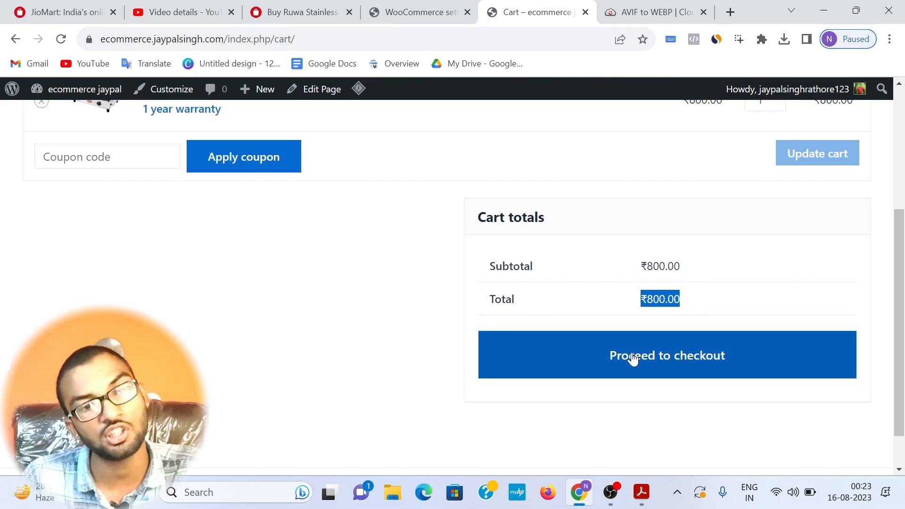
Step: Proceed to checkout and look over the name and company fields in the billing details
click(689, 361)
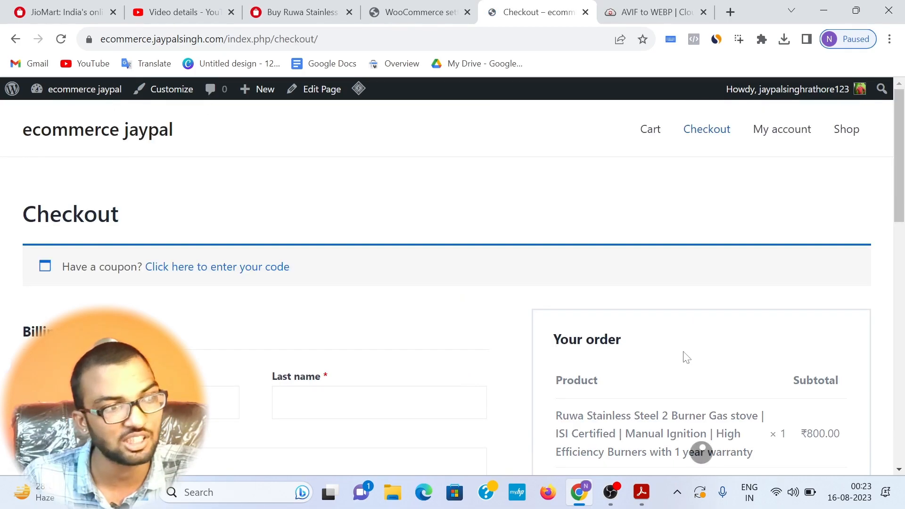
scroll(239, 269, down, 1)
click(136, 332)
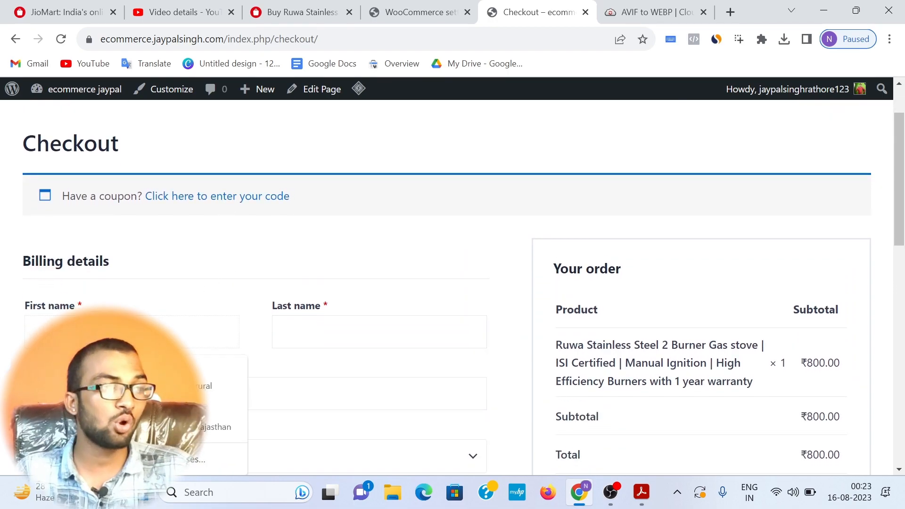
click(160, 288)
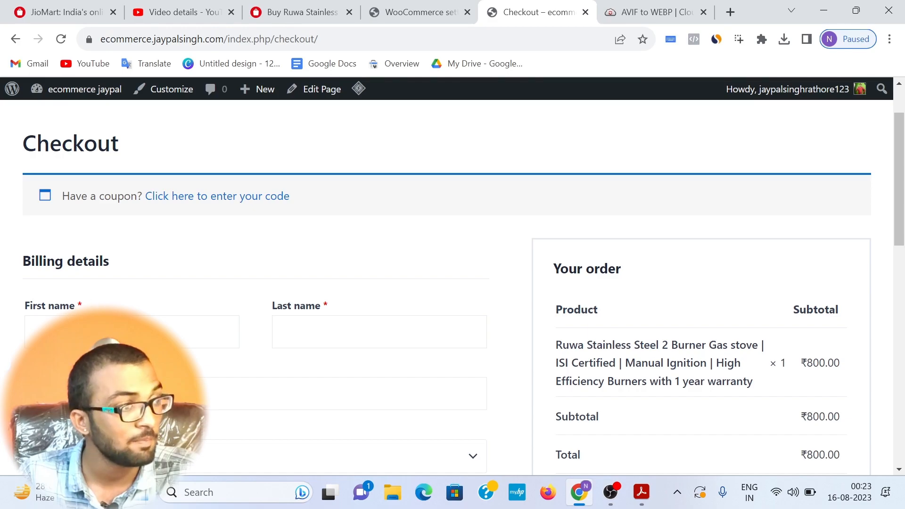
click(141, 332)
click(339, 332)
scroll(339, 332, down, 1)
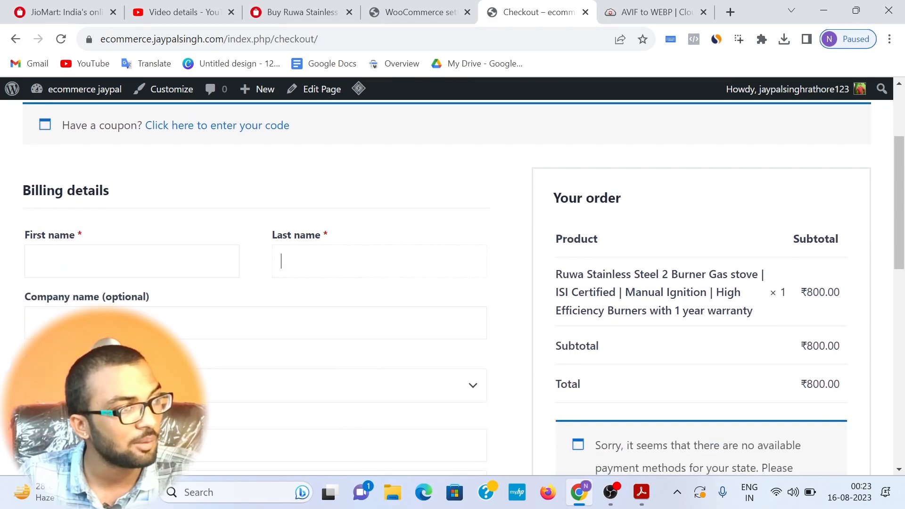
drag(172, 303, 2, 329)
Step: Choose United Arab Emirates as the billing country and review the remaining address, contact and payment sections of the checkout
click(301, 385)
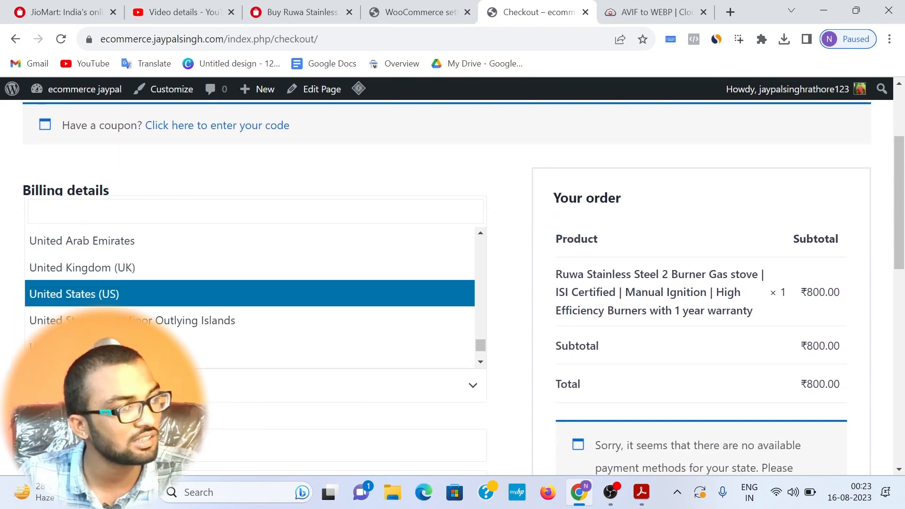
click(342, 242)
scroll(412, 260, down, 3)
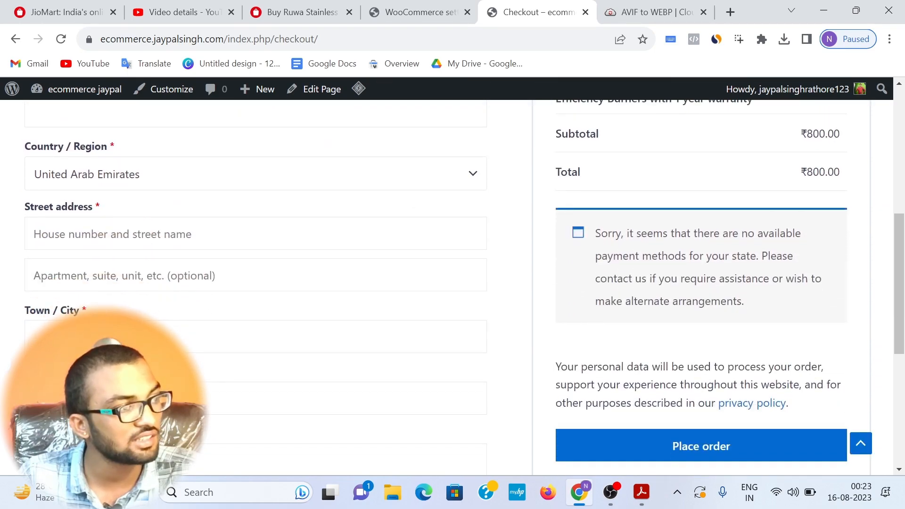
scroll(453, 283, down, 3)
scroll(507, 363, down, 3)
scroll(507, 364, up, 4)
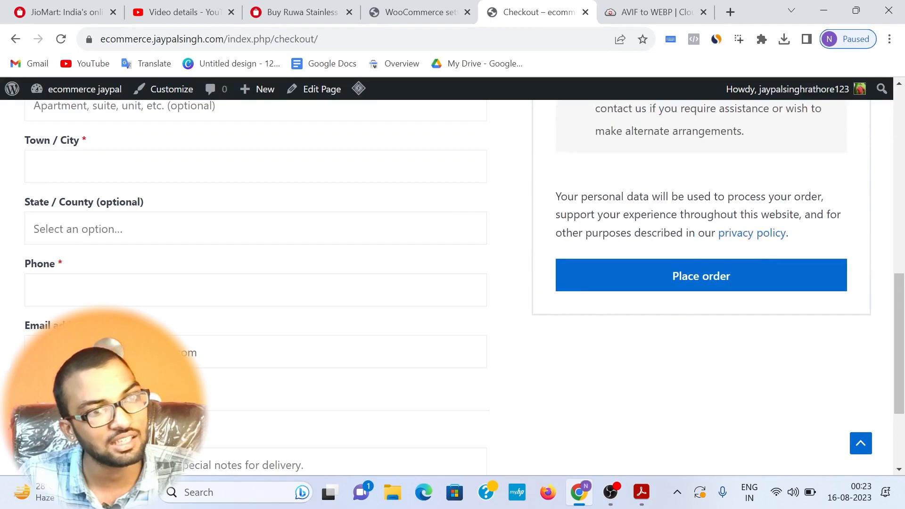
scroll(656, 303, up, 1)
scroll(45, 315, up, 3)
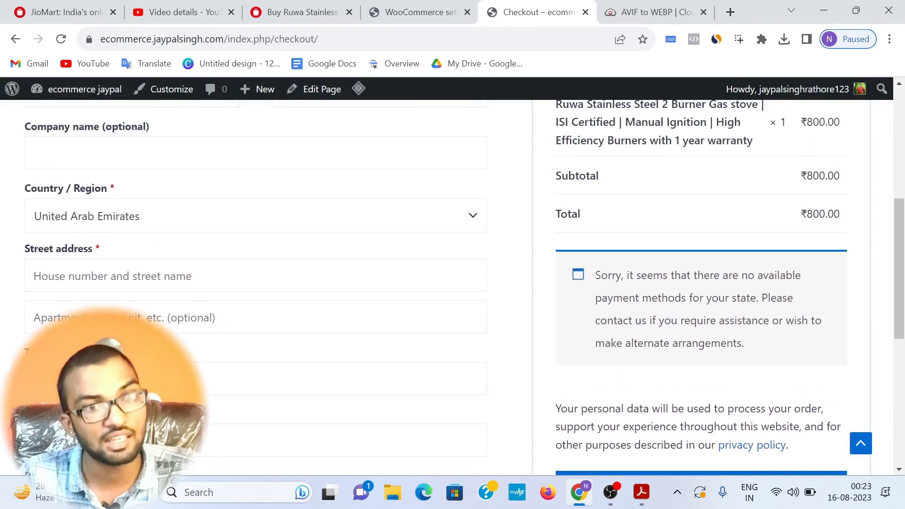
Step: Switch to the ecommerce blueprint PDF in Adobe Acrobat and highlight the "connect payment gateway" item
key(ctrl+shift+Tab)
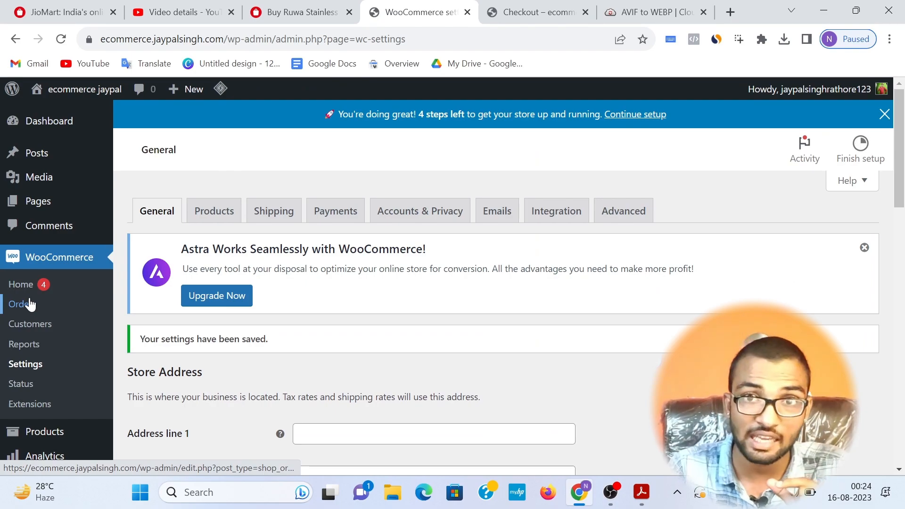
key(alt+Tab)
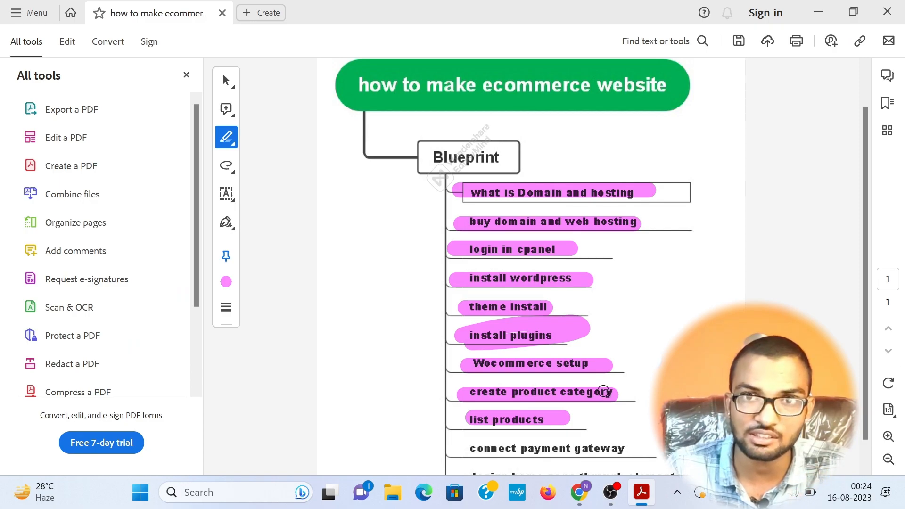
scroll(595, 392, down, 1)
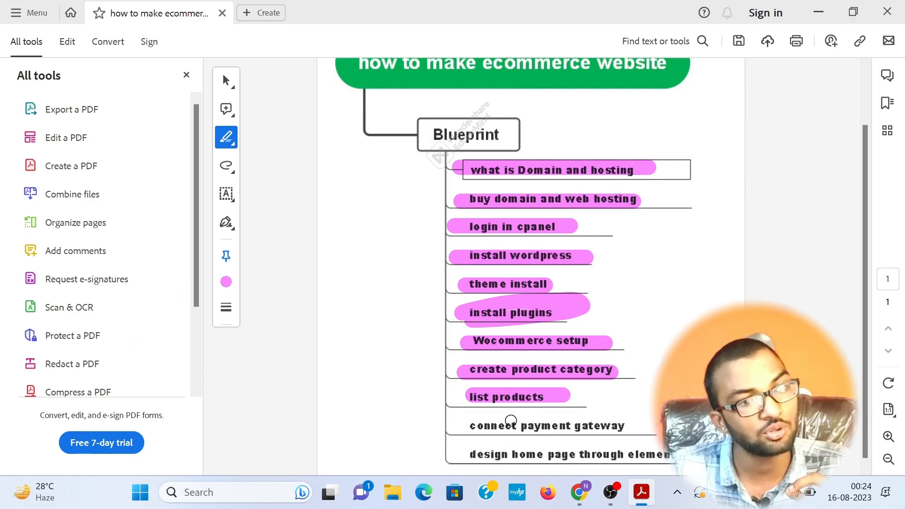
mouse_move(455, 425)
mouse_down()
mouse_move(618, 412)
mouse_move(634, 426)
mouse_move(603, 432)
mouse_move(499, 413)
mouse_move(470, 426)
mouse_up()
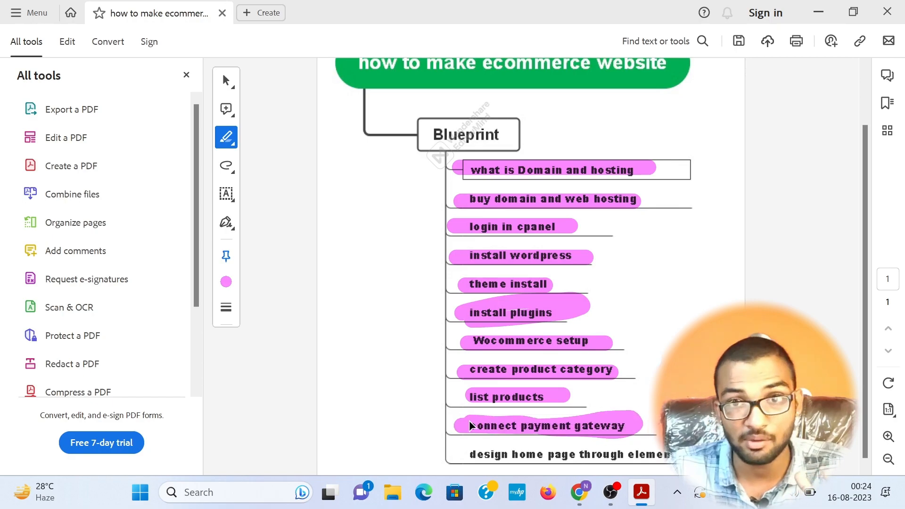
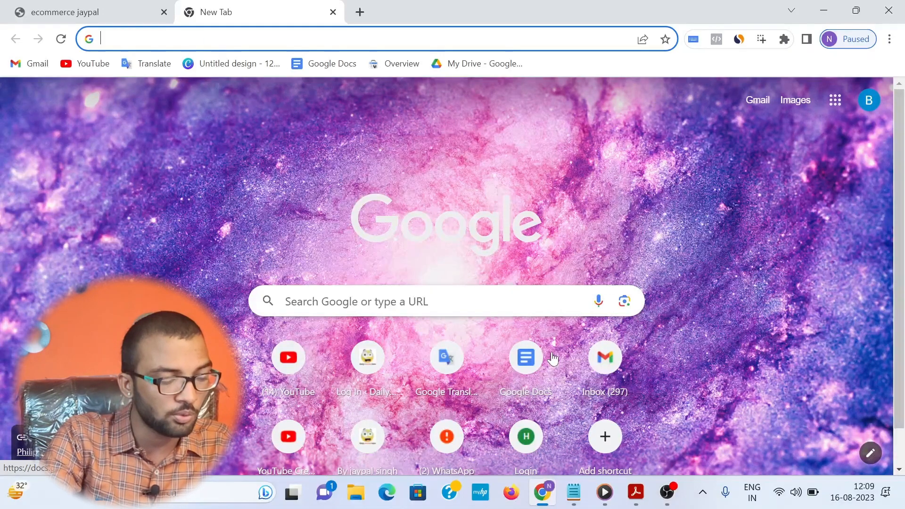
Step: Visit razorpay.com to view its home page and search Google for "payment gateway"
key(Return)
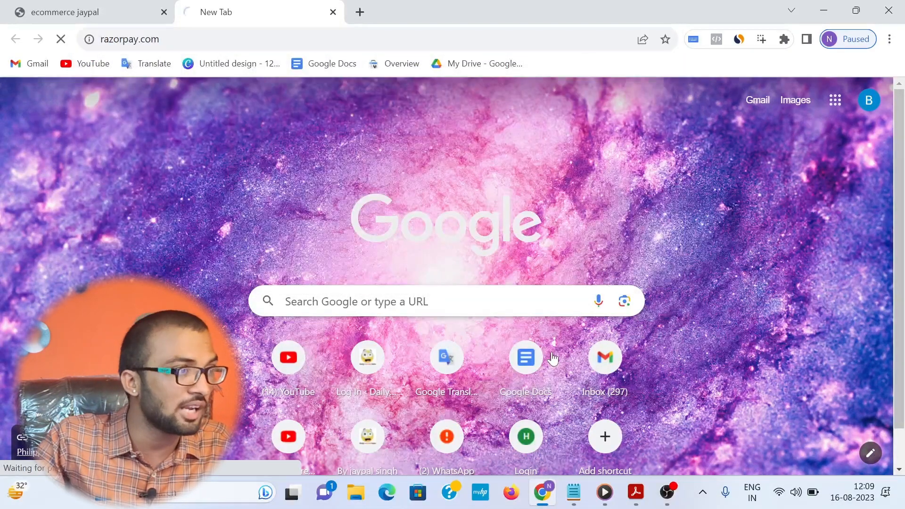
scroll(901, 171, down, 1)
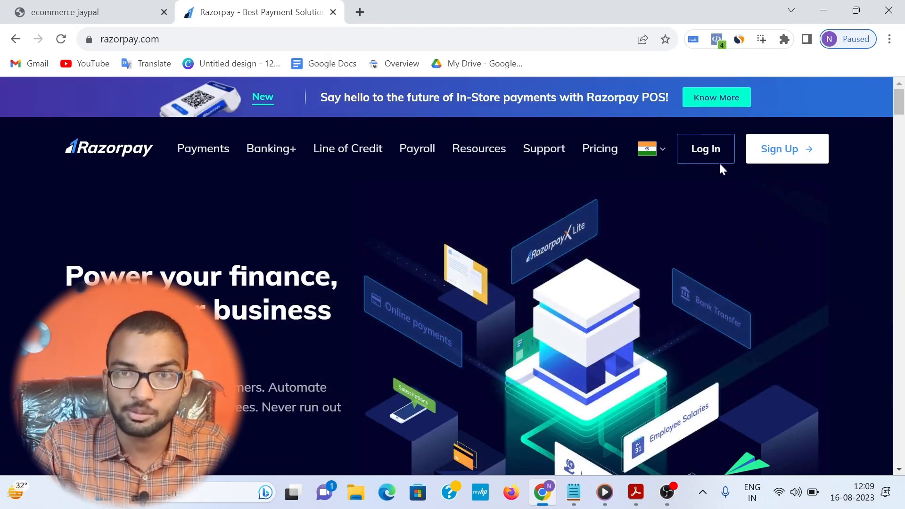
click(149, 40)
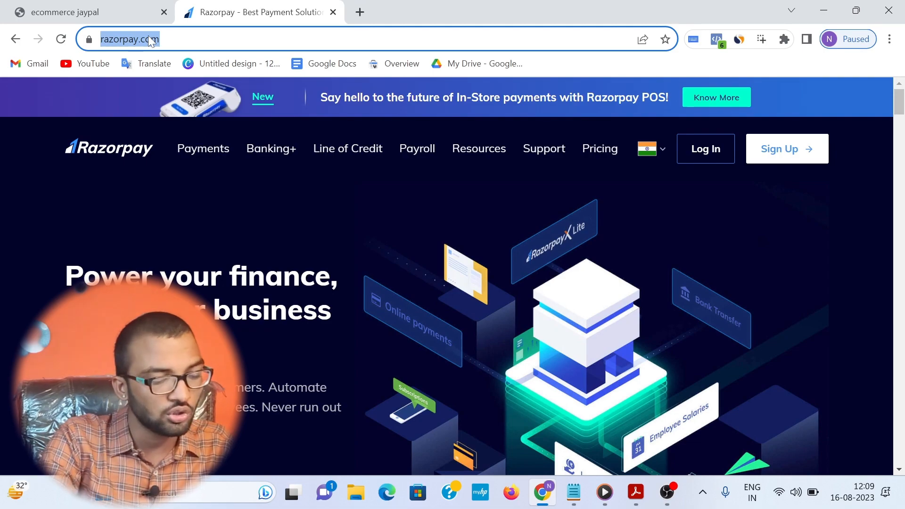
text(pay)
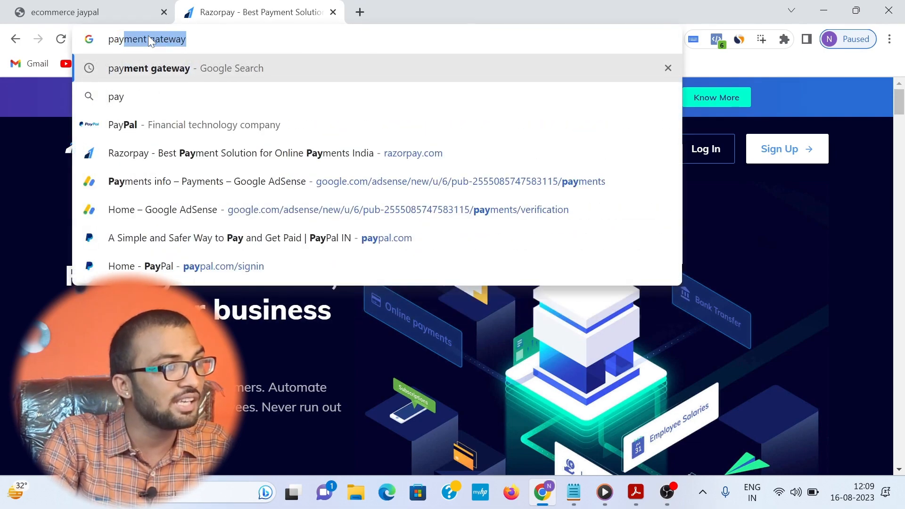
key(Return)
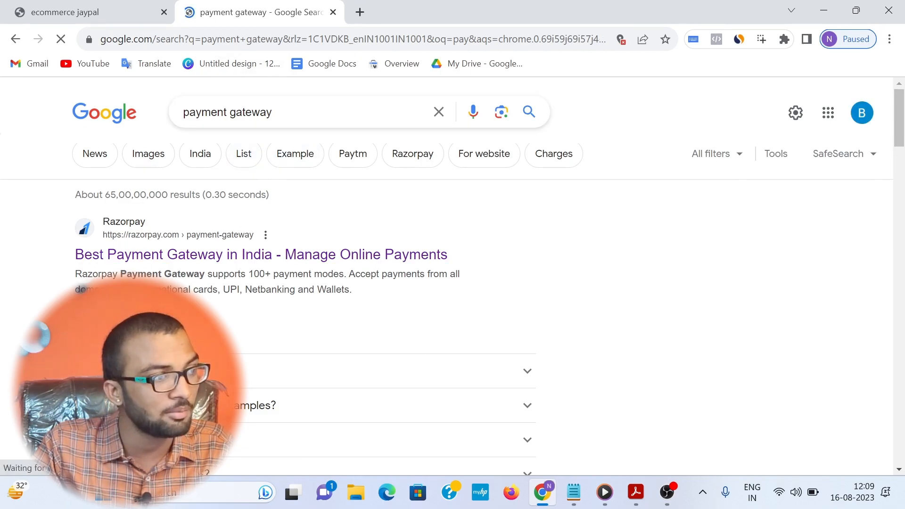
Step: Search Google for "instamojo payment gateway" and visit Instamojo's payment gateway page
drag(183, 112, 274, 113)
click(132, 123)
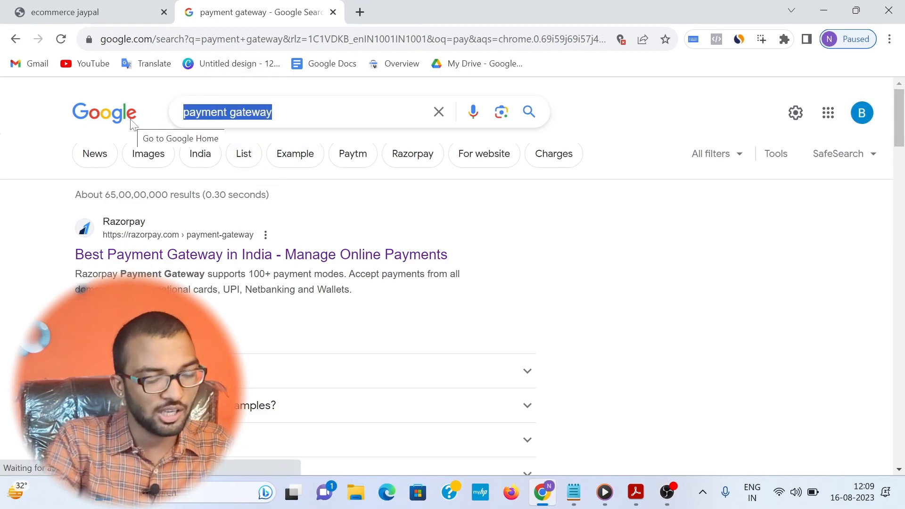
text(in)
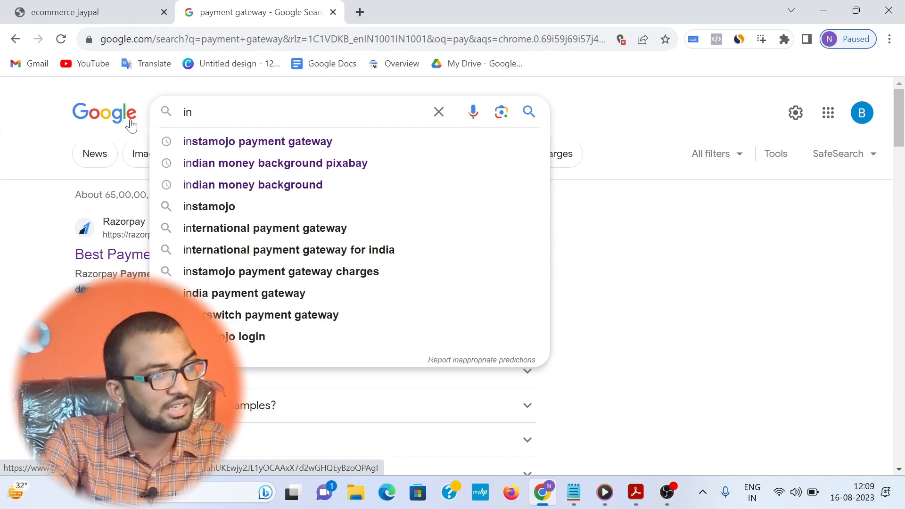
click(170, 143)
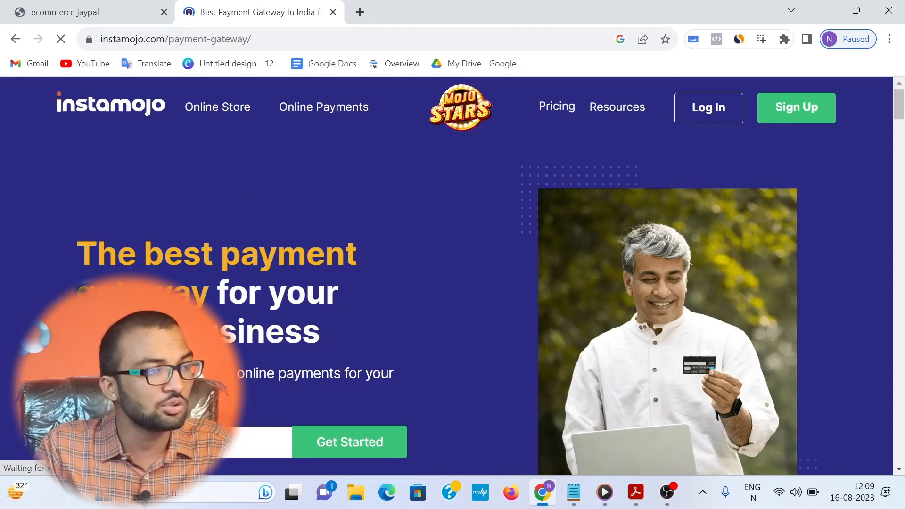
click(667, 492)
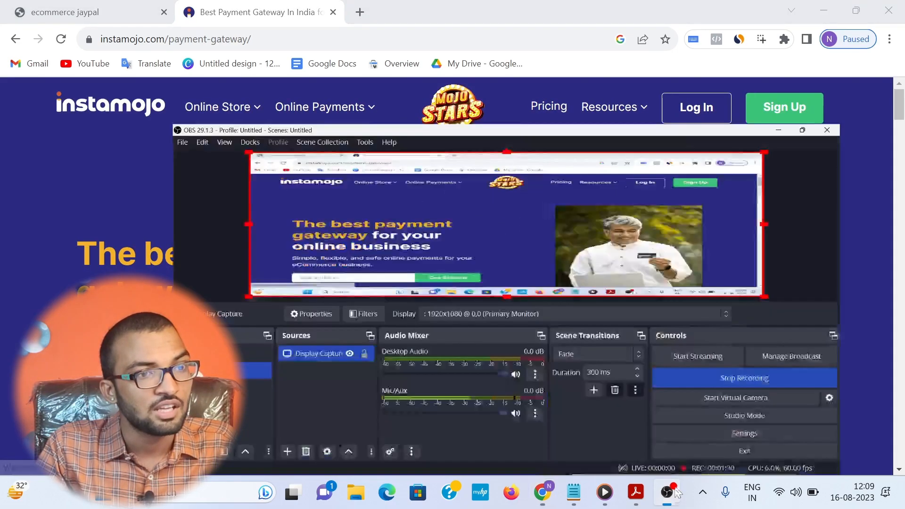
click(821, 8)
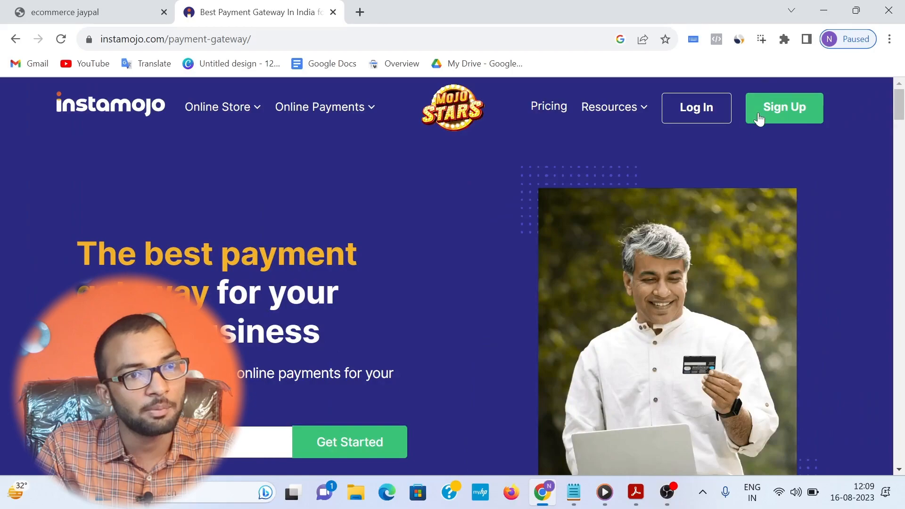
click(773, 108)
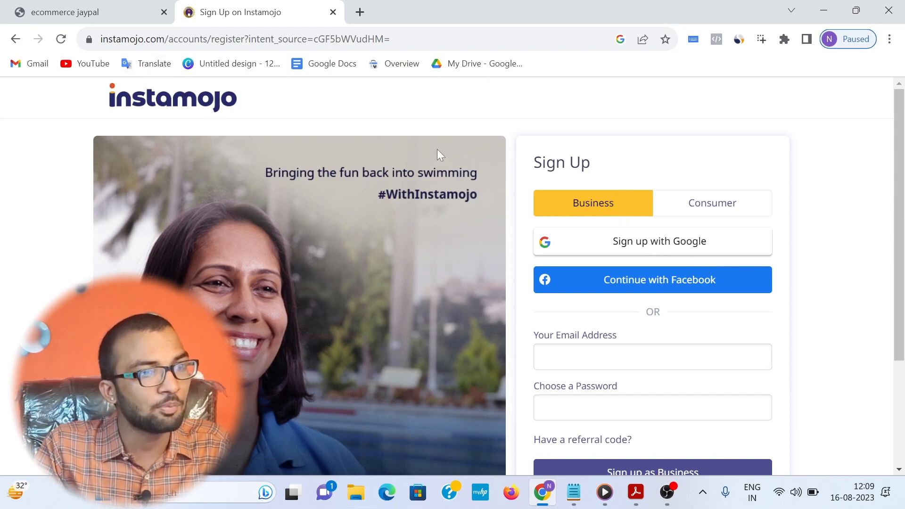
Step: Switch to the Instamojo onboarding recording in the media player, highlight the "Verify your Mobile Number" heading and activate the mobile number field
click(605, 492)
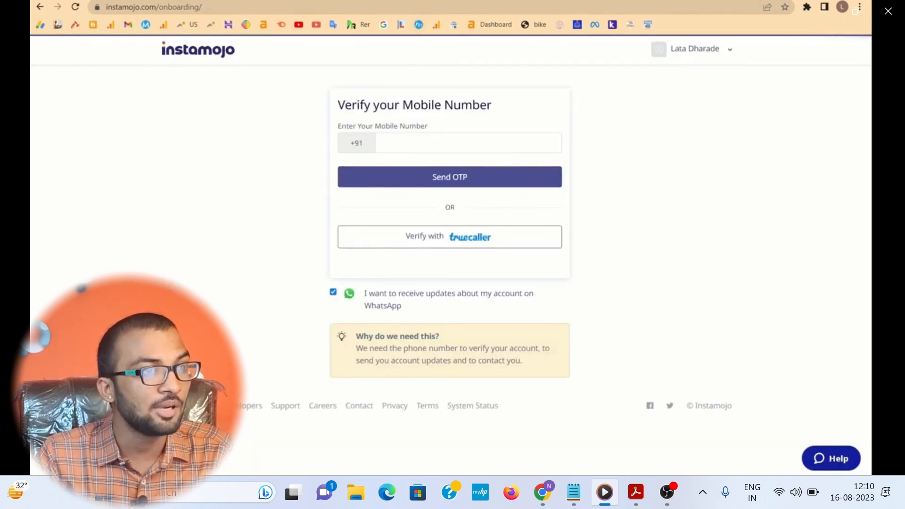
drag(336, 105, 493, 104)
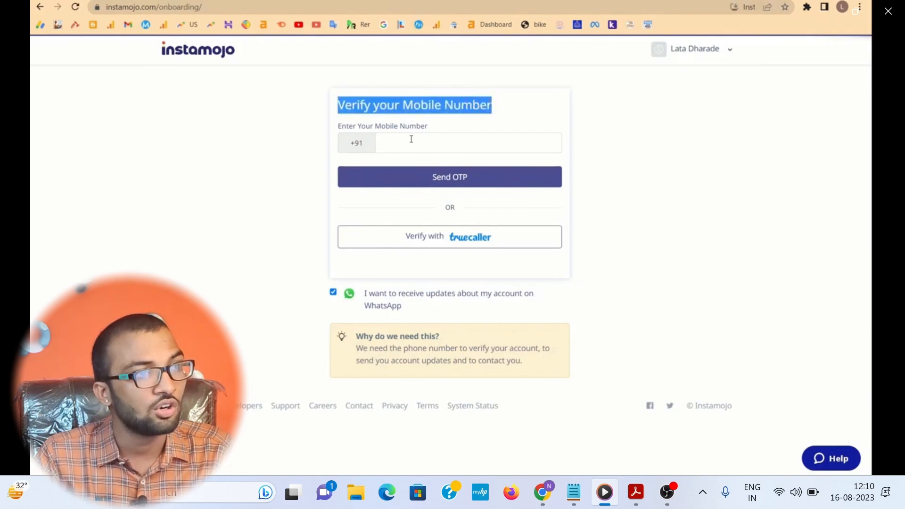
click(408, 141)
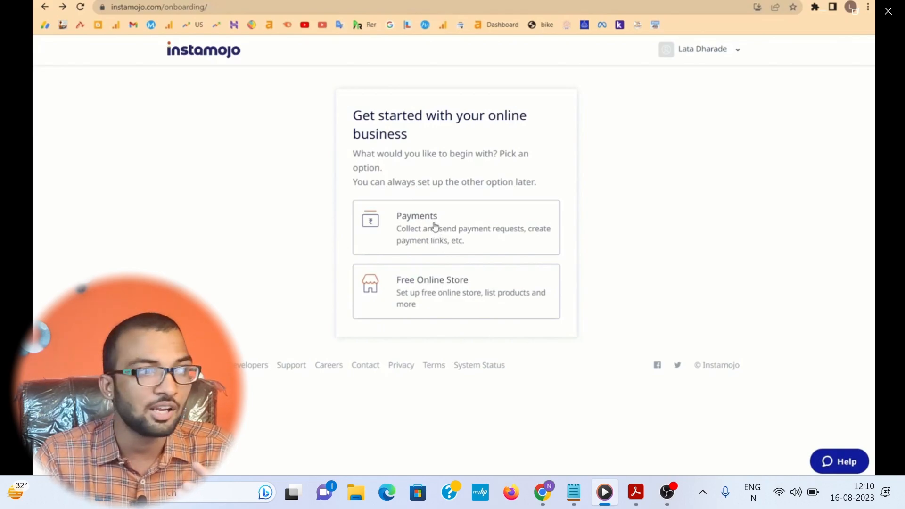
Step: Choose Payments as the starting option and submit a custom username for the Instamojo payment link
click(411, 222)
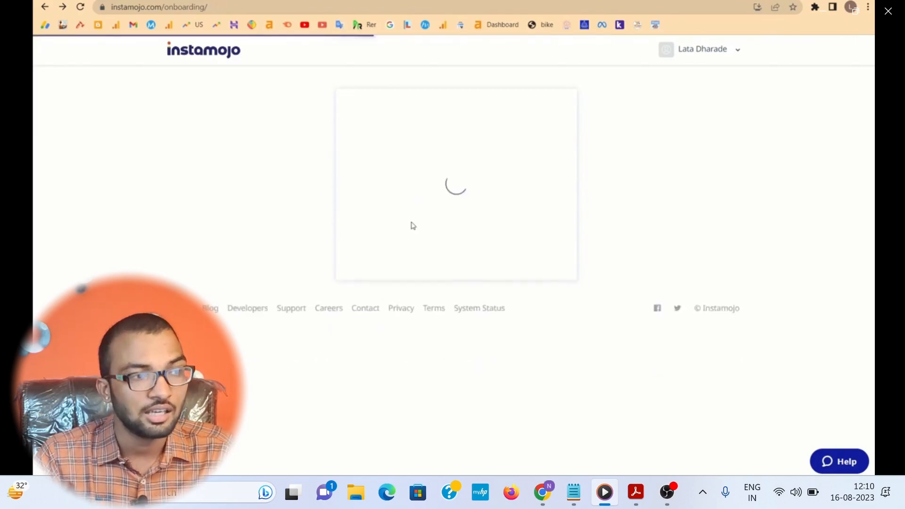
drag(337, 79, 374, 82)
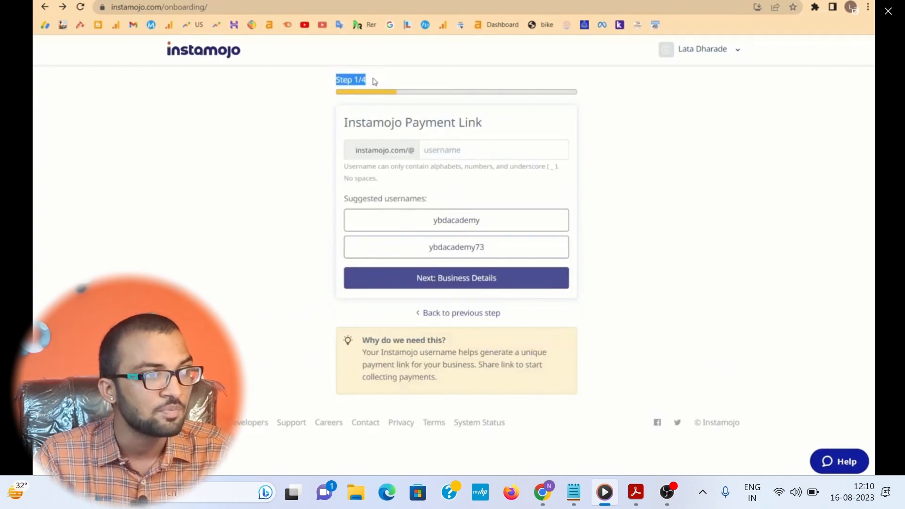
drag(357, 150, 415, 149)
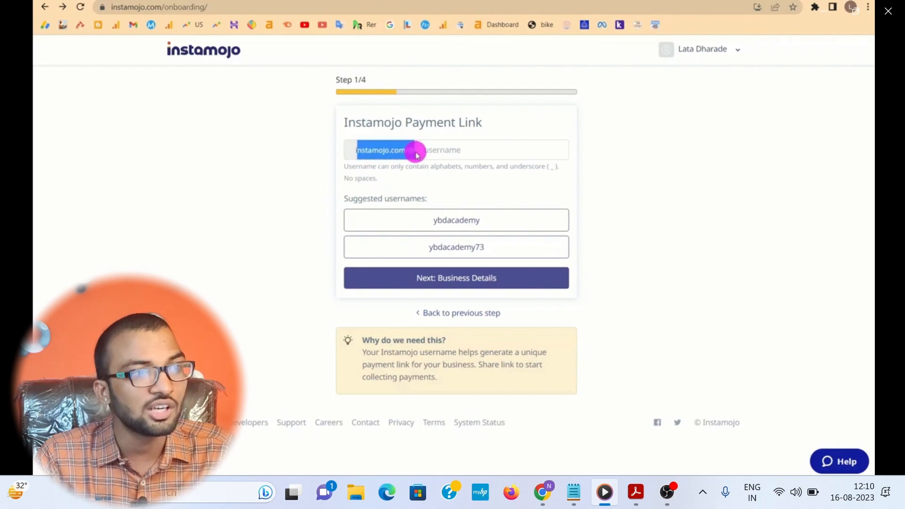
click(430, 149)
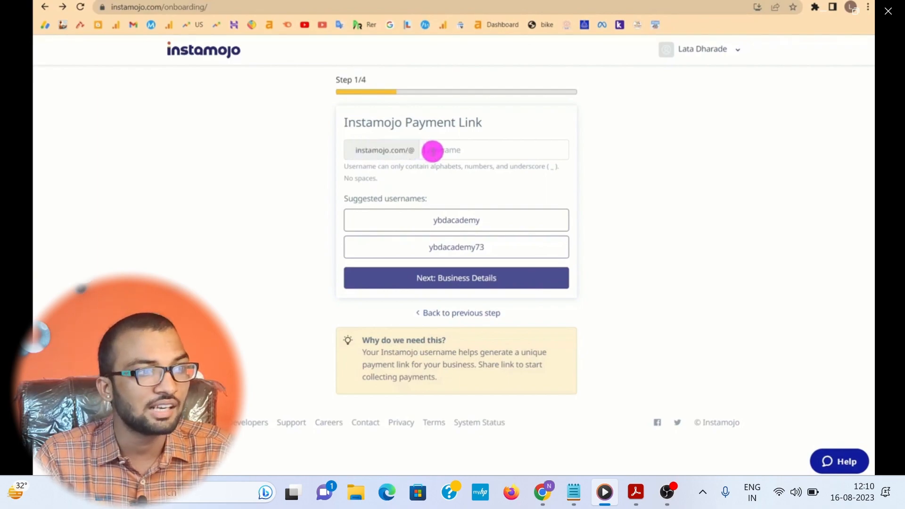
click(442, 151)
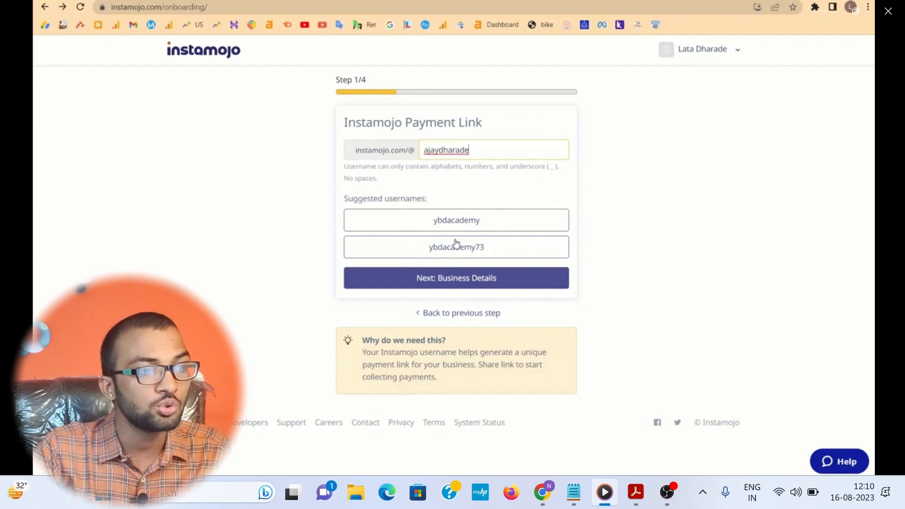
click(439, 287)
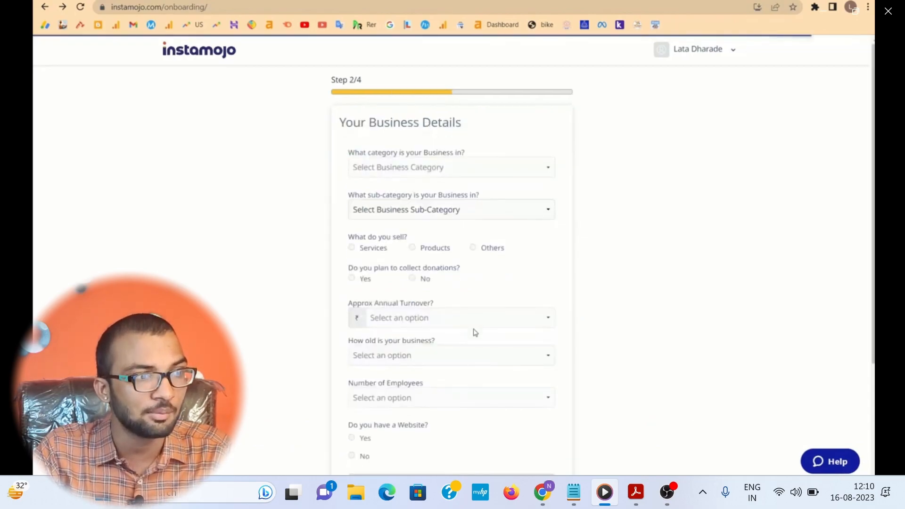
click(463, 166)
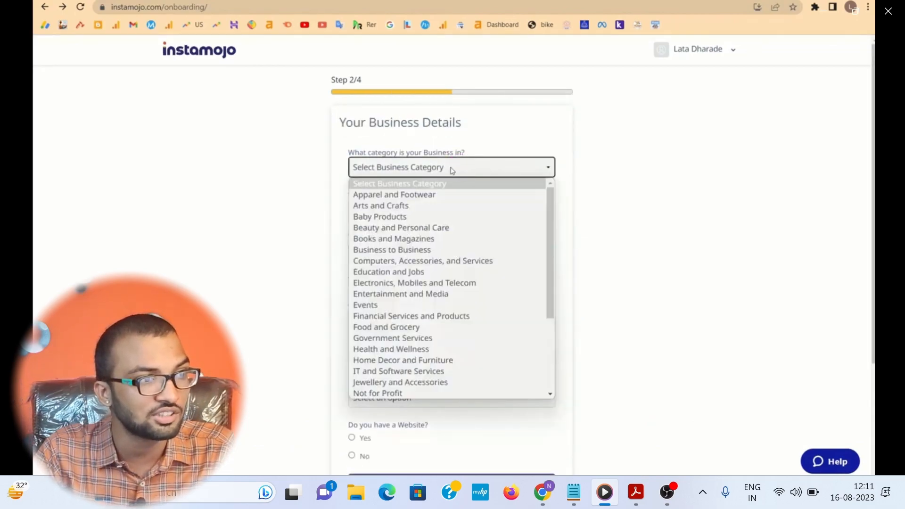
scroll(427, 323, down, 3)
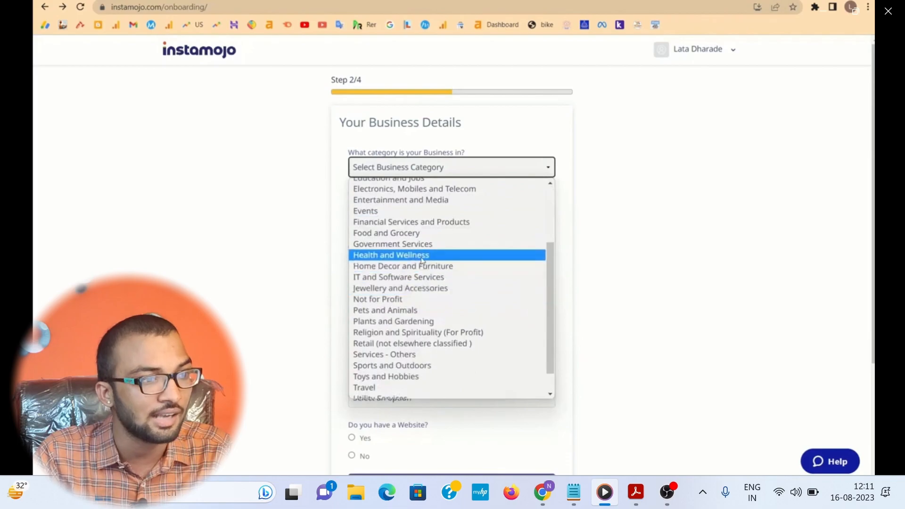
scroll(415, 254, down, 1)
scroll(401, 288, up, 1)
scroll(399, 291, up, 4)
click(409, 1)
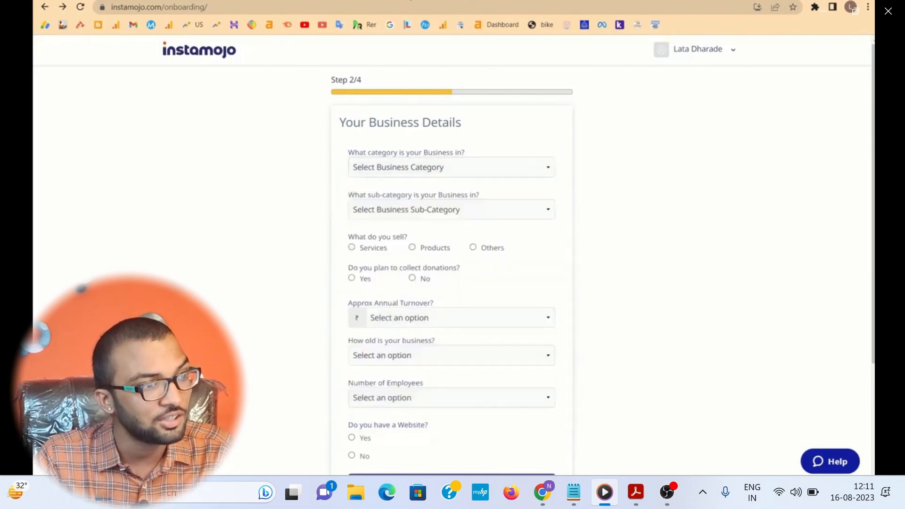
Step: Set the business category to "Computers, Accessories, and Services" and the sub-category to "Digital content"
click(395, 169)
click(376, 260)
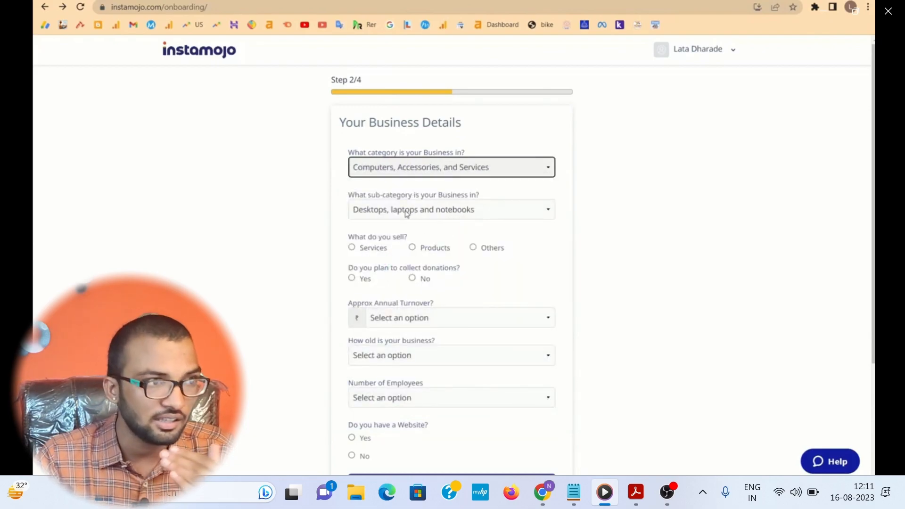
click(424, 214)
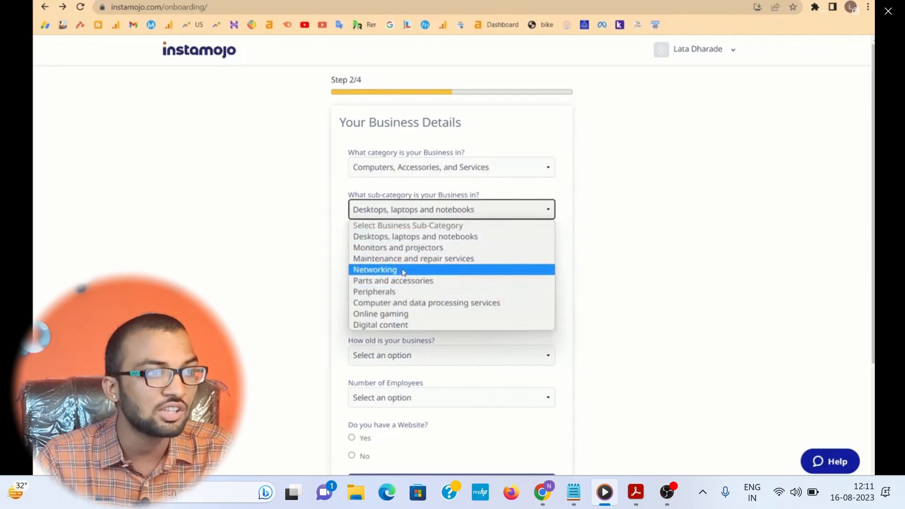
click(379, 325)
Step: Mark Services as what the business sells and answer No to collecting donations
scroll(400, 231, down, 1)
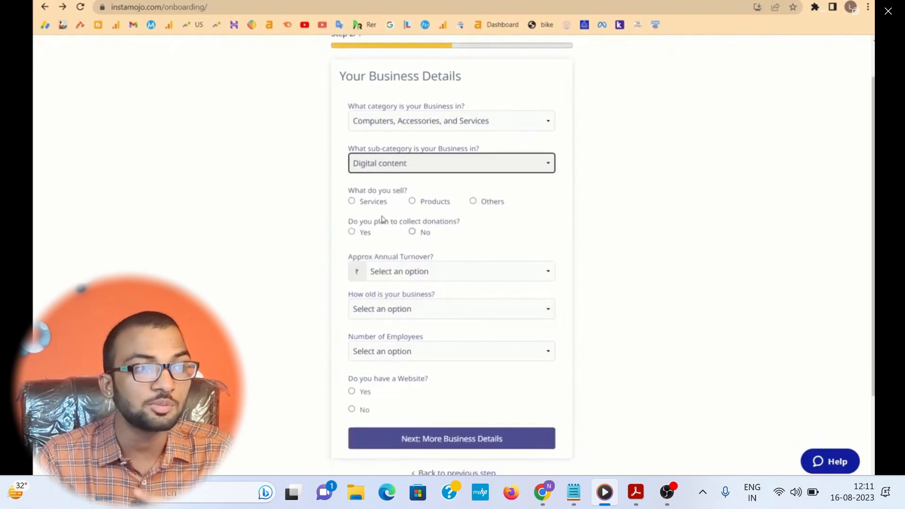
click(352, 202)
scroll(439, 212, down, 1)
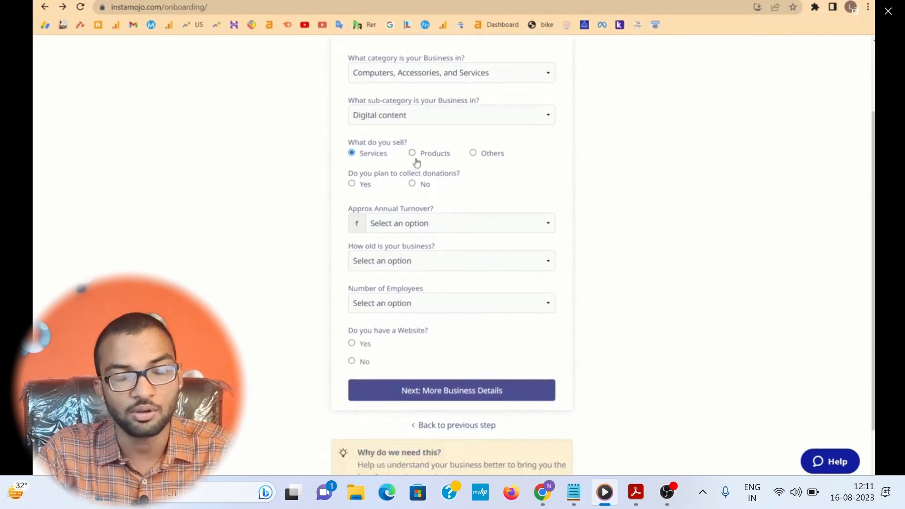
scroll(408, 184, down, 1)
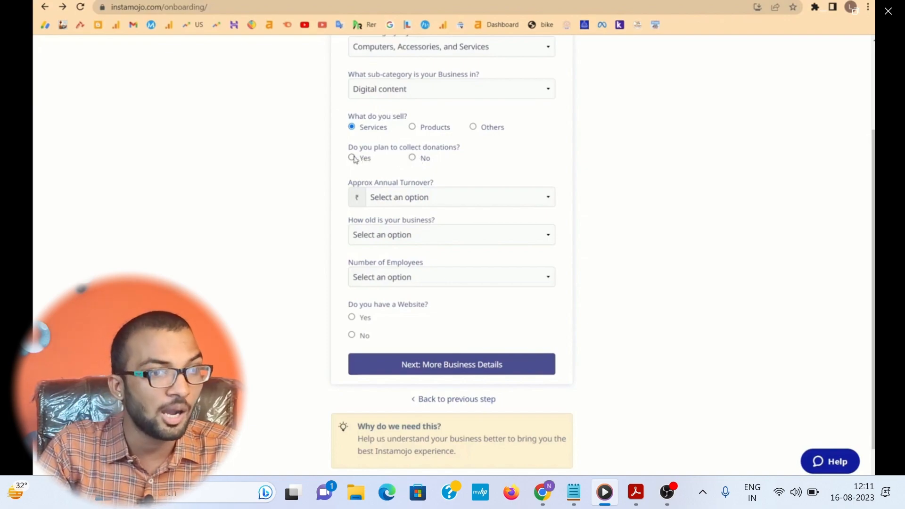
click(412, 158)
scroll(432, 179, down, 1)
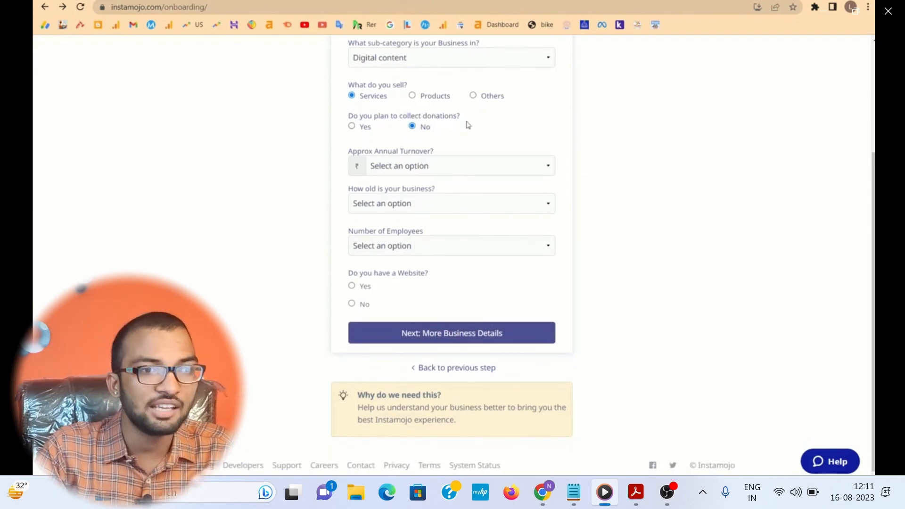
Step: Set the approximate annual turnover to 1 Lakh – 10 Lakhs and the business age to 6 months - 1 year
click(414, 165)
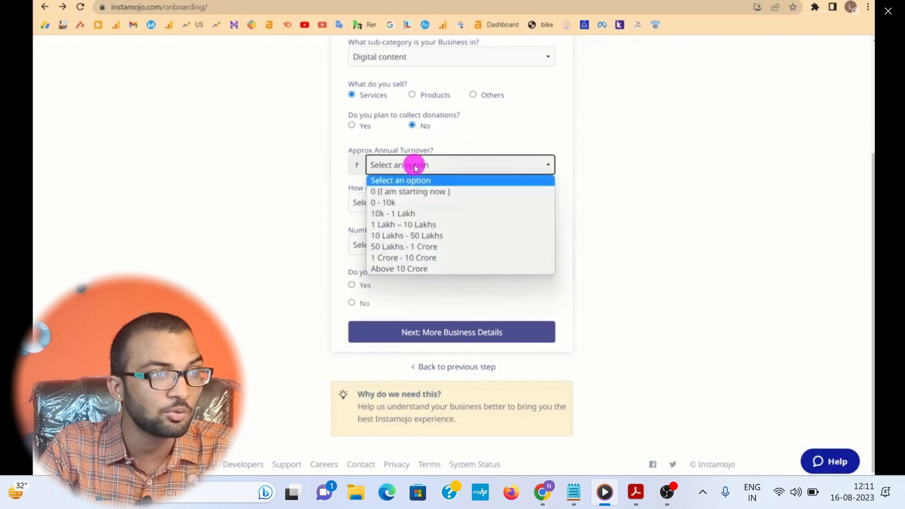
click(409, 223)
click(371, 208)
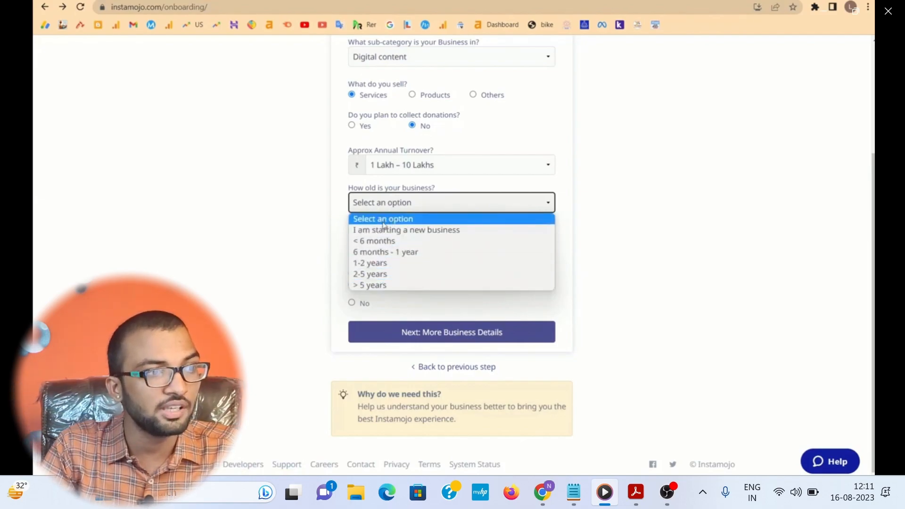
click(383, 252)
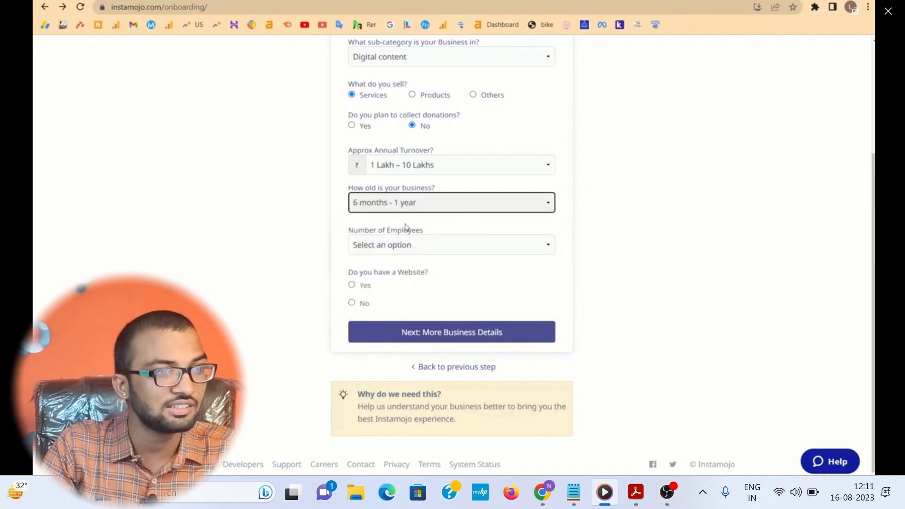
Step: Set the number of employees to Self Employed and answer Yes to having a website
click(420, 241)
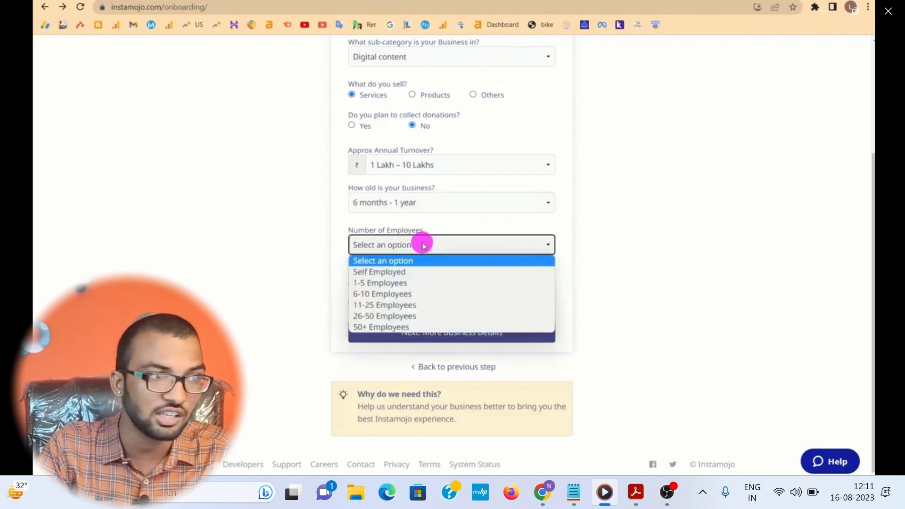
click(378, 270)
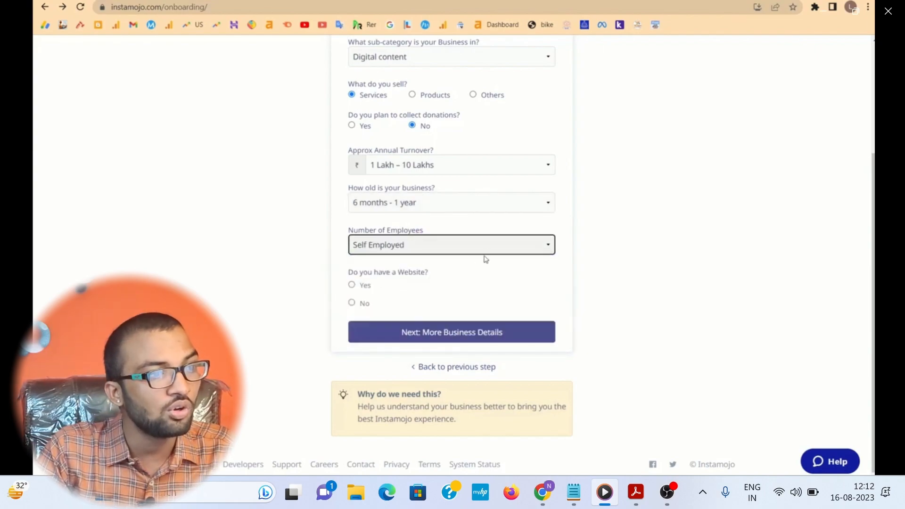
click(353, 286)
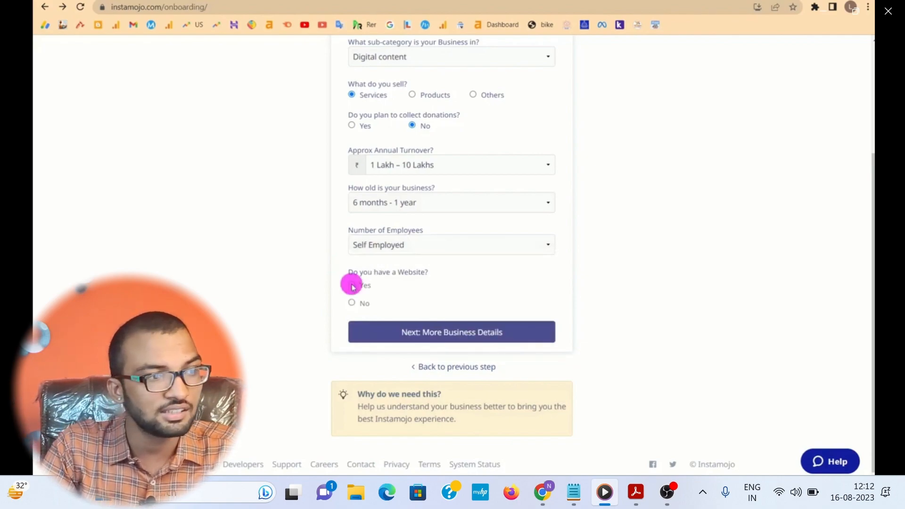
Step: Confirm that the business has a website, enter its URL, answer No to under construction, and continue to More Business Details
scroll(367, 283, down, 2)
scroll(393, 262, down, 1)
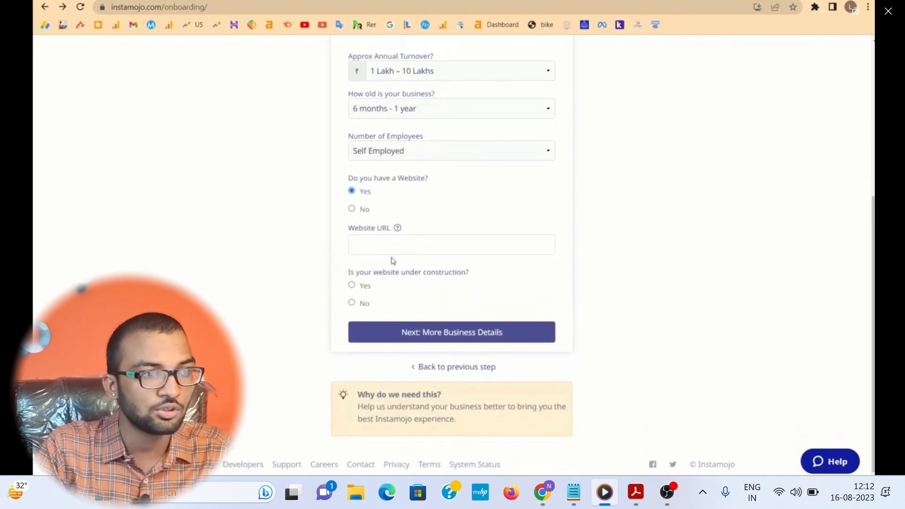
click(372, 239)
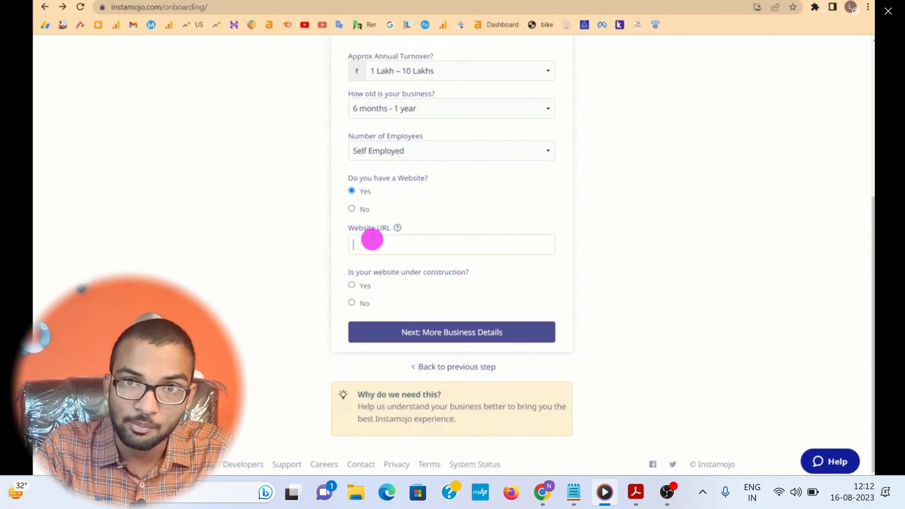
click(353, 211)
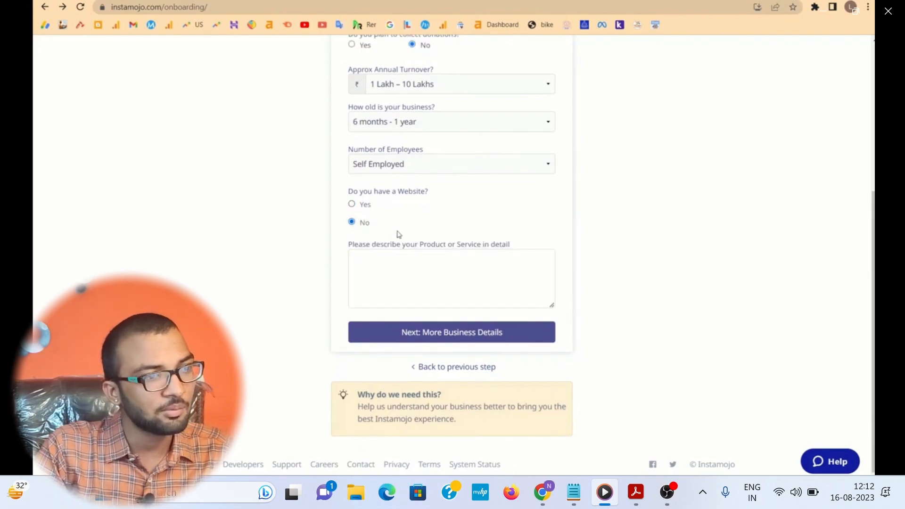
click(352, 204)
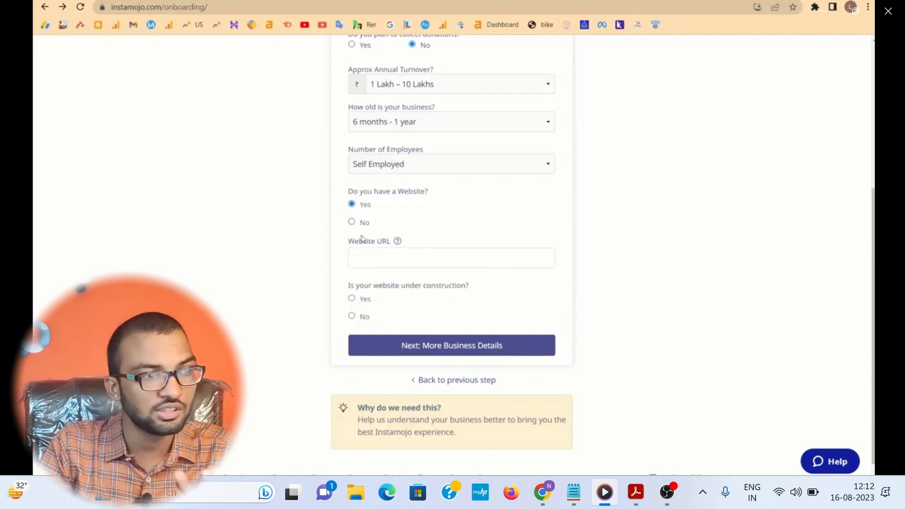
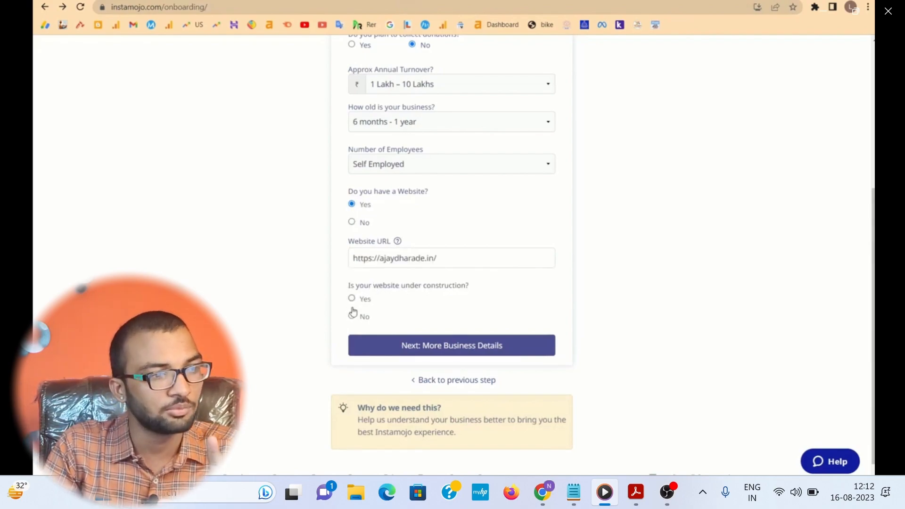
click(352, 315)
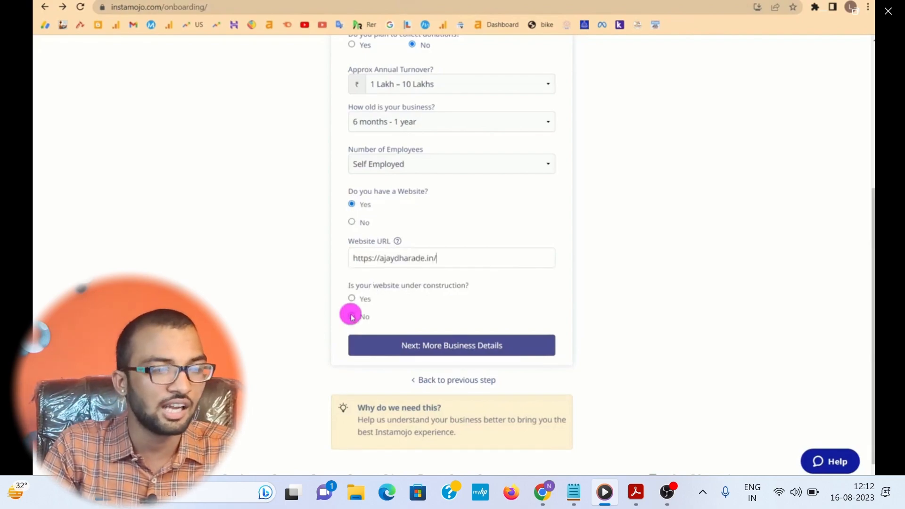
click(416, 349)
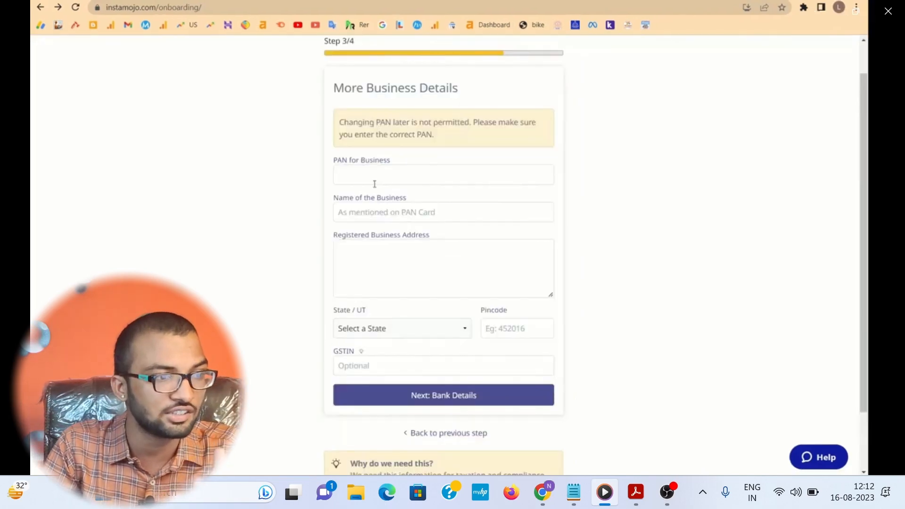
Step: Enter the name of the business as on the PAN card and go to the registered business address
click(346, 175)
click(346, 175)
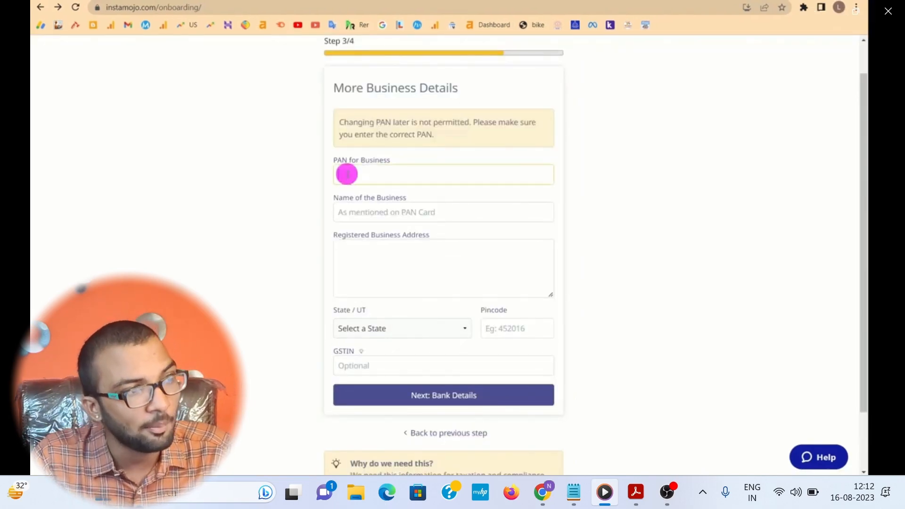
click(368, 217)
text(Ajit)
scroll(420, 260, down, 2)
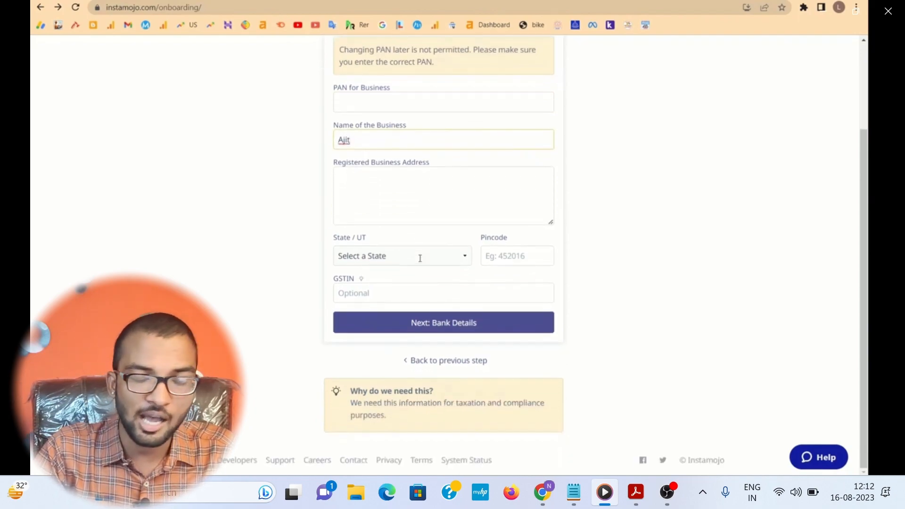
drag(335, 165, 366, 172)
click(357, 173)
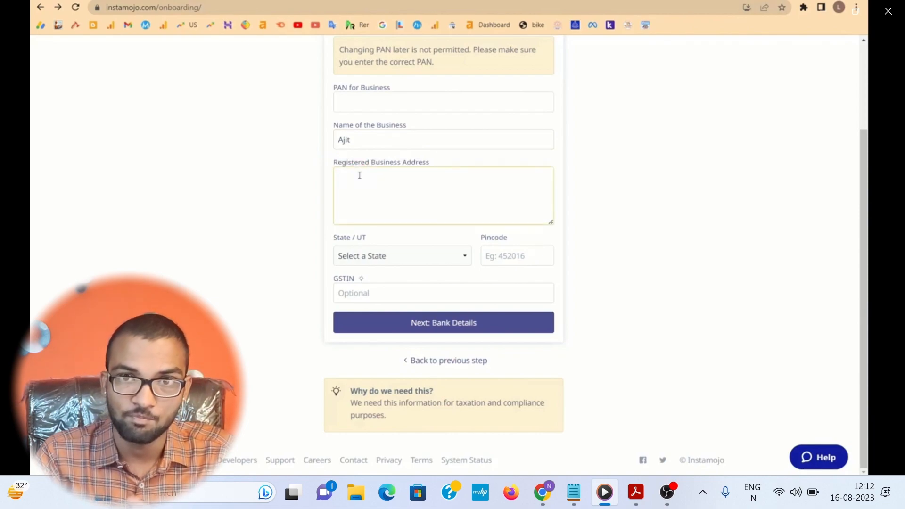
Step: Set the business state to Maharashtra, enter the pincode, and continue to the bank details
click(391, 257)
text(mah)
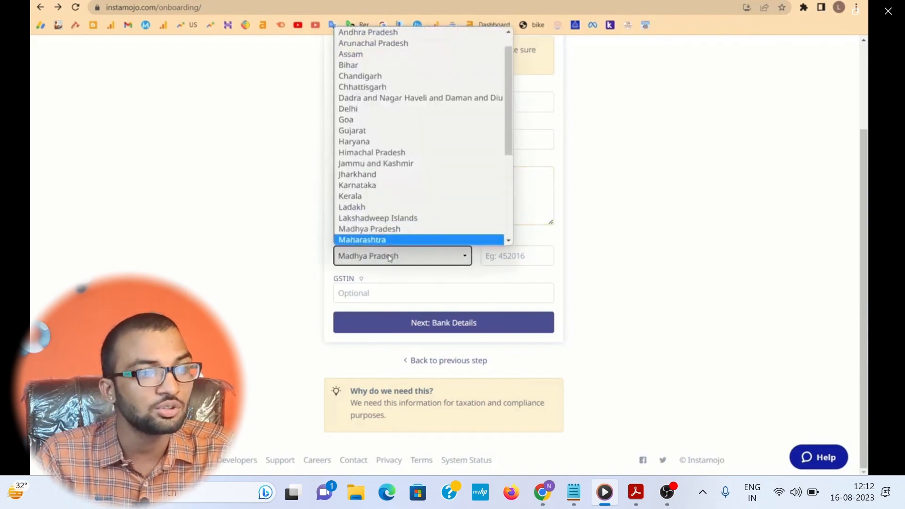
key(Return)
click(510, 254)
text(42)
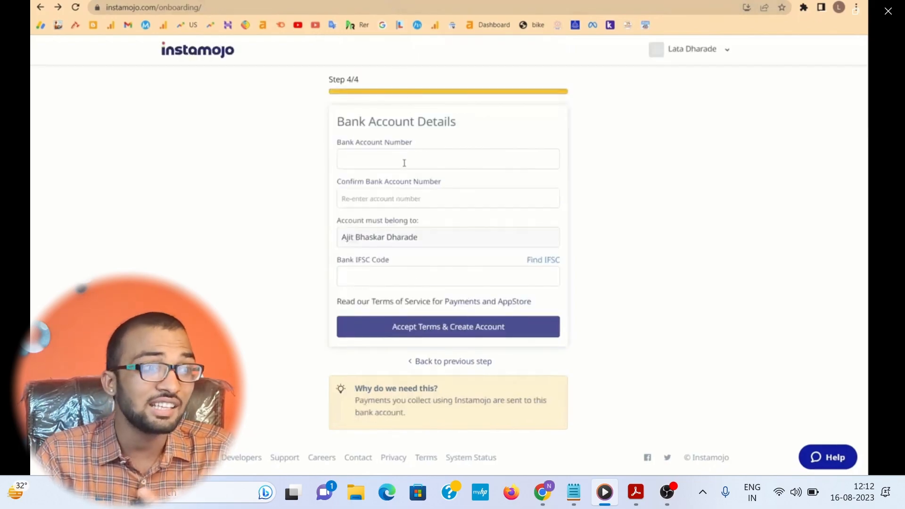
Step: Review the required account holder, account number, confirmation and IFSC code fields of the bank account details
drag(420, 236, 343, 246)
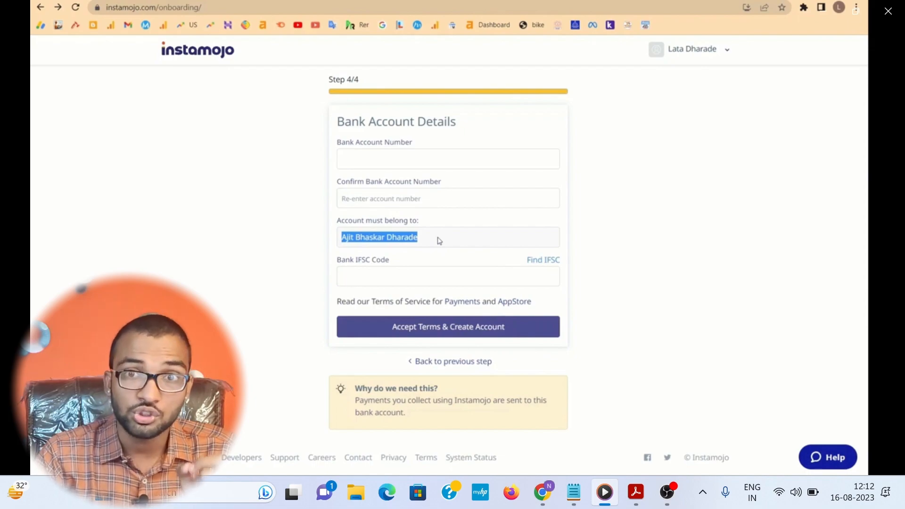
click(382, 157)
click(368, 196)
mouse_move(371, 260)
mouse_down()
mouse_move(348, 259)
mouse_move(355, 259)
mouse_up()
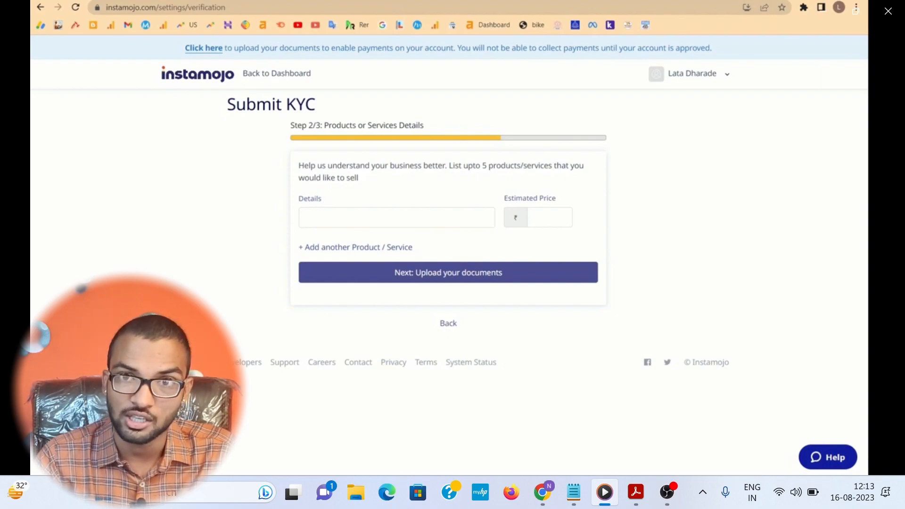
Step: List GK NOTS with an estimated price of ₹299 in the KYC product details and add a second product entry
drag(317, 106, 221, 108)
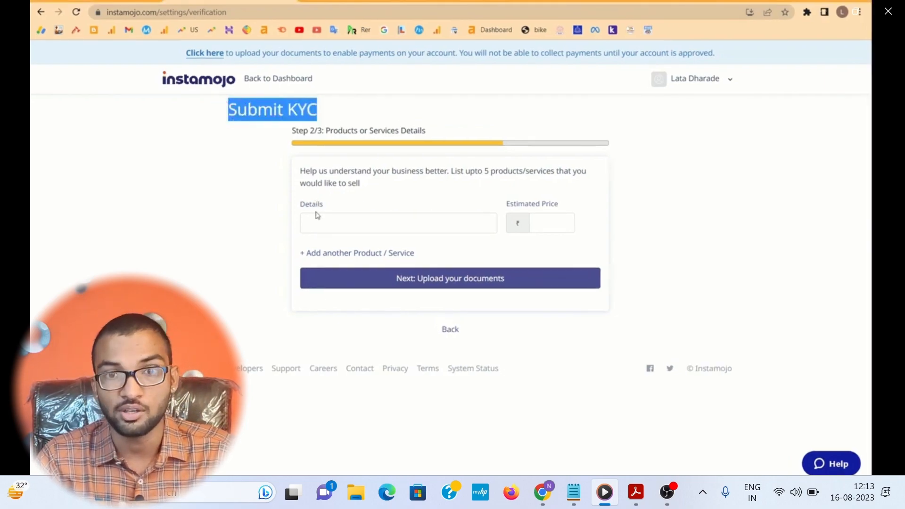
click(319, 215)
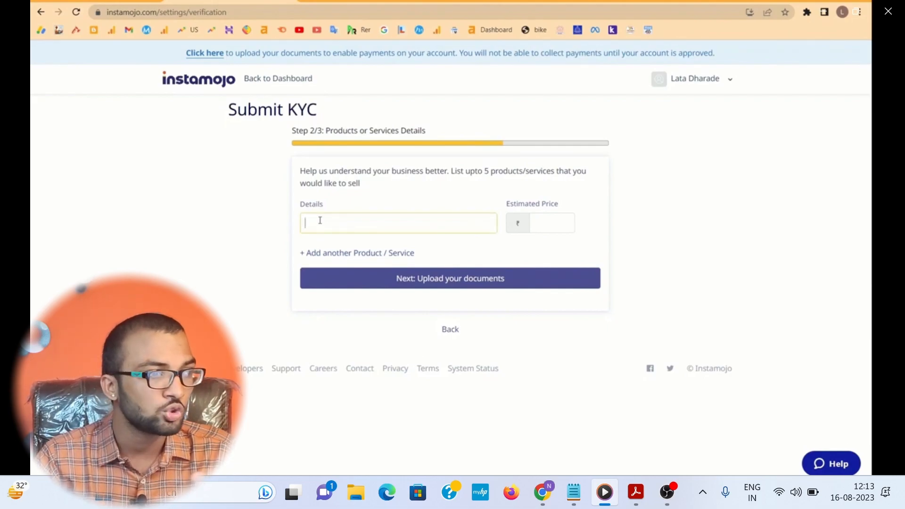
text(GK NOTS)
click(552, 216)
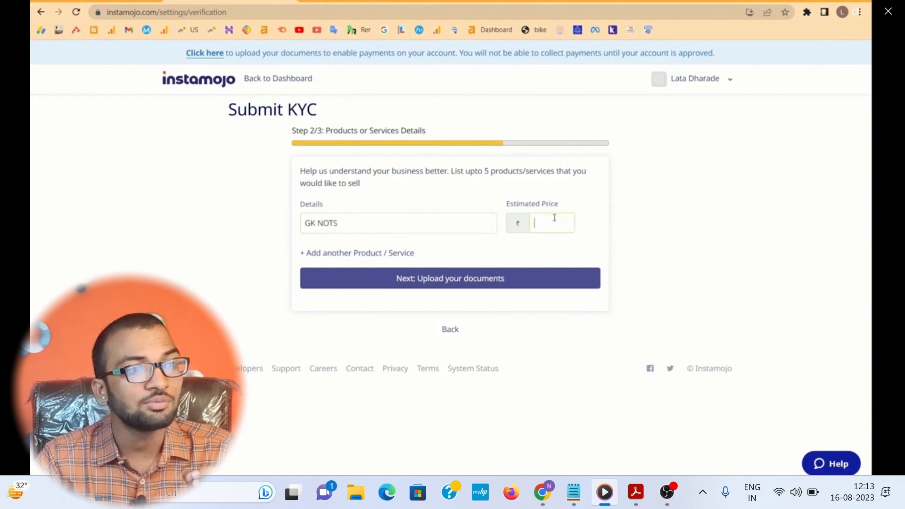
click(349, 254)
click(330, 269)
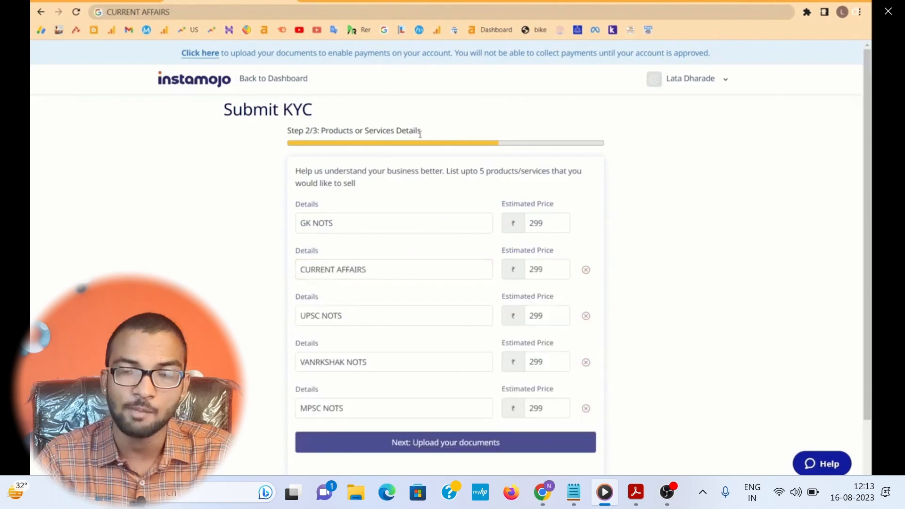
Step: Complete the list with CURRENT AFFAIRS, UPSC NOTS, VANRKSHAK NOTS and MPSC NOTS at ₹299 each and proceed to the document upload
scroll(390, 135, down, 2)
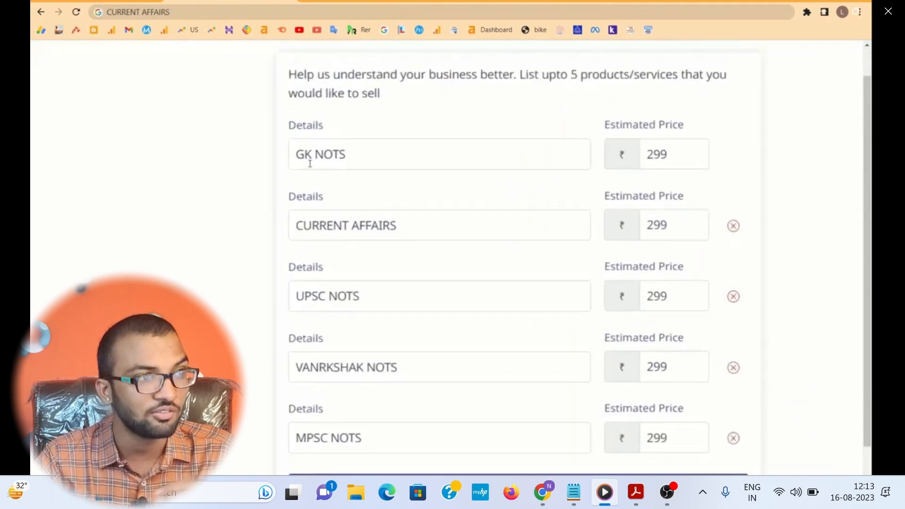
drag(296, 159, 380, 341)
click(658, 229)
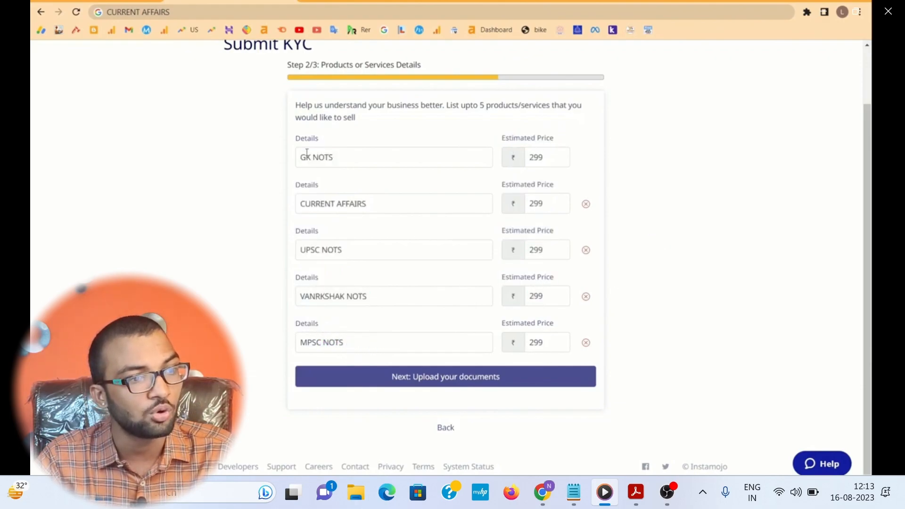
click(410, 385)
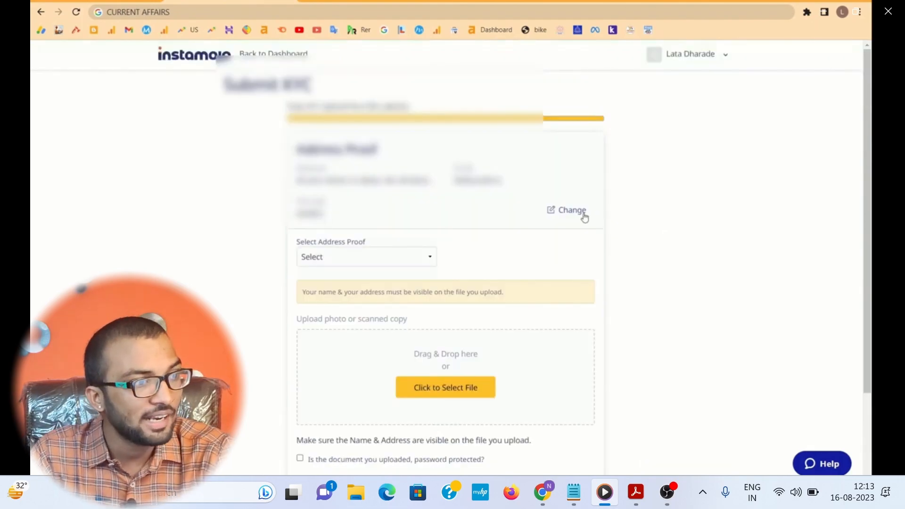
Step: Choose Bank statement/Passbook as the type of address proof
click(370, 259)
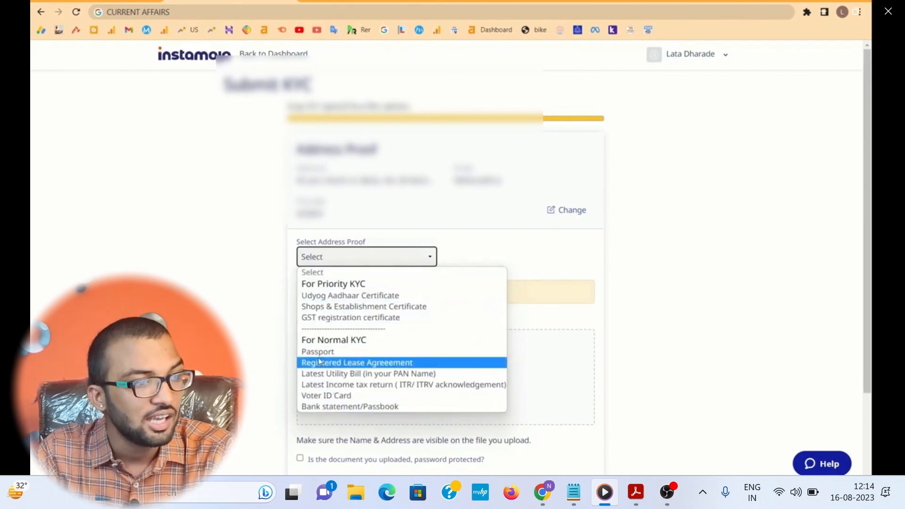
click(349, 407)
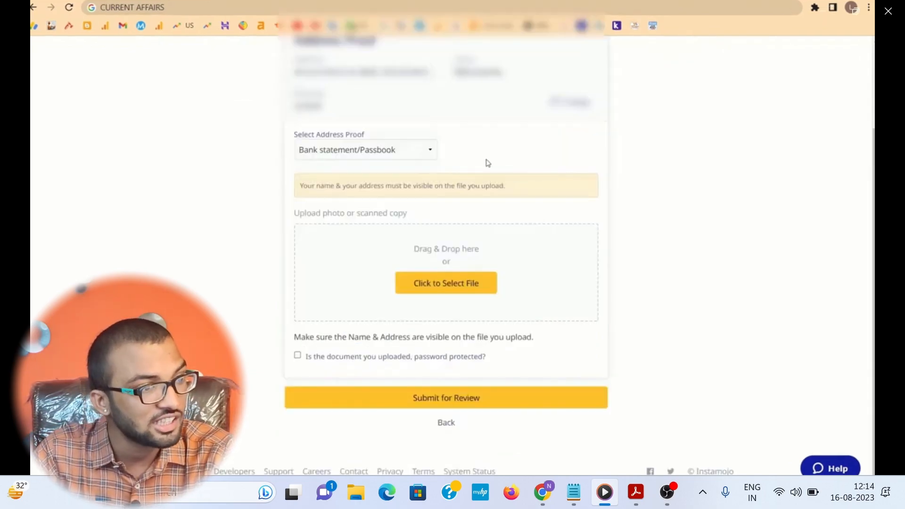
click(396, 152)
click(540, 157)
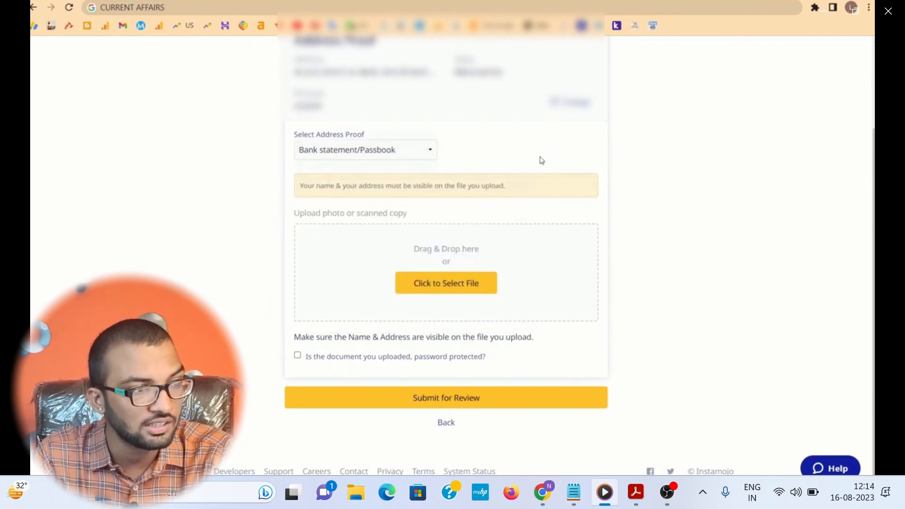
Step: Upload the bank statement PDF from the Downloads folder as the address proof
click(452, 285)
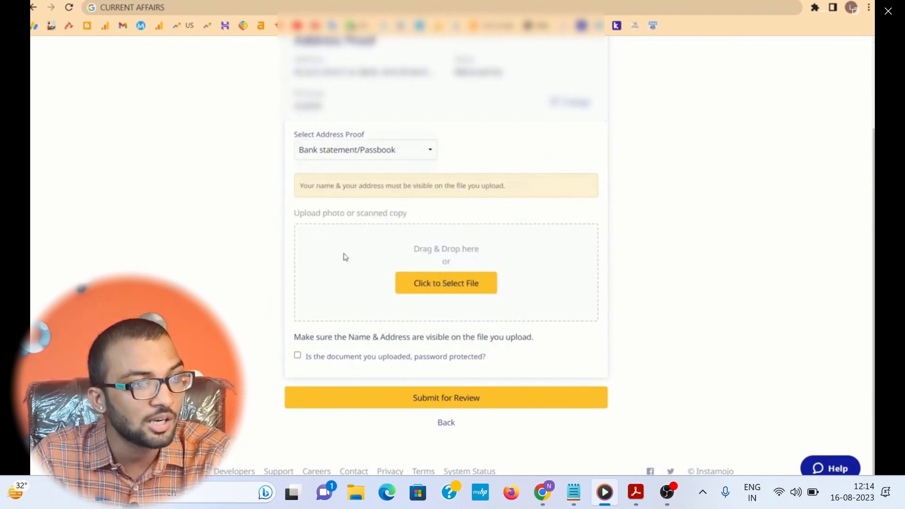
click(159, 84)
click(356, 228)
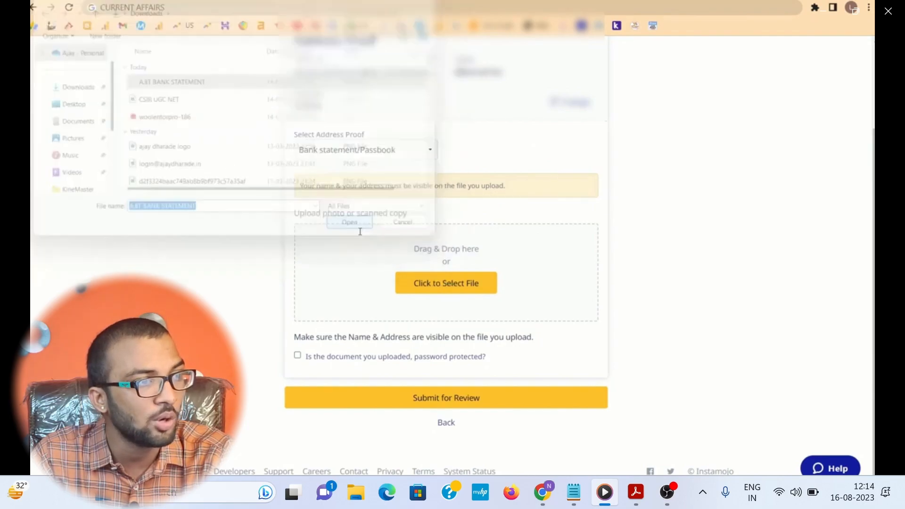
click(382, 290)
drag(382, 290, 491, 289)
click(565, 281)
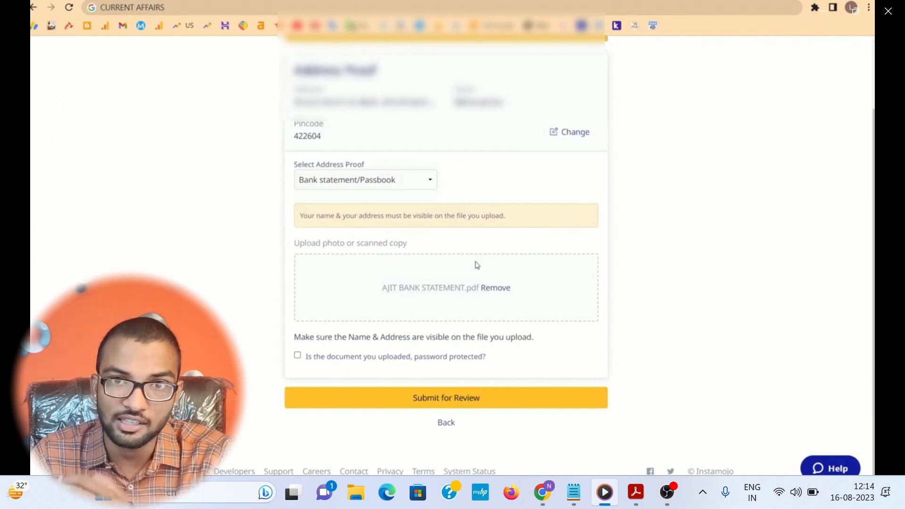
Step: Mark the uploaded document as password protected, enter the document password, and submit the KYC for review
click(297, 355)
click(336, 390)
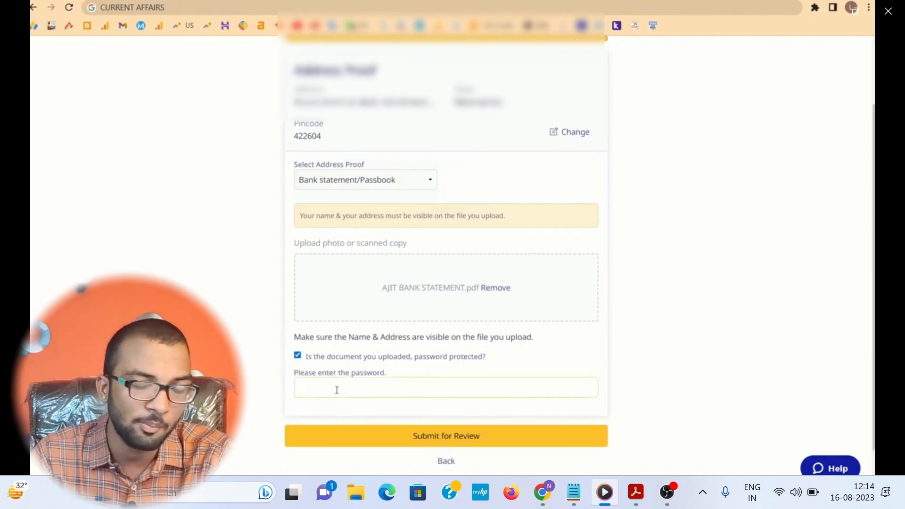
key(ctrl+v)
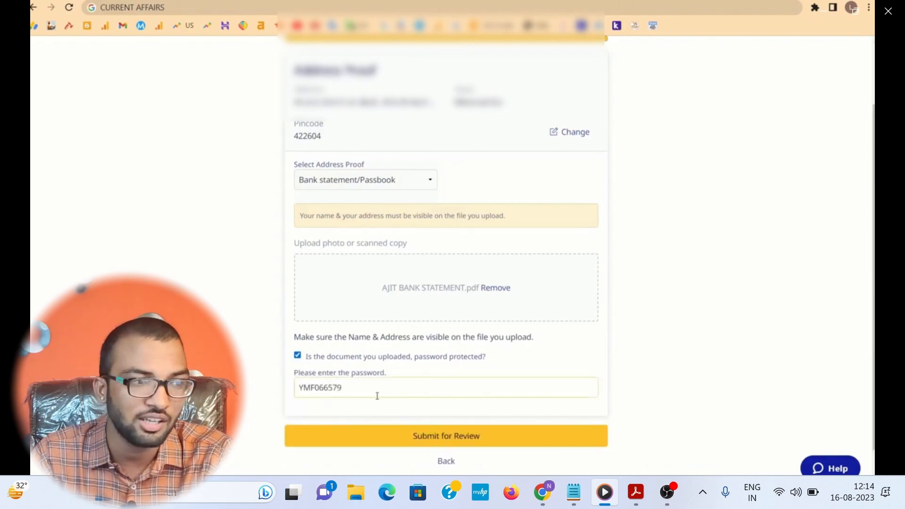
click(410, 439)
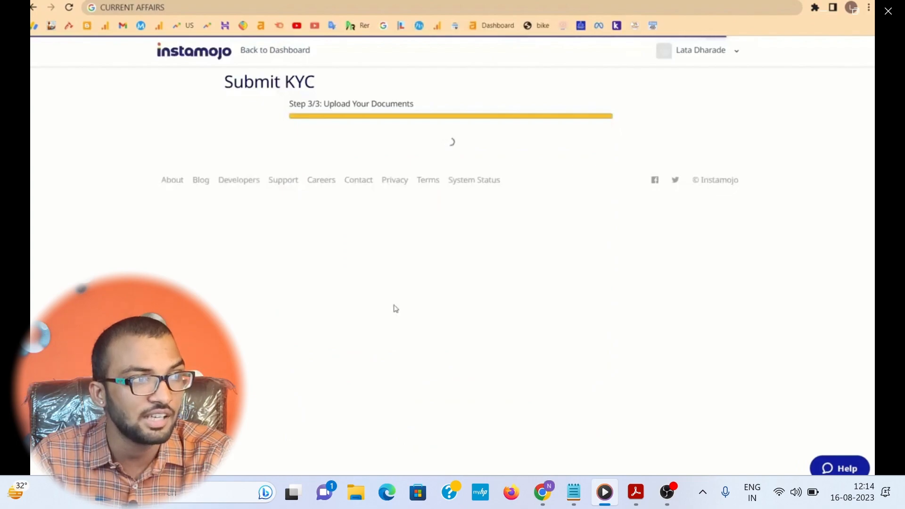
drag(383, 174, 522, 214)
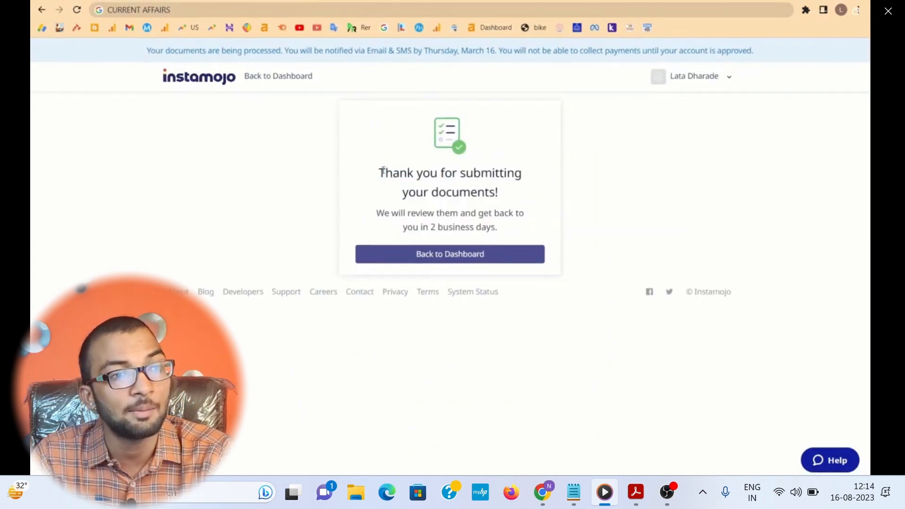
drag(378, 173, 513, 200)
click(373, 212)
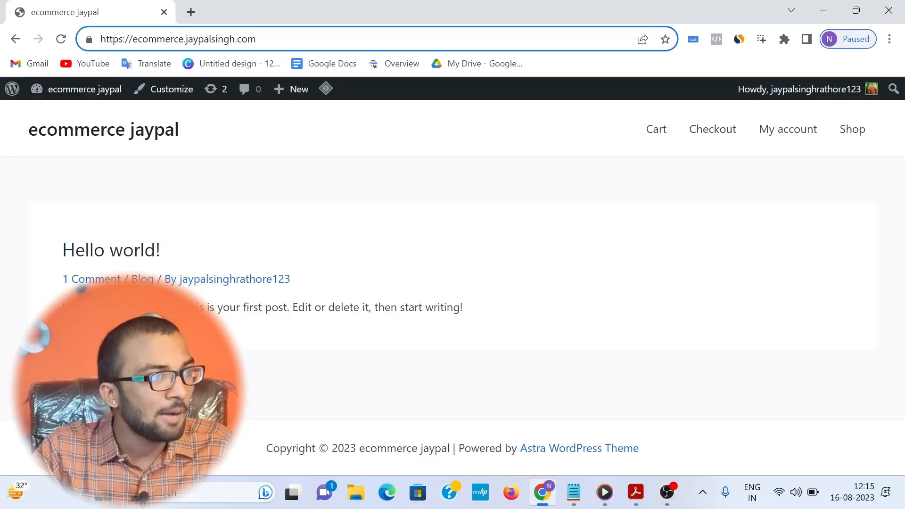
Step: Open the store site's WordPress admin by adding /wp-admin to its address and go to the WooCommerce settings
key(ctrl+l)
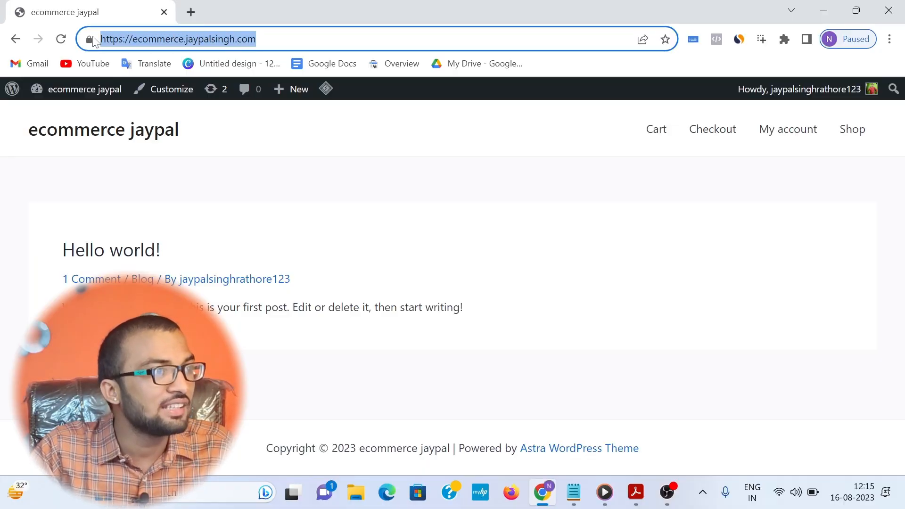
click(256, 40)
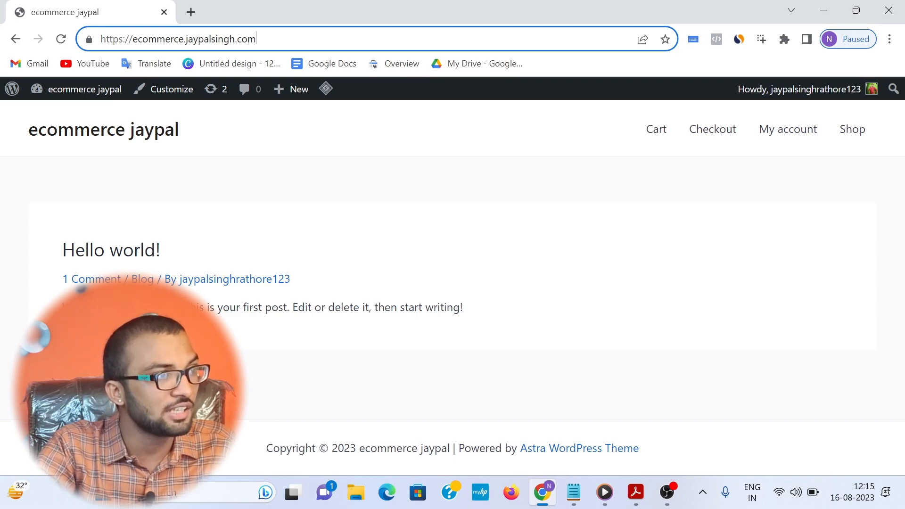
text(/)
text(wp)
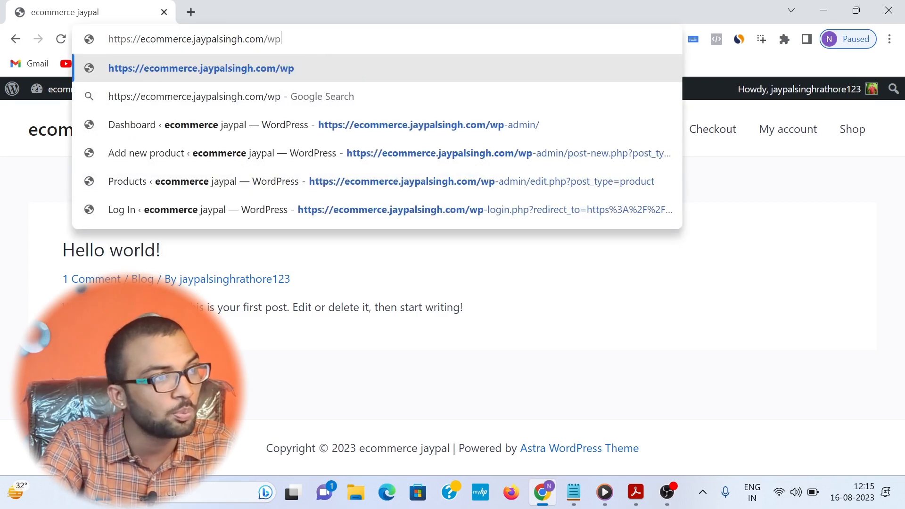
text(-admin)
key(Return)
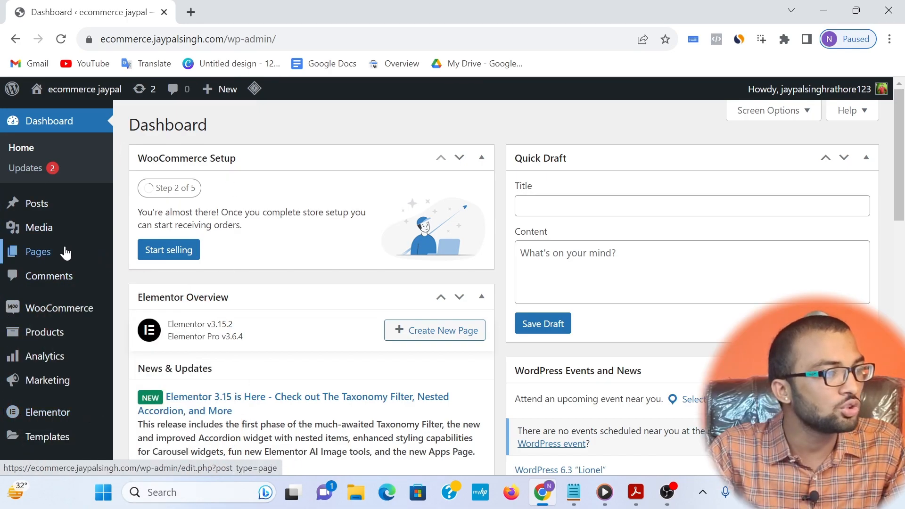
mouse_move(97, 312)
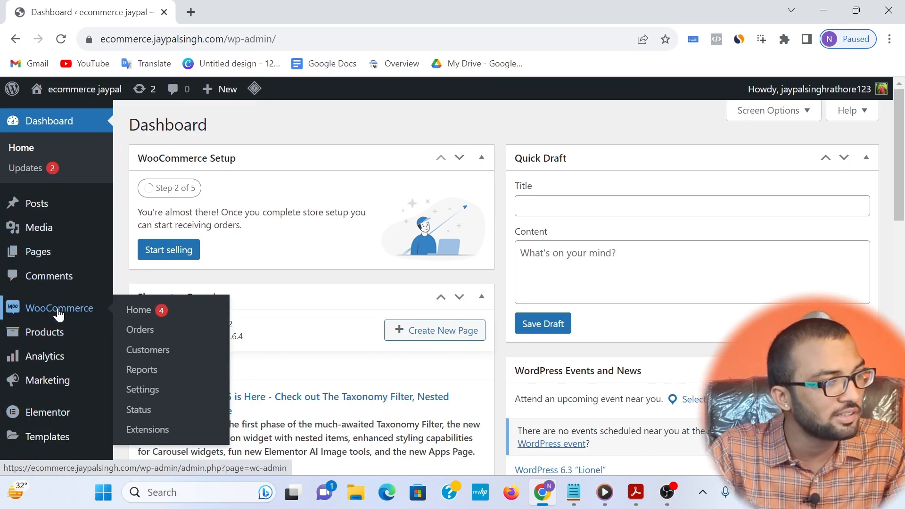
click(156, 395)
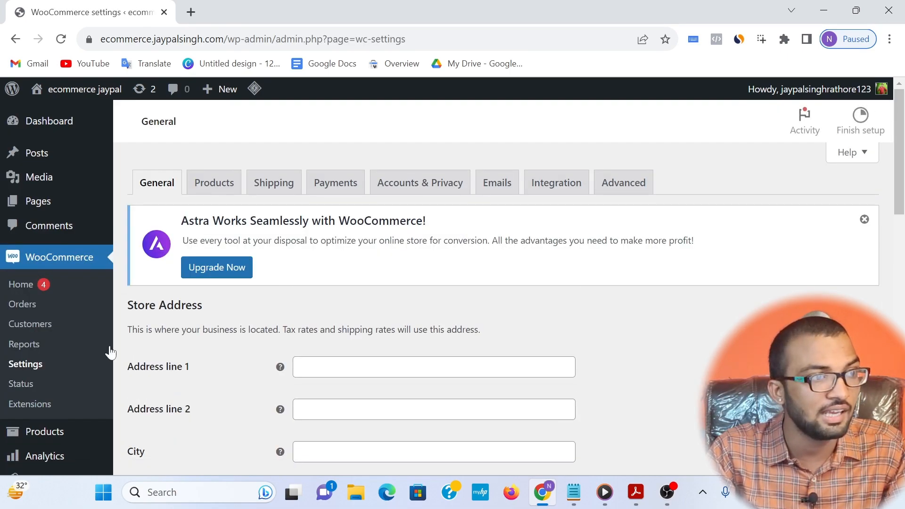
Step: View the installed payment methods in the WooCommerce payment settings
click(319, 197)
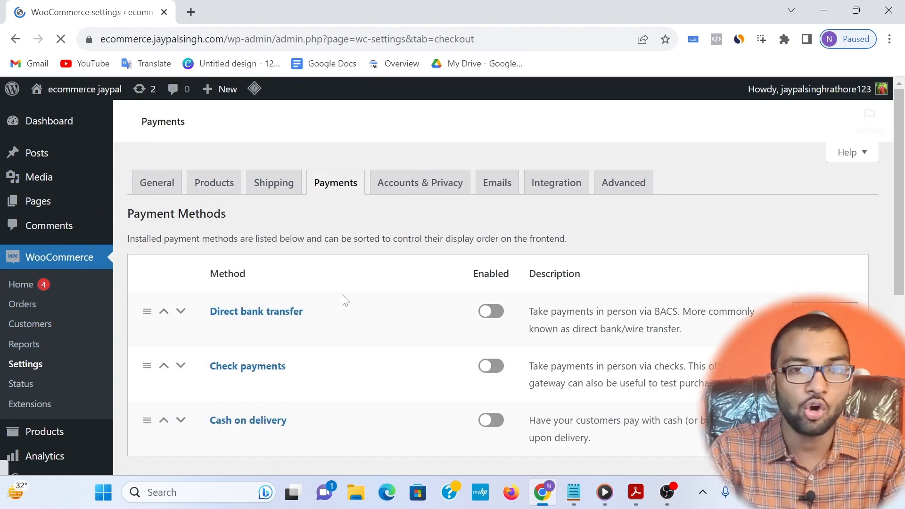
scroll(452, 301, down, 3)
scroll(448, 304, down, 1)
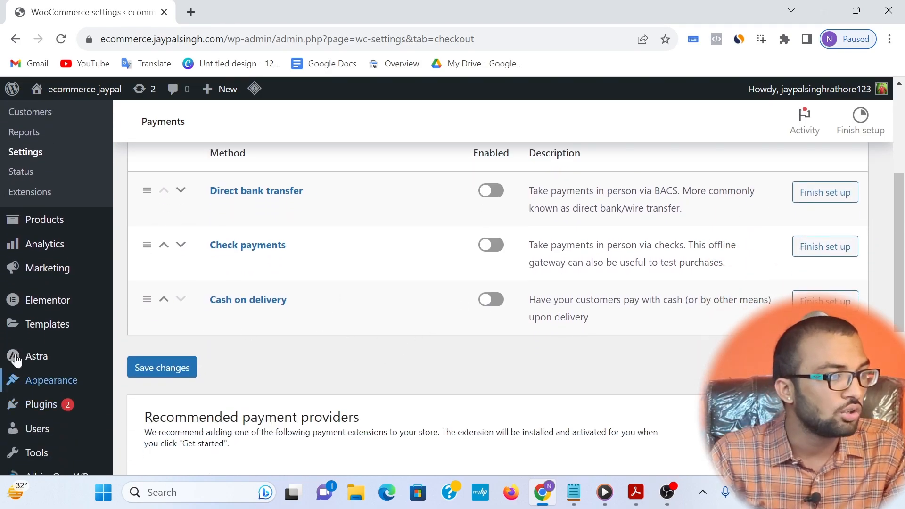
Step: Go to the page for adding new plugins and search the plugin directory for instamojo
mouse_move(67, 404)
click(150, 418)
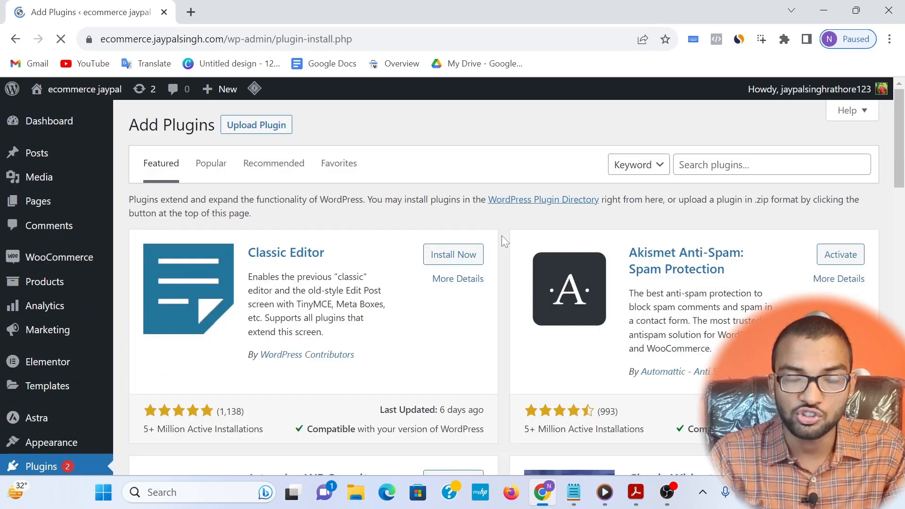
click(754, 165)
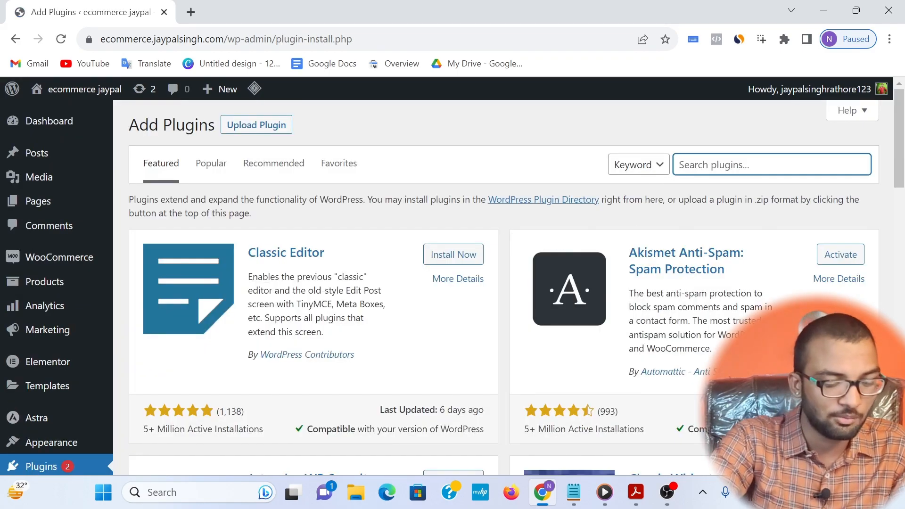
text(instamojo)
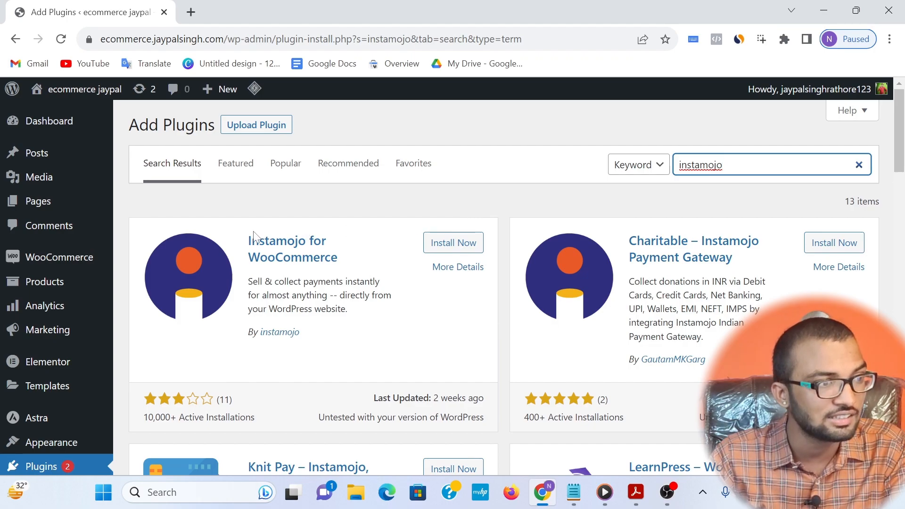
Step: Install and activate the Instamojo for WooCommerce plugin
click(451, 244)
drag(226, 241, 336, 281)
click(357, 256)
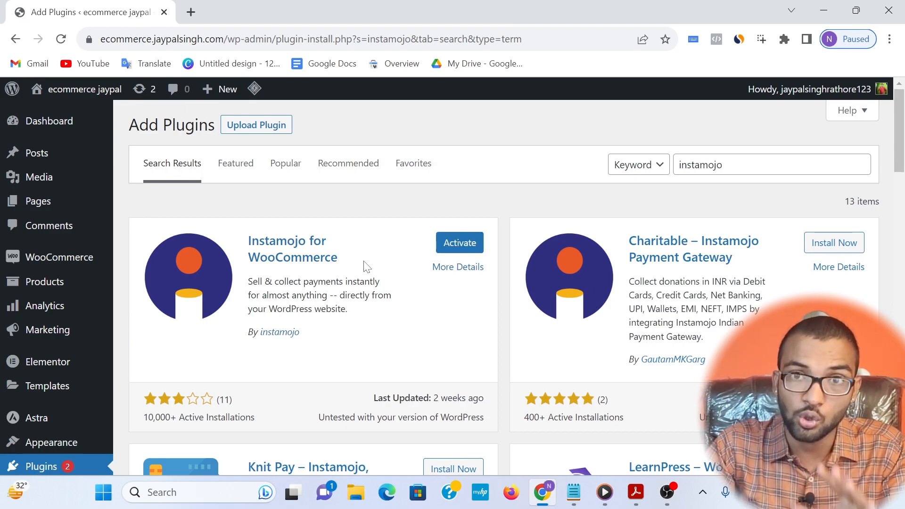
click(448, 238)
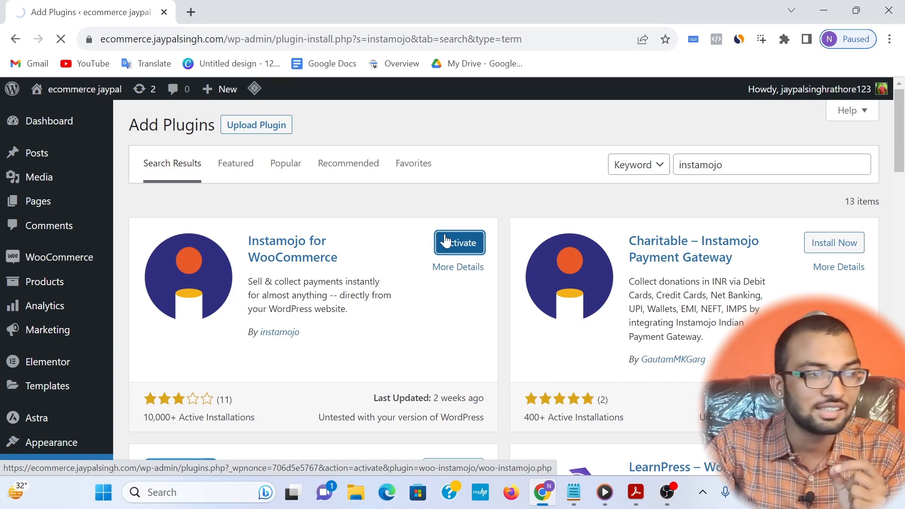
Step: Open the Instamojo gateway's configuration from the payment methods in the WooCommerce settings
scroll(257, 349, down, 5)
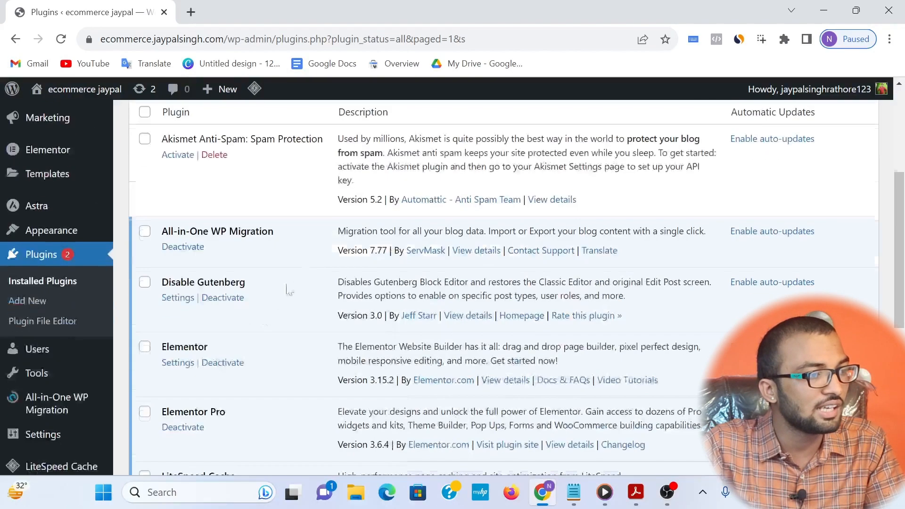
scroll(286, 289, down, 2)
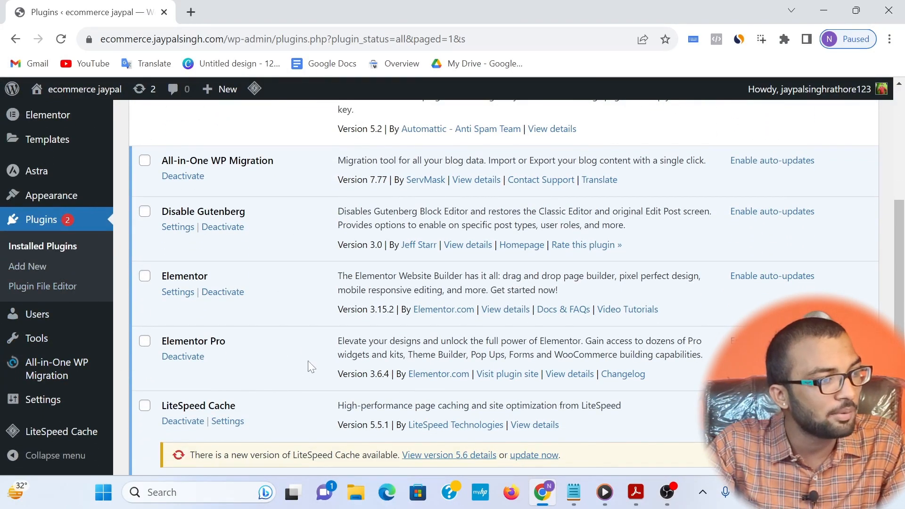
scroll(308, 361, down, 5)
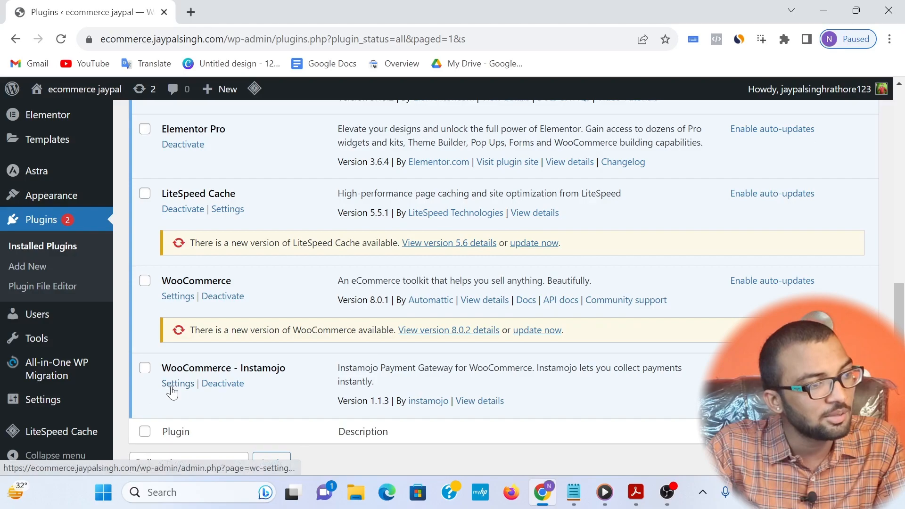
scroll(172, 393, up, 6)
mouse_move(76, 259)
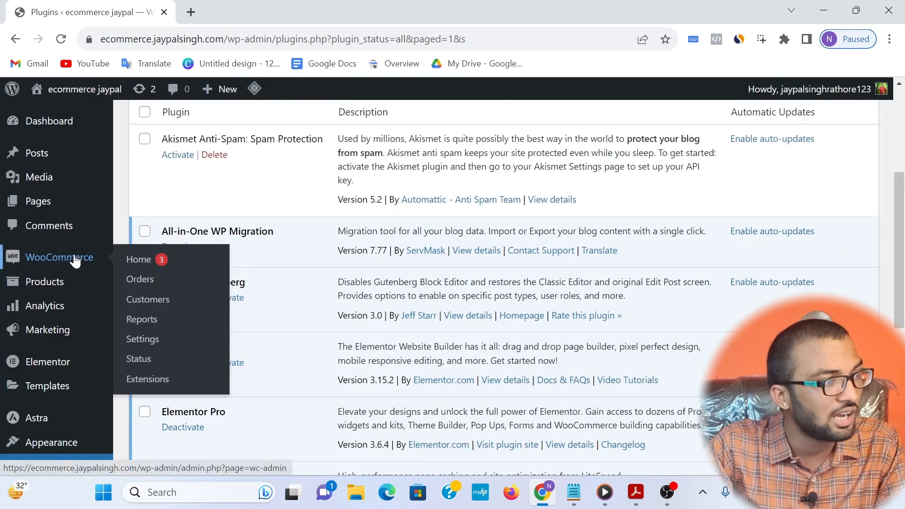
click(155, 339)
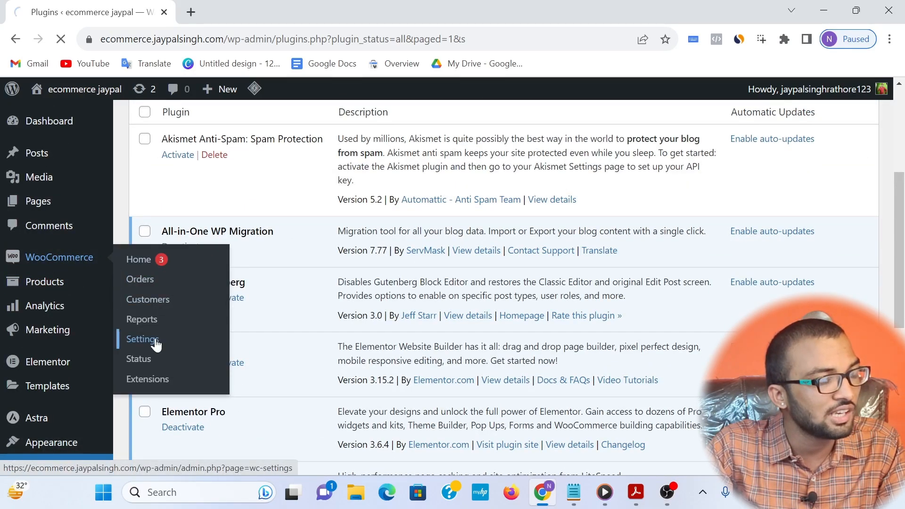
click(337, 182)
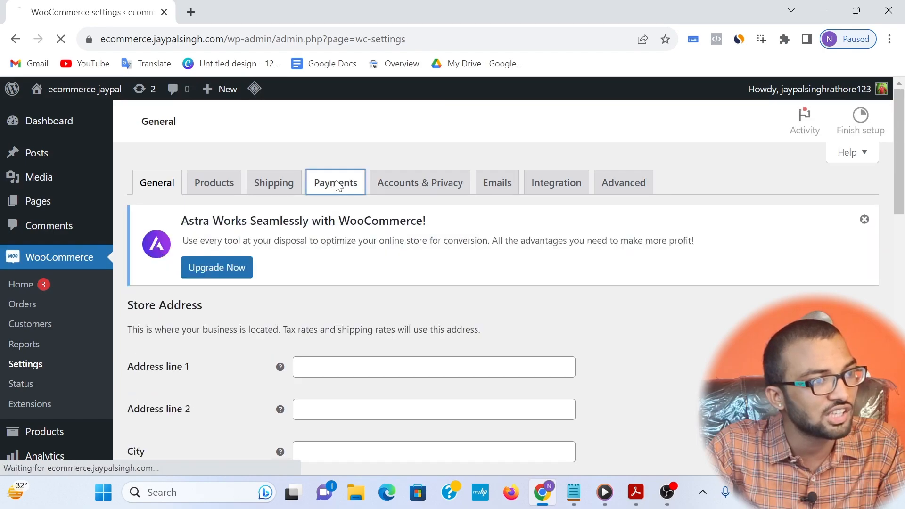
scroll(370, 381, down, 2)
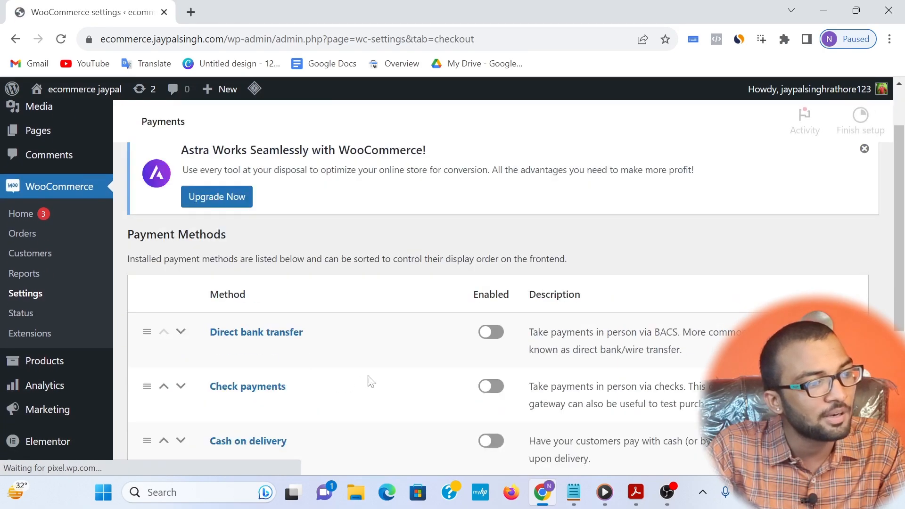
scroll(370, 381, down, 5)
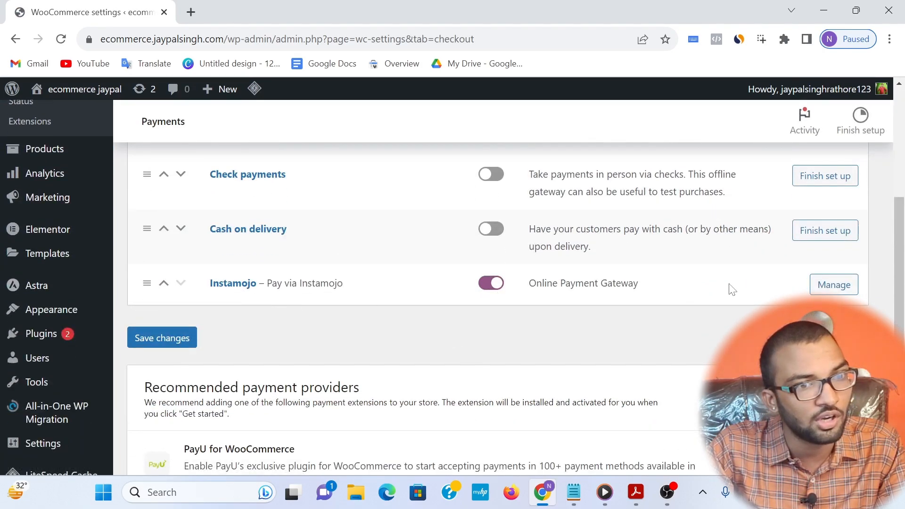
click(834, 286)
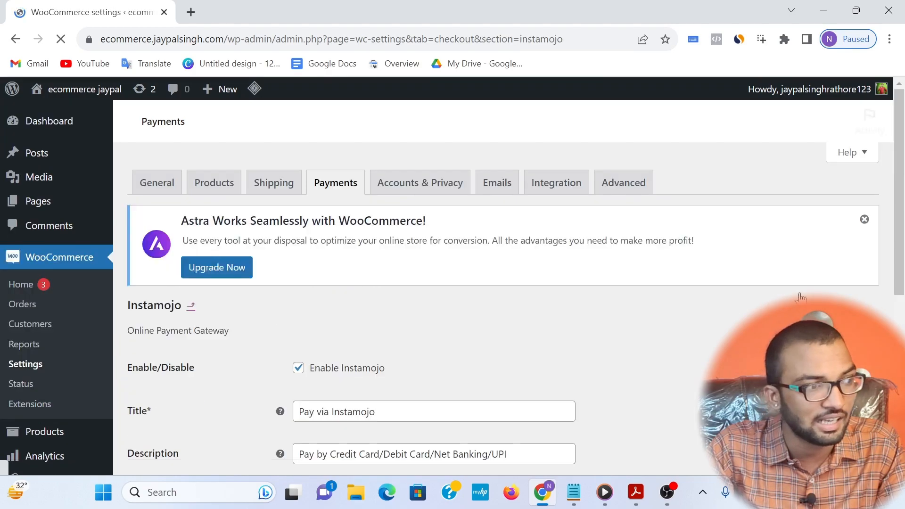
Step: Enter placeholder API credentials for the Instamojo client ID and client secret, and save the gateway settings
scroll(533, 288, down, 4)
scroll(198, 307, down, 1)
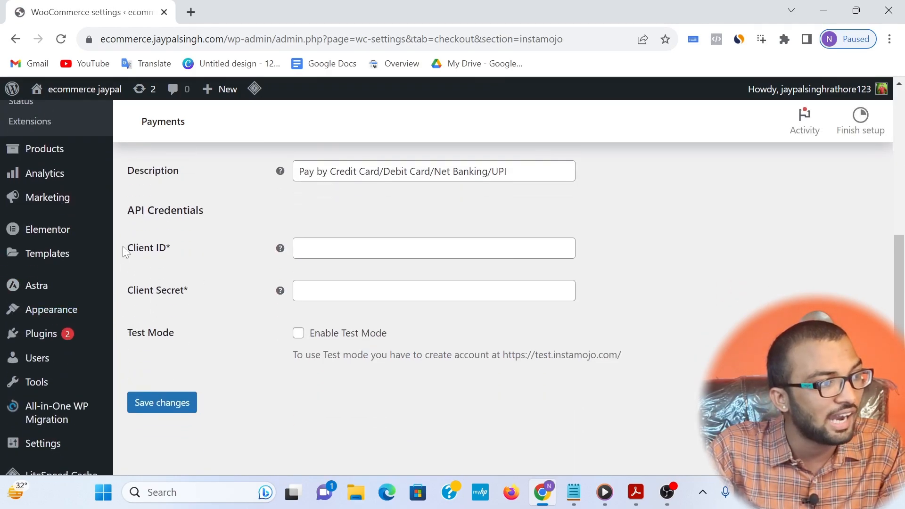
drag(125, 252, 207, 262)
drag(125, 288, 191, 285)
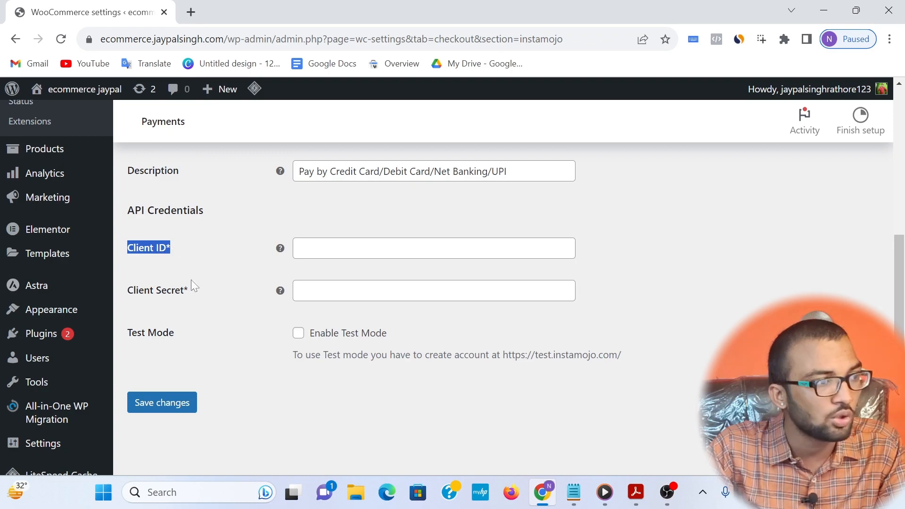
click(182, 255)
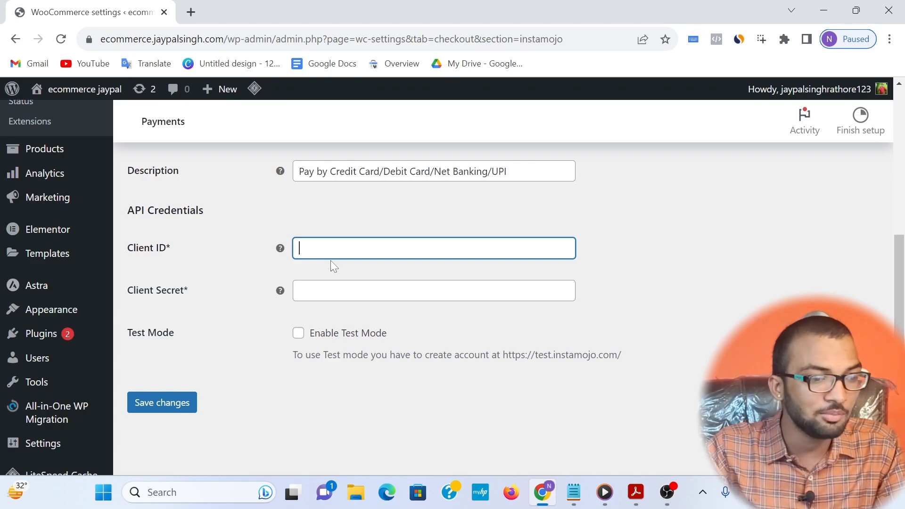
text(fngiurnf v)
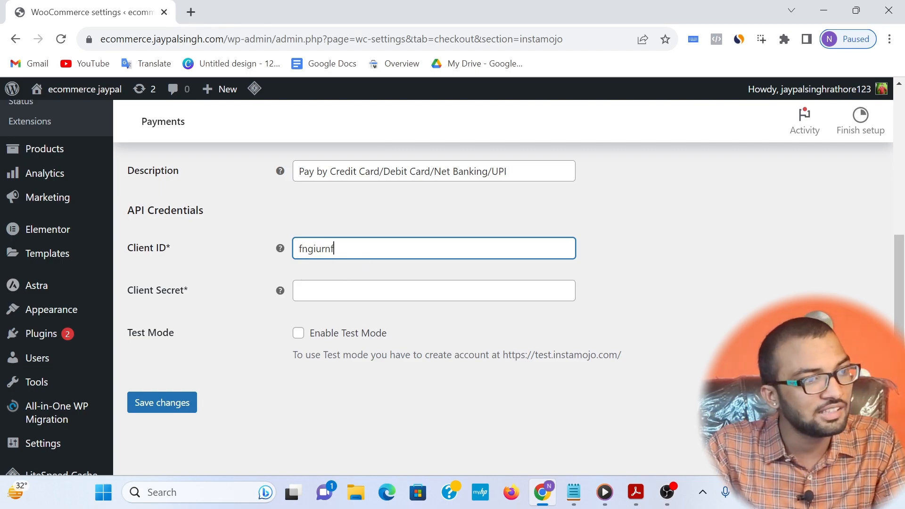
key(Tab)
text(fgsh5tgbh)
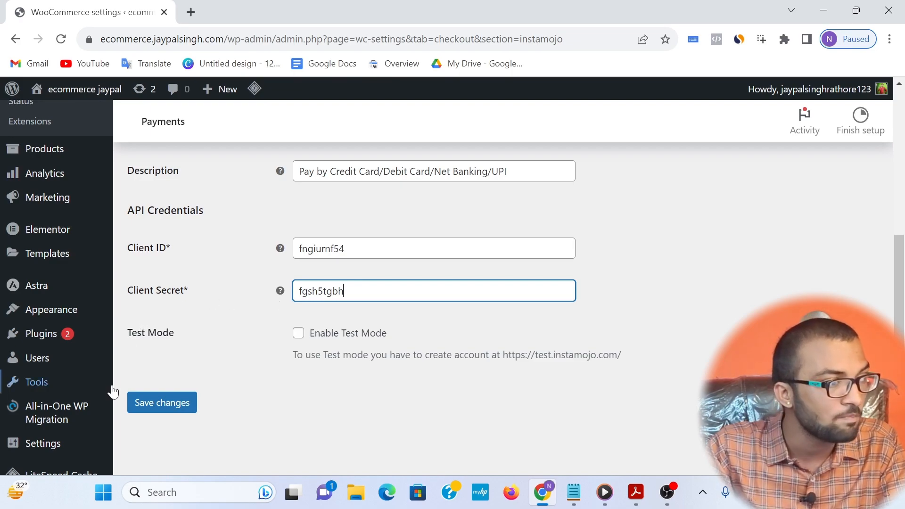
click(174, 413)
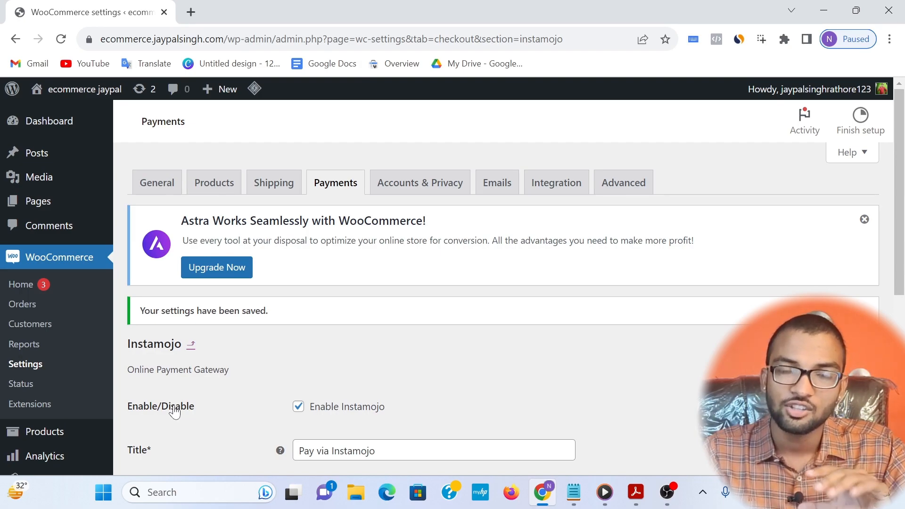
Step: Open the store page of the Multi Purpose 8pcs Spice Rack from the product list in a new browser tab
scroll(262, 381, down, 5)
scroll(262, 380, up, 5)
mouse_move(86, 189)
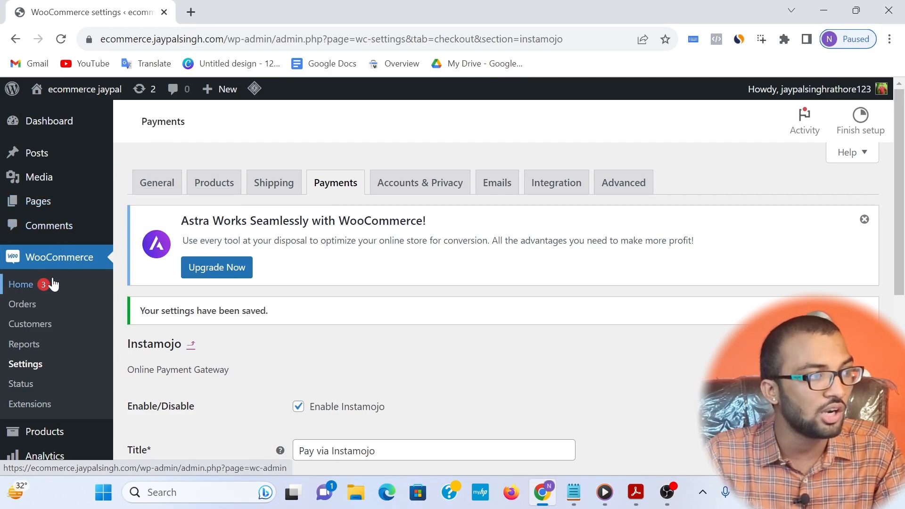
scroll(57, 237, down, 5)
mouse_move(55, 149)
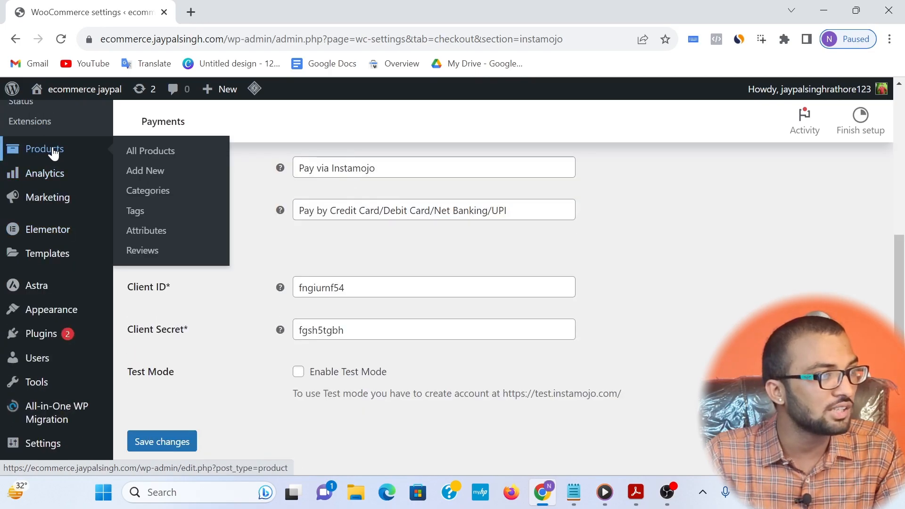
click(142, 159)
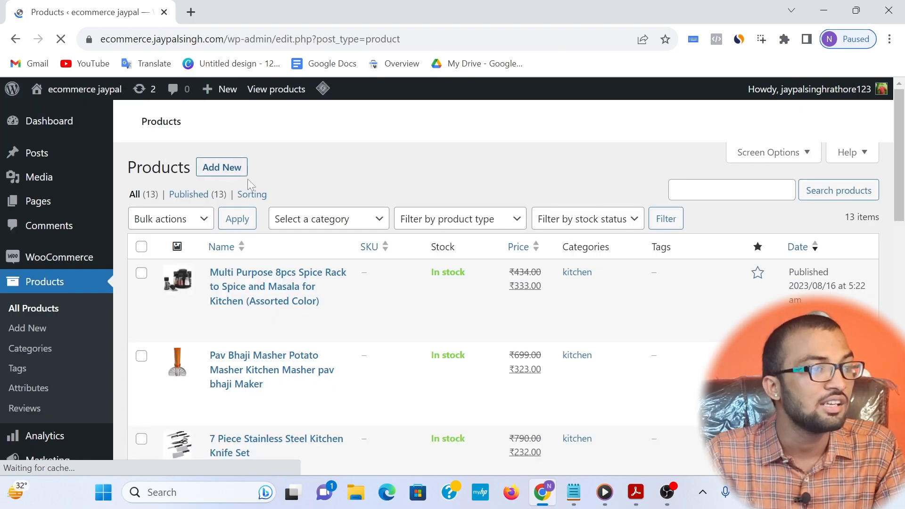
right_click(221, 329)
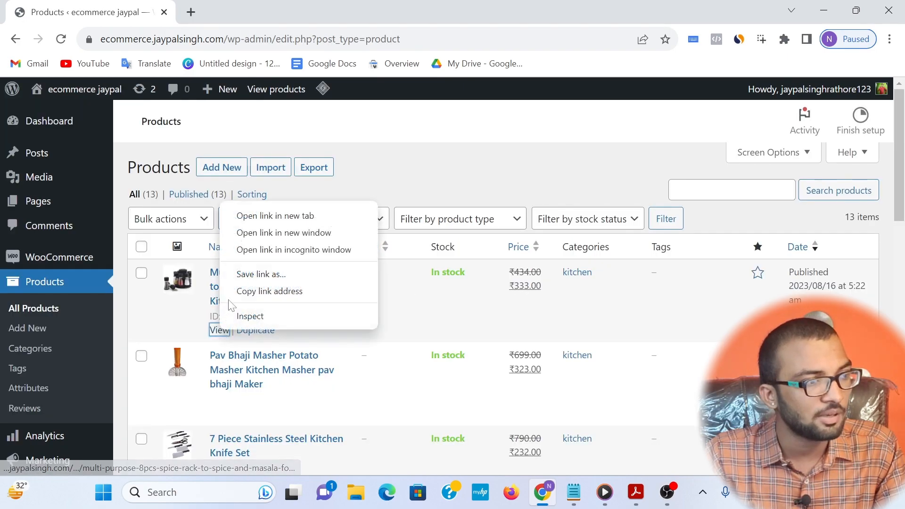
click(240, 225)
click(226, 12)
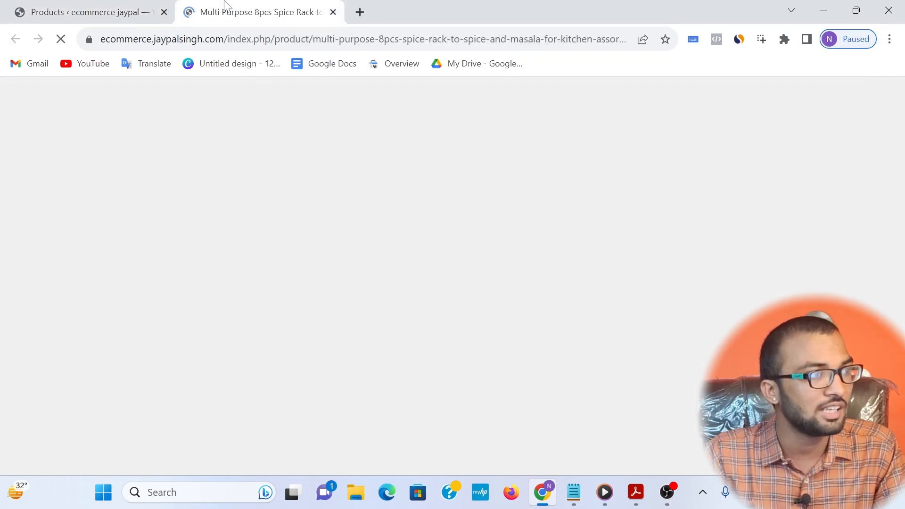
Step: Add one Multi Purpose 8pcs Spice Rack to the cart and open the cart page
drag(554, 335, 677, 337)
click(647, 333)
scroll(646, 325, down, 2)
click(594, 297)
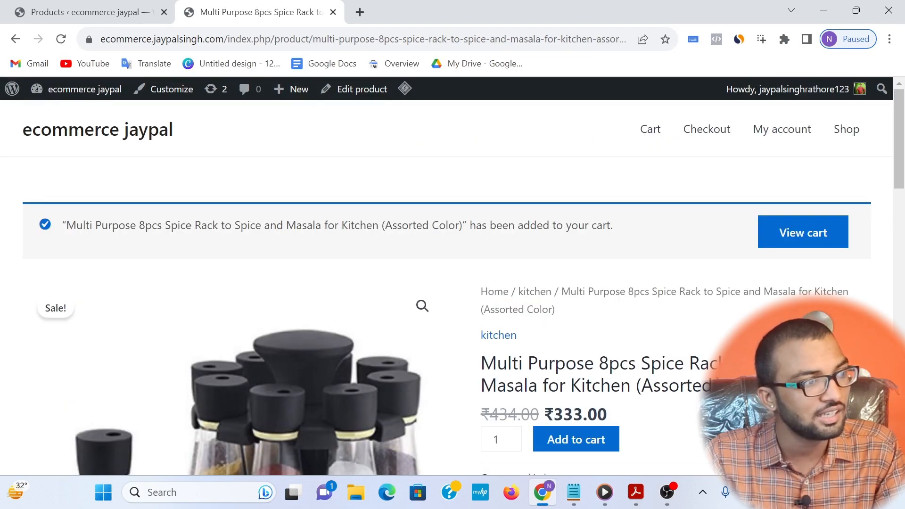
scroll(692, 269, down, 2)
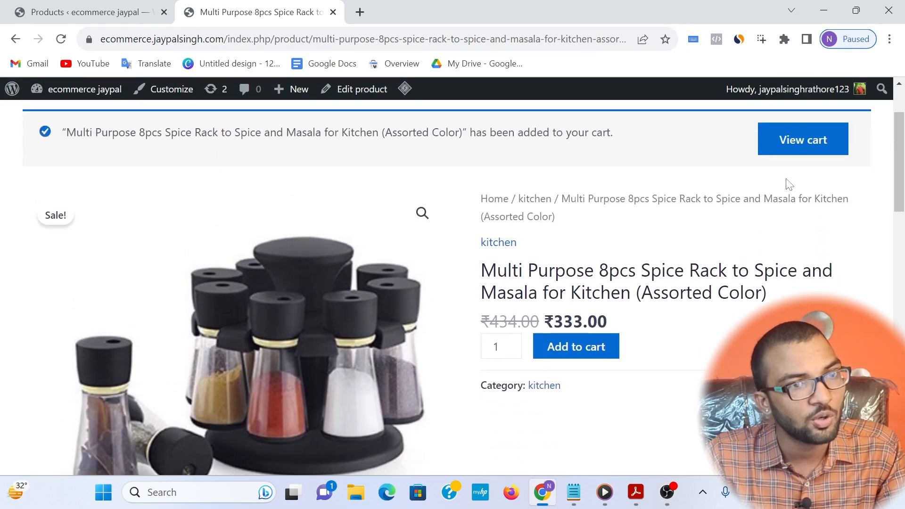
click(792, 172)
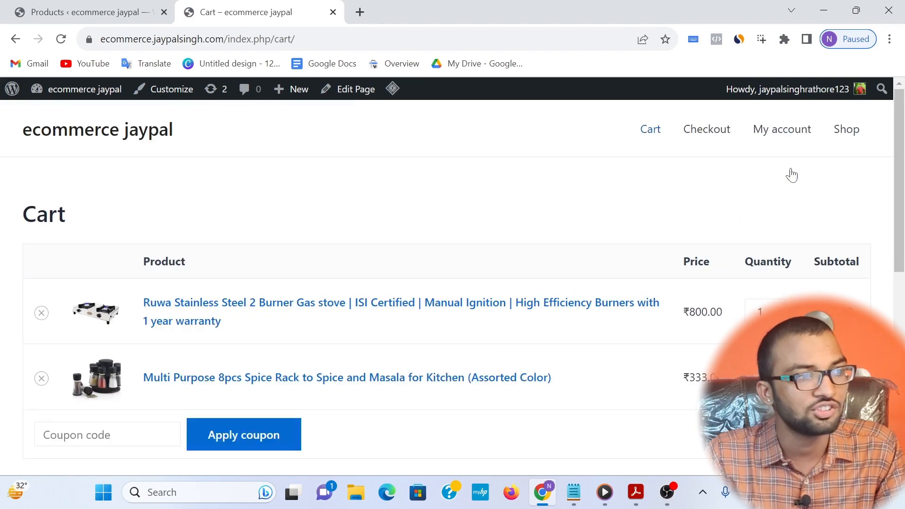
Step: Remove the Ruwa Stainless Steel 2 Burner Gas stove from the cart
scroll(323, 358, down, 2)
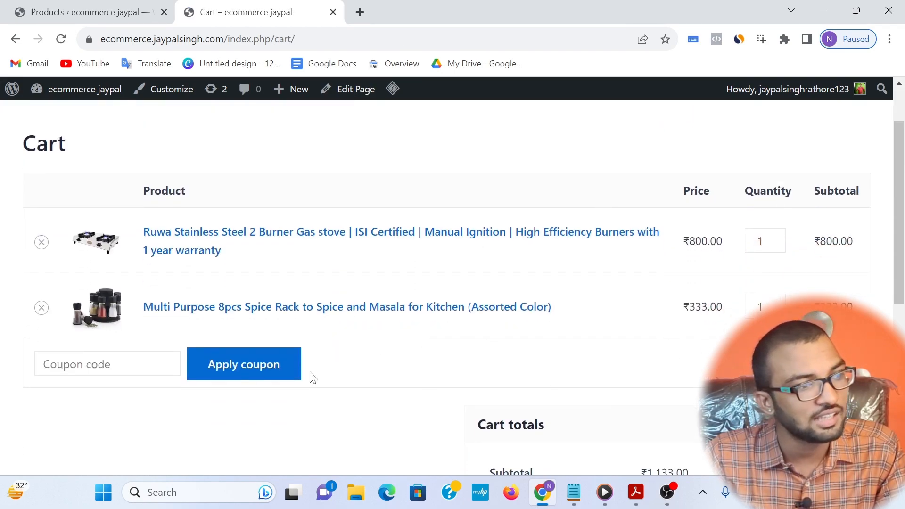
scroll(142, 330, down, 2)
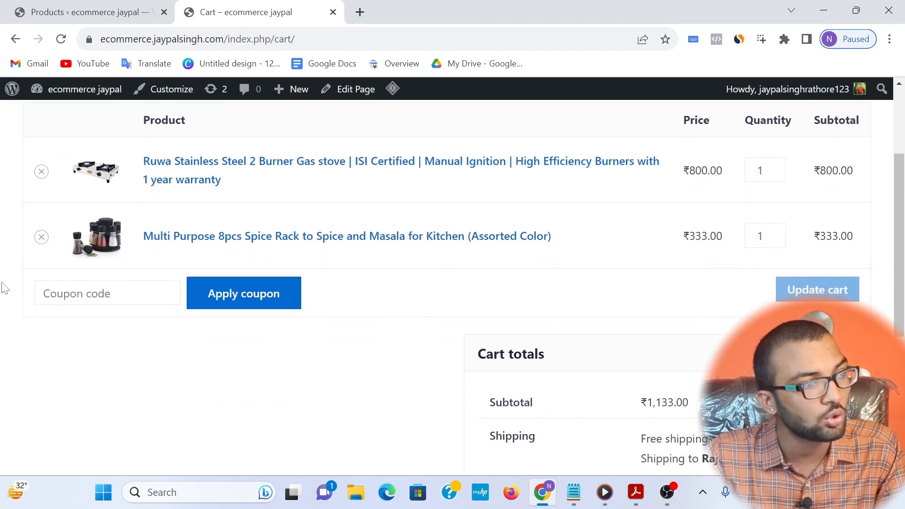
click(66, 297)
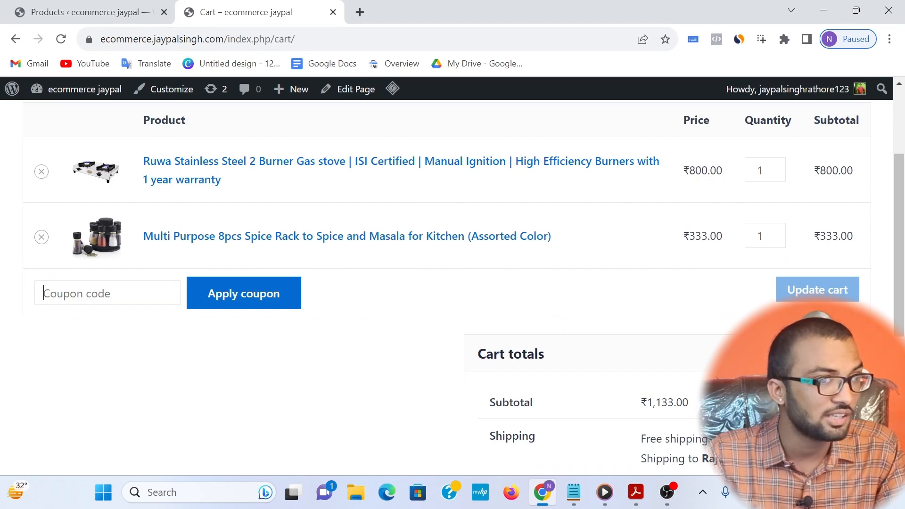
scroll(394, 333, down, 2)
scroll(41, 269, up, 4)
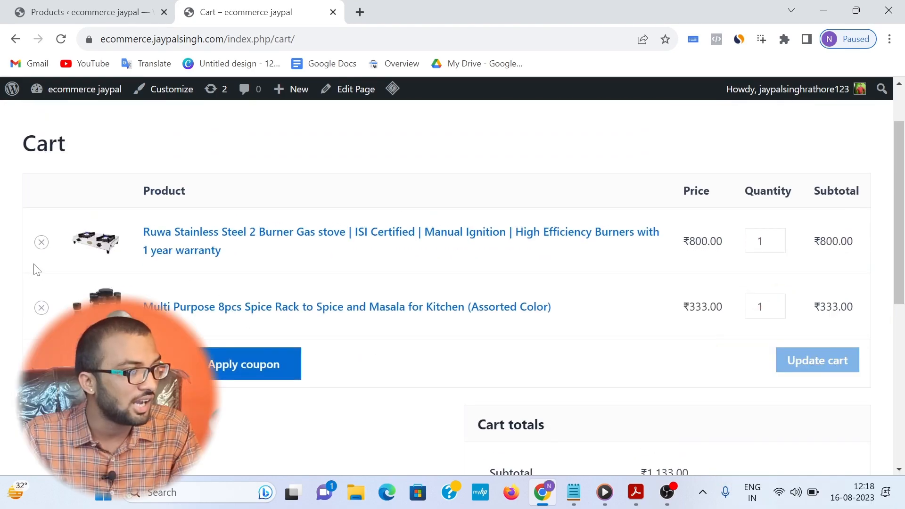
click(42, 242)
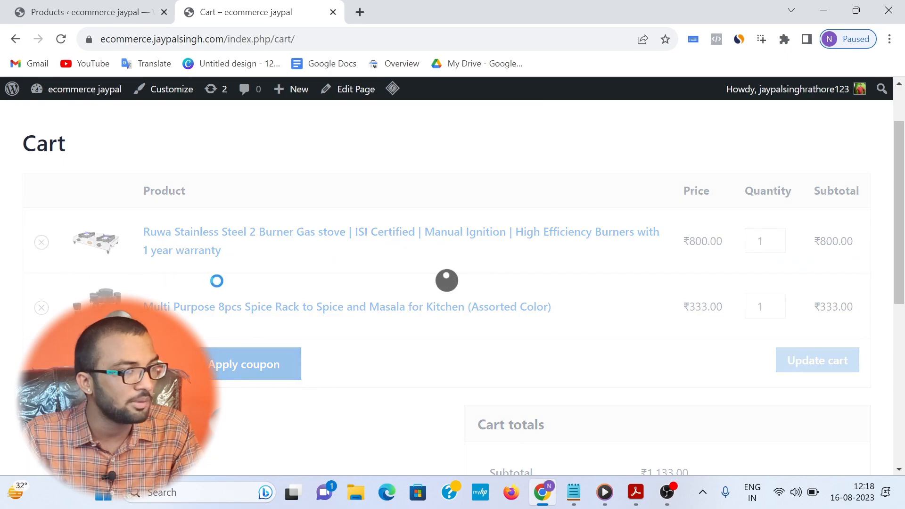
Step: Set the Multi Purpose 8pcs Spice Rack's quantity to 2, update the cart and check the new subtotal
click(757, 285)
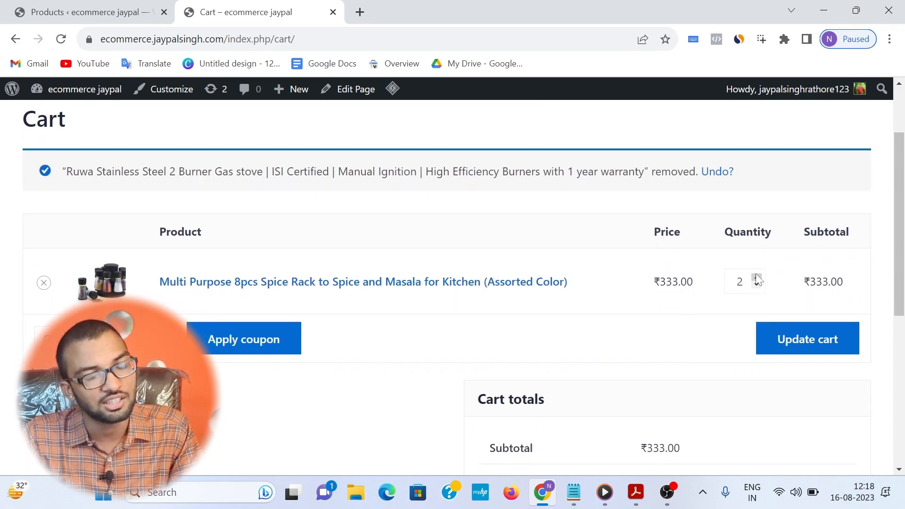
click(807, 348)
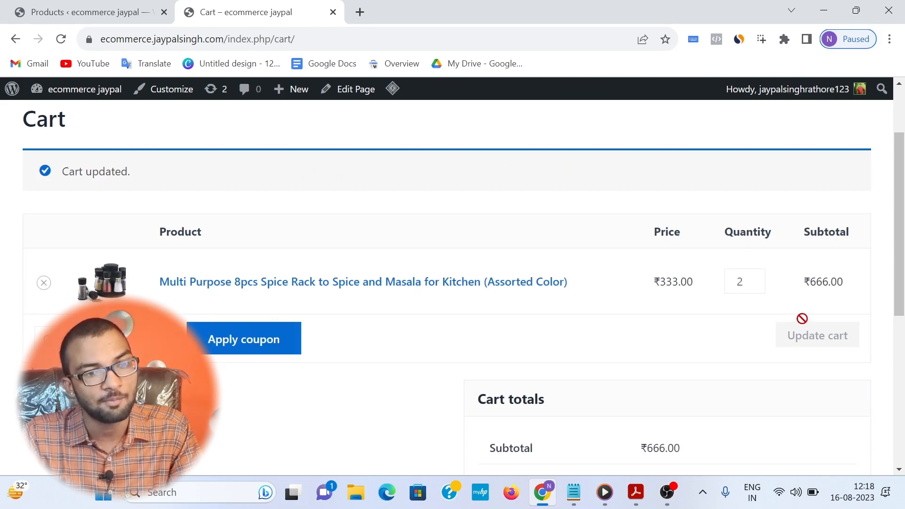
scroll(768, 329, down, 2)
drag(625, 365, 725, 360)
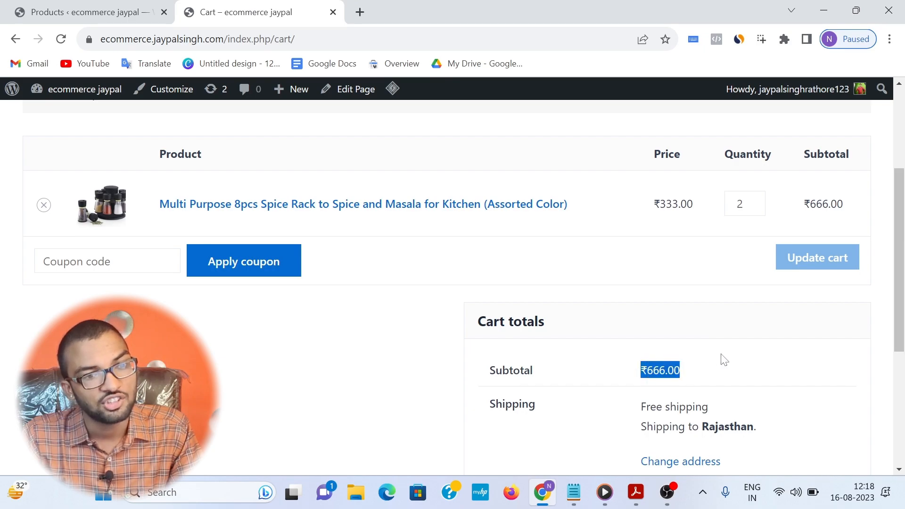
click(724, 360)
Step: Proceed to checkout and examine the Instamojo payment option in the order summary
scroll(754, 344, down, 5)
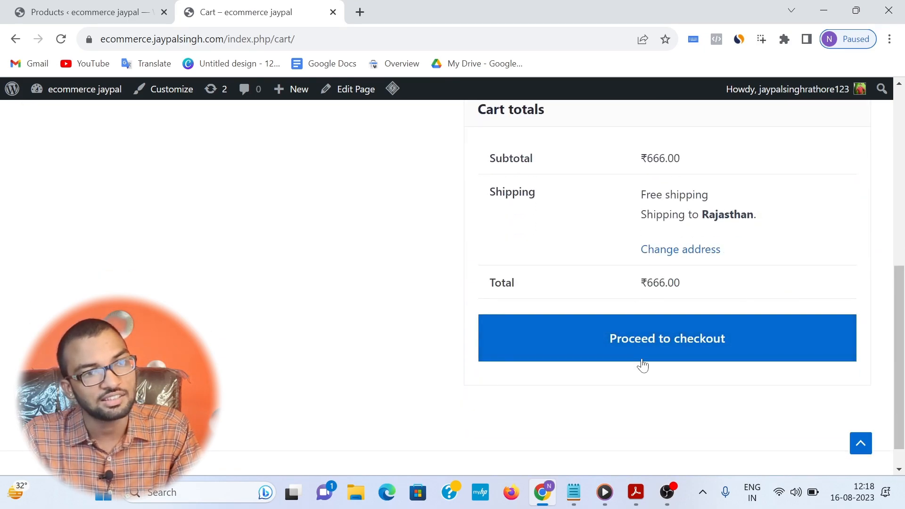
click(673, 347)
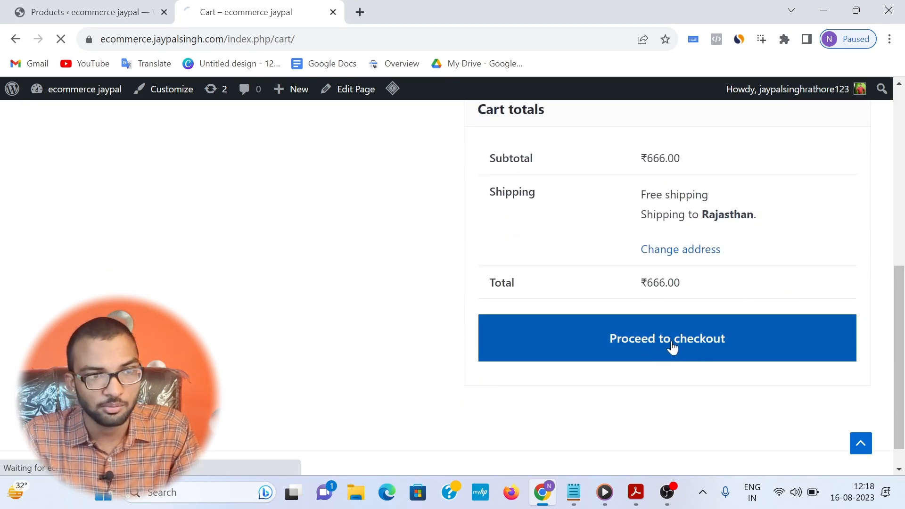
scroll(697, 335, down, 3)
scroll(696, 336, down, 4)
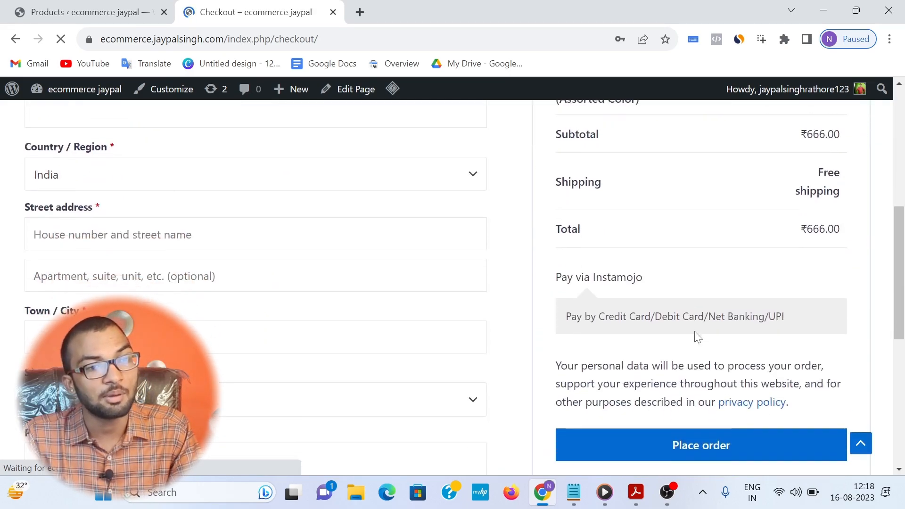
drag(566, 317, 793, 329)
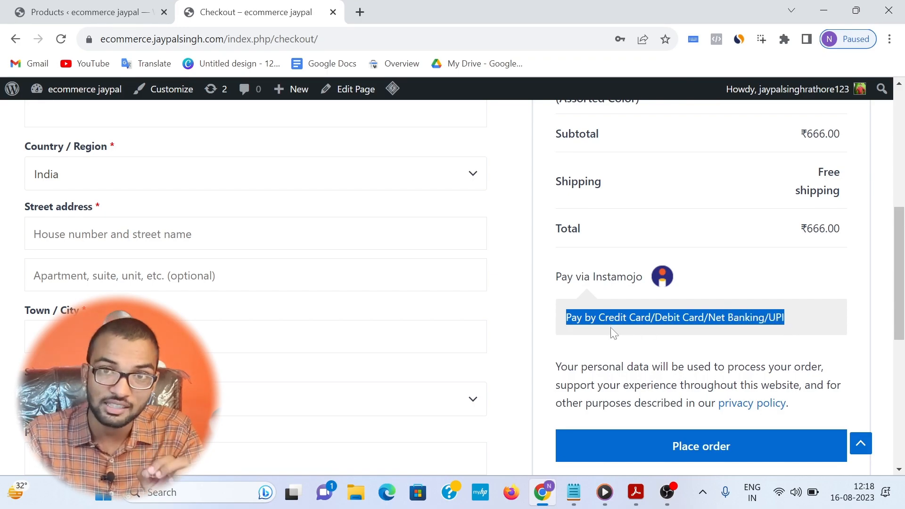
scroll(404, 321, up, 1)
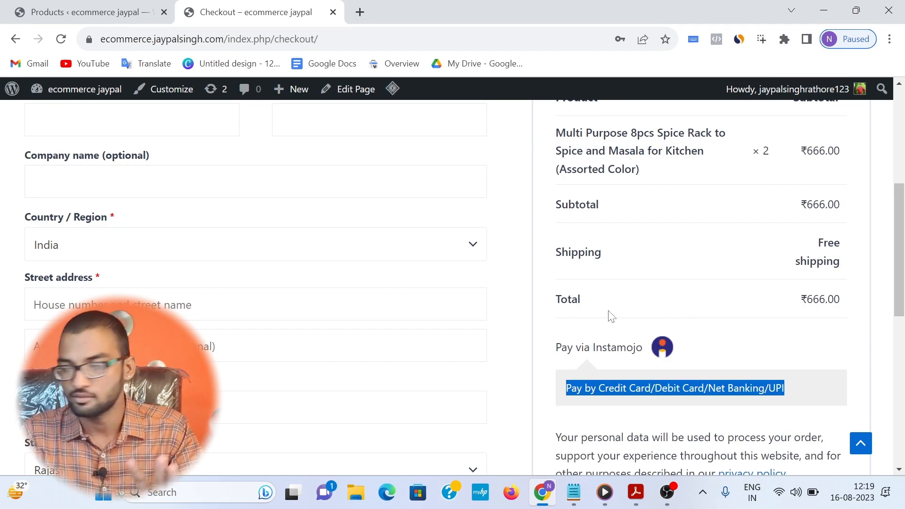
scroll(611, 316, down, 3)
Step: Enable the Cash on delivery method in the WooCommerce payment settings
click(20, 7)
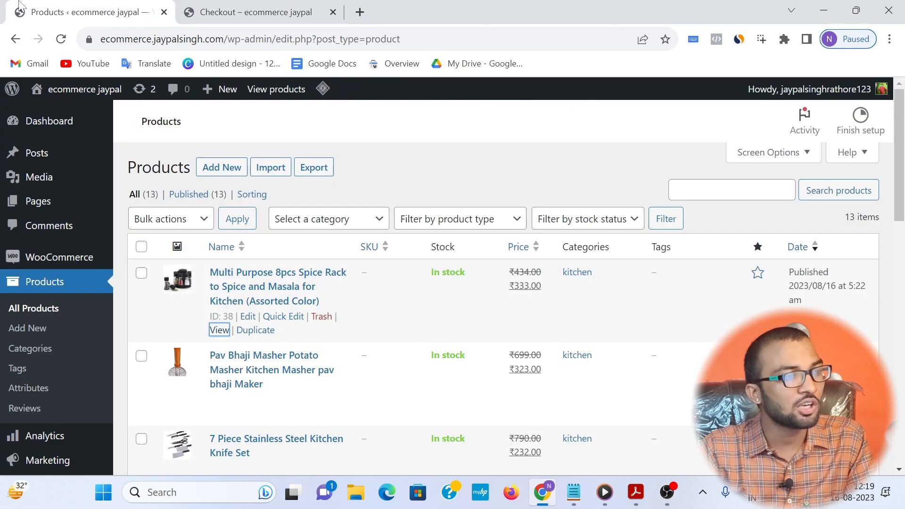
mouse_move(59, 260)
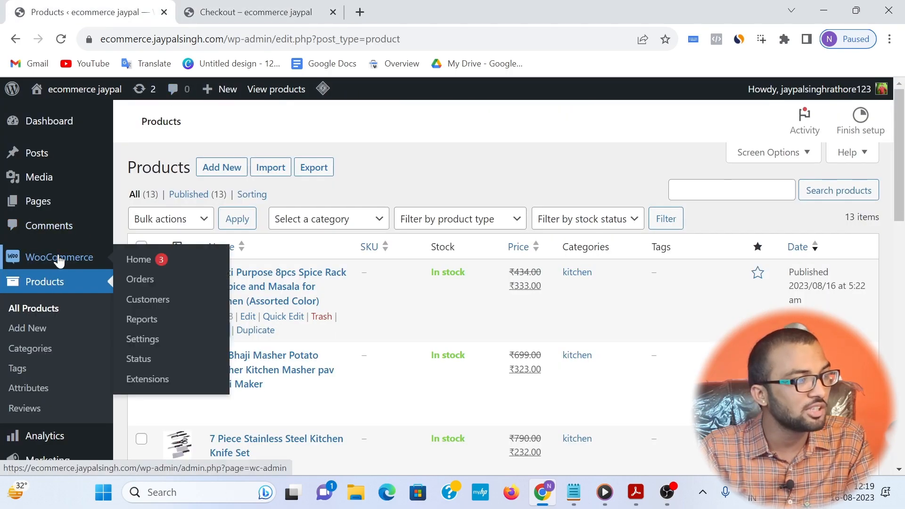
click(125, 342)
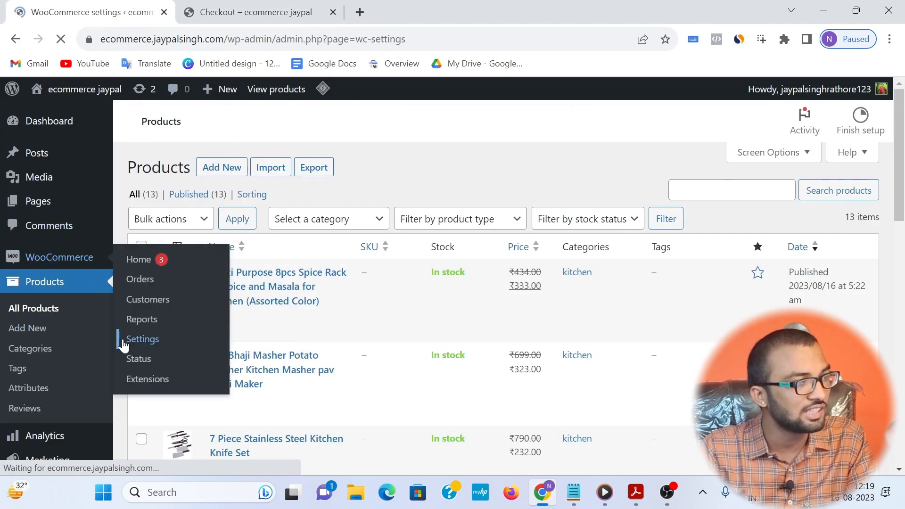
click(317, 188)
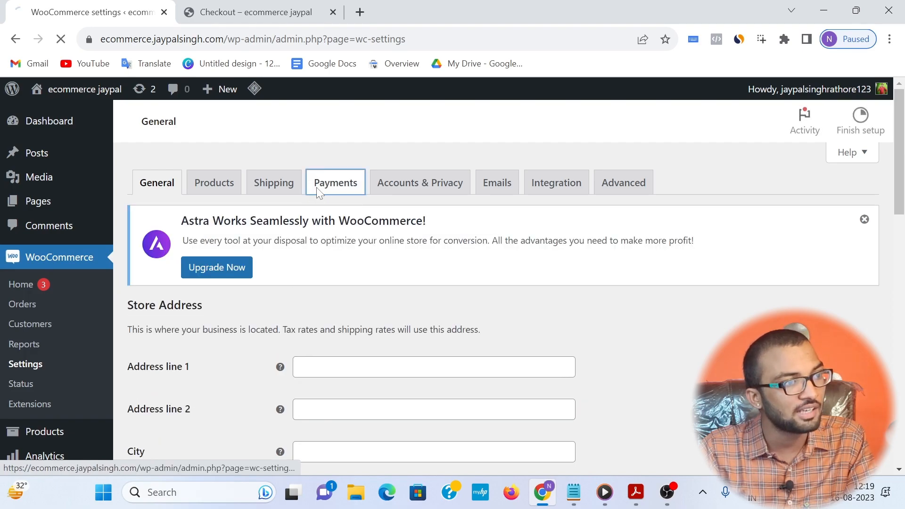
scroll(217, 246, down, 5)
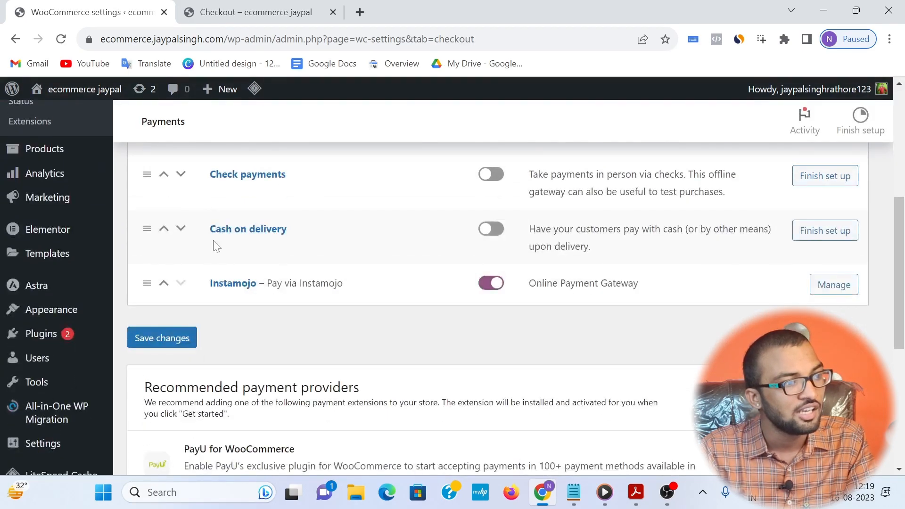
click(491, 229)
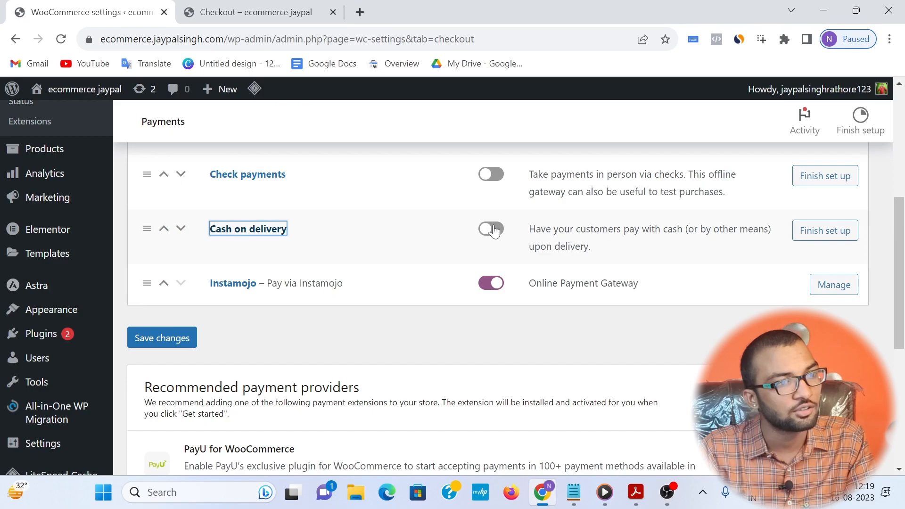
Step: Reload the store's checkout page and select Cash on delivery as the payment method
click(245, 12)
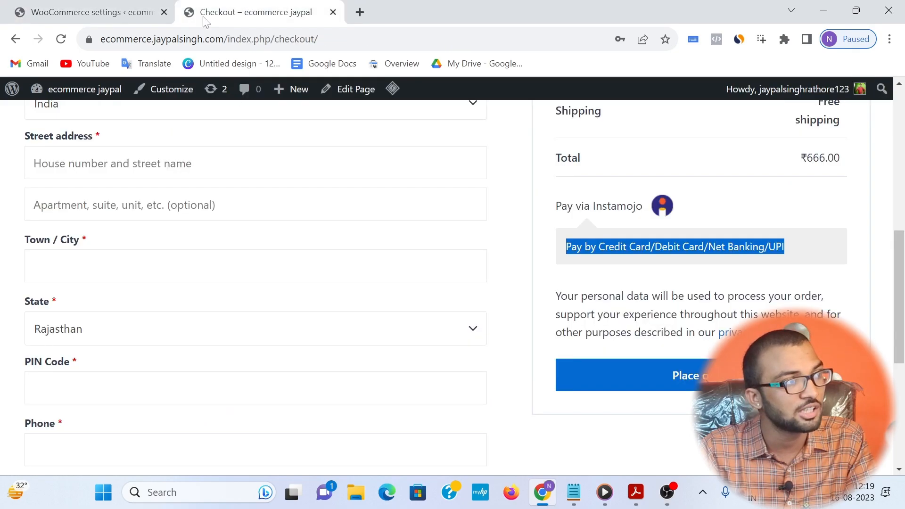
click(61, 39)
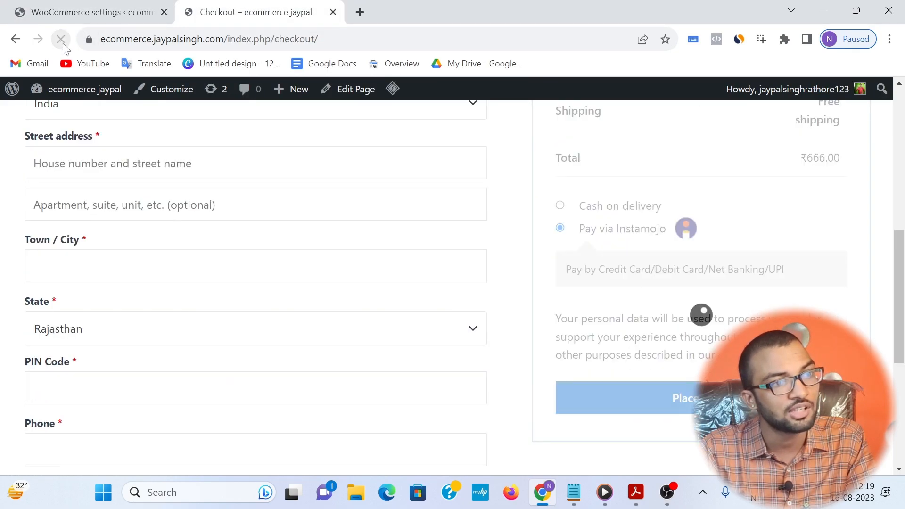
drag(580, 230, 668, 229)
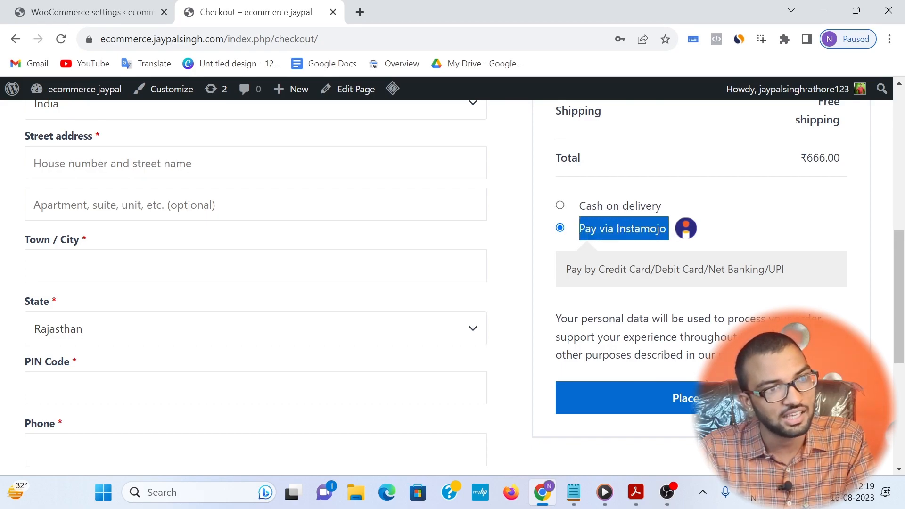
click(560, 205)
click(586, 210)
drag(585, 210, 689, 207)
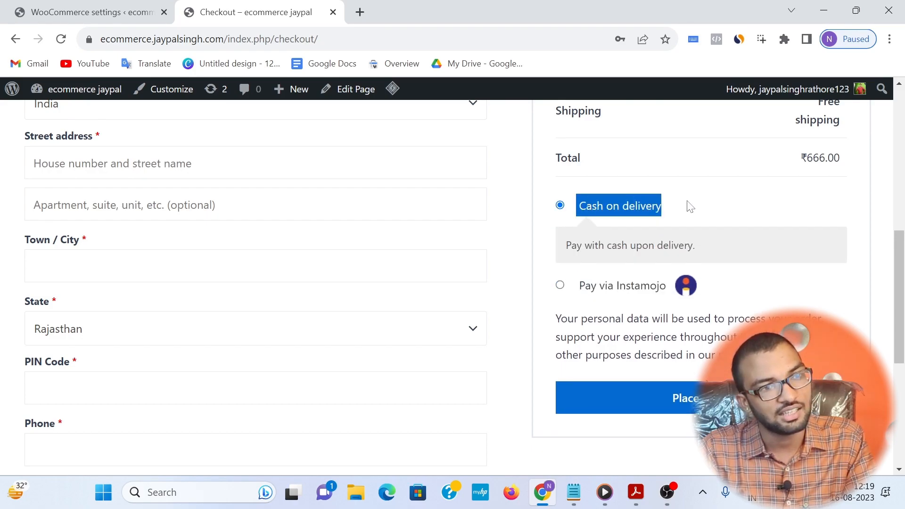
click(689, 208)
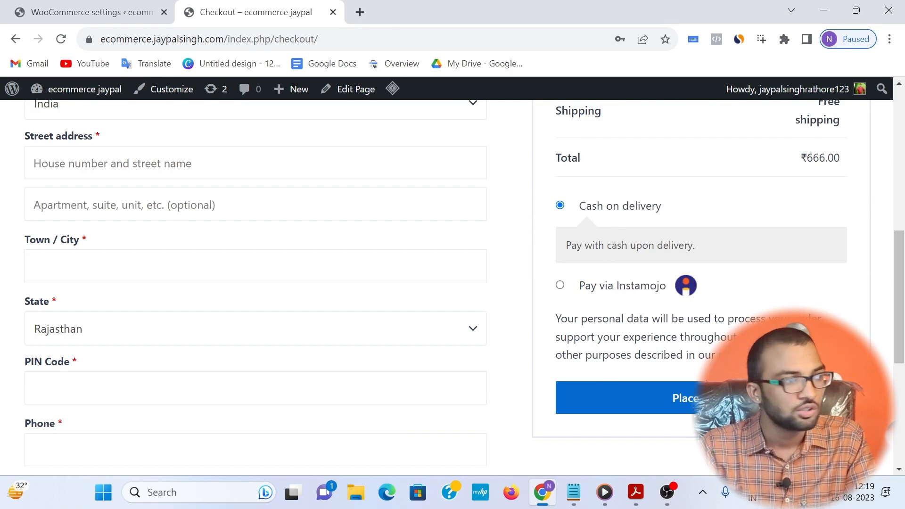
Step: Review the checkout form and open the coupon code entry above the billing details
scroll(528, 232, up, 4)
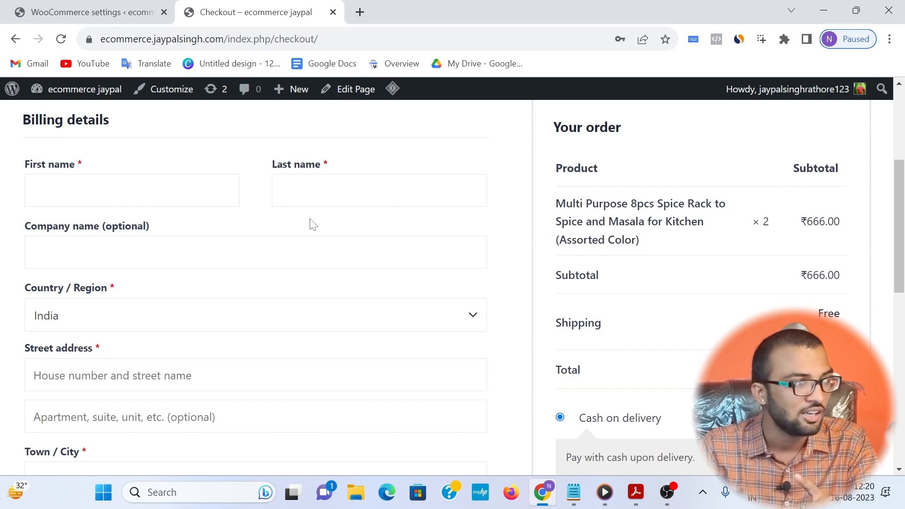
scroll(684, 348, down, 1)
scroll(674, 387, down, 4)
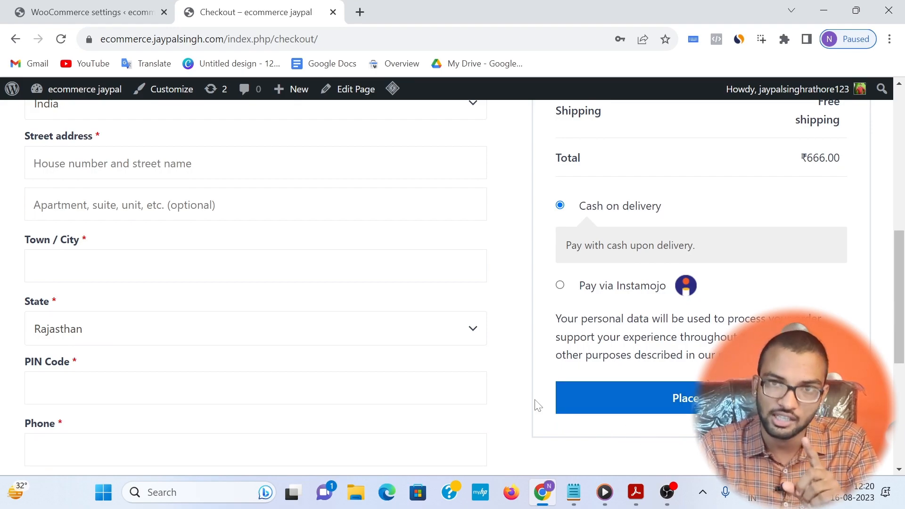
scroll(247, 317, up, 6)
scroll(130, 164, up, 3)
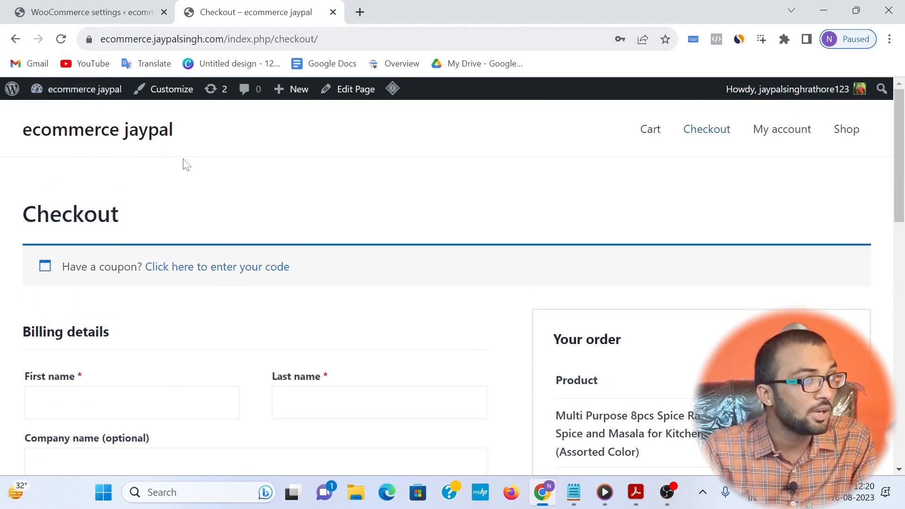
drag(143, 266, 297, 285)
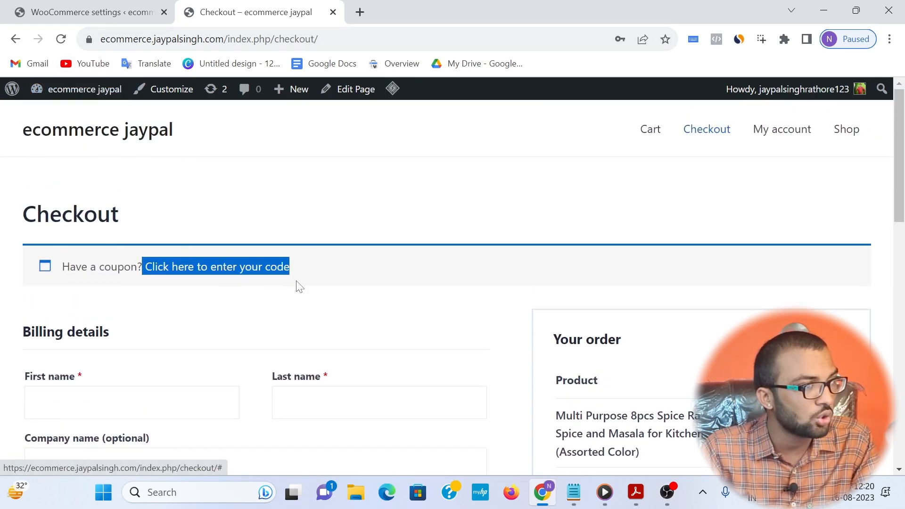
click(218, 267)
click(93, 349)
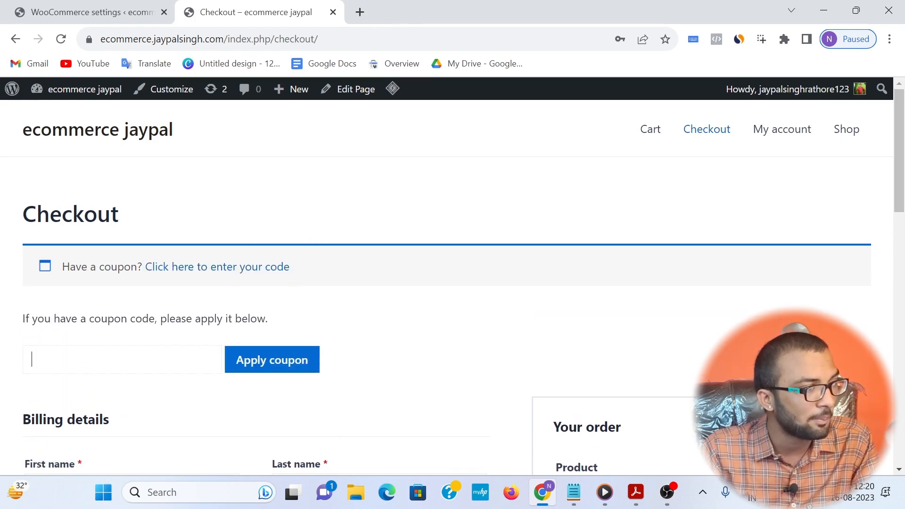
Step: Open the store's coupon management in the WordPress admin and start creating the first coupon
click(69, 6)
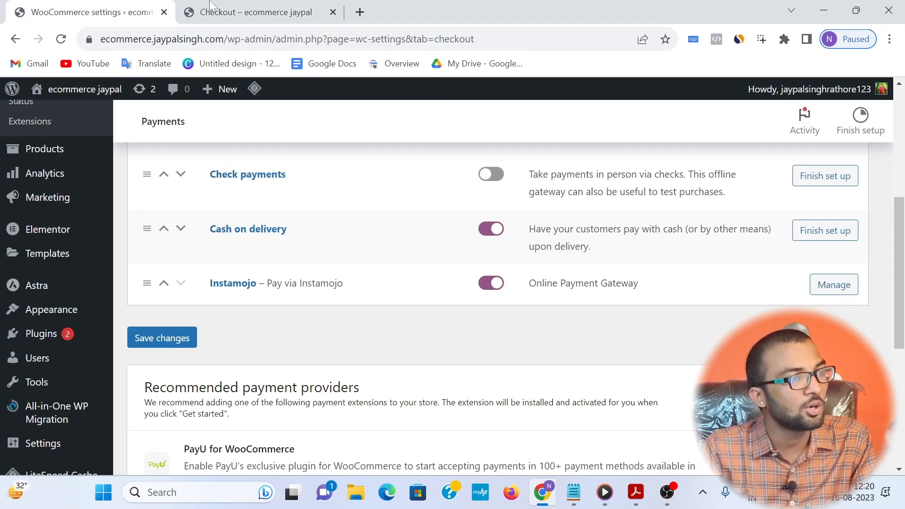
mouse_move(70, 349)
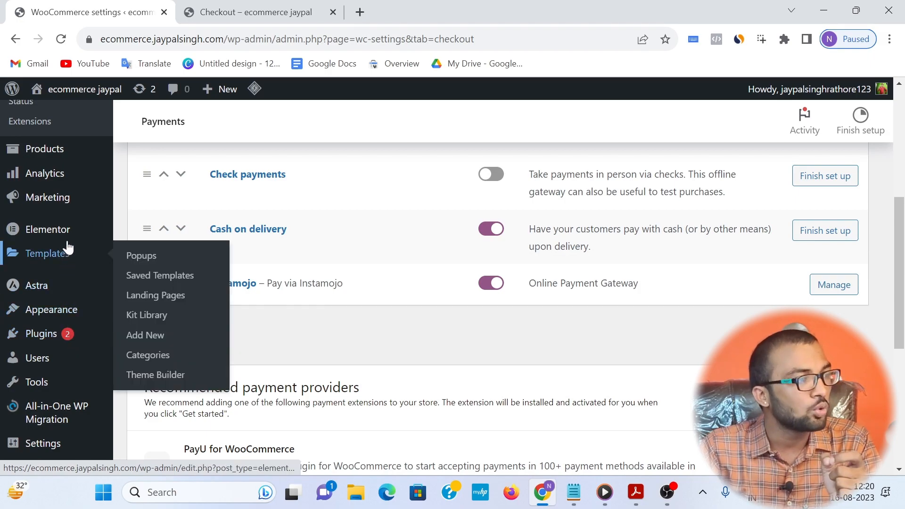
mouse_move(74, 240)
scroll(75, 240, up, 2)
mouse_move(73, 269)
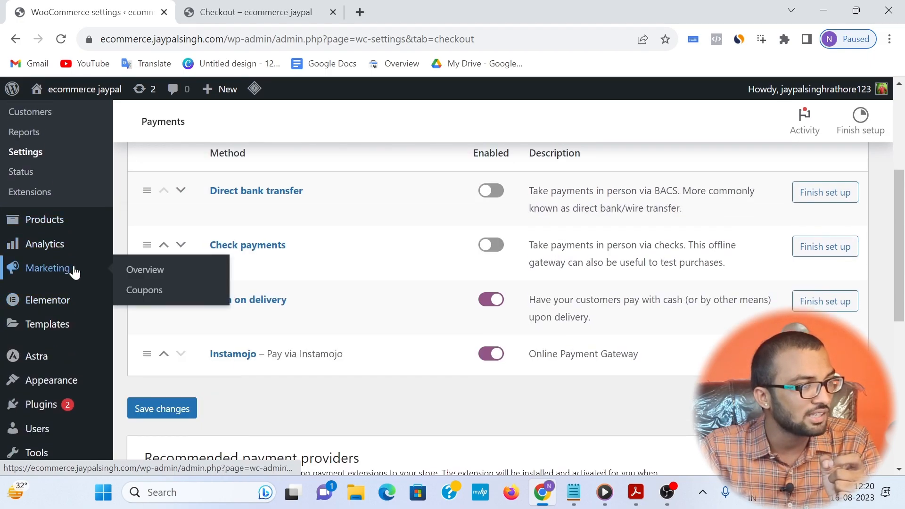
click(151, 302)
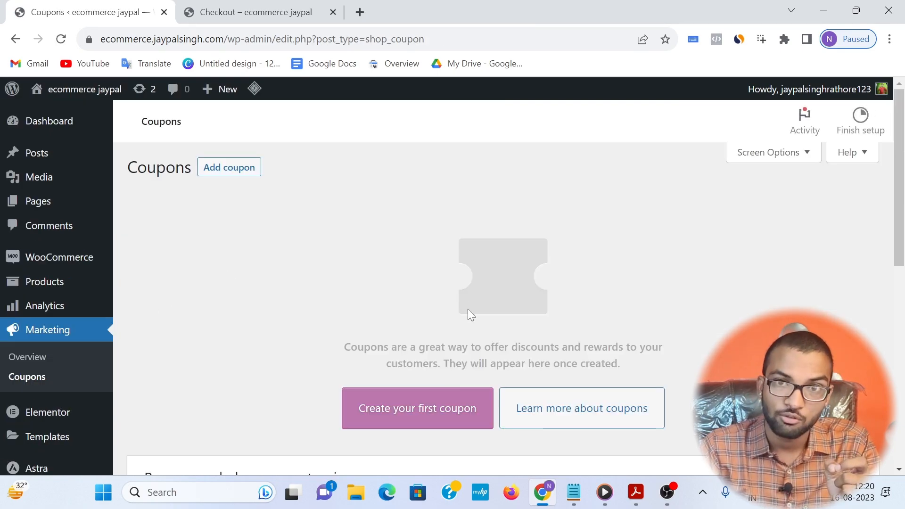
scroll(452, 307, down, 2)
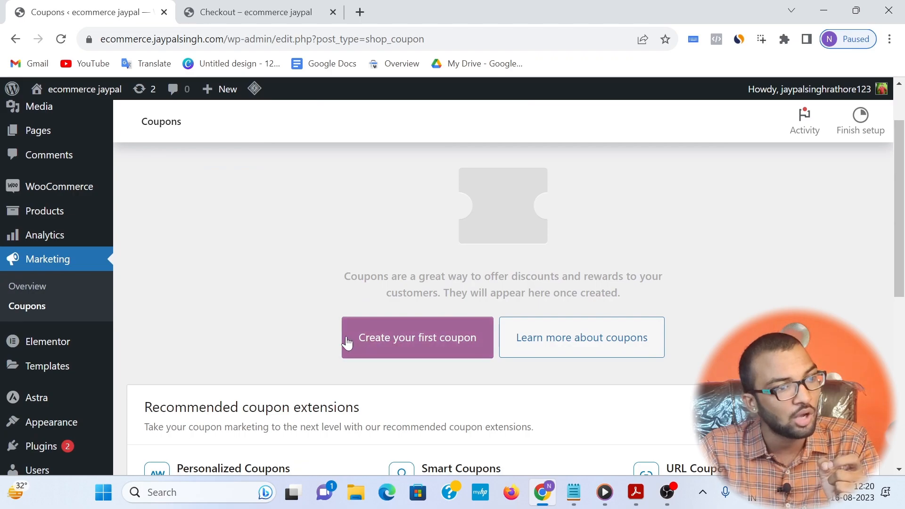
click(414, 344)
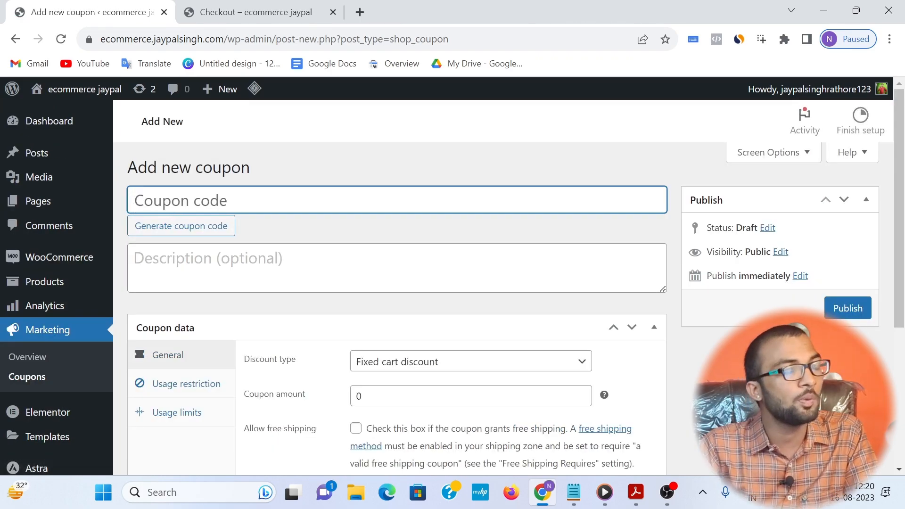
Step: Enter jaypal123 as the new coupon's code and copy the code to the clipboard
text(jaypal)
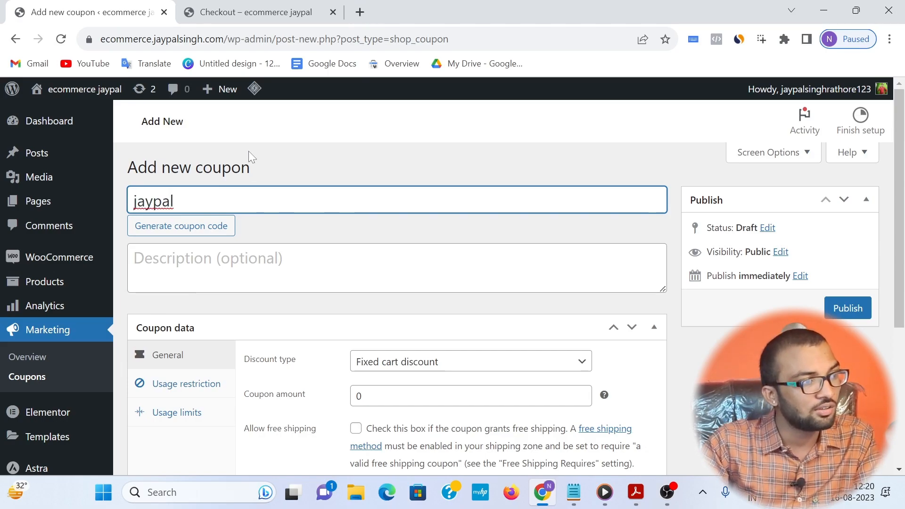
text(123)
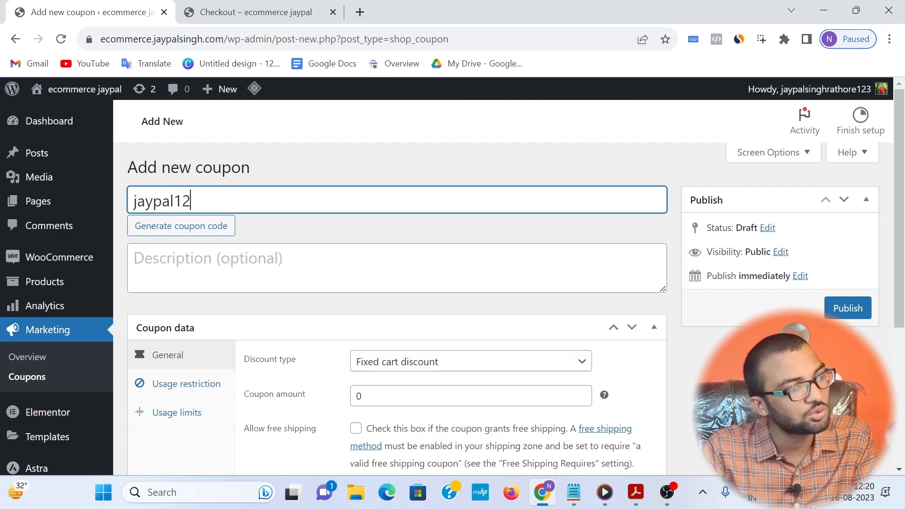
mouse_move(51, 201)
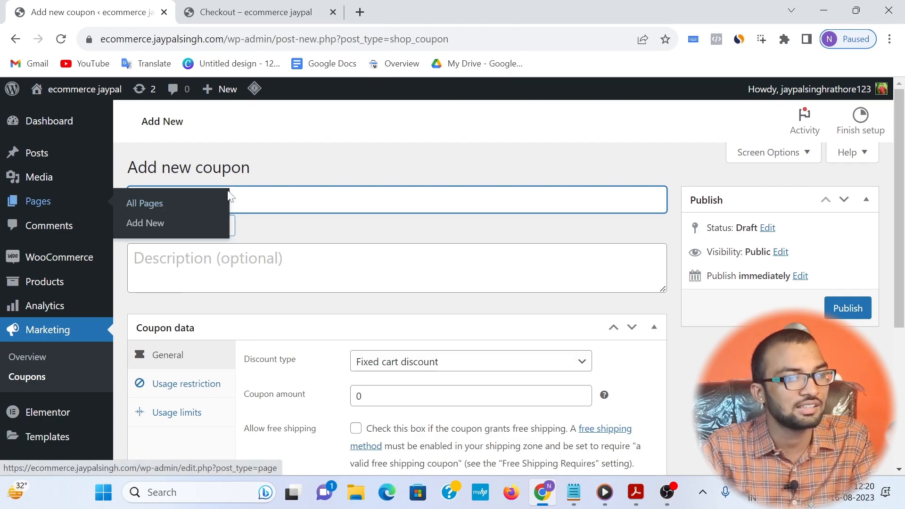
right_click(178, 199)
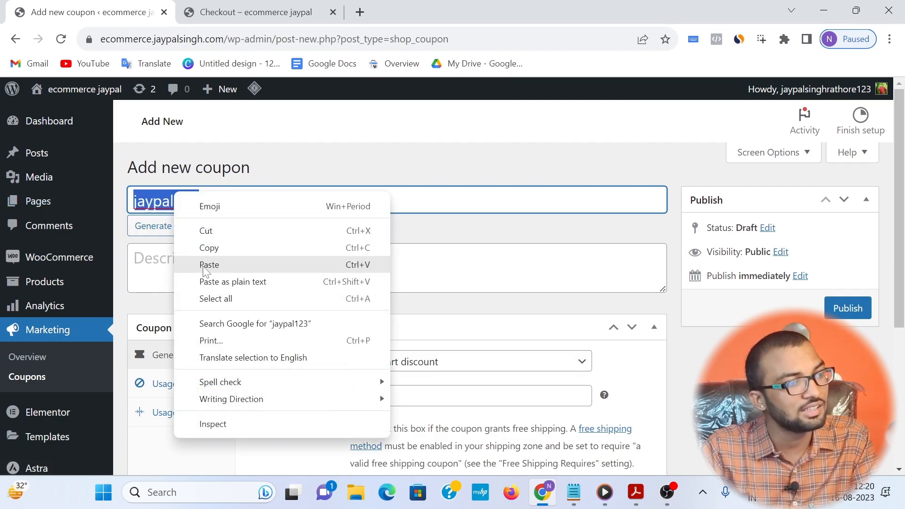
click(225, 246)
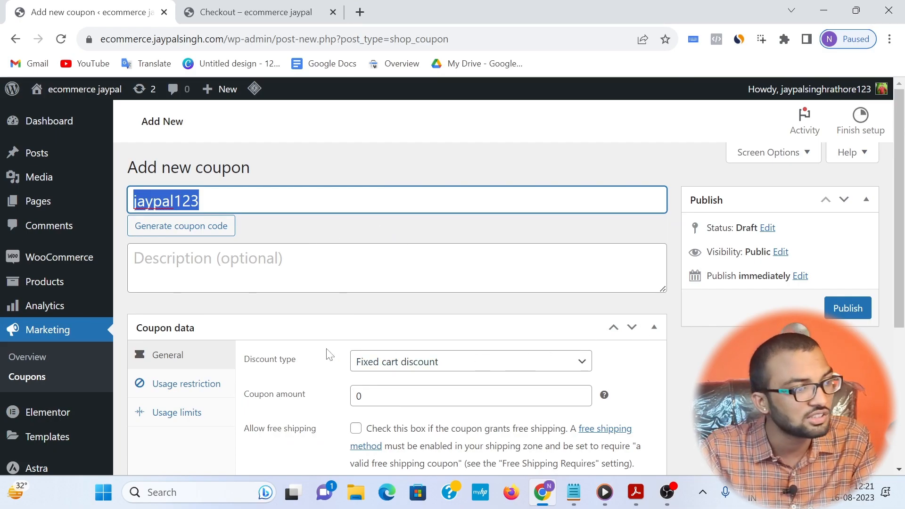
Step: Set the coupon amount to 100 in the new coupon's general data
scroll(325, 349, down, 2)
scroll(323, 292, up, 2)
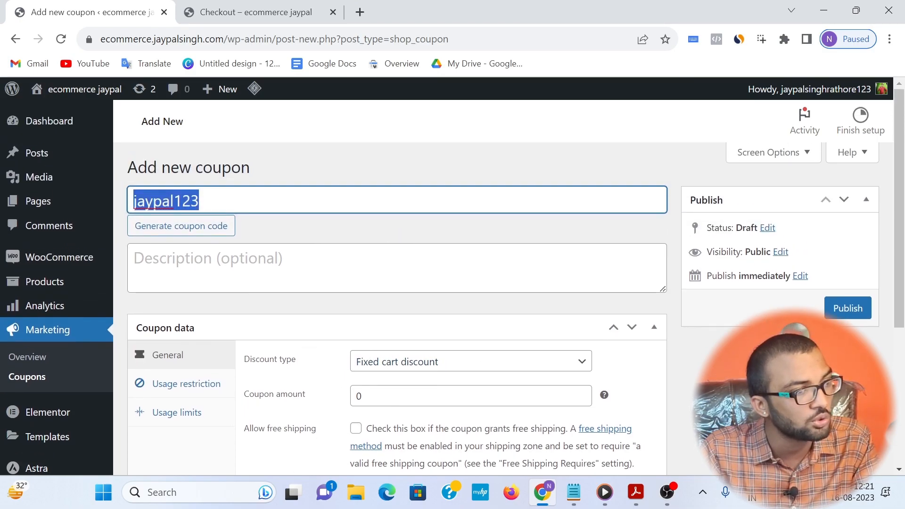
scroll(401, 306, down, 2)
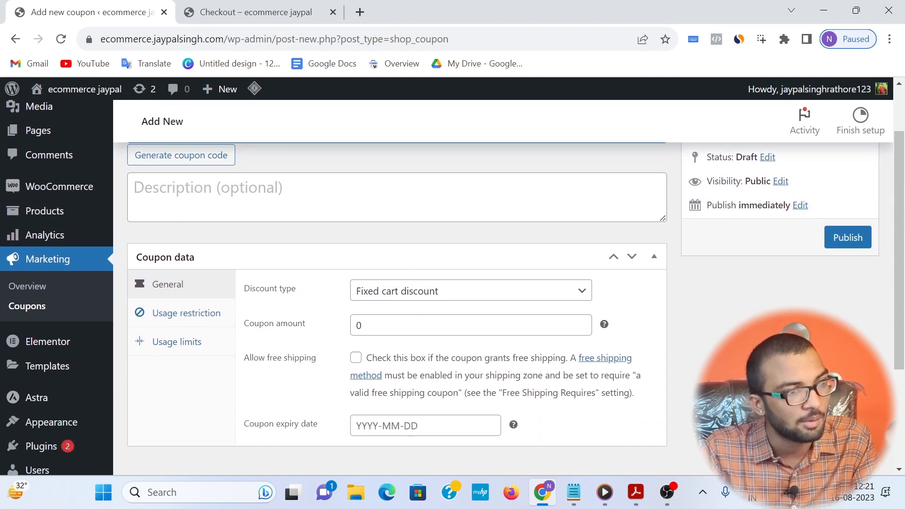
click(332, 330)
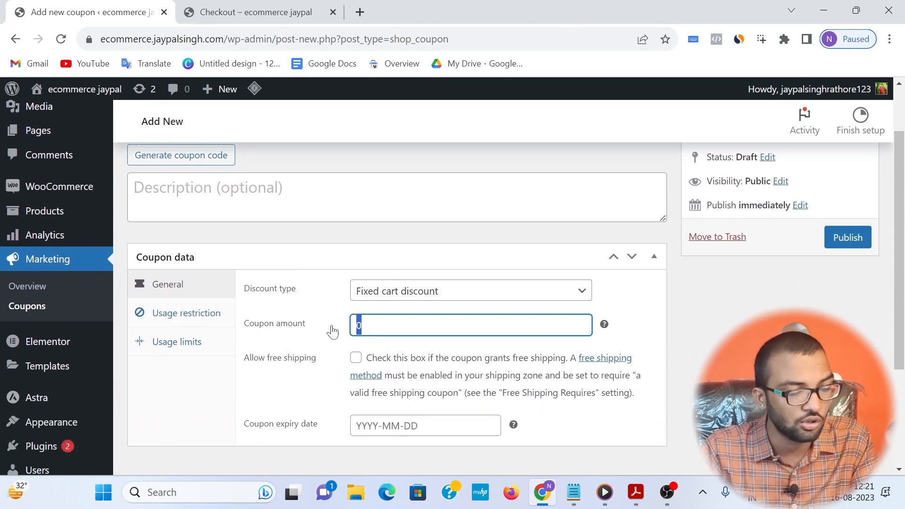
text(100)
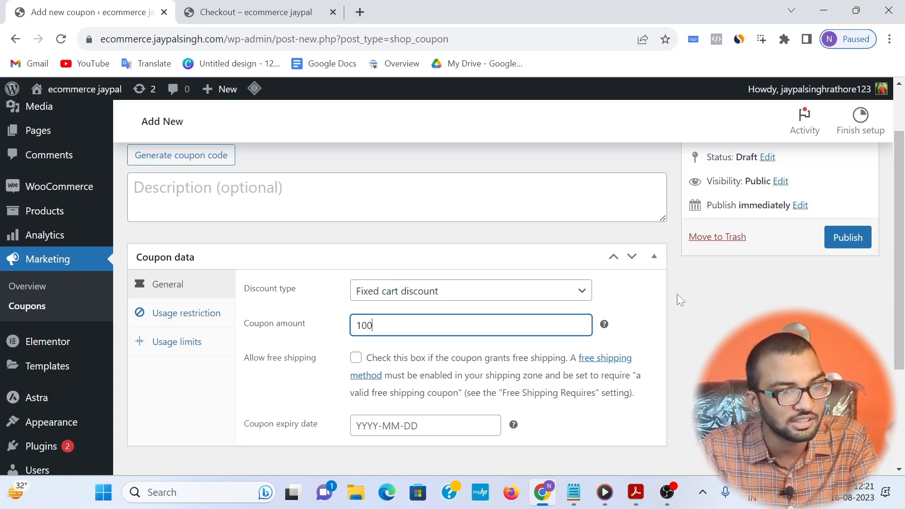
Step: Change the coupon's discount type to Percentage discount and set the coupon amount to 10
click(484, 293)
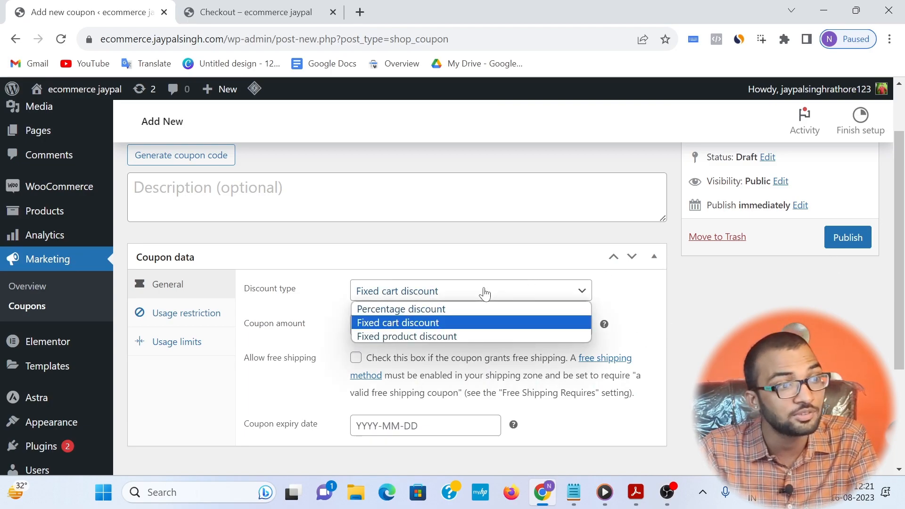
click(481, 305)
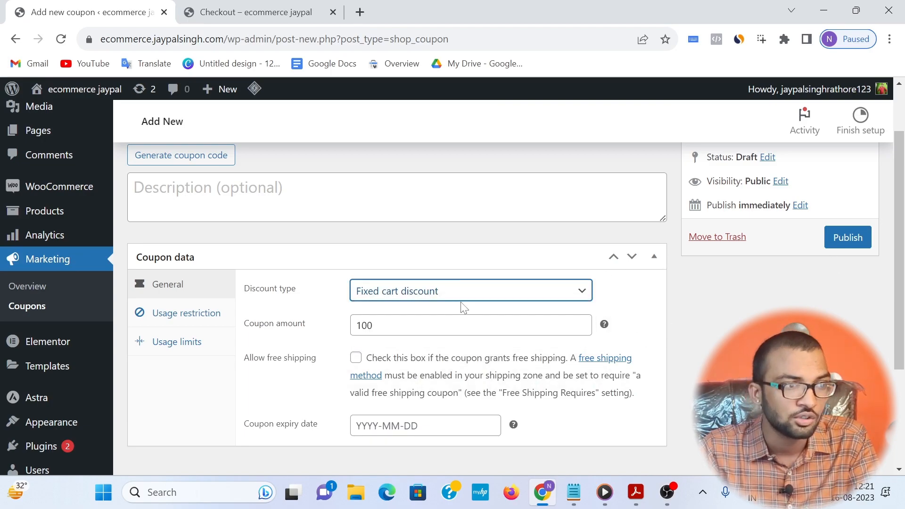
key(Tab)
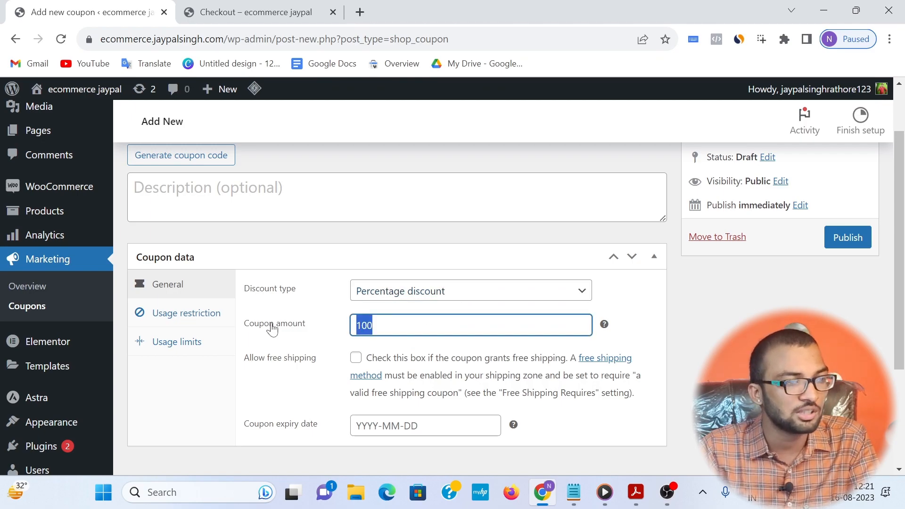
text(1-)
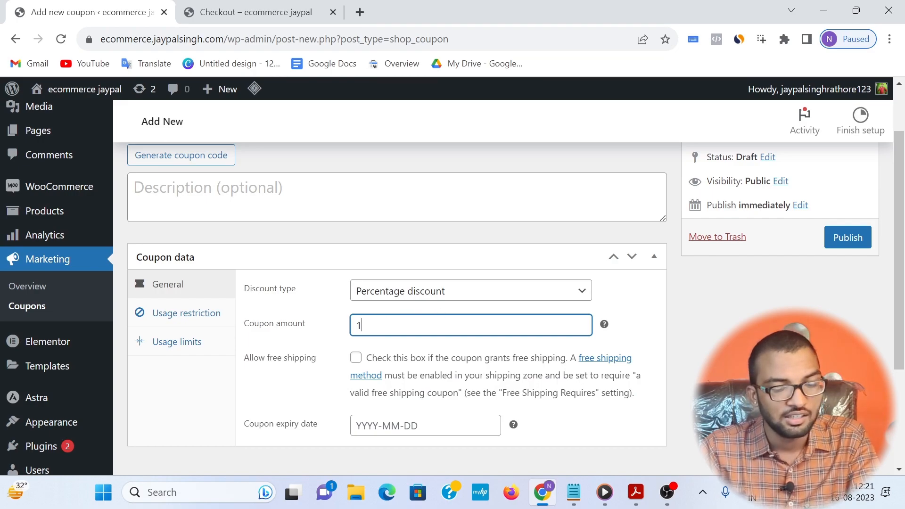
text(0)
Step: Set the coupon expiry date to 2023-08-31 and publish the coupon
scroll(459, 315, down, 2)
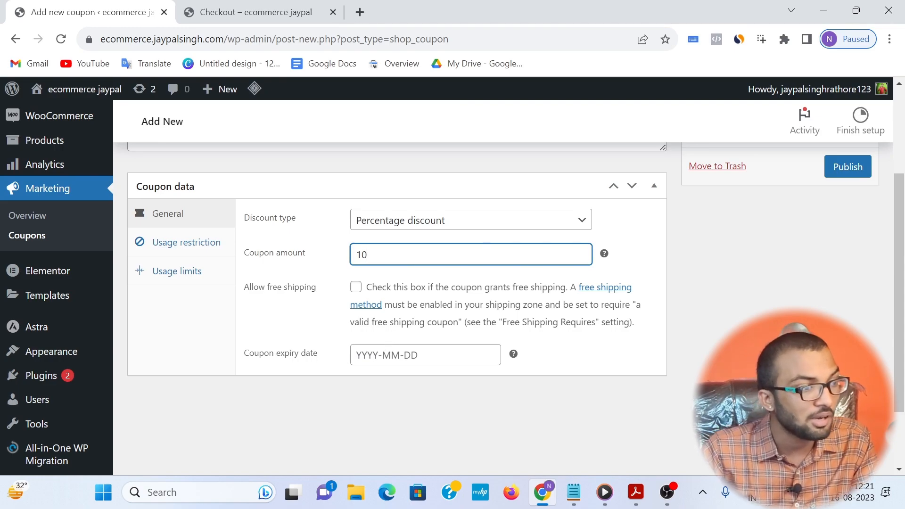
click(453, 356)
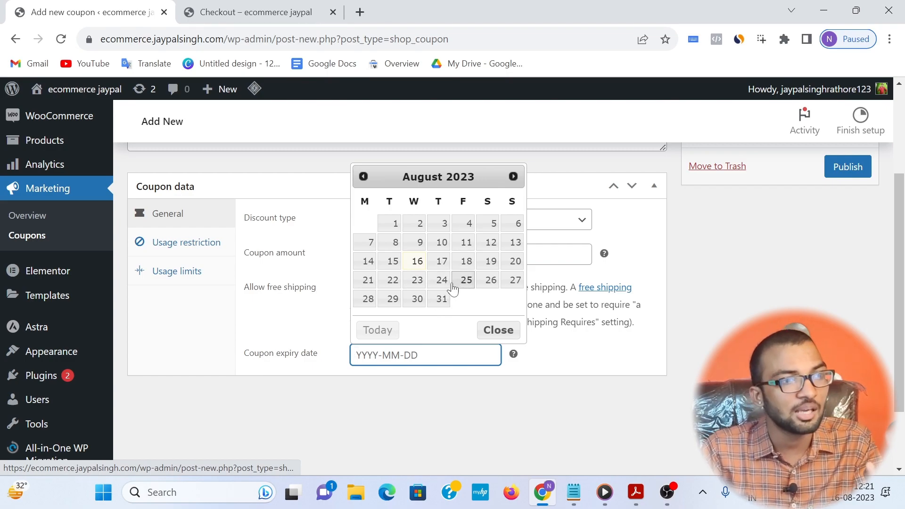
click(441, 299)
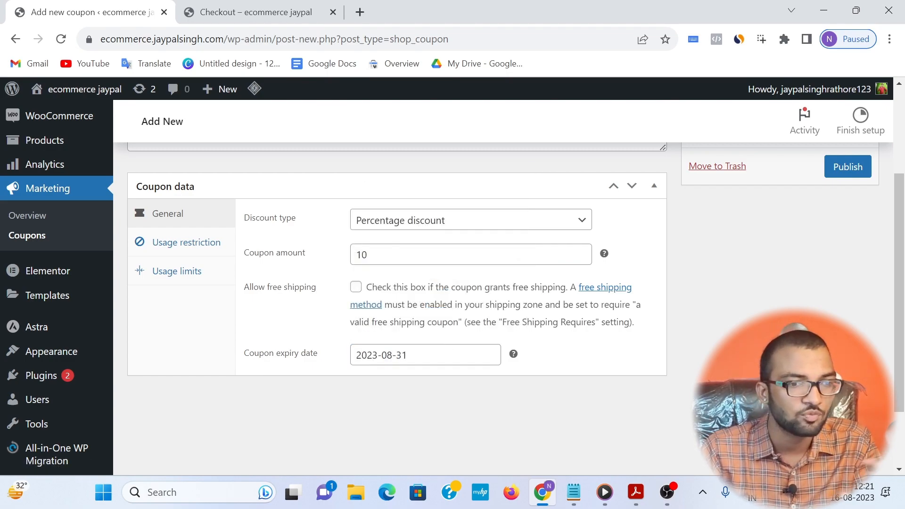
click(399, 356)
click(308, 407)
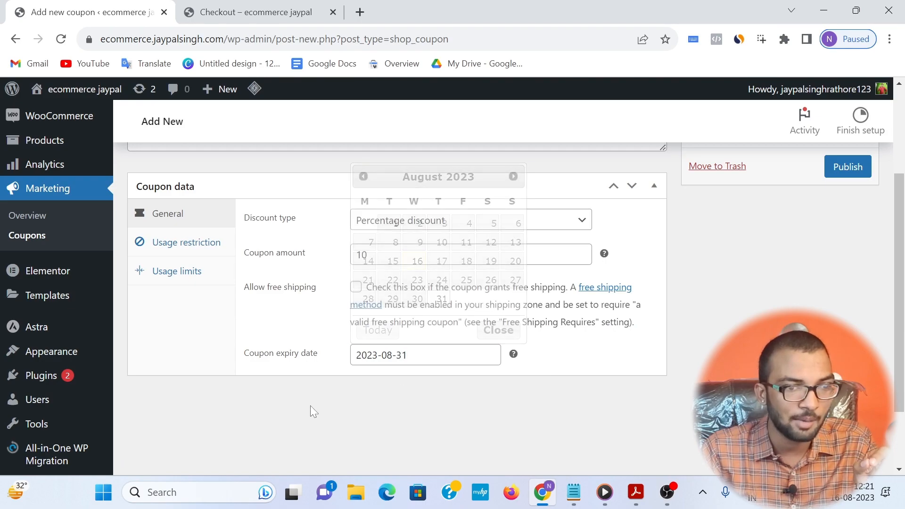
scroll(648, 374, up, 3)
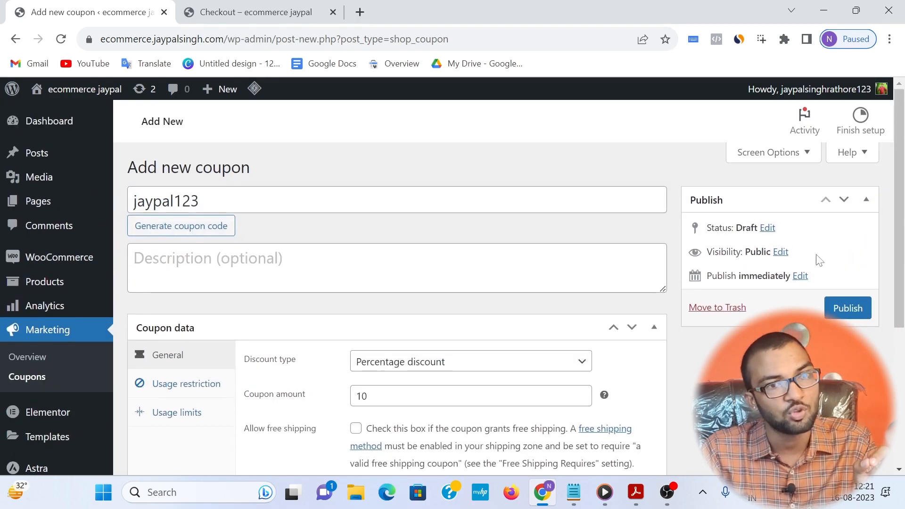
click(831, 315)
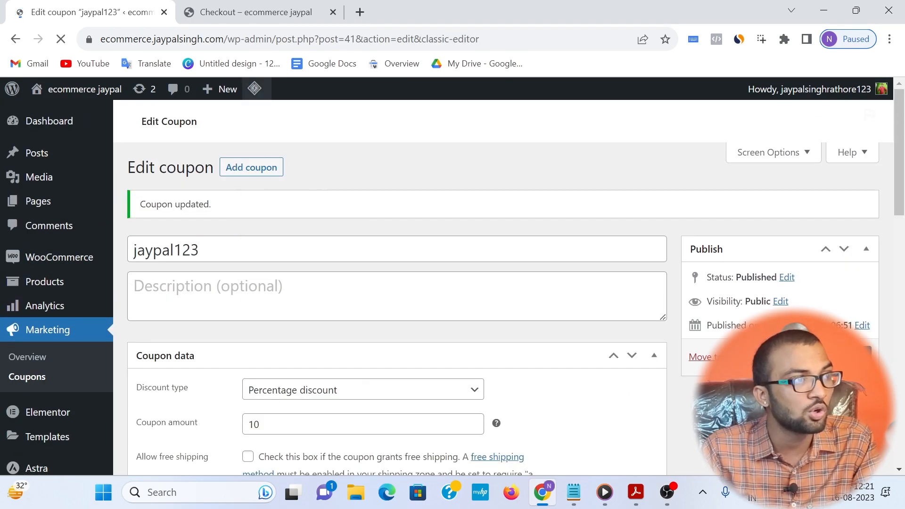
Step: Reload the store's checkout page and apply the copied coupon code jaypal123 to the order
click(250, 12)
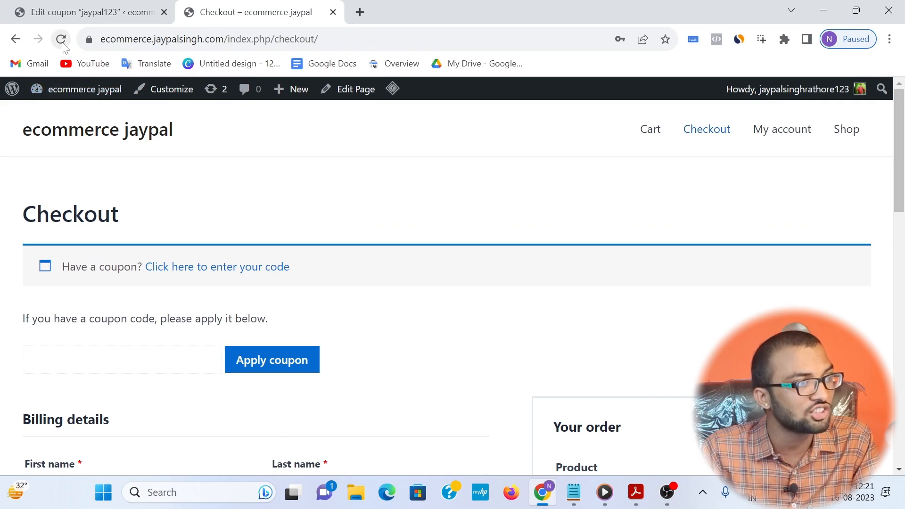
click(60, 40)
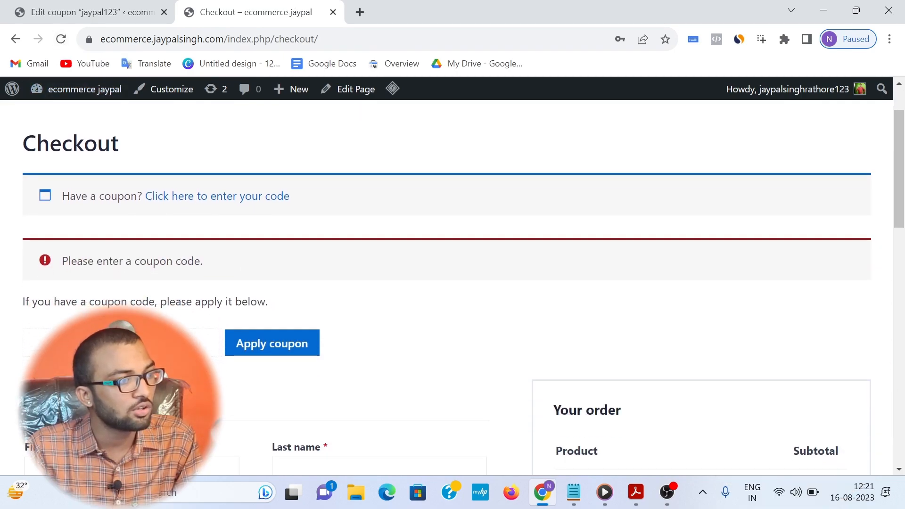
key(ctrl+v)
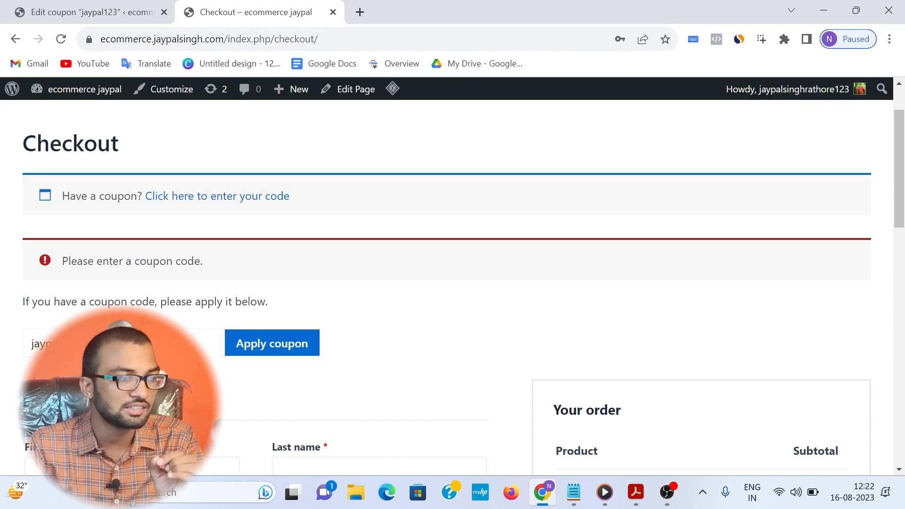
click(252, 344)
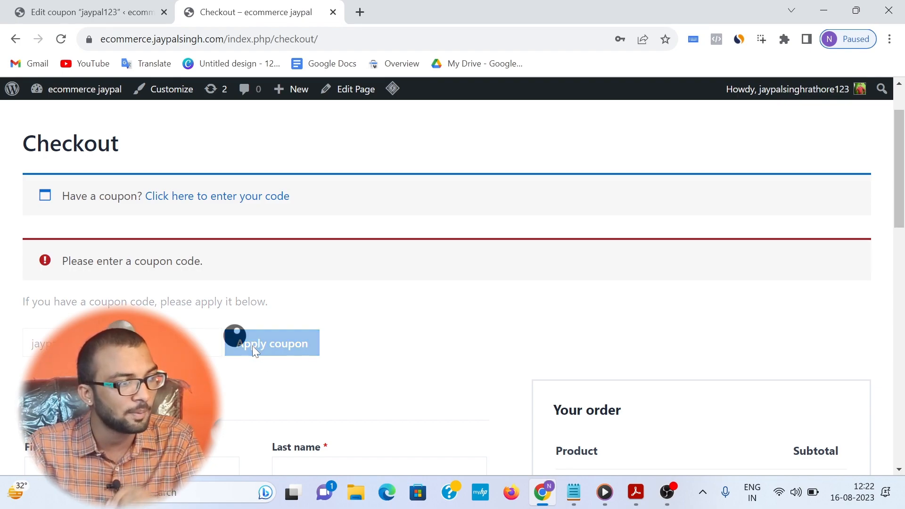
Step: Examine the order summary at checkout, comparing the subtotal, the coupon discount and the total
scroll(527, 339, down, 2)
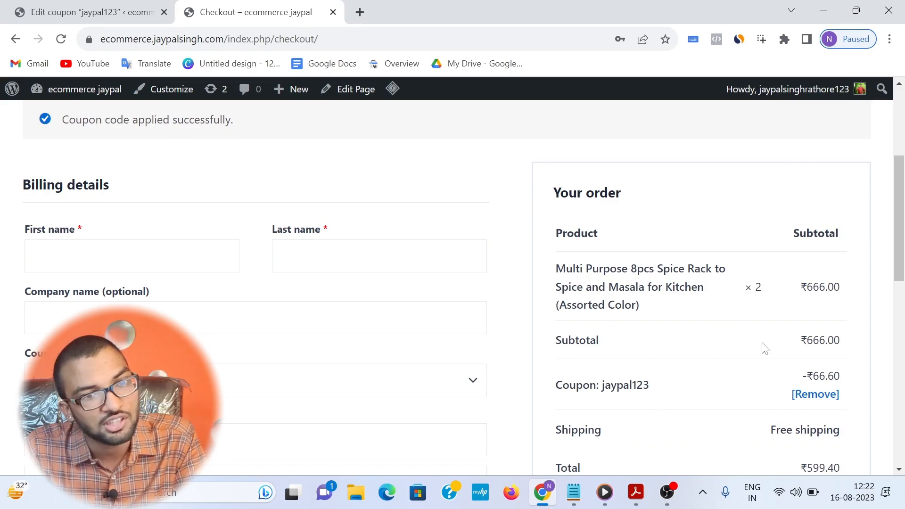
drag(796, 380, 848, 383)
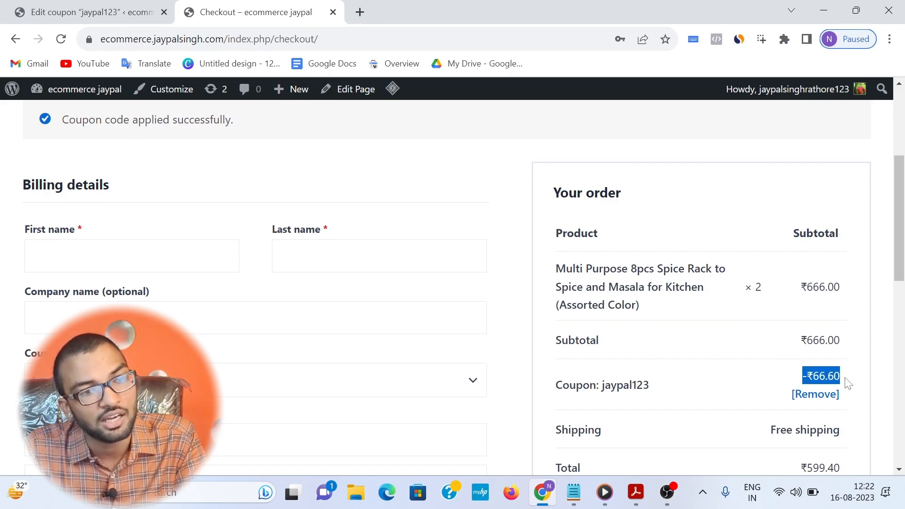
scroll(726, 368, down, 1)
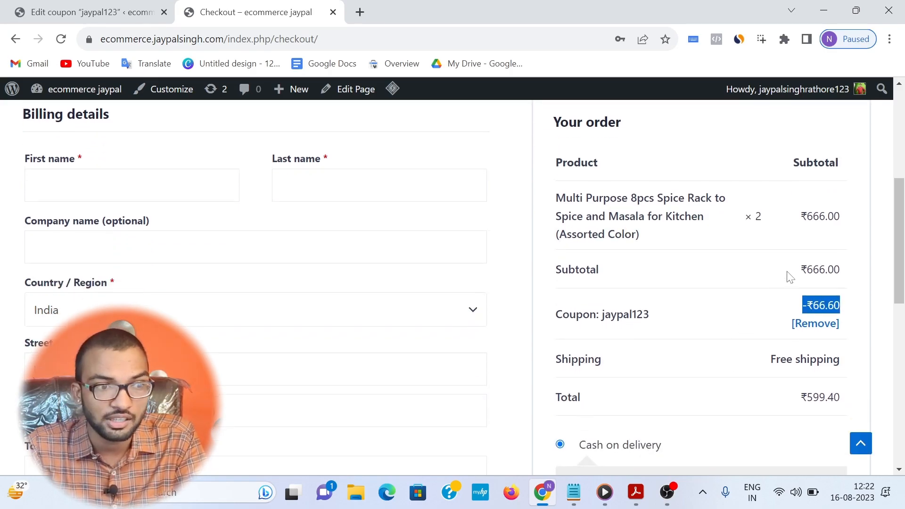
drag(787, 277, 865, 276)
click(847, 277)
drag(797, 272, 833, 270)
scroll(821, 302, down, 1)
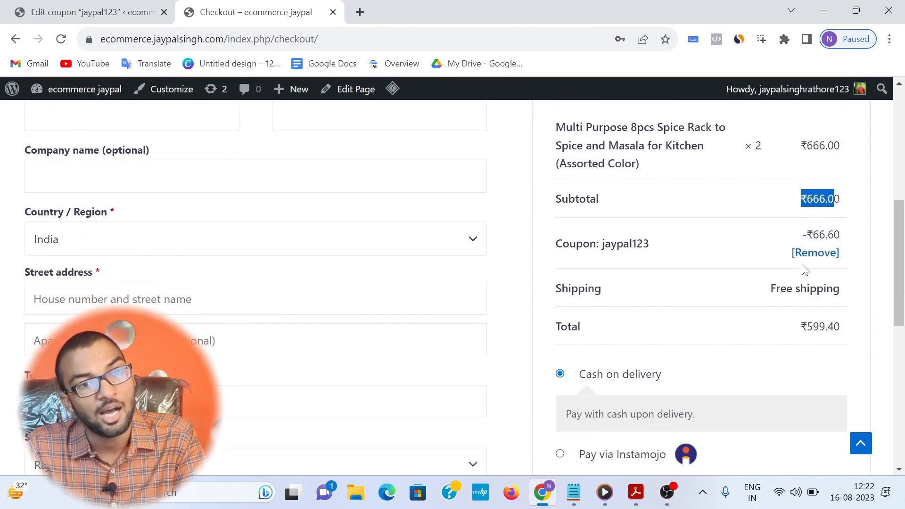
drag(799, 326, 833, 326)
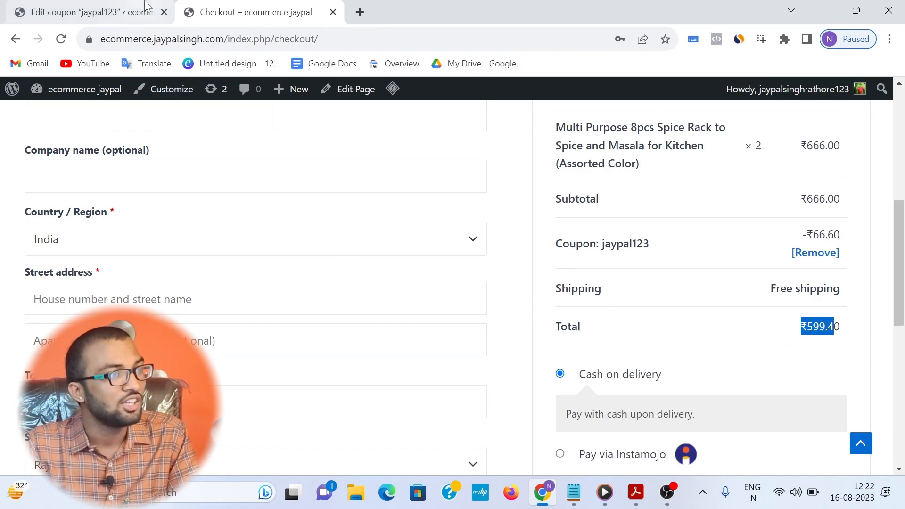
Step: Return to the WordPress admin and start a new page titled Home
click(89, 12)
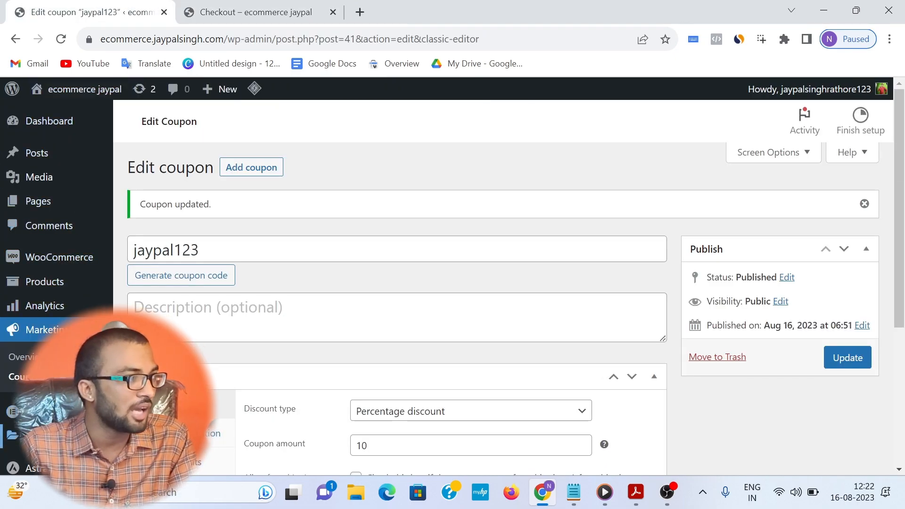
mouse_move(52, 162)
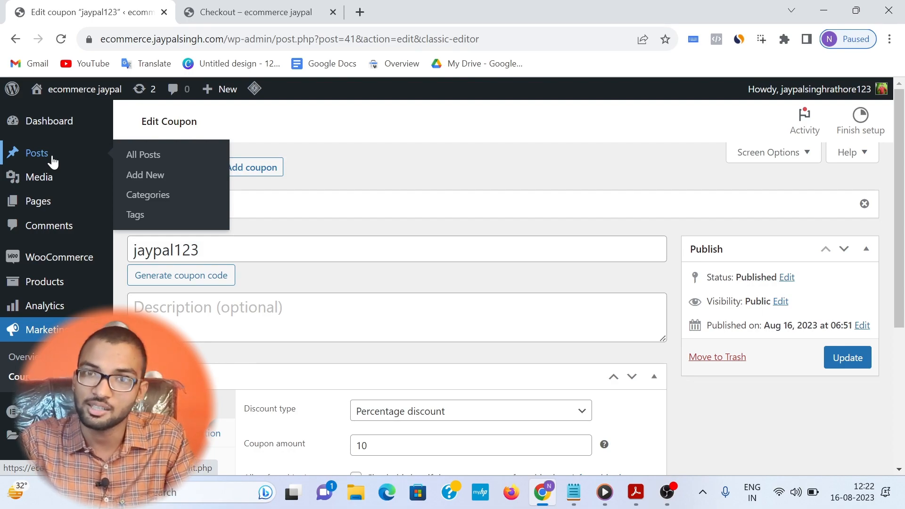
mouse_move(44, 206)
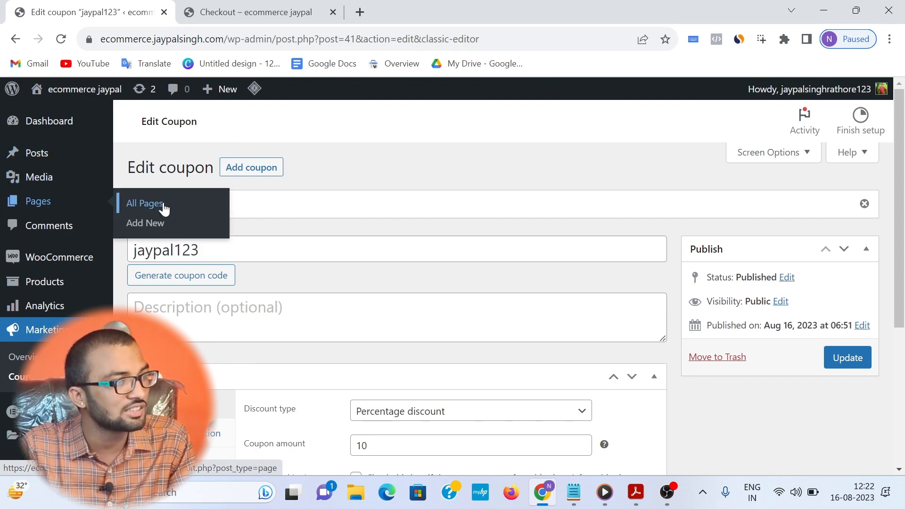
click(155, 224)
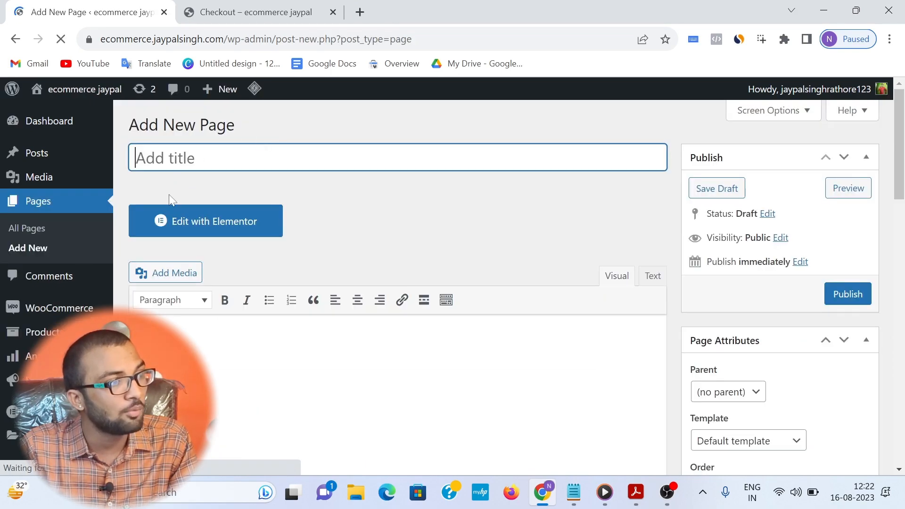
text(Home)
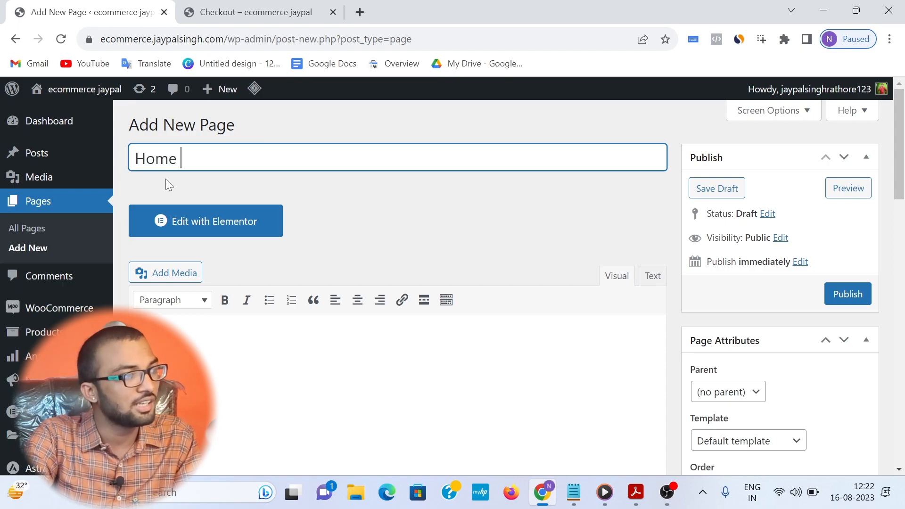
Step: Set the Home page's container layout to Full Width in its Astra settings
scroll(697, 320, down, 5)
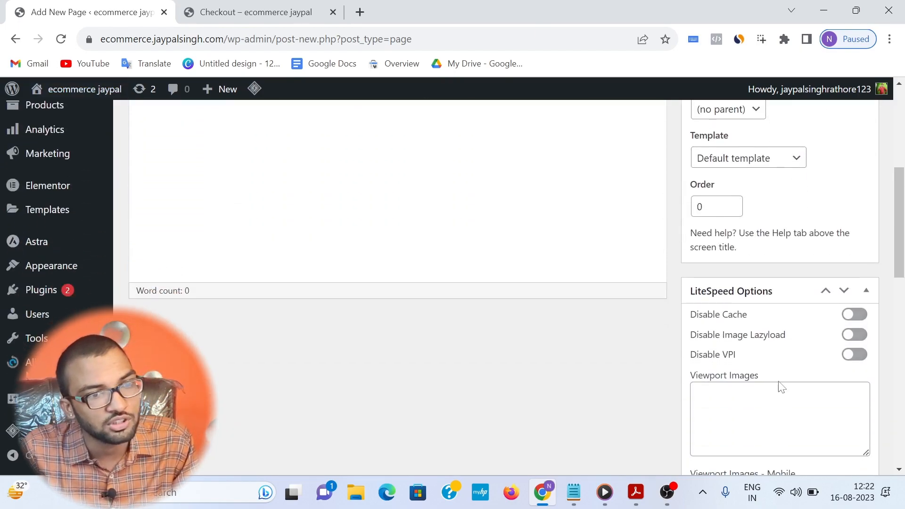
scroll(697, 321, down, 7)
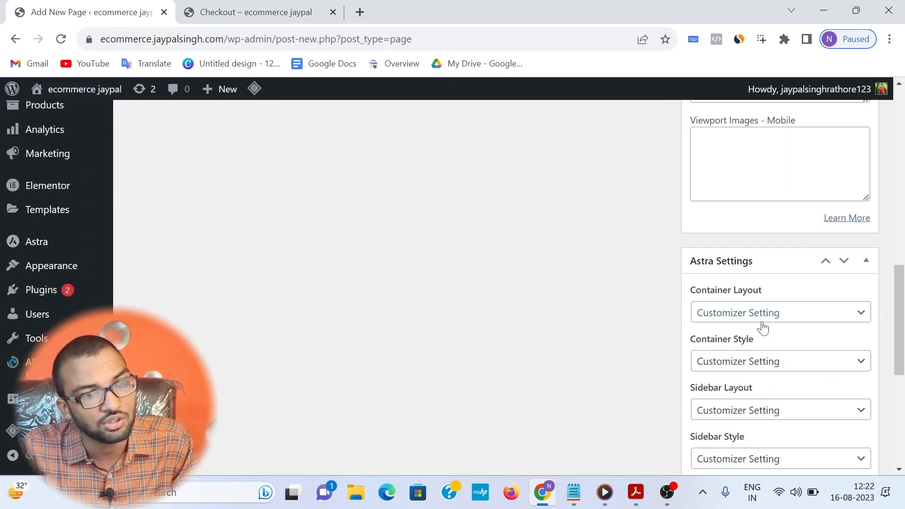
click(778, 319)
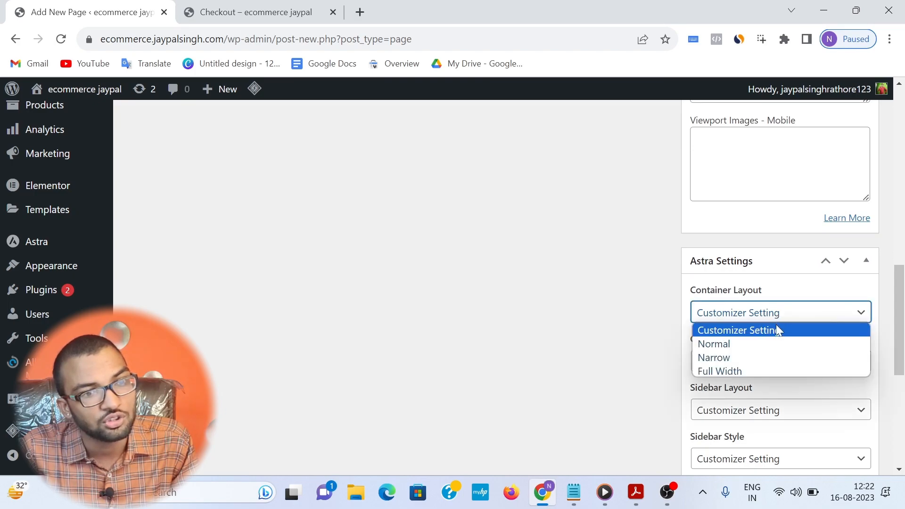
click(733, 371)
Step: Disable the breadcrumb, featured image and banner area sections for the Home page
scroll(581, 311, down, 1)
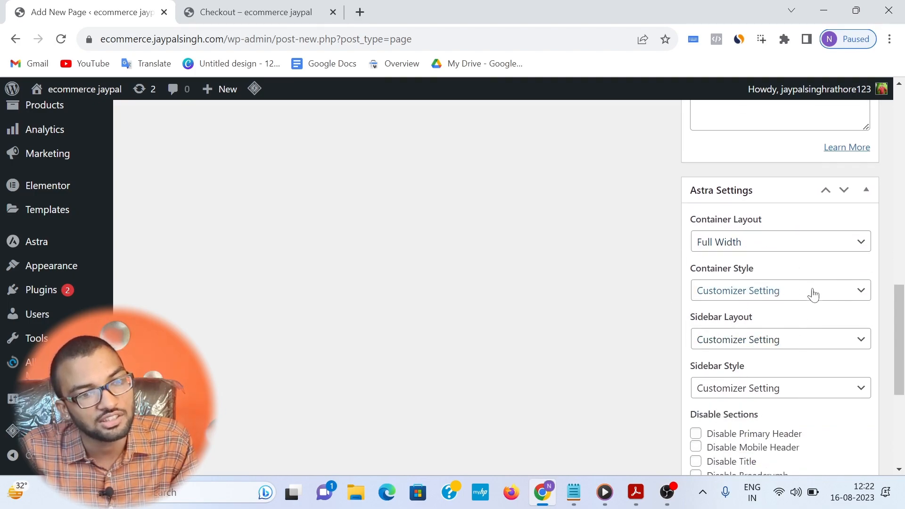
scroll(812, 295, down, 4)
click(732, 268)
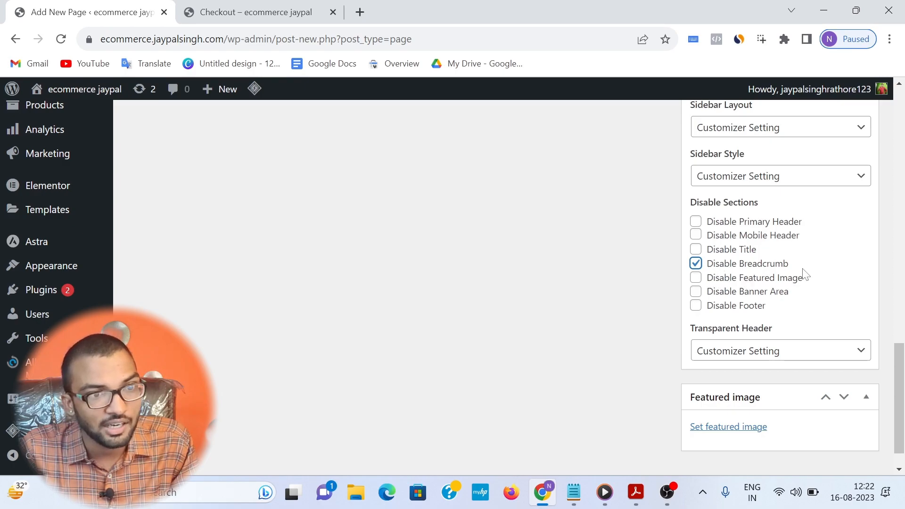
click(696, 278)
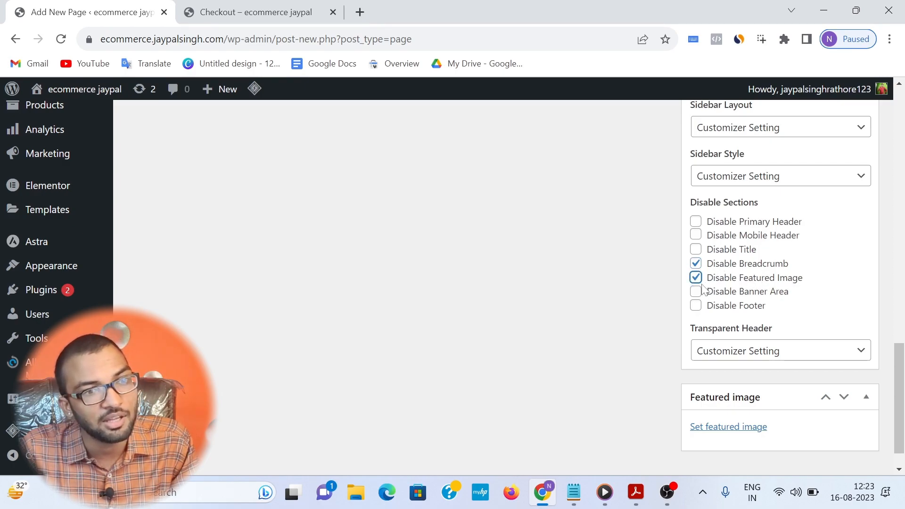
click(696, 291)
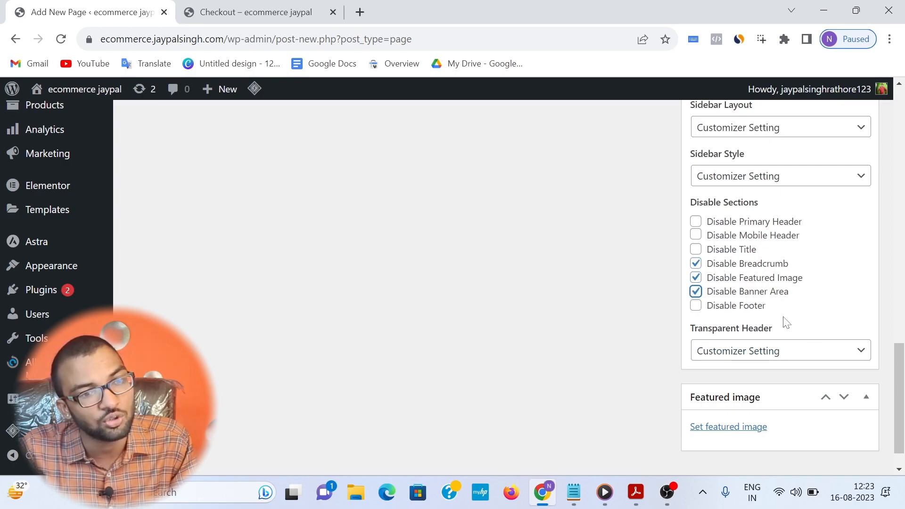
Step: Publish the Home page and view the live page in a new tab
scroll(764, 317, down, 1)
scroll(681, 310, up, 15)
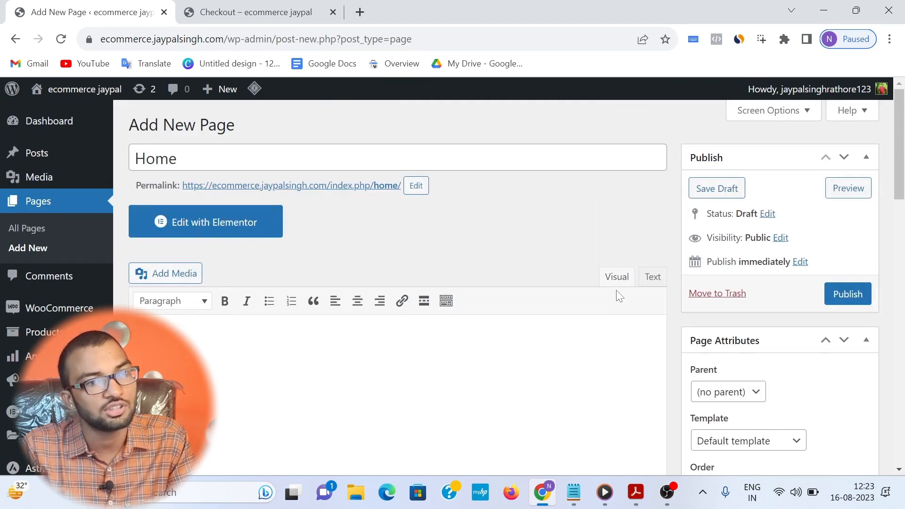
click(847, 295)
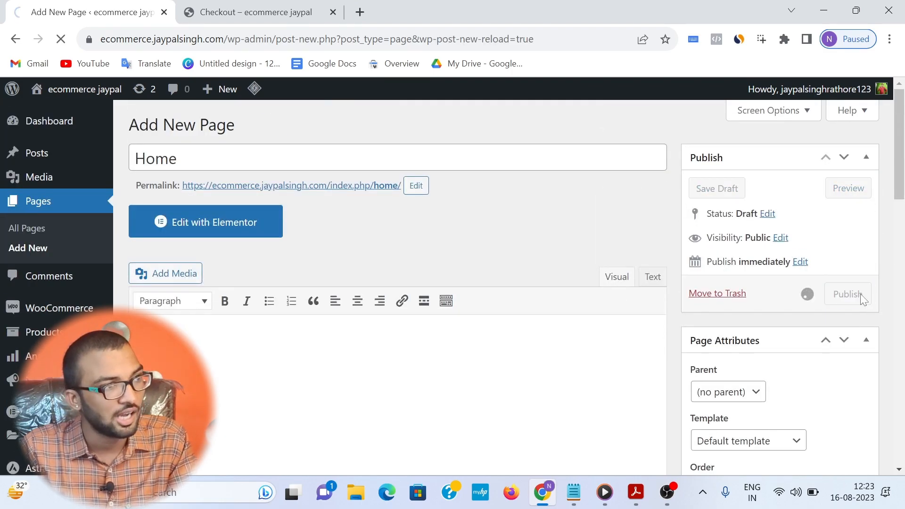
right_click(232, 156)
click(283, 170)
click(410, 7)
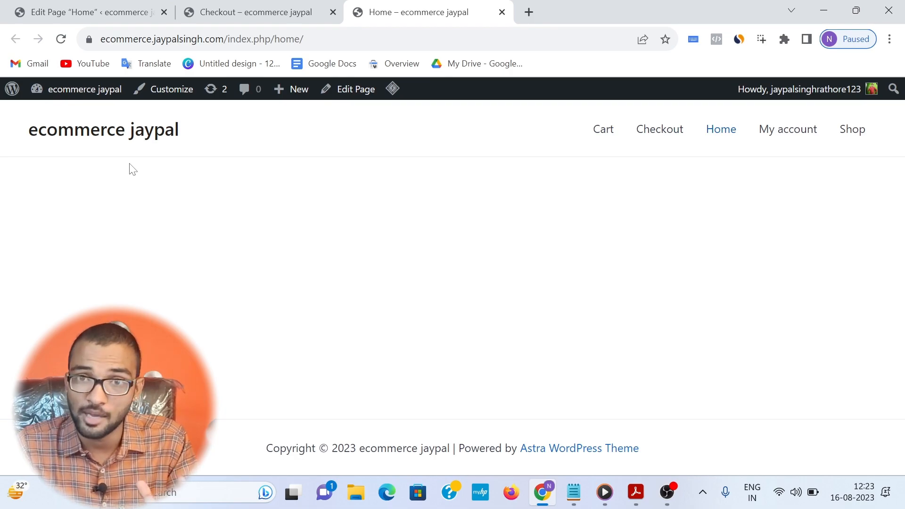
Step: Open the Home page in the Elementor editor, dismissing the What's New announcements and the Site Settings
click(226, 12)
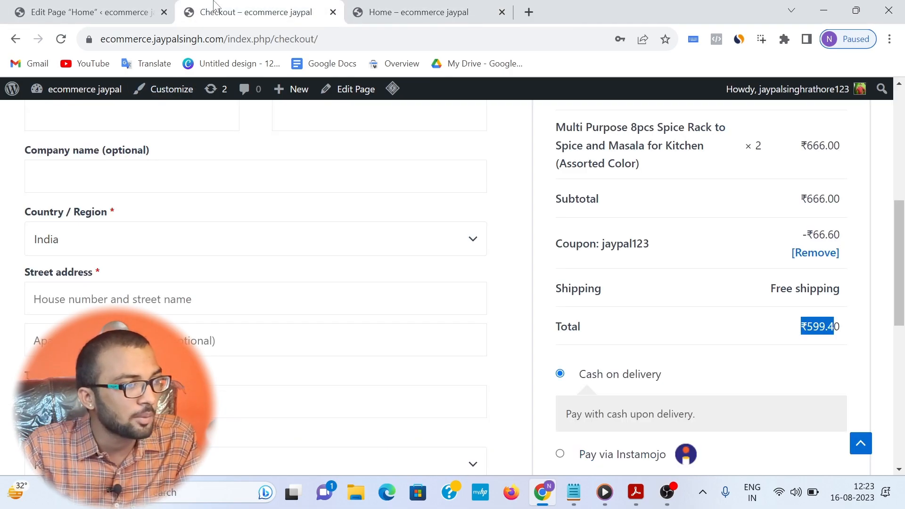
click(98, 14)
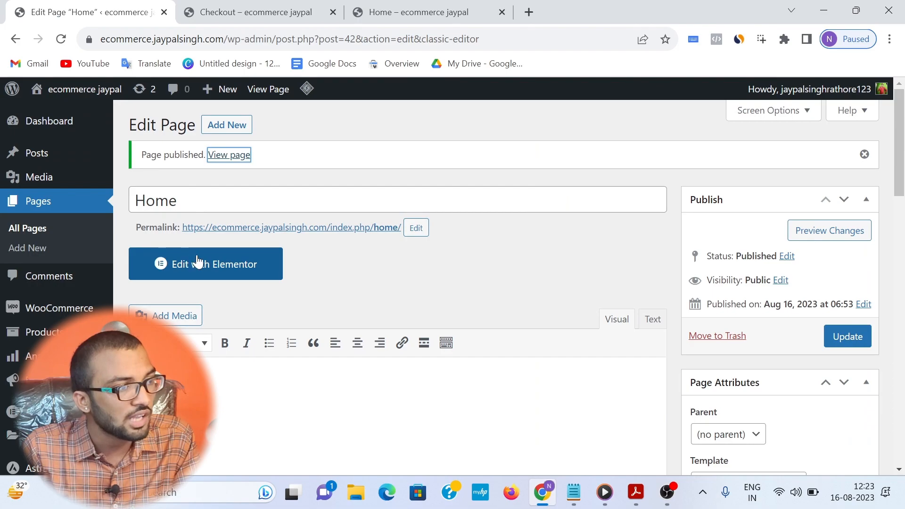
click(226, 262)
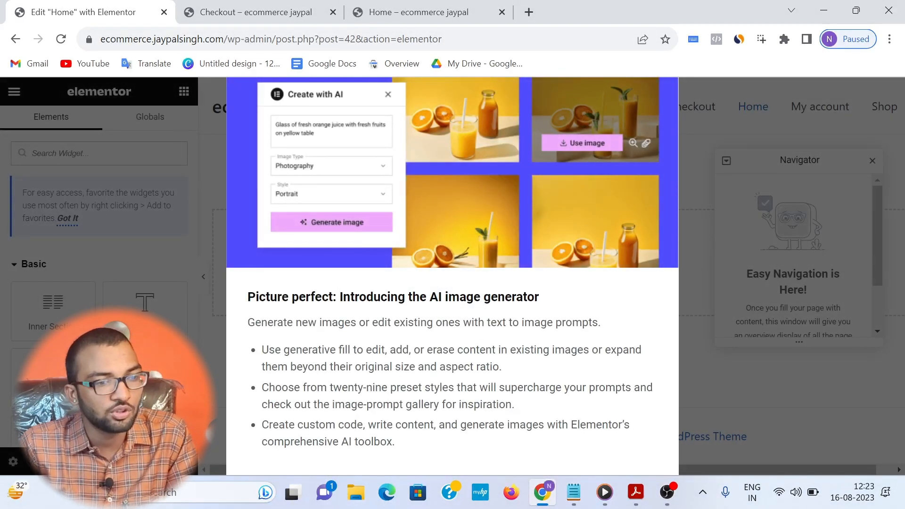
key(ctrl+minus)
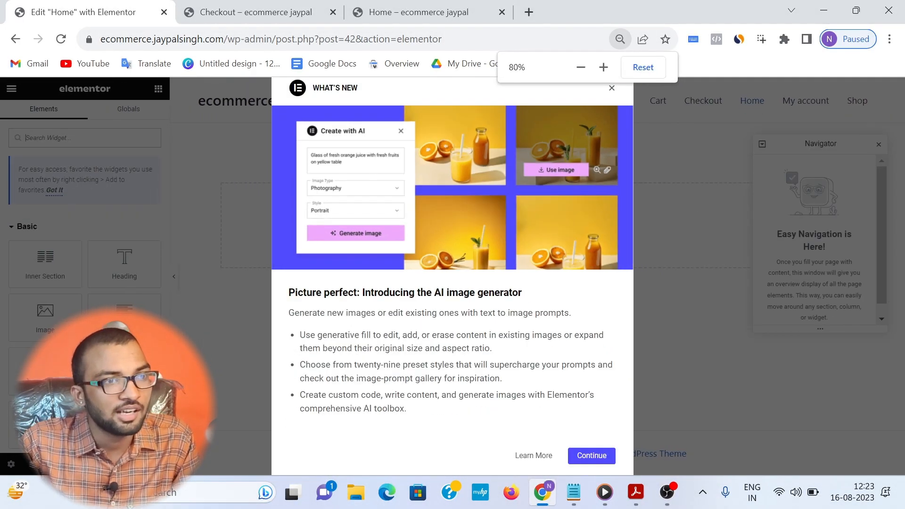
click(612, 89)
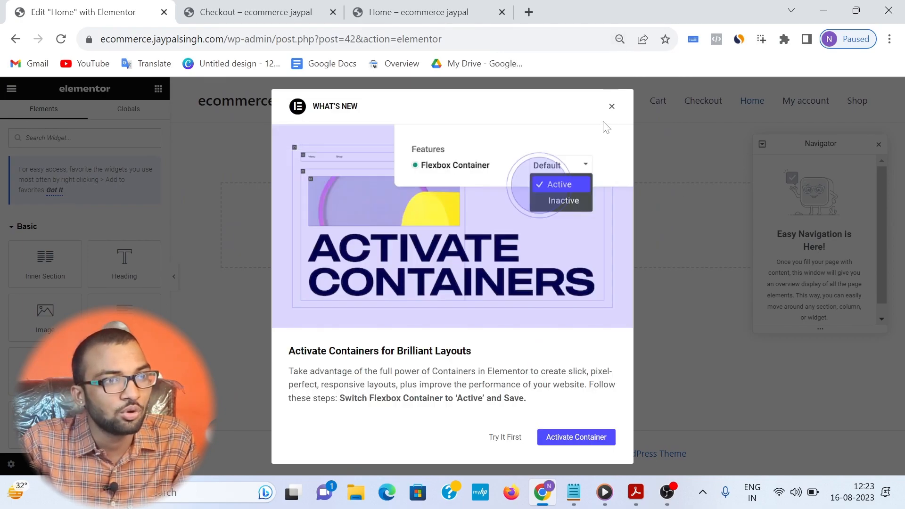
click(612, 109)
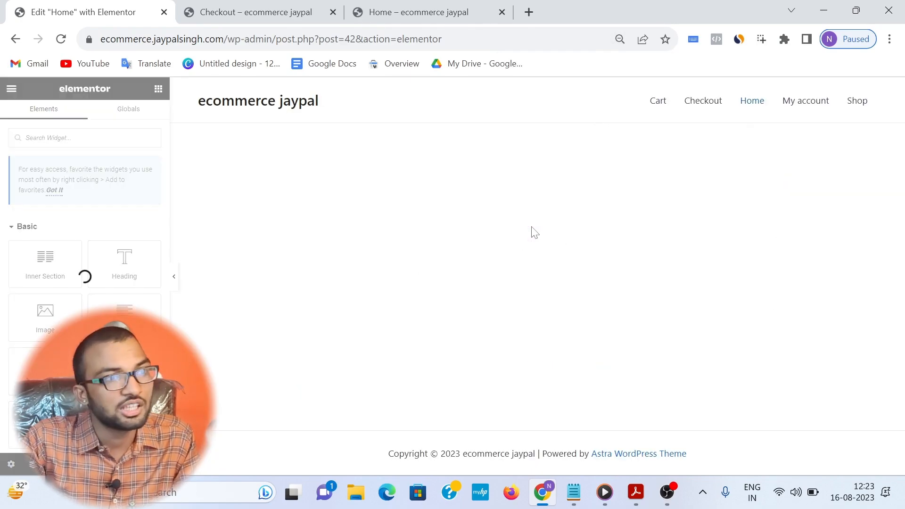
key(ctrl+plus)
key(ctrl+plus)
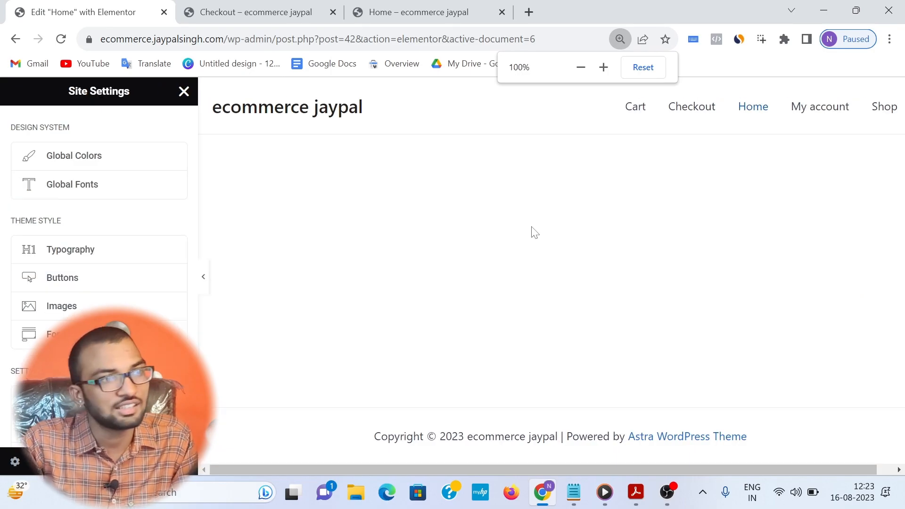
click(183, 92)
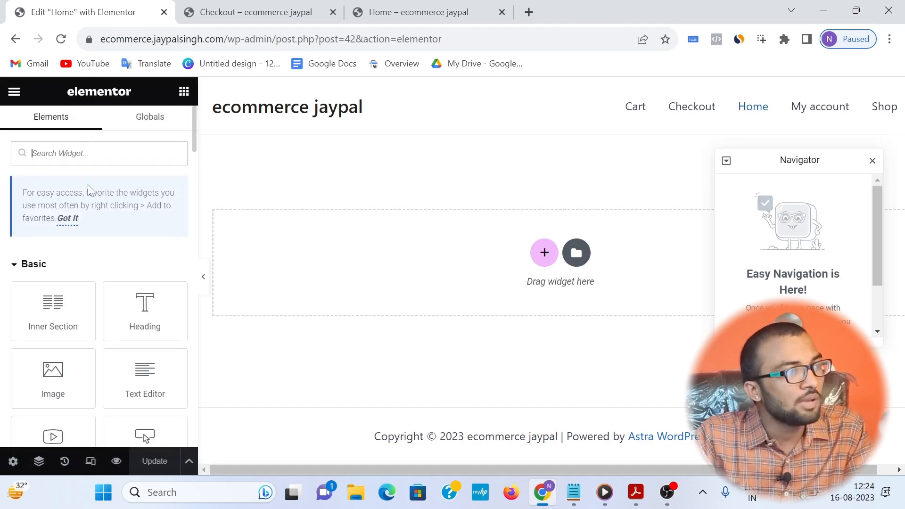
Step: Look through Elementor's widget library, from the Basic and Pro groups to WooCommerce and WordPress, and close the Navigator
scroll(59, 236, down, 5)
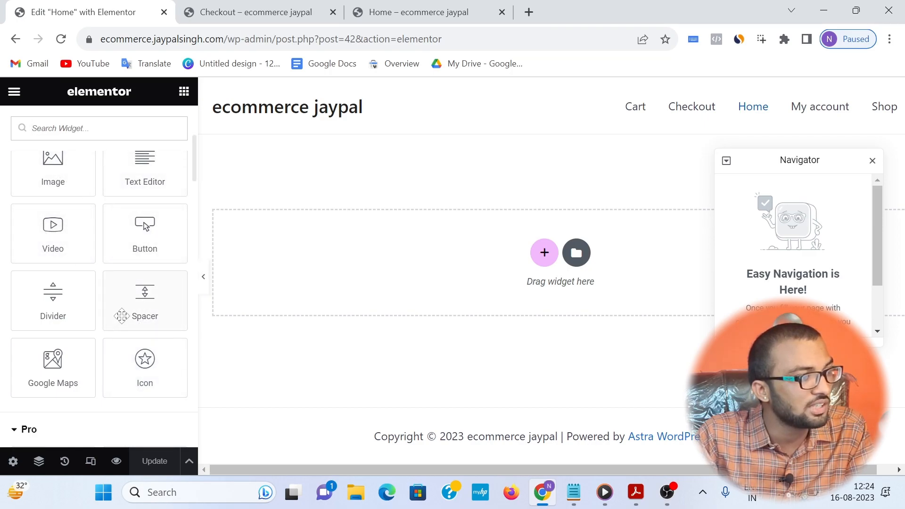
scroll(10, 349, down, 3)
scroll(52, 325, down, 20)
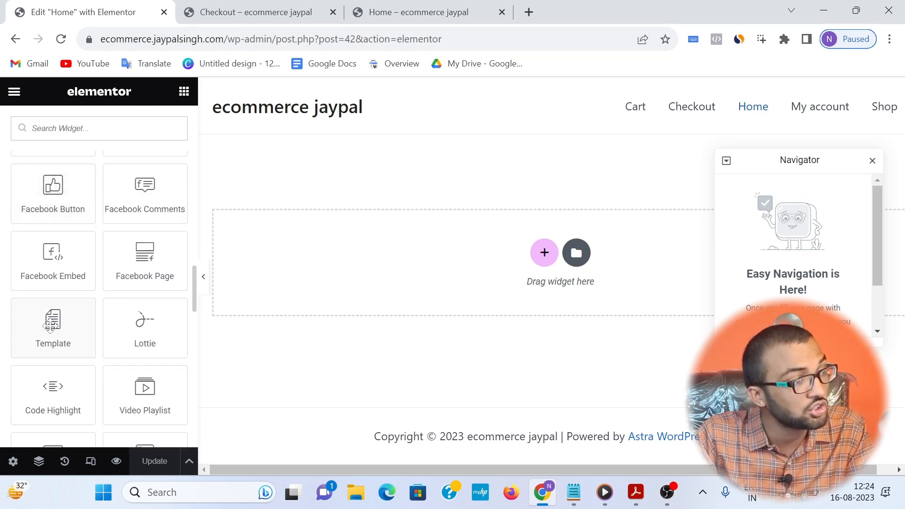
scroll(50, 335, down, 3)
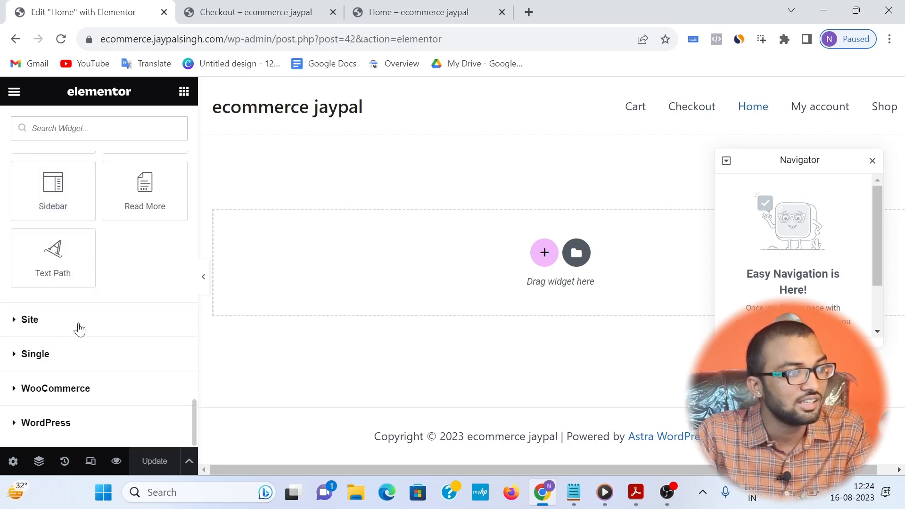
scroll(94, 302, up, 7)
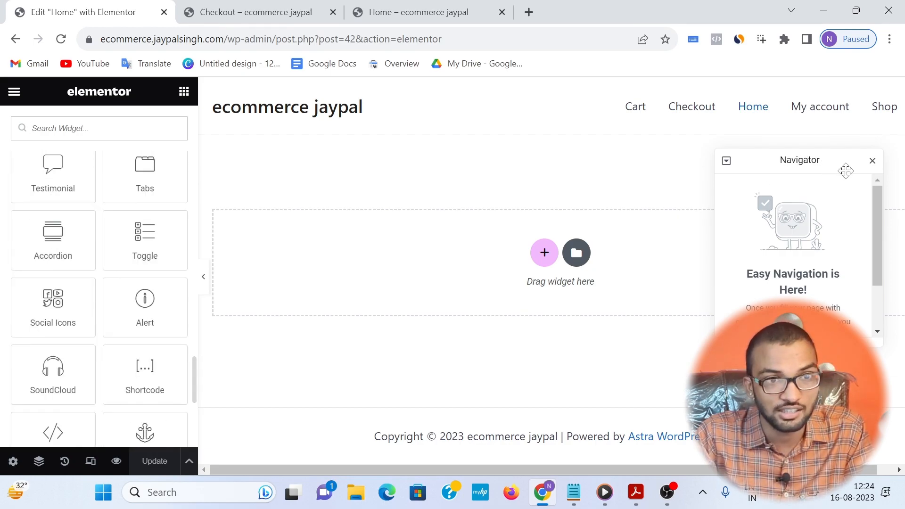
click(872, 161)
scroll(67, 292, up, 20)
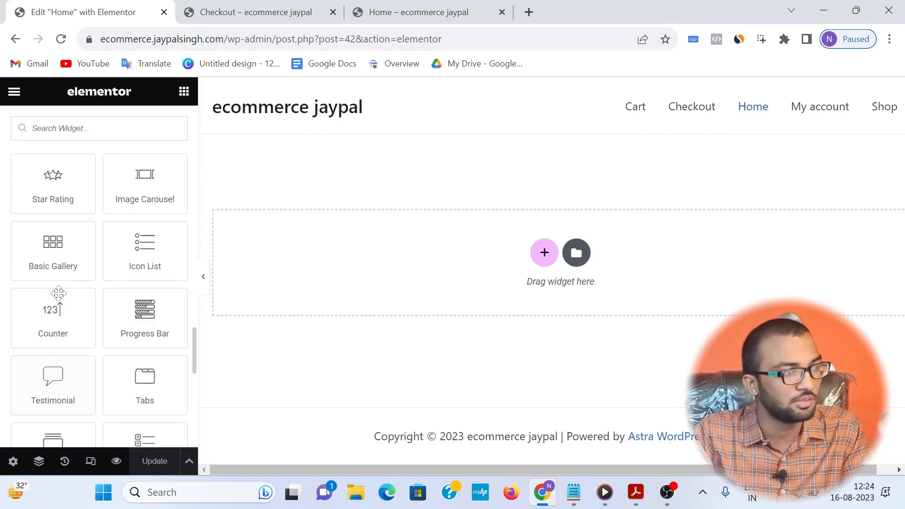
scroll(75, 274, up, 5)
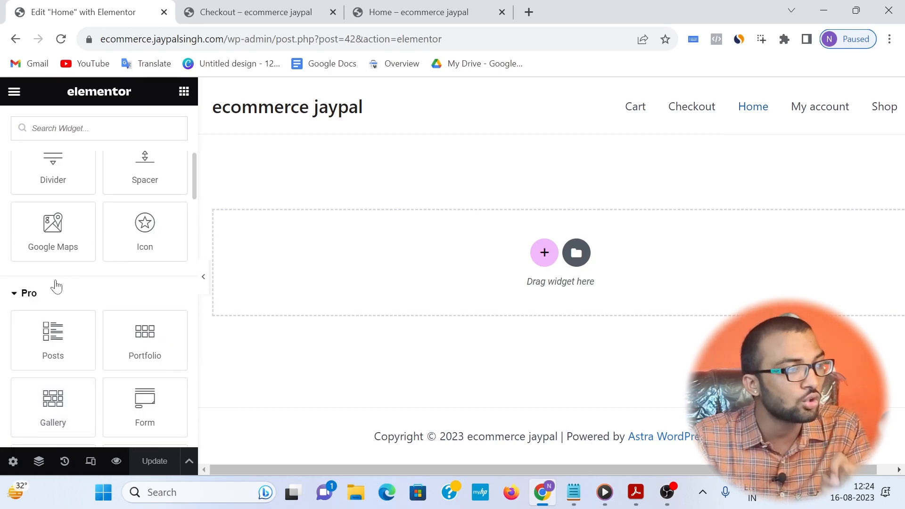
scroll(48, 220, up, 5)
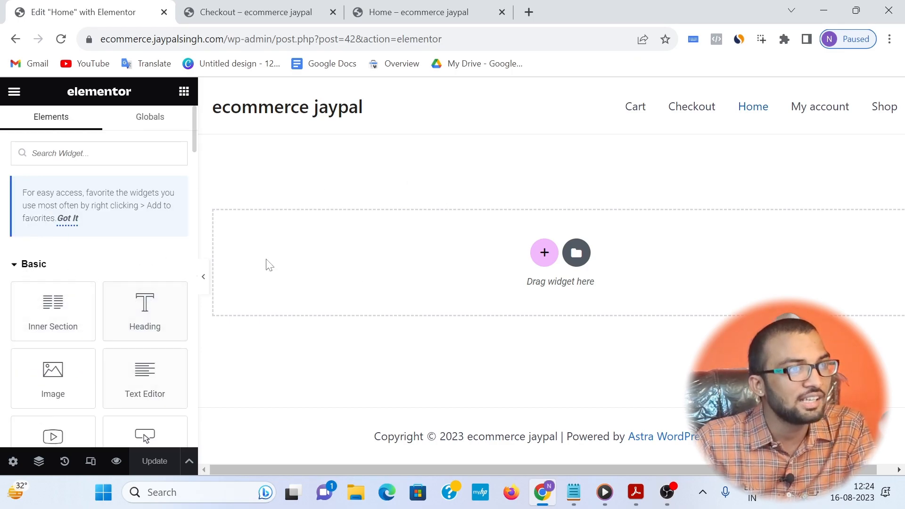
Step: Search the web for jio mart, open the JioMart site and examine its homepage banners and Best Deals On Daily Essentials heading
click(382, 15)
click(276, 37)
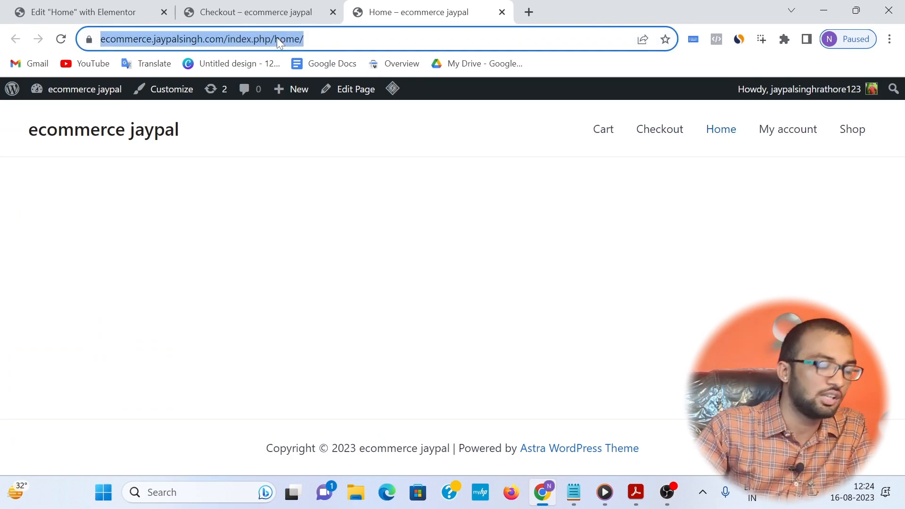
text(jio)
key(Return)
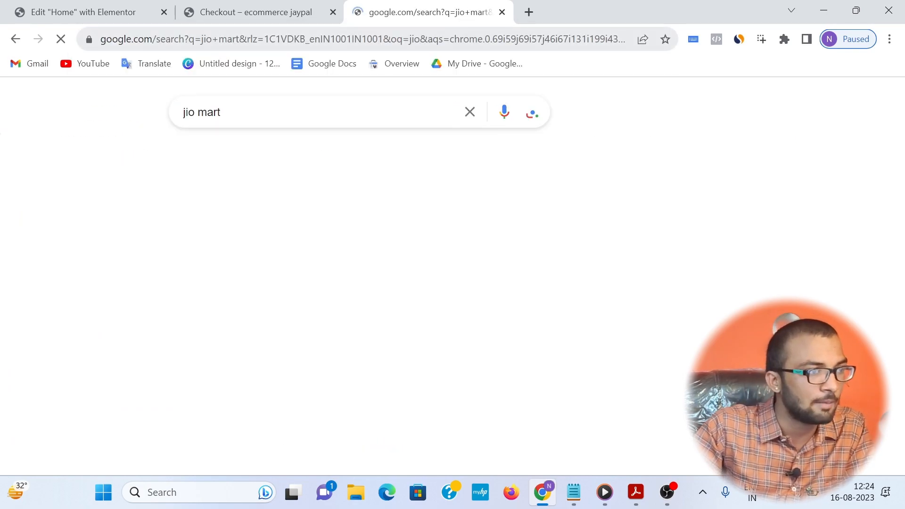
click(101, 353)
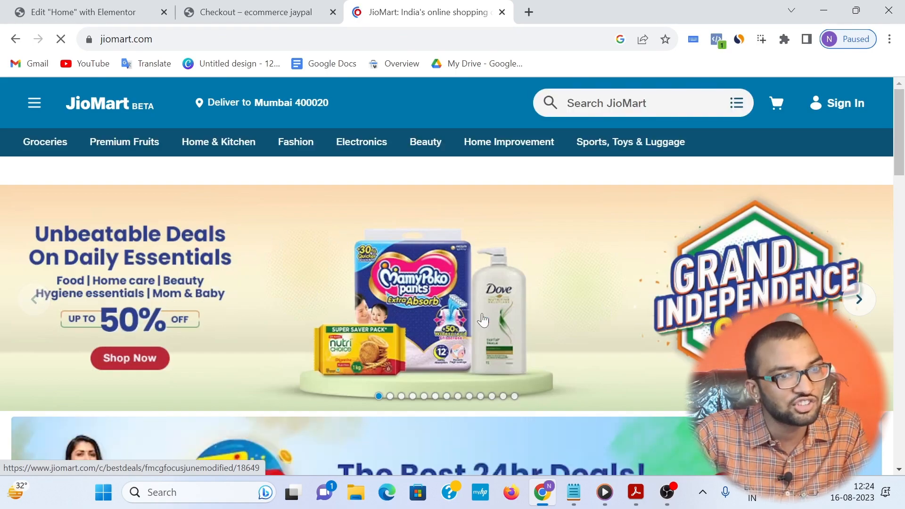
scroll(94, 283, down, 5)
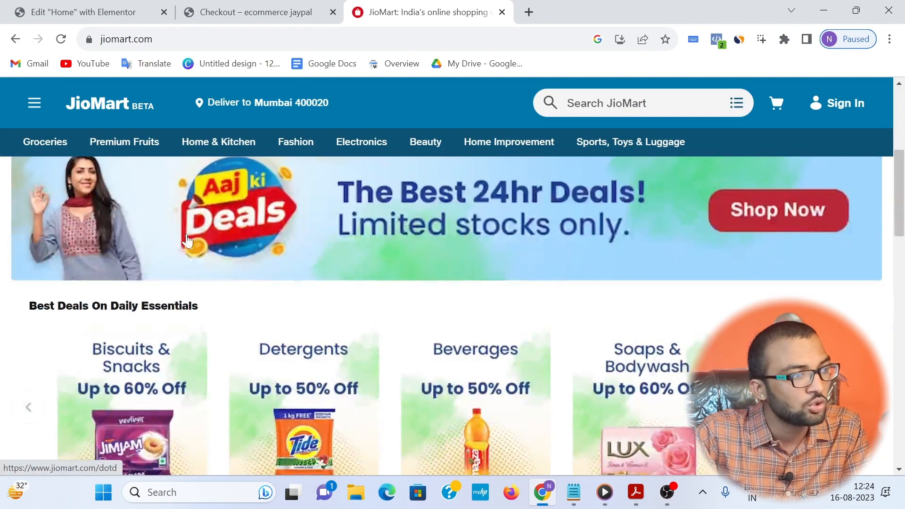
drag(208, 306, 24, 296)
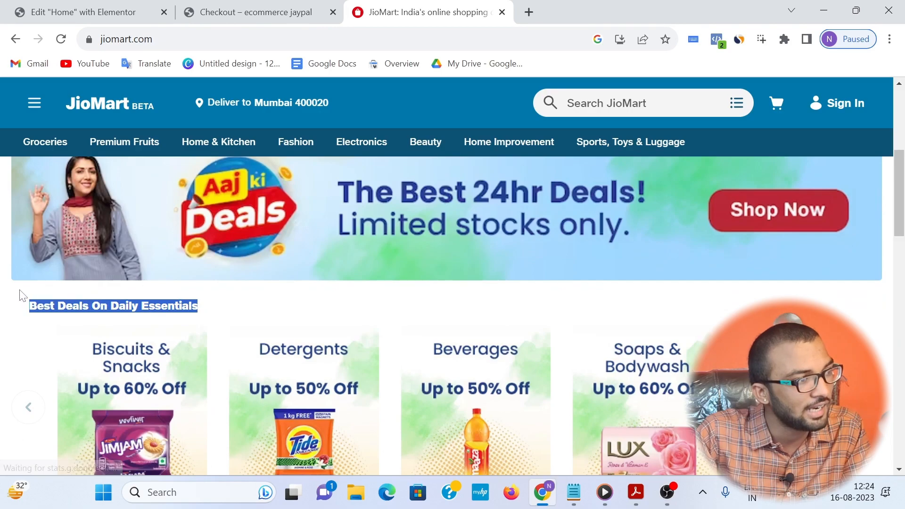
Step: Close the store's Checkout page and return to the Home page in the Elementor editor
click(219, 9)
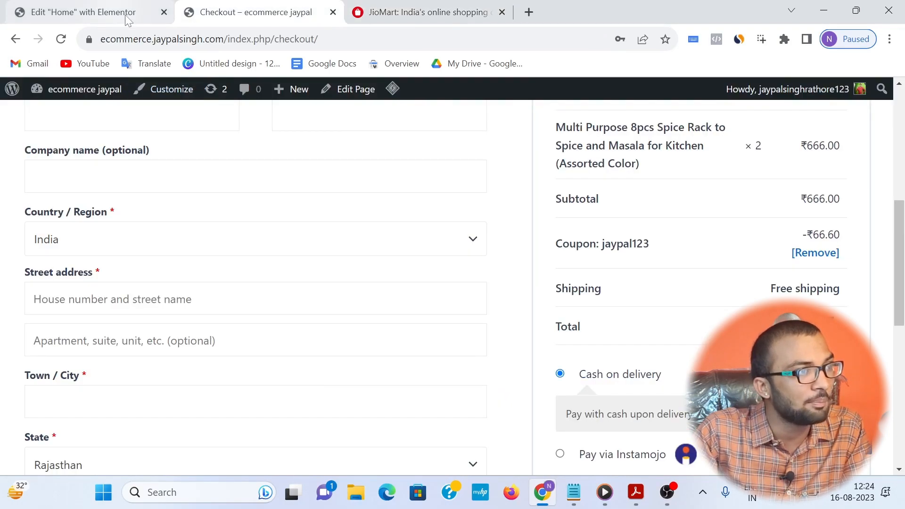
click(333, 13)
click(124, 15)
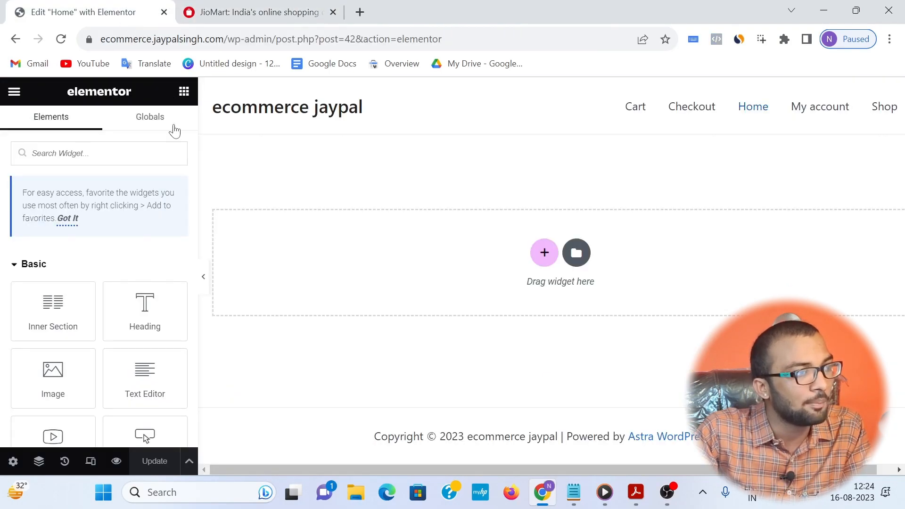
Step: Try out a Heading widget on the Home page and delete it
drag(126, 309, 509, 264)
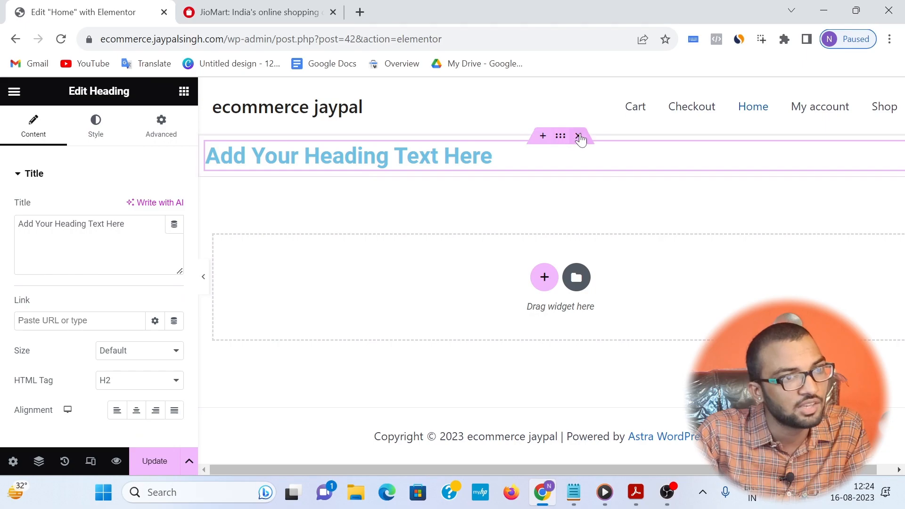
click(579, 136)
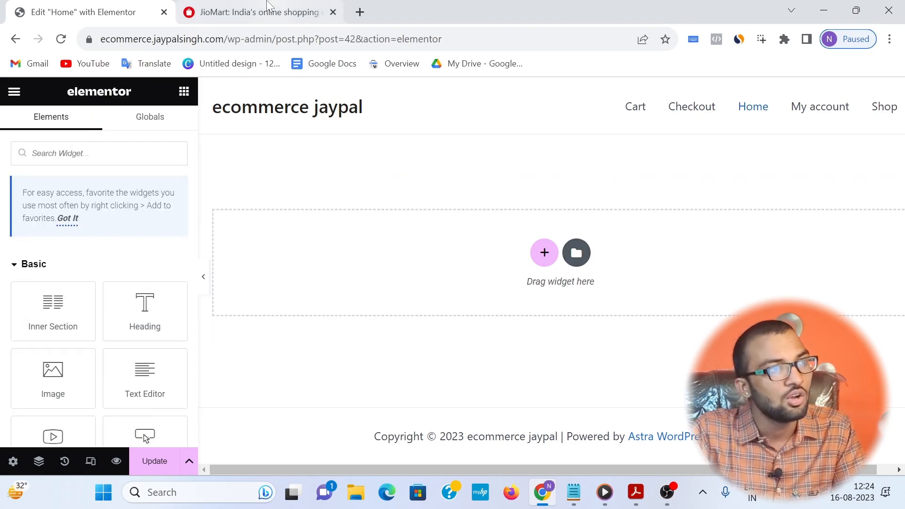
Step: Add a new single-column section to the Home page
click(544, 257)
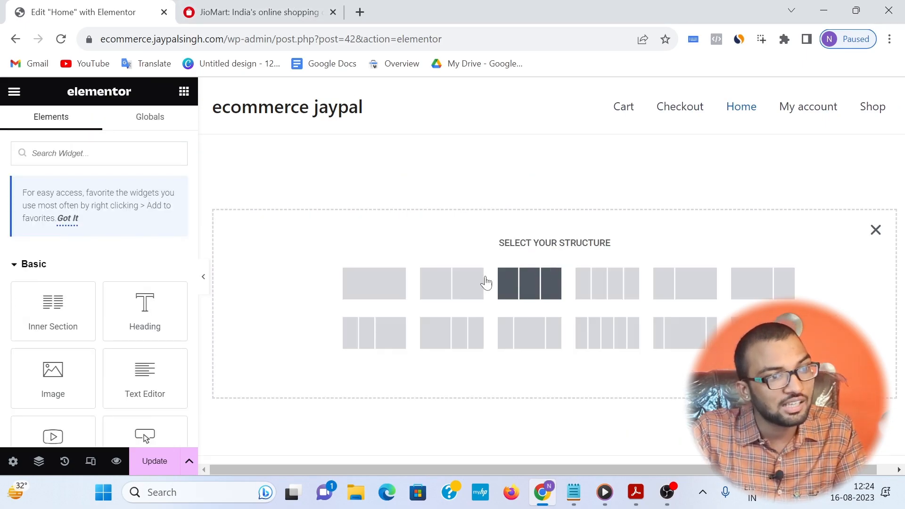
click(391, 287)
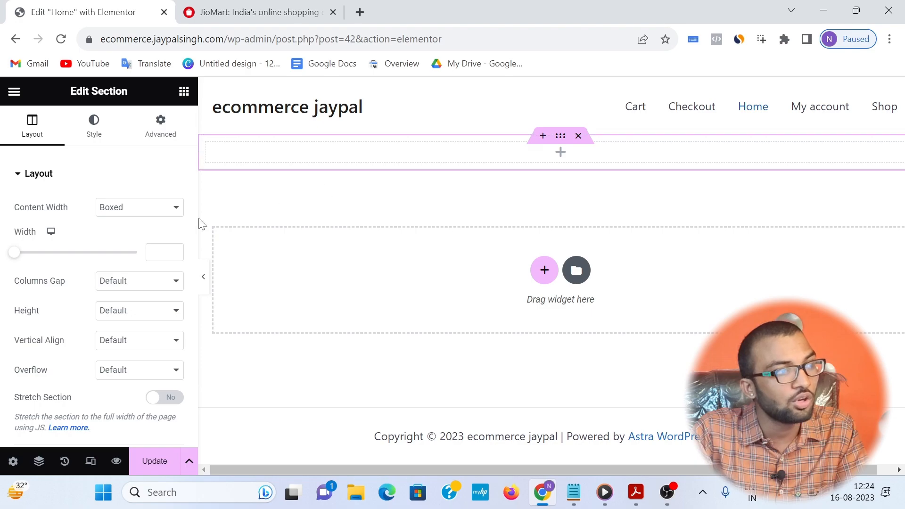
click(14, 92)
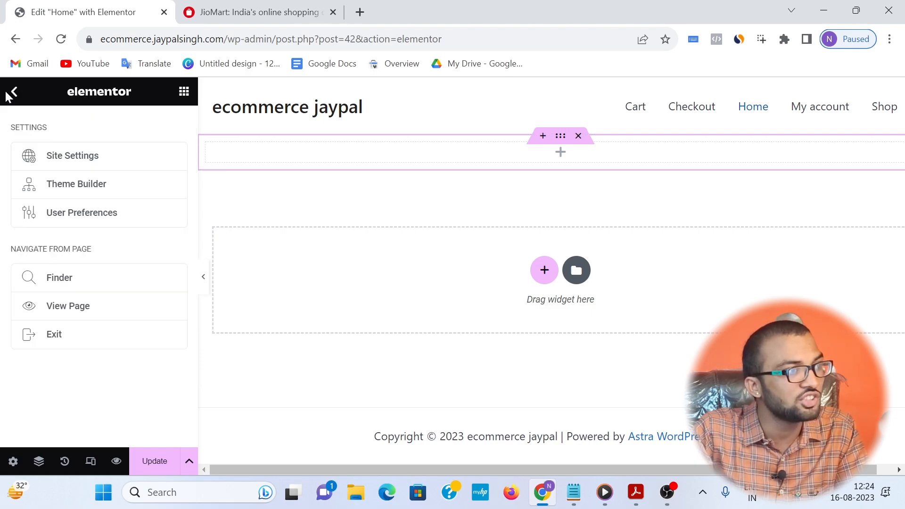
Step: Examine the banner slider and deals banner on JioMart's homepage as a reference, and return to Elementor's widget list
click(254, 12)
scroll(64, 183, up, 5)
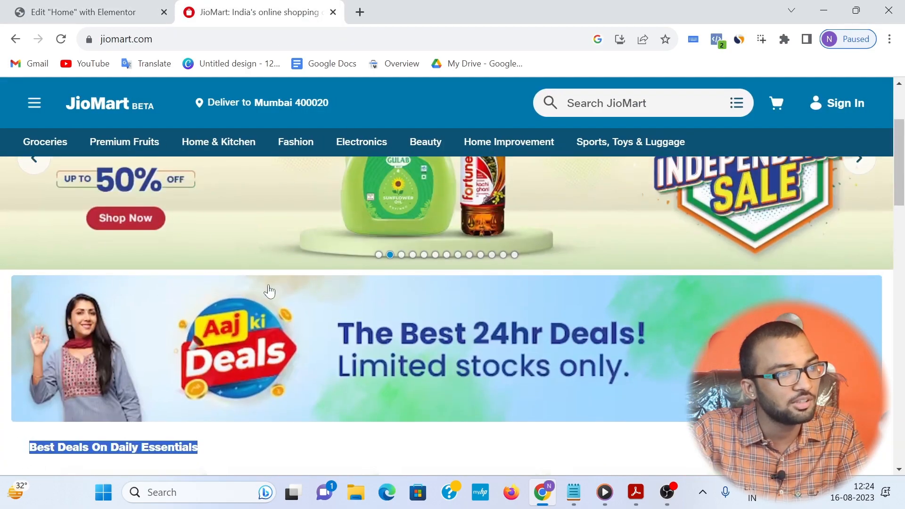
scroll(365, 335, down, 3)
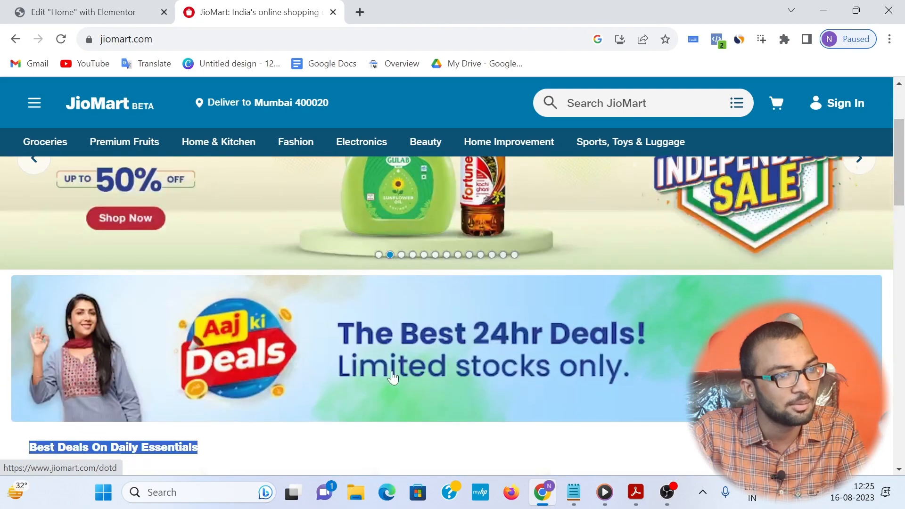
scroll(330, 306, up, 3)
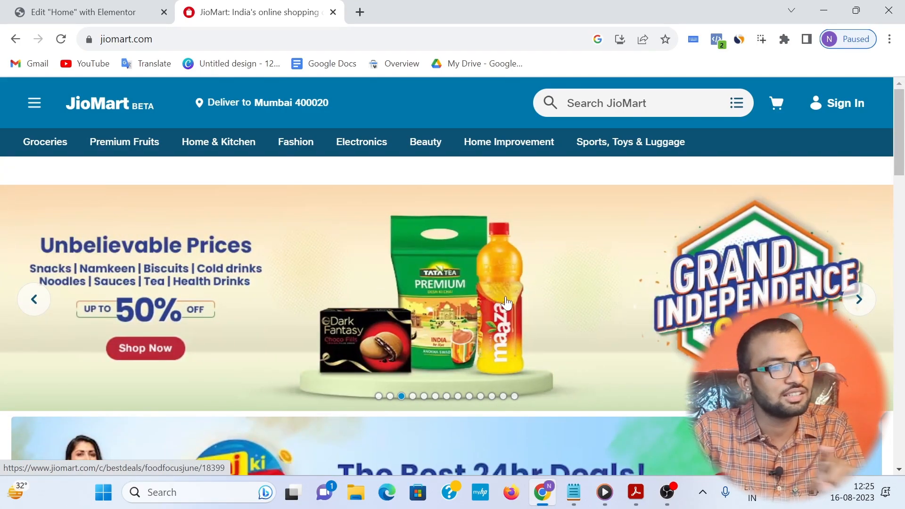
click(32, 11)
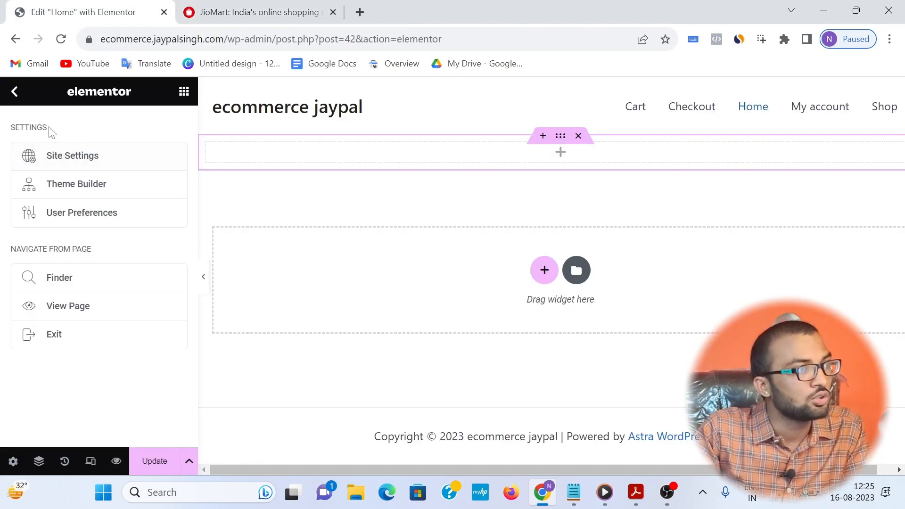
click(16, 94)
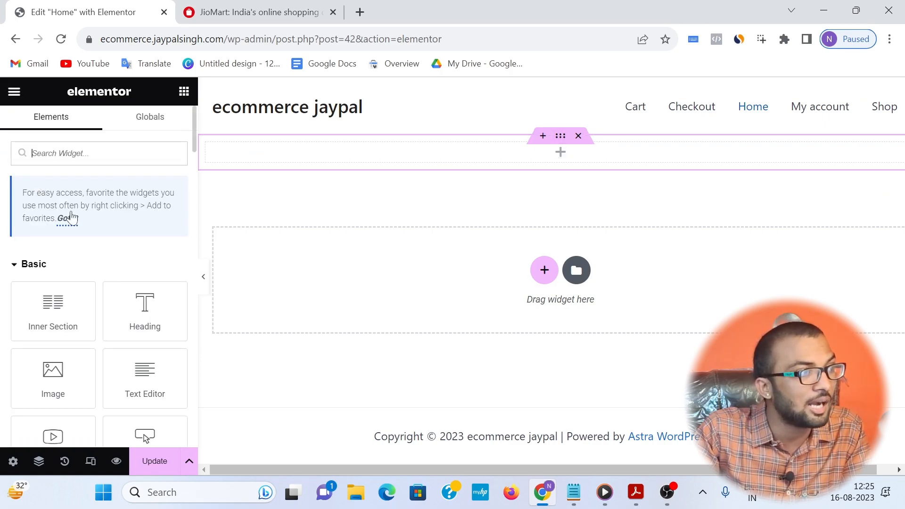
Step: Find the Image Carousel widget and place it in the empty section of the Home page
text(image)
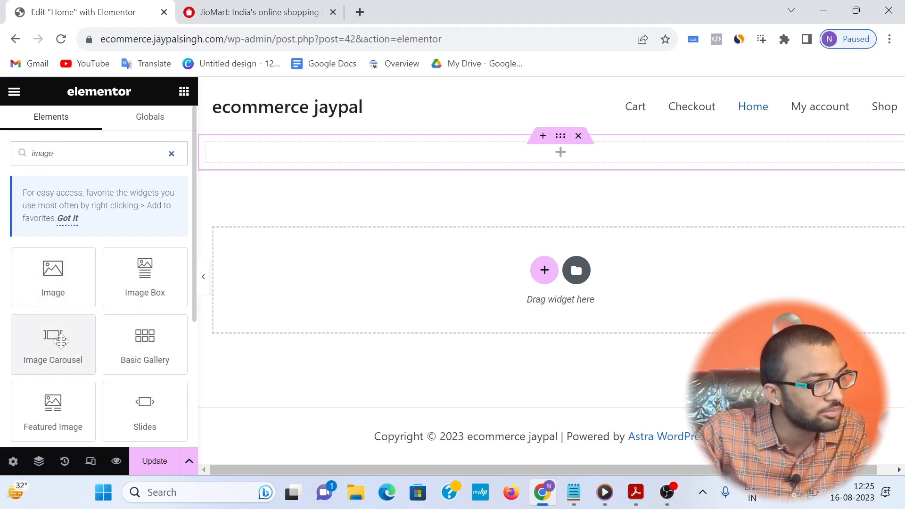
drag(57, 342, 569, 137)
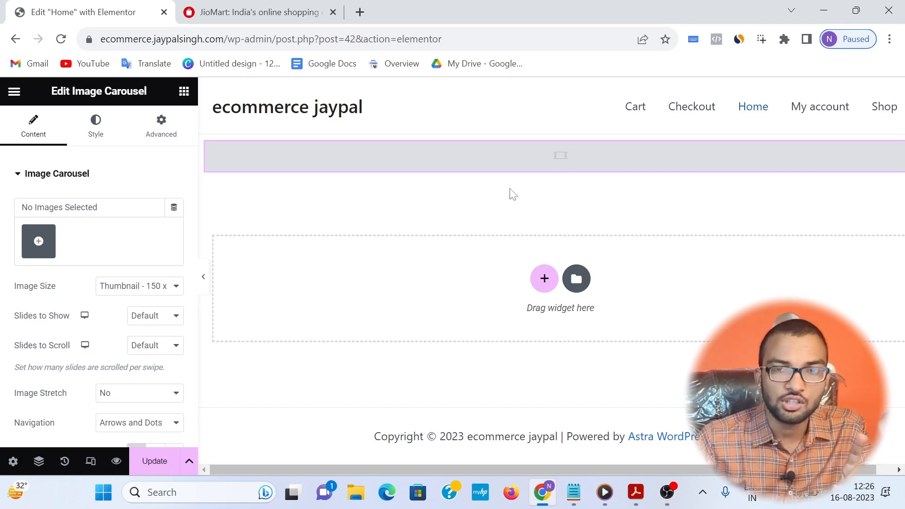
Step: Upload all five banner images from the Desktop's editing > banner folder to the carousel's media library
click(39, 249)
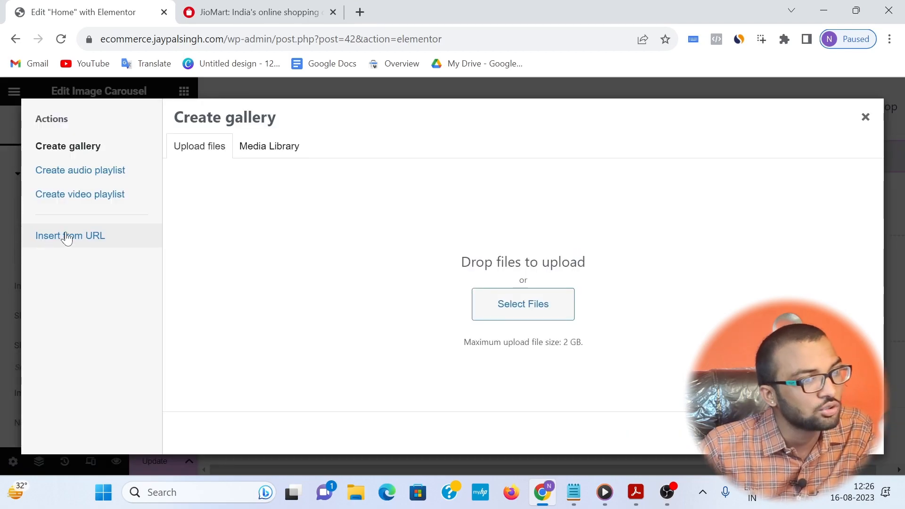
click(503, 314)
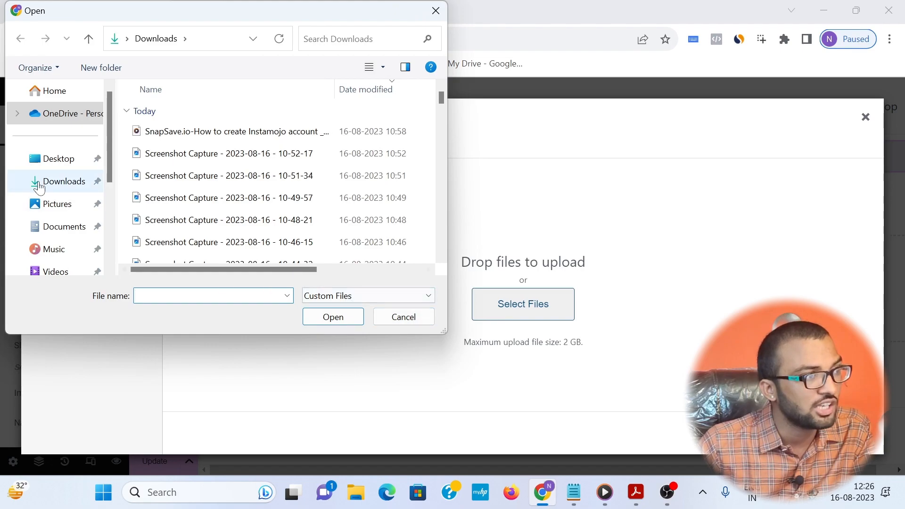
click(60, 162)
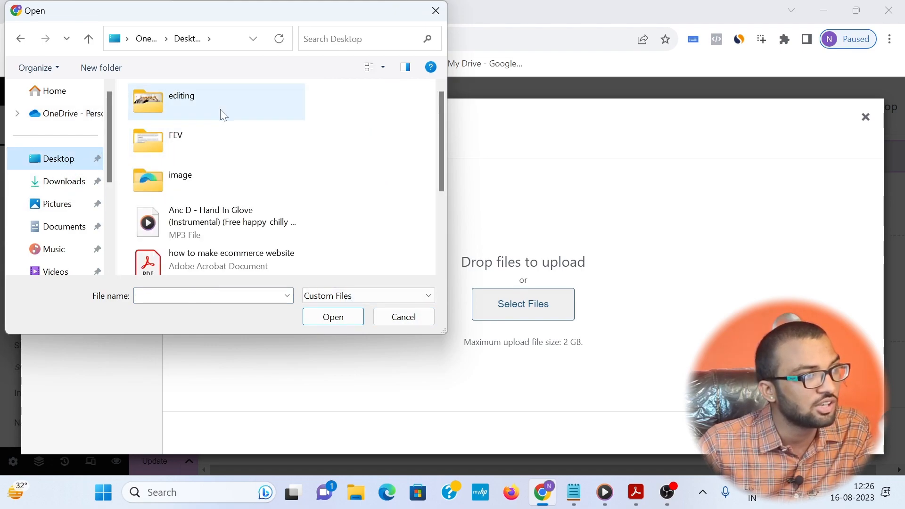
double_click(222, 113)
double_click(239, 124)
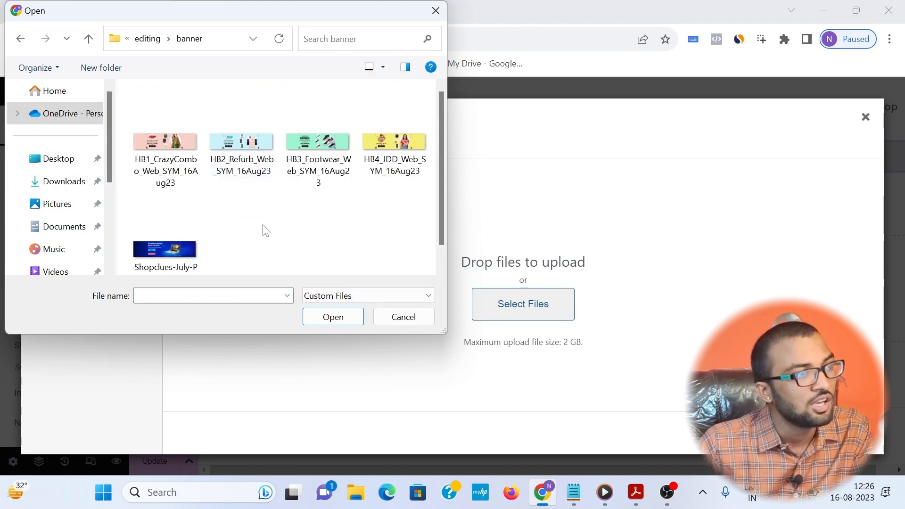
scroll(263, 229, down, 1)
drag(279, 250, 149, 115)
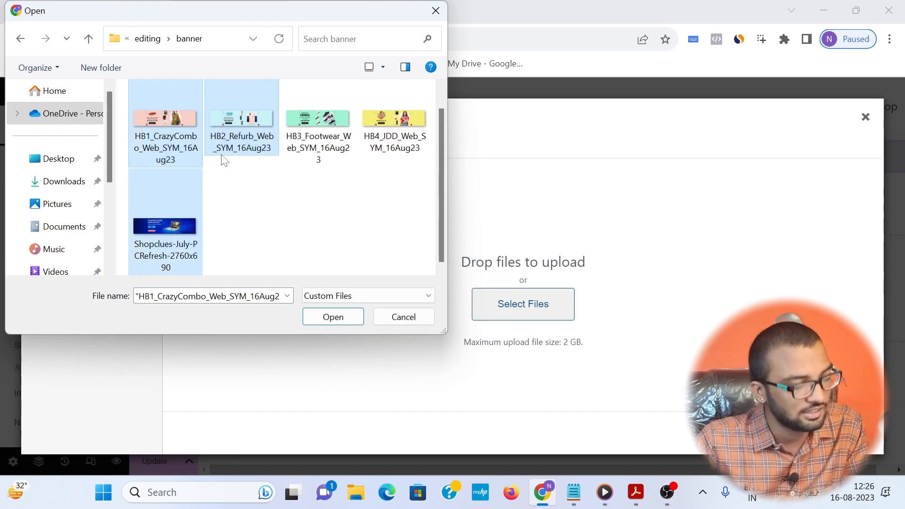
key(ctrl+a)
click(320, 319)
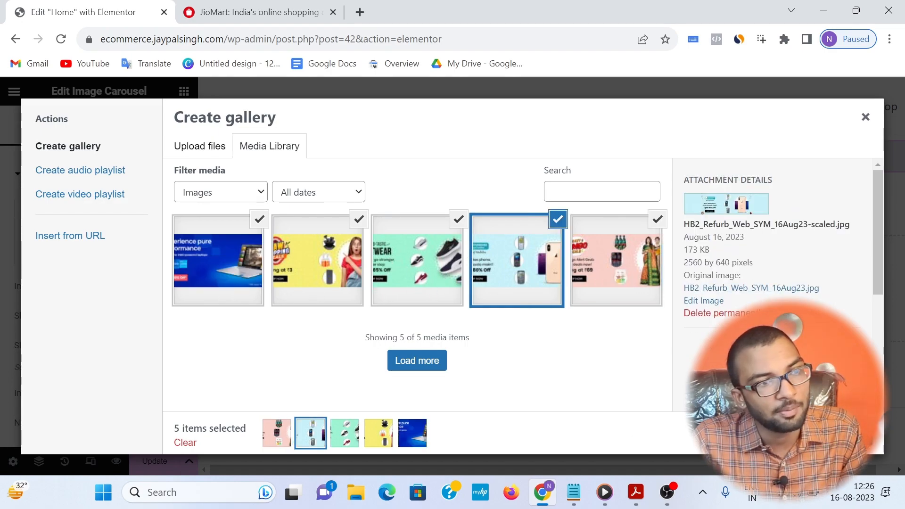
Step: Create a gallery from the five uploaded banners and insert it into the image carousel
click(829, 432)
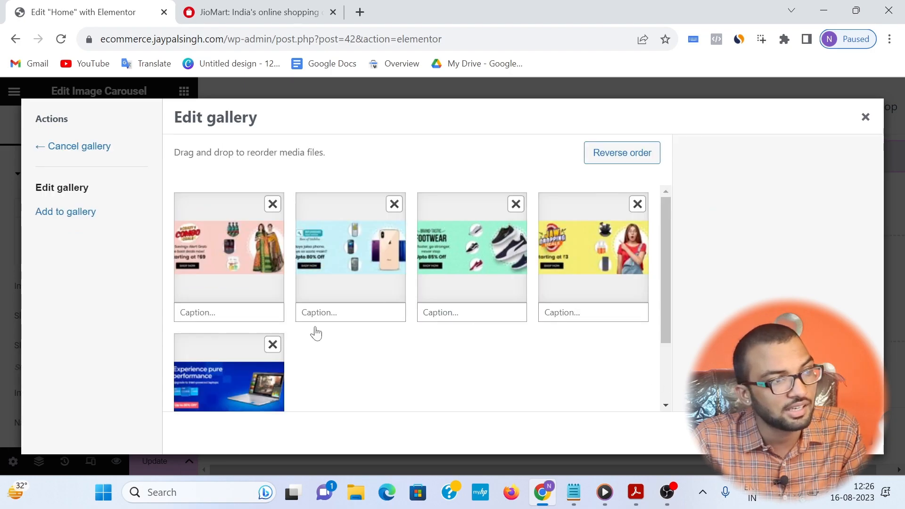
click(239, 280)
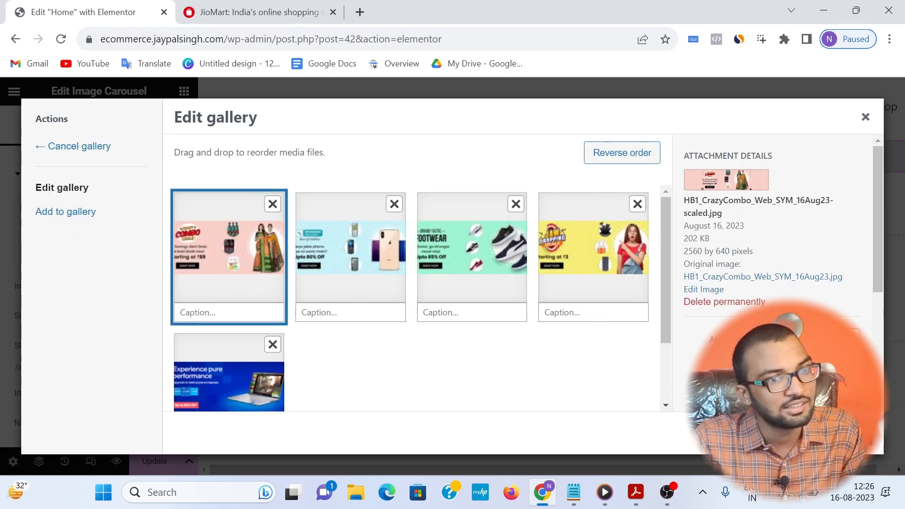
click(836, 432)
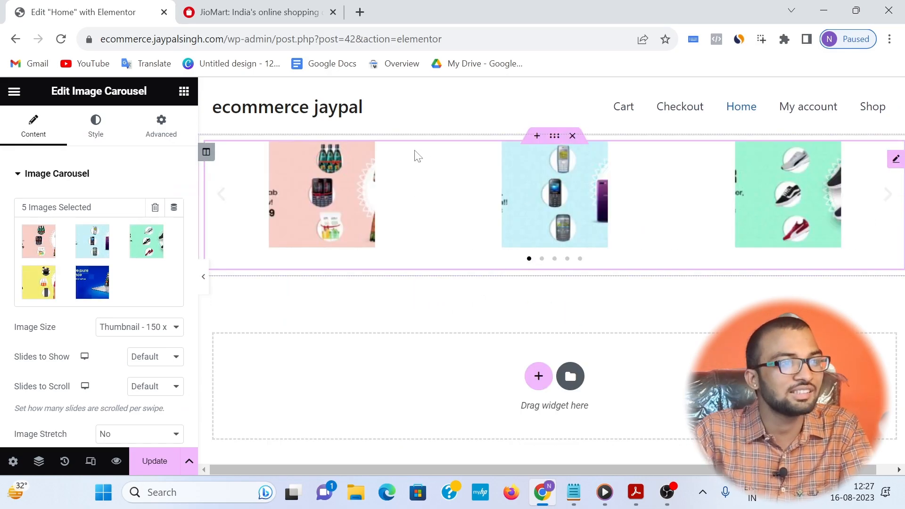
Step: Compare the carousel with JioMart's banner slider and set the carousel's image size to Full
key(ctrl+Tab)
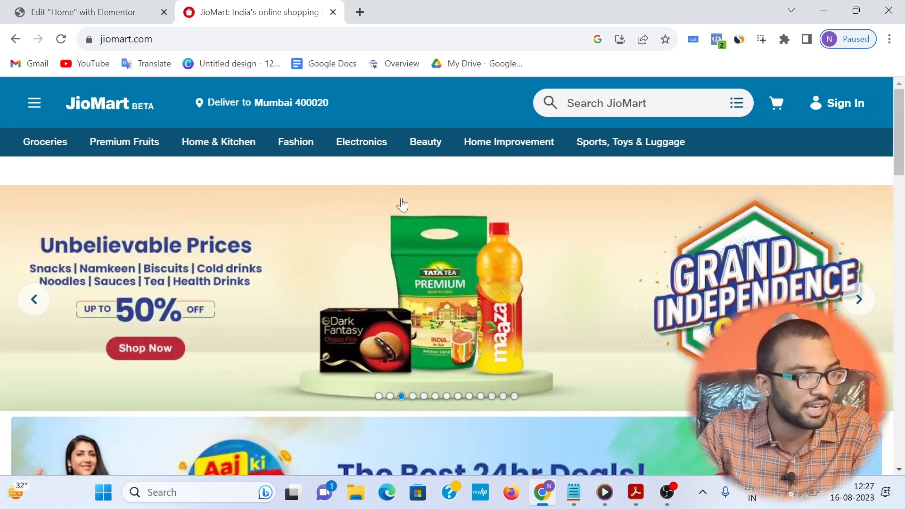
key(ctrl+Tab)
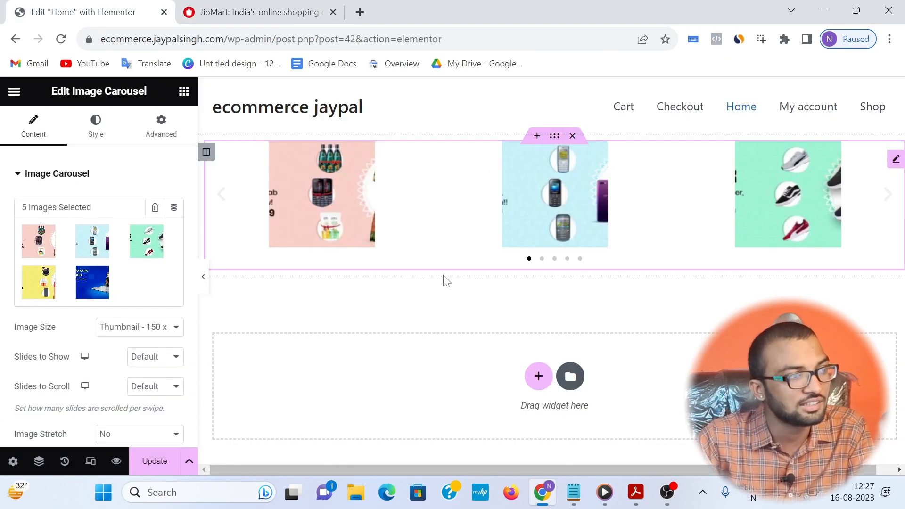
click(150, 335)
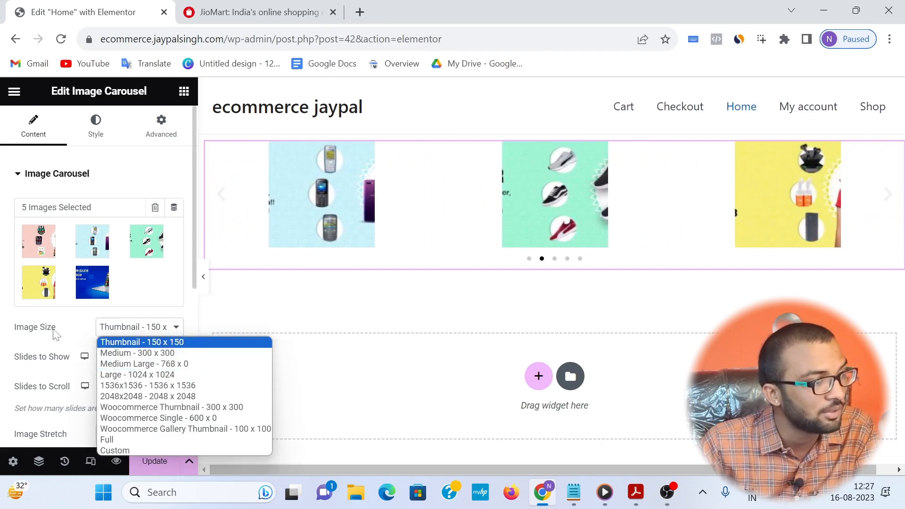
click(114, 439)
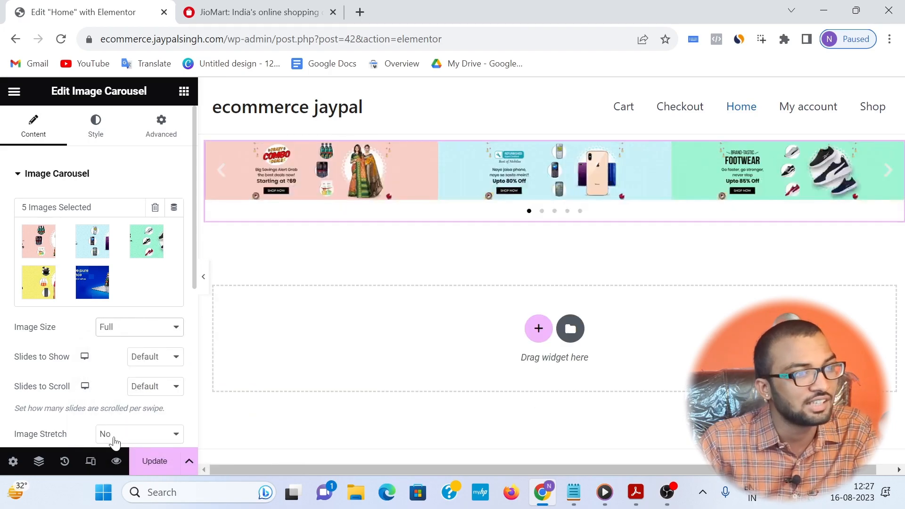
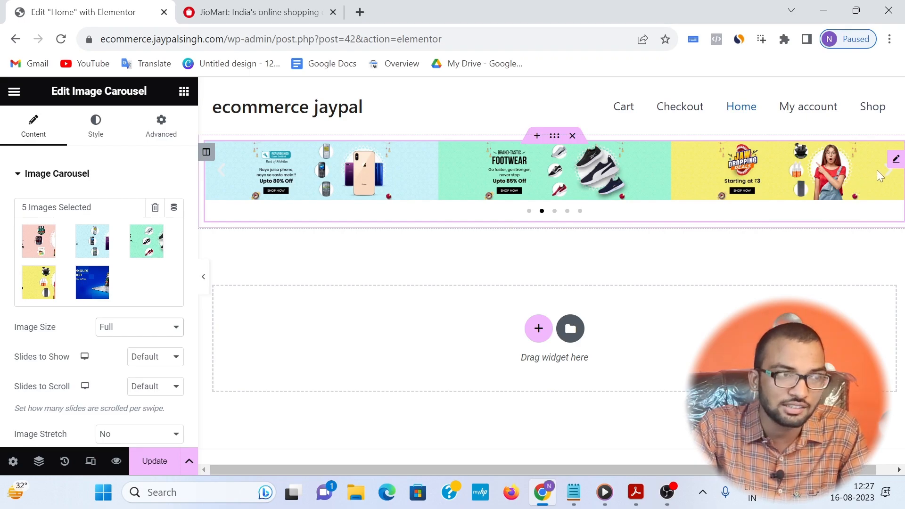
Step: Check JioMart's banner slider for reference, set the image carousel to show 1 slide, and update the Home page
key(ctrl+Tab)
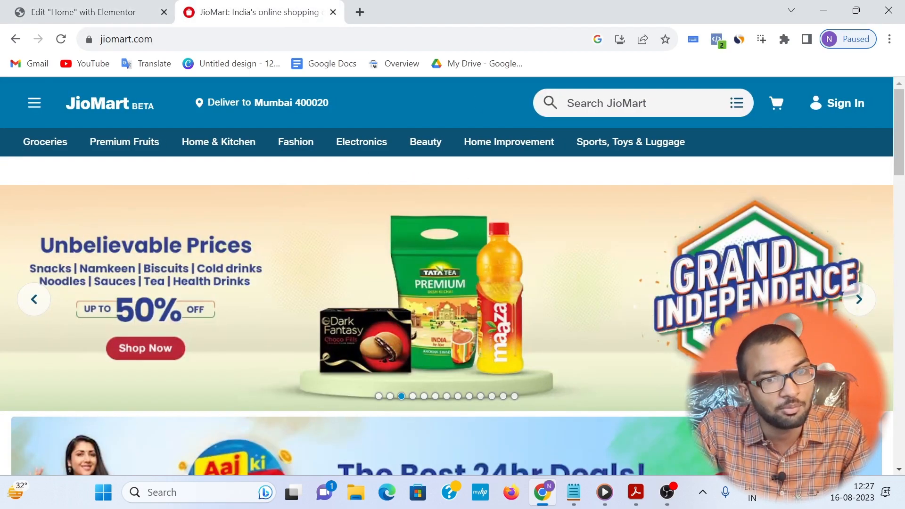
drag(361, 401, 561, 393)
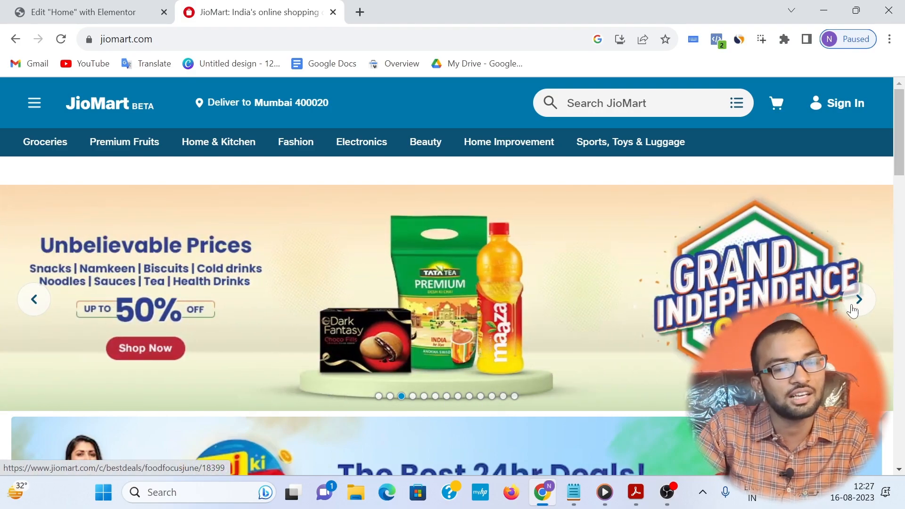
click(17, 12)
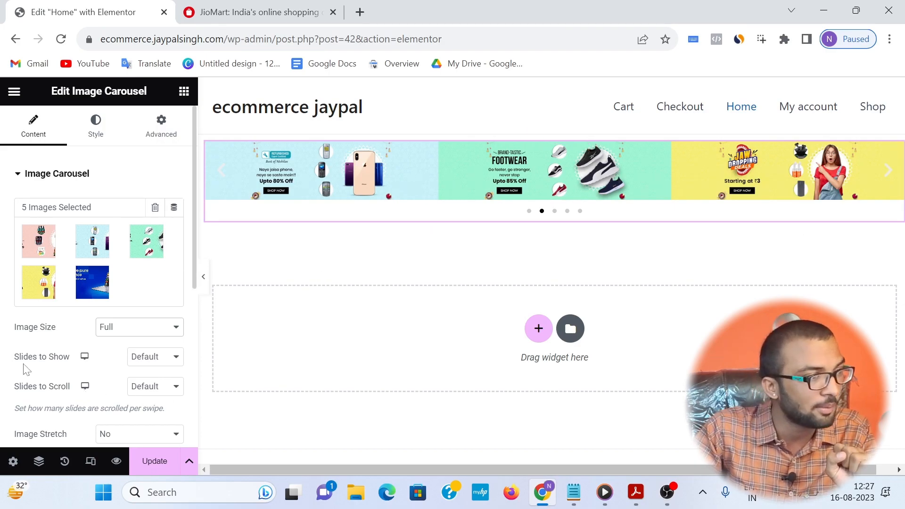
click(149, 359)
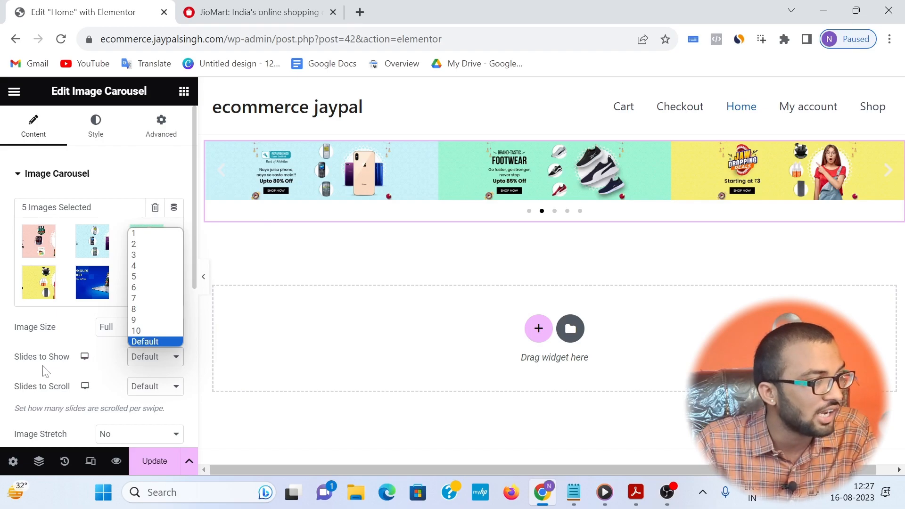
click(136, 235)
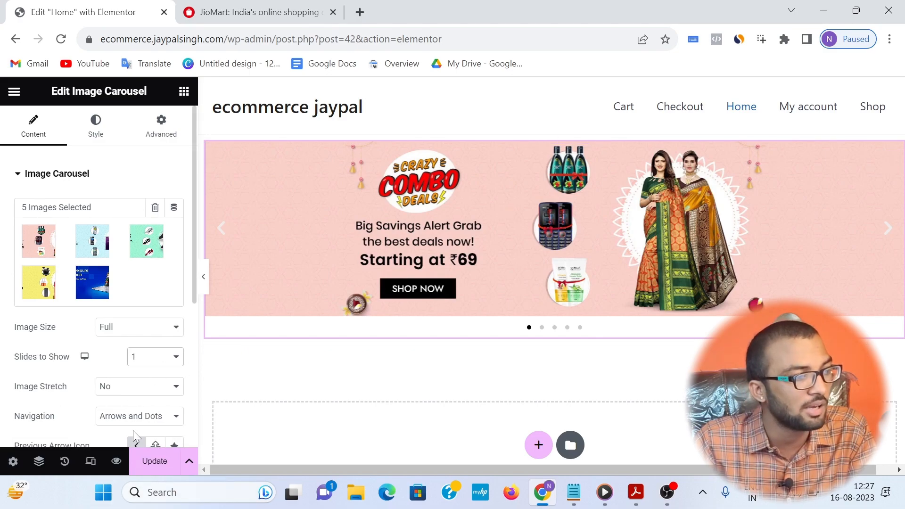
click(153, 470)
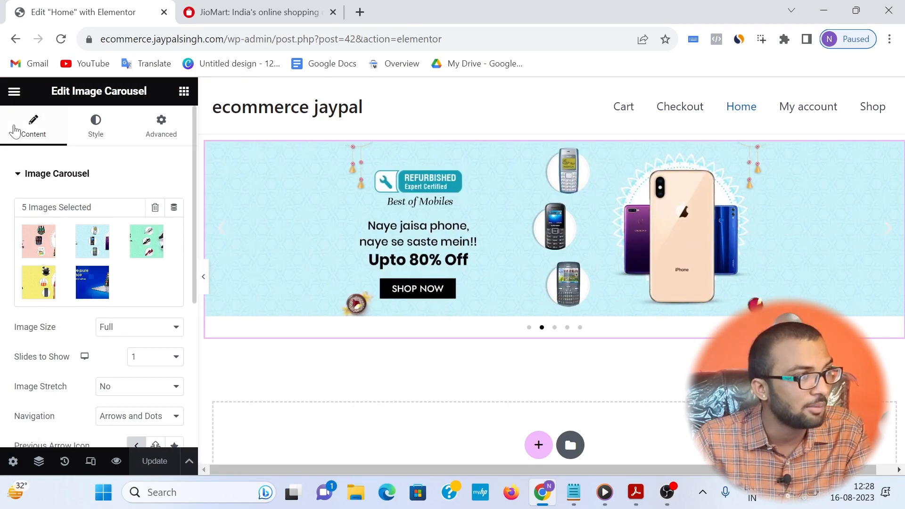
Step: View the published Home page and step through the carousel's banners
click(15, 91)
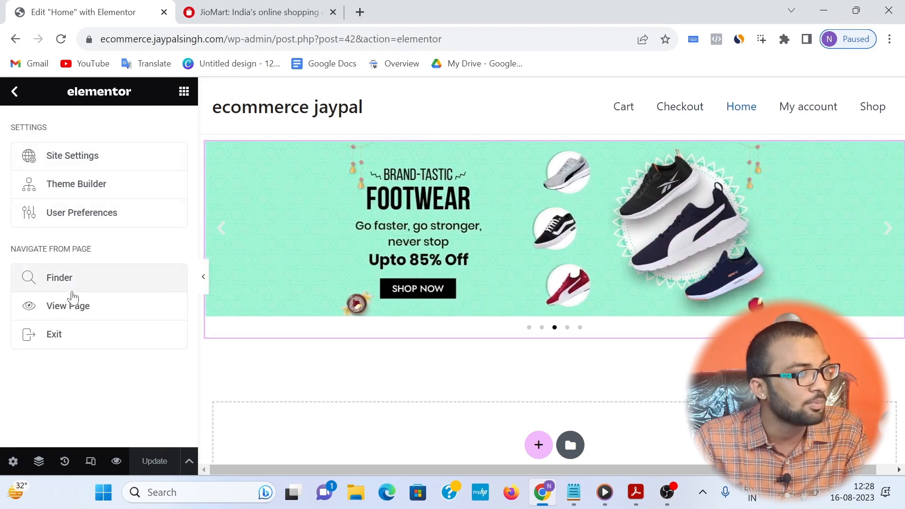
click(51, 311)
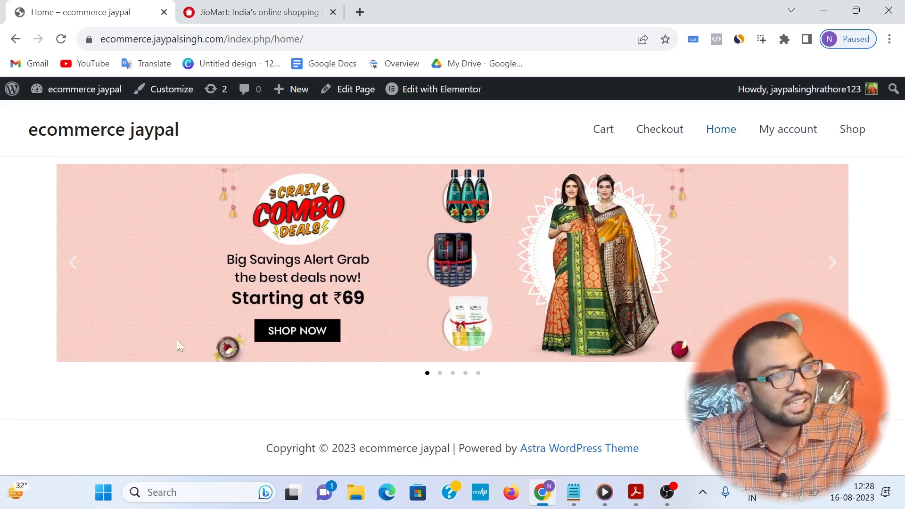
click(834, 273)
click(834, 273)
click(834, 272)
click(835, 273)
click(834, 272)
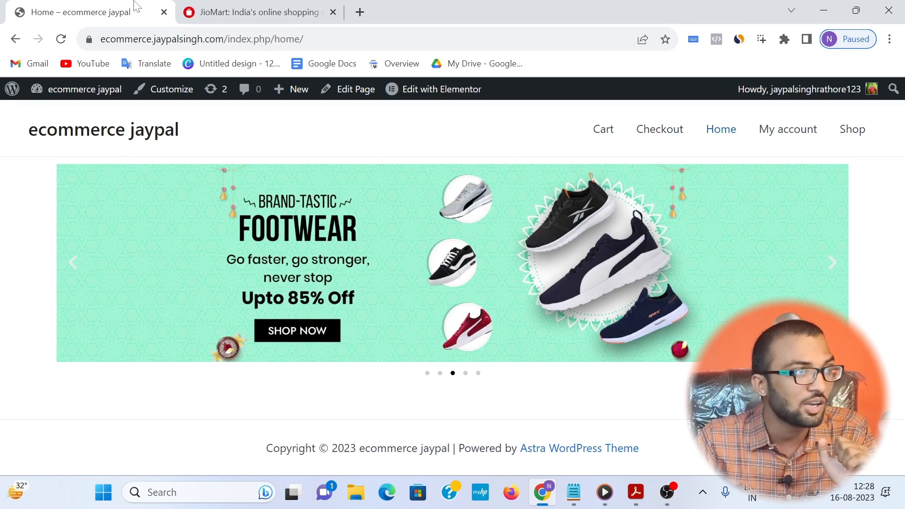
click(249, 11)
scroll(250, 340, down, 3)
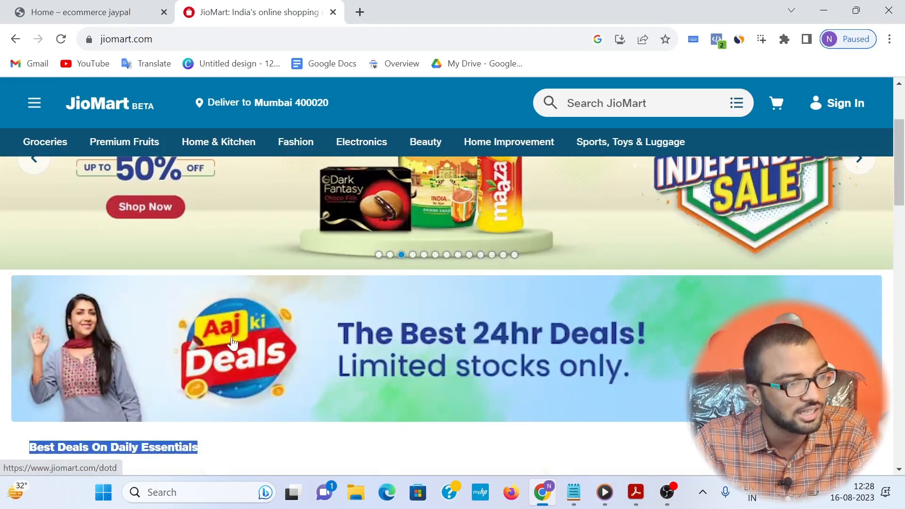
scroll(395, 324, down, 1)
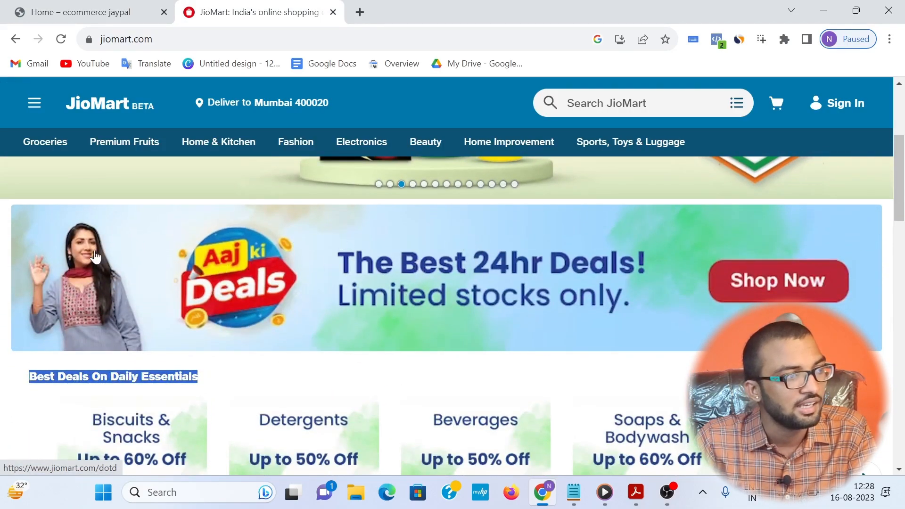
right_click(269, 255)
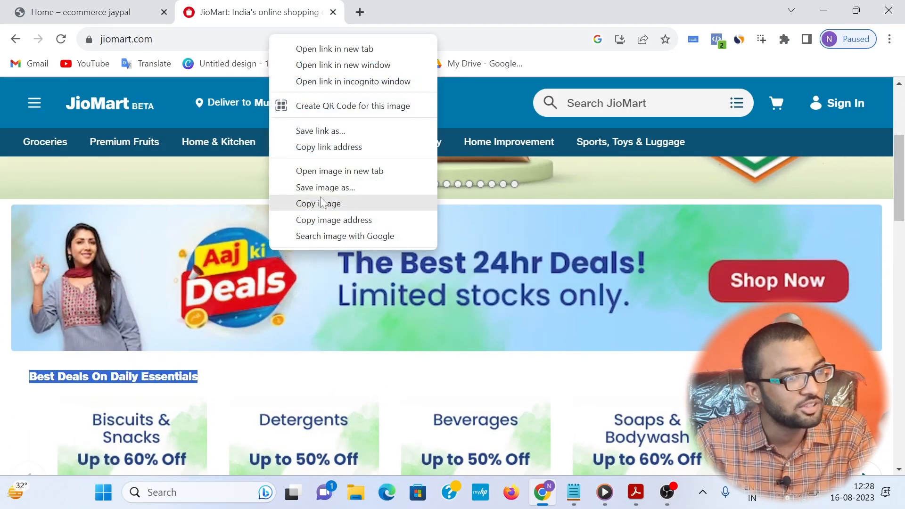
click(335, 192)
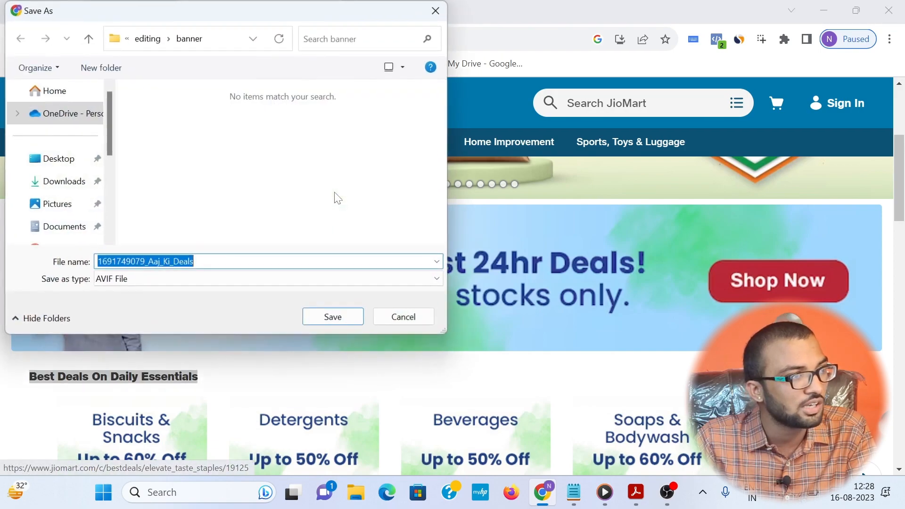
click(47, 159)
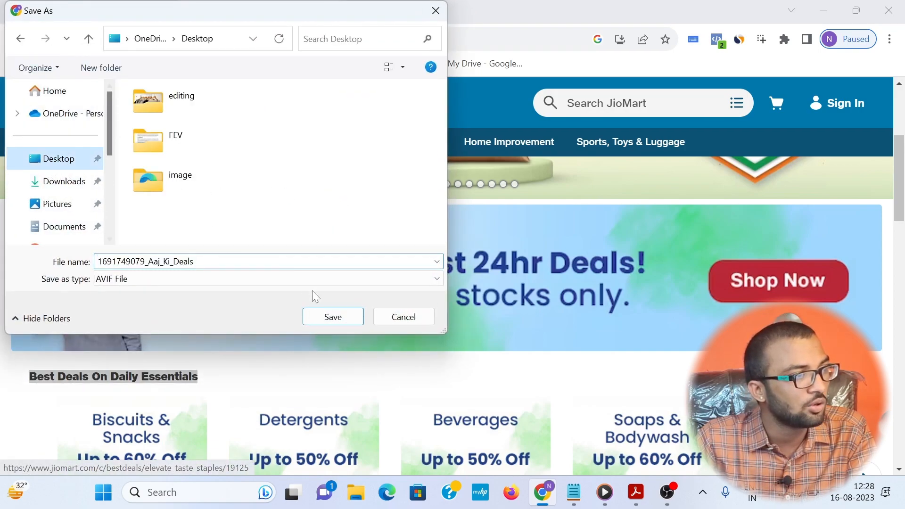
click(334, 318)
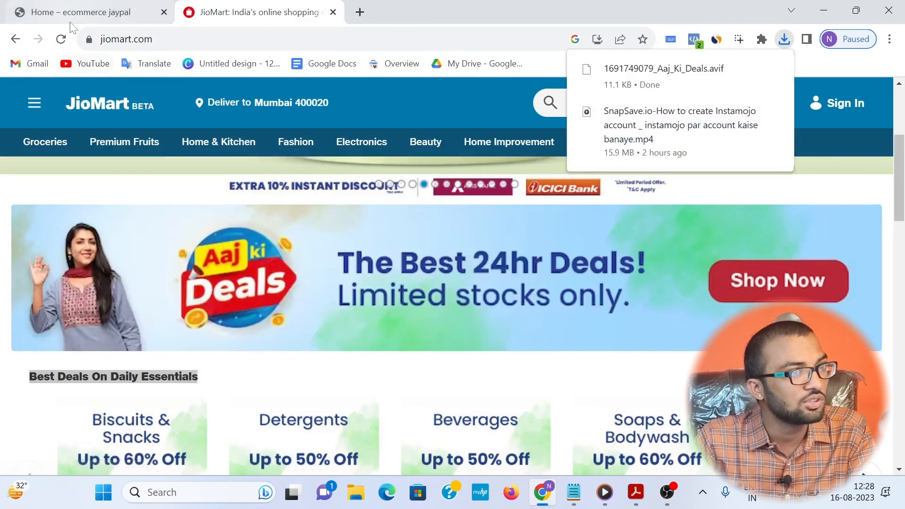
Step: Return to the Home page's Elementor editor and add a single-column section below the banner carousel
click(81, 12)
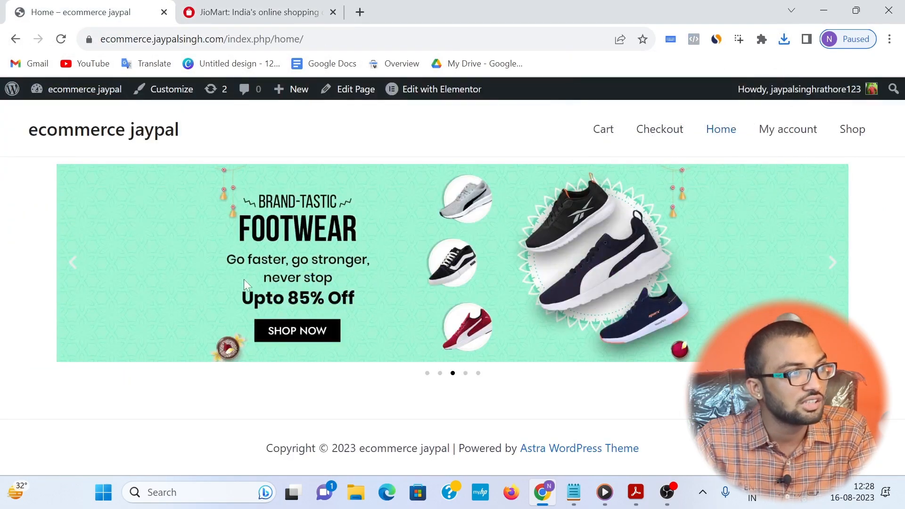
click(11, 45)
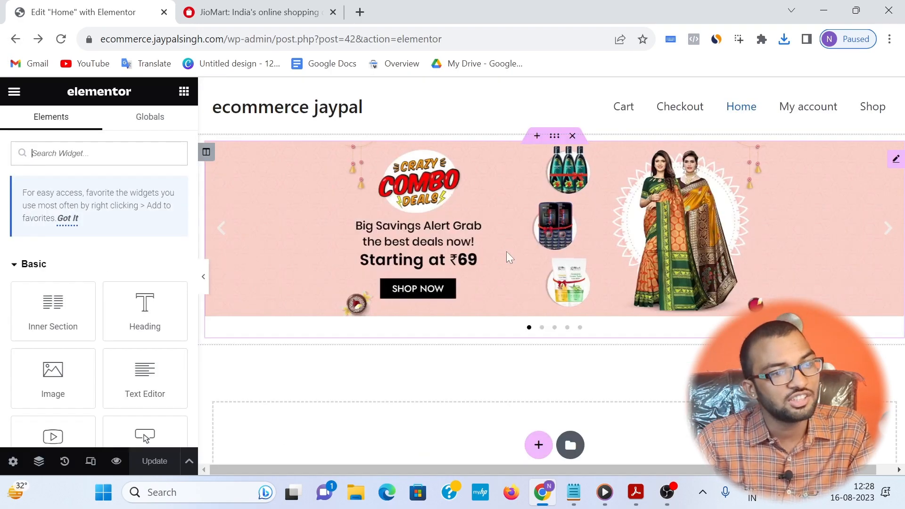
scroll(502, 252, down, 2)
click(539, 375)
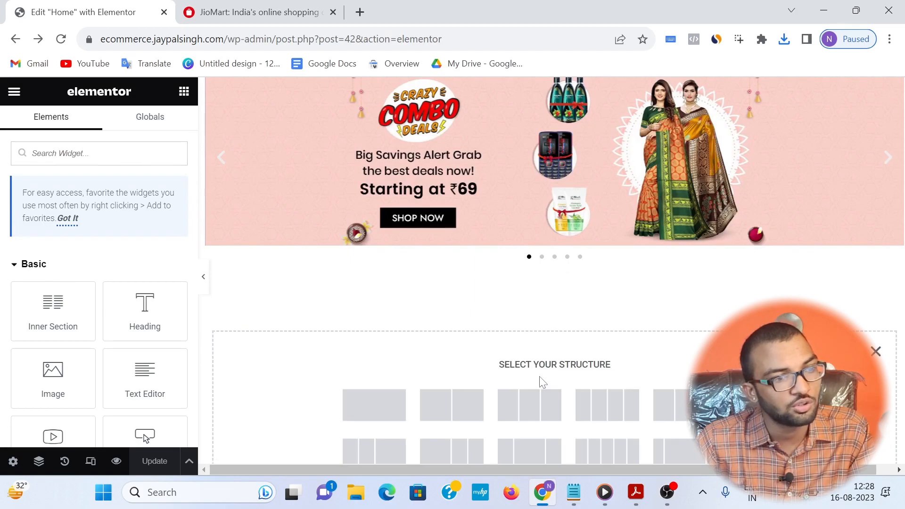
click(391, 411)
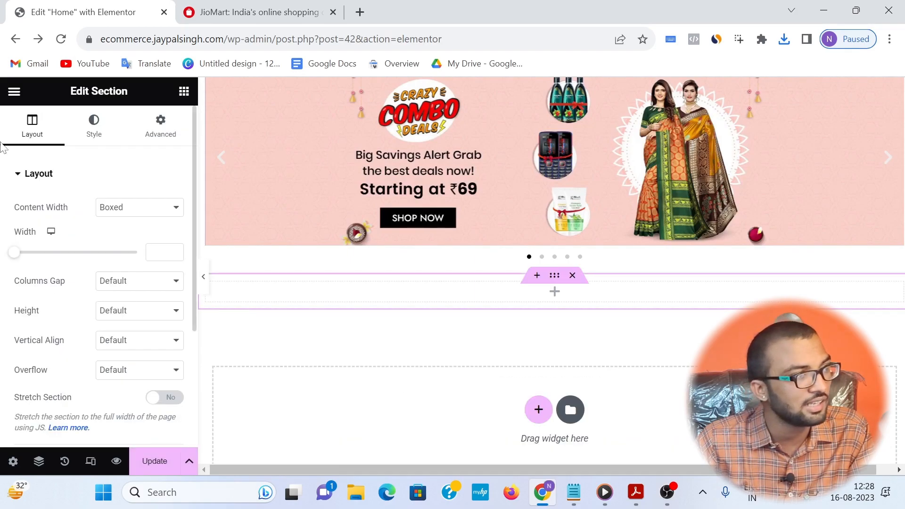
Step: Place an Image widget in the new empty section below the carousel
click(13, 92)
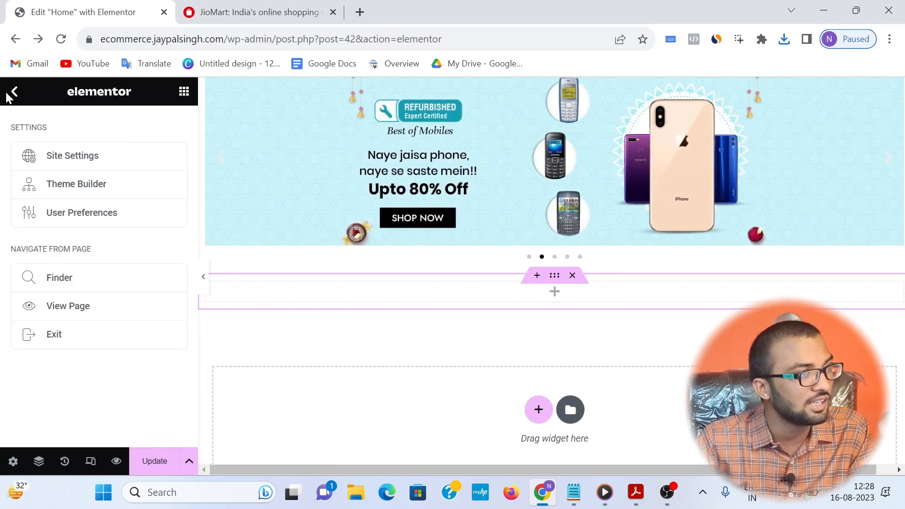
click(13, 93)
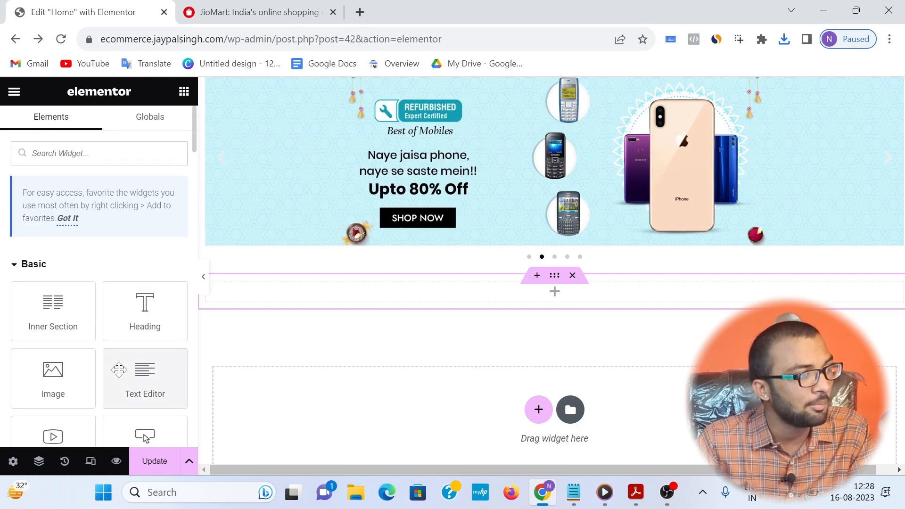
drag(53, 375, 542, 295)
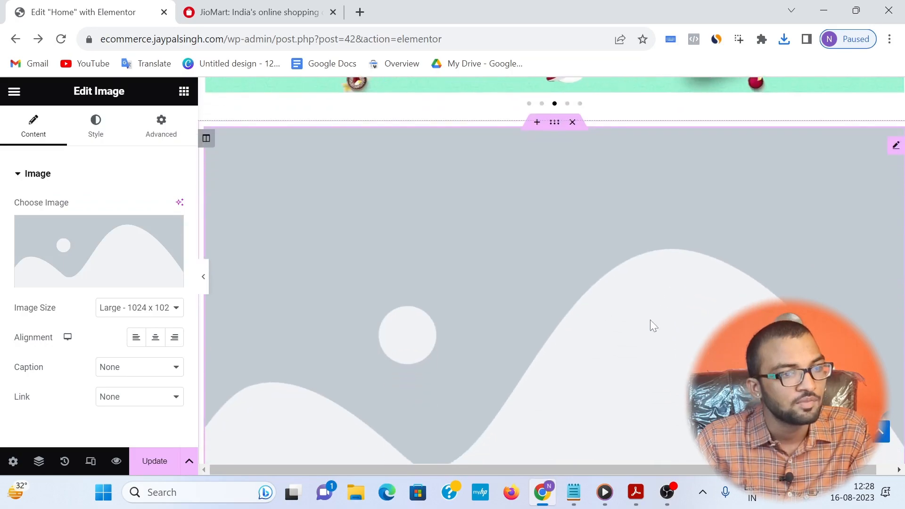
click(63, 247)
click(192, 162)
click(545, 303)
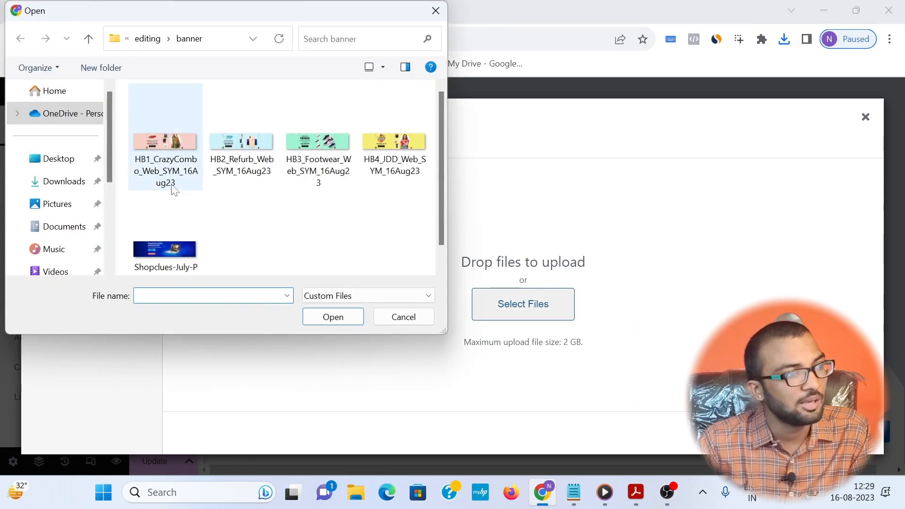
click(53, 164)
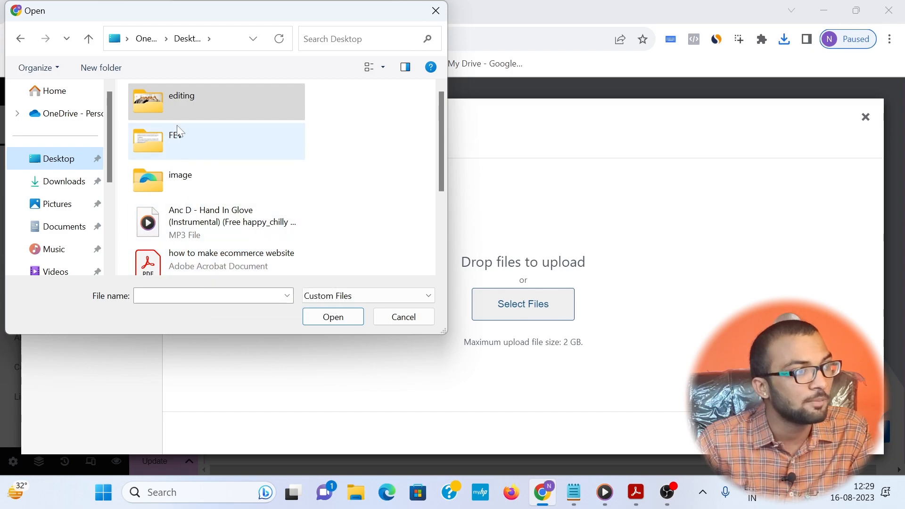
scroll(188, 189, down, 3)
double_click(177, 201)
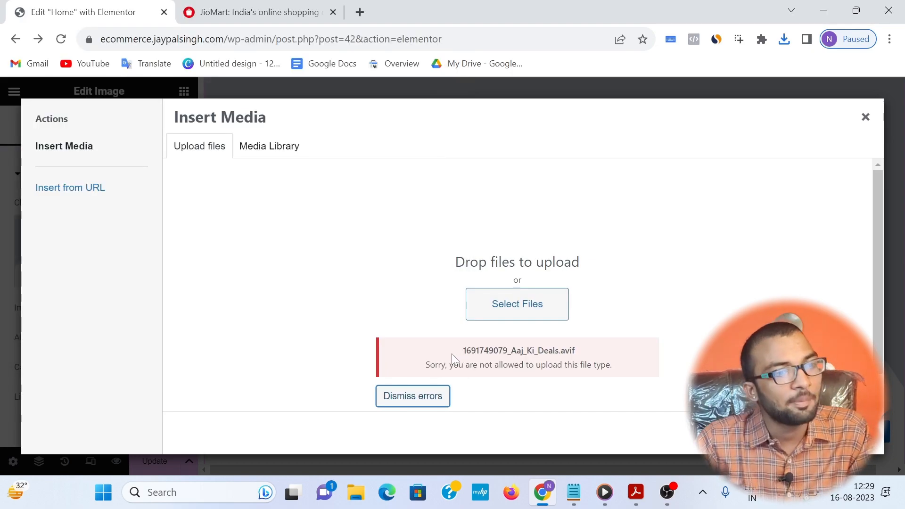
drag(452, 353, 605, 362)
click(652, 353)
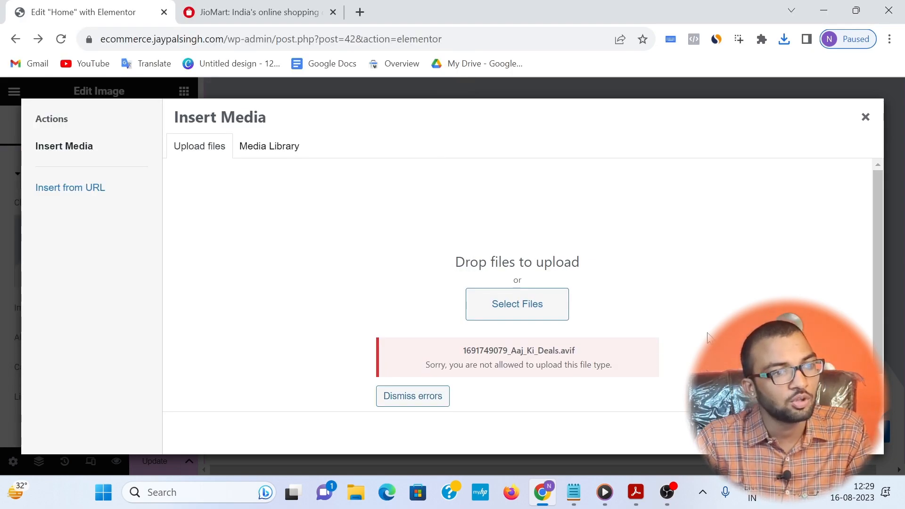
Step: Search the web for "webp converter" in a new tab and open CloudConvert's WEBP Converter
click(359, 12)
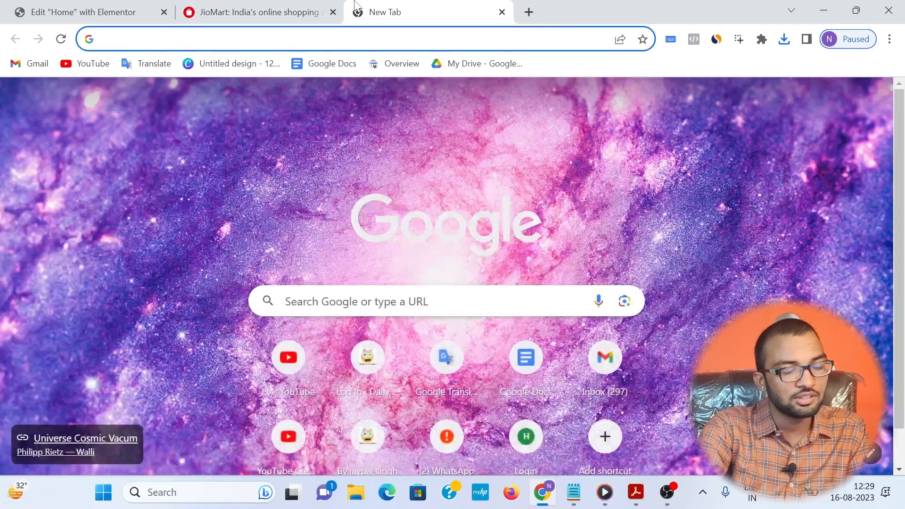
text(web.whatsapp.com)
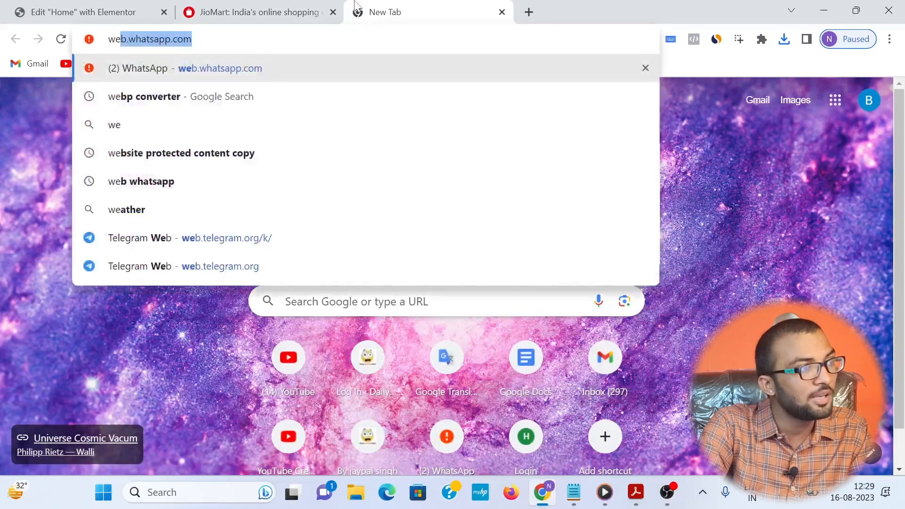
key(Down)
key(Return)
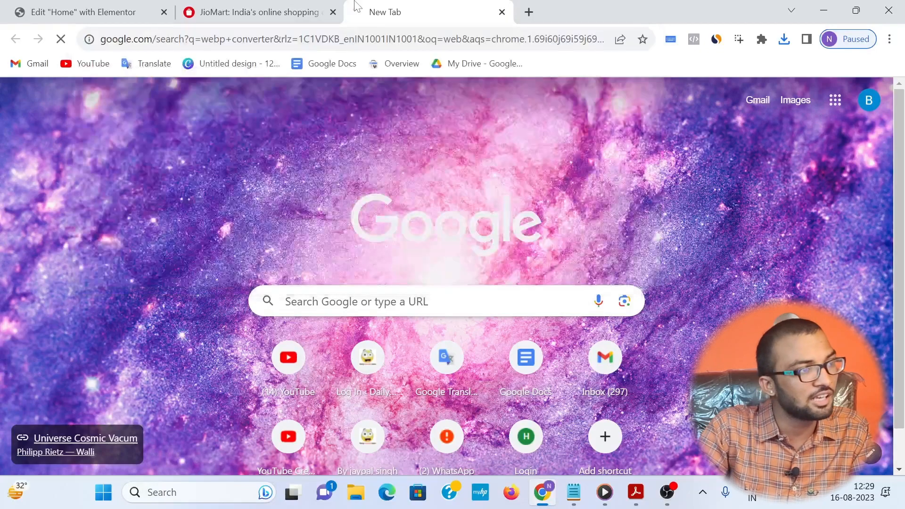
click(145, 224)
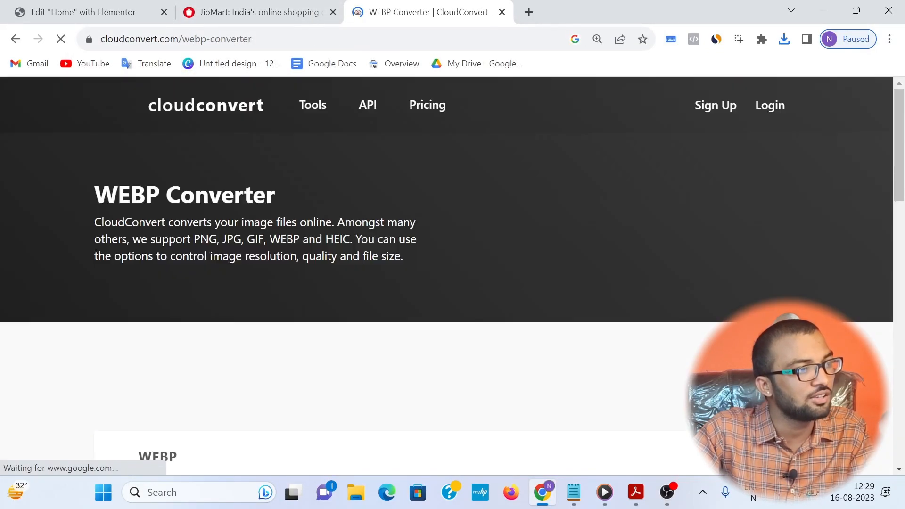
click(399, 366)
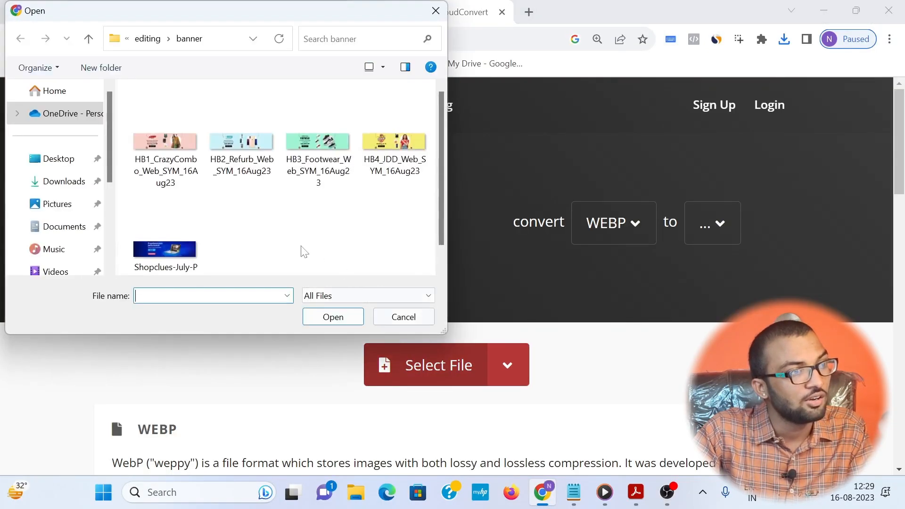
click(62, 164)
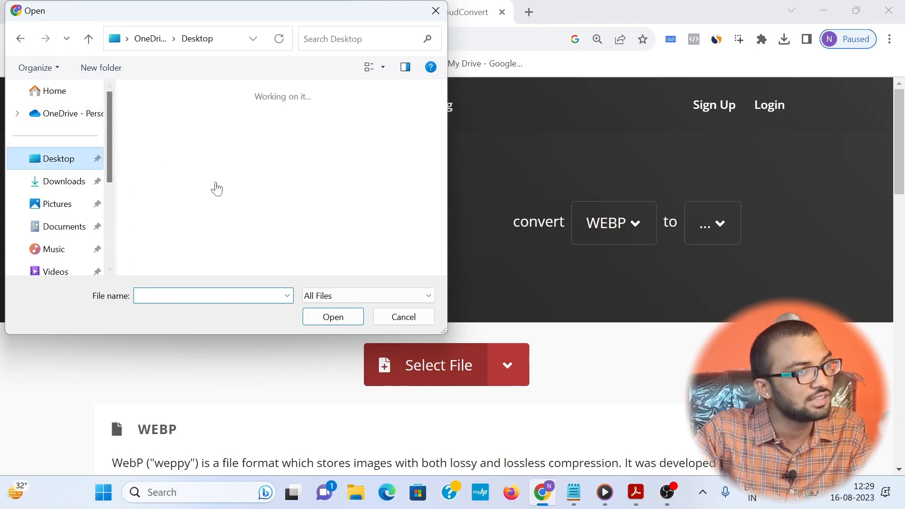
scroll(246, 205, down, 5)
scroll(238, 185, up, 2)
double_click(222, 97)
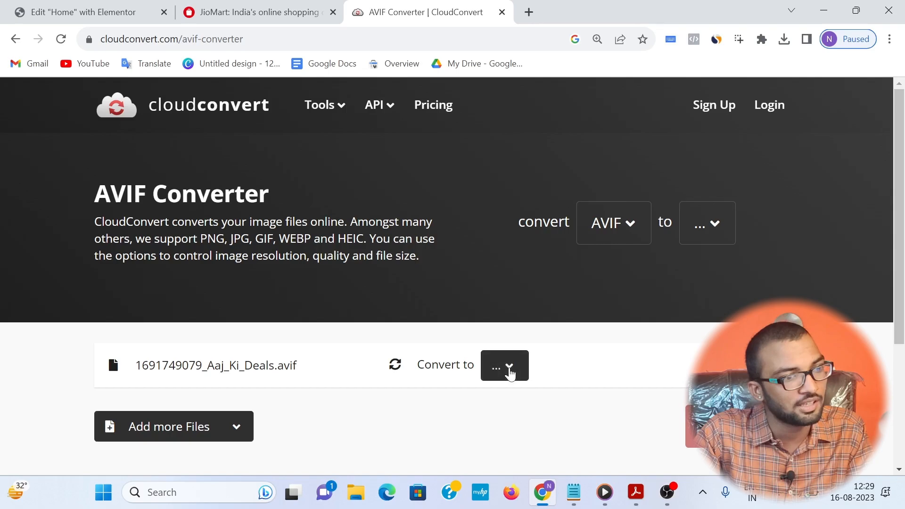
click(509, 370)
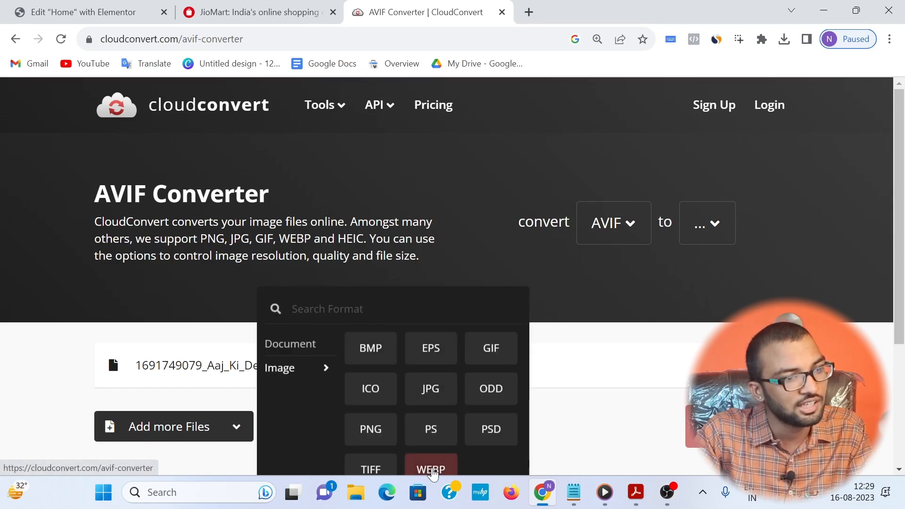
click(431, 470)
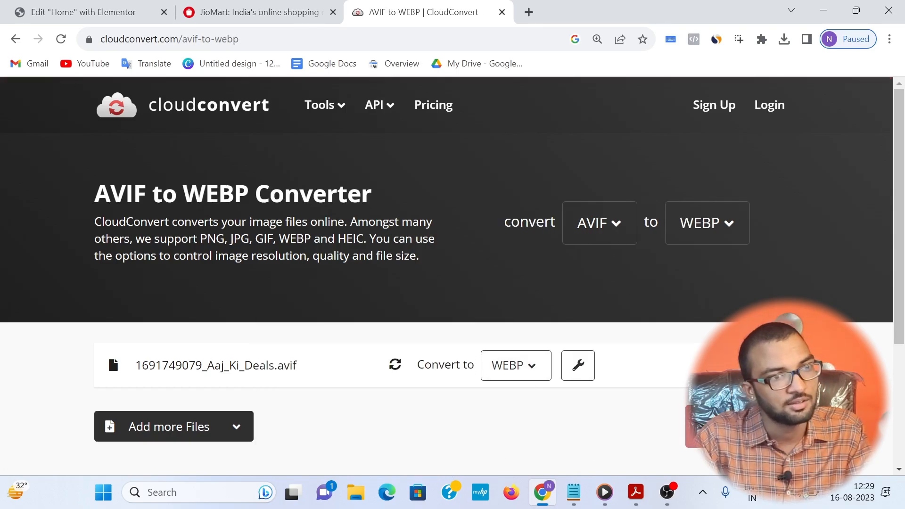
click(736, 427)
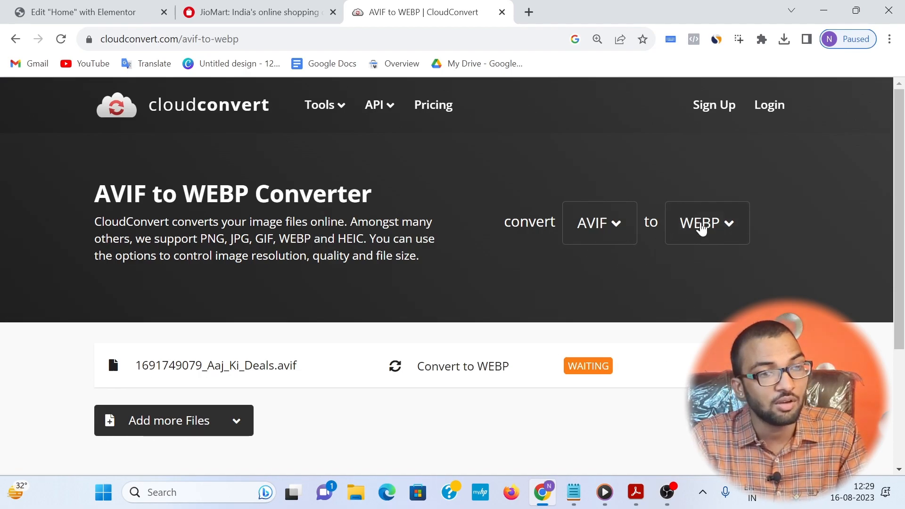
scroll(262, 354, down, 2)
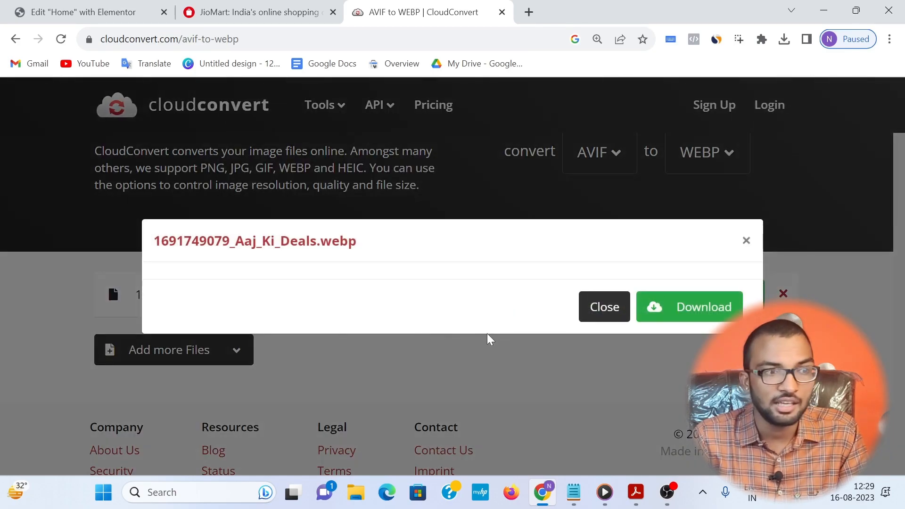
click(680, 362)
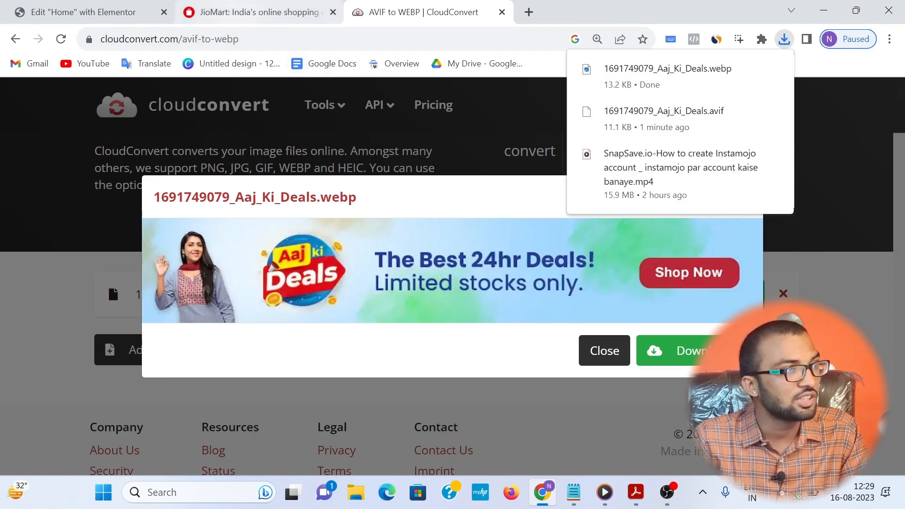
click(107, 6)
click(471, 316)
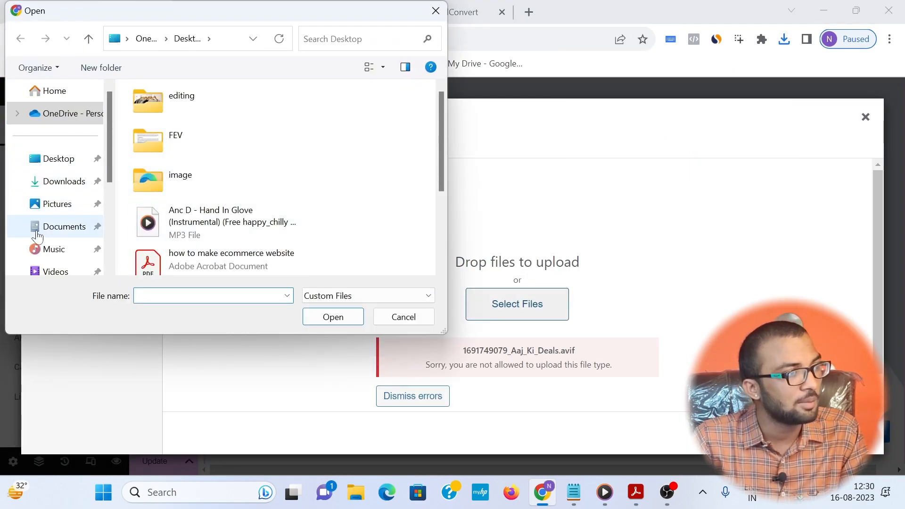
click(48, 181)
double_click(228, 128)
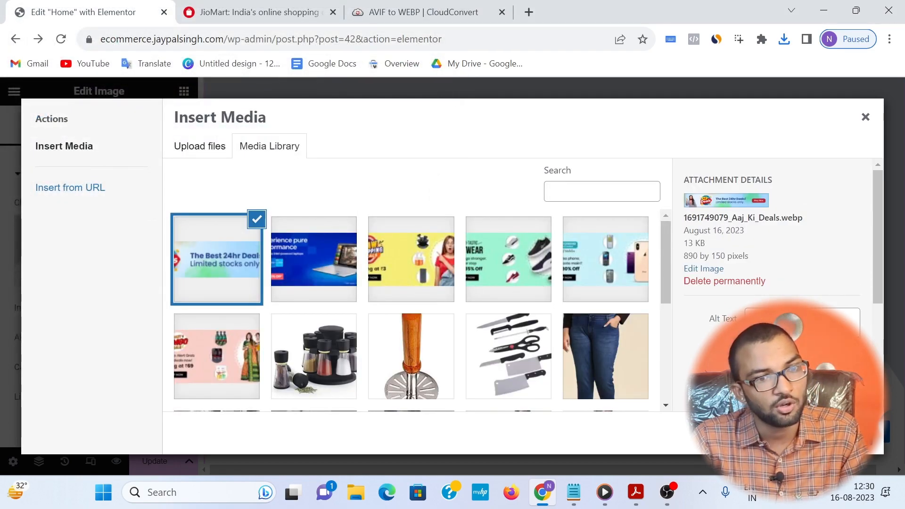
click(841, 432)
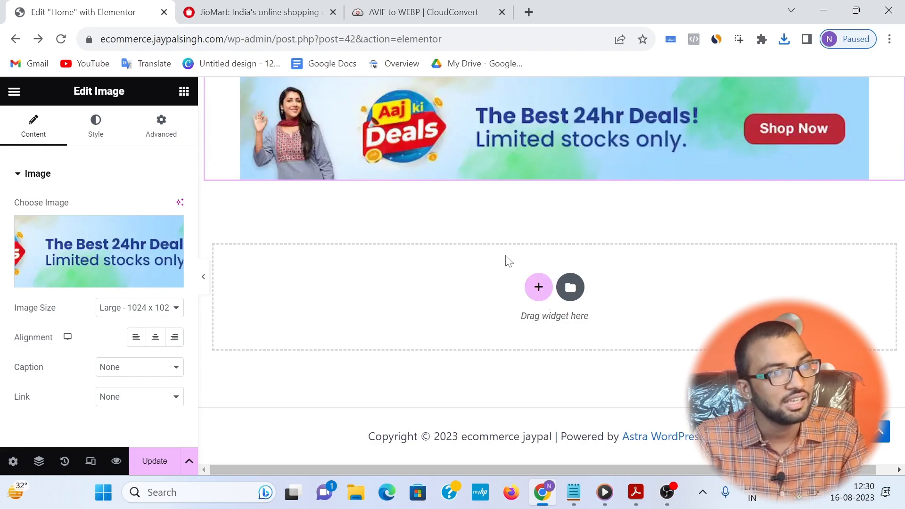
Step: Try the 1536x1536 image size on the deals banner, set it to Full and update the page
scroll(505, 235, up, 3)
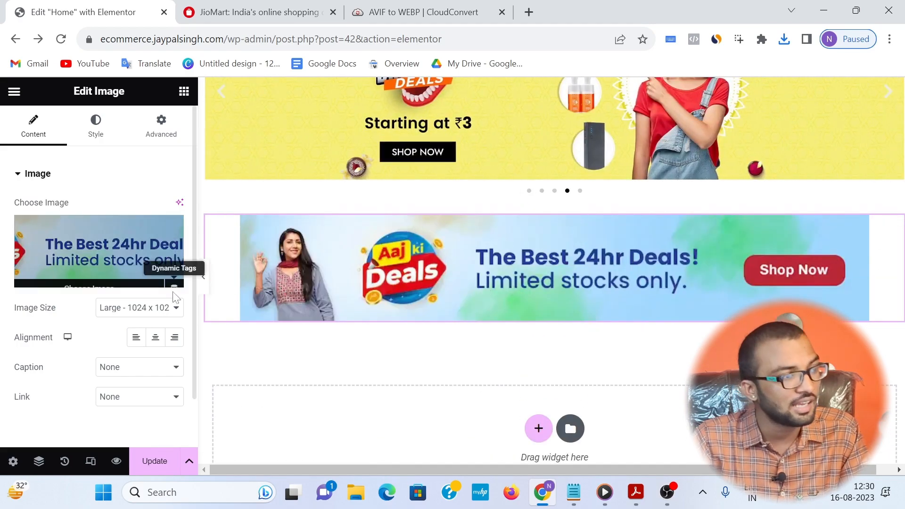
click(162, 308)
click(156, 365)
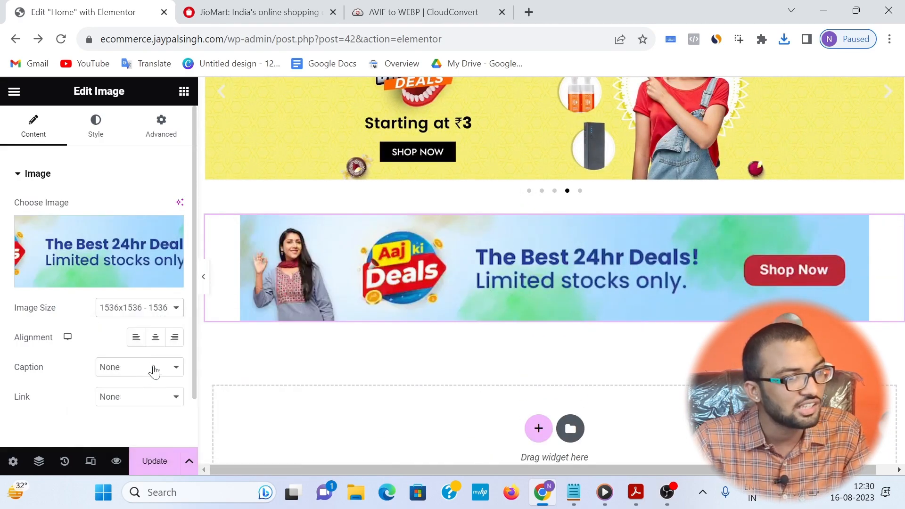
click(139, 306)
click(134, 421)
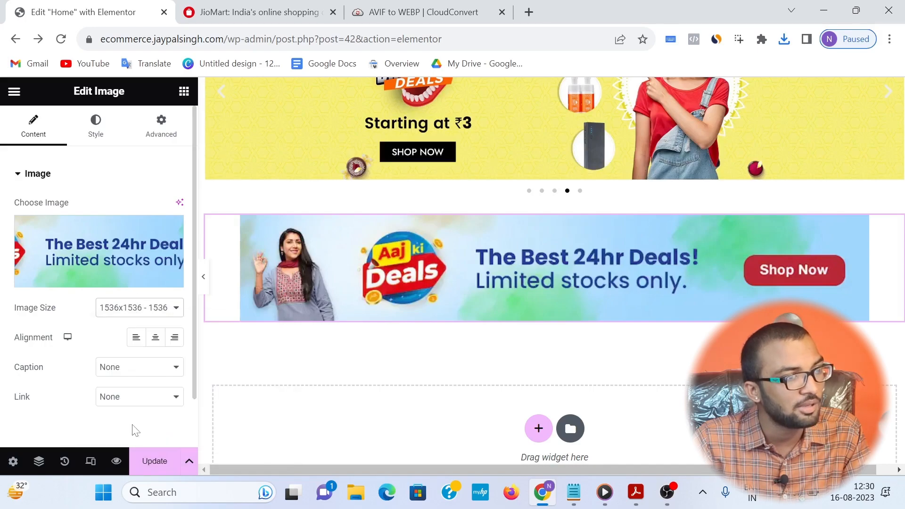
click(120, 311)
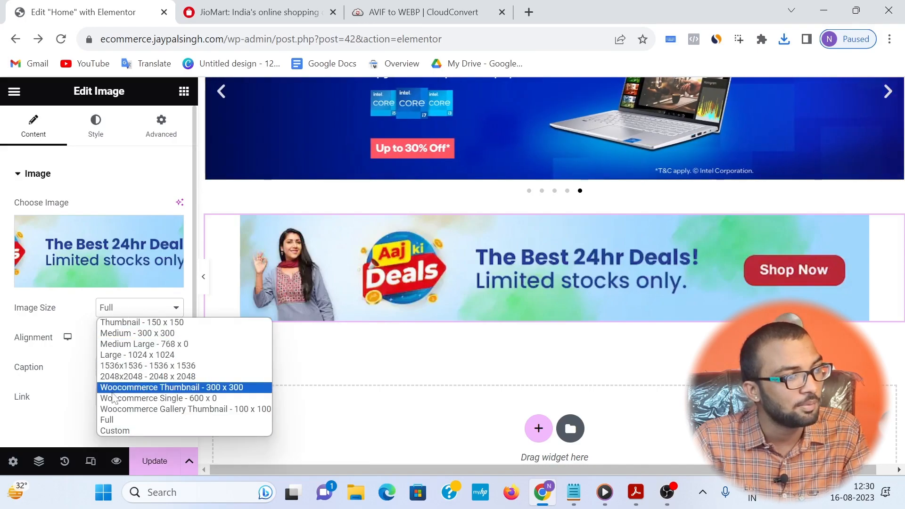
click(114, 418)
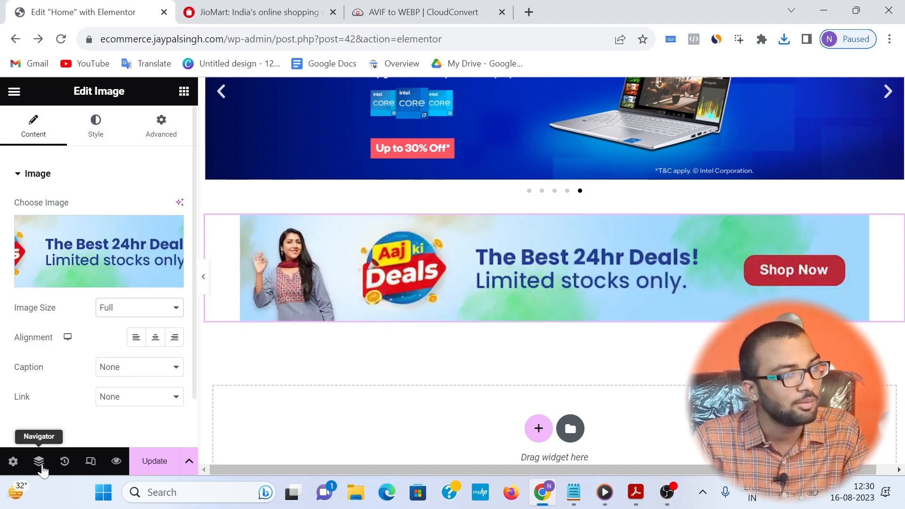
click(156, 464)
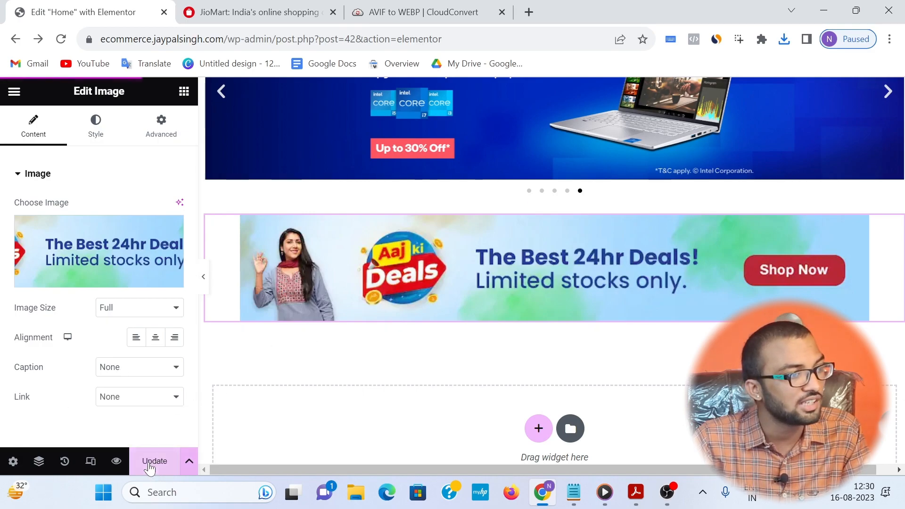
Step: Preview the Home page and compare its carousel and deals banner layout with the JioMart home page
right_click(112, 462)
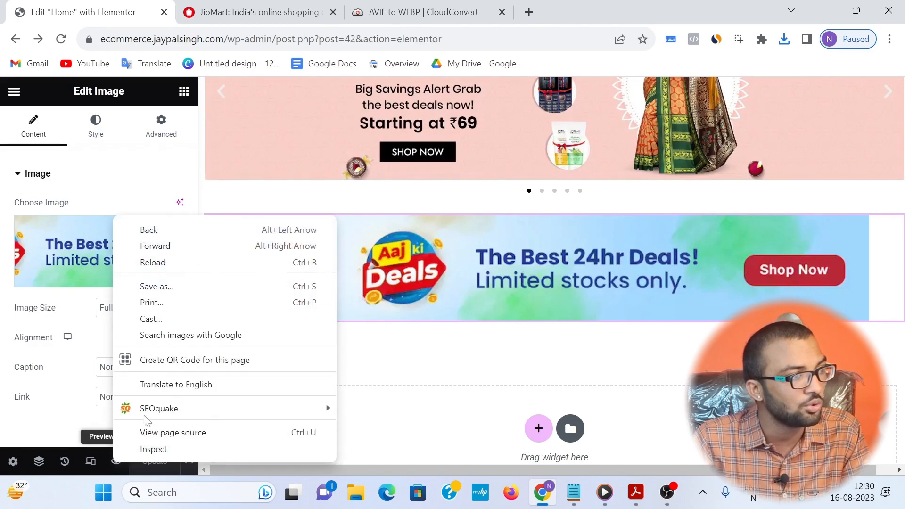
click(109, 463)
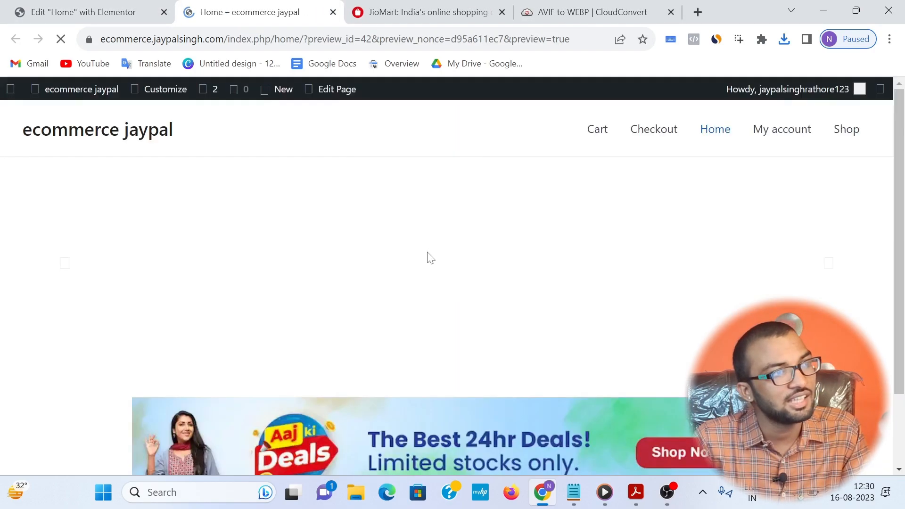
scroll(415, 290, down, 2)
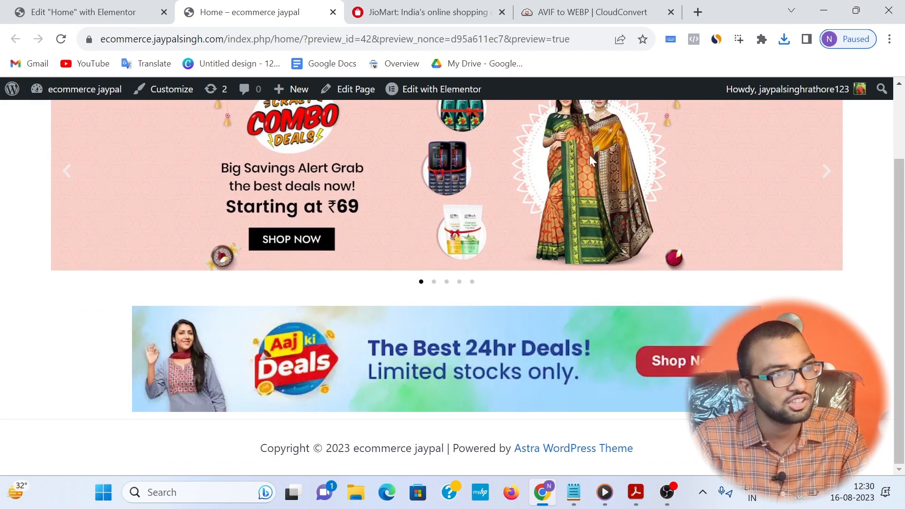
click(448, 20)
scroll(59, 294, up, 4)
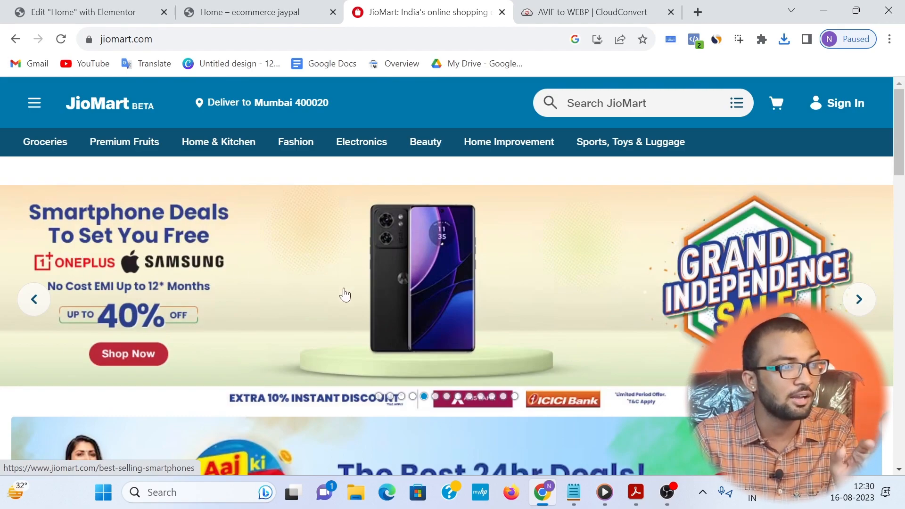
scroll(344, 292, down, 3)
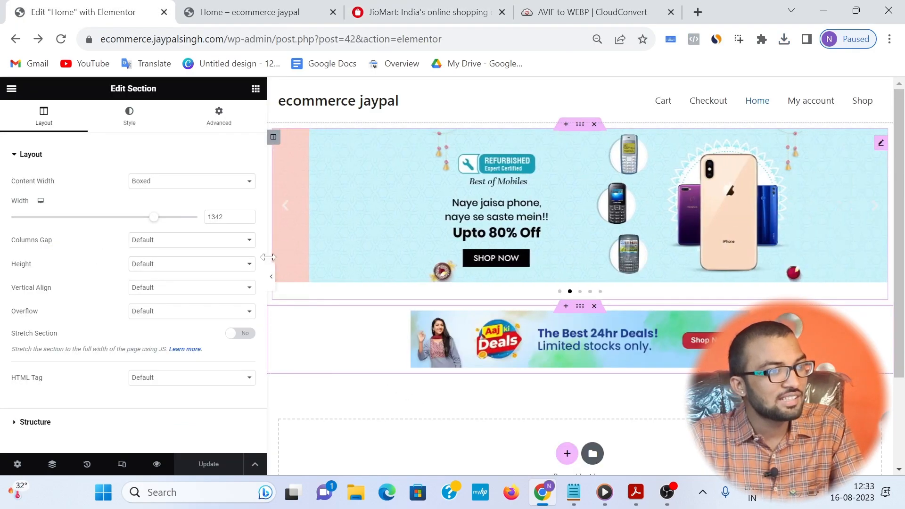
Step: Keep the carousel section's content width Boxed and set the width of the carousel and deals image sections to 1398
drag(266, 257, 200, 250)
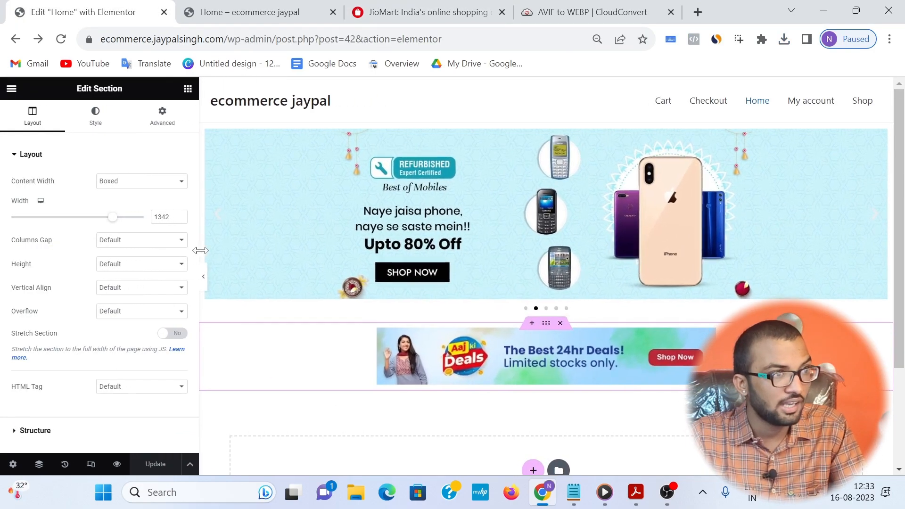
click(314, 173)
click(546, 124)
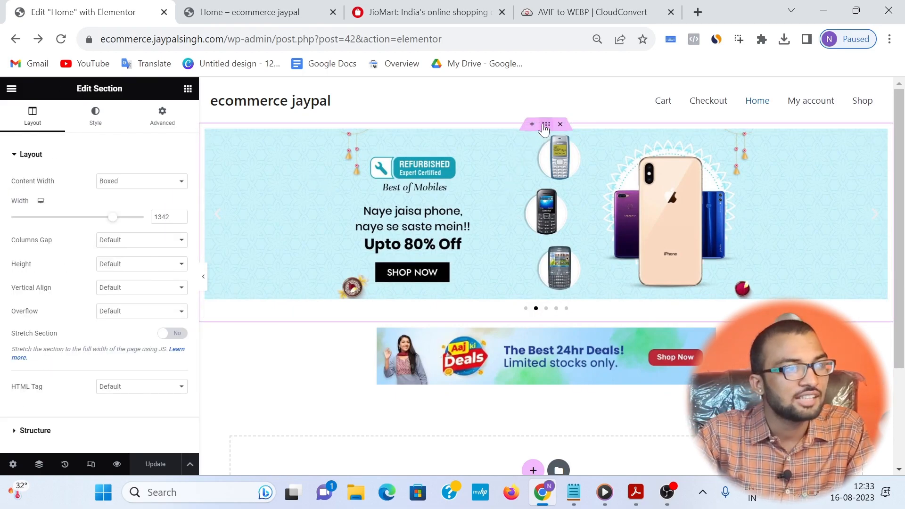
click(145, 181)
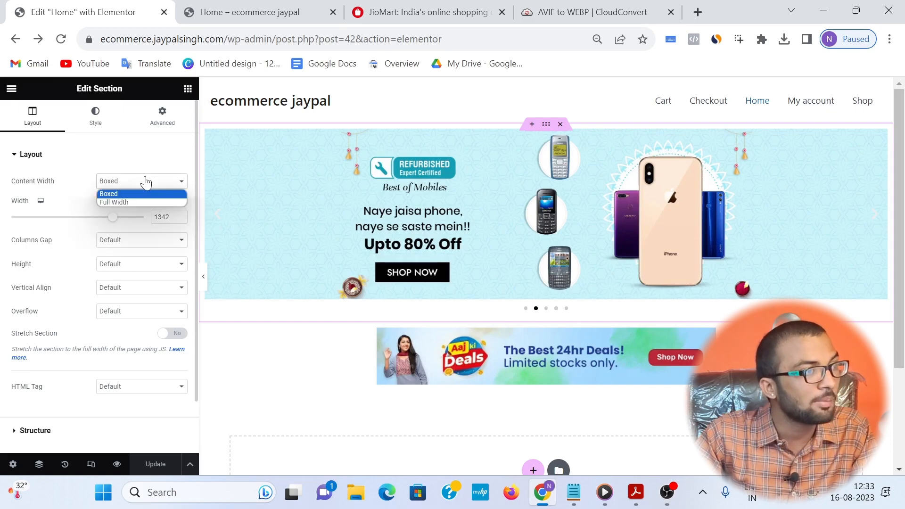
click(63, 192)
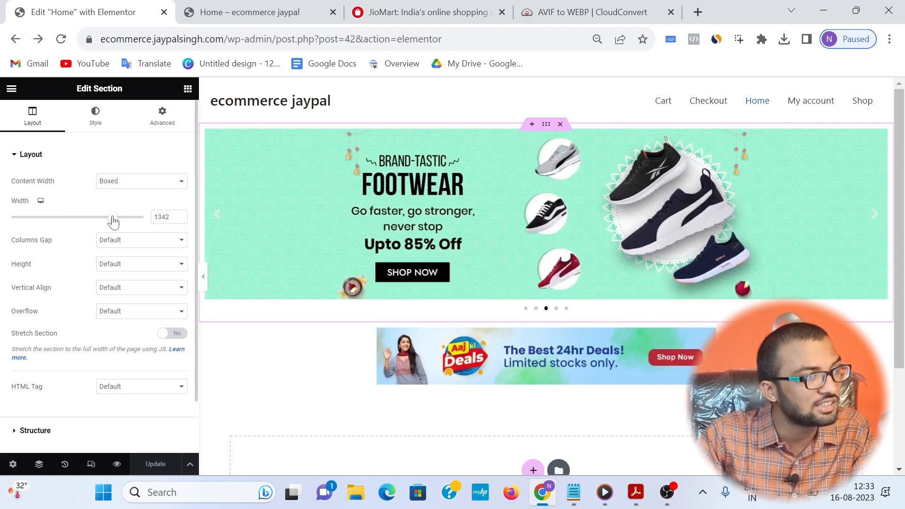
drag(113, 217, 116, 222)
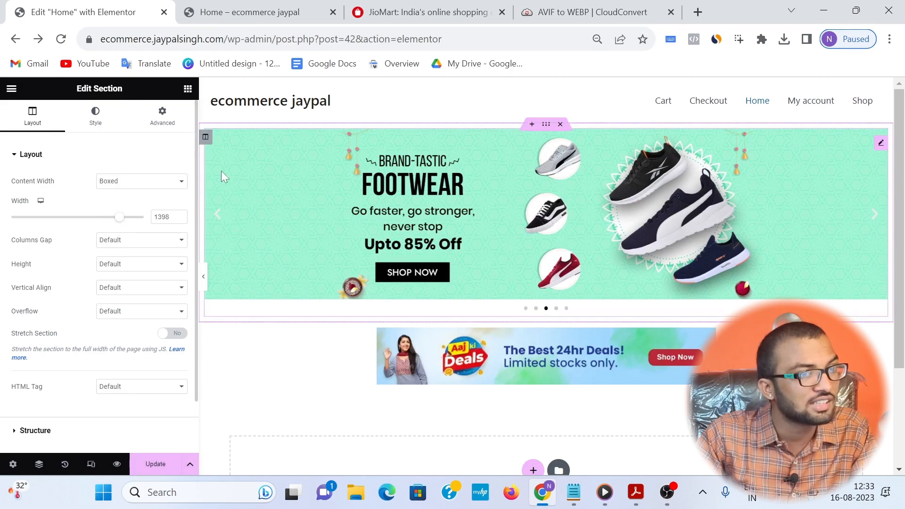
click(525, 358)
click(546, 324)
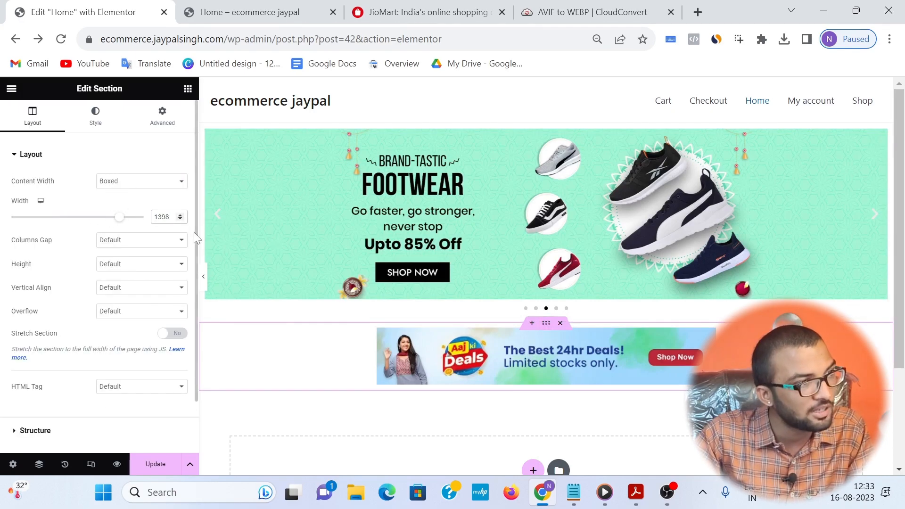
Step: Update the page and reload the Home preview to check the section widths
click(157, 461)
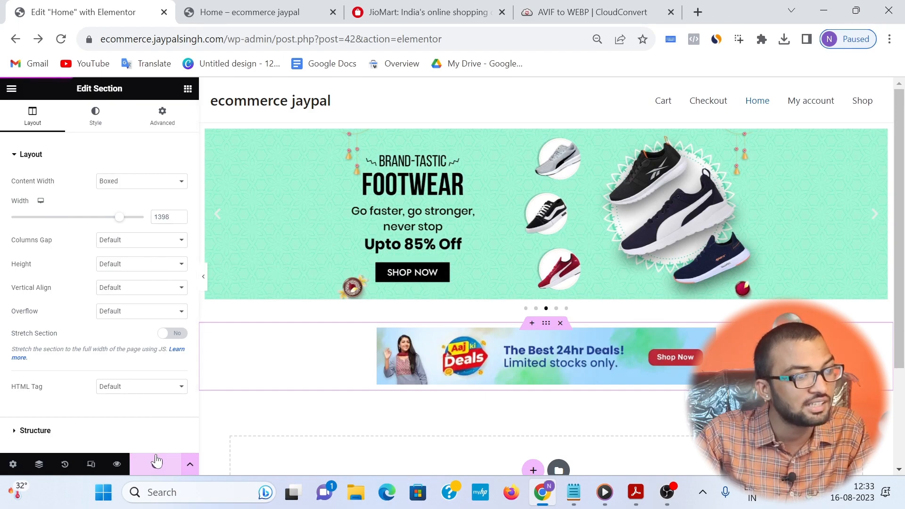
click(211, 3)
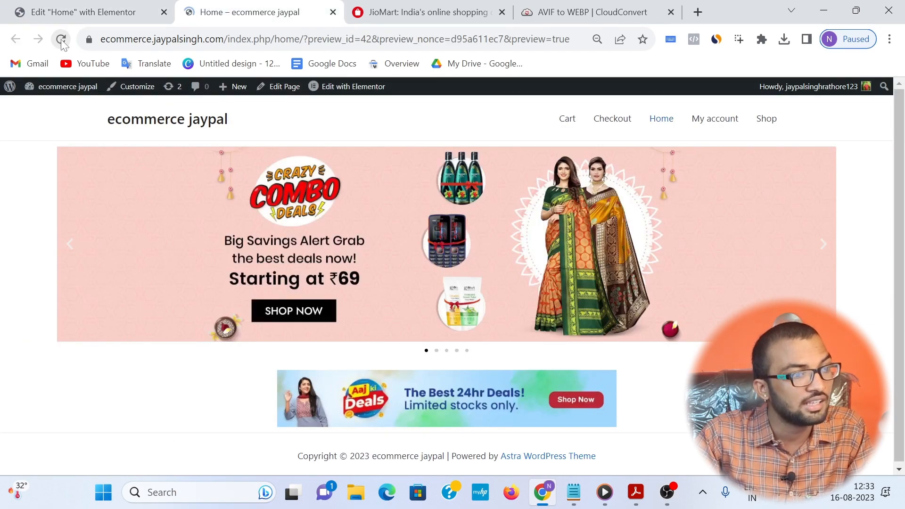
click(61, 39)
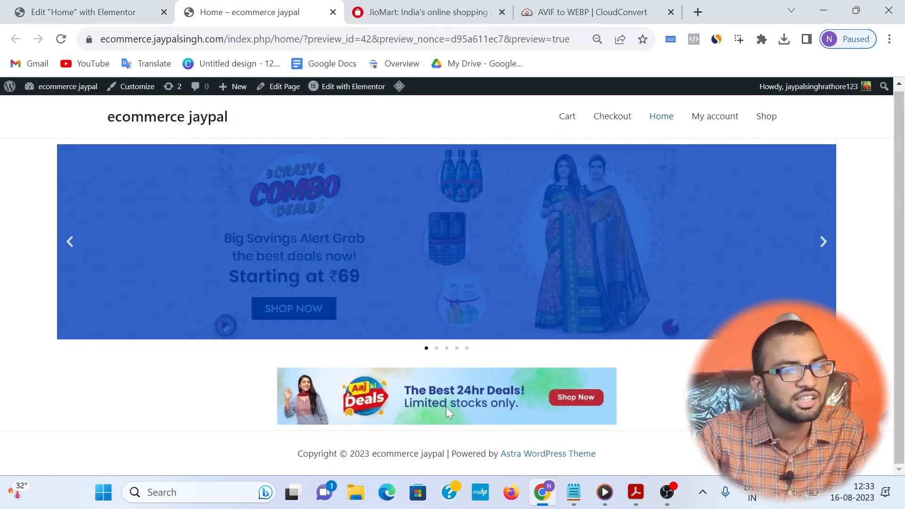
Step: Return to the Elementor editor and delete the section holding the deals banner image
click(81, 5)
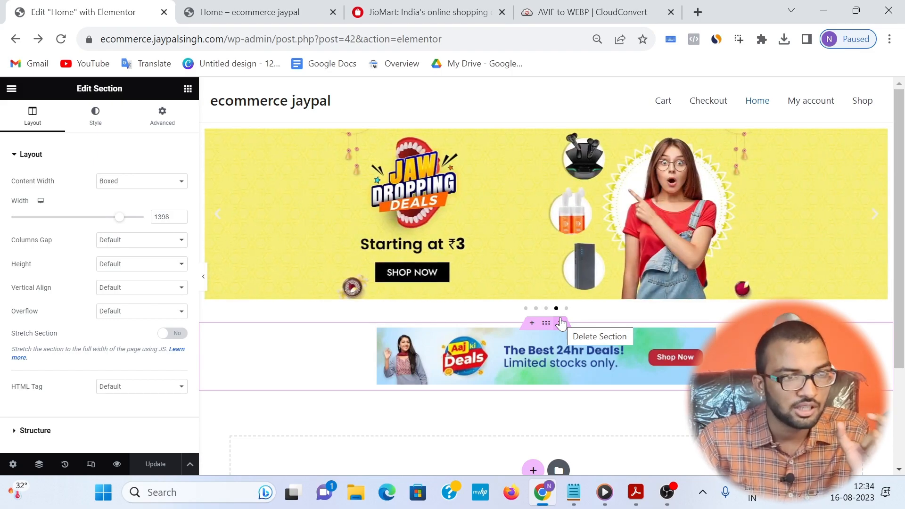
click(561, 324)
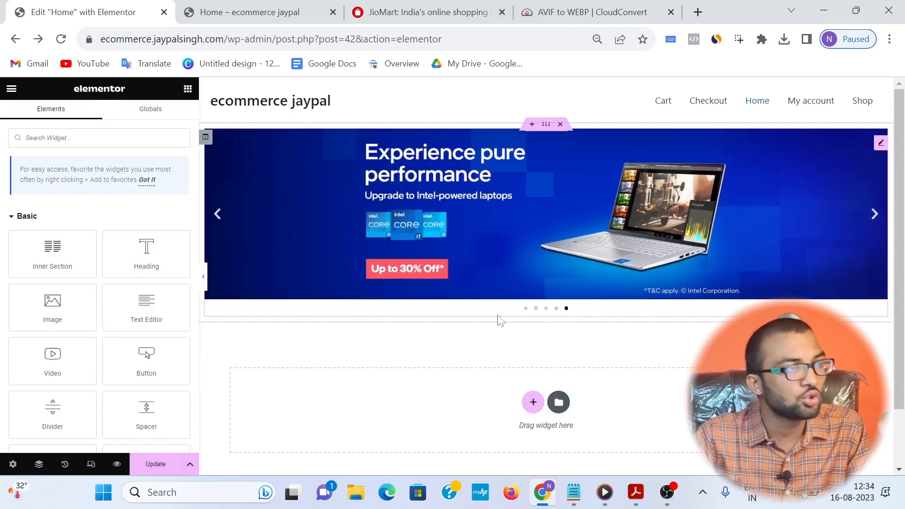
click(13, 90)
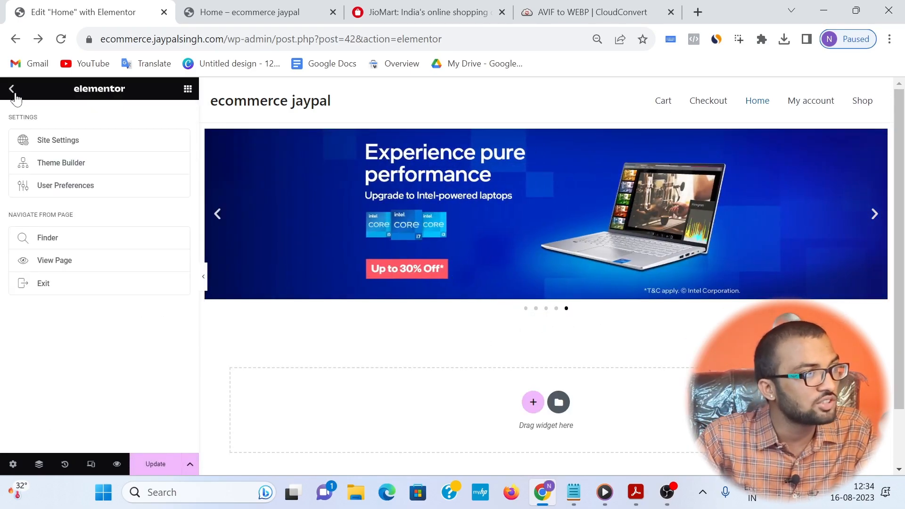
click(13, 92)
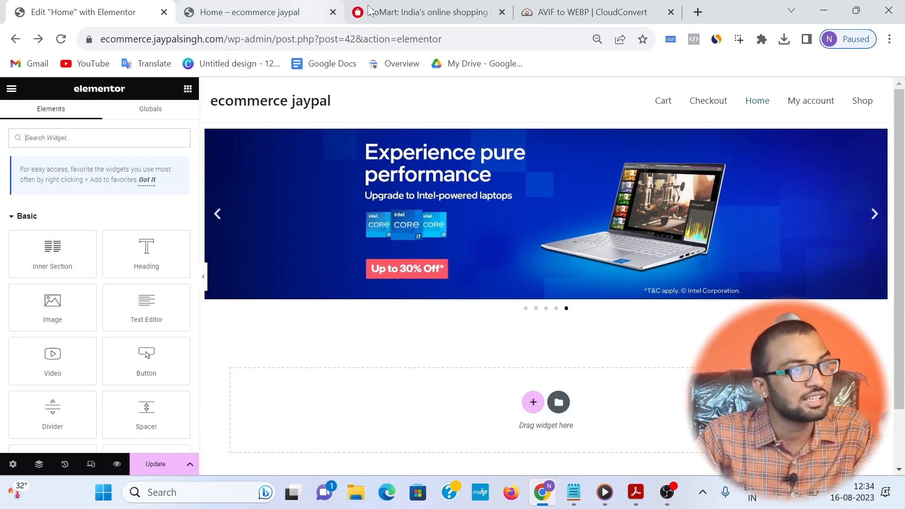
Step: Examine JioMart's product category carousels, cashback banners and Featured Spotlight Brands as layout references, and return to the Home preview
click(415, 12)
scroll(212, 365, down, 3)
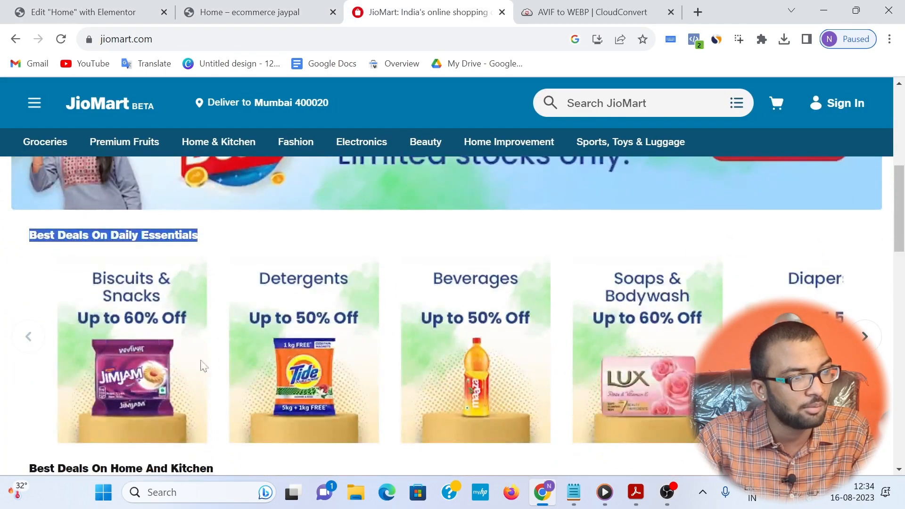
click(207, 237)
scroll(212, 235, down, 1)
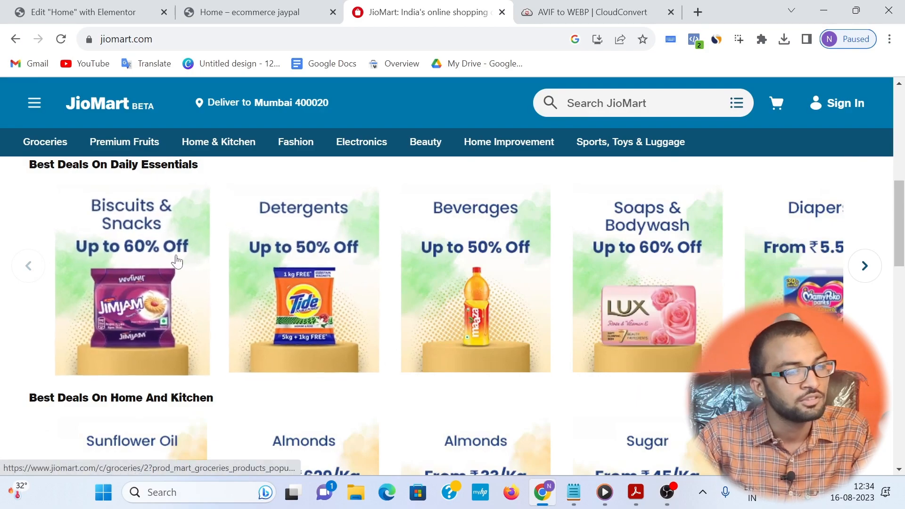
scroll(430, 324, down, 4)
scroll(482, 268, down, 4)
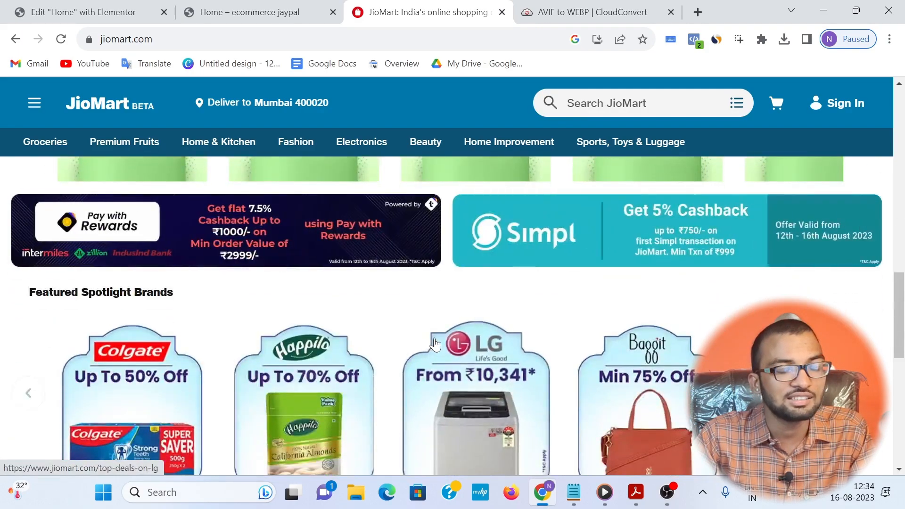
scroll(321, 336, up, 1)
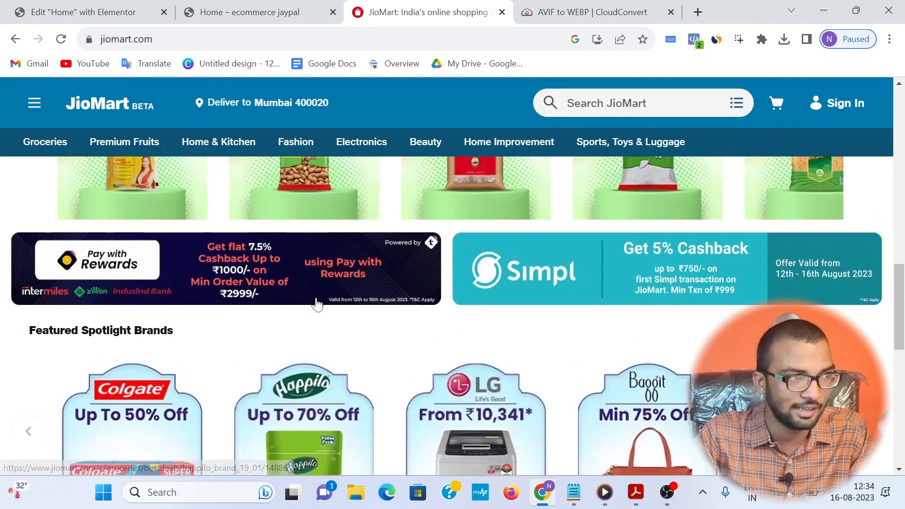
key(ctrl+shift+Tab)
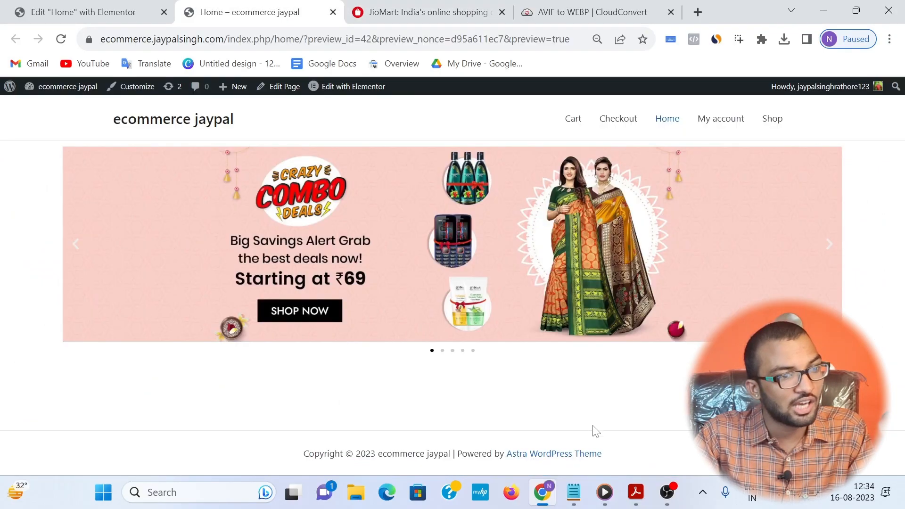
Step: In the Elementor editor, add a single-column section under the banner carousel and place a Shortcode widget directly below the carousel
click(35, 7)
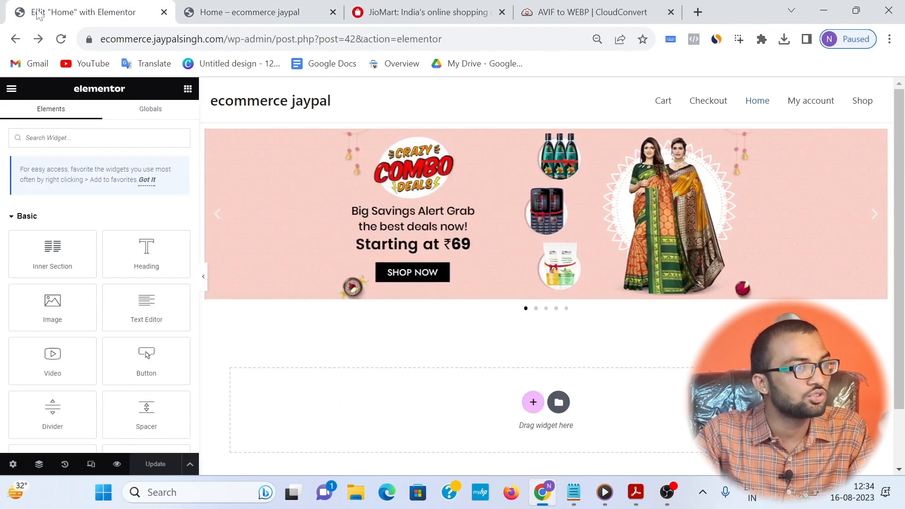
text(short)
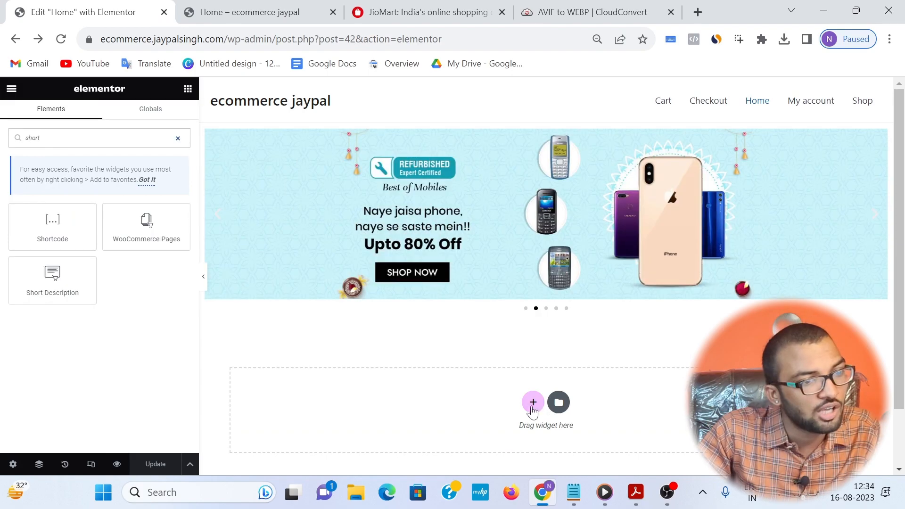
click(533, 402)
click(419, 427)
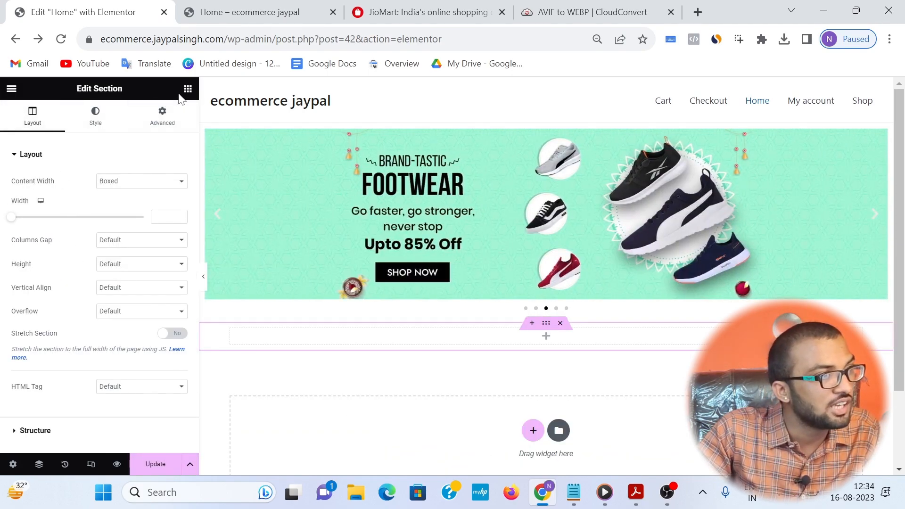
click(186, 90)
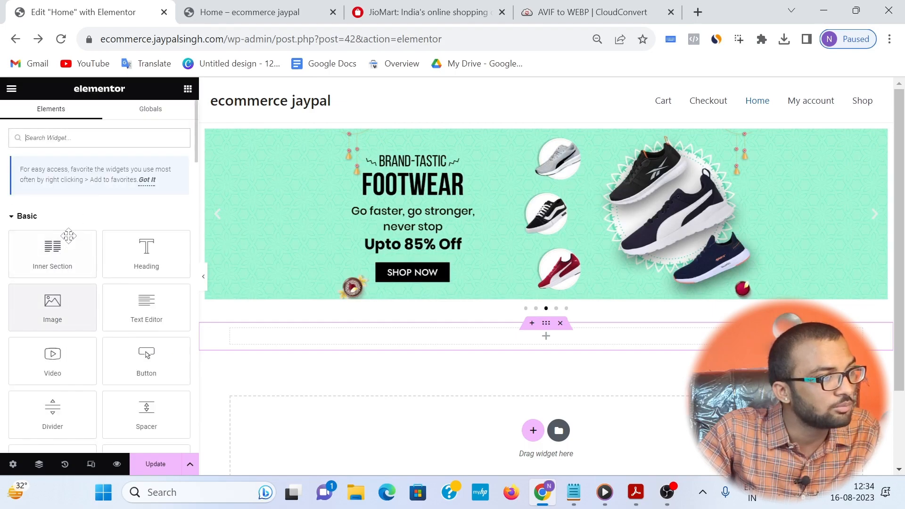
text(short)
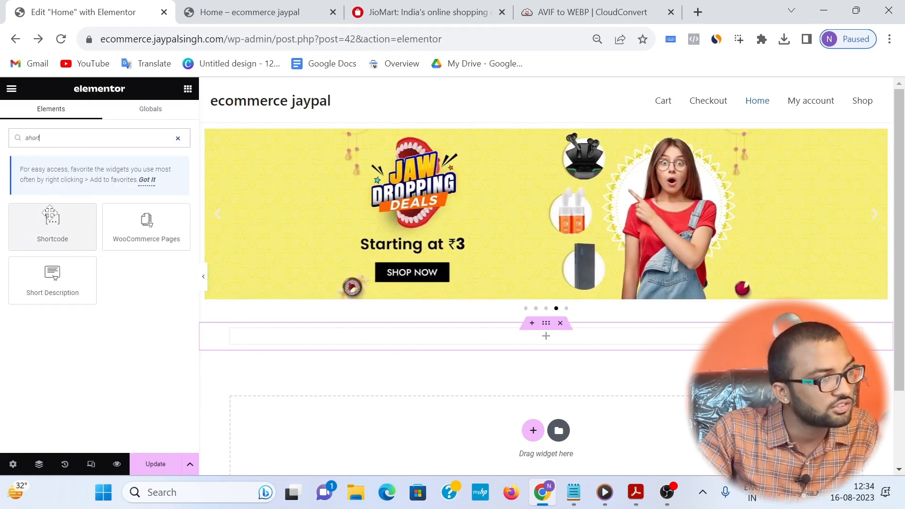
drag(50, 219, 417, 308)
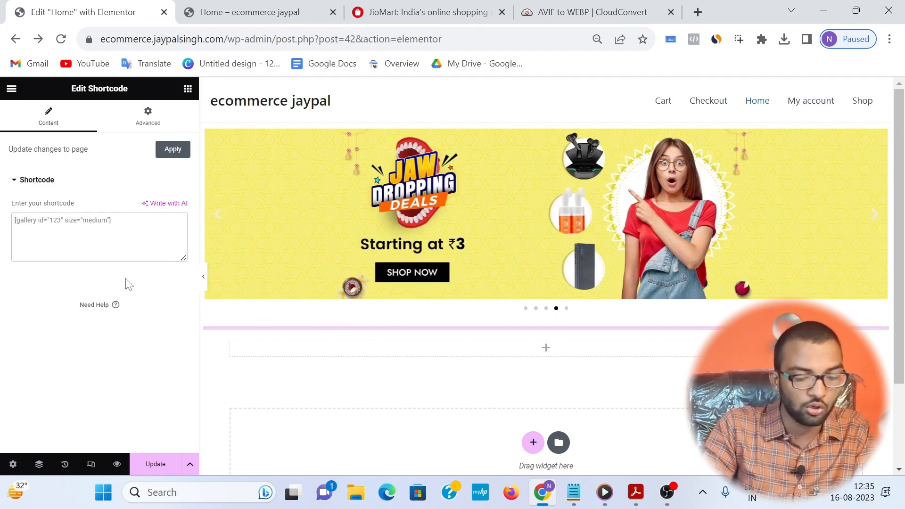
Step: Restore the browser zoom to its default, enter the shortcode [products] in the widget, and check the resulting product grid
key(ctrl+0)
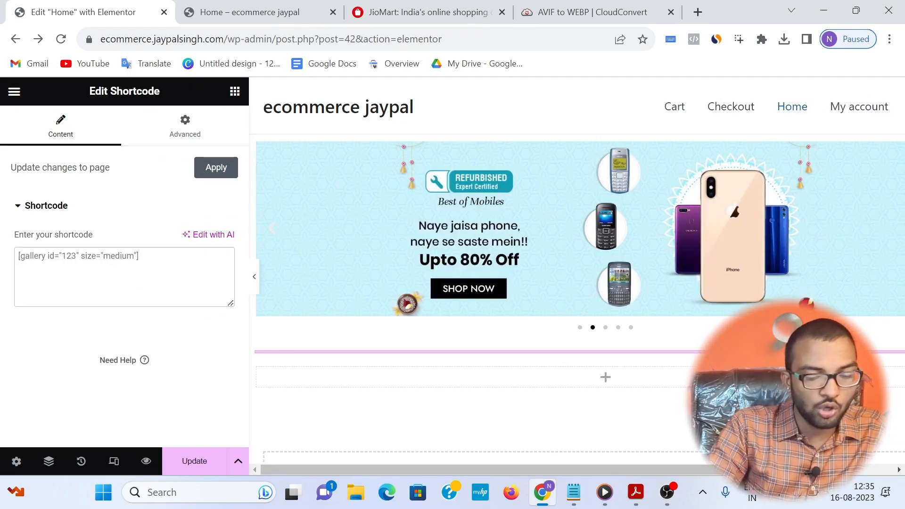
text([)
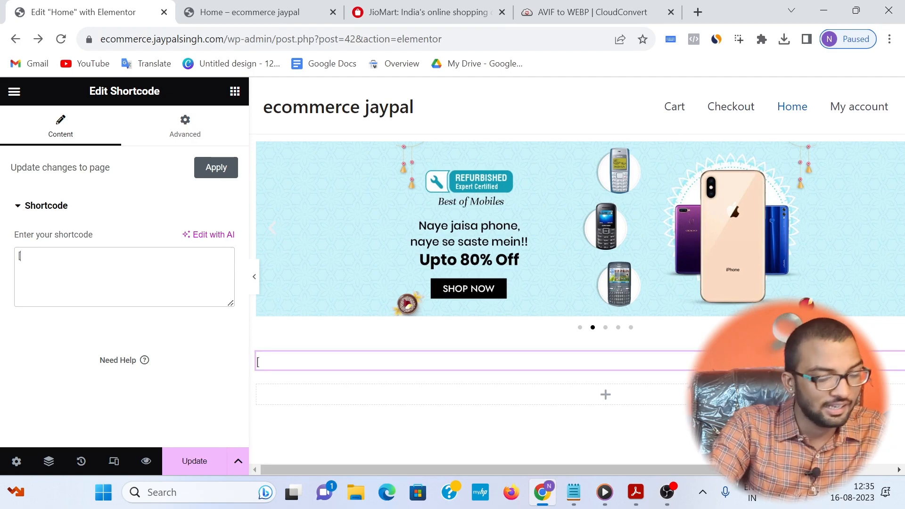
text(pro)
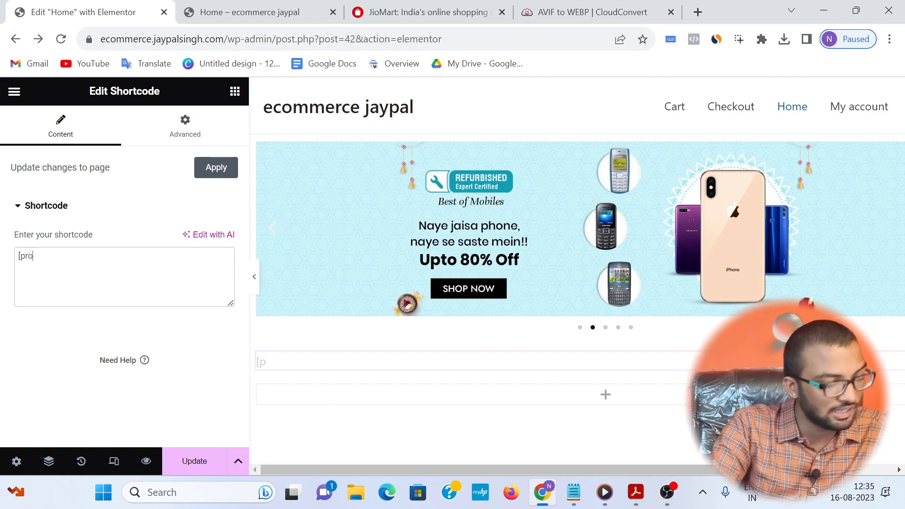
text(ducts)
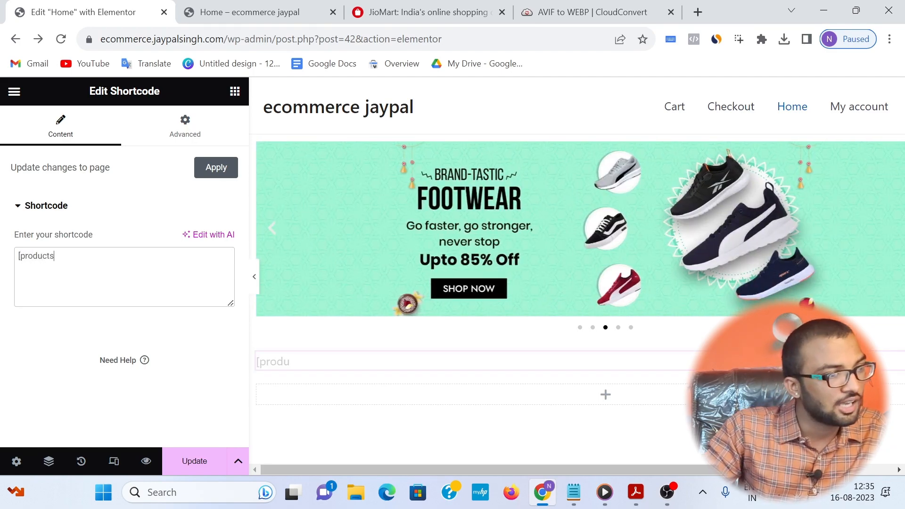
text(])
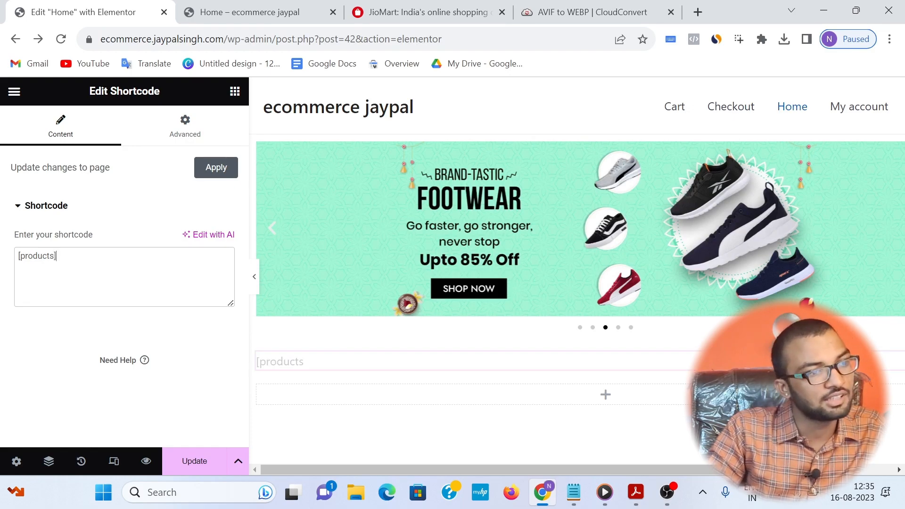
scroll(607, 249, down, 6)
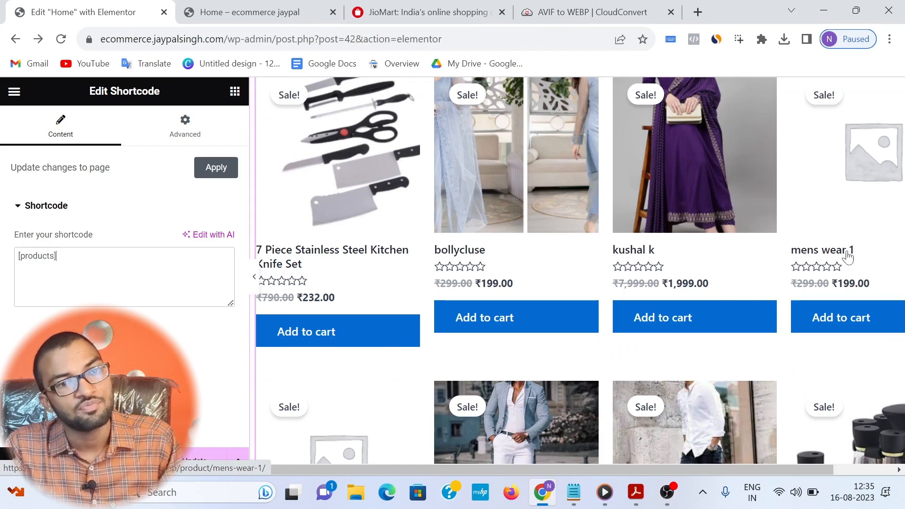
scroll(892, 229, up, 1)
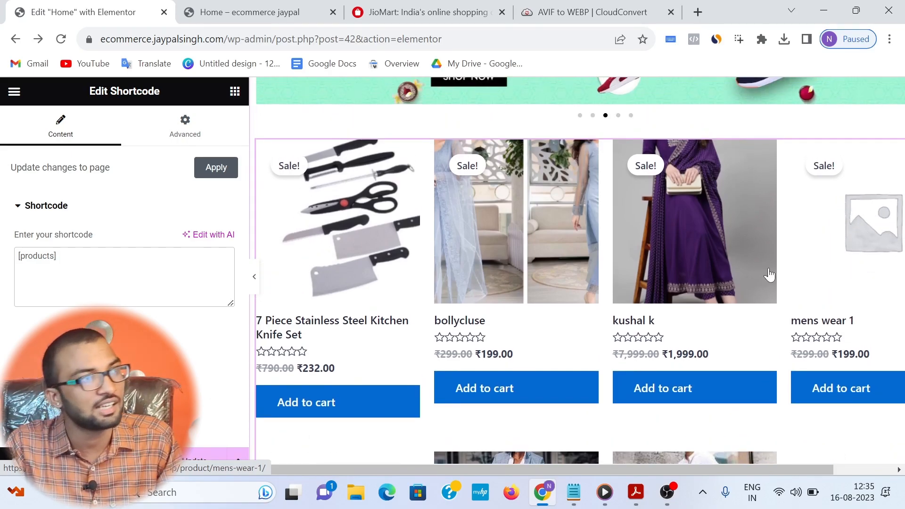
Step: Go from the Home preview to the WordPress product list and open the product "mens wear 2" for editing
click(268, 12)
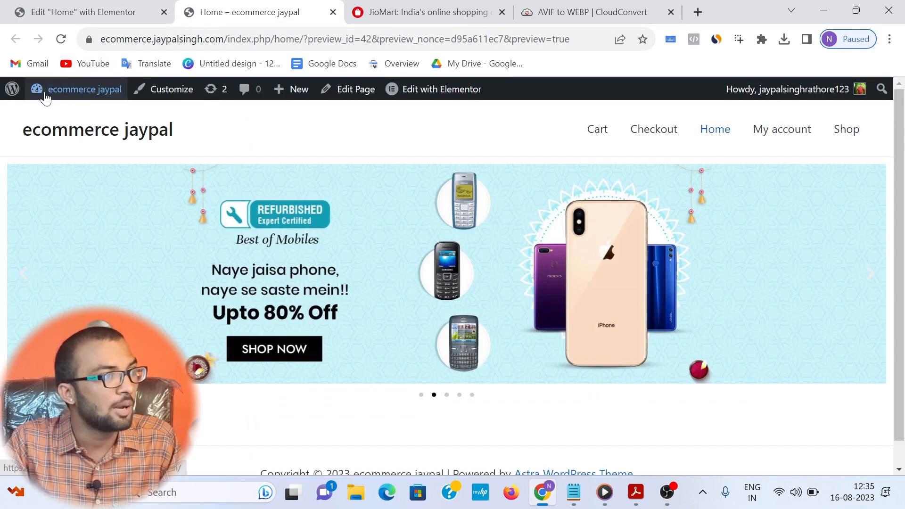
click(16, 89)
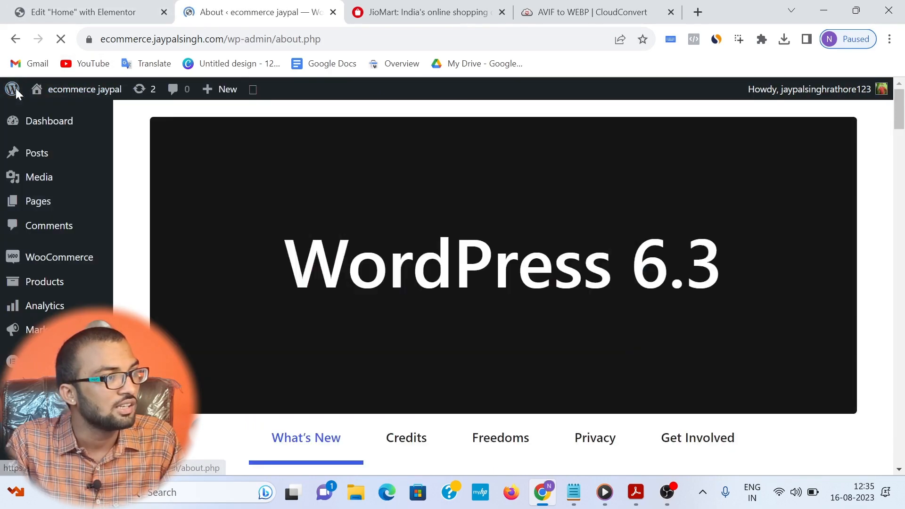
mouse_move(89, 285)
click(163, 286)
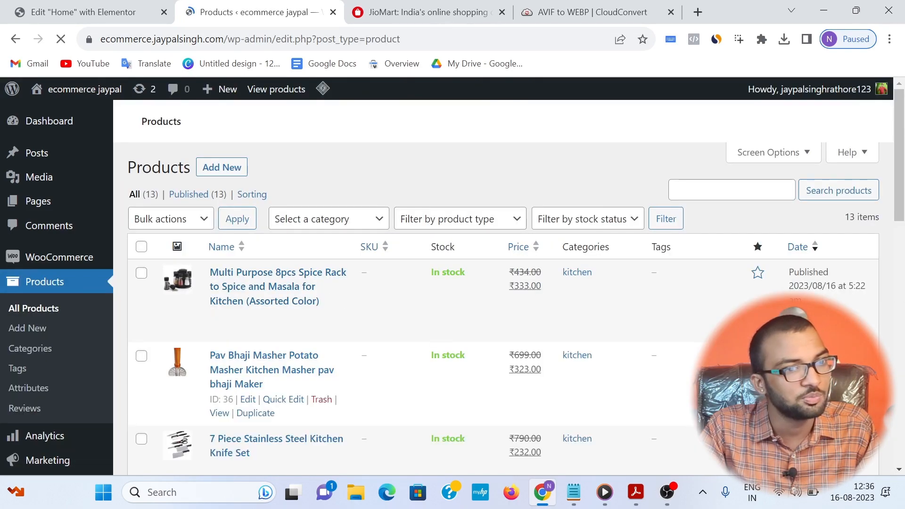
scroll(563, 354, down, 3)
scroll(563, 353, down, 7)
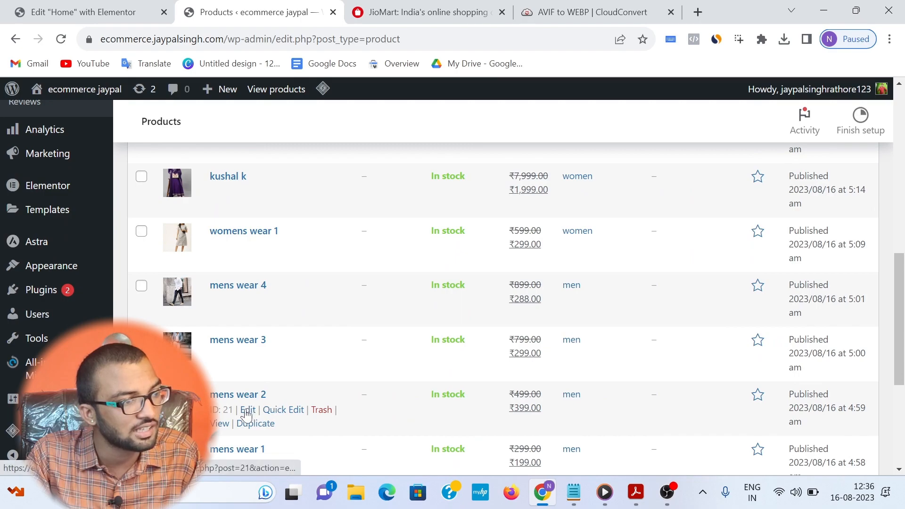
click(246, 414)
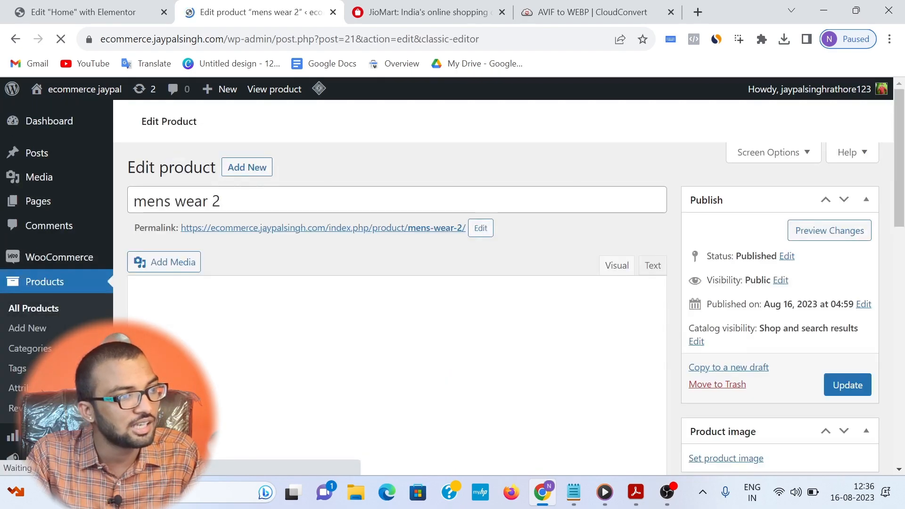
Step: Set the media library image download-2.jpg as the product image of "mens wear 2" and update the product
scroll(770, 309, down, 3)
scroll(718, 256, up, 3)
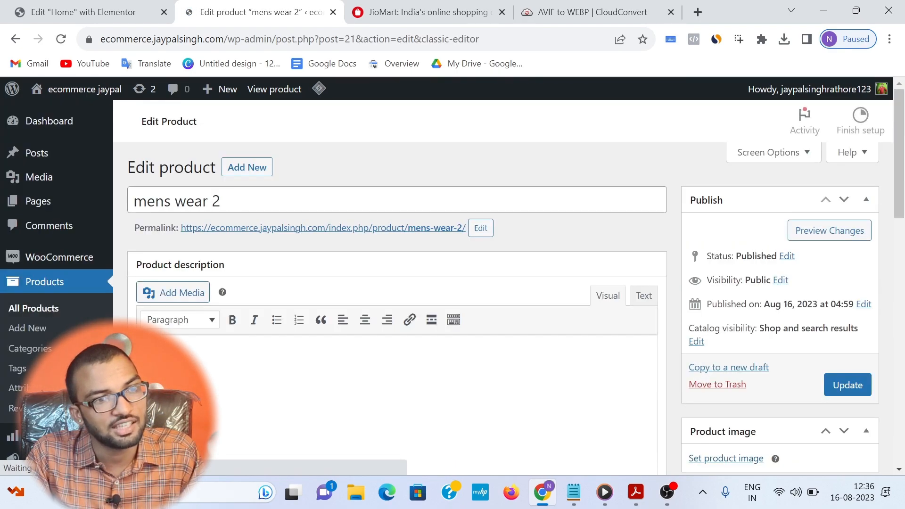
scroll(732, 412, down, 1)
click(714, 388)
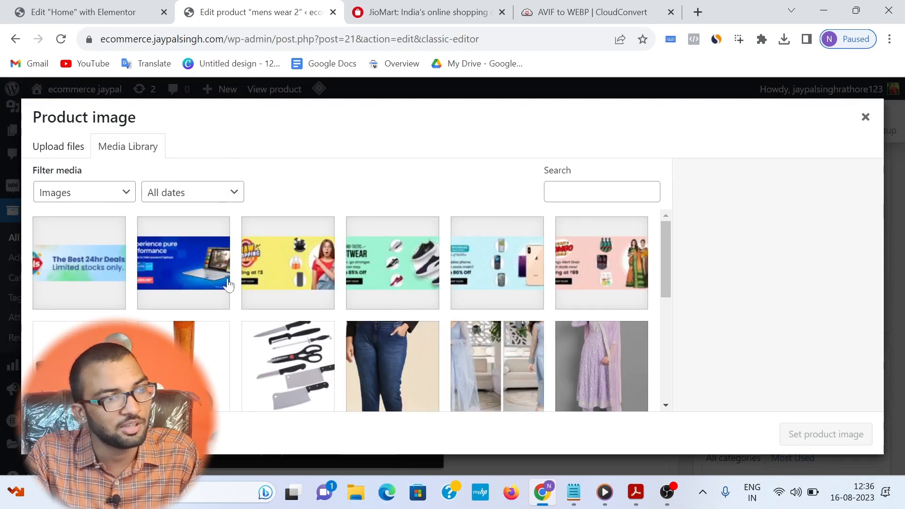
scroll(392, 288, down, 3)
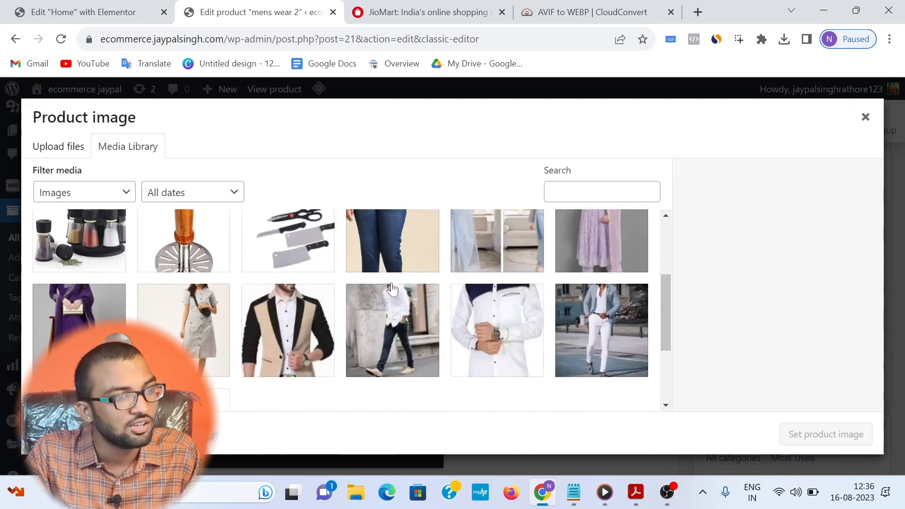
click(376, 312)
click(390, 344)
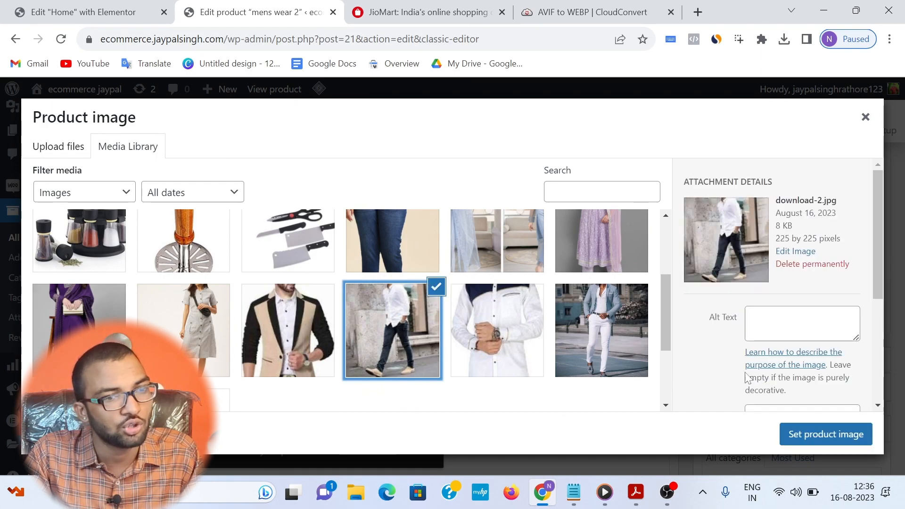
click(834, 433)
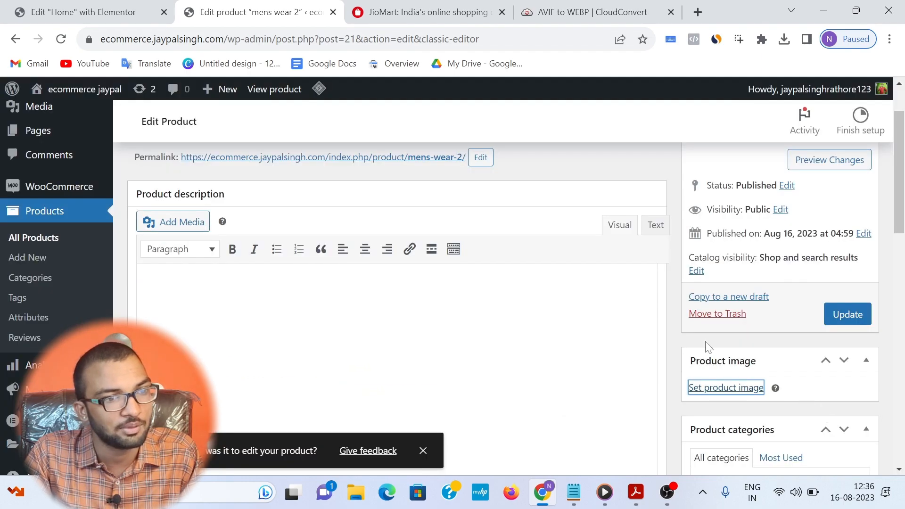
click(853, 315)
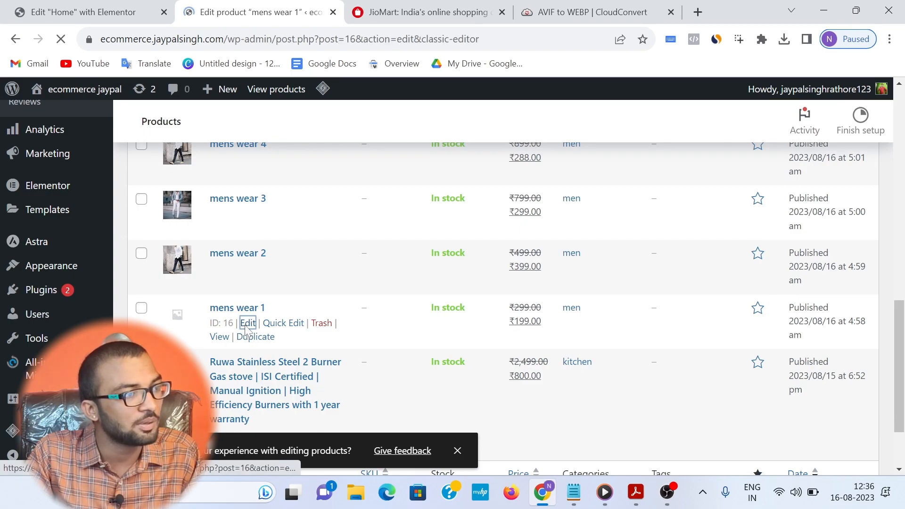
Step: Set the media library image download.jpg as the product image of "mens wear 1" and update the product
scroll(691, 329, down, 3)
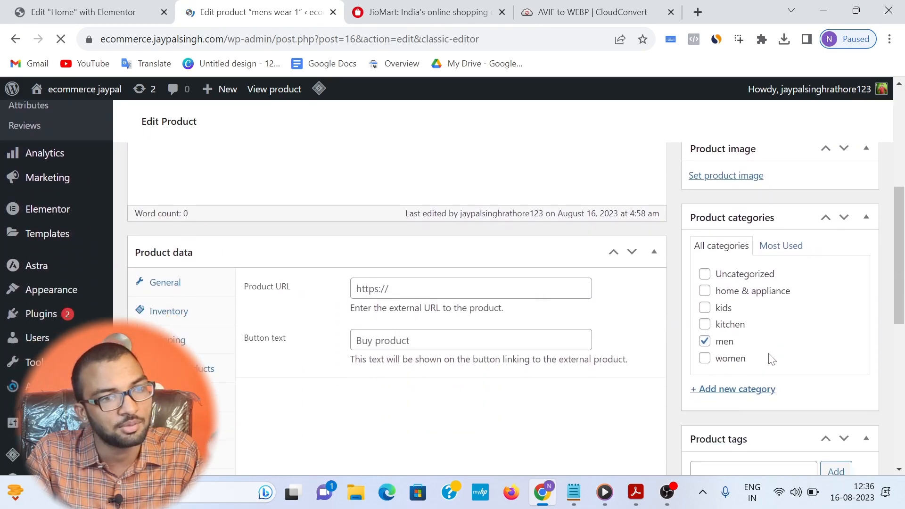
scroll(749, 301, up, 1)
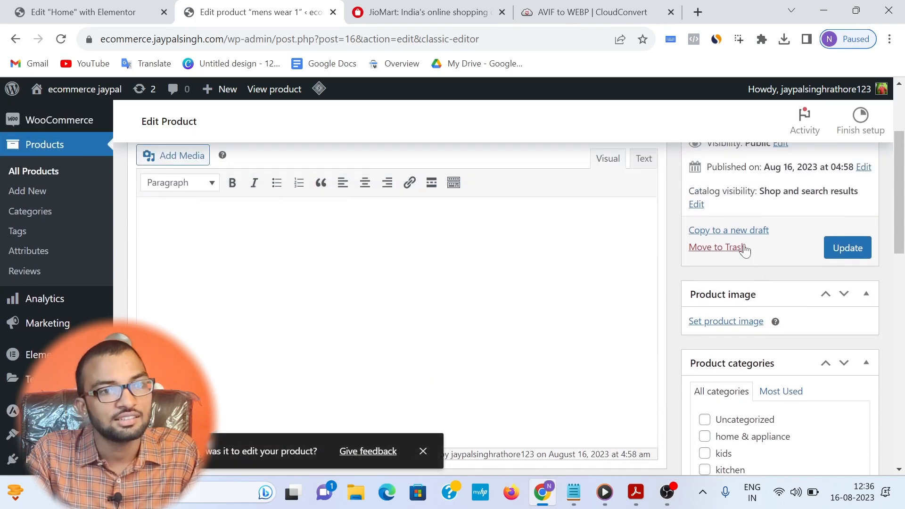
scroll(743, 255, down, 4)
scroll(740, 283, up, 2)
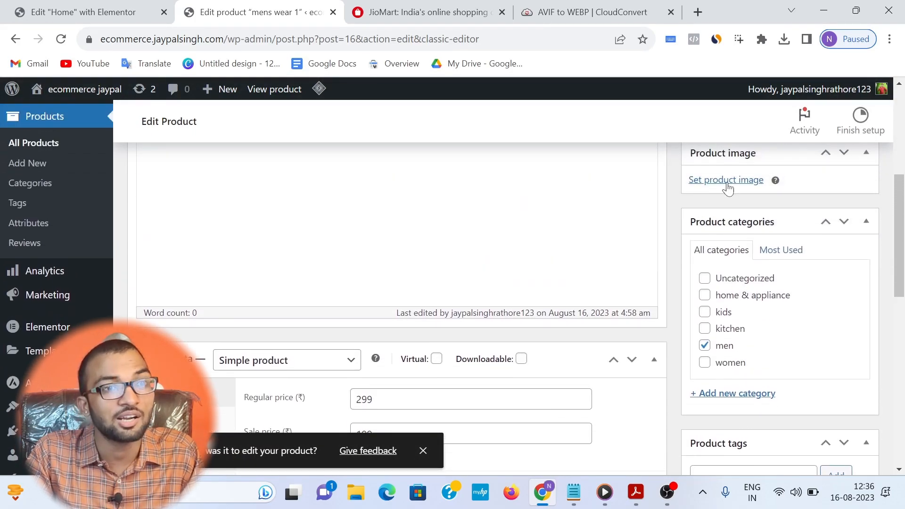
click(727, 183)
scroll(286, 276, down, 5)
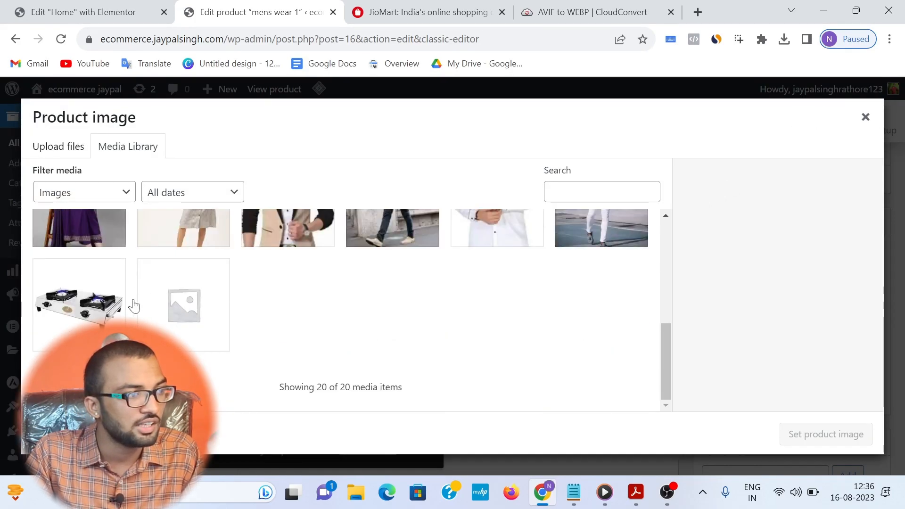
scroll(189, 292, up, 1)
click(327, 292)
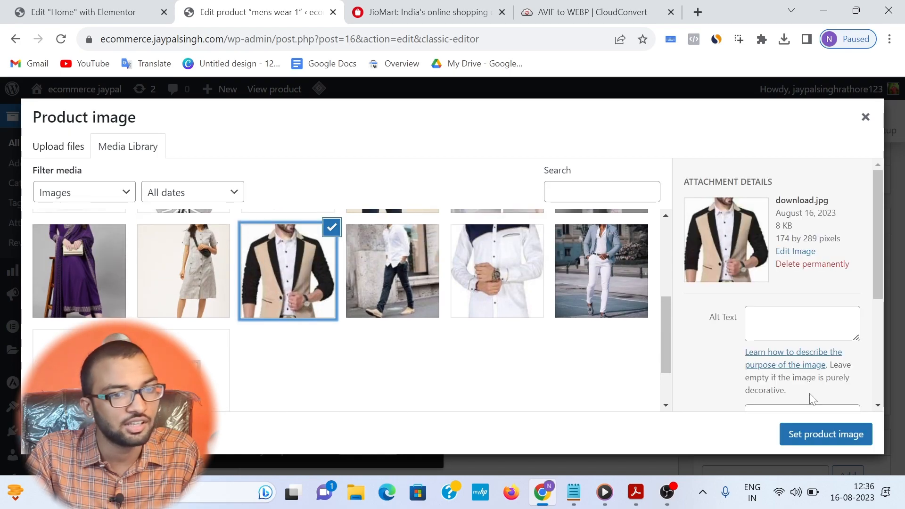
click(826, 433)
scroll(825, 424, up, 6)
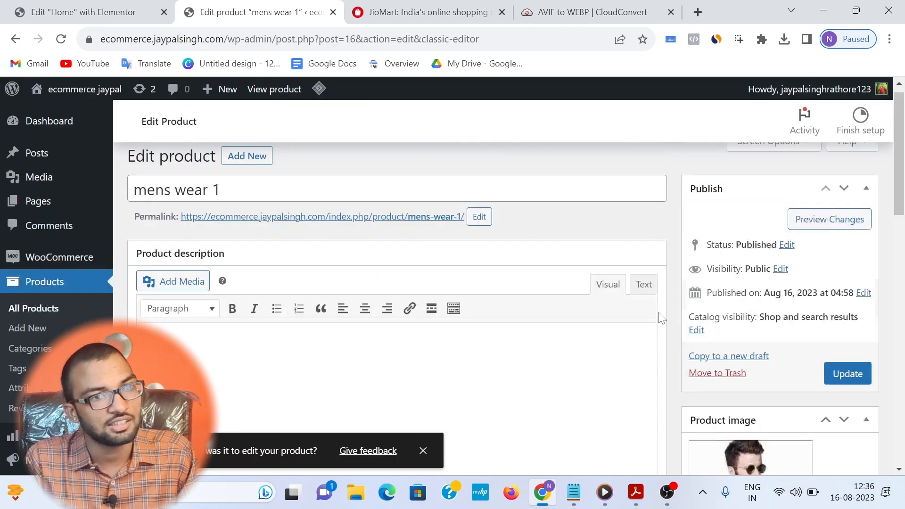
click(849, 385)
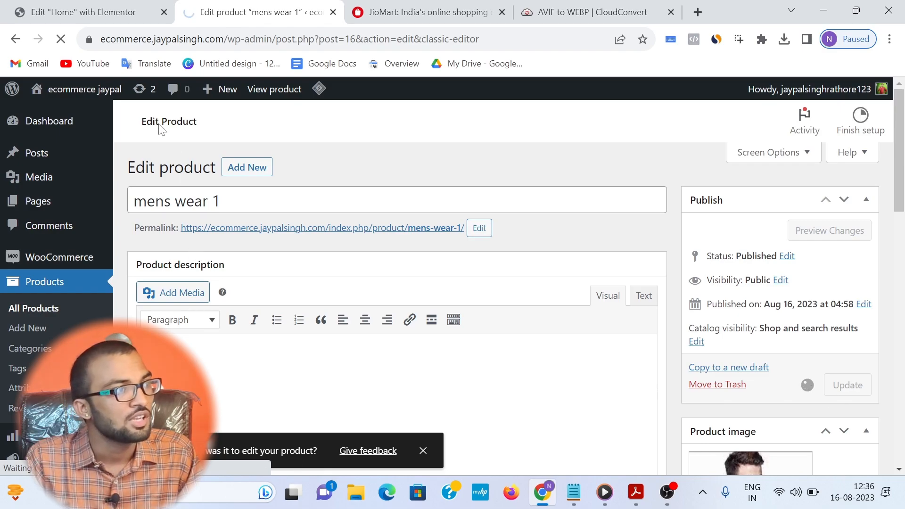
Step: Return to the Elementor editor, narrow its side panel, and view the live Home page down to the product grid
click(122, 11)
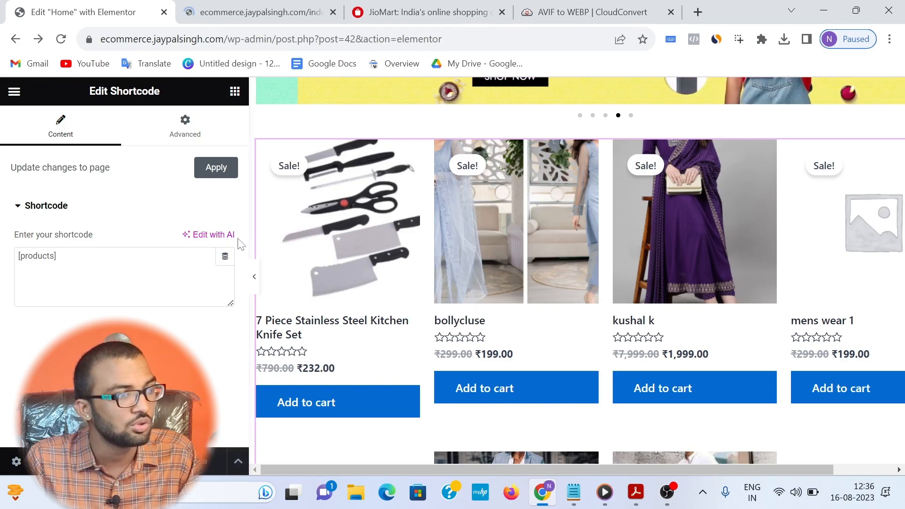
drag(246, 229, 192, 229)
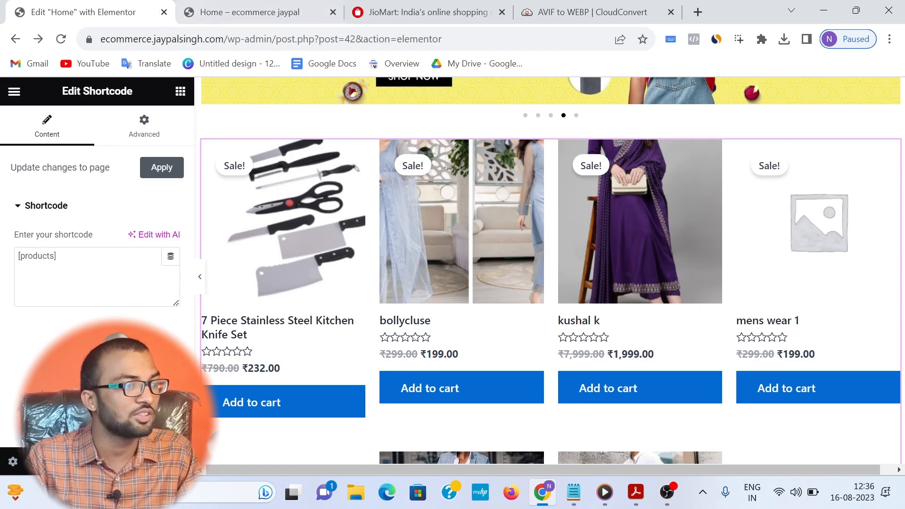
click(12, 91)
click(77, 307)
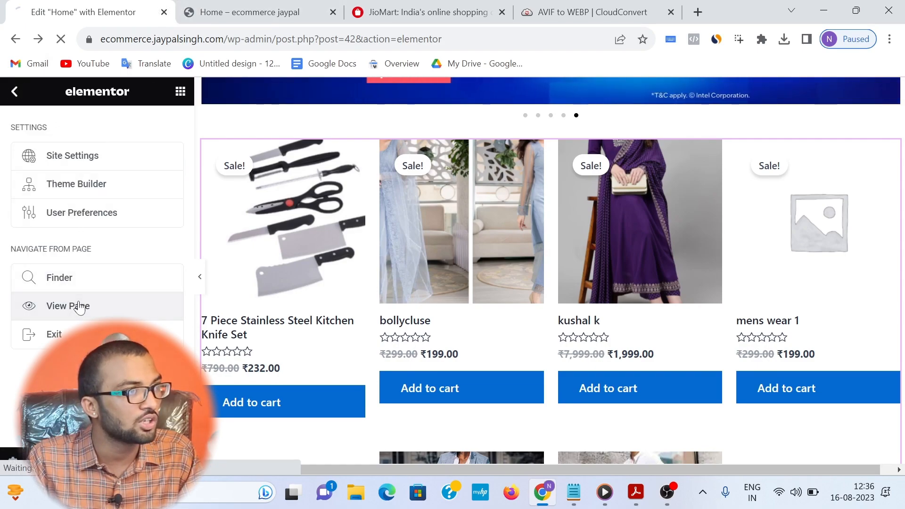
scroll(377, 206, down, 4)
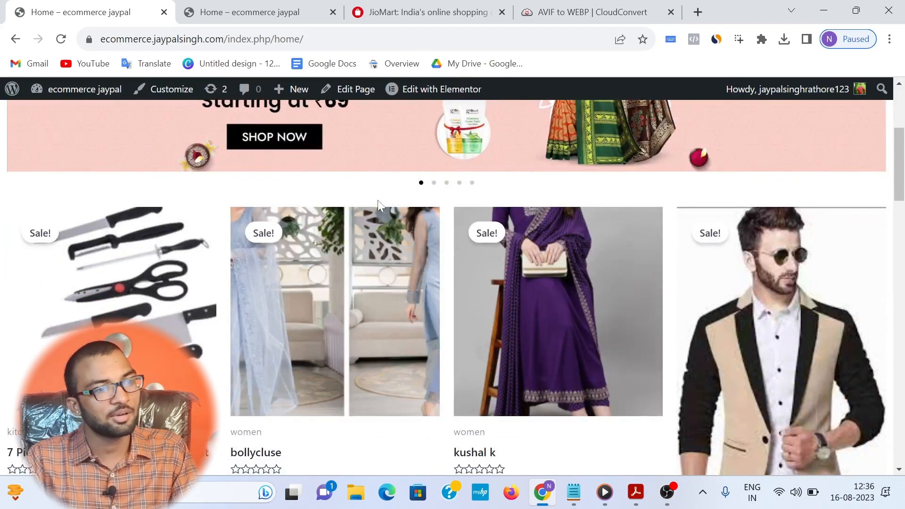
Step: Examine the product images and row alignment of the whole product grid on the live Home page
scroll(612, 202, down, 5)
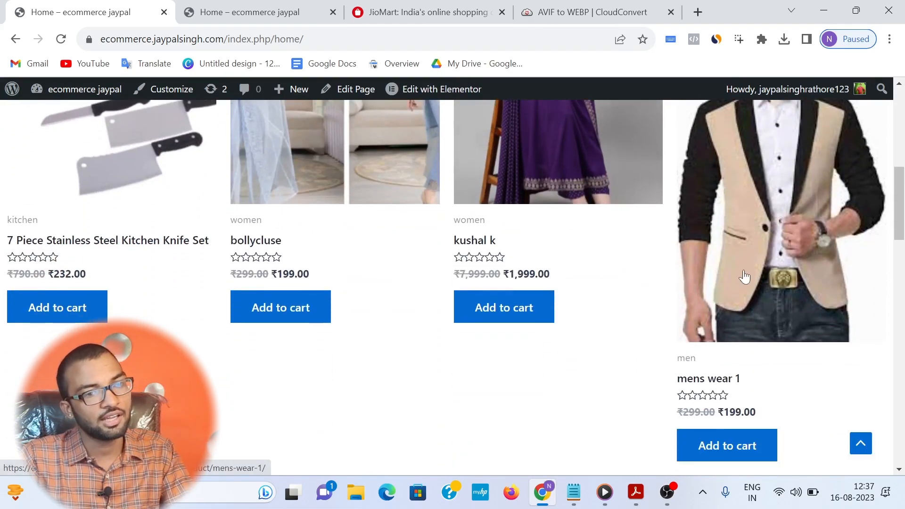
scroll(756, 231, up, 2)
scroll(691, 202, up, 4)
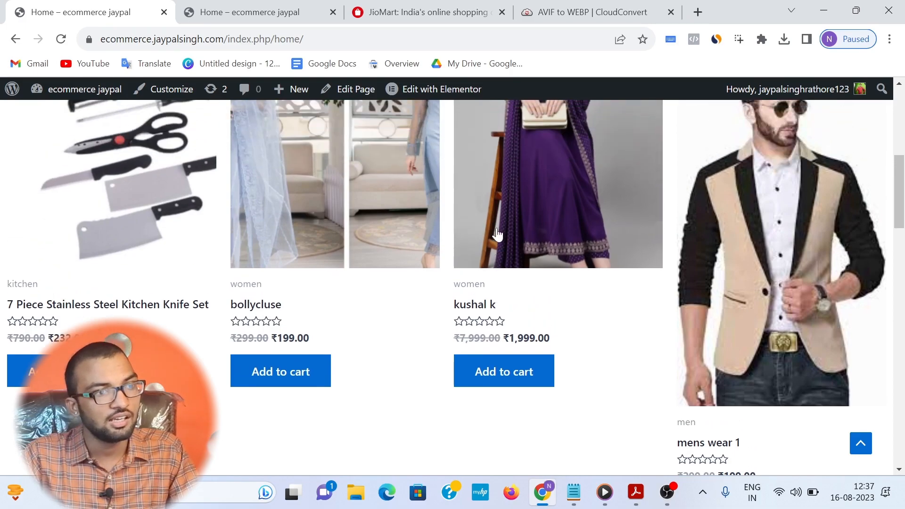
scroll(139, 228, down, 8)
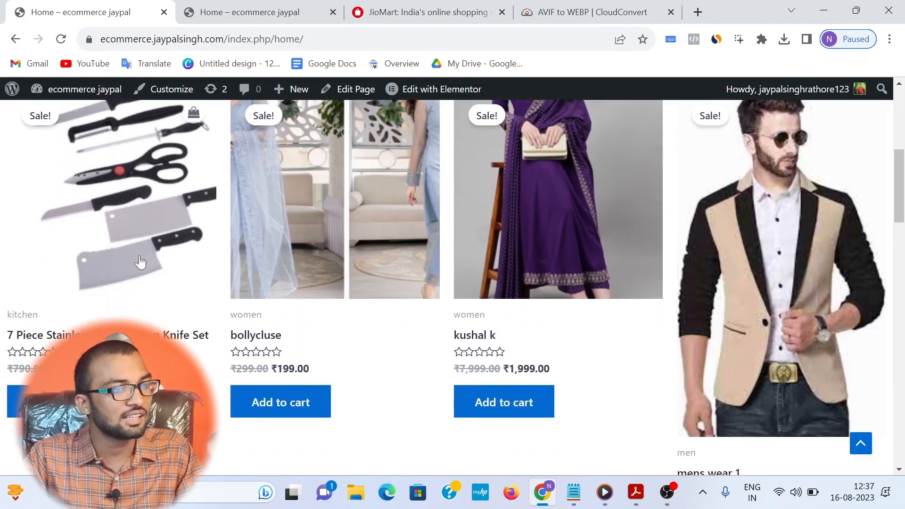
scroll(464, 228, up, 8)
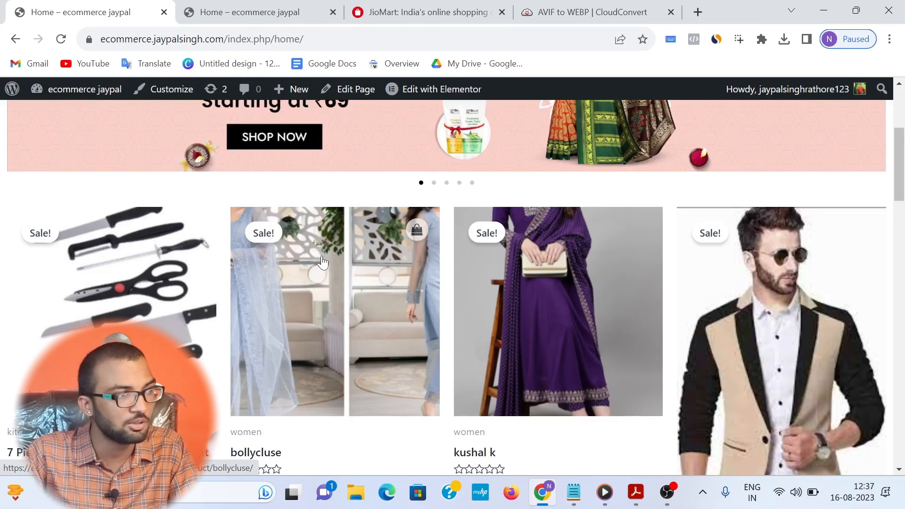
scroll(272, 205, down, 9)
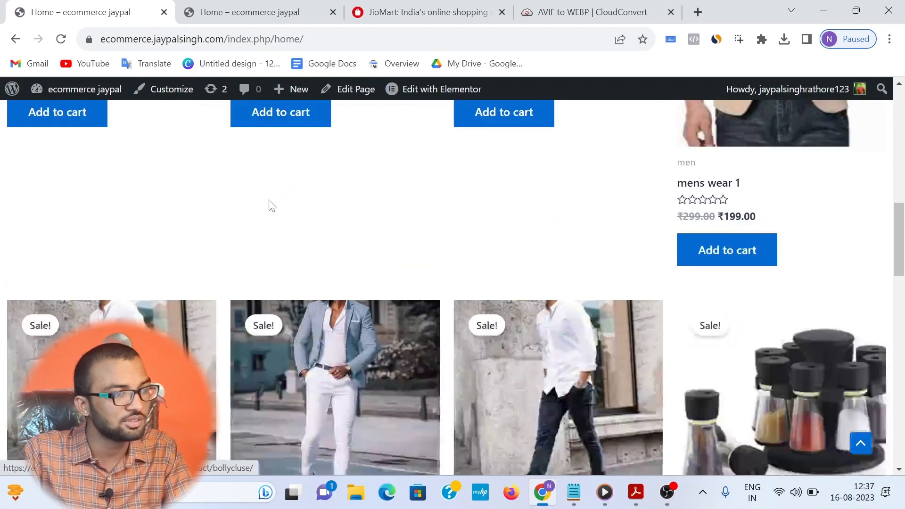
scroll(272, 205, down, 20)
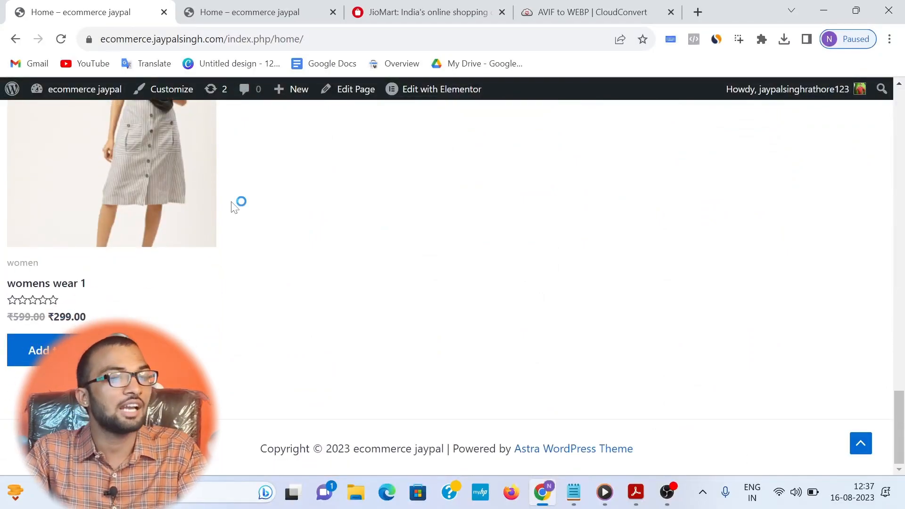
scroll(235, 206, up, 20)
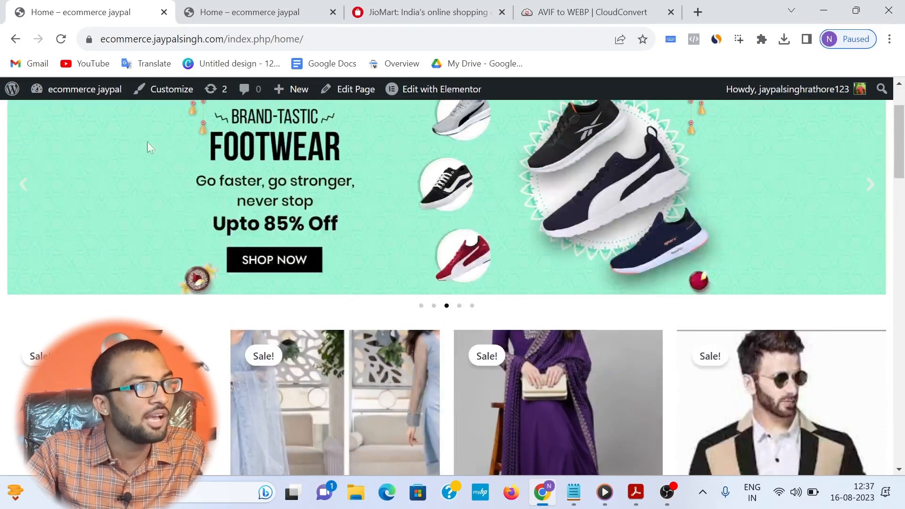
Step: Back in the Elementor editor, change the product grid's shortcode to [products category="men"] and check the grid
click(225, 7)
click(123, 17)
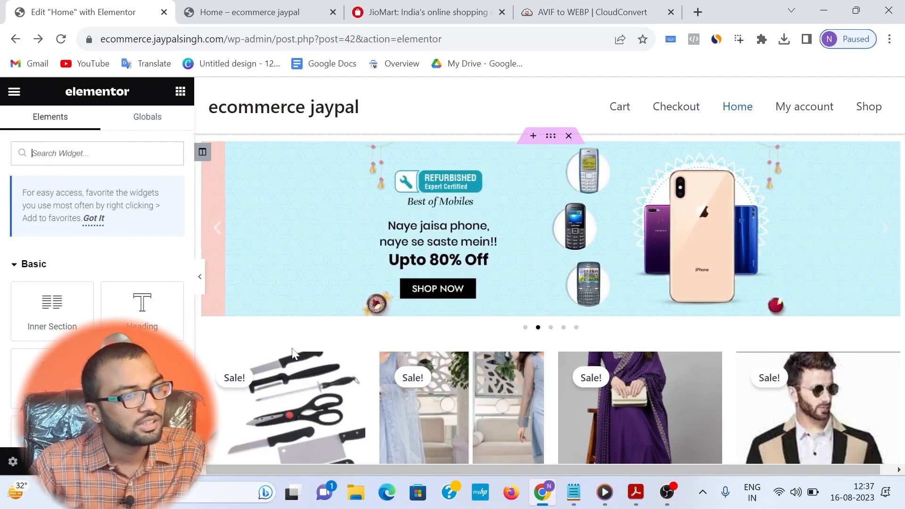
scroll(301, 339, down, 2)
click(300, 322)
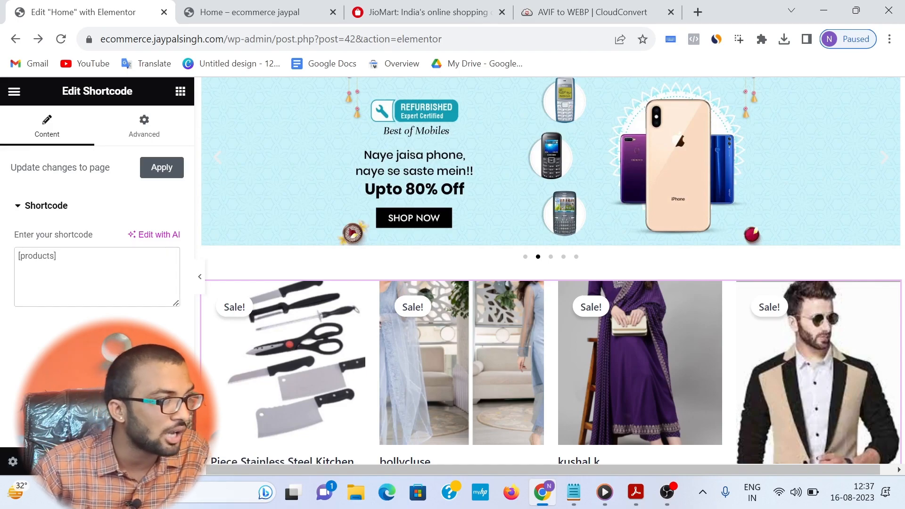
text(cato)
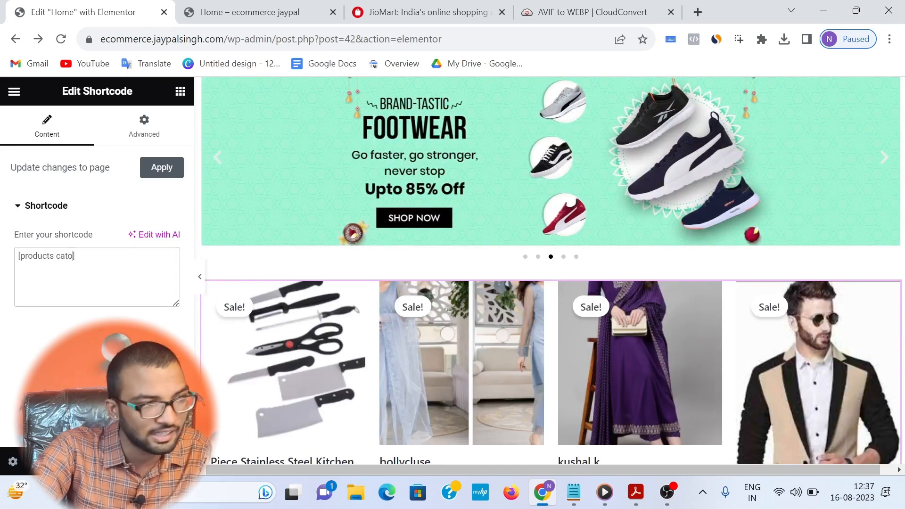
key(BackSpace)
text(egory])
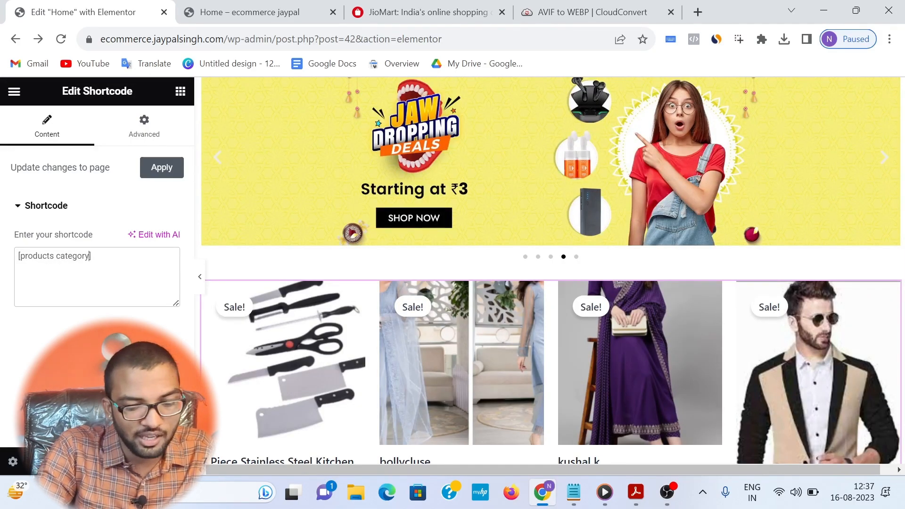
text(=)
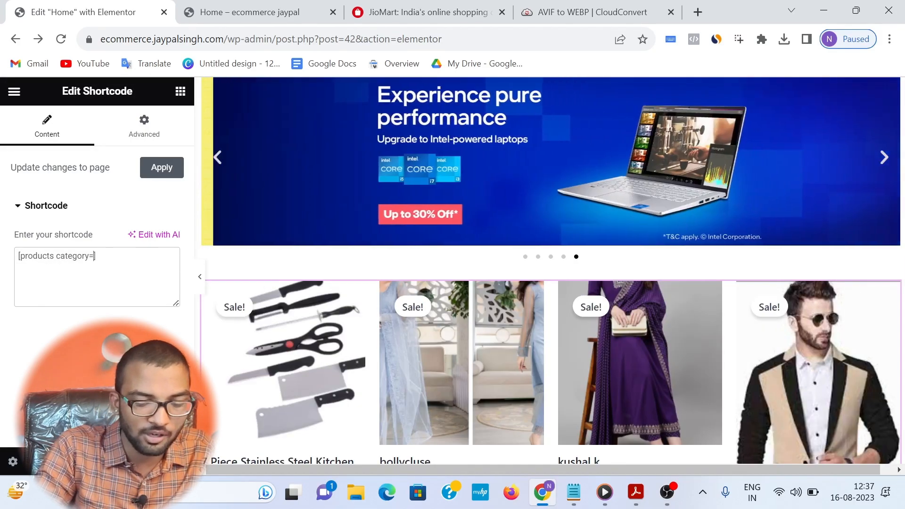
text("")
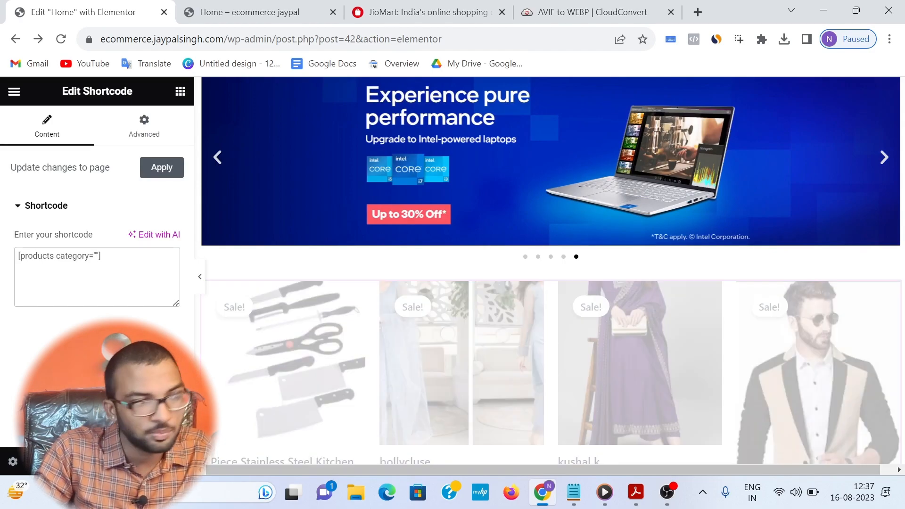
text(men)
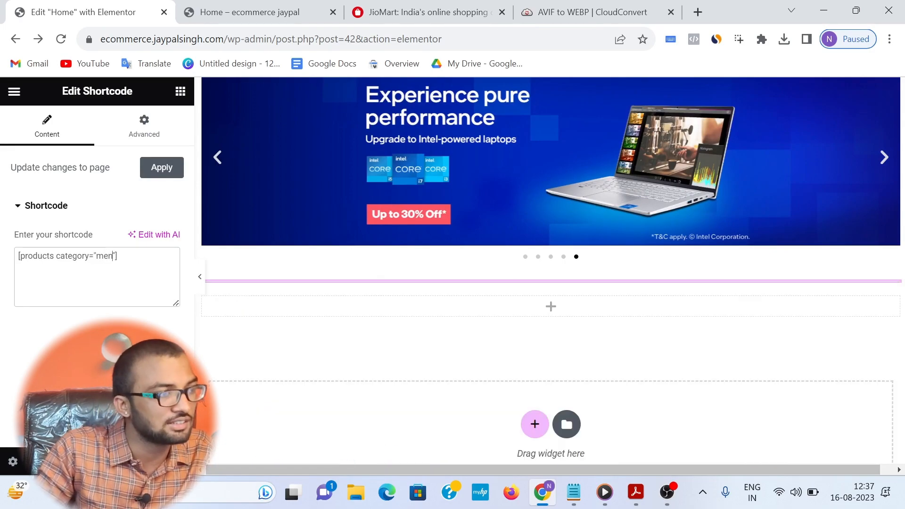
scroll(475, 345, down, 4)
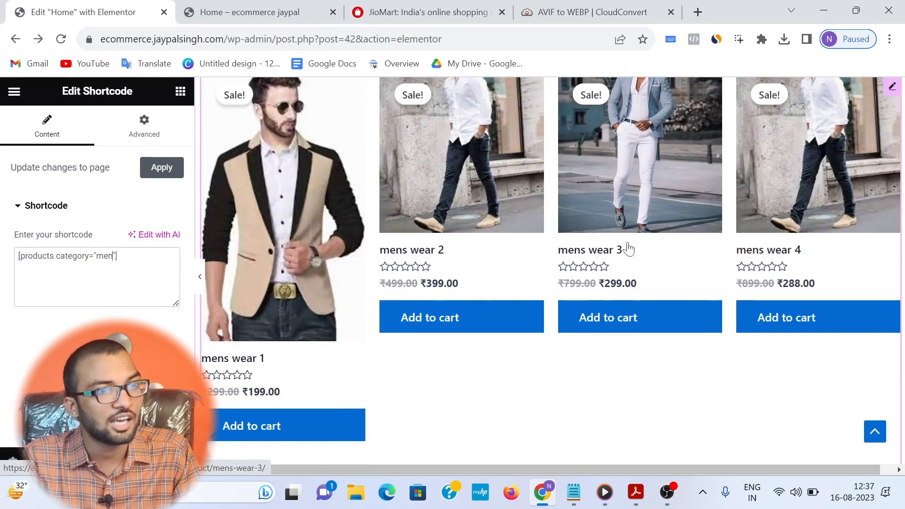
scroll(629, 248, up, 3)
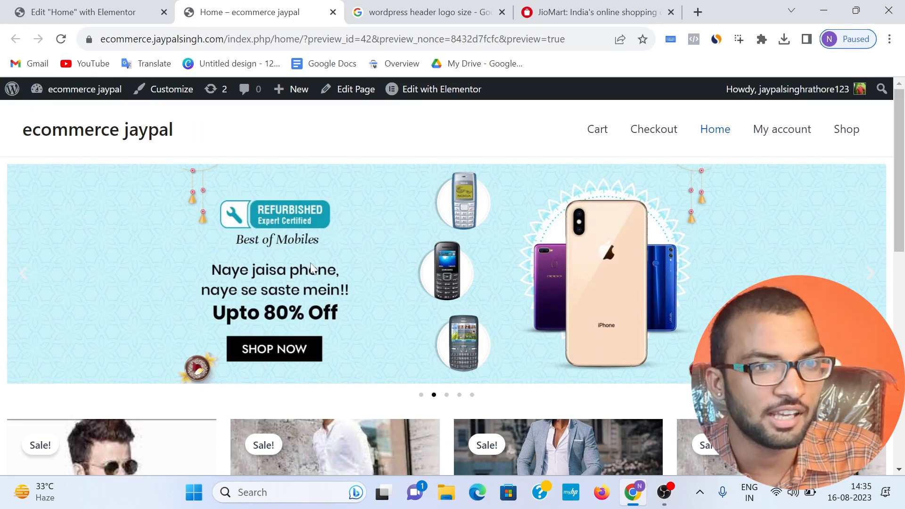
Step: Check the men's product grid in the Home page preview down to the footer
scroll(561, 282, down, 4)
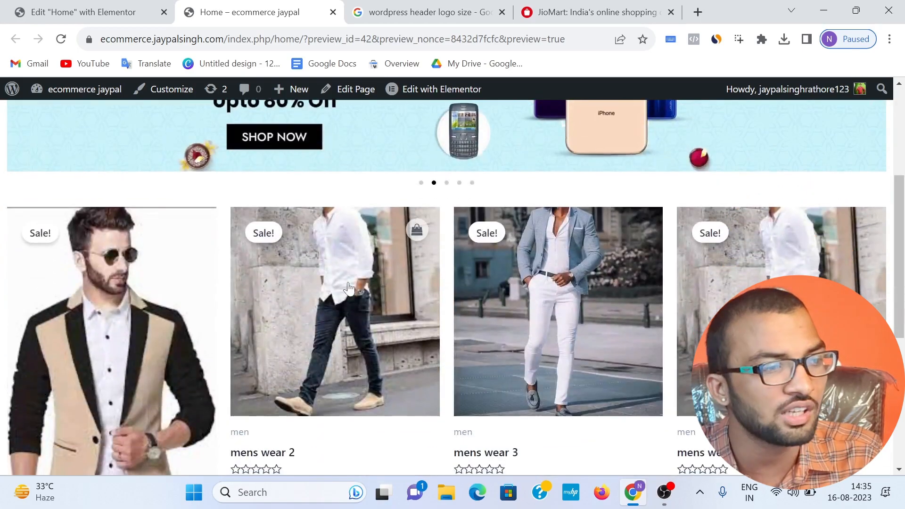
scroll(146, 281, down, 2)
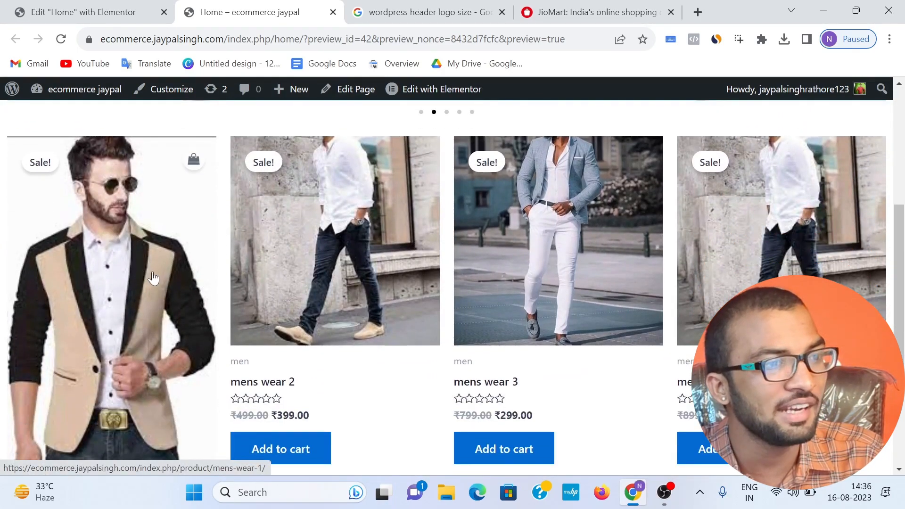
scroll(223, 280, down, 5)
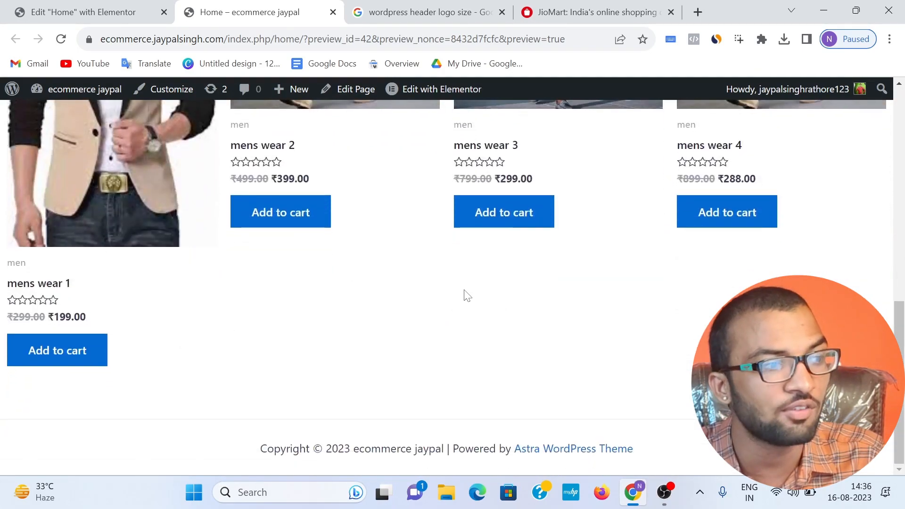
Step: Examine the section title "Best Deals On Home And Kitchen" on JioMart and compare it with the Home preview
click(96, 10)
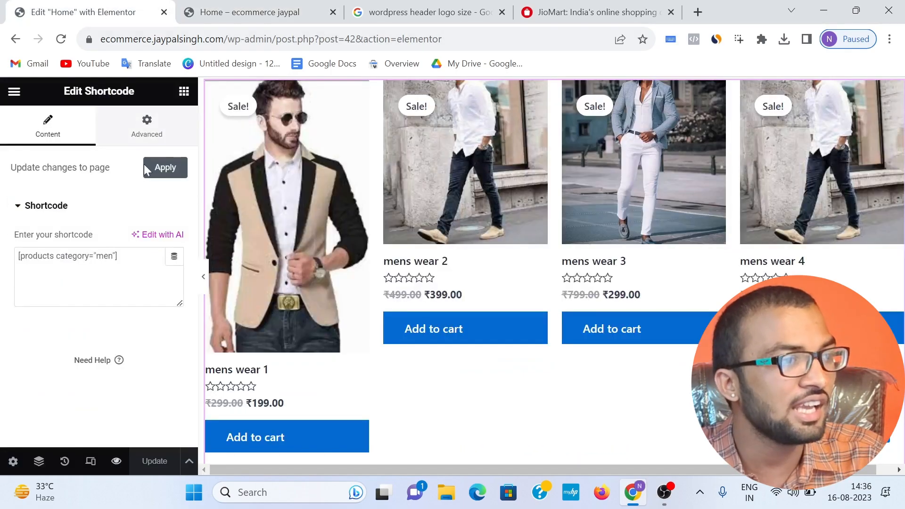
click(185, 92)
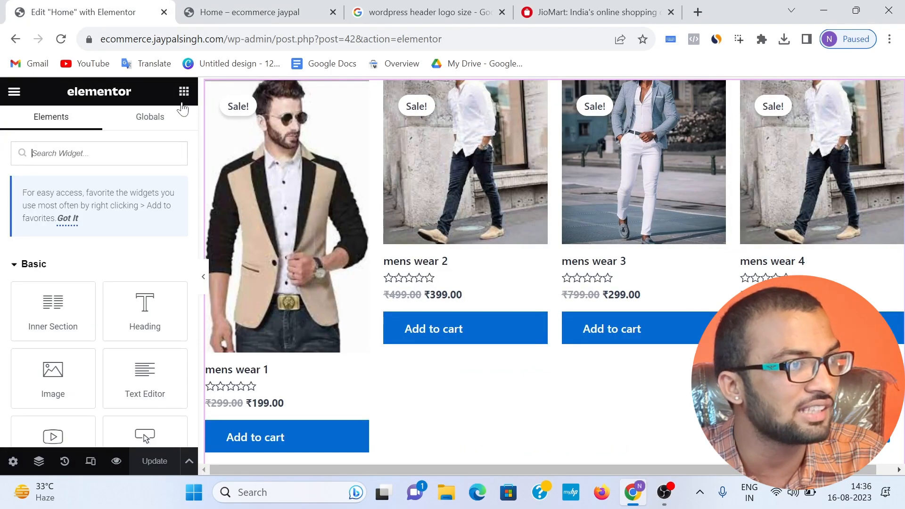
scroll(415, 287, up, 3)
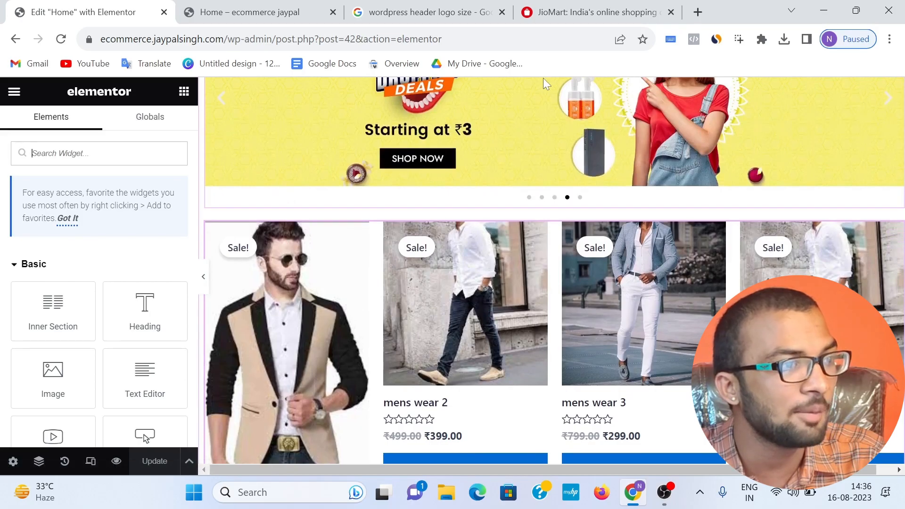
click(551, 7)
scroll(187, 341, down, 10)
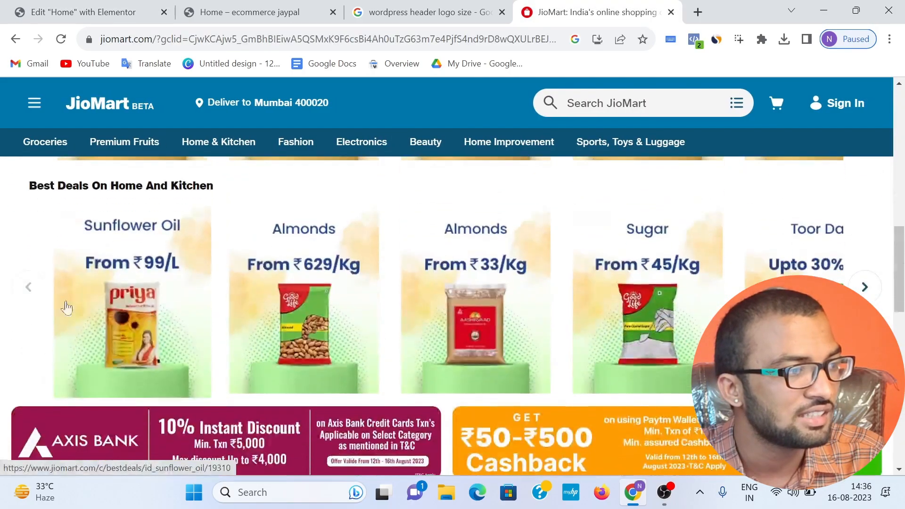
triple_click(121, 186)
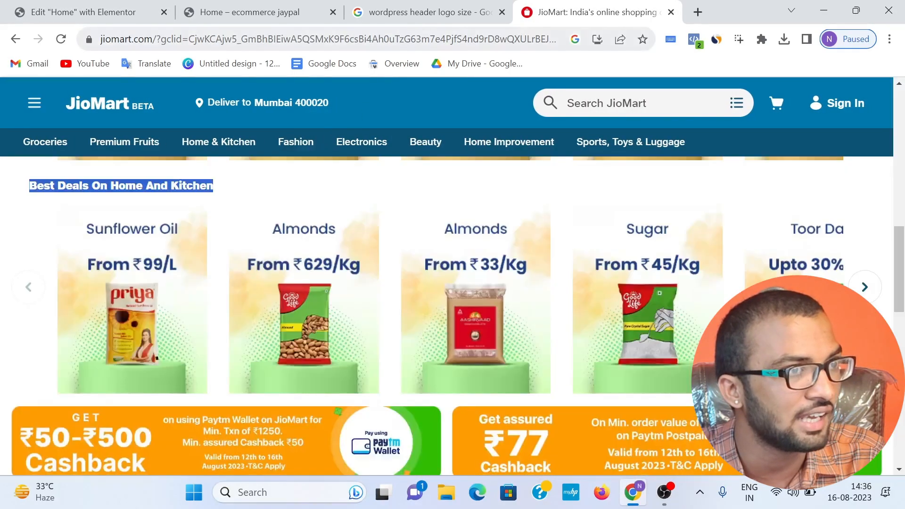
click(418, 22)
click(266, 19)
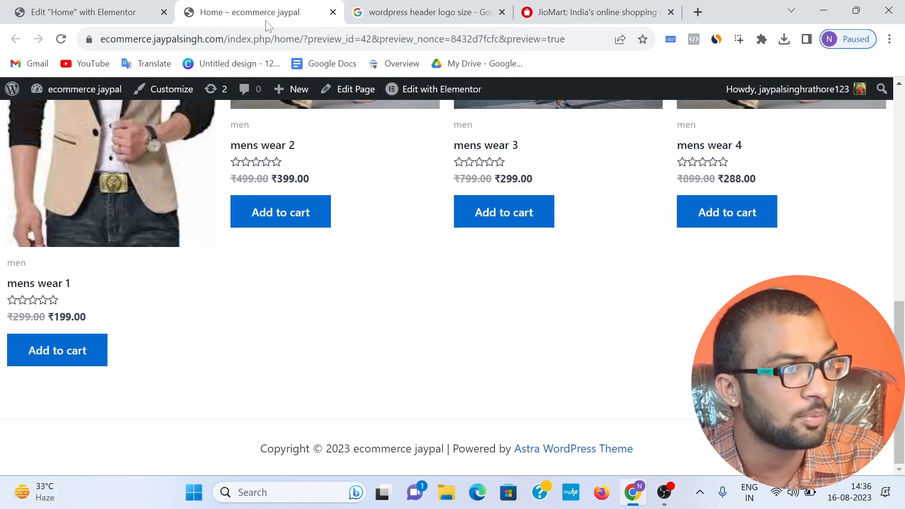
scroll(157, 300, up, 10)
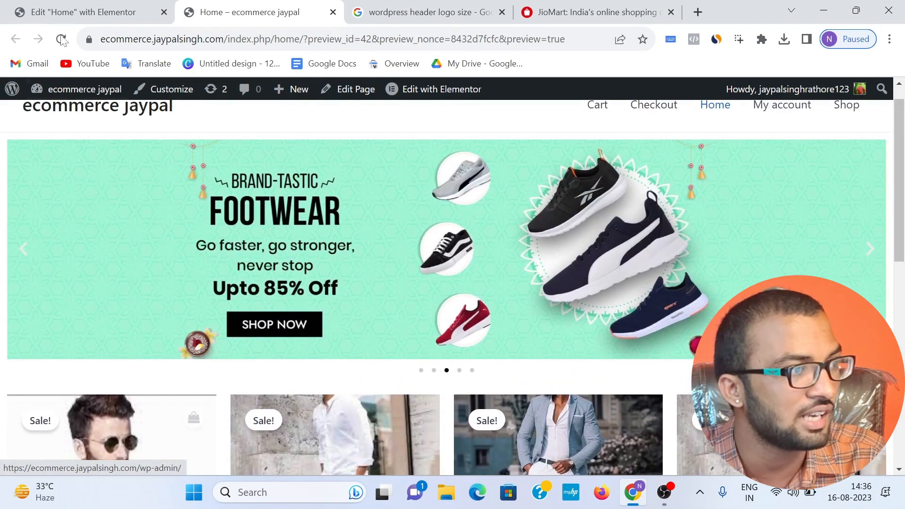
Step: In the Elementor editor, add a Heading widget above the men's product grid with the text "For mens"
click(57, 5)
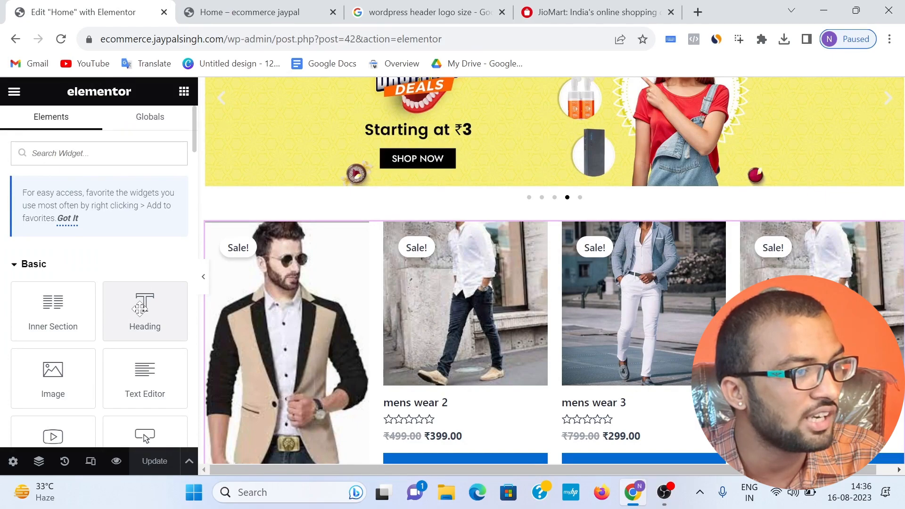
drag(140, 309, 250, 241)
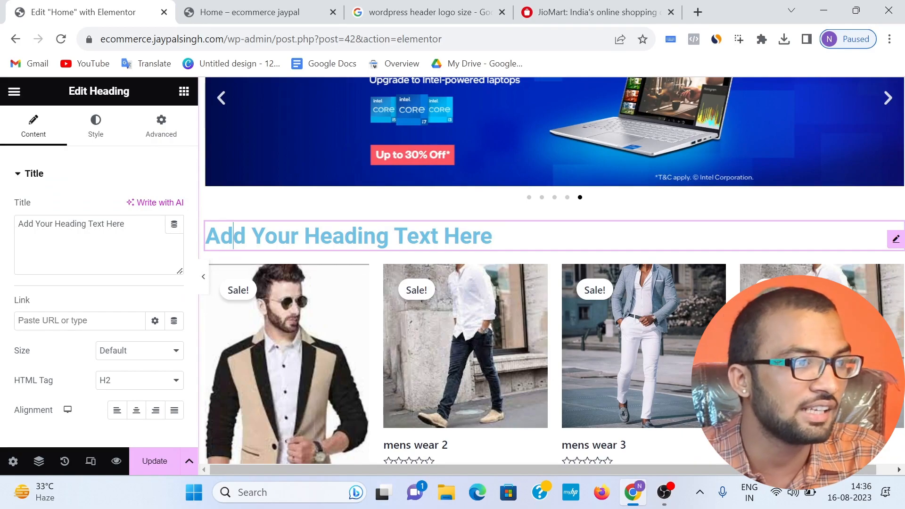
key(ctrl+a)
text(FO)
key(BackSpace)
text(or)
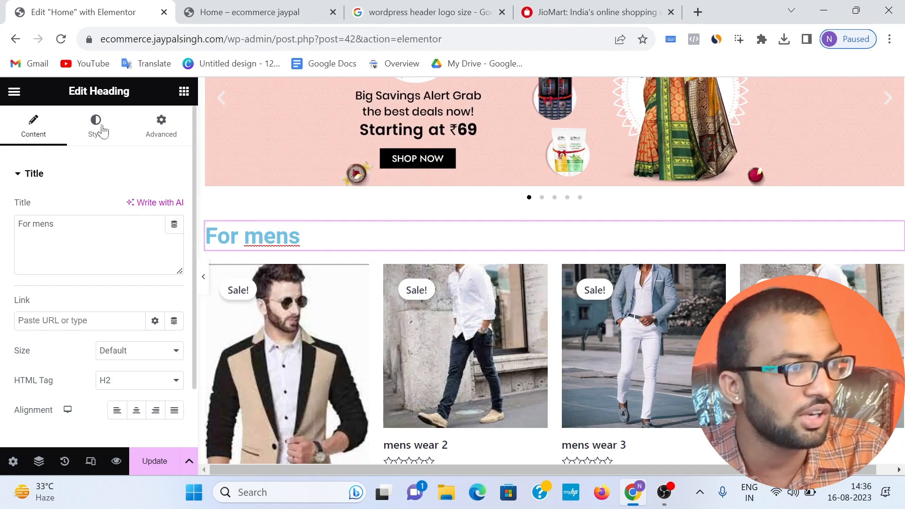
Step: Add a Divider widget below the "For mens" heading with a width of 14% and a weight of 3.9
click(183, 92)
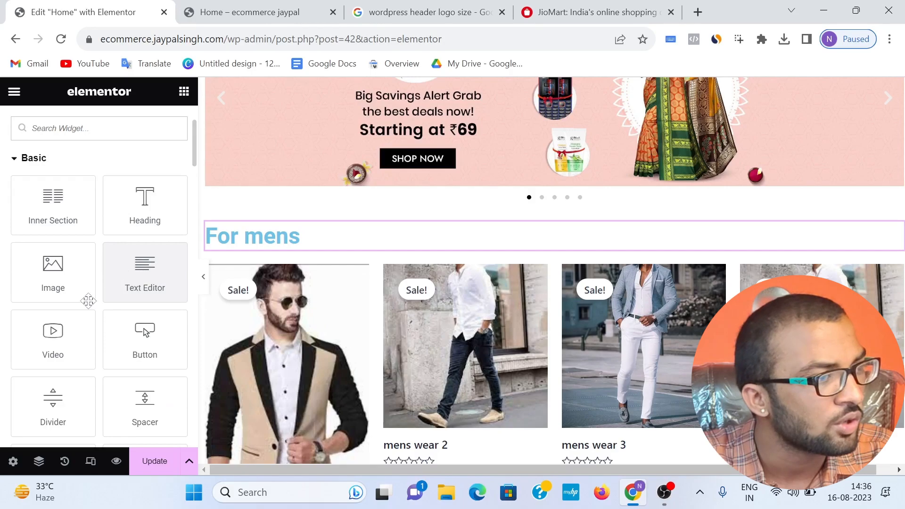
drag(55, 400, 60, 402)
mouse_move(210, 250)
mouse_down()
mouse_move(222, 242)
mouse_move(221, 250)
mouse_up()
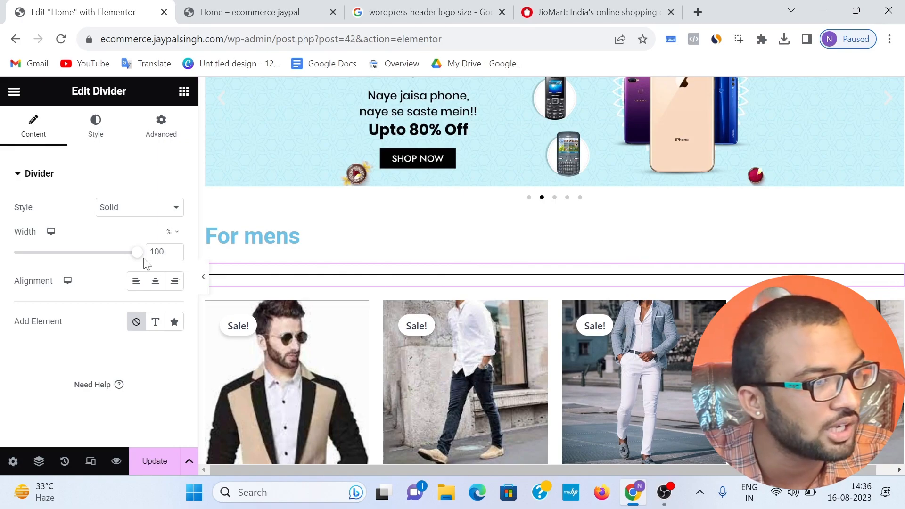
drag(142, 258, 33, 265)
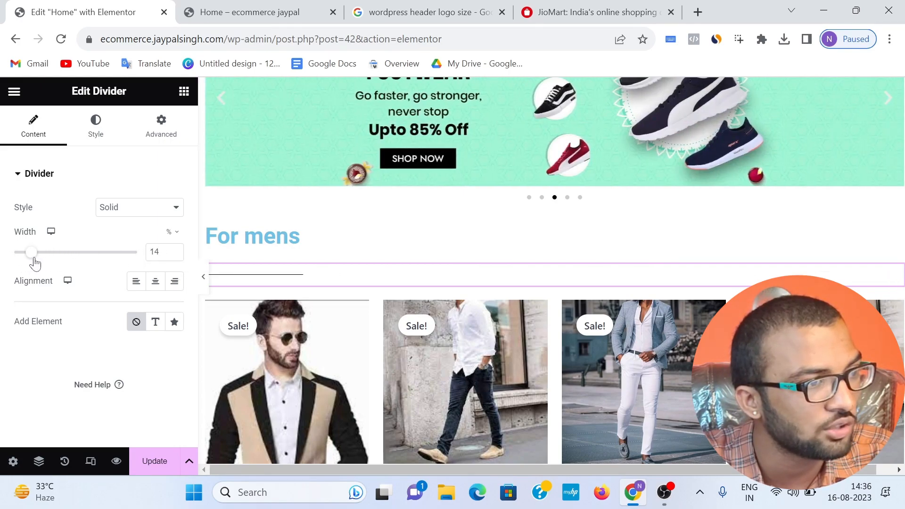
click(95, 125)
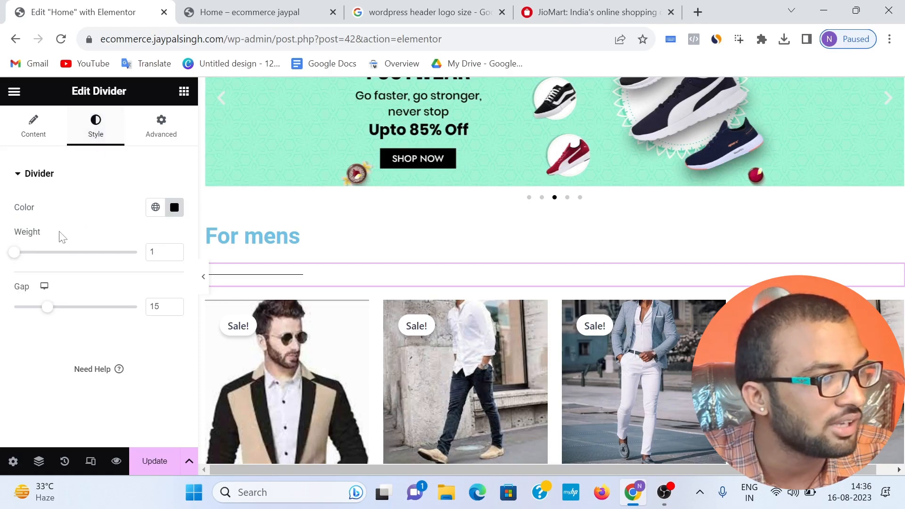
drag(16, 260, 57, 268)
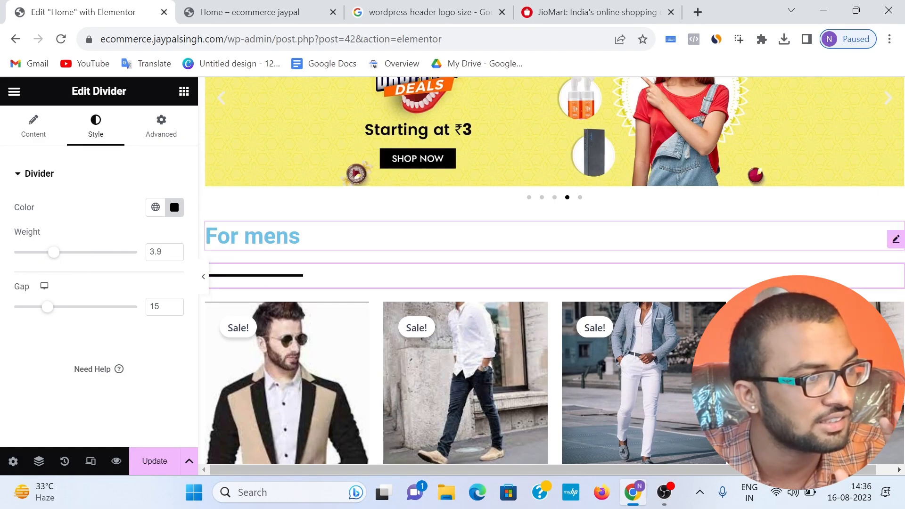
Step: Set the "For mens" heading's text color to #031117F7 and the gap of the divider below it to 6
click(309, 237)
drag(308, 237, 202, 239)
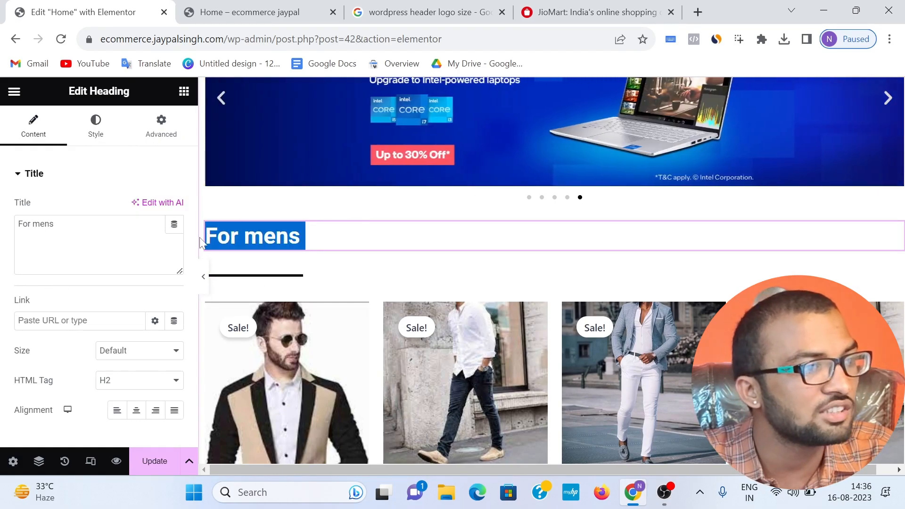
click(97, 136)
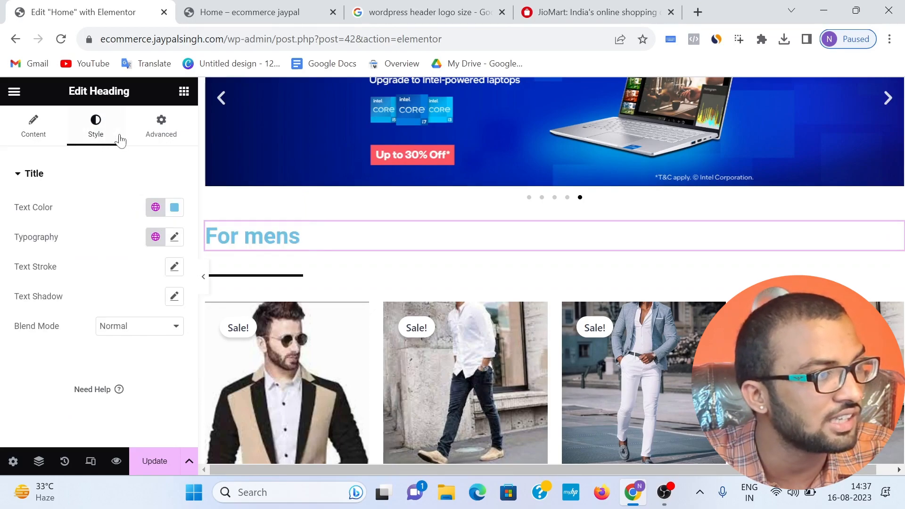
click(174, 207)
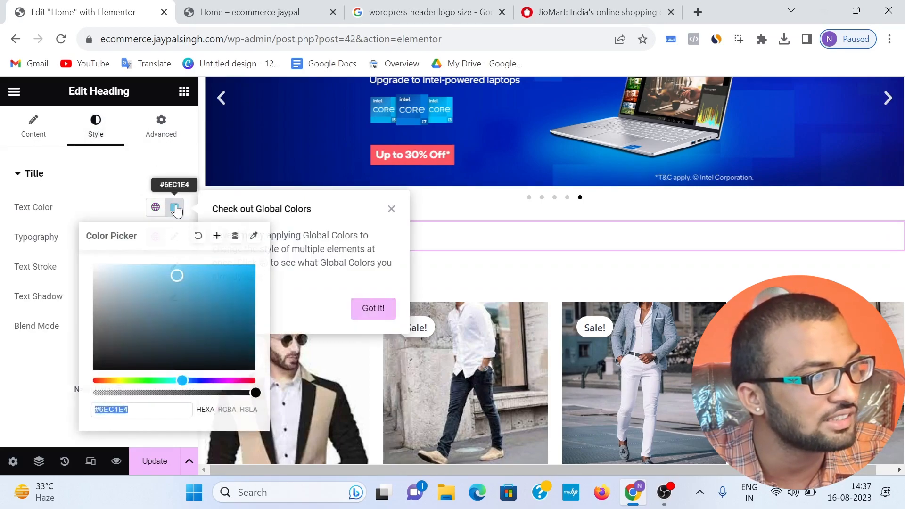
drag(230, 393, 250, 393)
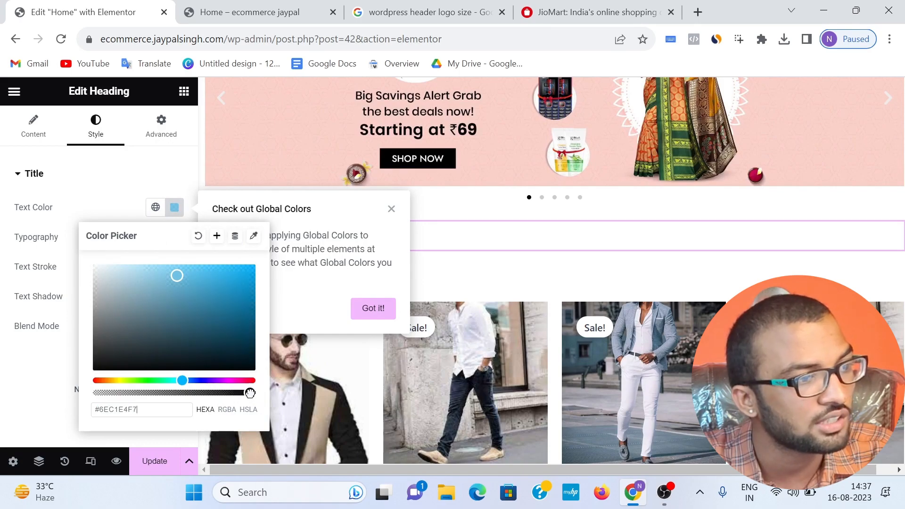
click(234, 361)
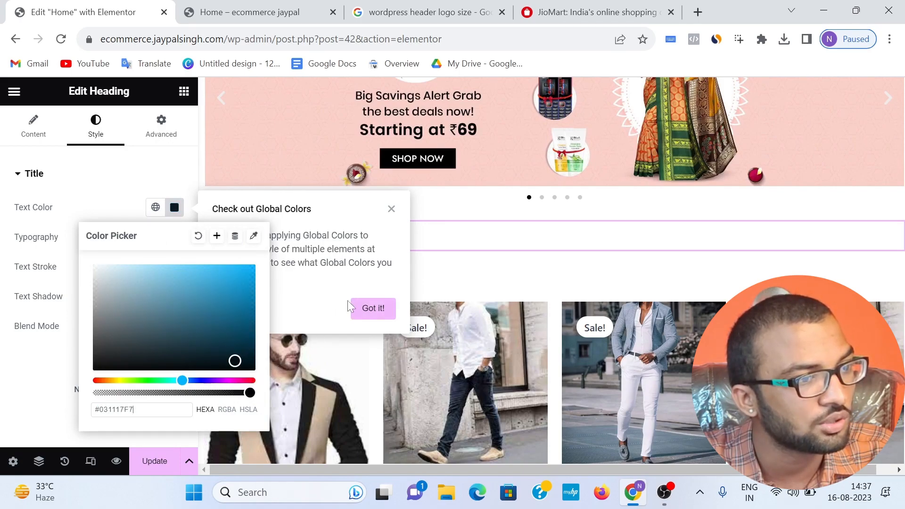
click(371, 308)
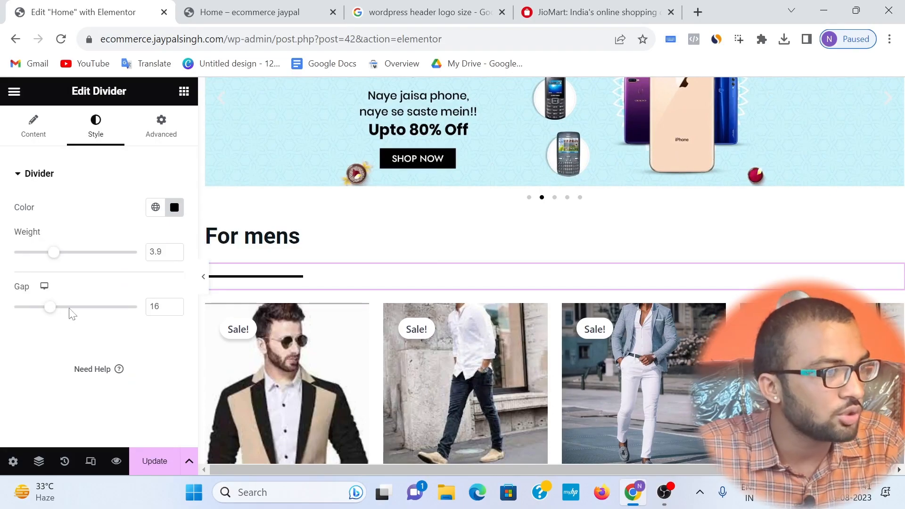
drag(51, 313, 25, 311)
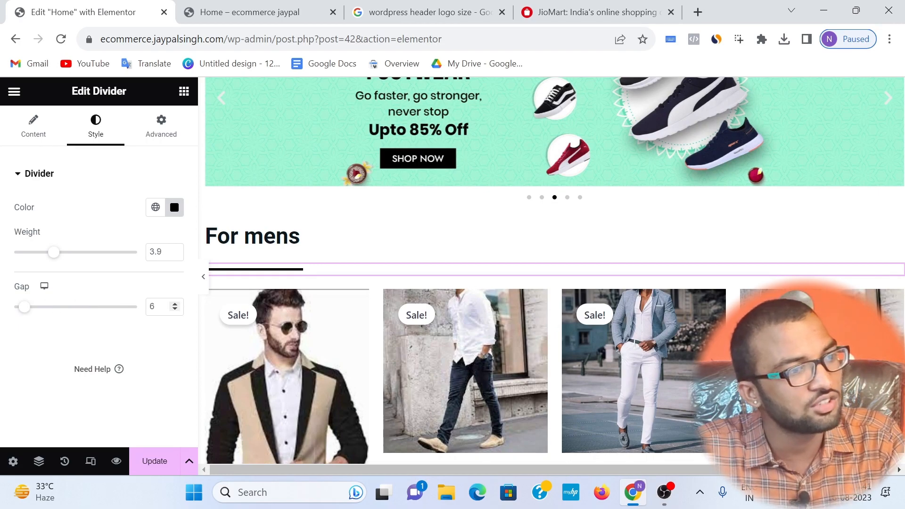
Step: Set the font family of the "For mens" heading to Russo One
click(324, 245)
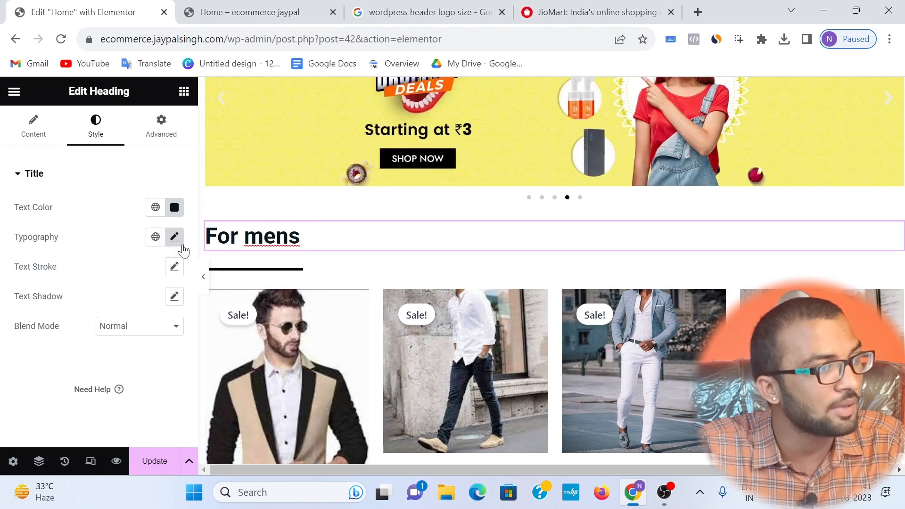
click(178, 242)
click(148, 301)
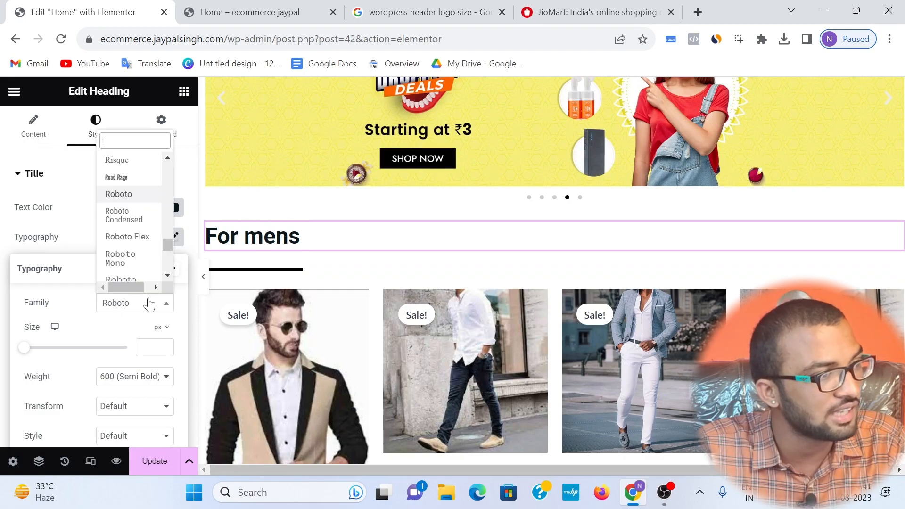
scroll(143, 250, down, 5)
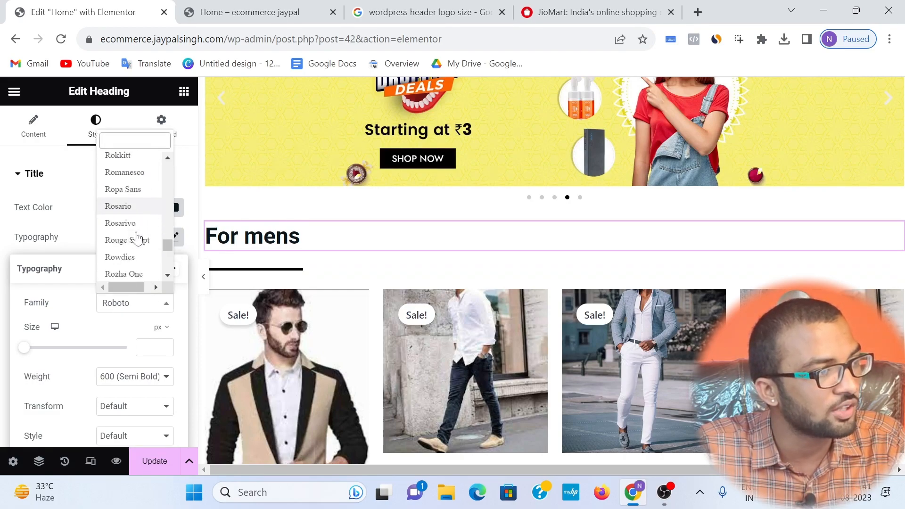
scroll(137, 237, down, 4)
click(134, 245)
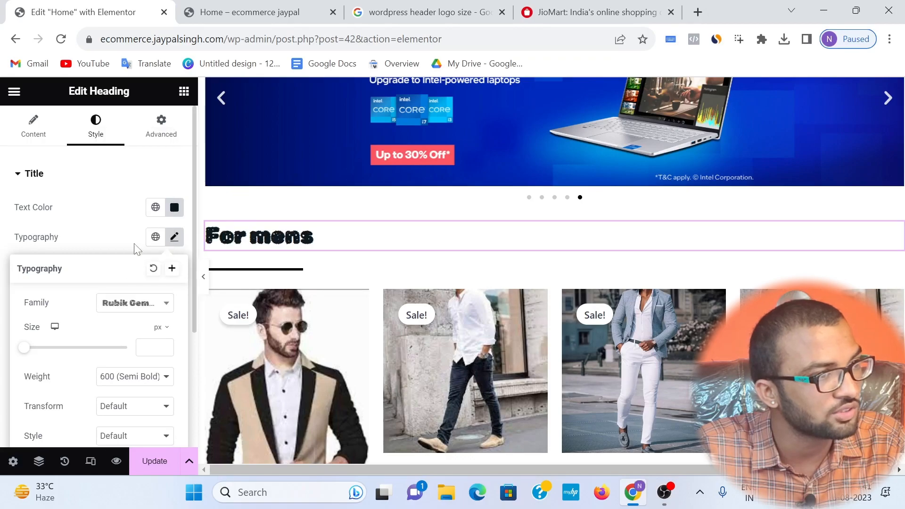
scroll(149, 259, down, 2)
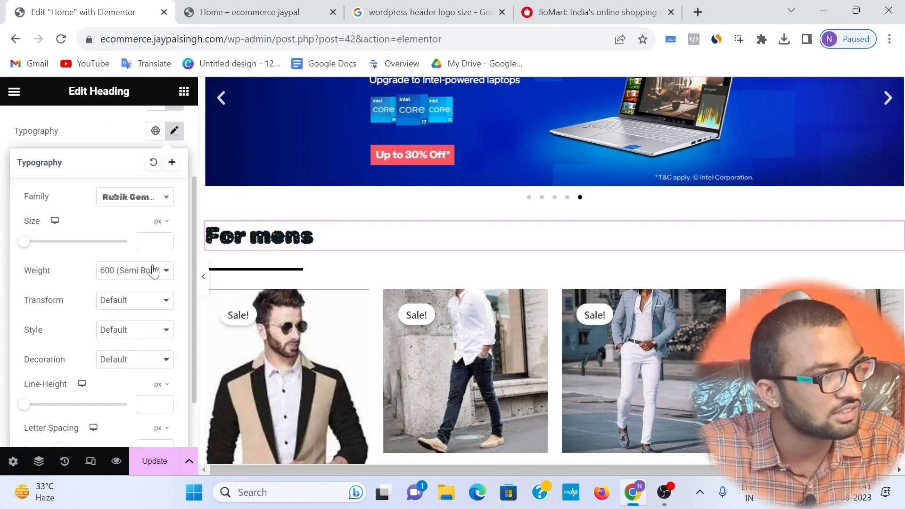
click(137, 209)
scroll(126, 301, down, 5)
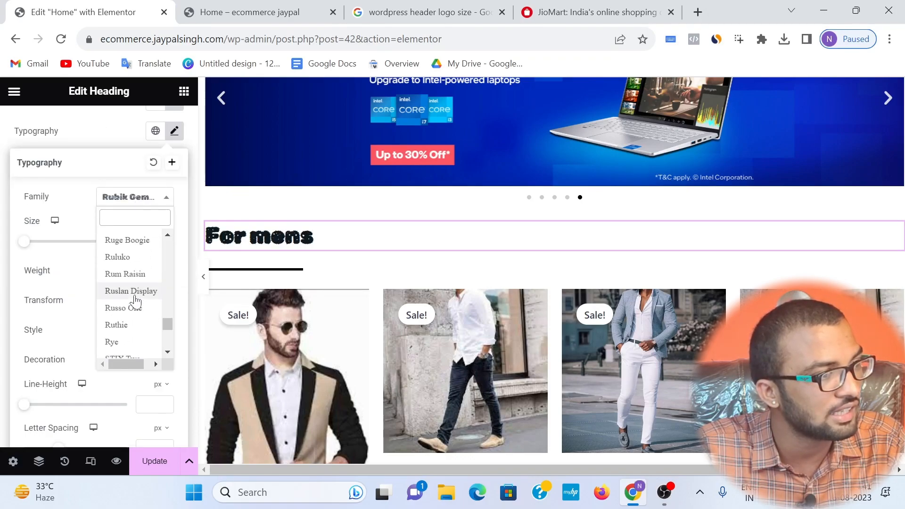
click(123, 321)
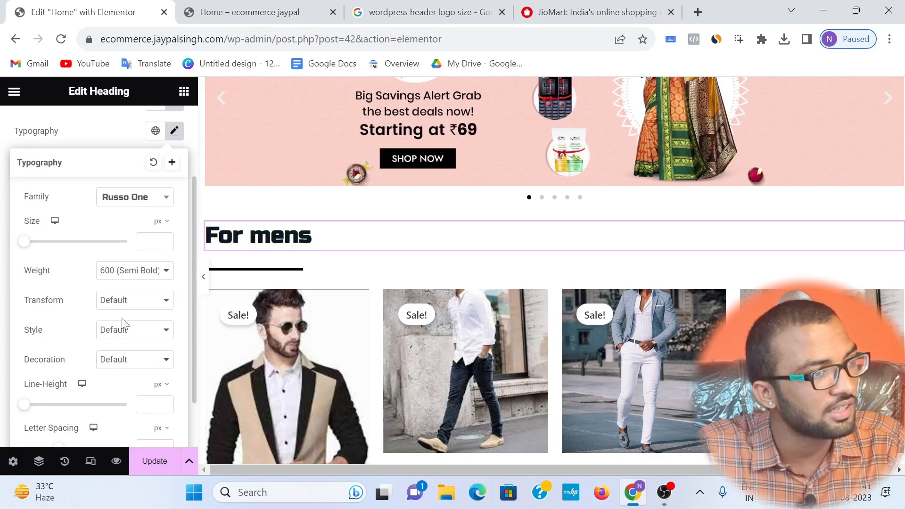
click(319, 236)
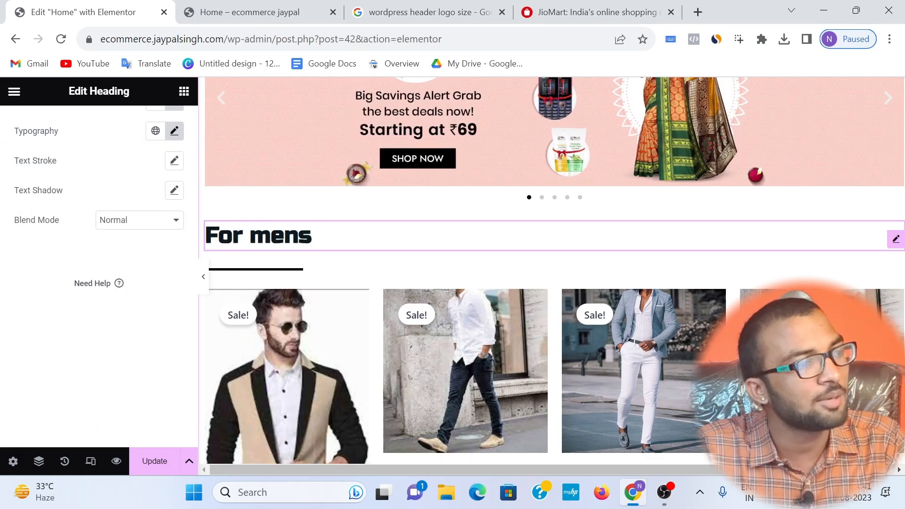
Step: Delete the empty section below the men's product grid and add a new single-column section there
scroll(380, 262, down, 7)
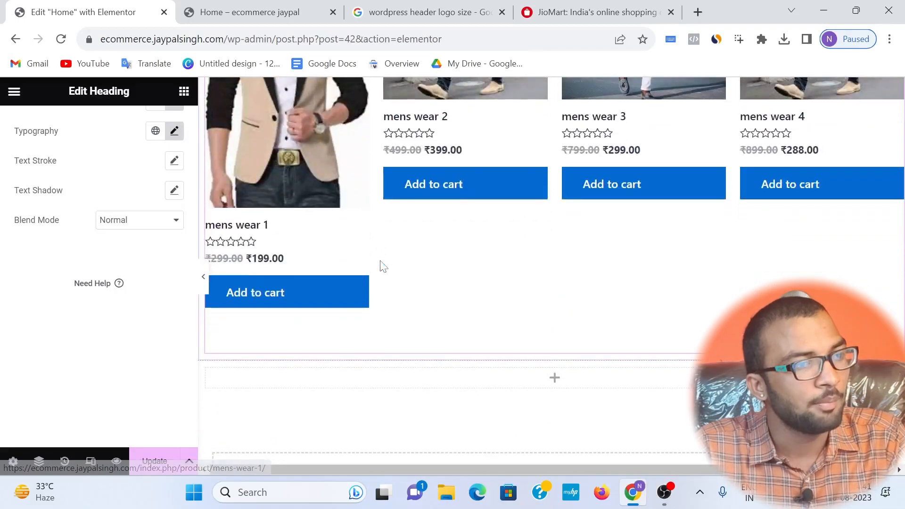
scroll(381, 266, up, 4)
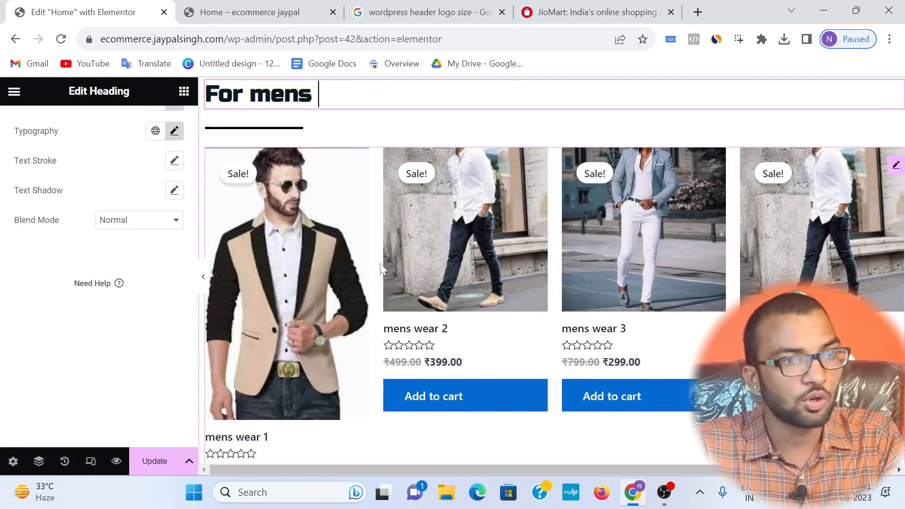
scroll(380, 268, down, 2)
click(21, 103)
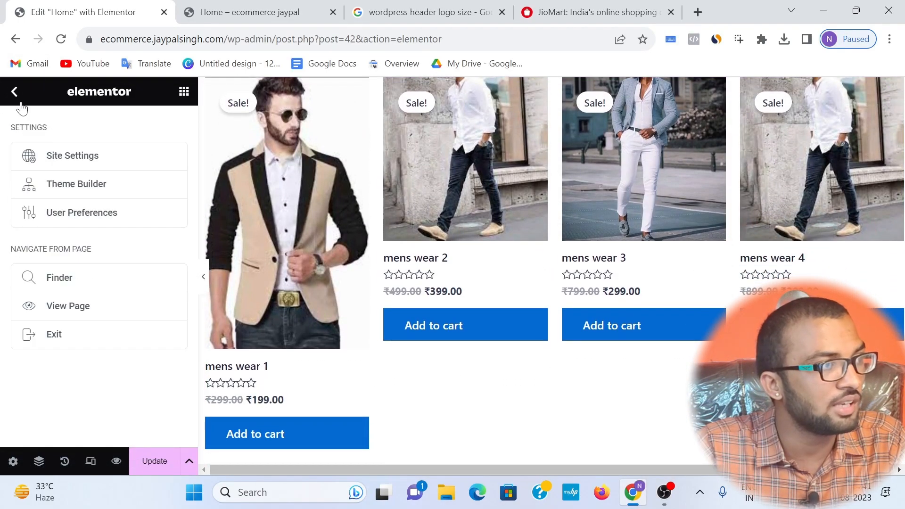
click(15, 97)
scroll(460, 272, down, 5)
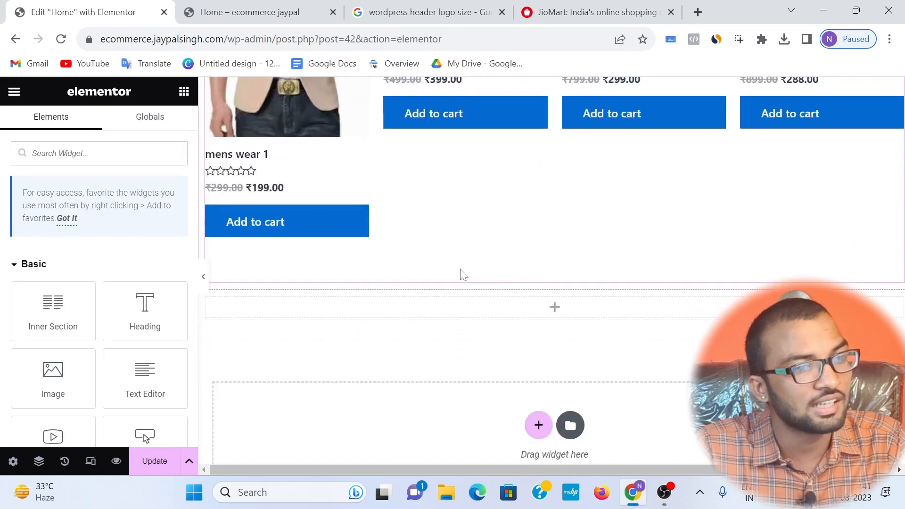
click(572, 291)
click(539, 390)
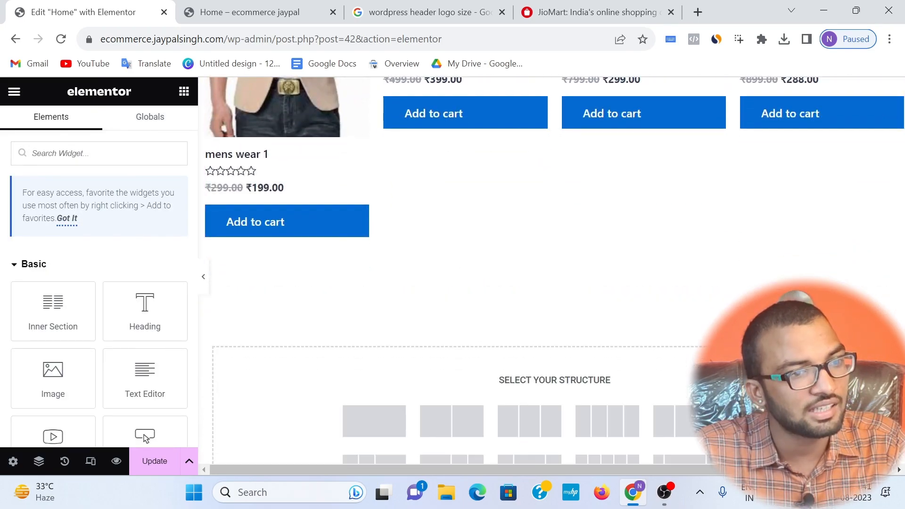
scroll(415, 377, down, 2)
click(402, 350)
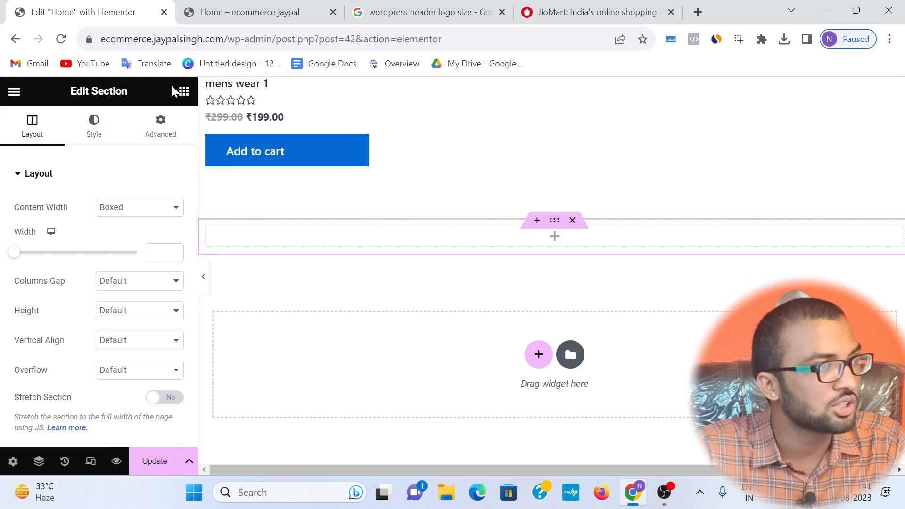
Step: Search the widgets for "short" and place a Shortcode widget in the new section below the men's product grid
click(183, 92)
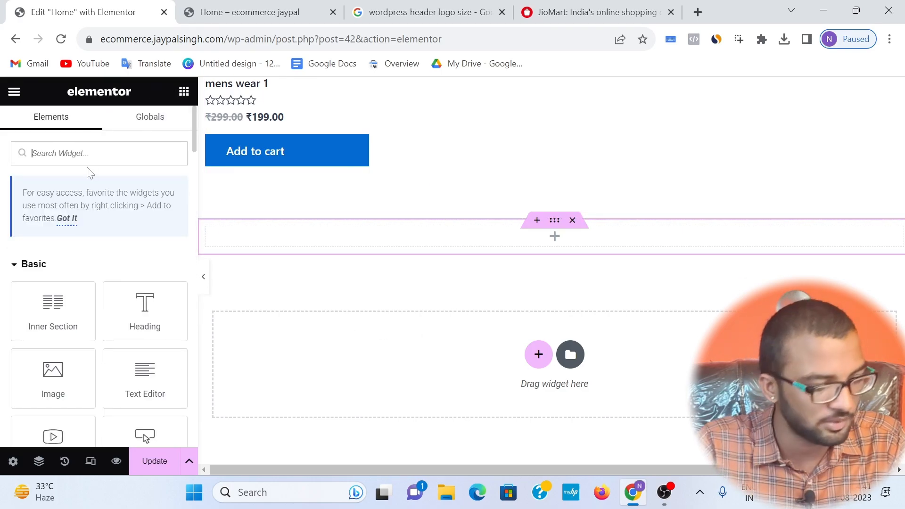
text(short)
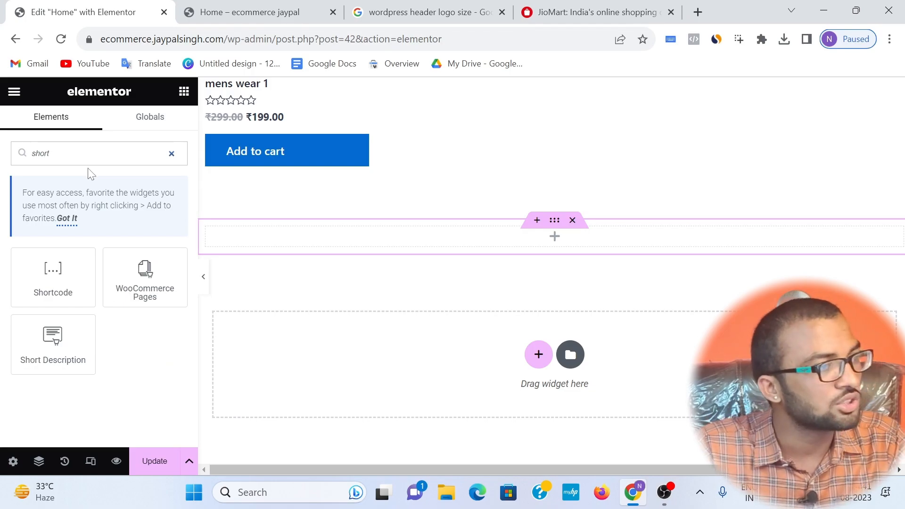
drag(35, 286, 477, 236)
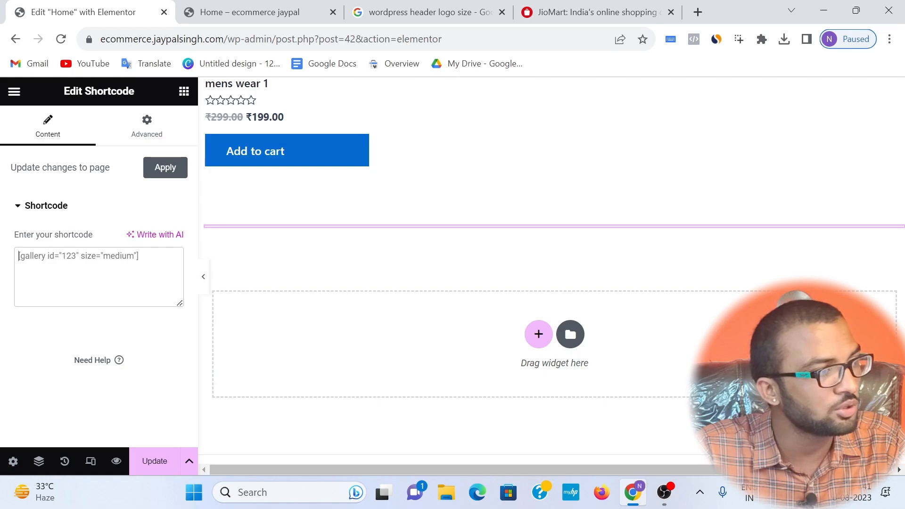
Step: Enter the shortcode [products category="women"] in the new Shortcode widget
text([p)
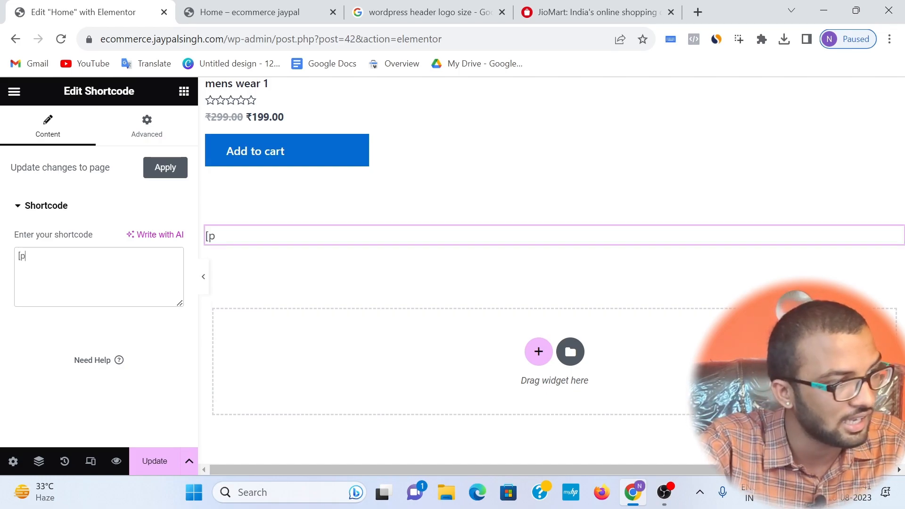
text(roducts)
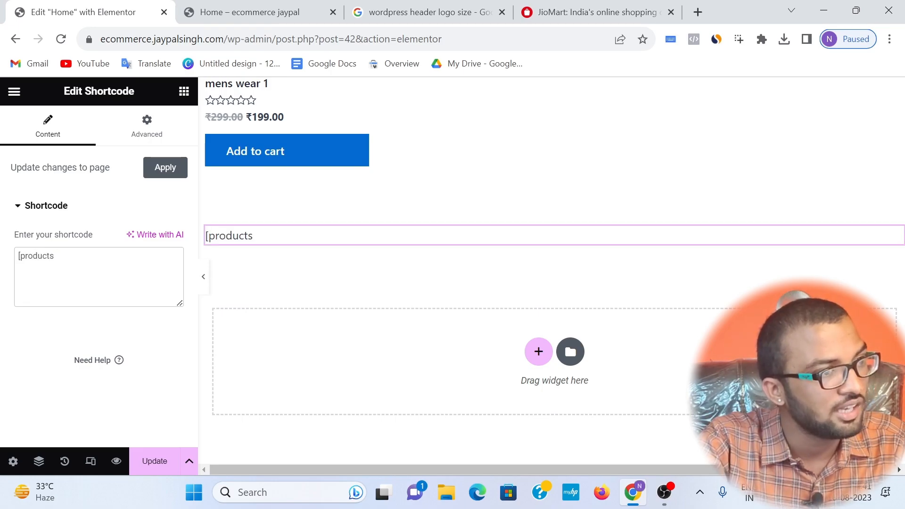
text(])
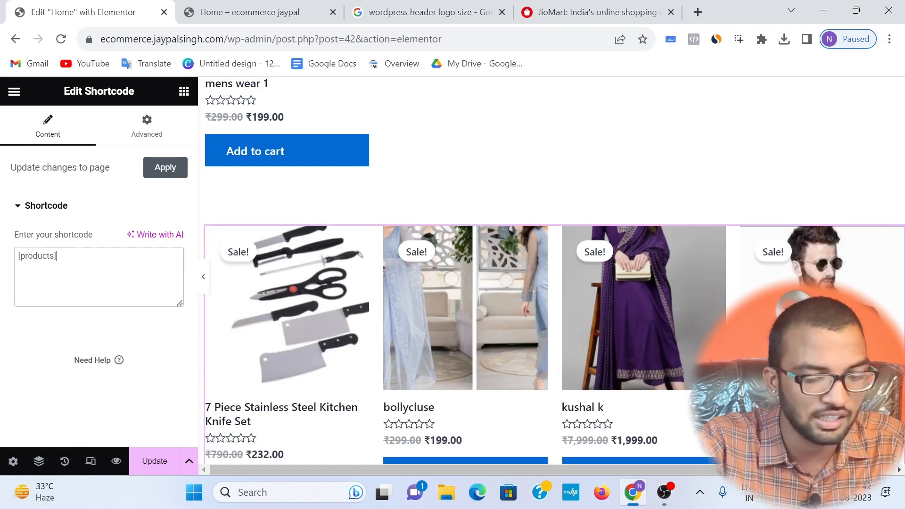
text( category)
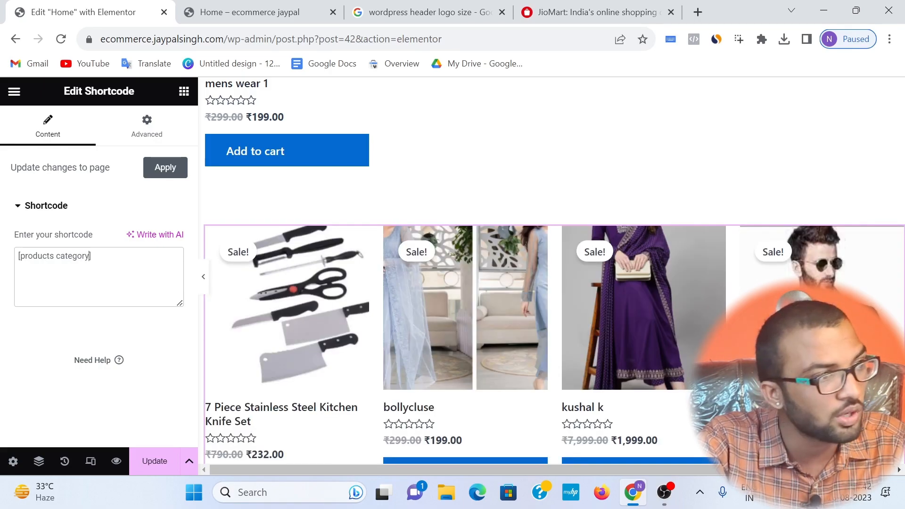
text(=)
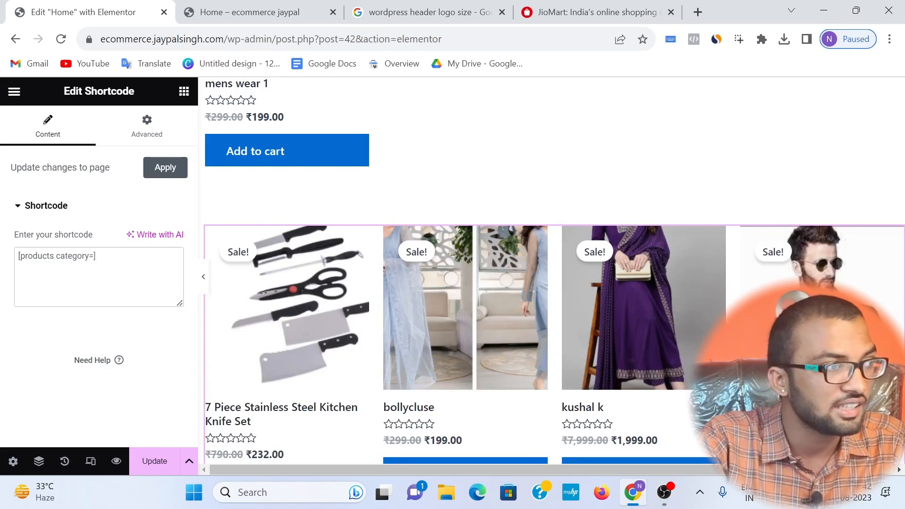
text("")
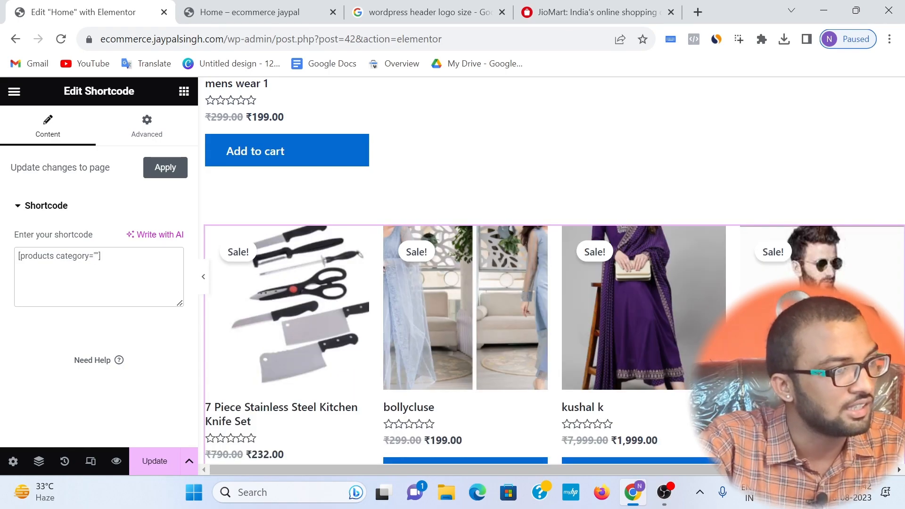
text(women)
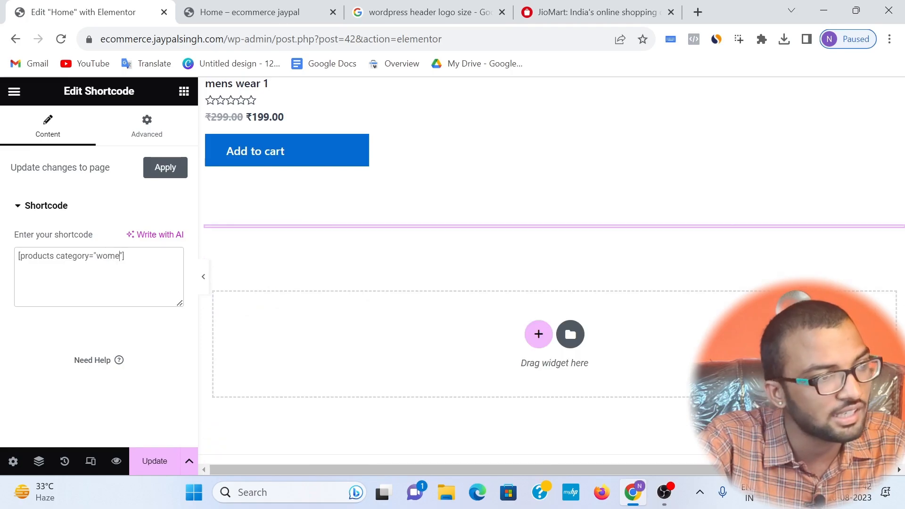
Step: Review the women's product grid on the canvas and save the Home page changes
scroll(525, 289, down, 5)
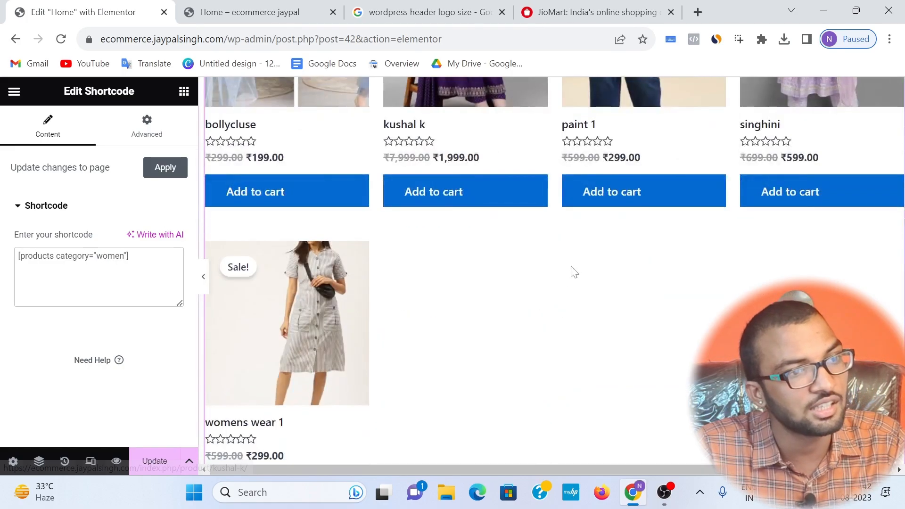
scroll(535, 256, up, 3)
scroll(610, 220, up, 3)
scroll(626, 228, down, 2)
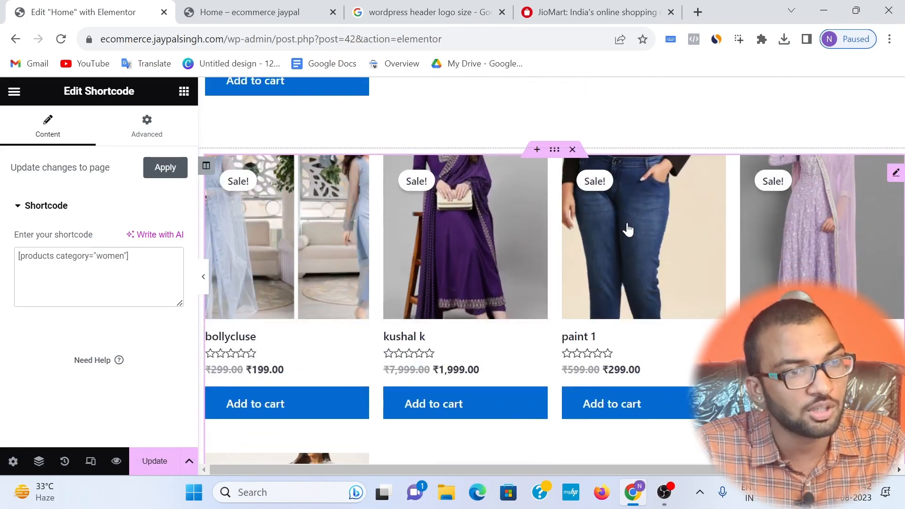
scroll(562, 285, down, 1)
scroll(461, 377, down, 2)
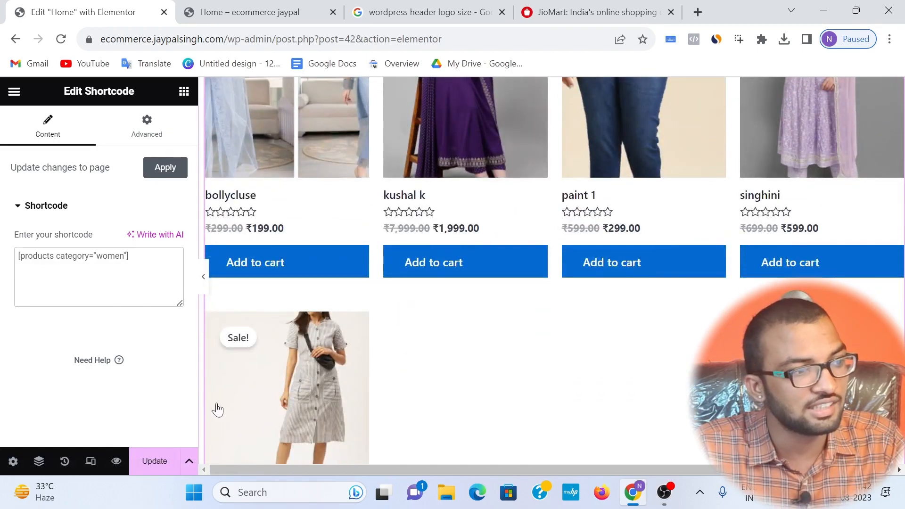
click(165, 462)
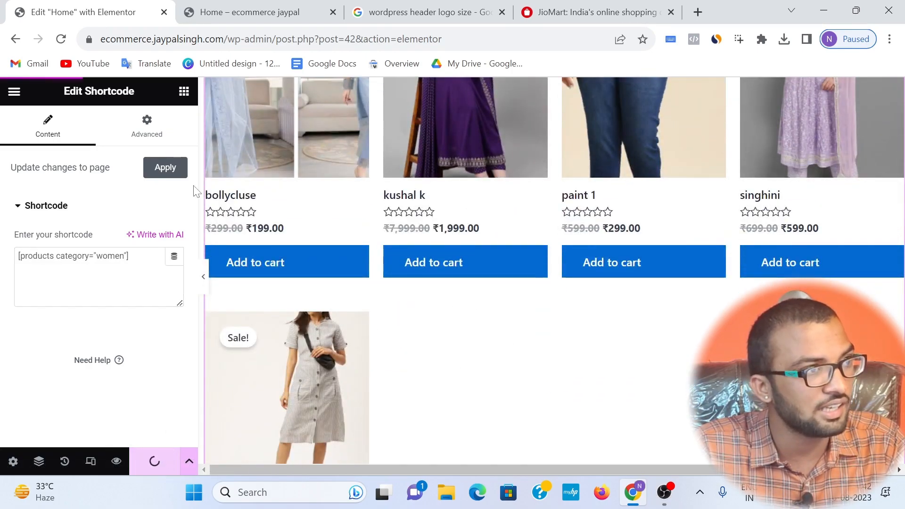
Step: Check the women's product grid in the Home page preview
click(206, 6)
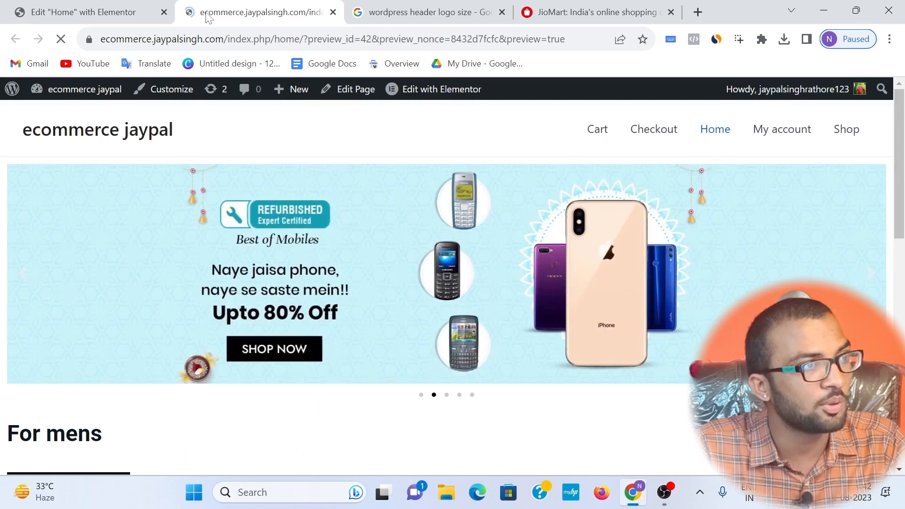
scroll(254, 198, down, 10)
scroll(254, 198, down, 10)
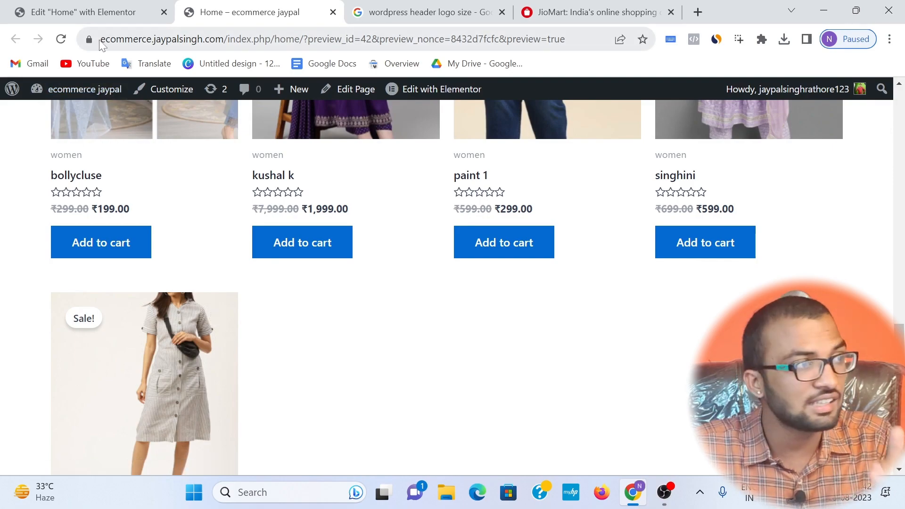
Step: Add columns="5" to the women's products shortcode and save the Home page
click(85, 11)
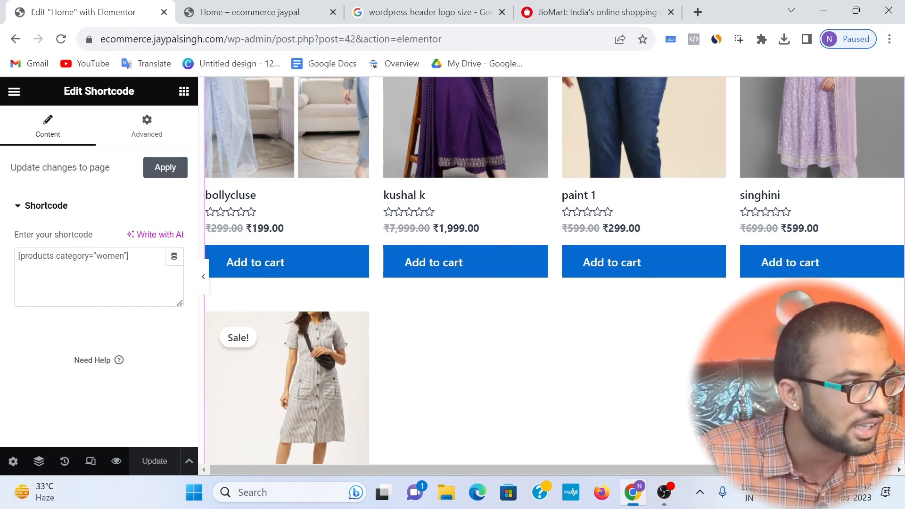
click(124, 256)
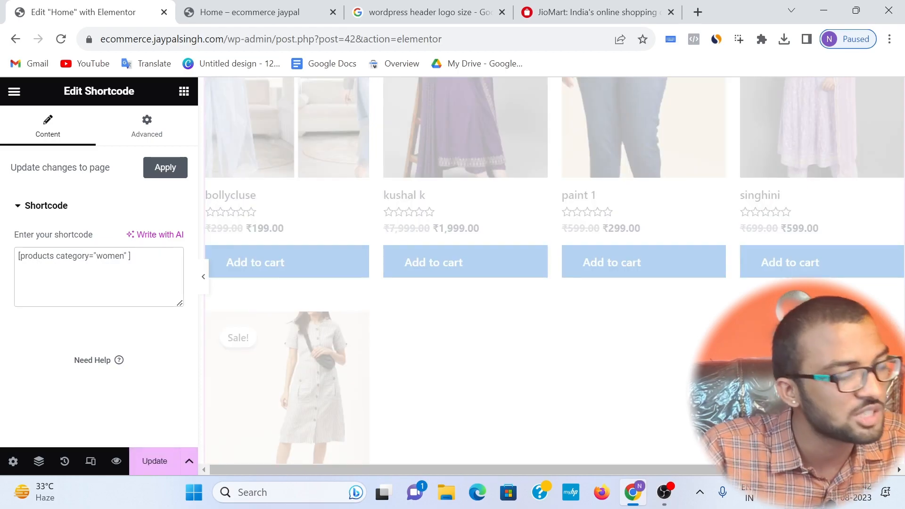
text(columns)
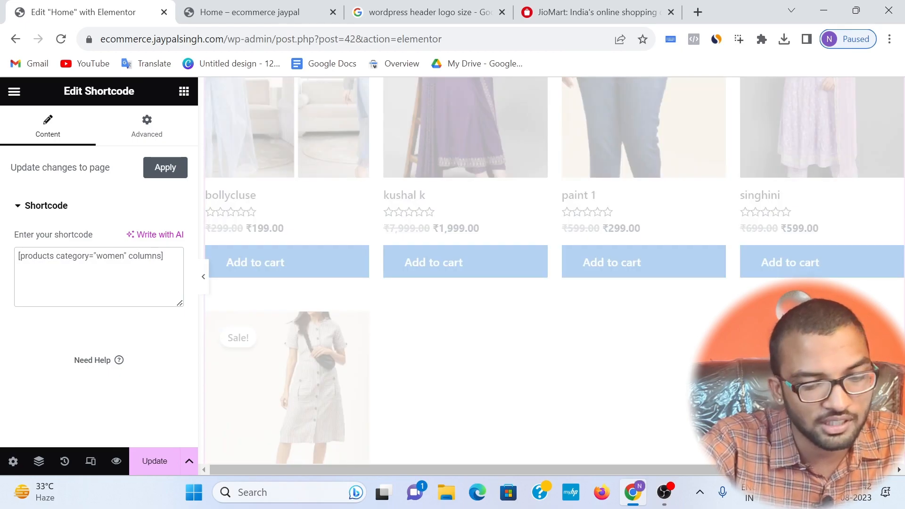
text(=")
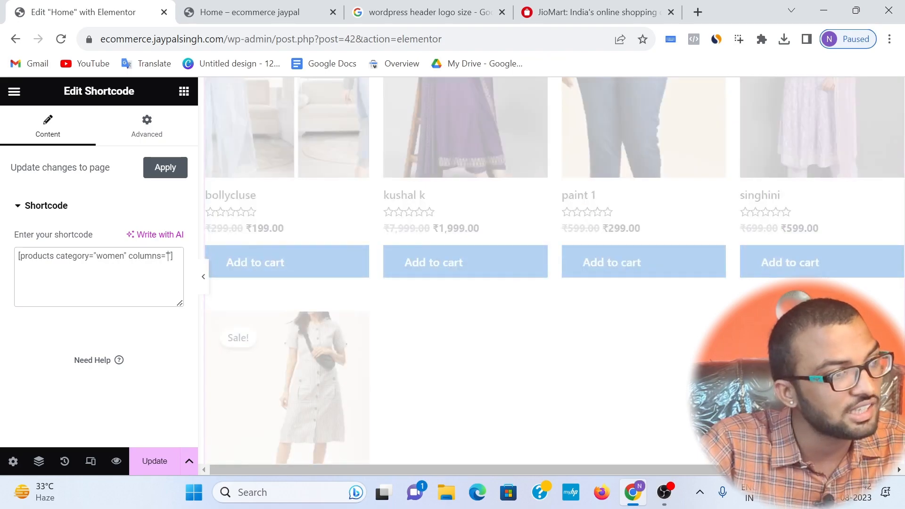
text(5)
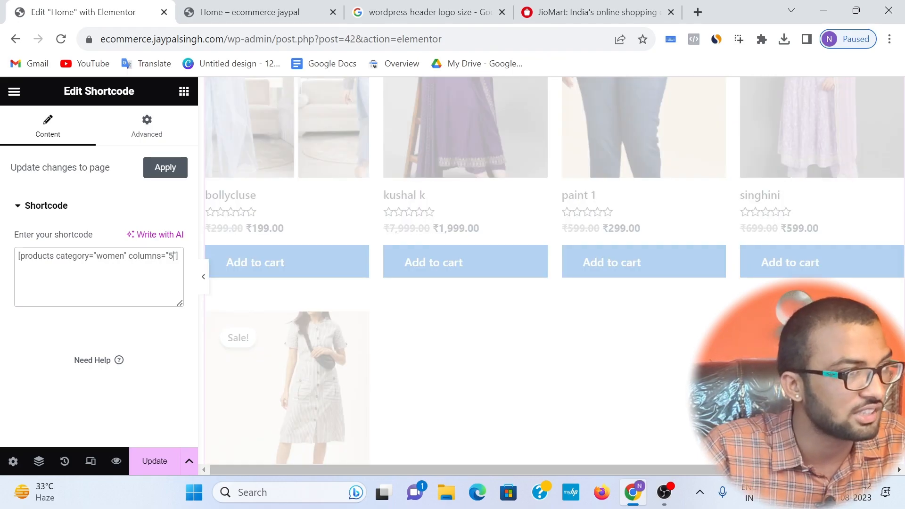
scroll(532, 236, up, 3)
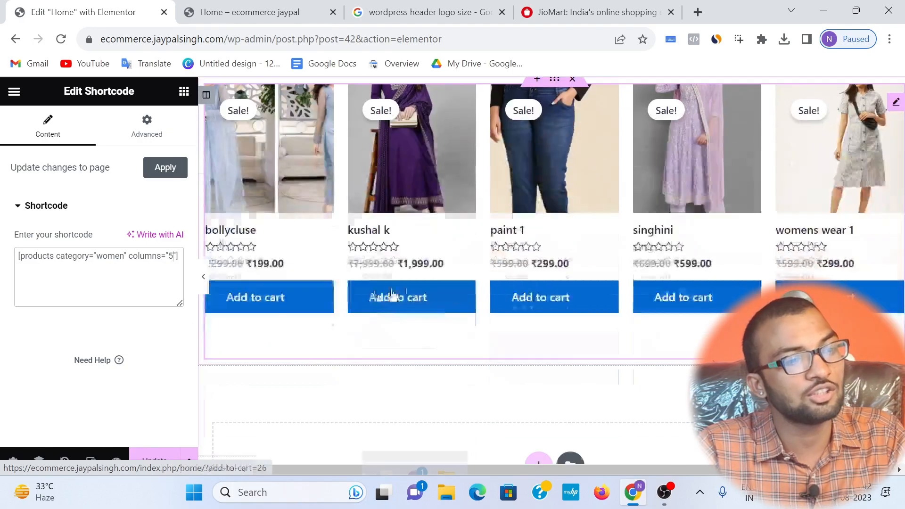
scroll(518, 297, down, 3)
click(152, 460)
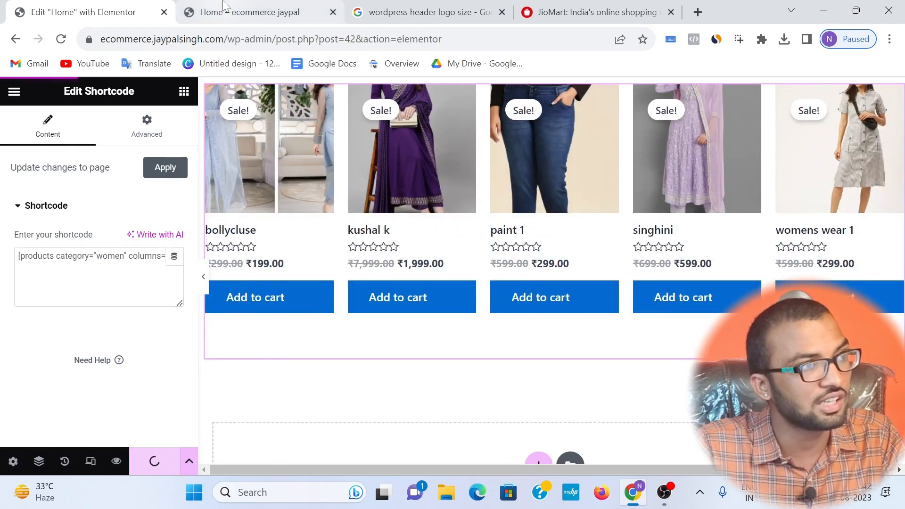
Step: Compare the layouts of the men's and women's product grids in the Home page preview
click(226, 11)
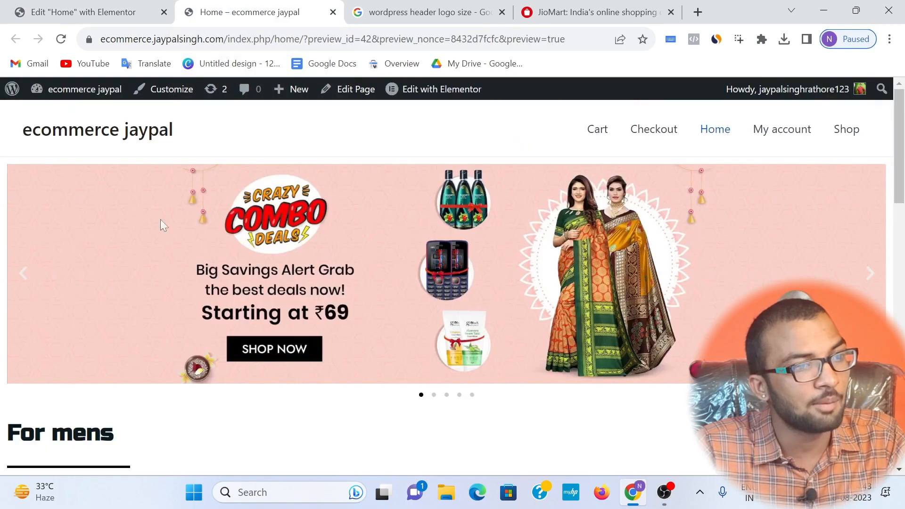
scroll(499, 262, down, 10)
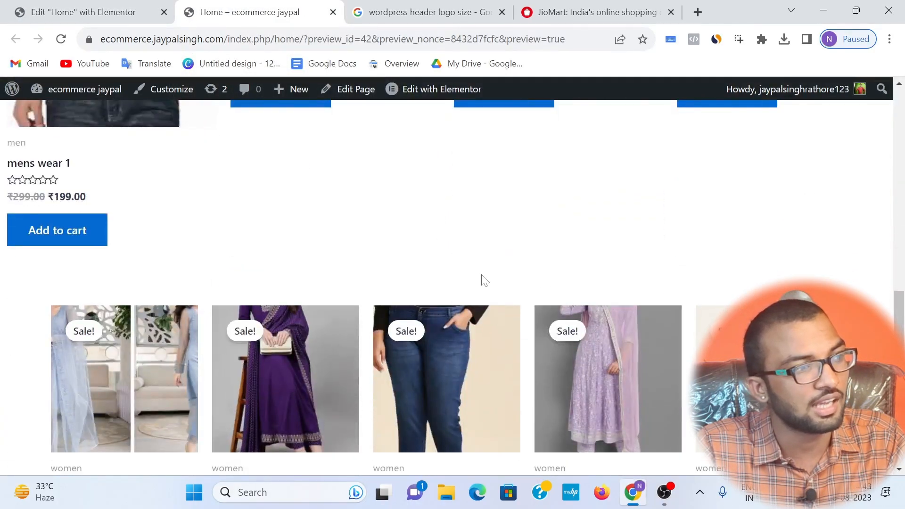
scroll(121, 184, up, 8)
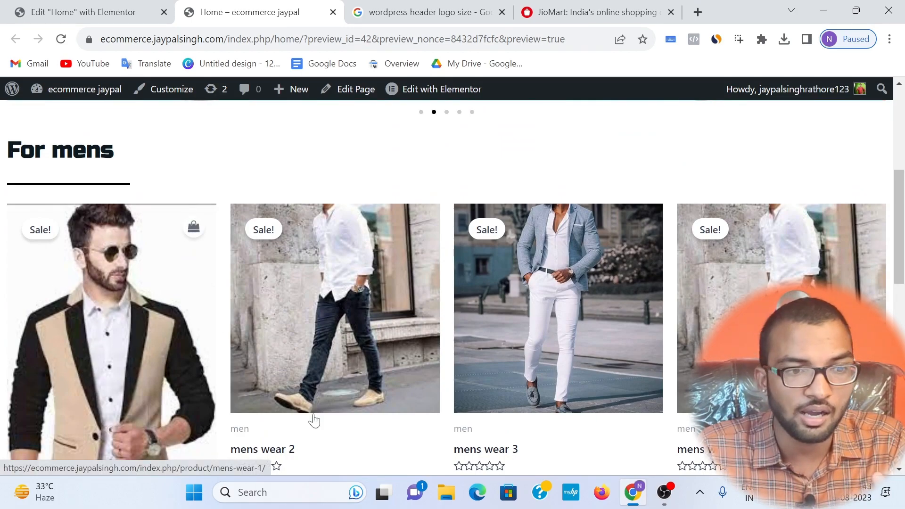
click(665, 493)
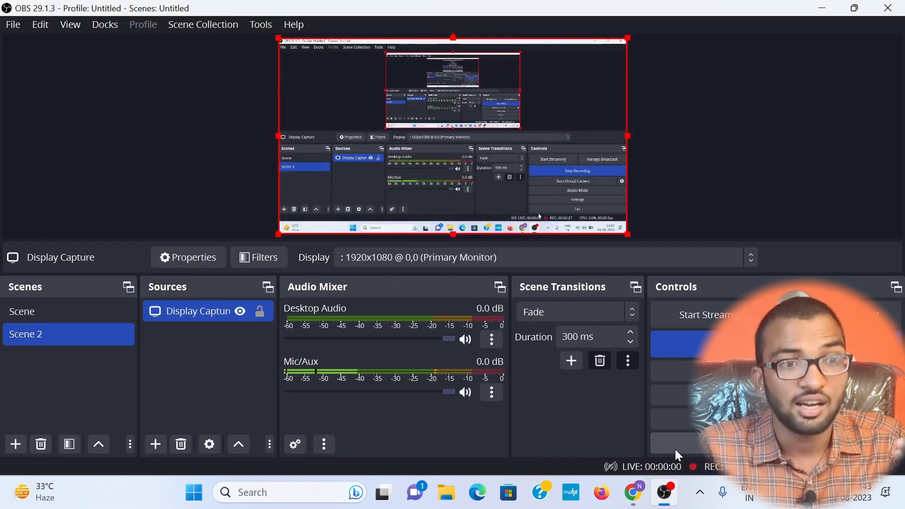
click(831, 7)
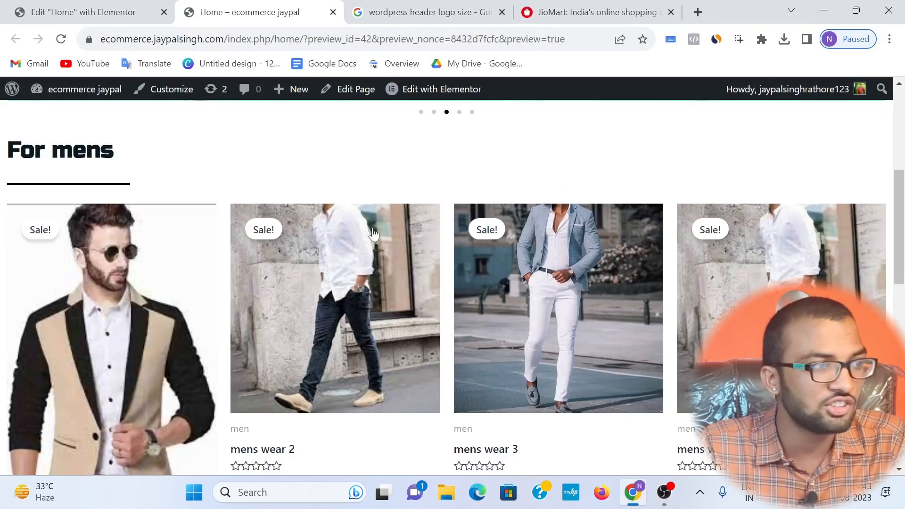
scroll(155, 253, down, 3)
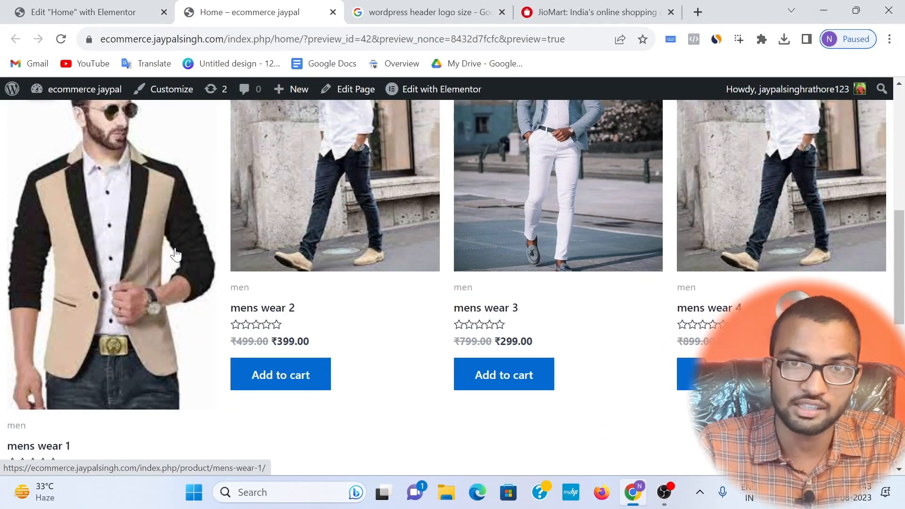
scroll(175, 254, down, 10)
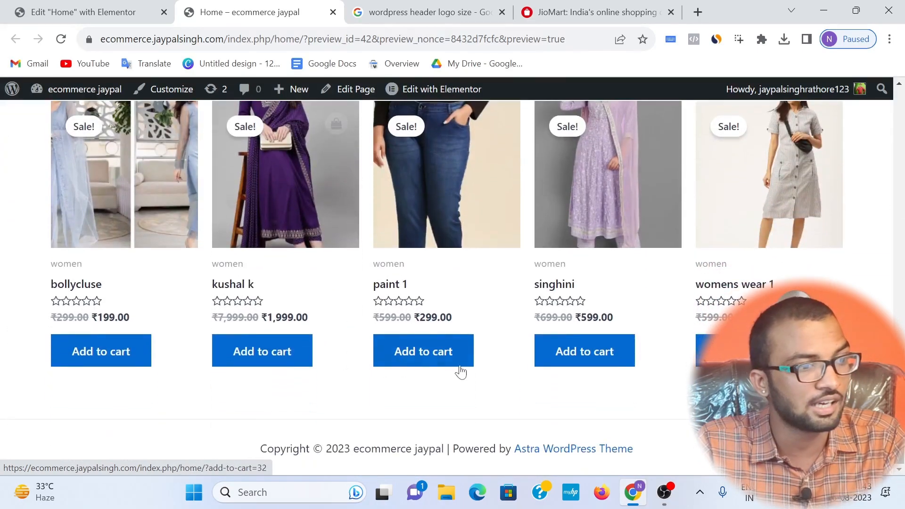
scroll(243, 256, up, 5)
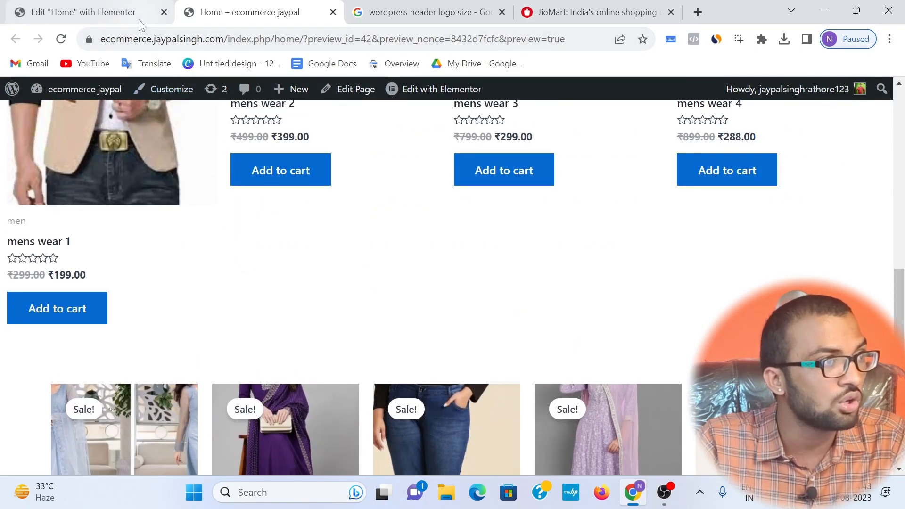
Step: Duplicate the "For mens" heading in the Elementor editor and move the copy directly above the women's product grid
click(139, 19)
scroll(341, 245, down, 5)
scroll(385, 238, up, 6)
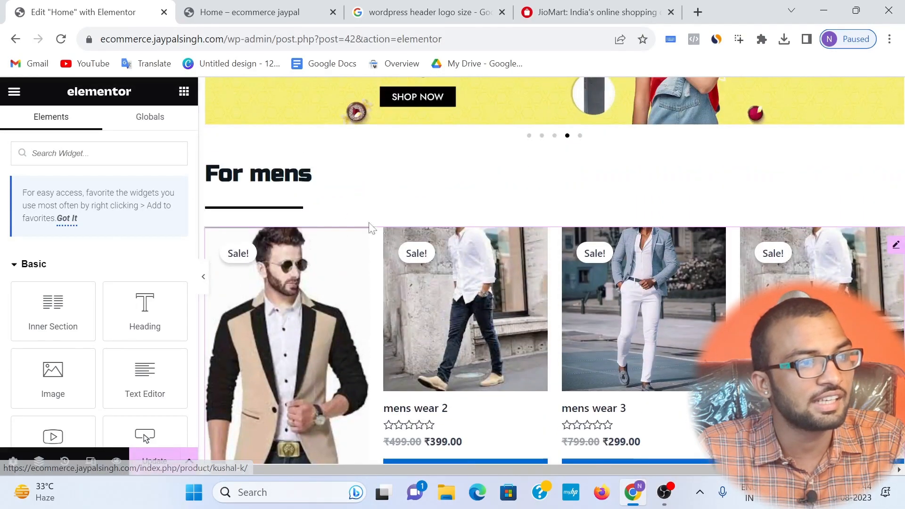
right_click(292, 173)
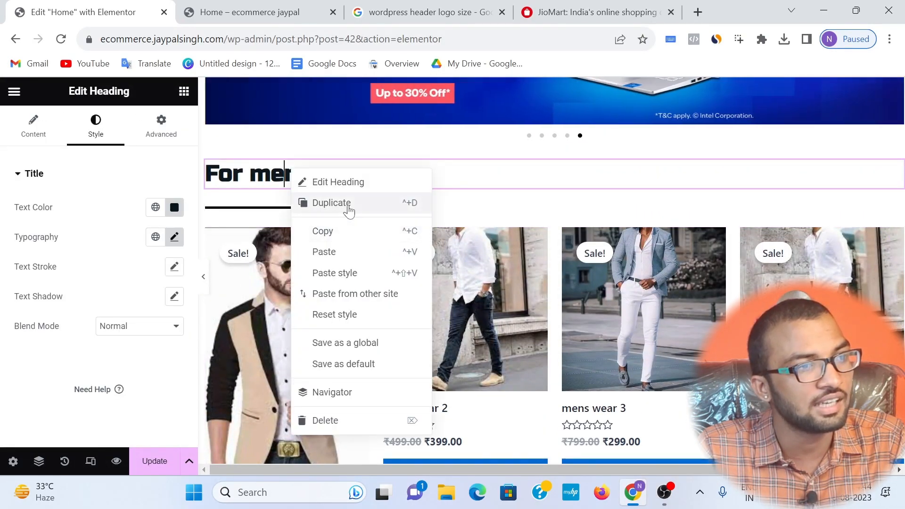
click(349, 210)
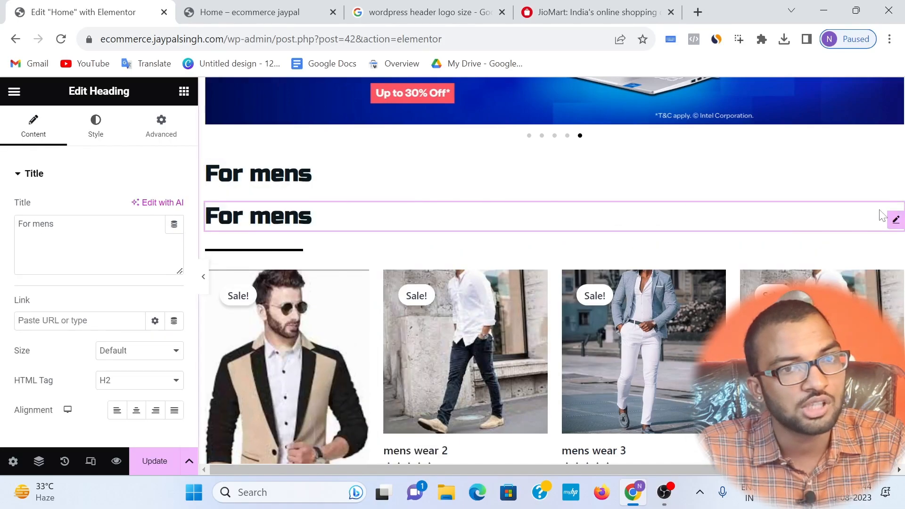
scroll(886, 208, down, 2)
drag(896, 154, 281, 406)
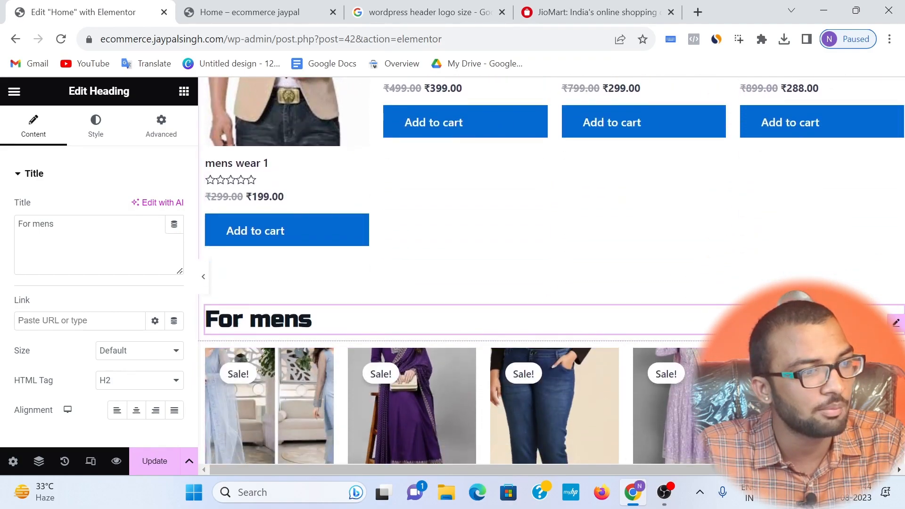
Step: Change the text of the heading above the women's product grid to "For womens"
click(267, 325)
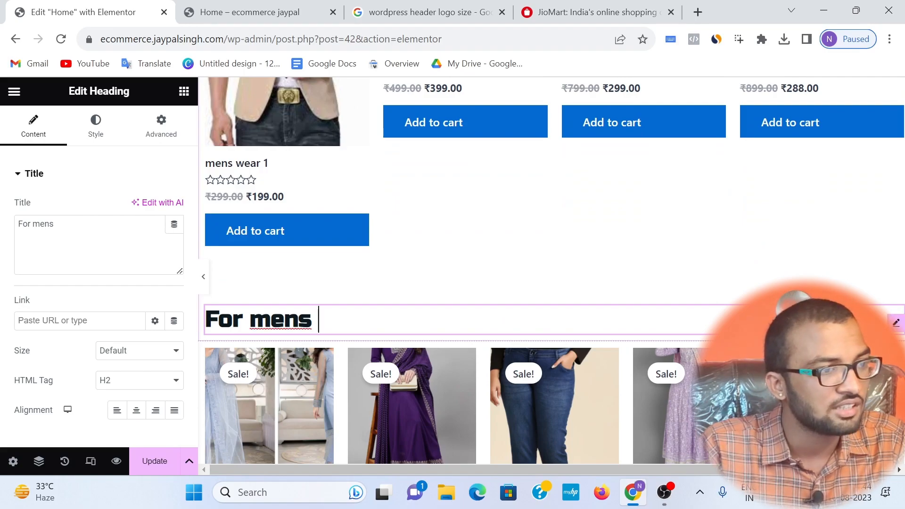
text(wo)
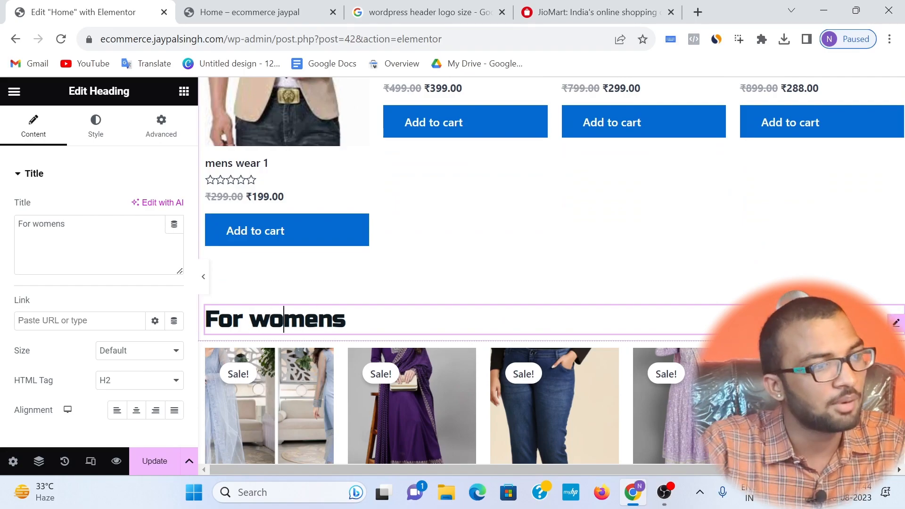
scroll(478, 281, down, 6)
scroll(502, 168, up, 7)
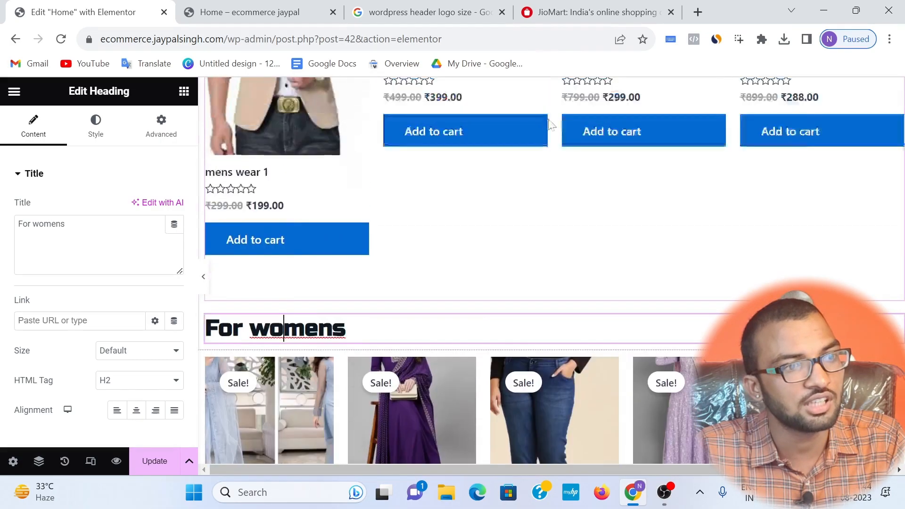
scroll(536, 268, down, 5)
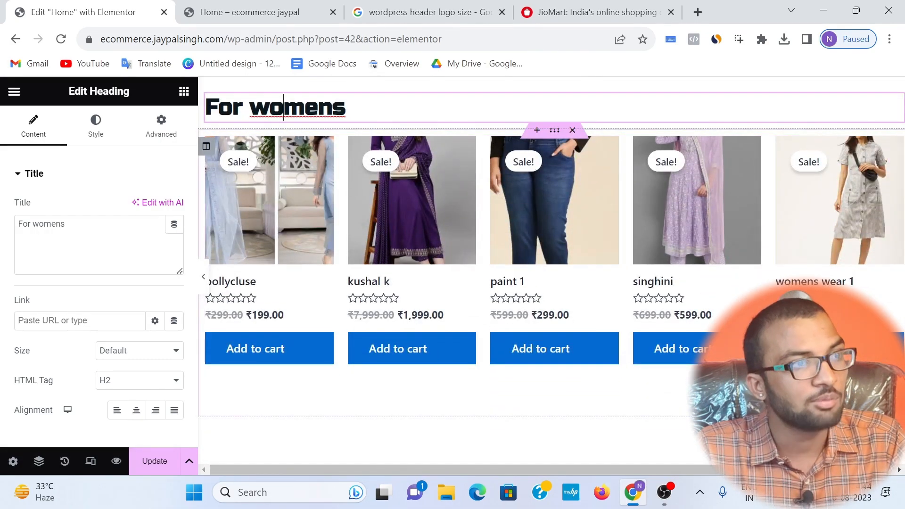
Step: Duplicate the divider under the "For mens" heading and move the copy below the "For womens" heading
scroll(349, 145, up, 10)
click(261, 208)
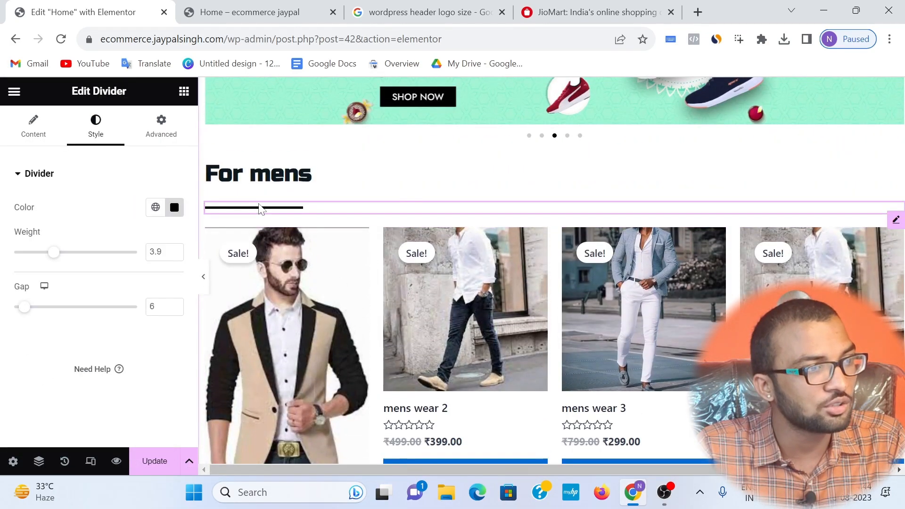
right_click(262, 208)
click(289, 244)
scroll(554, 234, down, 2)
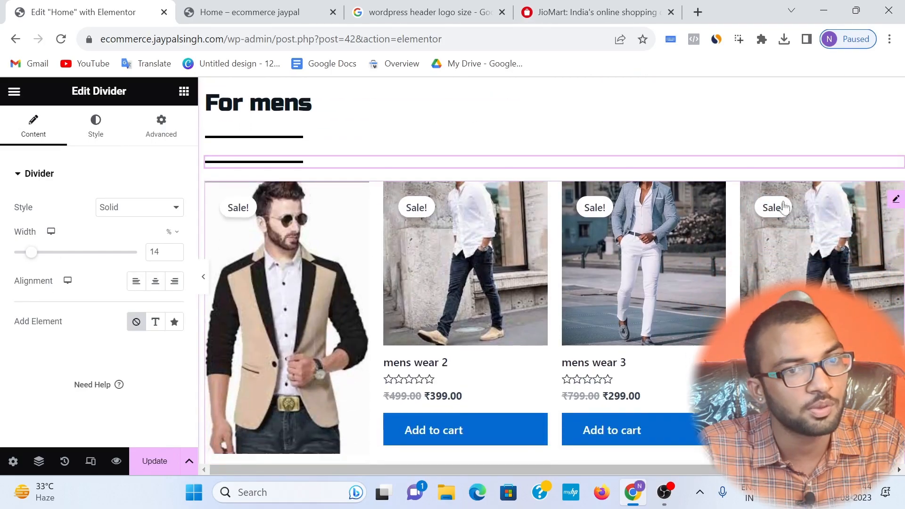
drag(897, 173, 485, 374)
scroll(499, 358, down, 2)
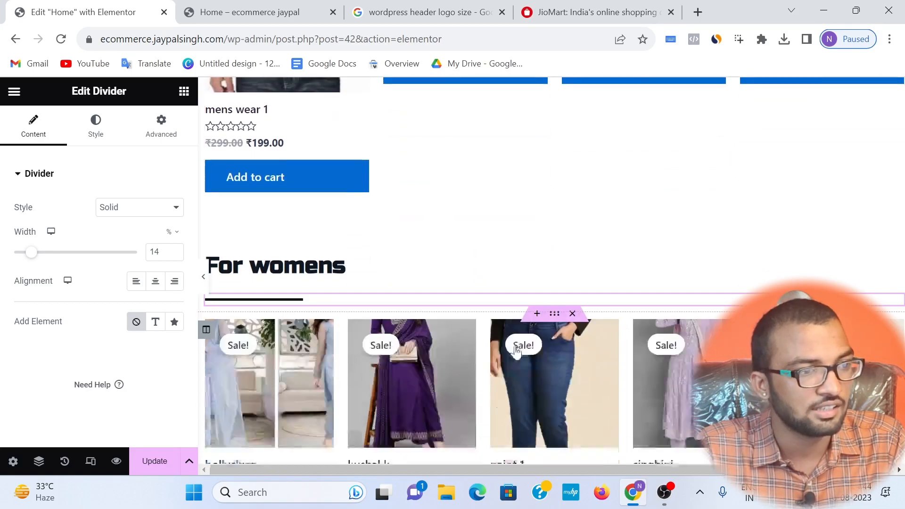
scroll(456, 300, down, 3)
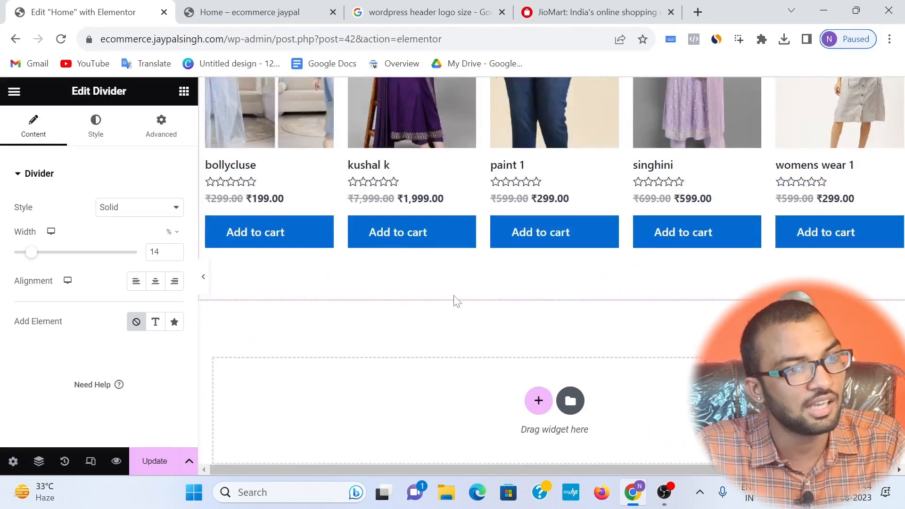
scroll(400, 192, up, 8)
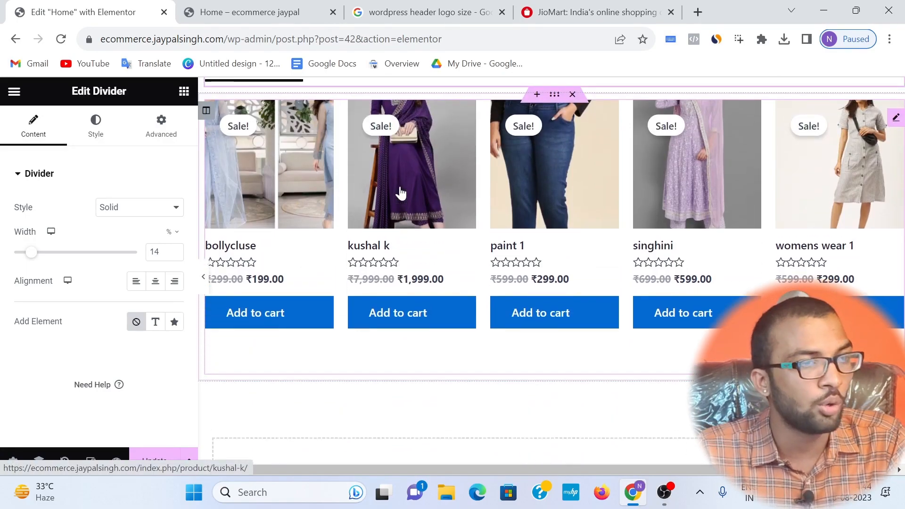
scroll(400, 192, up, 4)
scroll(400, 208, down, 6)
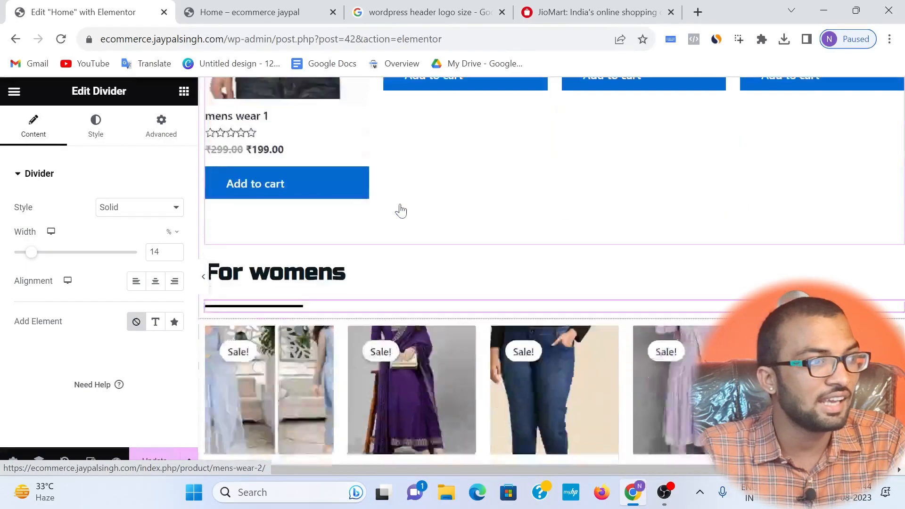
Step: Switch to the JioMart site and examine its home page's product rows, brand offers and coupon banners for reference
click(629, 3)
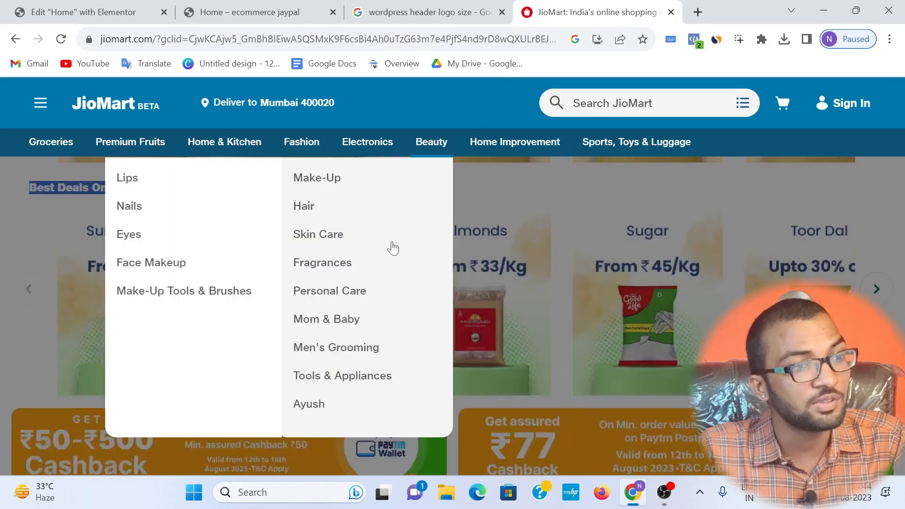
scroll(904, 242, down, 10)
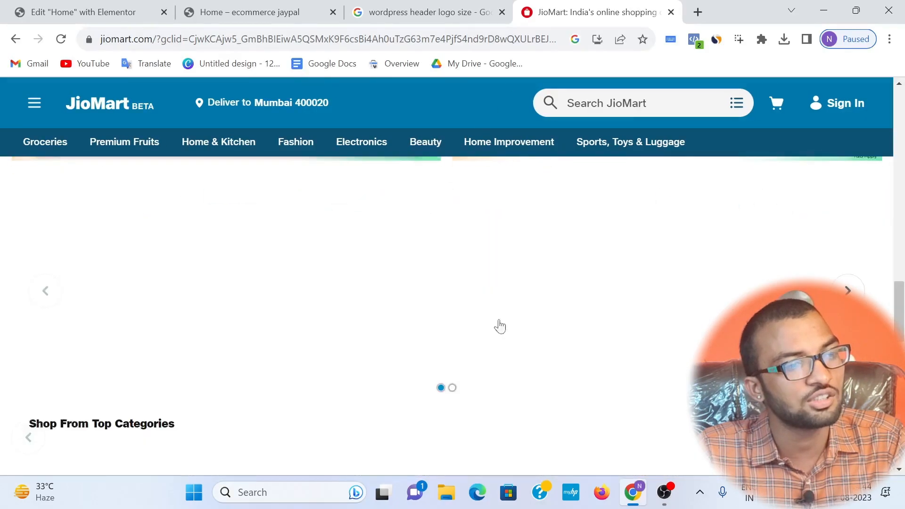
scroll(447, 314, down, 10)
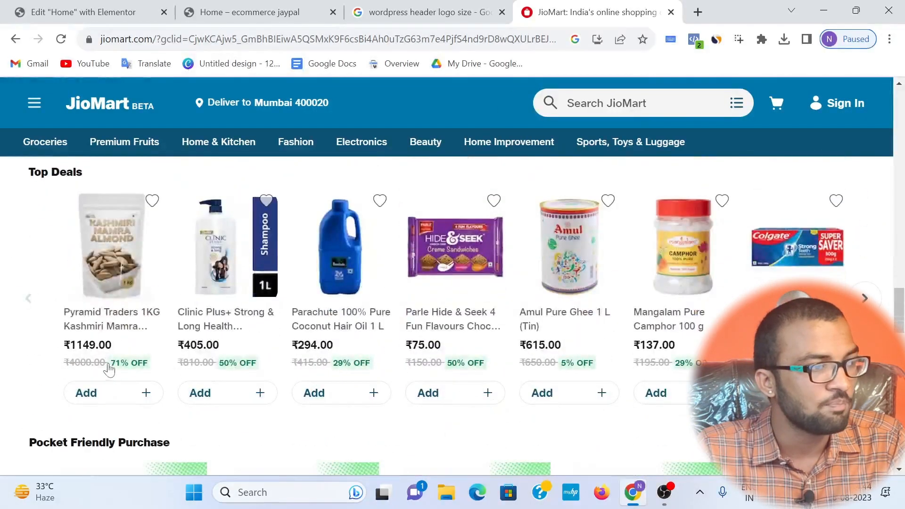
scroll(546, 238, up, 2)
scroll(547, 238, up, 5)
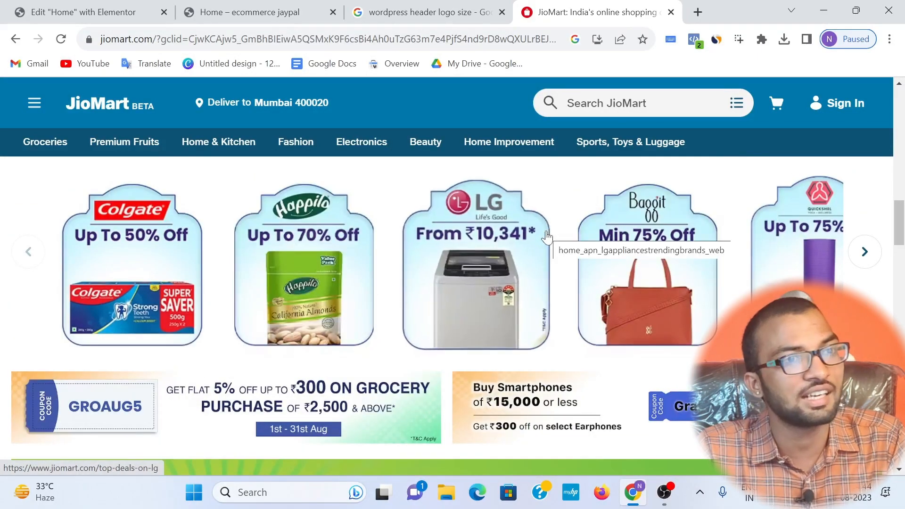
Step: Return from JioMart to the Elementor editor and exit it to the Home page's WordPress edit screen, deciding the exit destination later
mouse_move(636, 141)
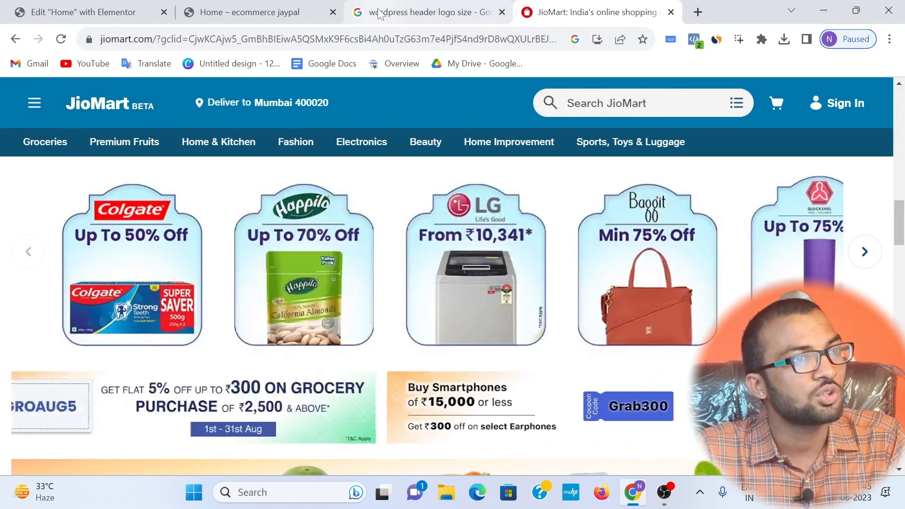
click(379, 14)
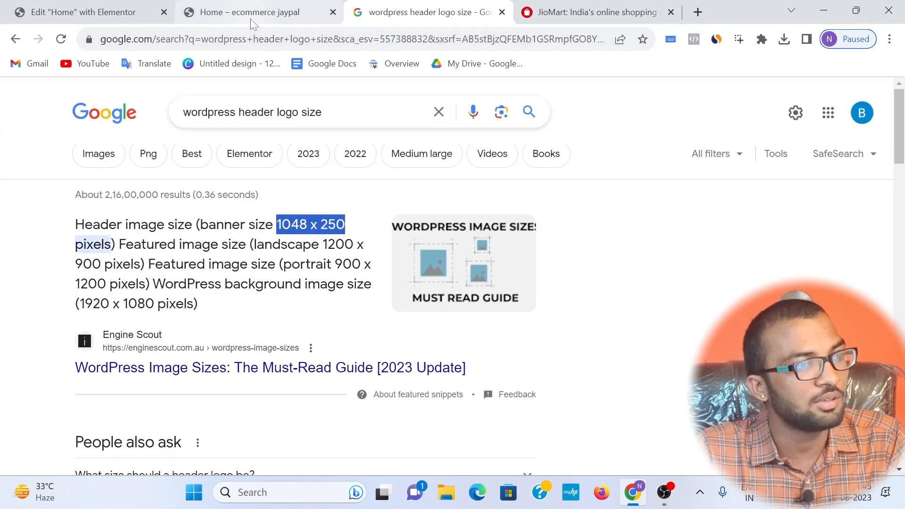
click(251, 18)
click(128, 16)
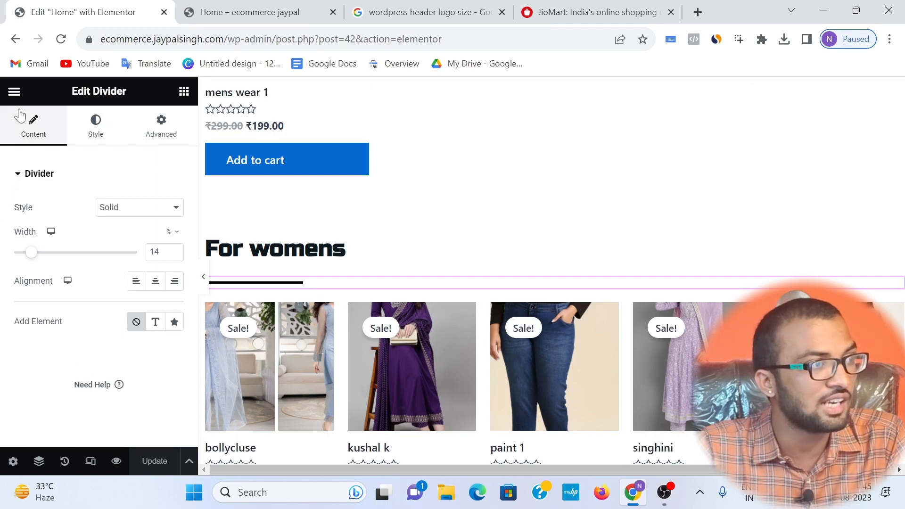
click(15, 94)
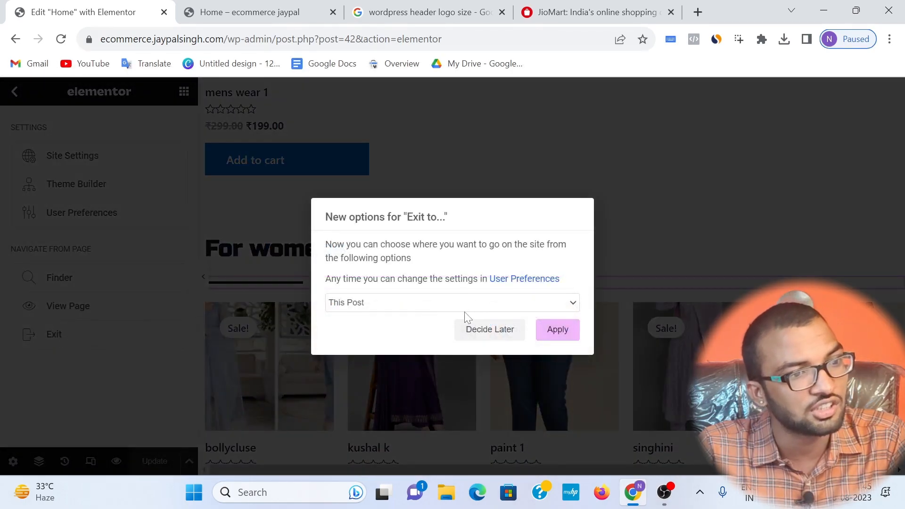
click(492, 329)
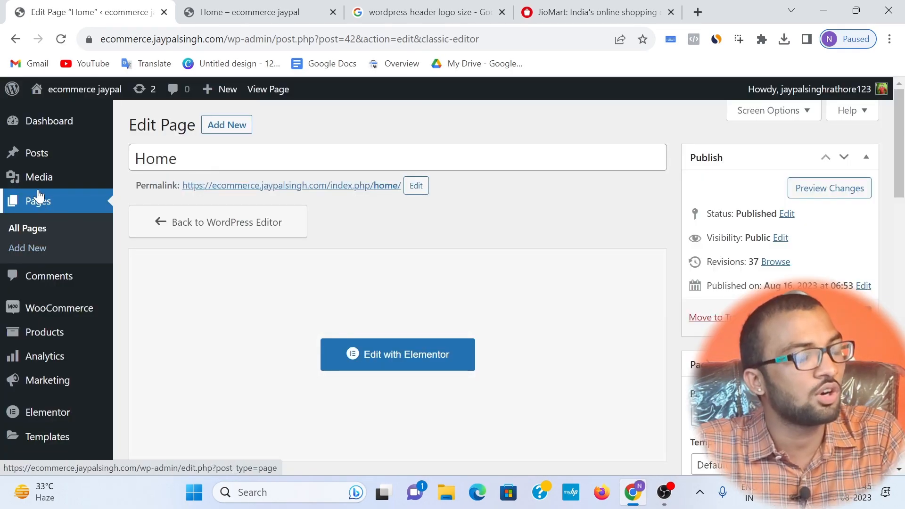
Step: Open Elementor's Theme Builder from the WordPress dashboard and create a new Header template
scroll(10, 216, down, 1)
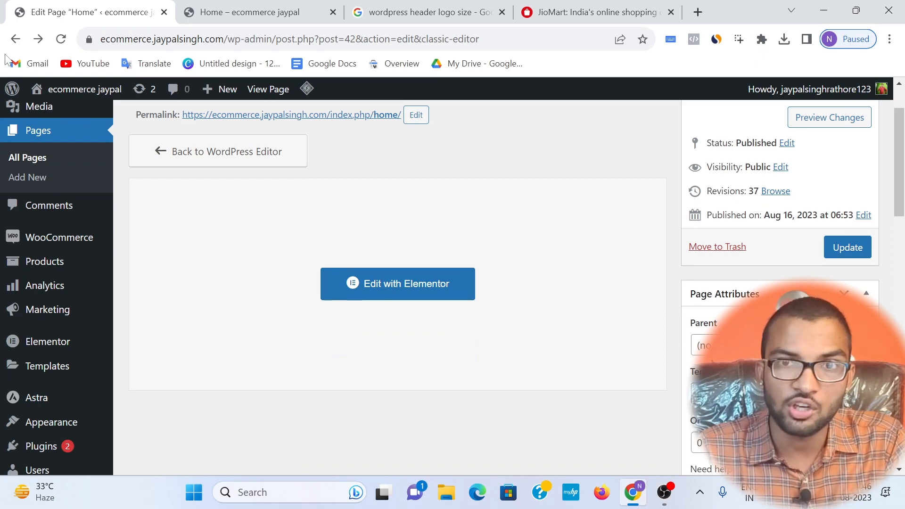
mouse_move(4, 94)
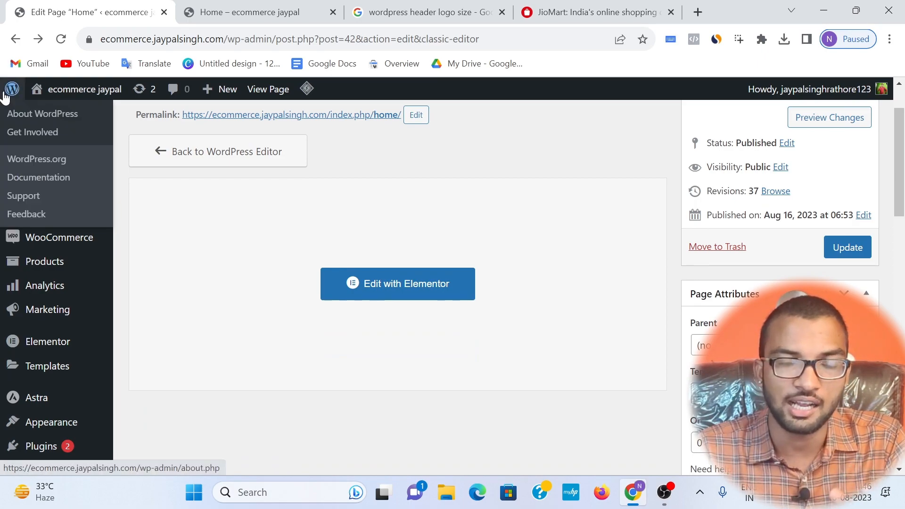
scroll(57, 330, down, 1)
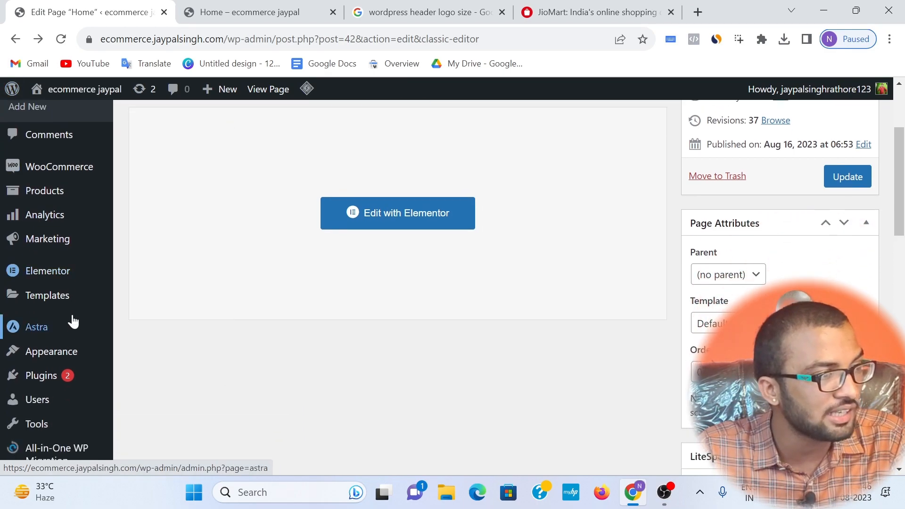
mouse_move(48, 301)
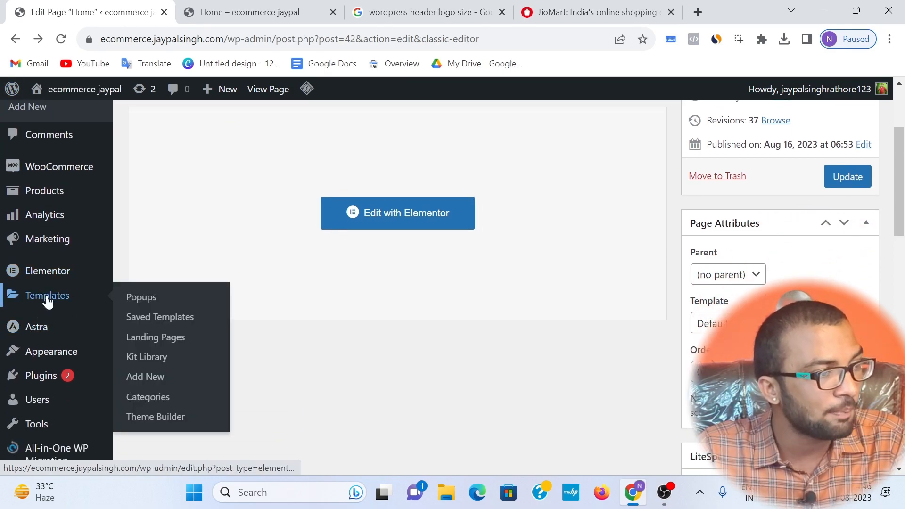
click(164, 416)
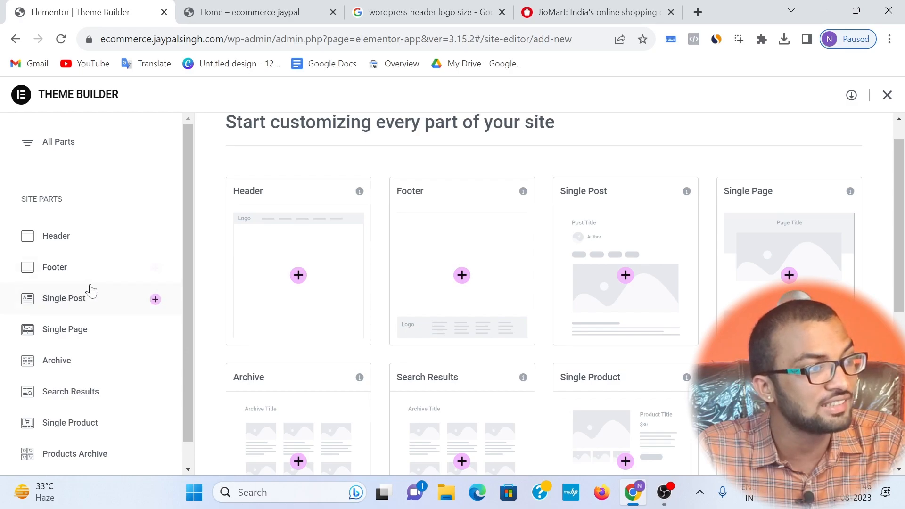
click(142, 241)
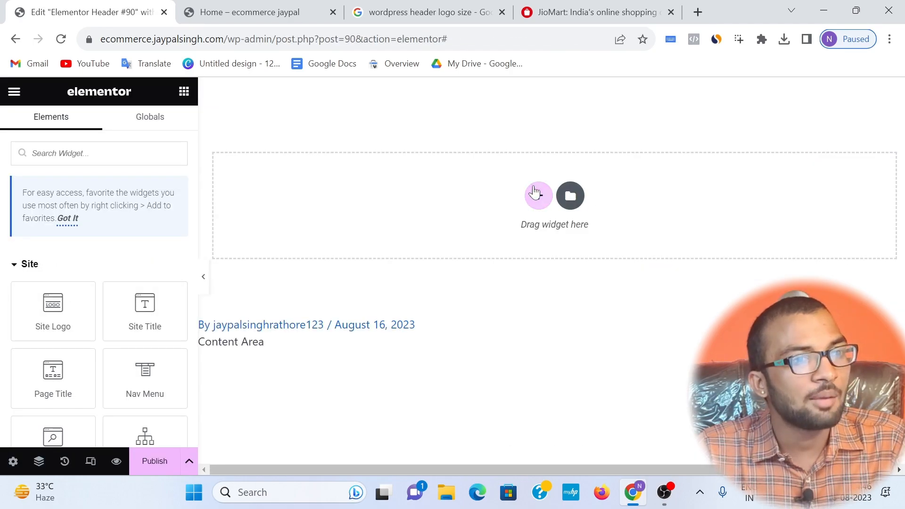
click(537, 194)
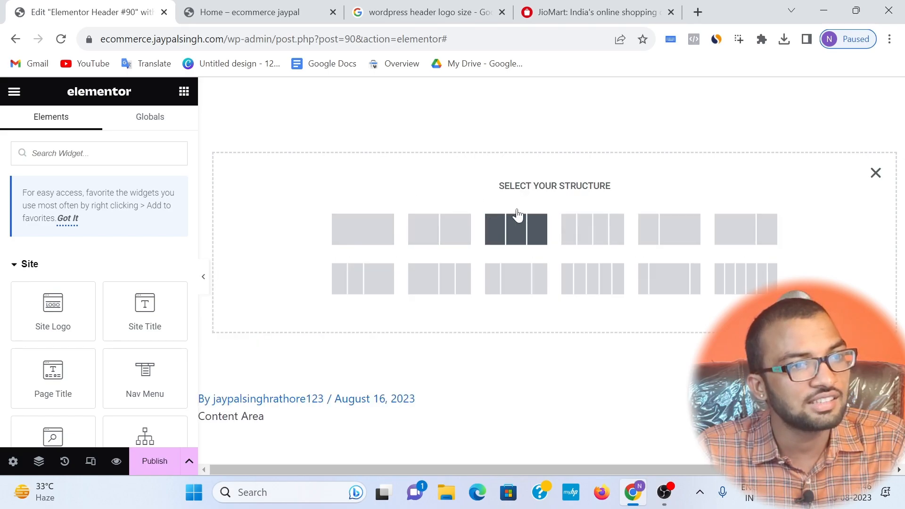
click(502, 216)
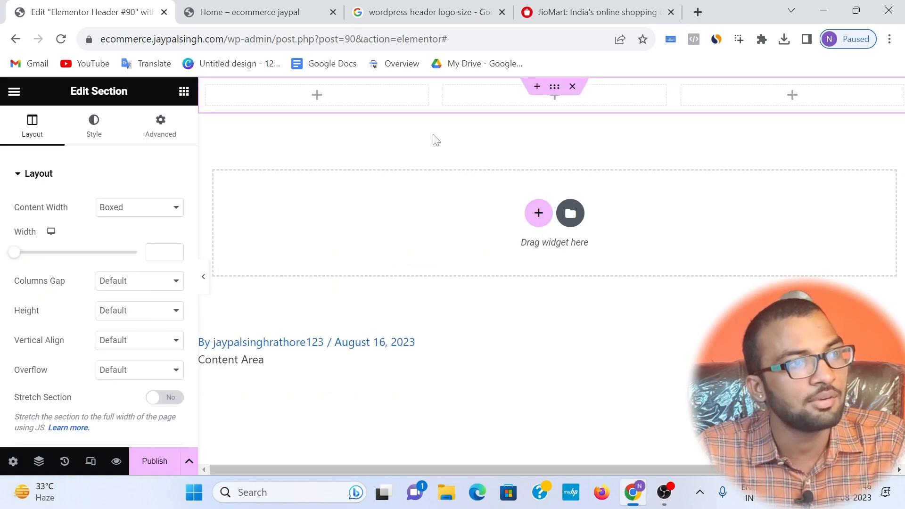
click(414, 99)
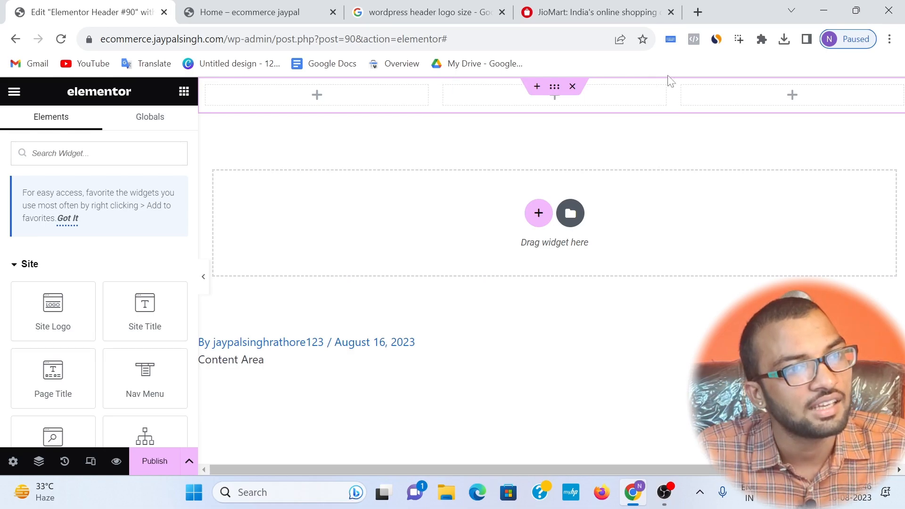
click(570, 88)
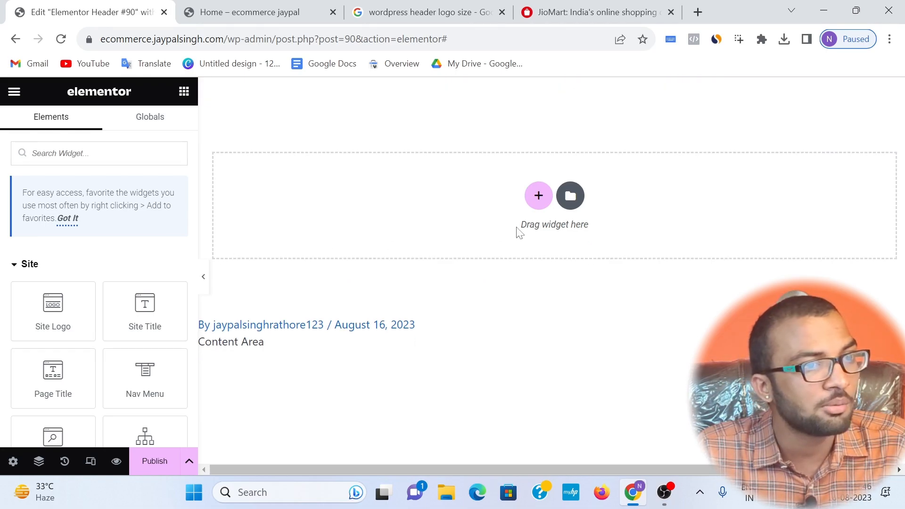
Step: Add a single-column section to the header template and place an Inner Section widget inside it
click(538, 196)
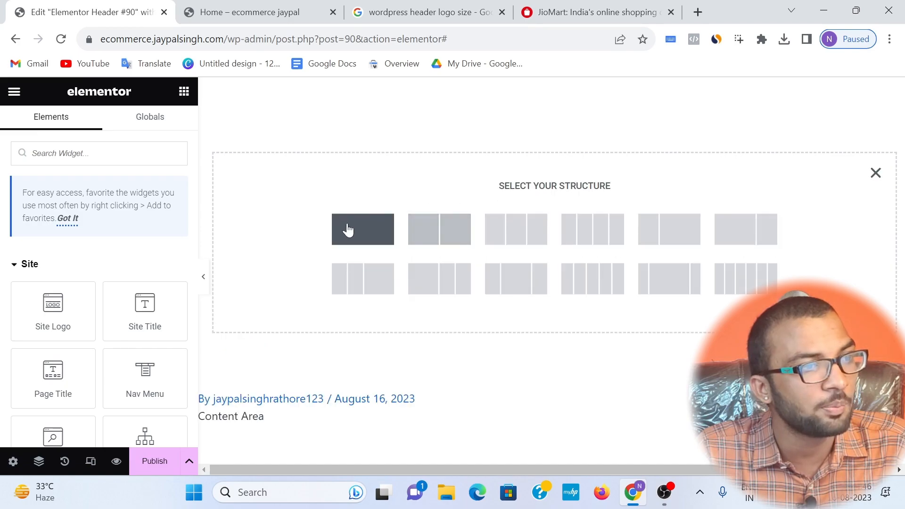
click(382, 229)
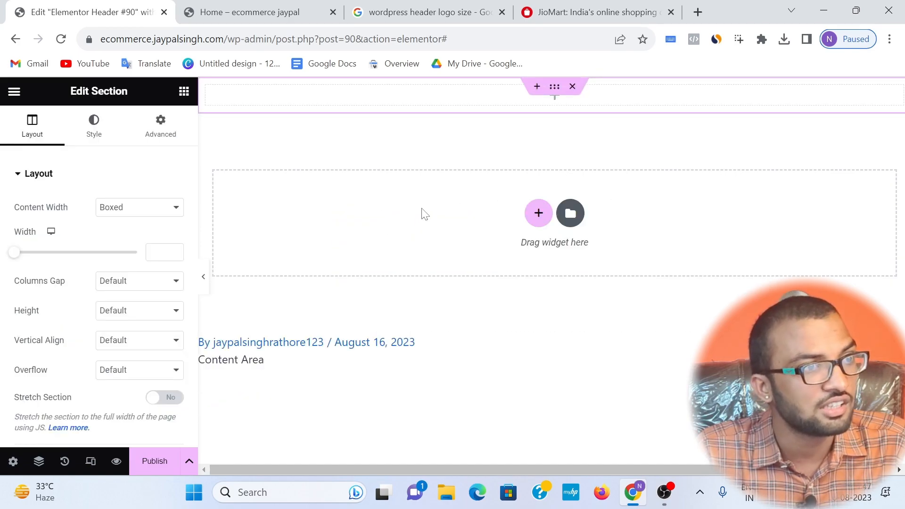
click(184, 92)
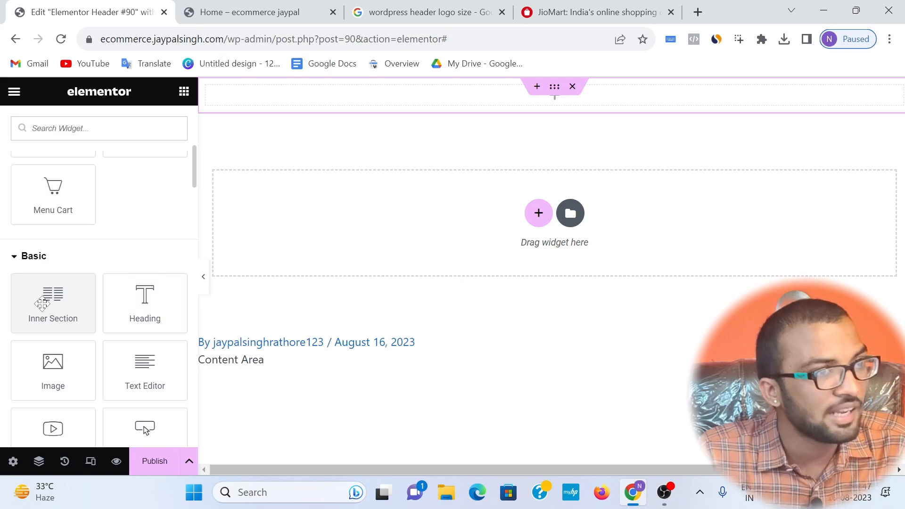
drag(42, 304, 511, 92)
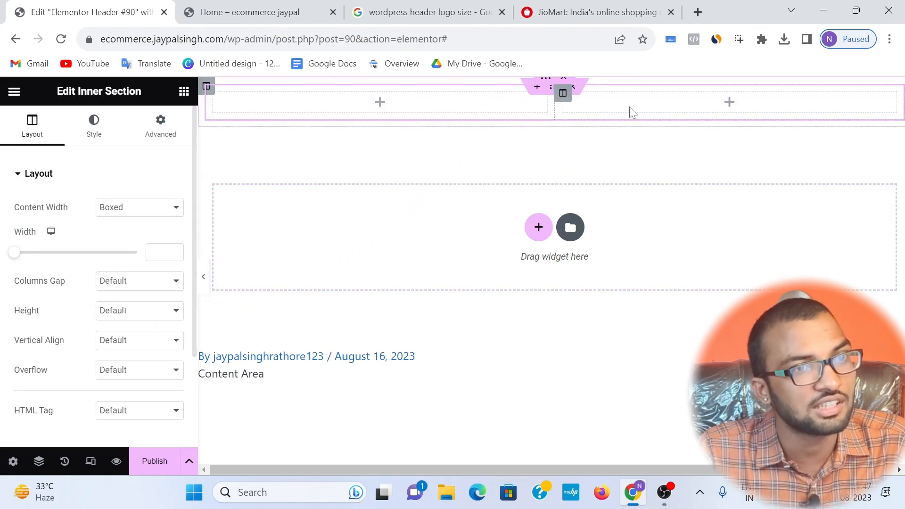
Step: Add a third column to the header's inner section
right_click(385, 109)
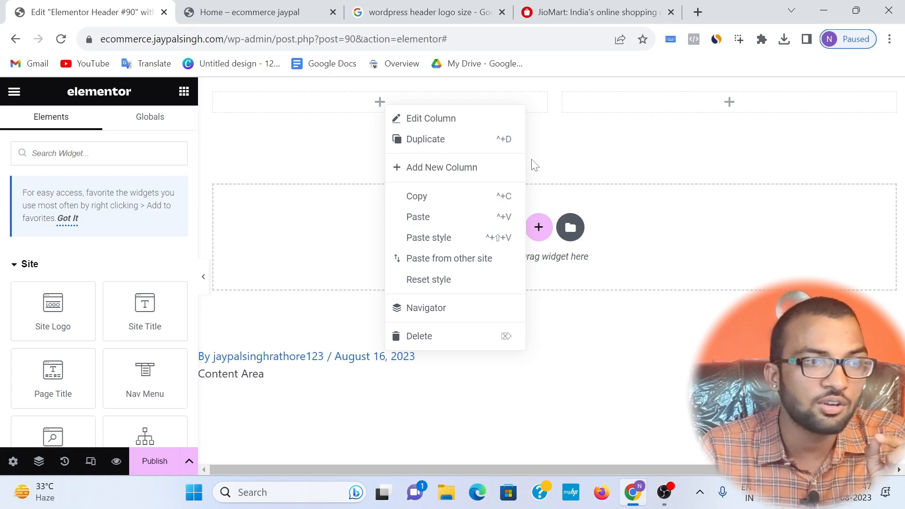
click(437, 176)
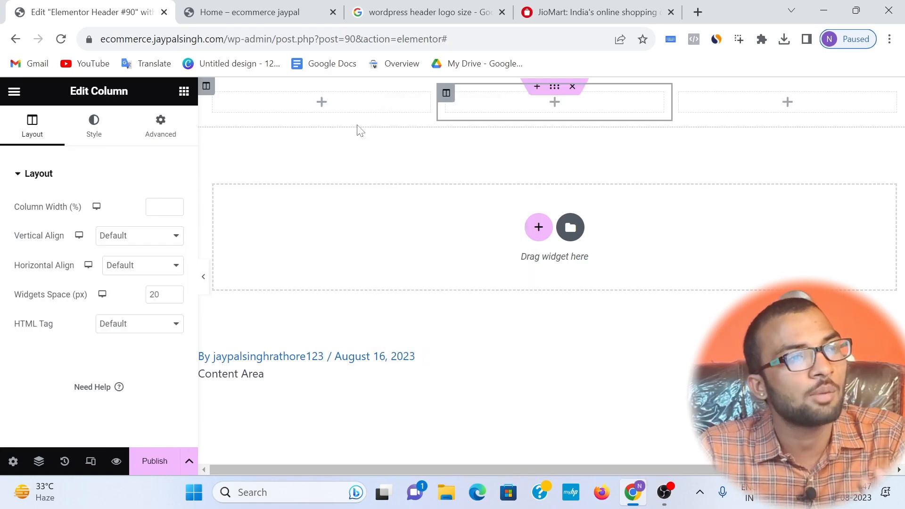
click(349, 115)
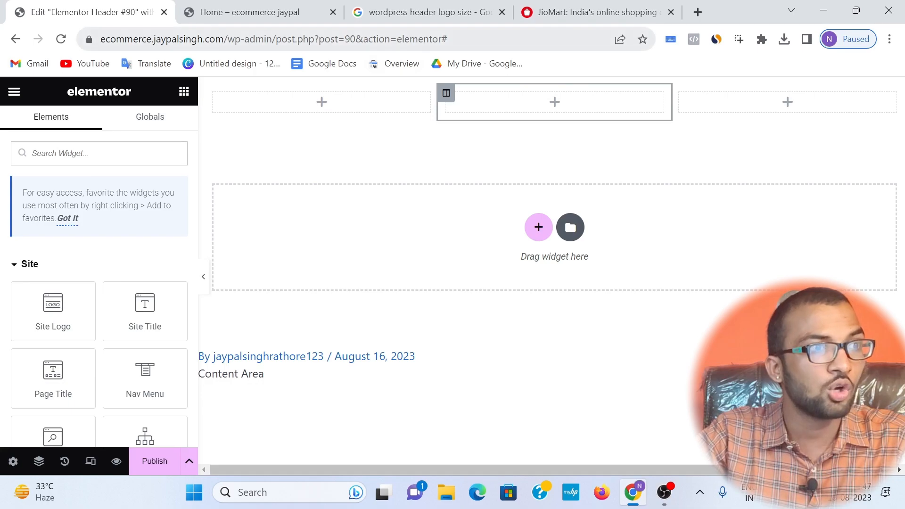
Step: Check the header image size in the Google results for WordPress header logo size, and open canva.com in a new tab
click(443, 15)
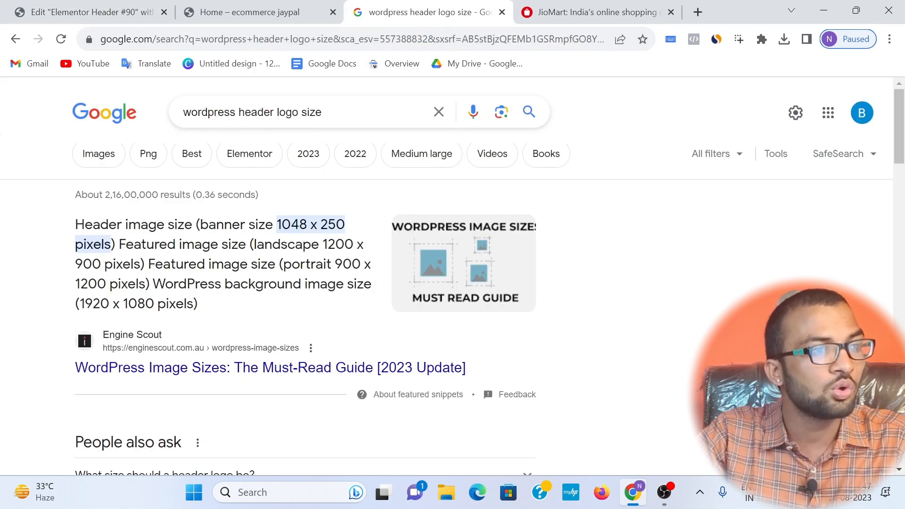
drag(277, 225, 345, 224)
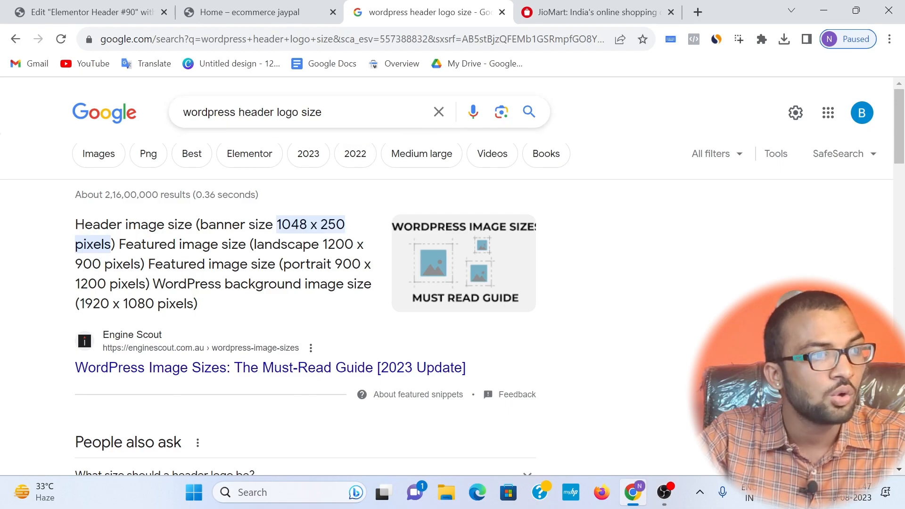
click(670, 11)
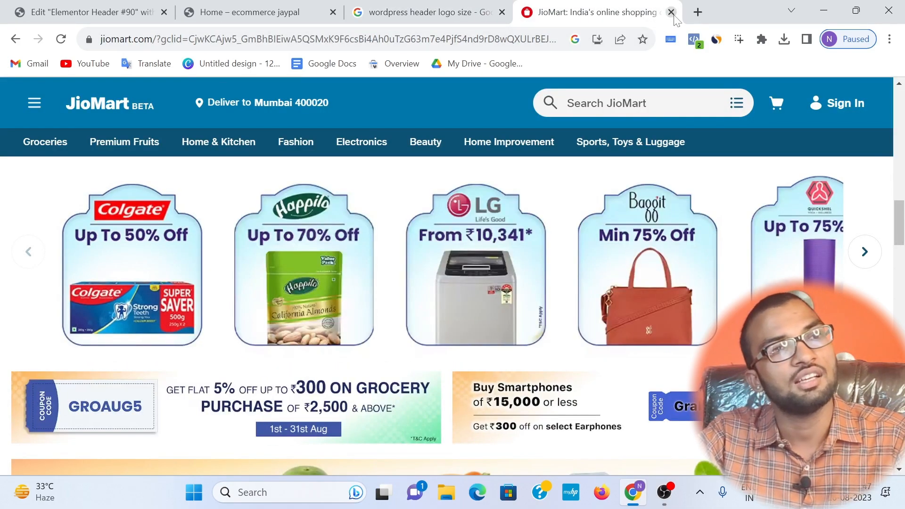
click(697, 12)
text(canva.com)
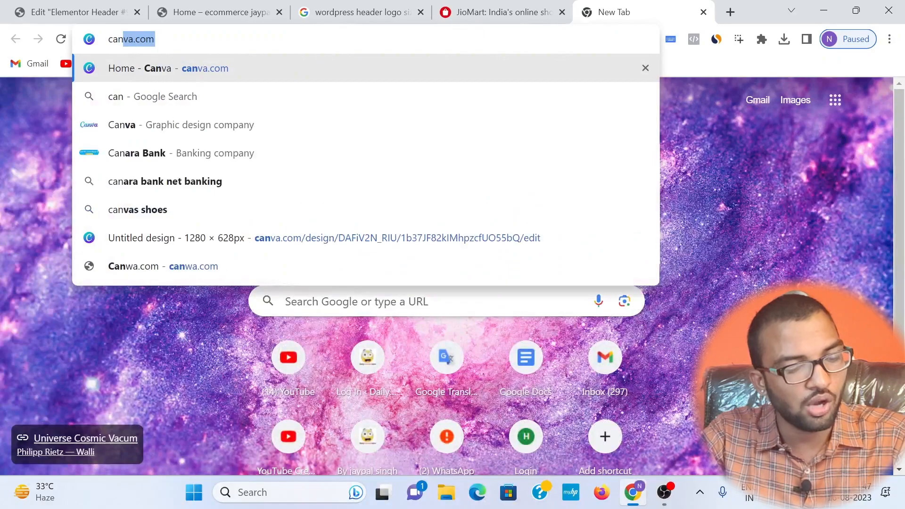
key(Return)
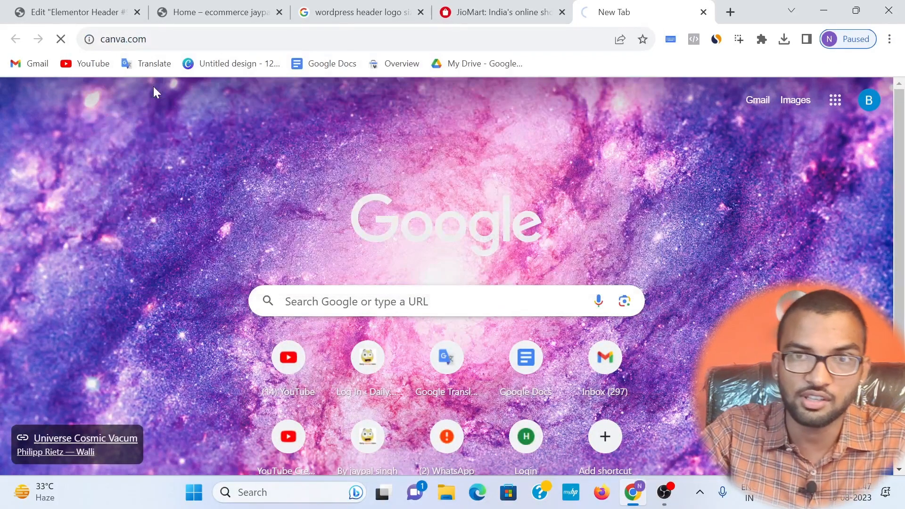
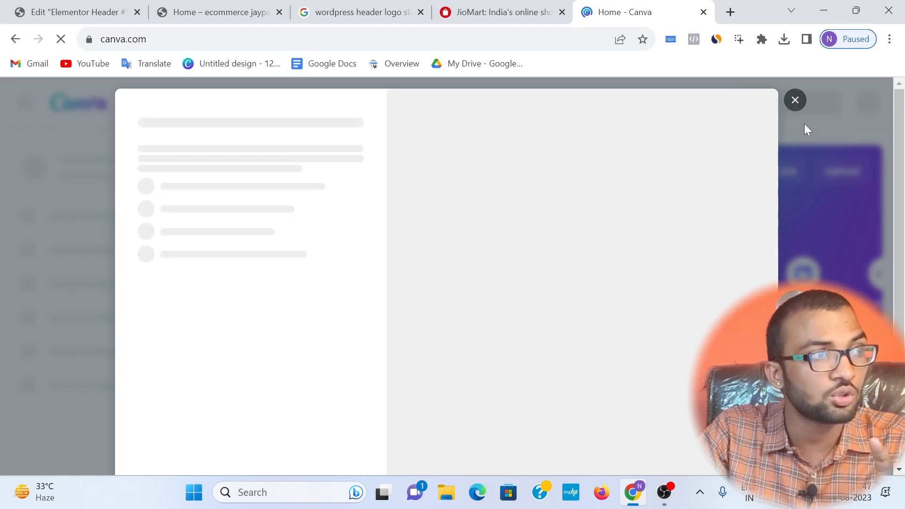
Step: Start a custom-size design in Canva and copy the banner width 1048 from the WordPress header logo size search results
click(794, 101)
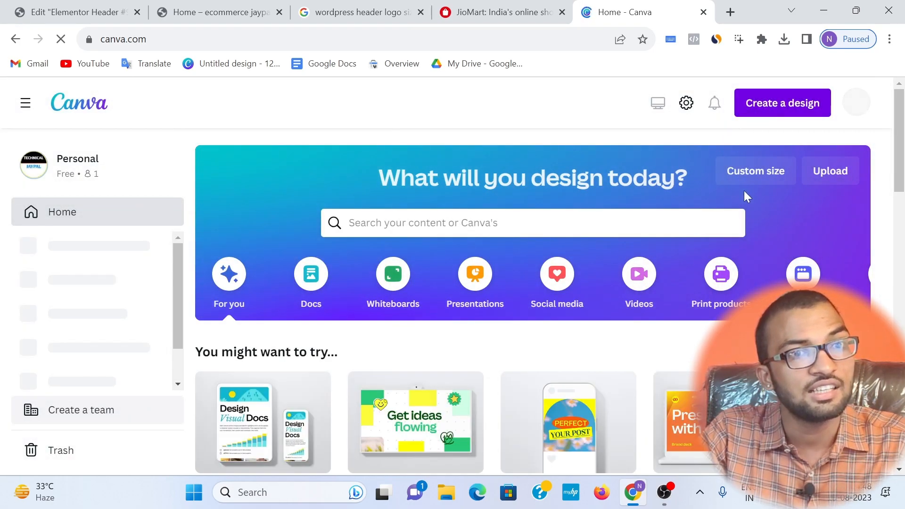
click(754, 170)
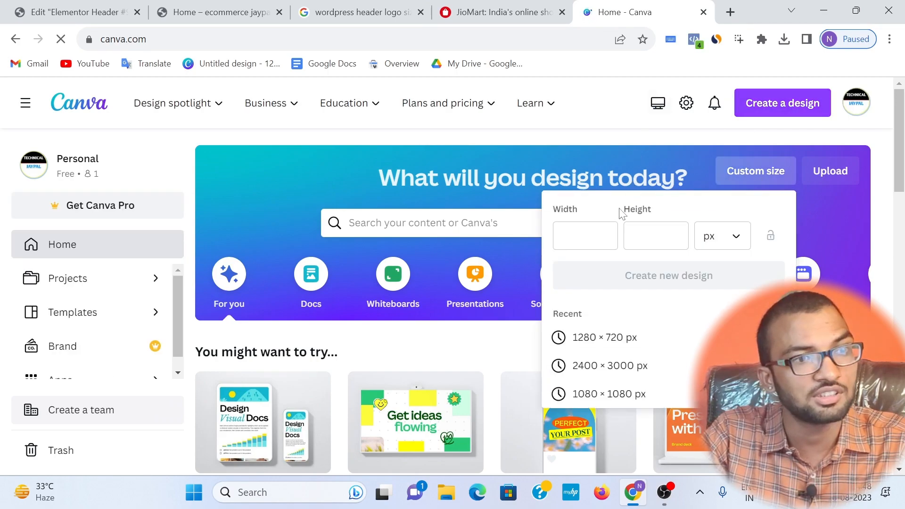
click(477, 16)
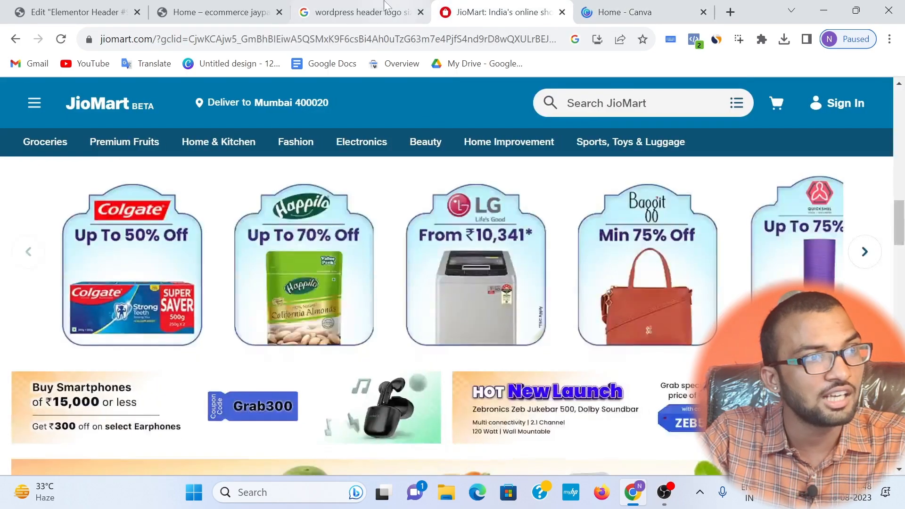
click(371, 13)
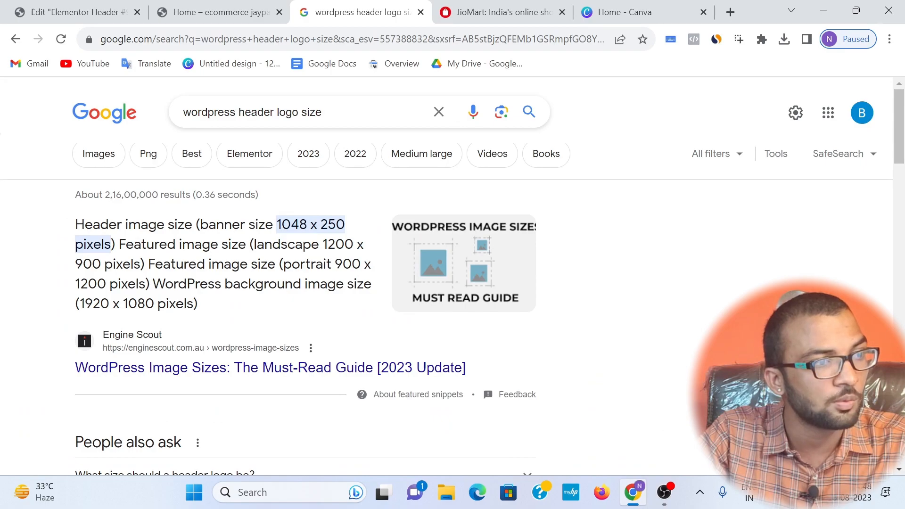
right_click(290, 224)
click(306, 235)
click(624, 12)
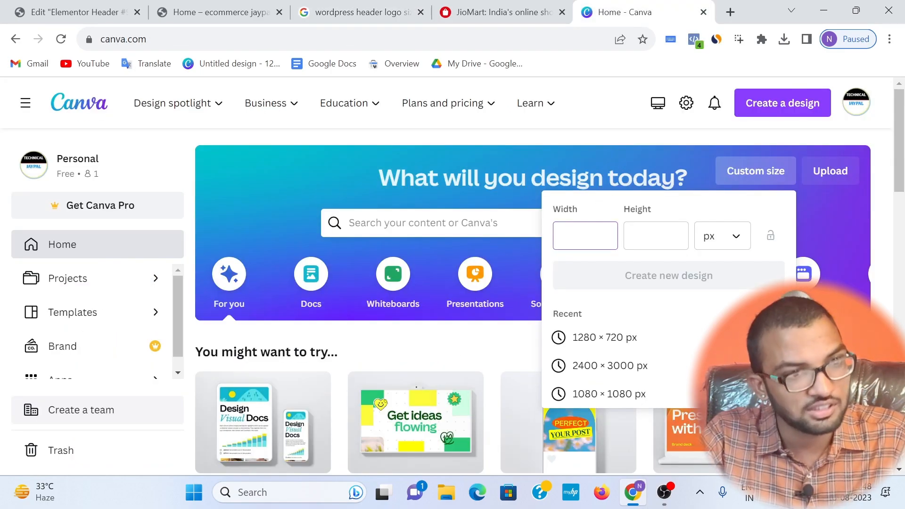
Step: Copy the banner height 250 from the search results and create the 1048 × 250 px custom-size design in Canva
click(368, 13)
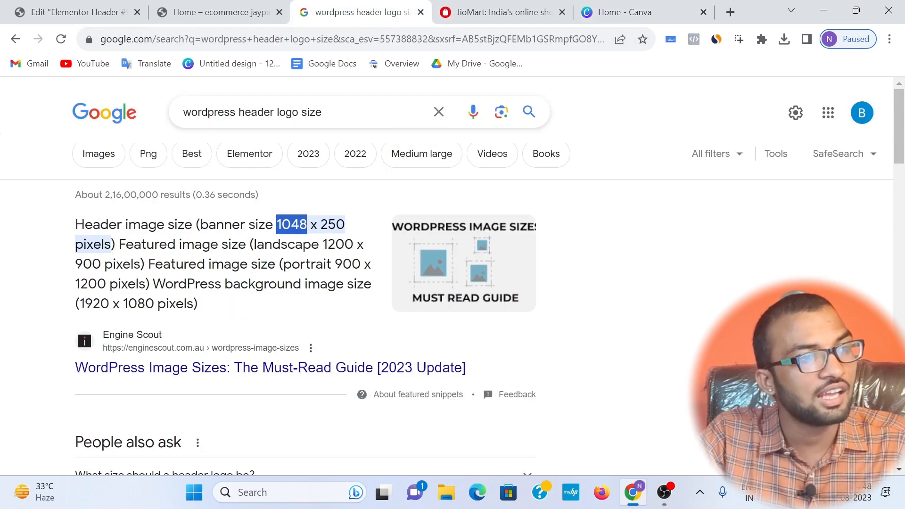
drag(321, 224, 382, 223)
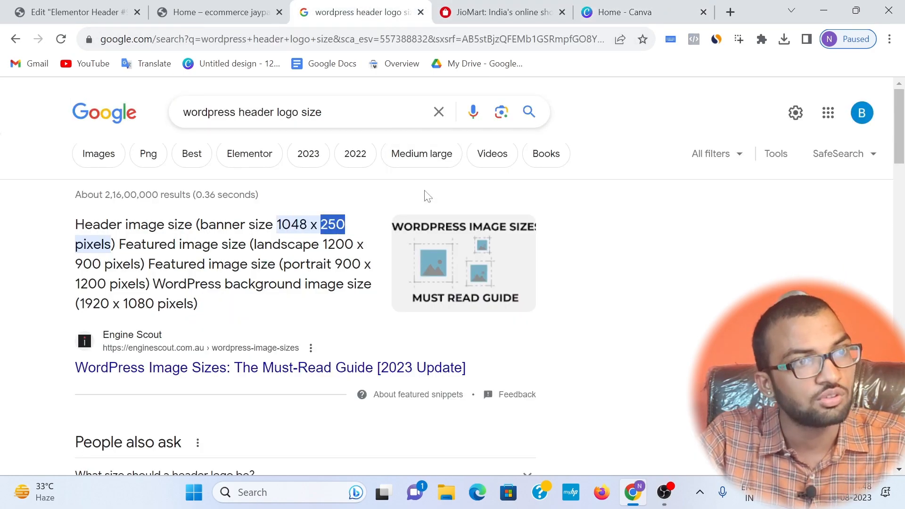
click(625, 11)
key(Tab)
key(ctrl+v)
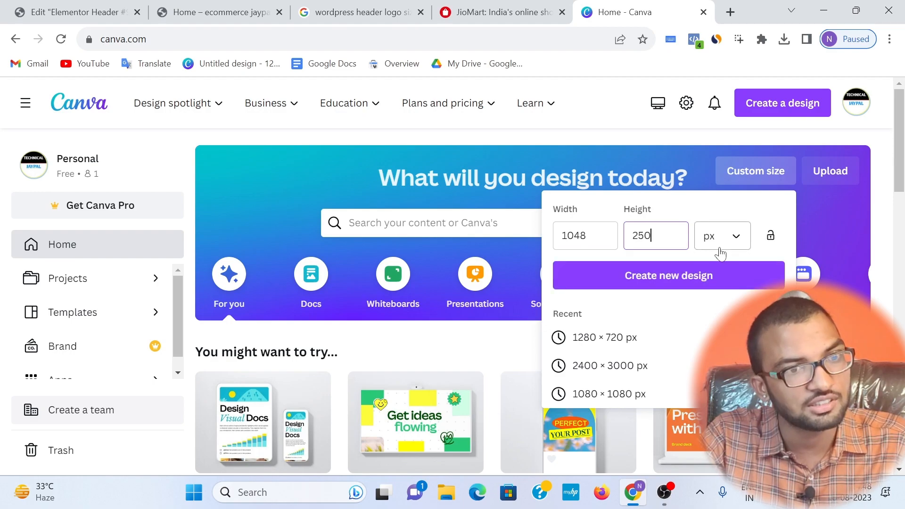
click(645, 282)
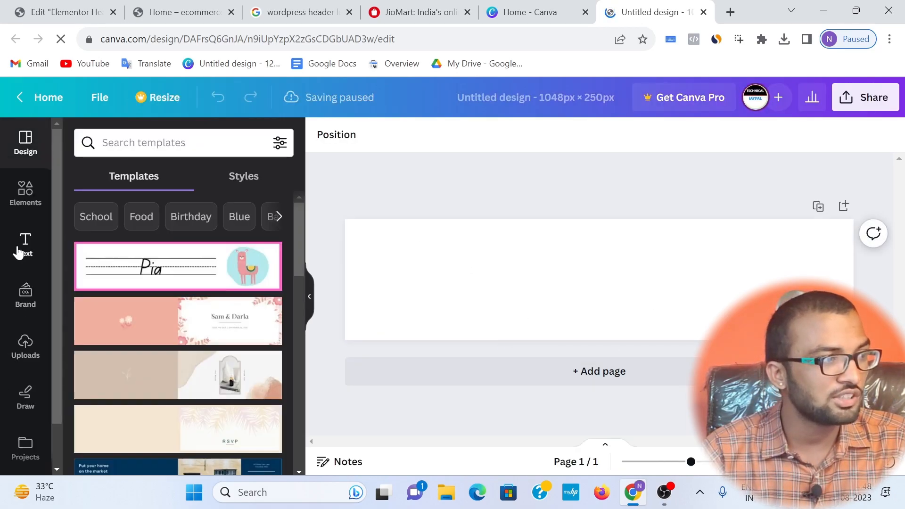
Step: Add the yellow "HUGE SALE" font combination to the blank page and delete its duplicate copy
click(26, 244)
scroll(208, 269, down, 7)
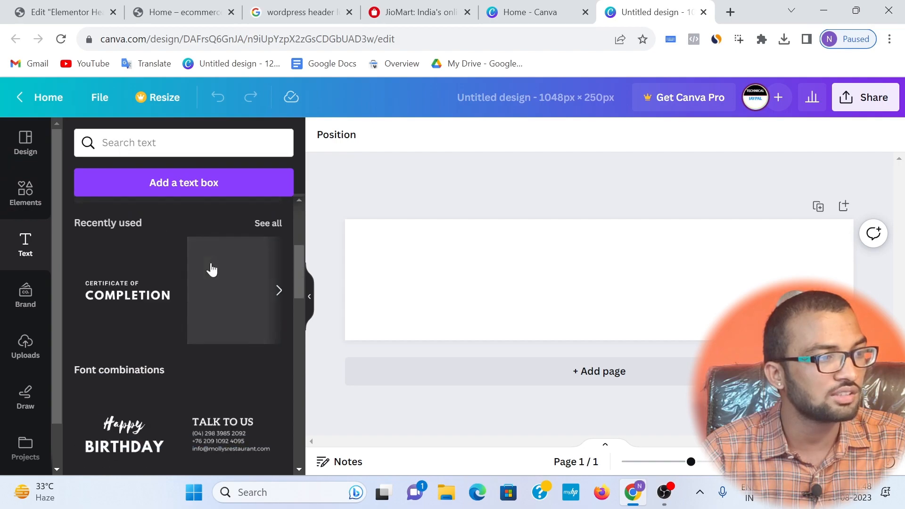
scroll(202, 302, down, 2)
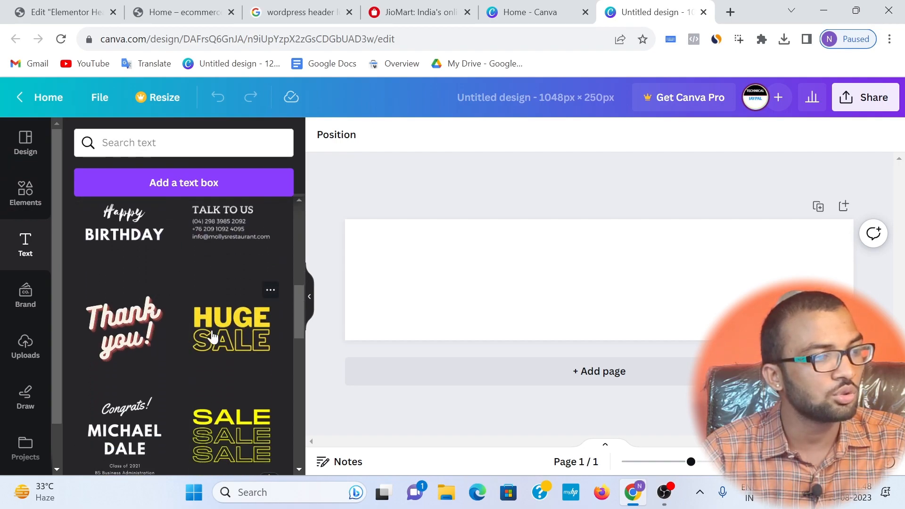
drag(211, 329, 466, 290)
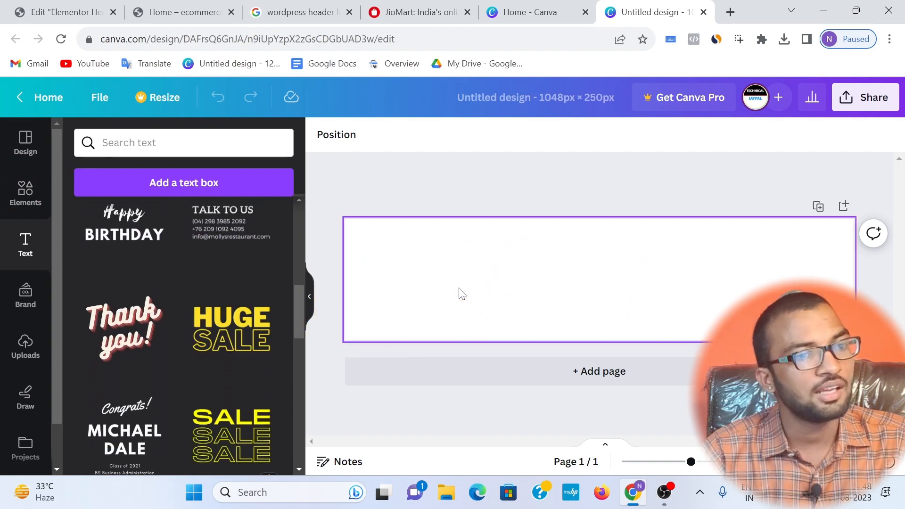
drag(226, 326, 660, 250)
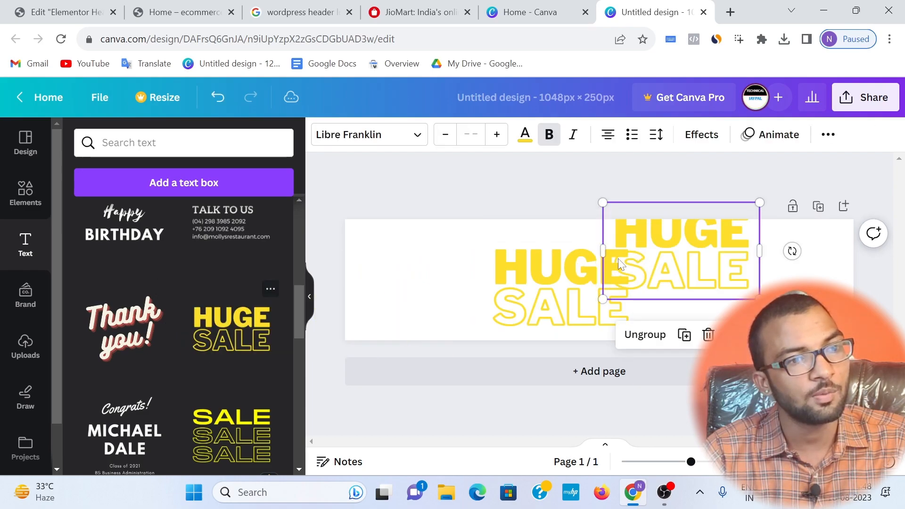
click(707, 333)
Step: Replace the word HUGE with ECOMMERCE, widen its text box to fit one line and move it near the page's upper edge
click(599, 264)
click(599, 264)
key(ctrl+a)
text(ECO)
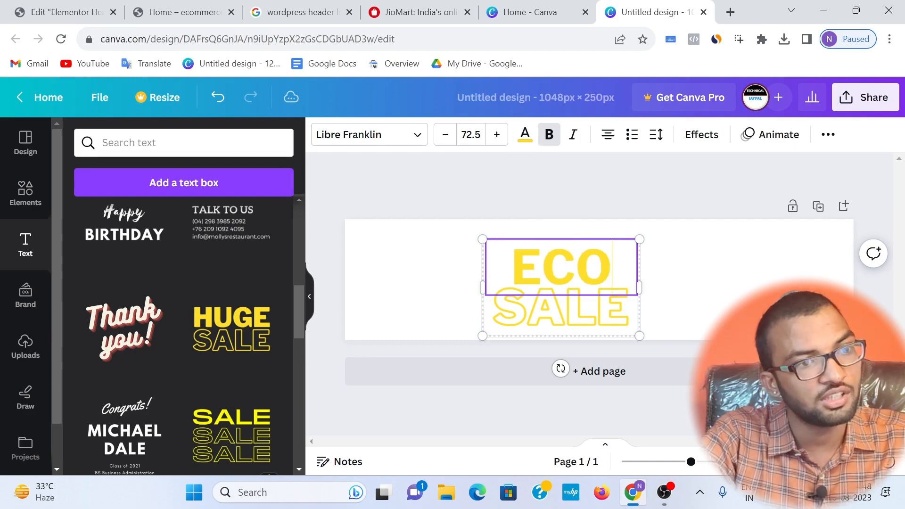
text(MMERCE)
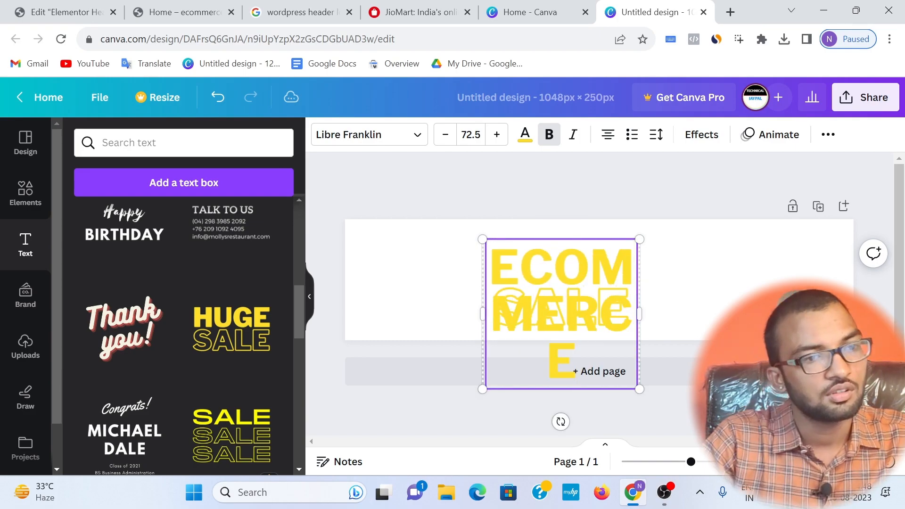
drag(640, 311, 822, 267)
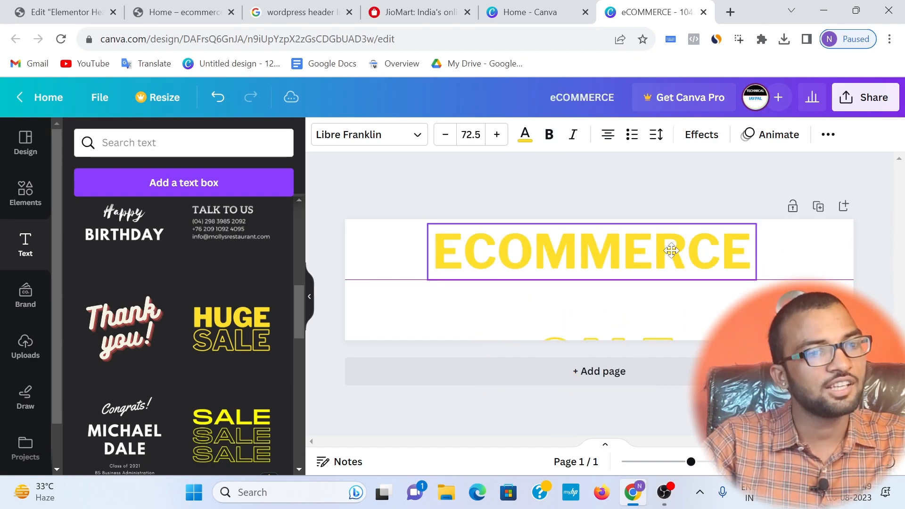
drag(670, 247, 670, 247)
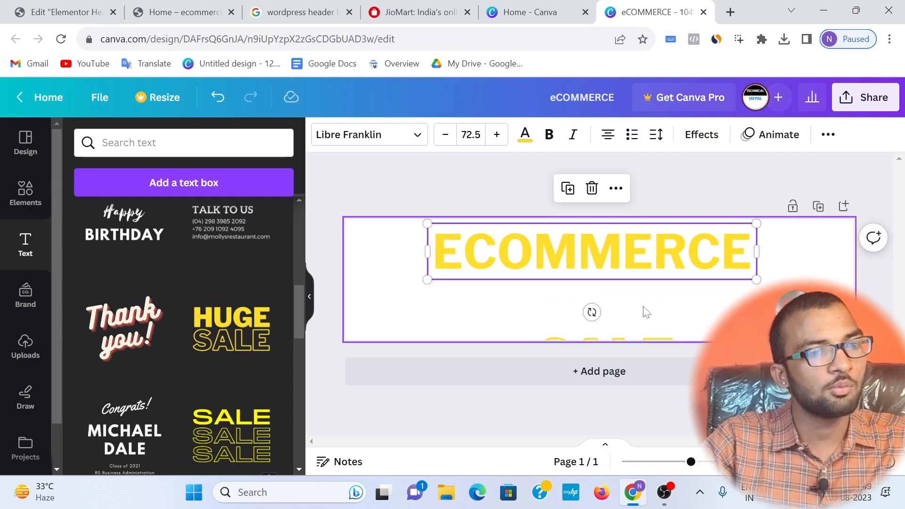
Step: Move the outlined SALE text directly beneath ECOMMERCE and replace its wording with JAYPAL
click(621, 337)
drag(625, 331, 623, 282)
double_click(621, 315)
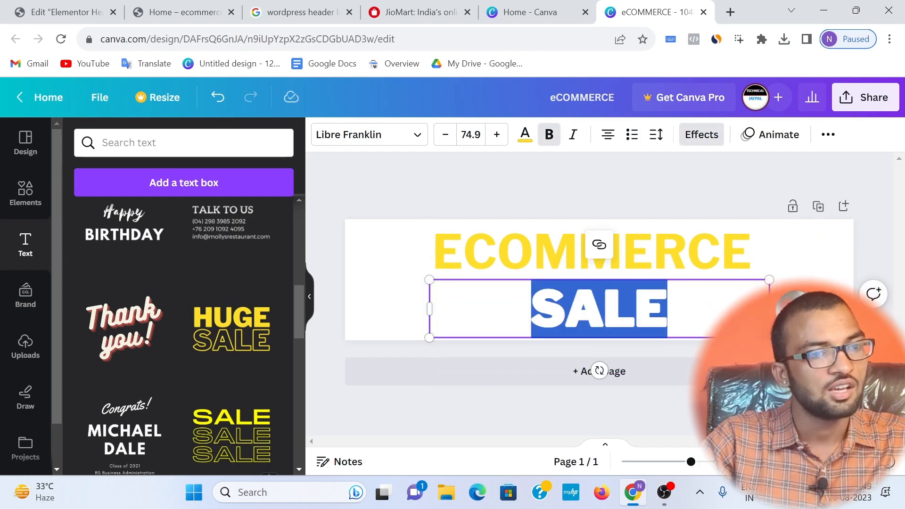
text(JAYPAL)
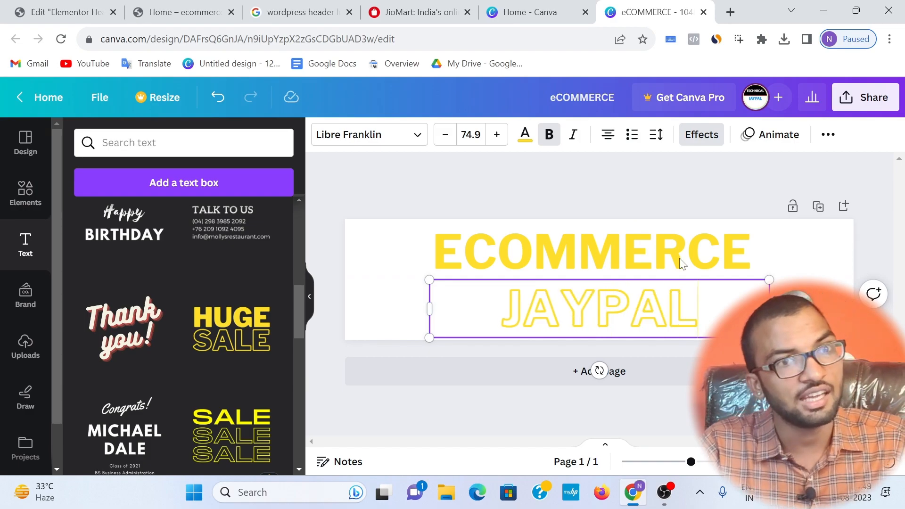
Step: Download the finished logo design as a PNG at 1,048 × 250 px
click(865, 98)
scroll(688, 312, down, 3)
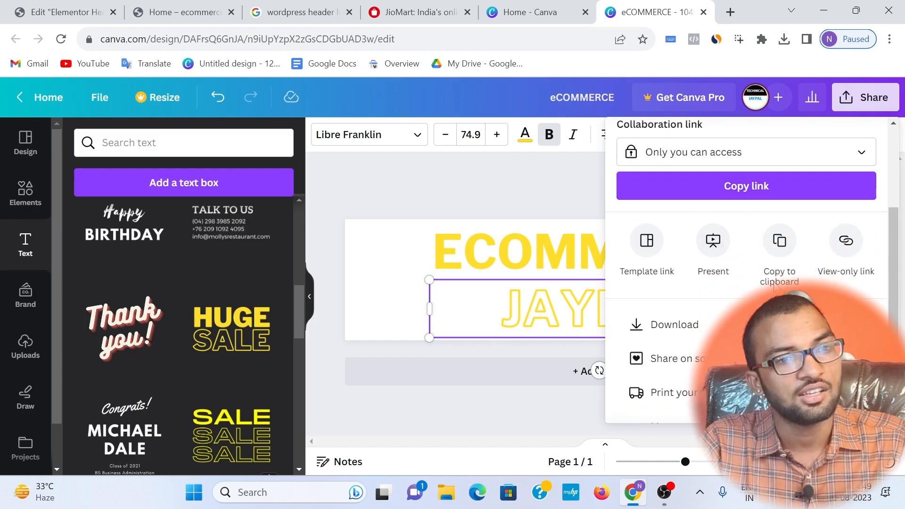
click(687, 312)
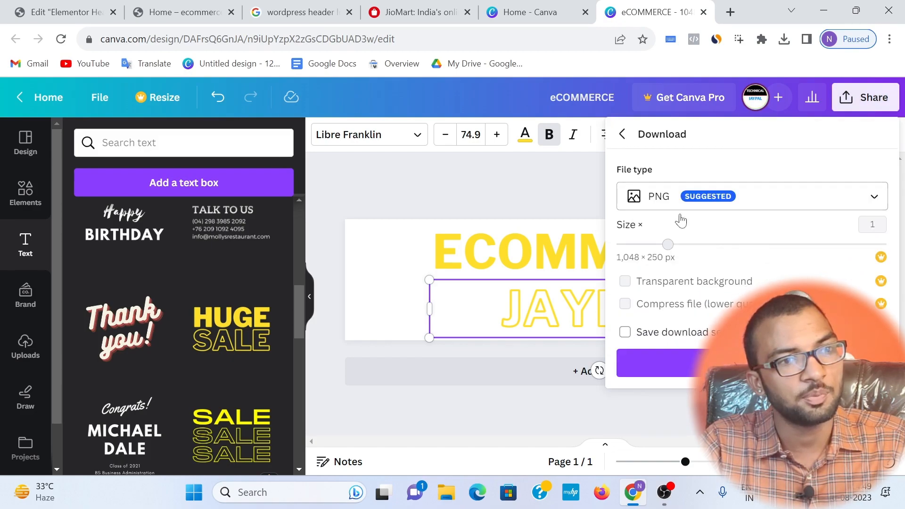
click(681, 363)
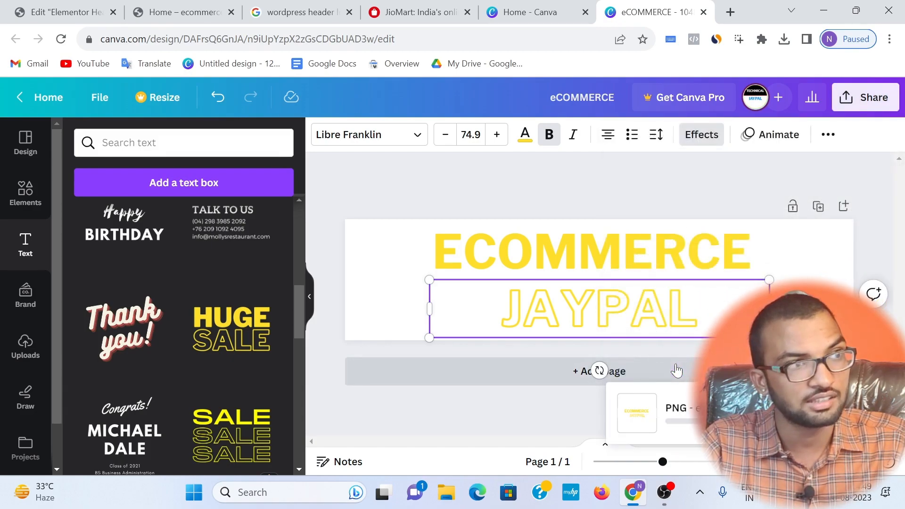
Step: Return to the Elementor header template, find the Image widget and place it in the first column
click(159, 13)
click(66, 11)
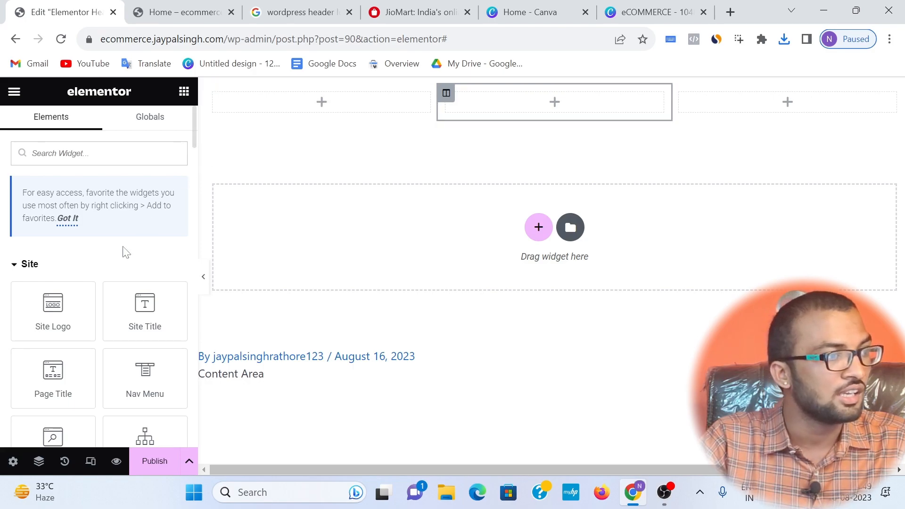
scroll(108, 259, down, 2)
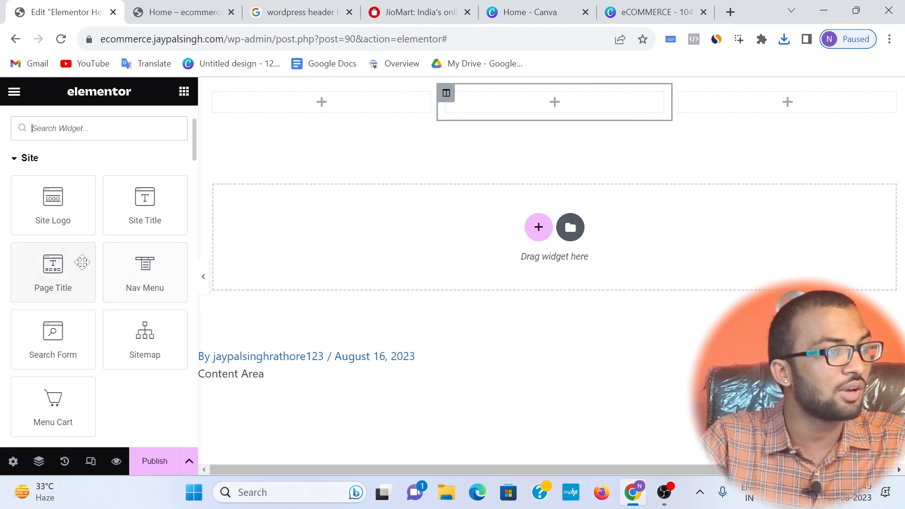
scroll(82, 262, up, 2)
text(image)
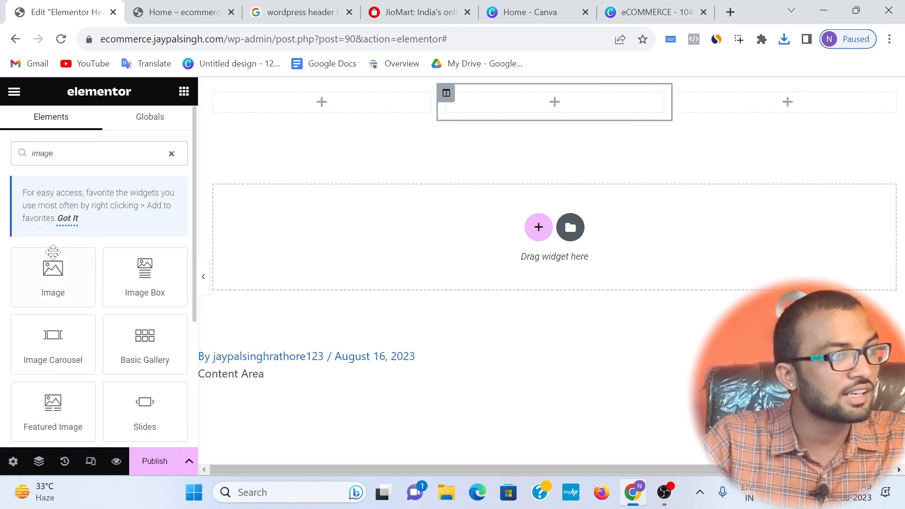
drag(53, 252, 321, 109)
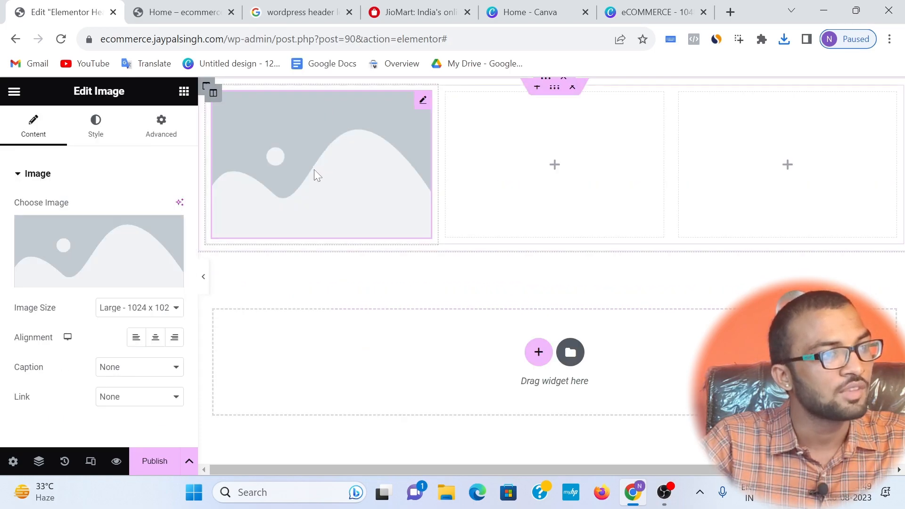
Step: Upload the downloaded eCOMMERCE.png to the media library and insert it as the image widget's picture
click(91, 282)
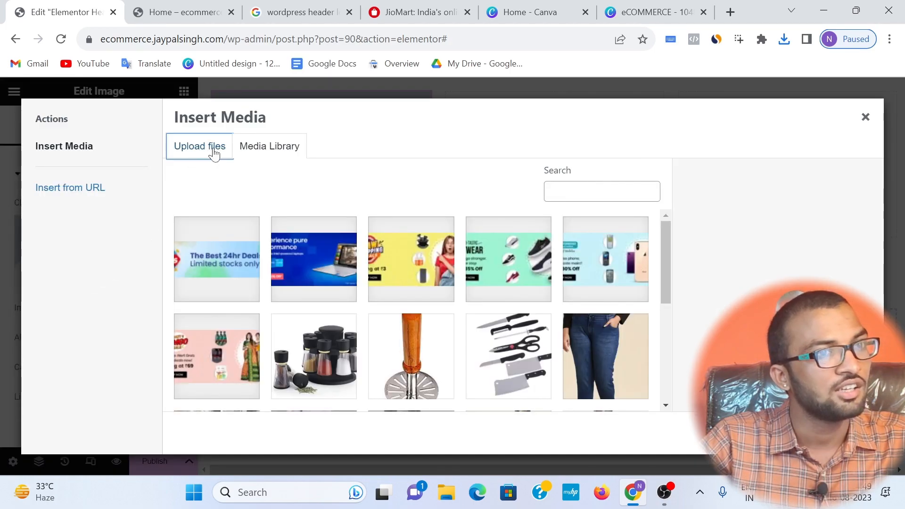
click(214, 151)
click(784, 39)
drag(627, 100, 491, 251)
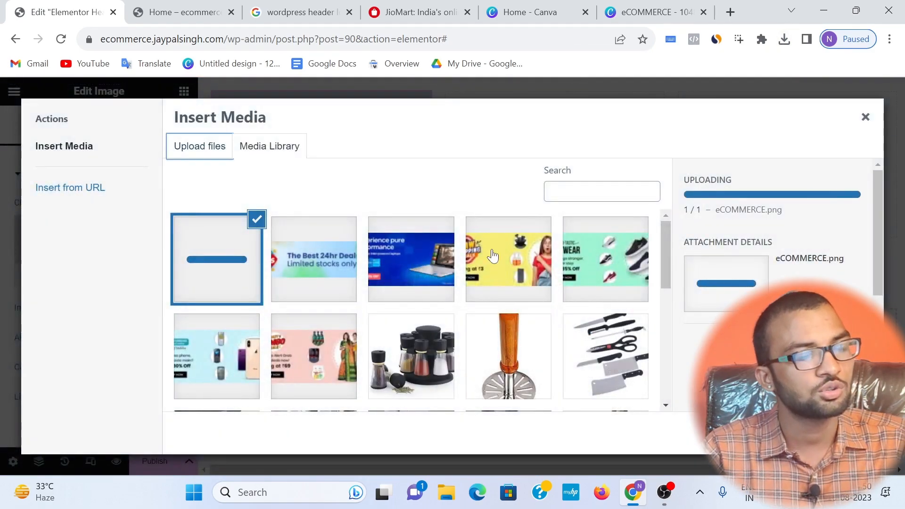
click(846, 433)
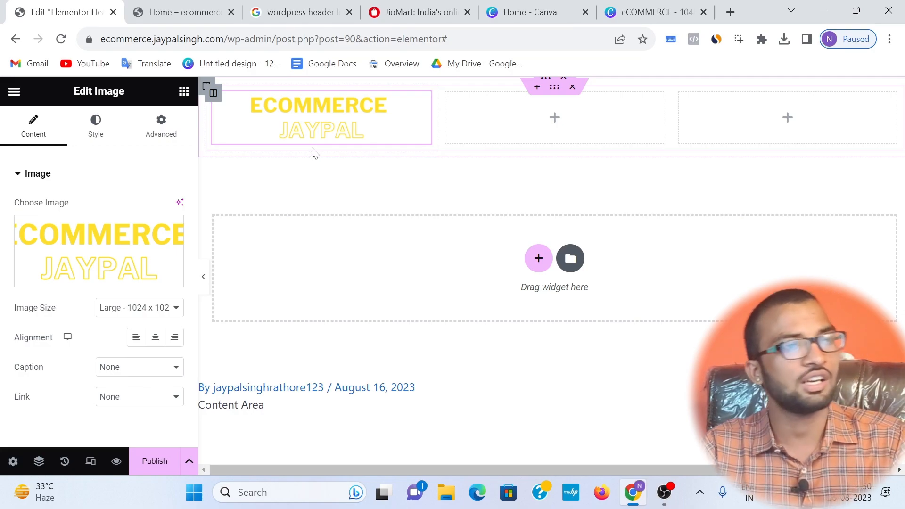
Step: Look at the current header in the Home page preview and publish the Elementor header template
click(521, 118)
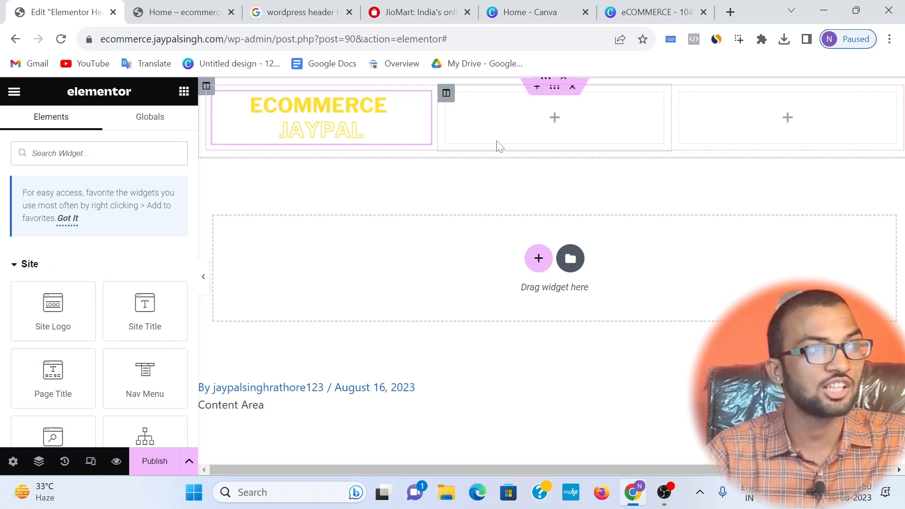
click(184, 13)
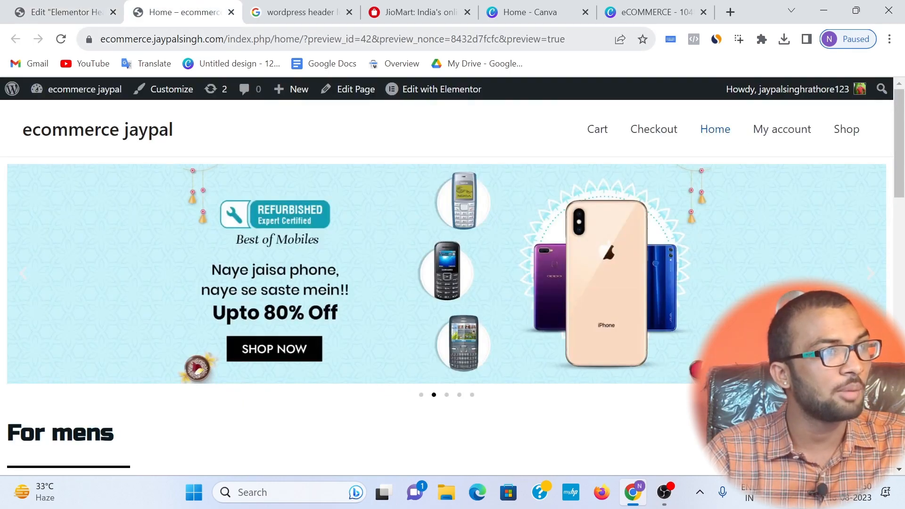
click(63, 13)
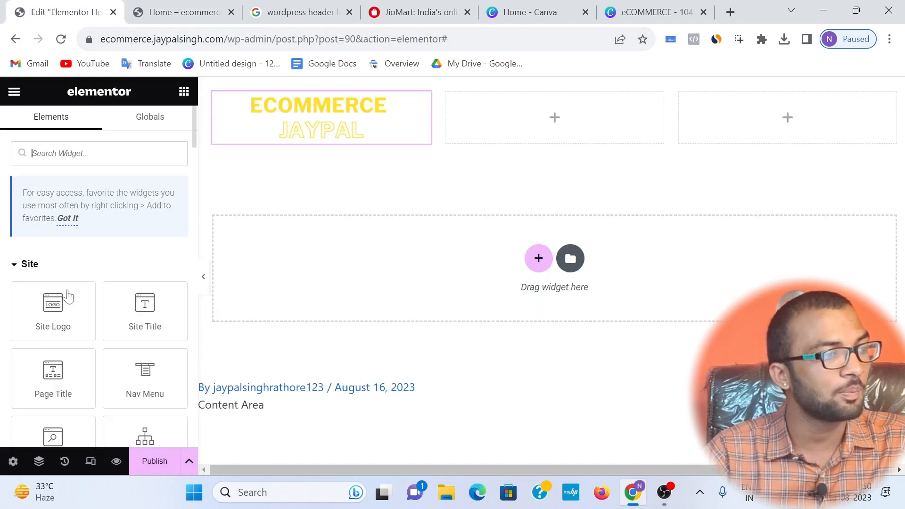
click(145, 461)
Step: Exit the Elementor editor to the header template's WordPress edit page
click(13, 91)
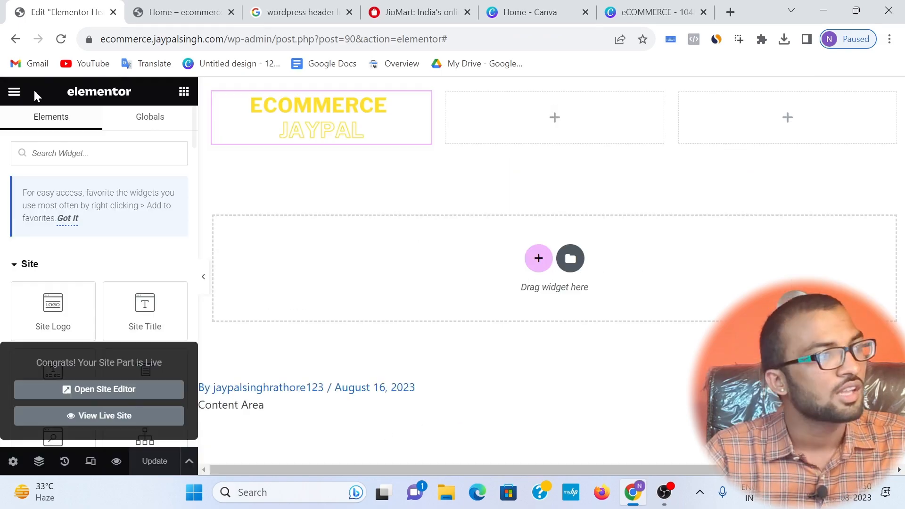
click(12, 92)
click(56, 345)
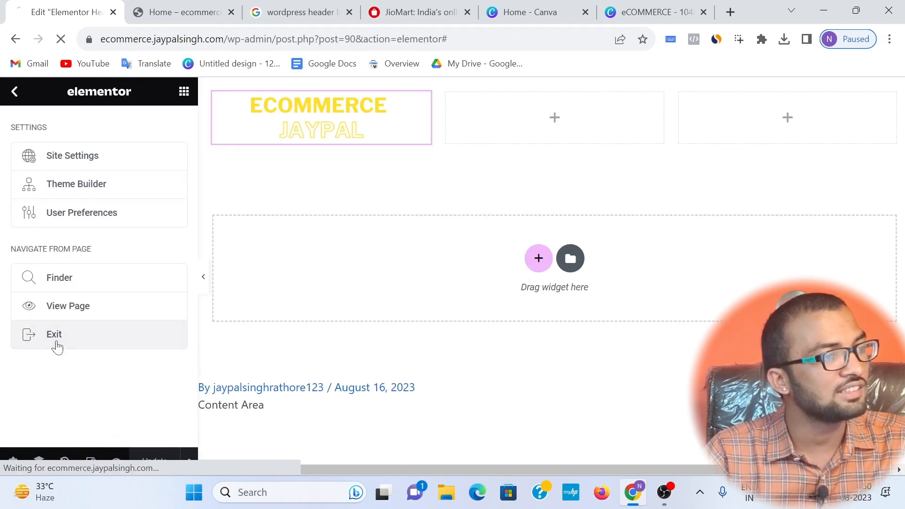
scroll(51, 363, down, 2)
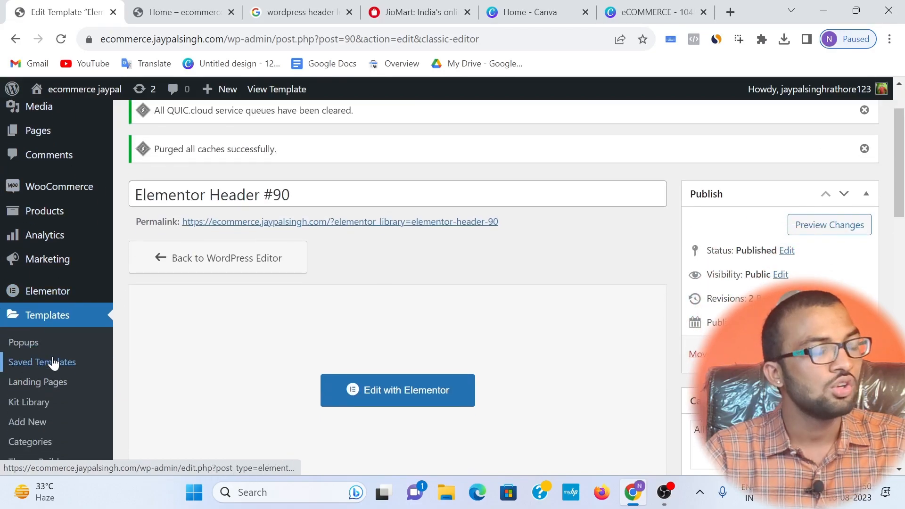
Step: Search the plugin directory for "ajax search box", then install and activate the Ajax Search Lite plugin
scroll(55, 353, down, 2)
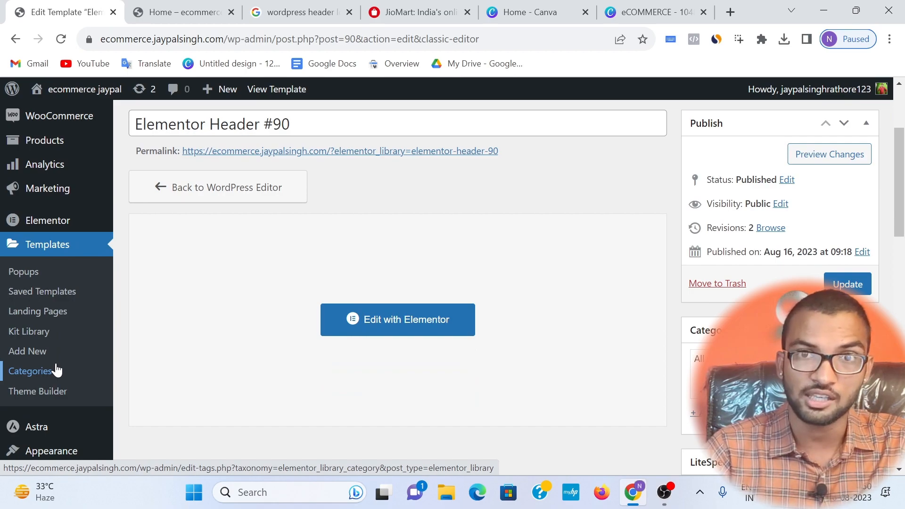
scroll(57, 369, down, 3)
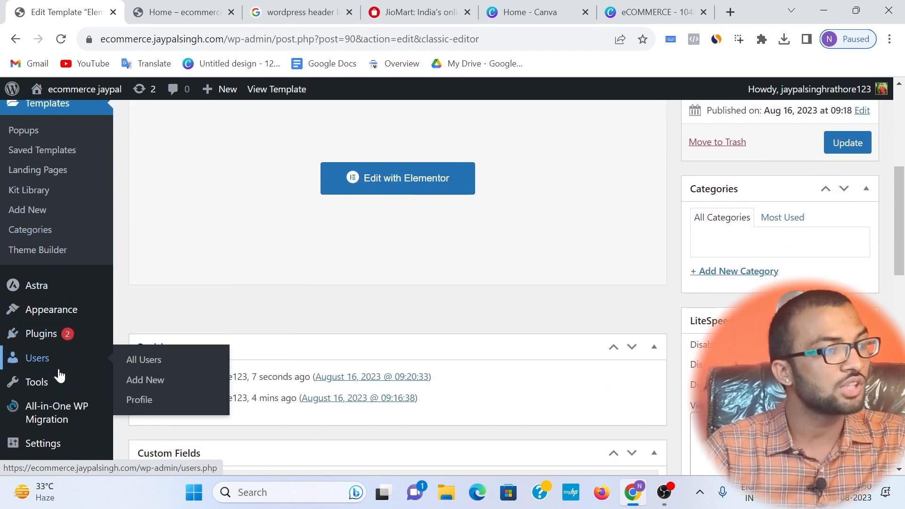
click(147, 364)
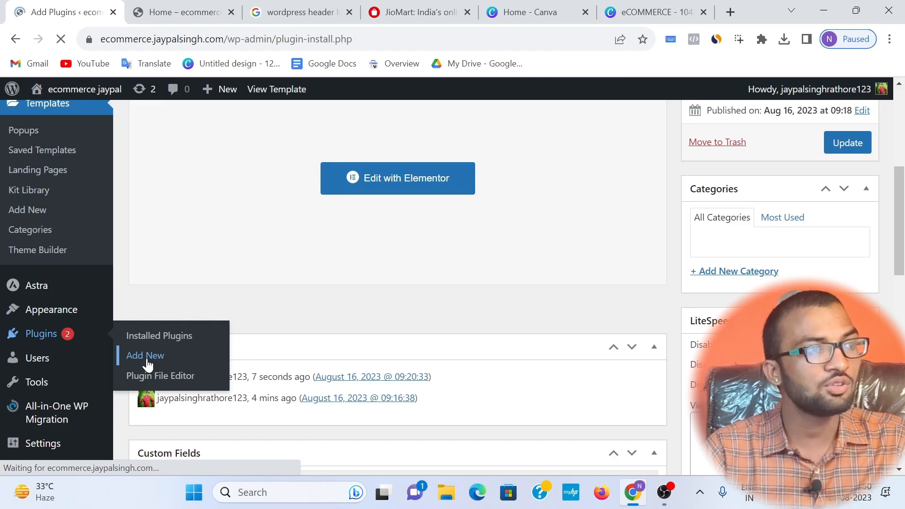
click(740, 164)
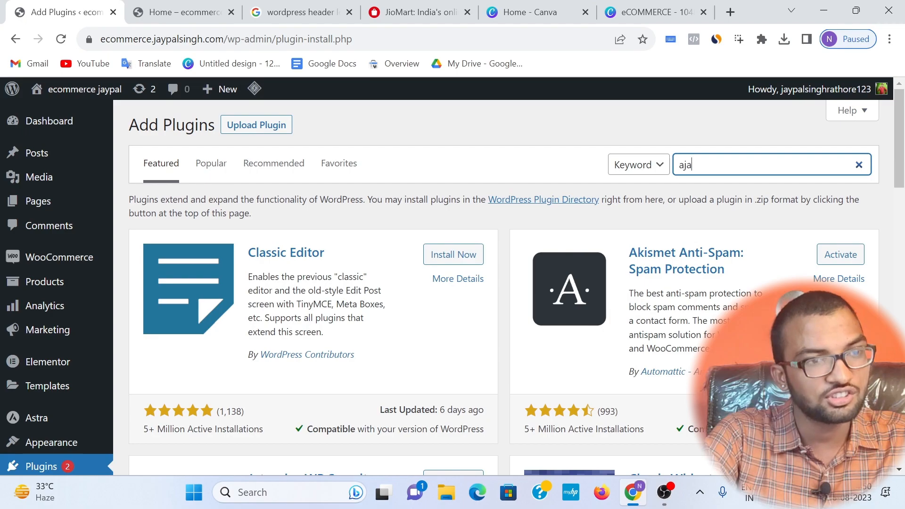
text(ajax )
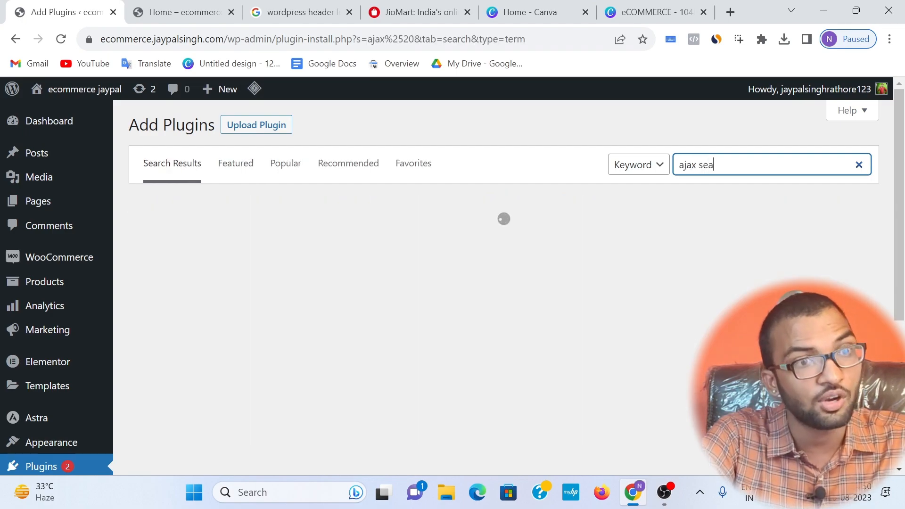
text(search box)
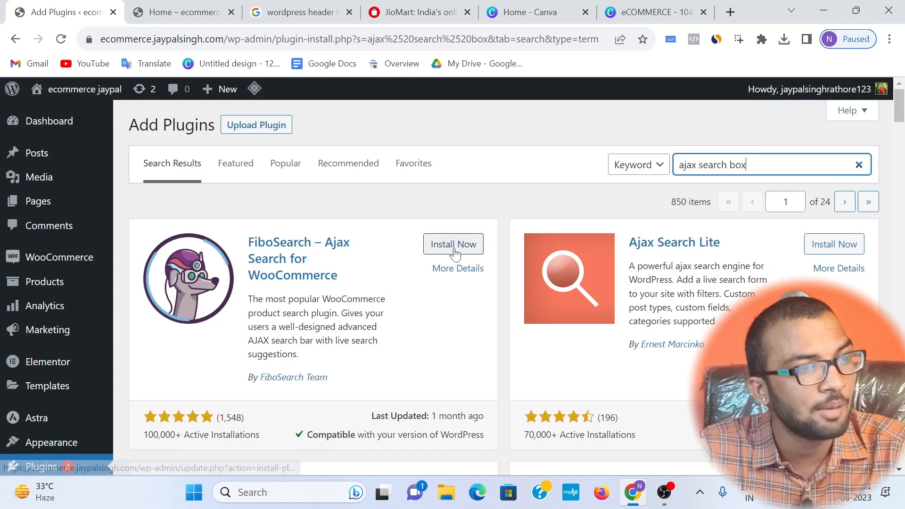
click(829, 244)
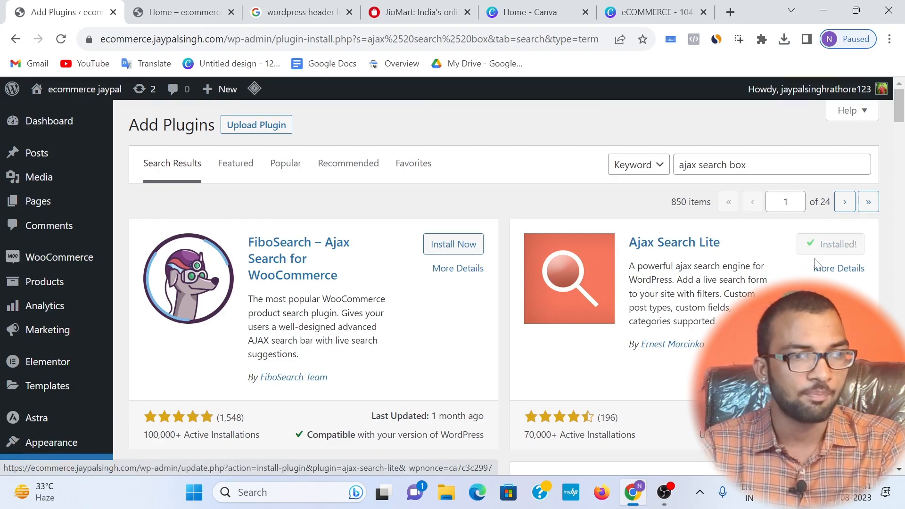
click(825, 245)
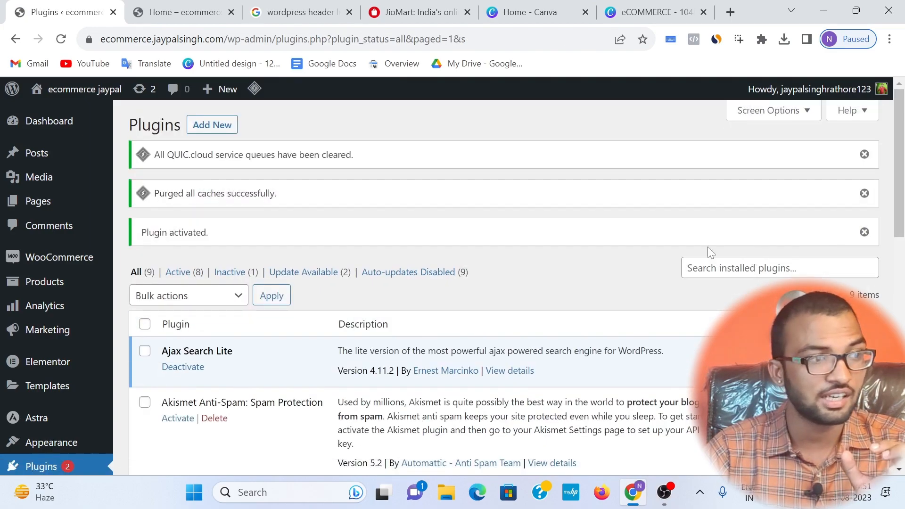
Step: Open the Ajax Search Lite settings and copy the search shortcode [wpdreams_ajaxsearchlite]
scroll(500, 269, down, 1)
scroll(141, 348, down, 1)
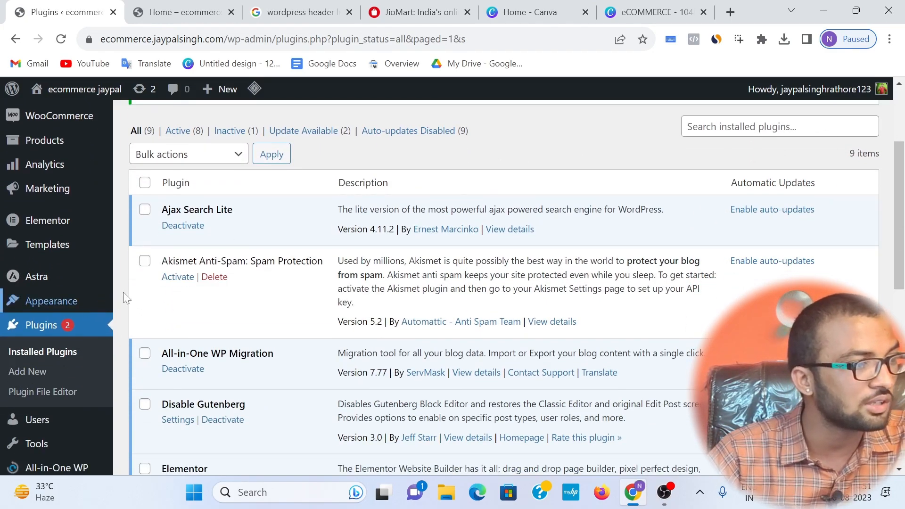
scroll(54, 311, down, 1)
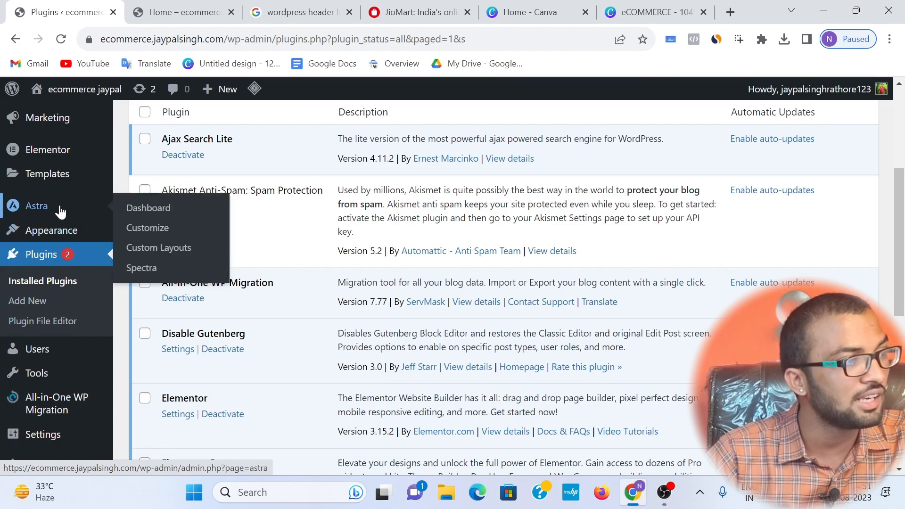
scroll(27, 339, down, 1)
mouse_move(61, 438)
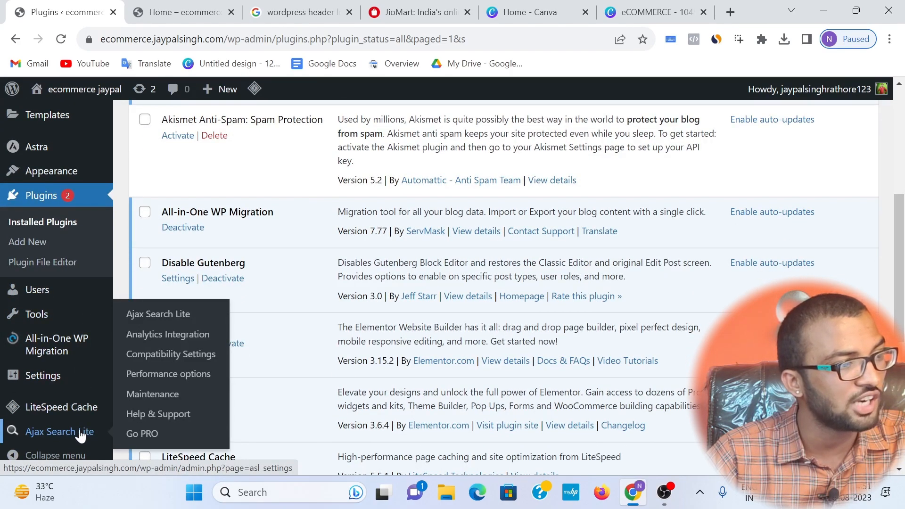
click(160, 314)
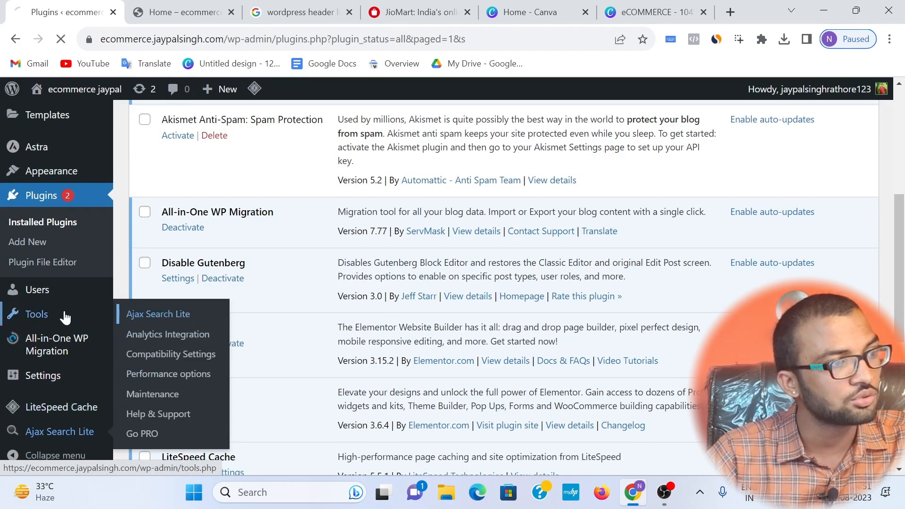
click(293, 188)
right_click(293, 187)
click(309, 201)
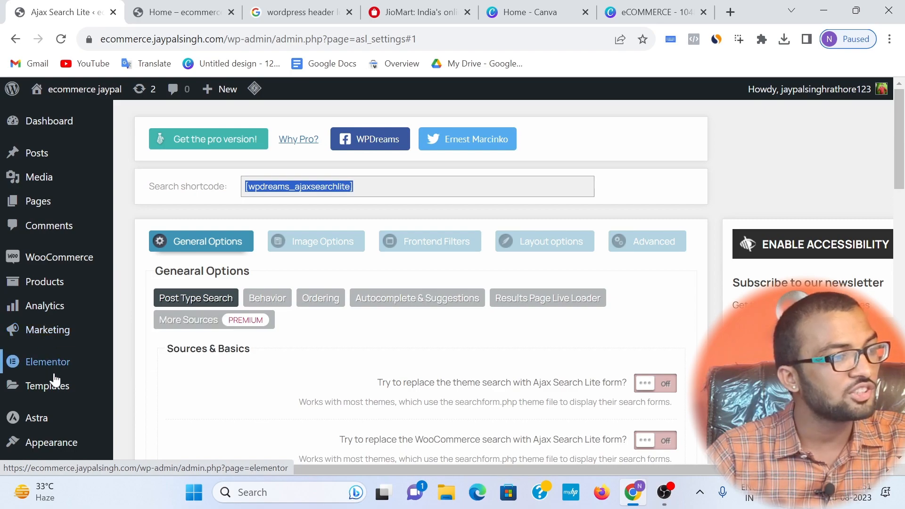
Step: Open the Theme Builder in a separate browser tab and edit the Elementor Header #90 template in Elementor
mouse_move(44, 388)
right_click(158, 425)
click(202, 307)
click(161, 12)
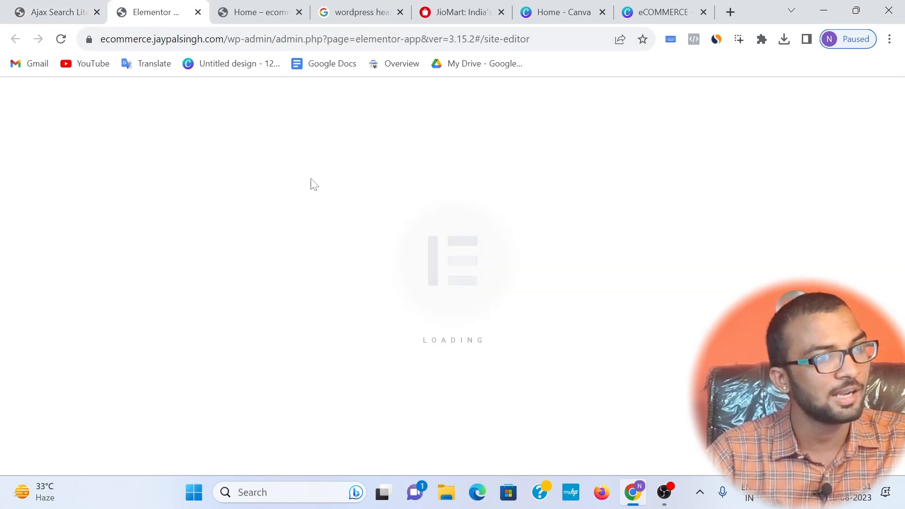
click(90, 236)
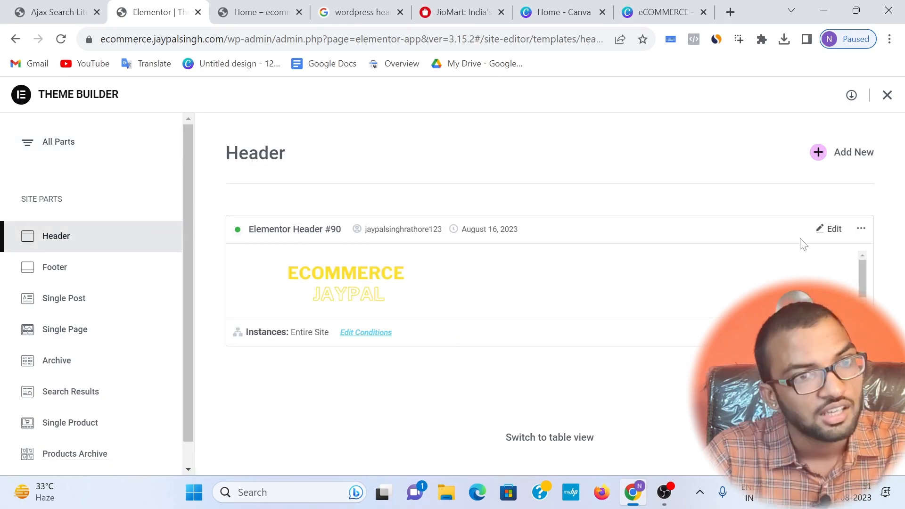
click(829, 230)
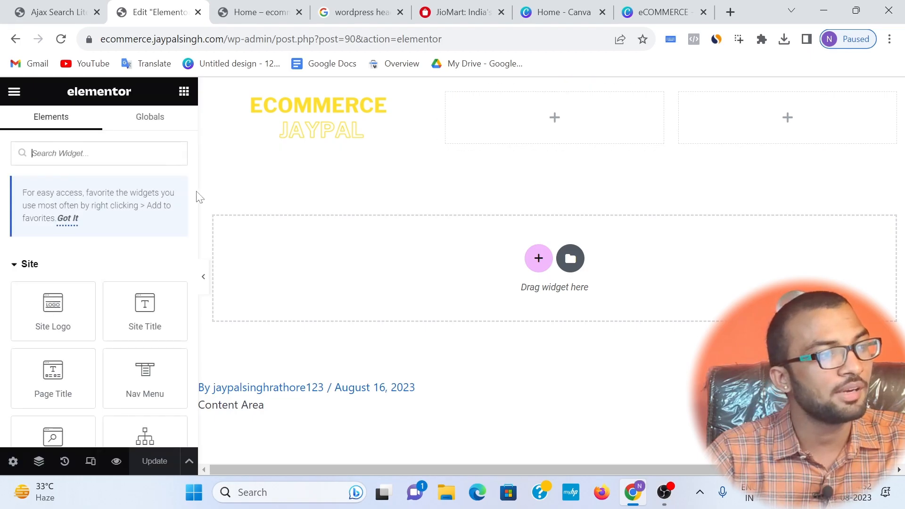
Step: Add a Shortcode widget to the header's second column and apply the shortcode [wpdreams_ajaxsearchlite] in it
text(short)
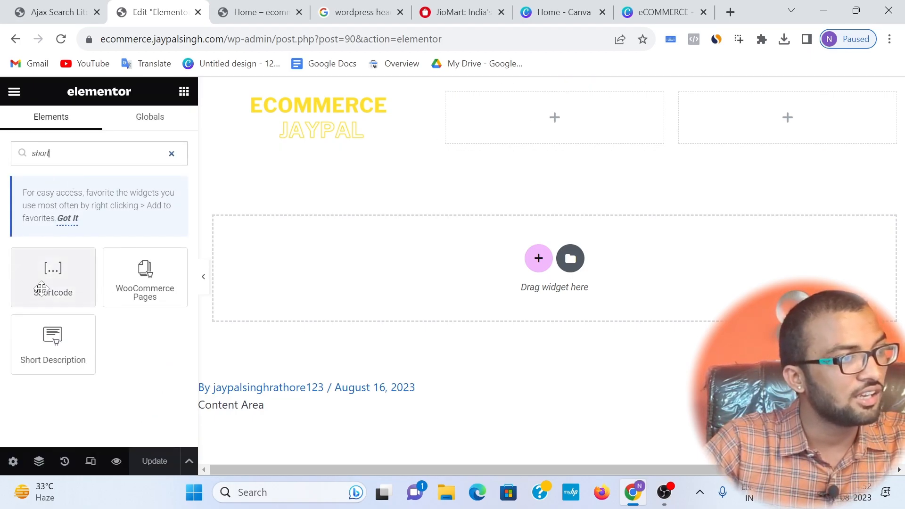
drag(42, 288, 529, 126)
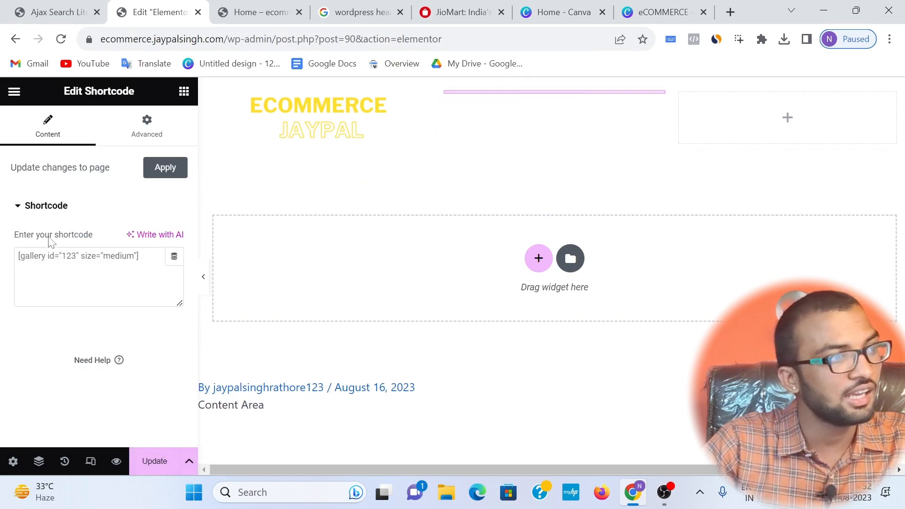
key(ctrl+v)
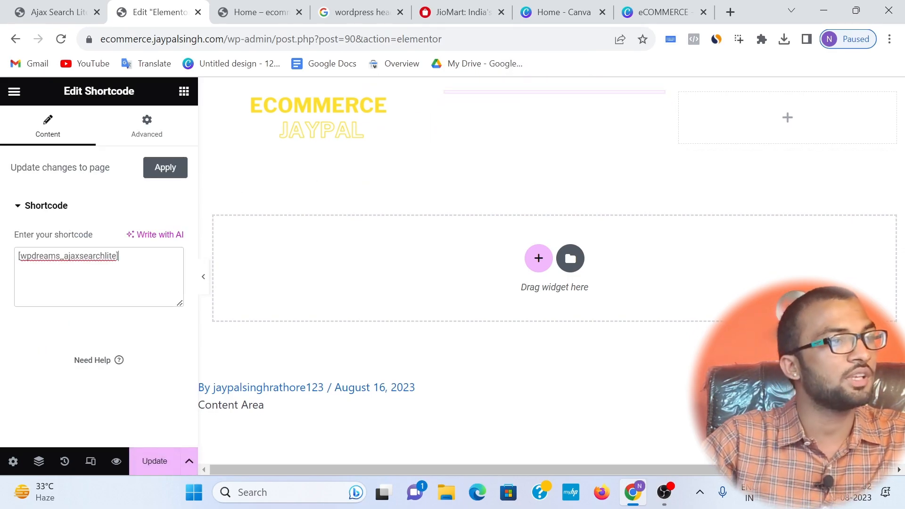
click(176, 167)
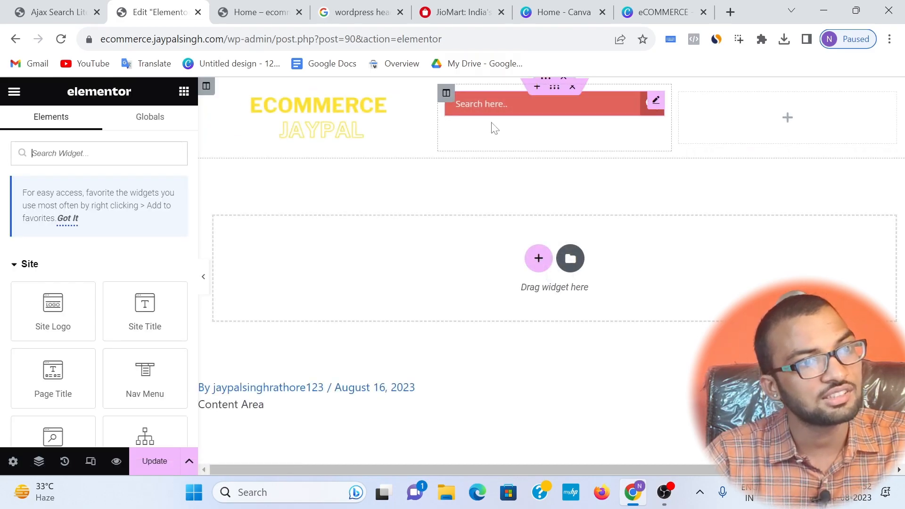
Step: Update the header template and open a fresh preview of it in place of the old Home page preview
click(166, 461)
click(283, 13)
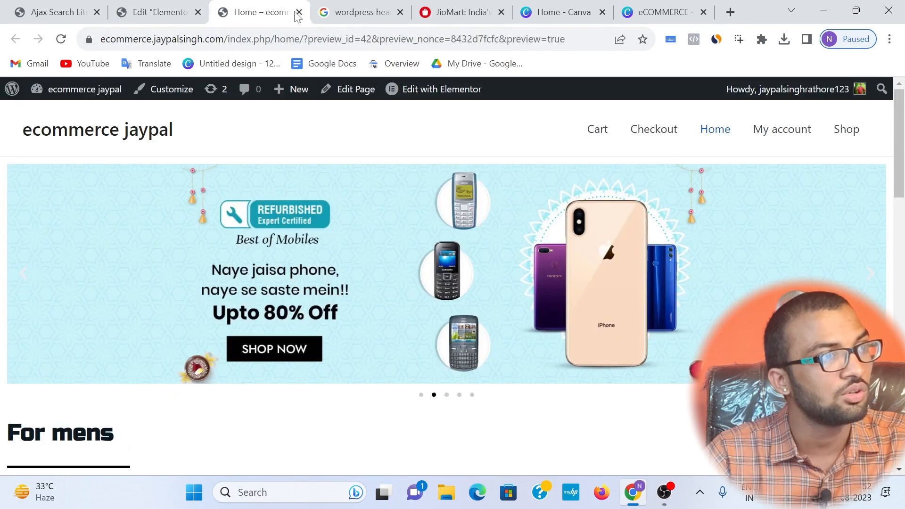
click(299, 13)
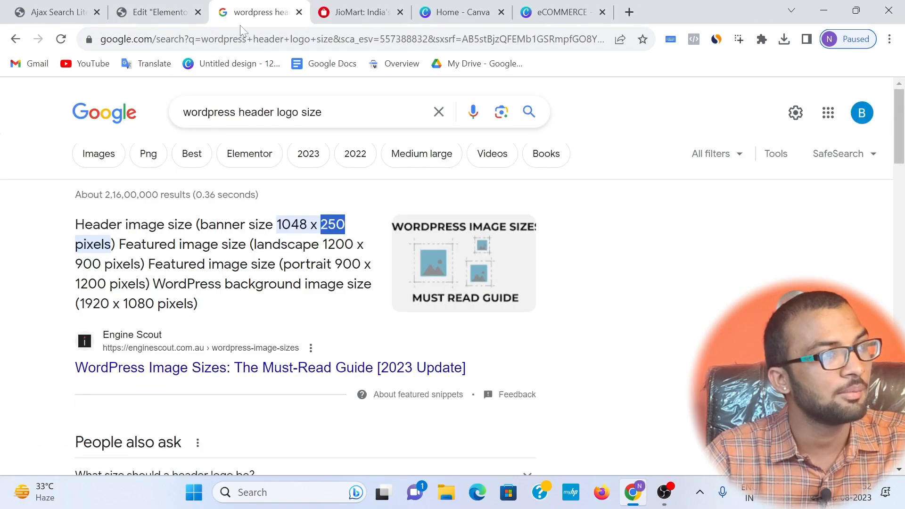
click(155, 12)
mouse_move(120, 464)
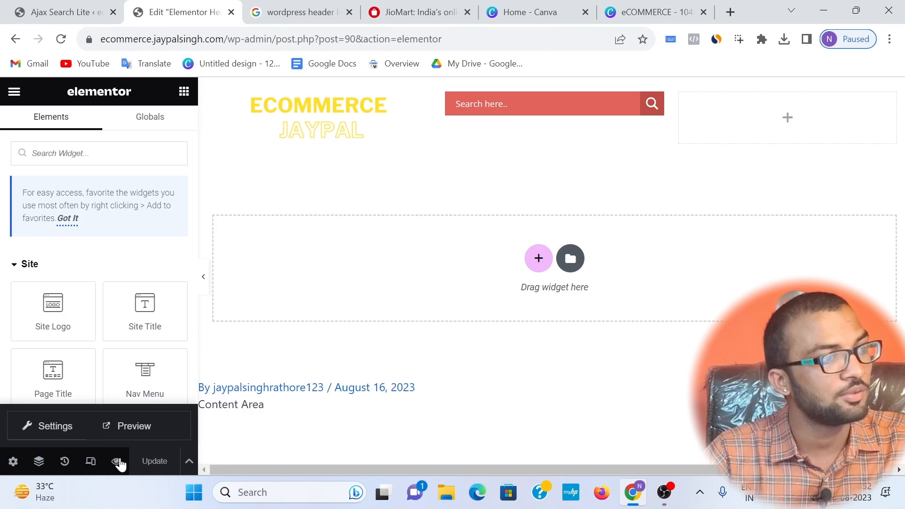
right_click(125, 430)
click(105, 426)
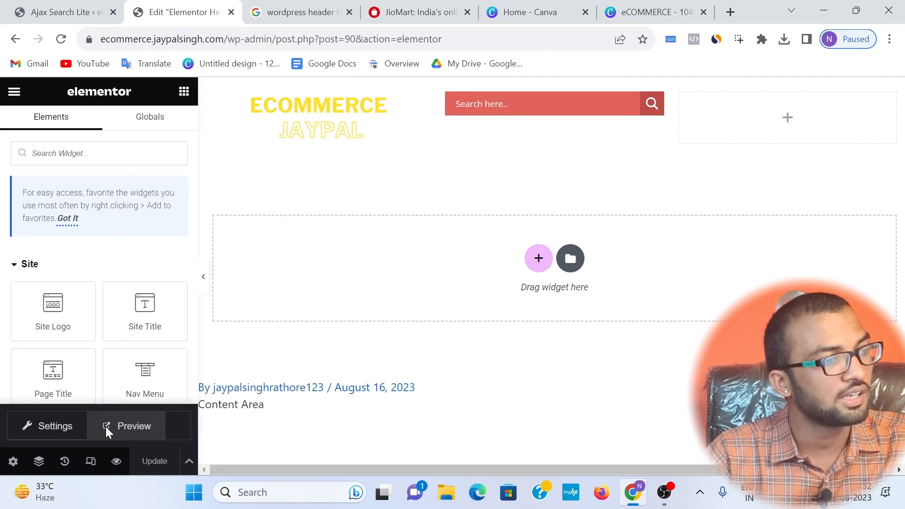
click(105, 426)
drag(135, 131, 327, 130)
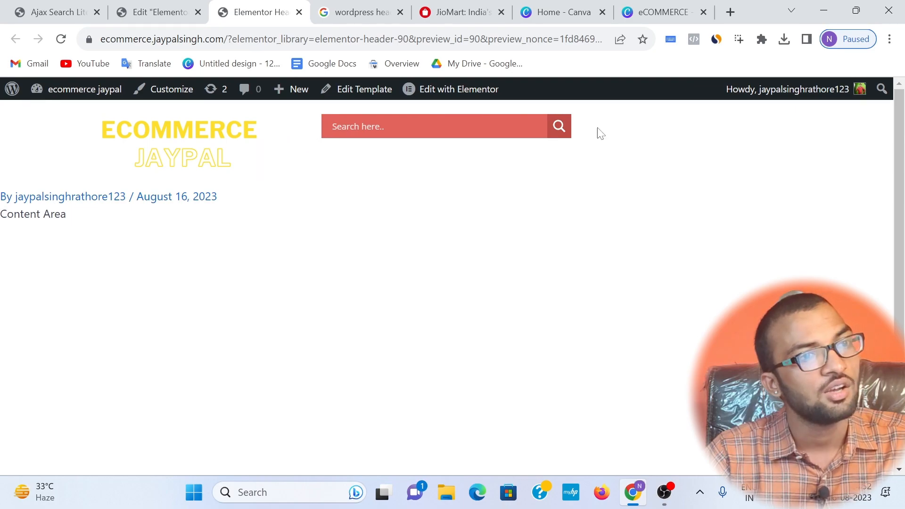
Step: Resize the header columns in Elementor, narrowing the logo and empty third columns to widen the search box column
click(156, 12)
click(246, 130)
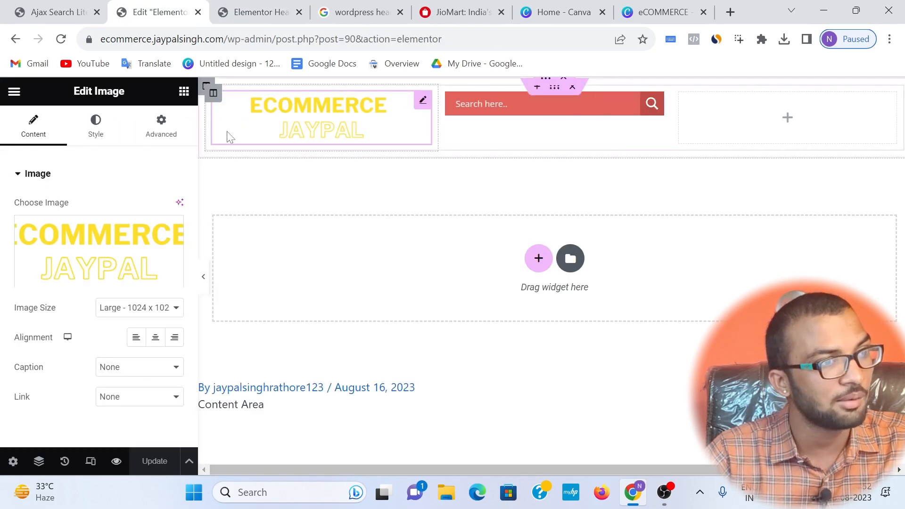
drag(215, 141, 311, 118)
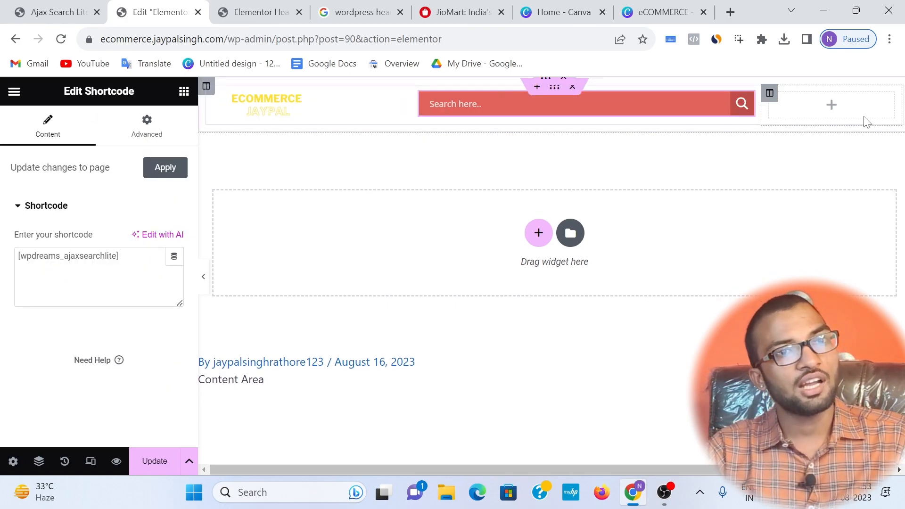
Step: Search the WordPress plugin directory for "login signup popup" and install the Login/Signup Popup plugin by XootiX
click(53, 12)
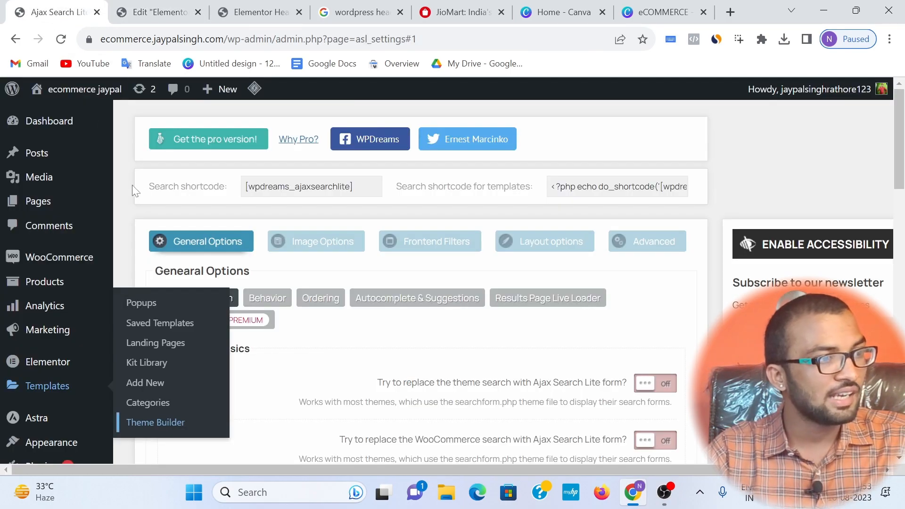
scroll(29, 338, down, 3)
mouse_move(45, 326)
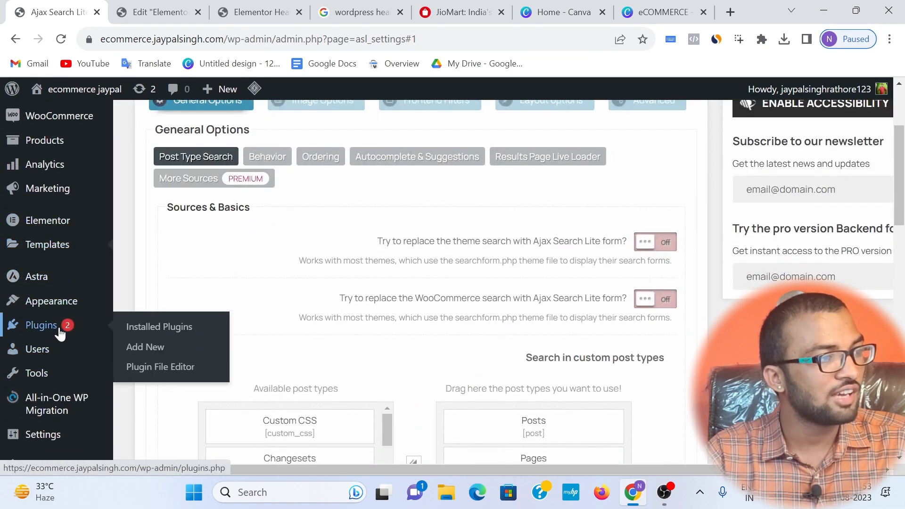
click(174, 358)
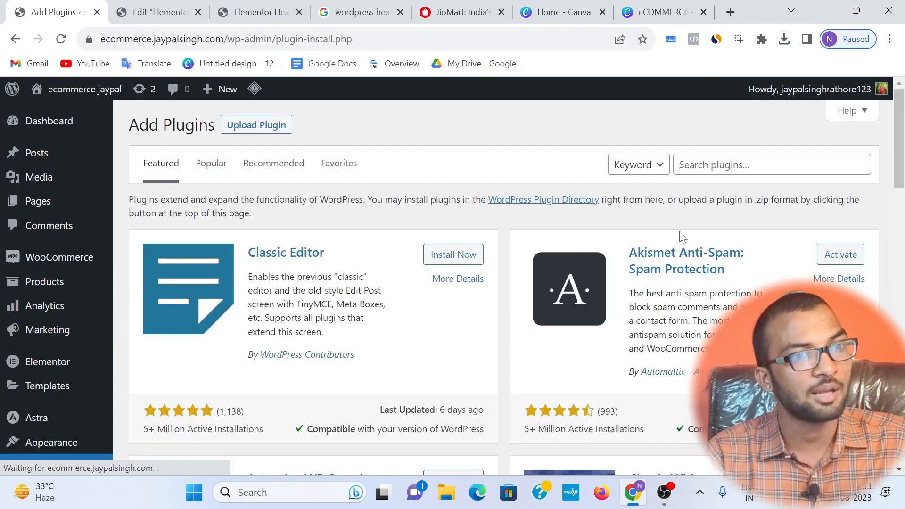
click(728, 166)
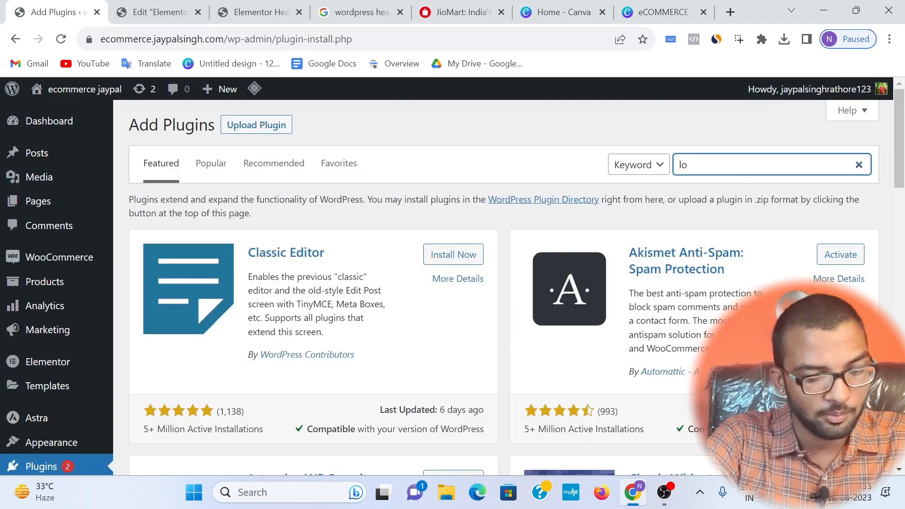
text(login)
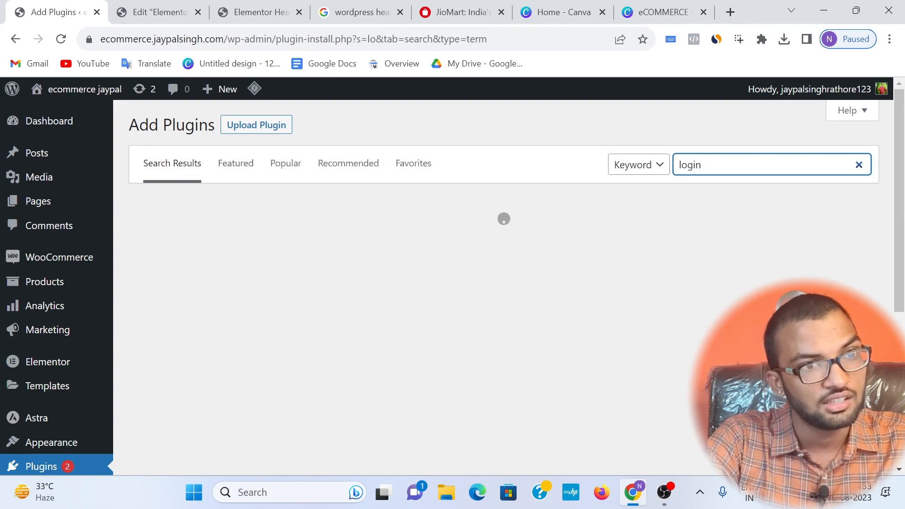
text( signup popup)
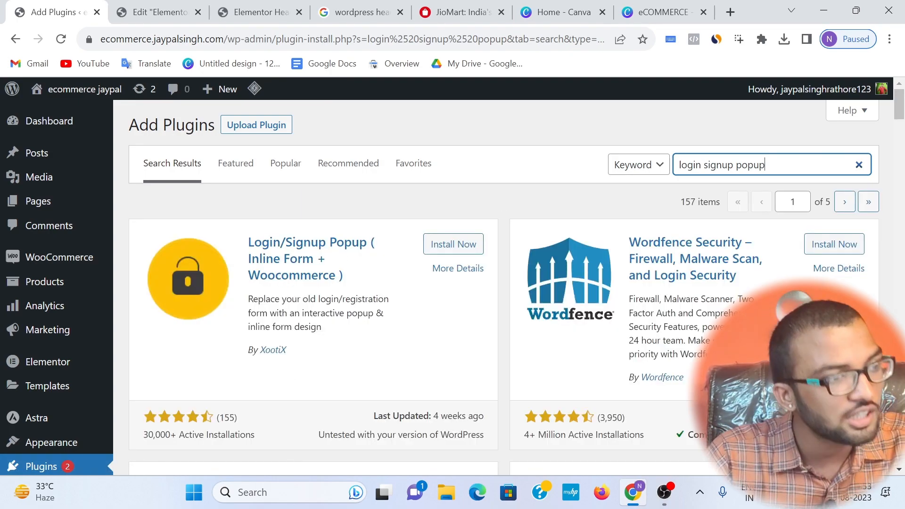
click(453, 243)
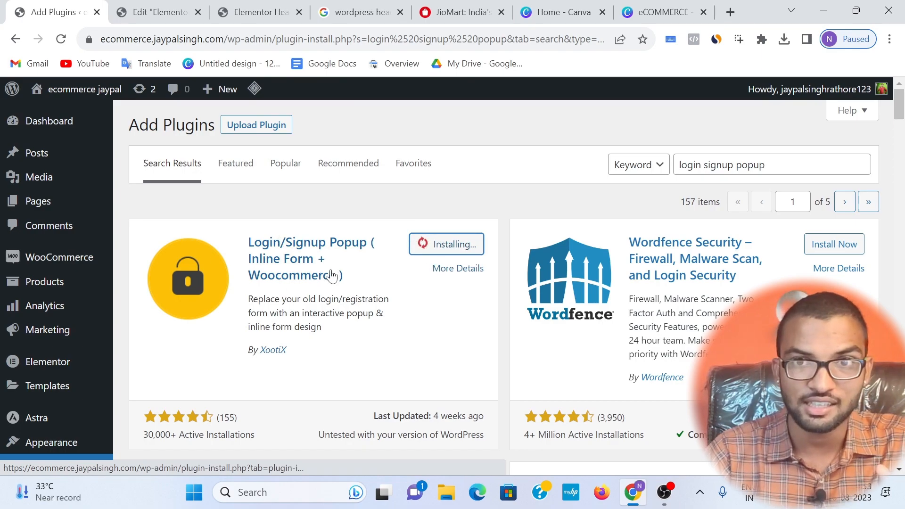
click(665, 492)
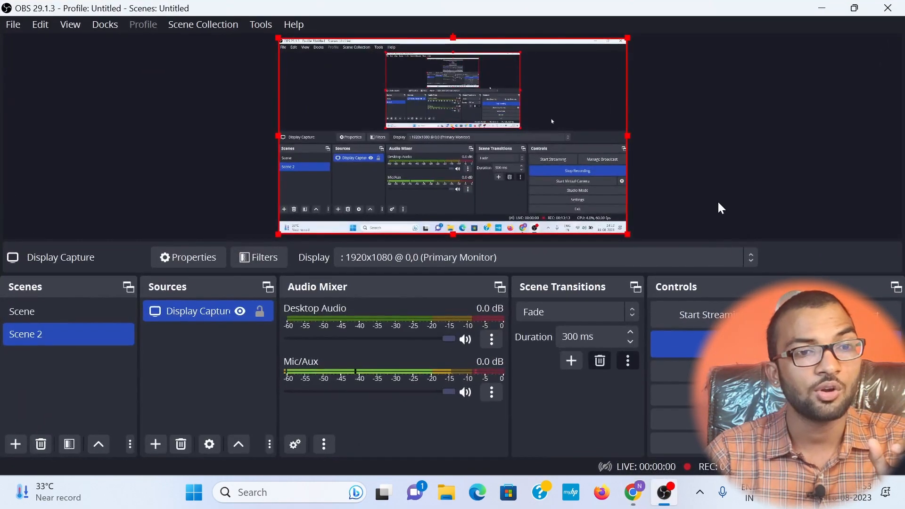
Step: Switch from OBS to Chrome and activate the newly installed Login/Signup Popup plugin
click(829, 6)
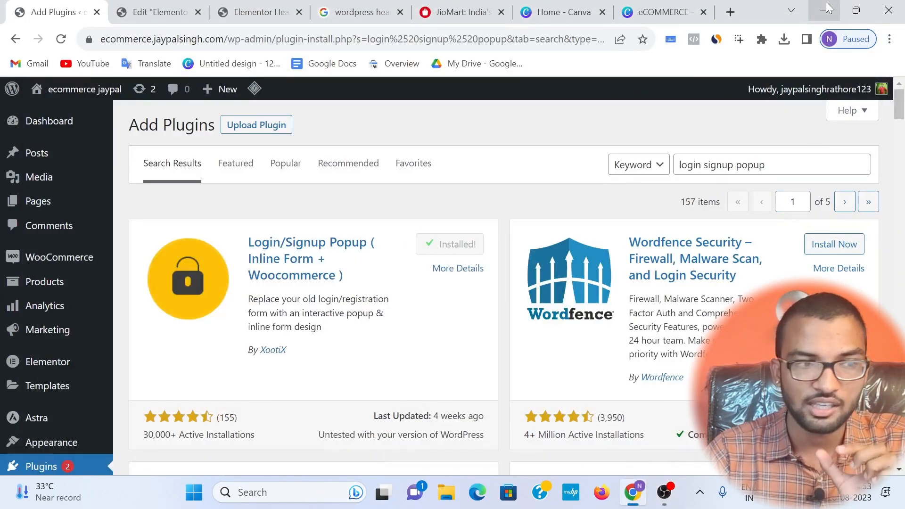
click(454, 234)
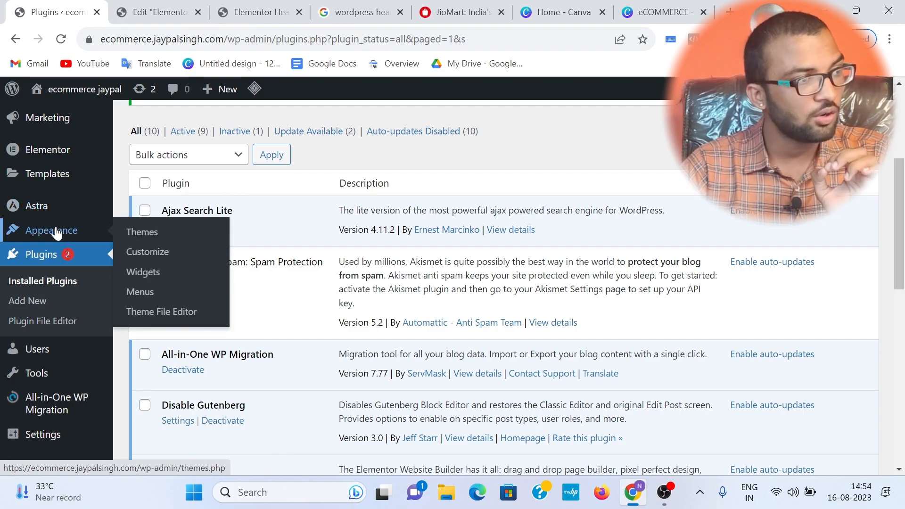
Step: Create a new WordPress navigation menu named "login menu"
click(141, 292)
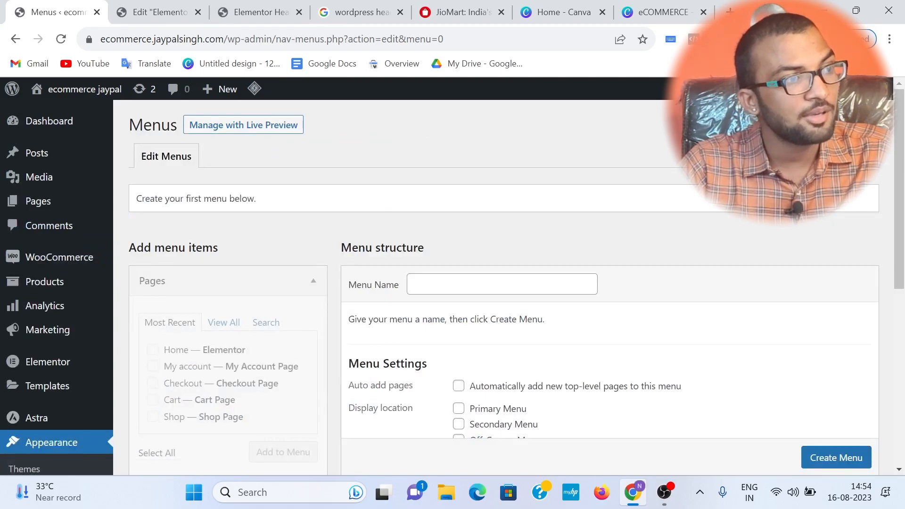
click(440, 275)
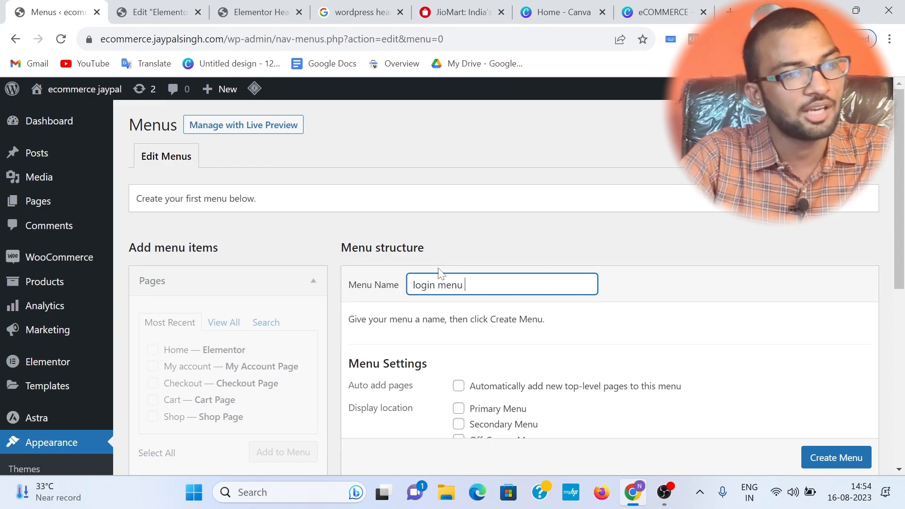
text(login menu)
scroll(504, 283, down, 3)
click(830, 371)
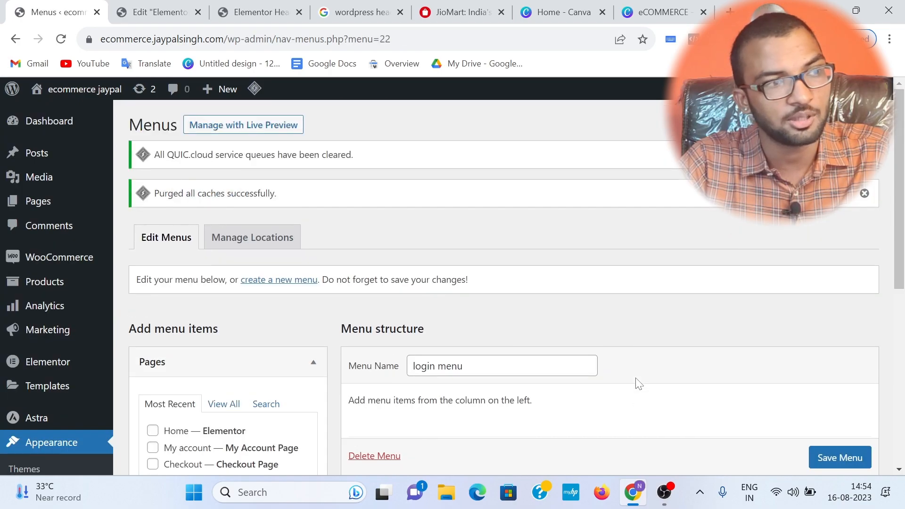
Step: Add the Login/Signup Popup items Login and Logout (For Logged in users) to the login menu and save it
click(152, 228)
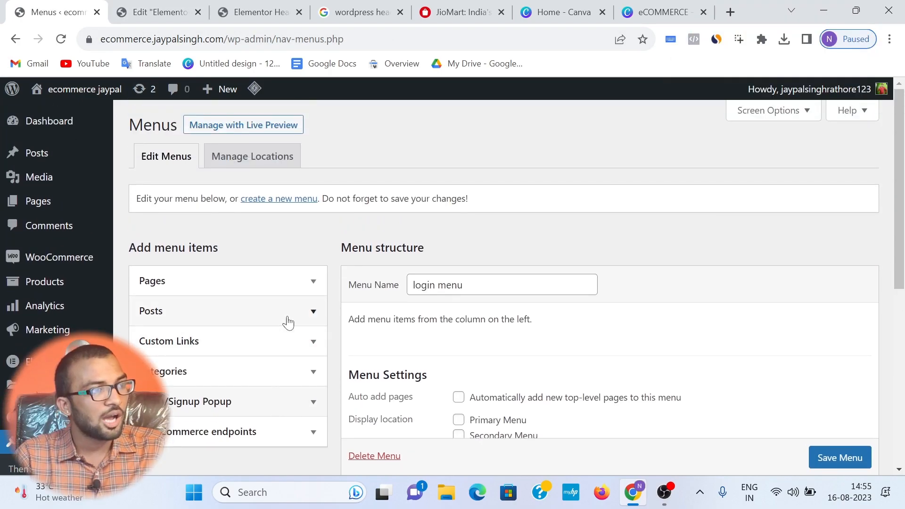
scroll(283, 351, down, 3)
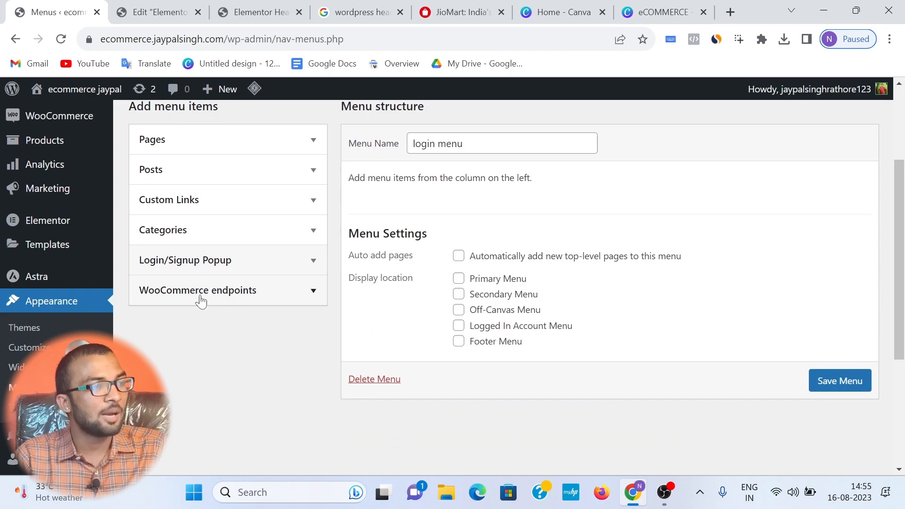
click(209, 265)
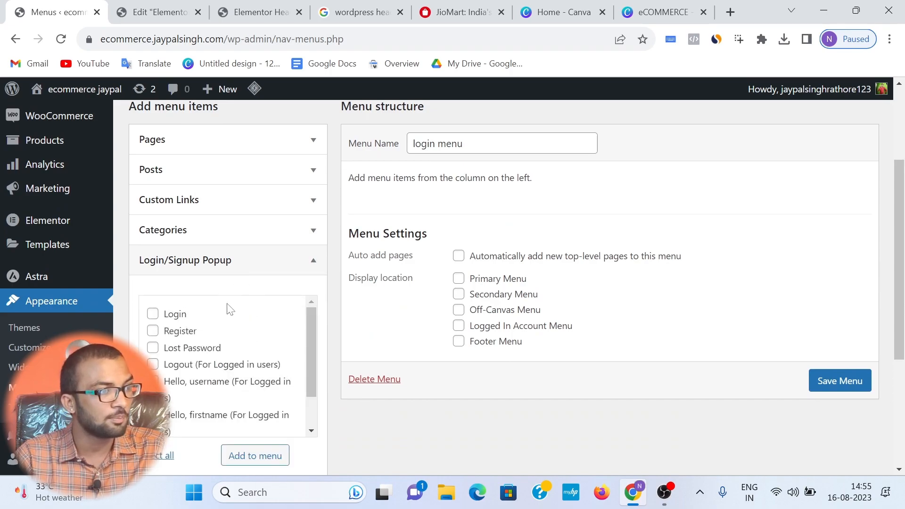
click(175, 316)
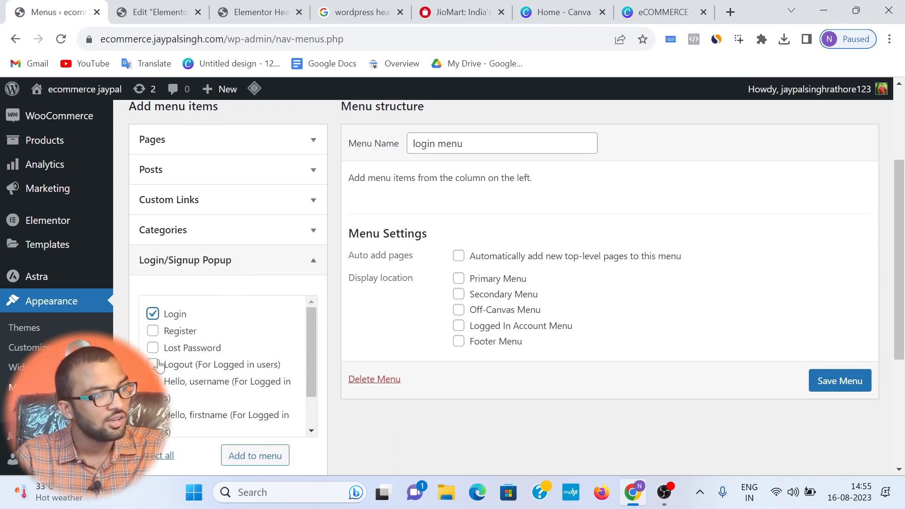
scroll(252, 346, down, 2)
click(255, 385)
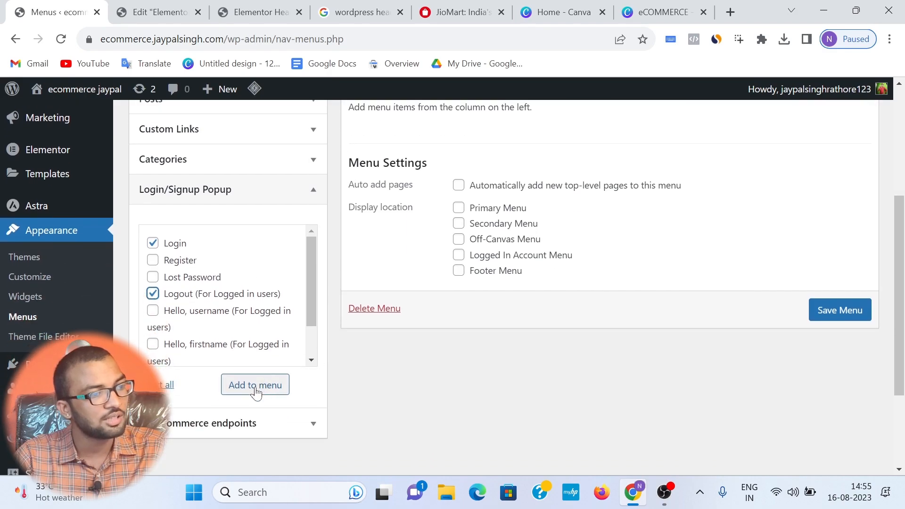
scroll(427, 337, up, 2)
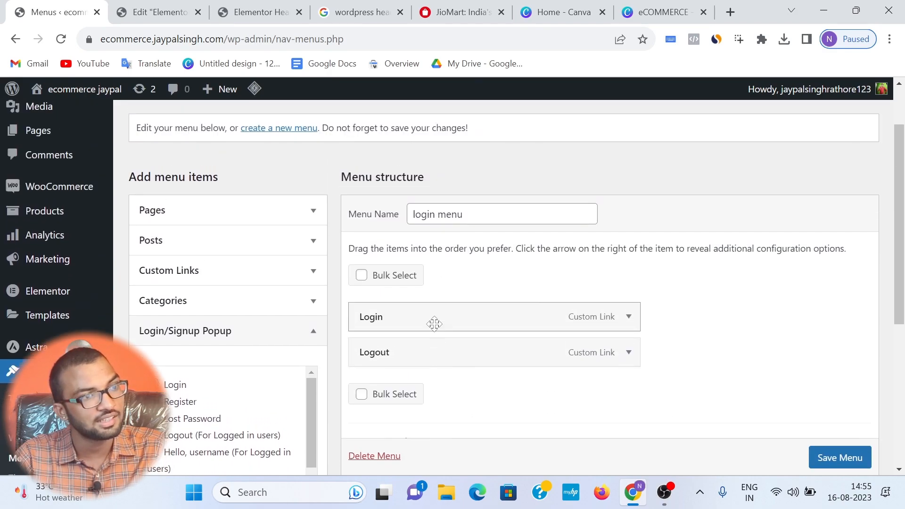
scroll(777, 401, down, 1)
click(842, 448)
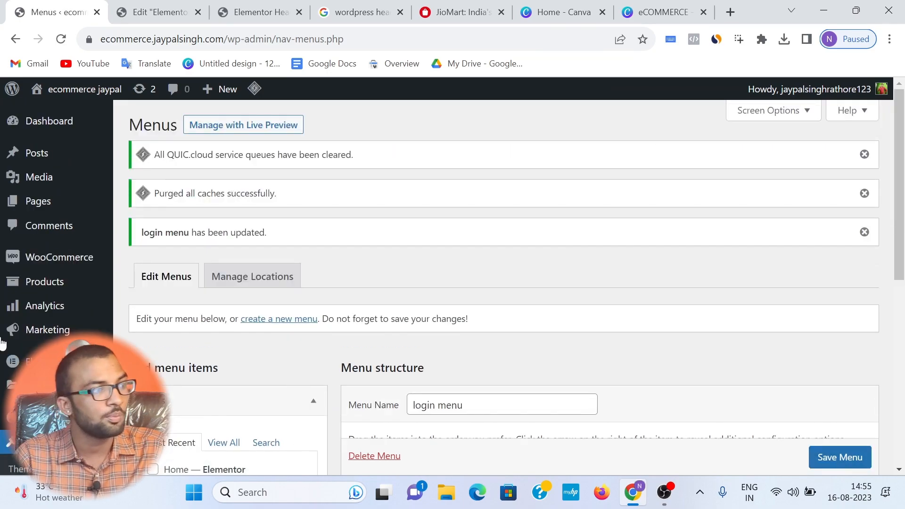
Step: Add a Nav Menu widget to the empty third column of the Elementor header and update the template
click(152, 9)
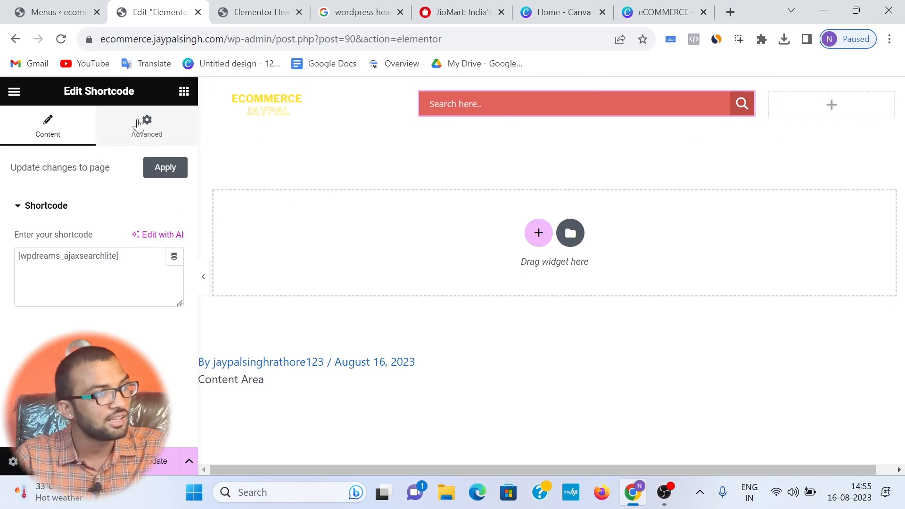
click(183, 92)
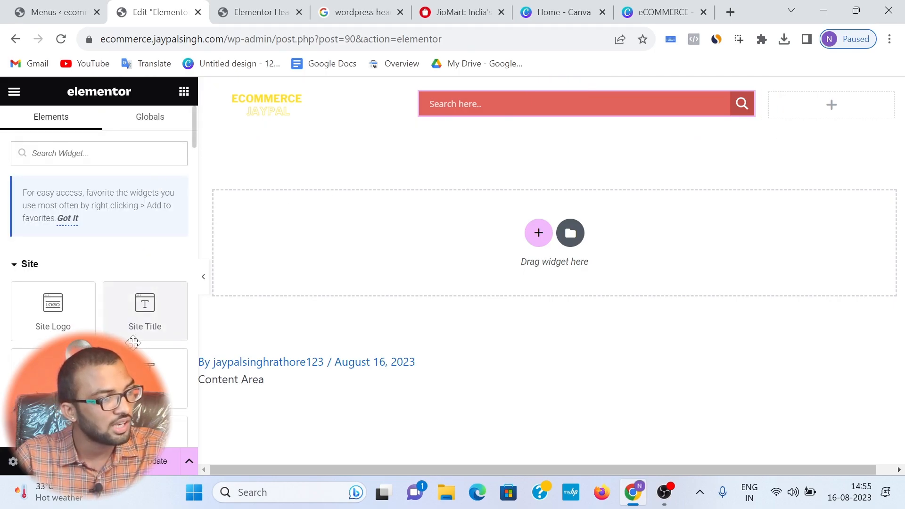
drag(170, 377, 795, 103)
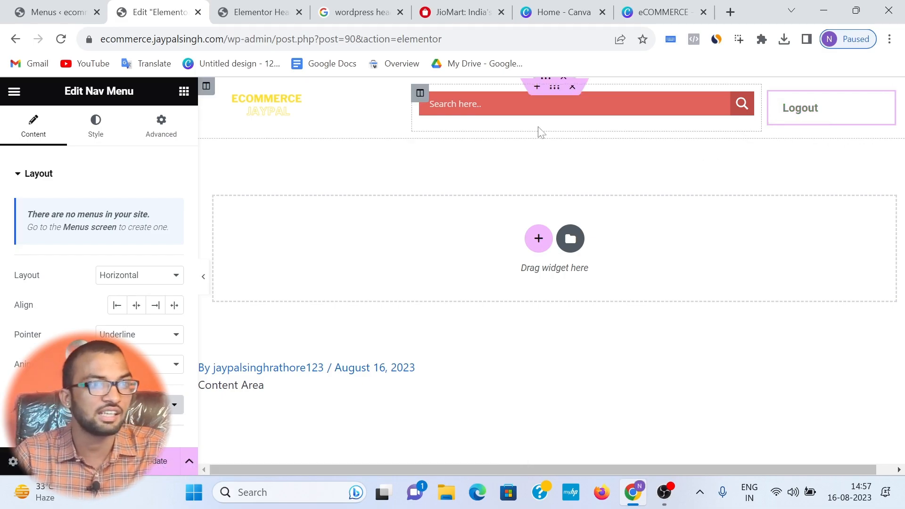
click(165, 459)
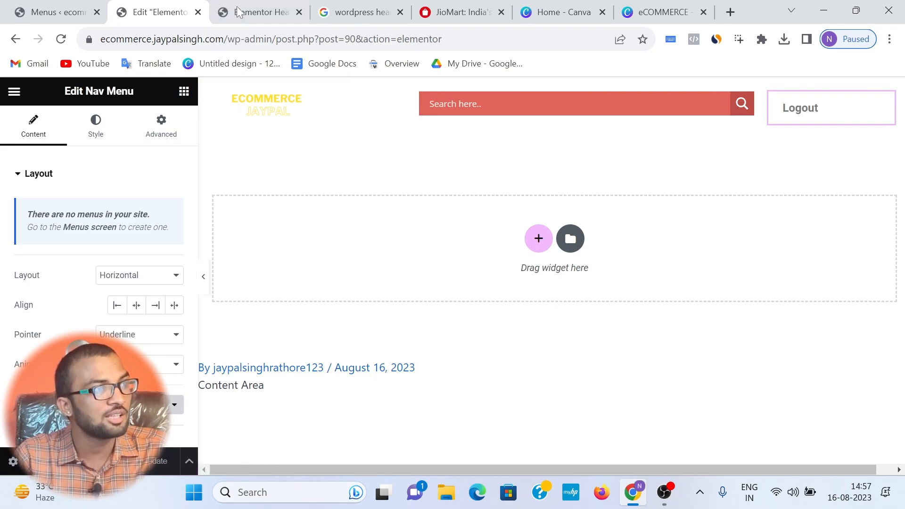
Step: Reload the header preview and check the menu link beside the search box
click(259, 12)
click(62, 40)
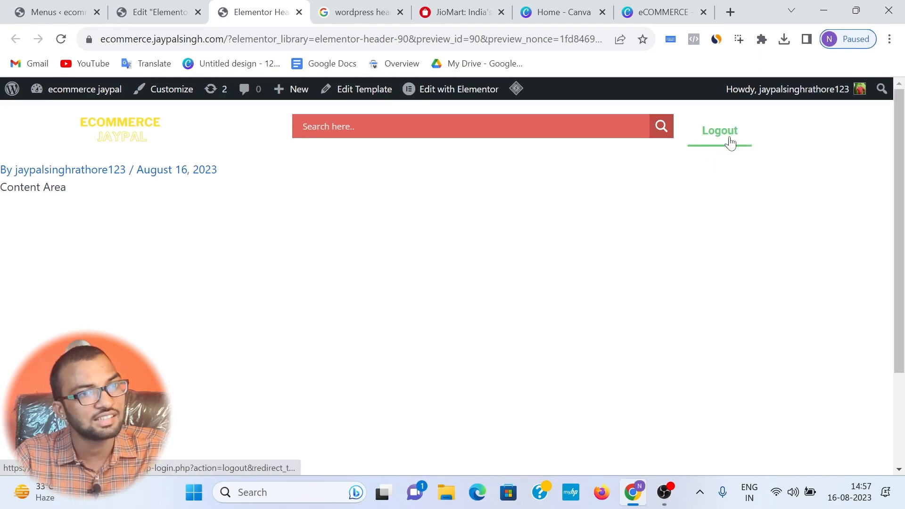
right_click(258, 40)
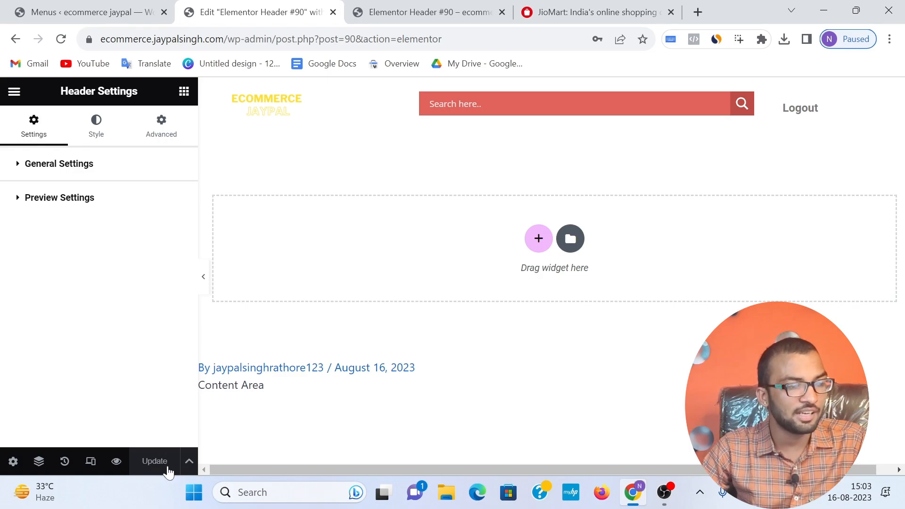
Step: Set the header template's display condition to Include for the Entire Site and save it
click(187, 462)
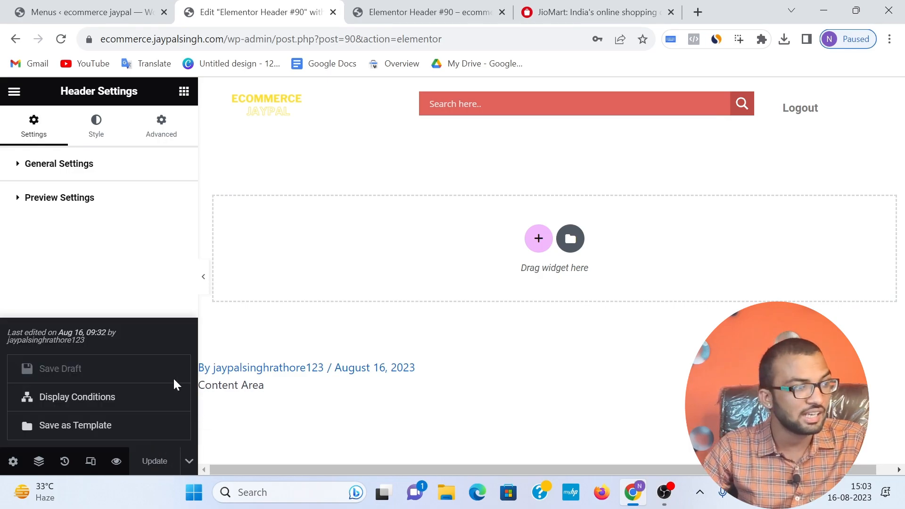
click(126, 410)
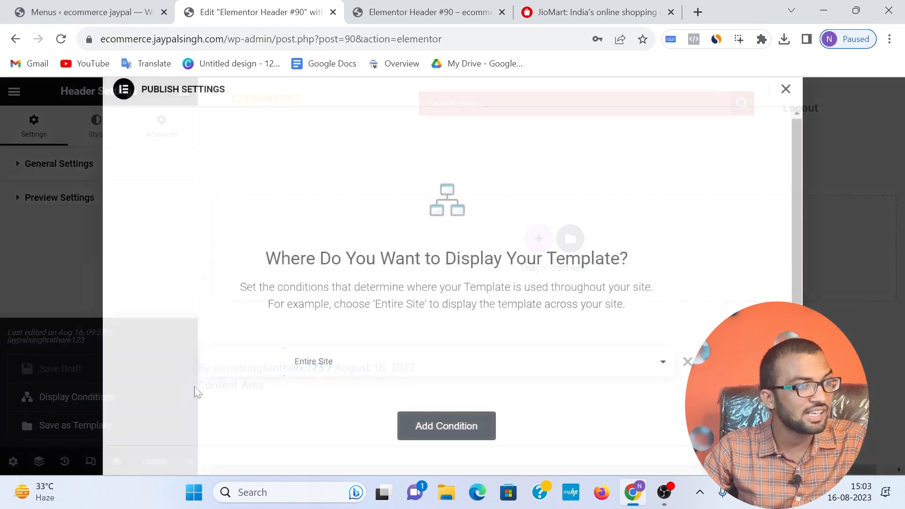
click(279, 365)
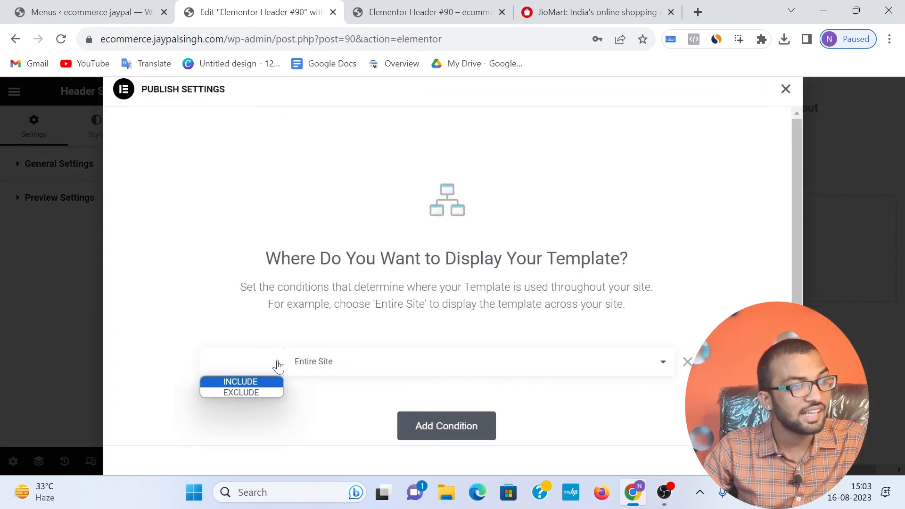
click(249, 381)
click(230, 370)
click(235, 383)
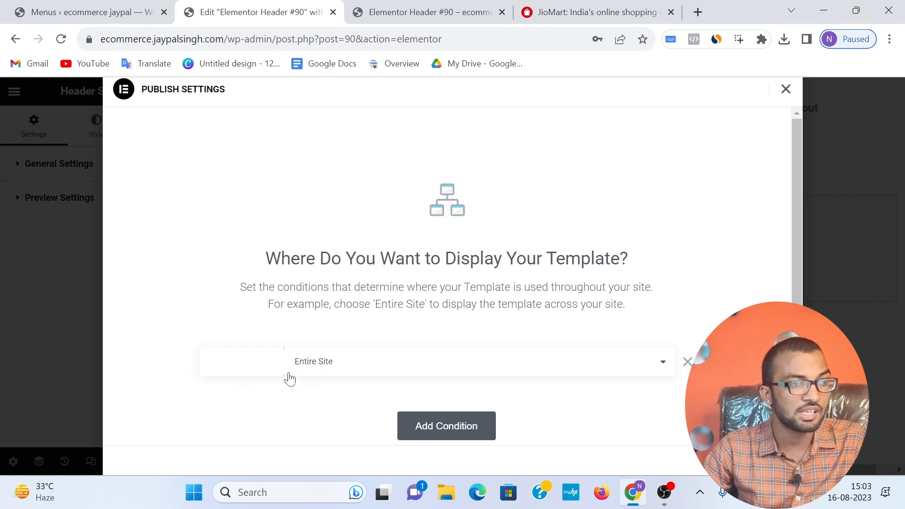
click(757, 461)
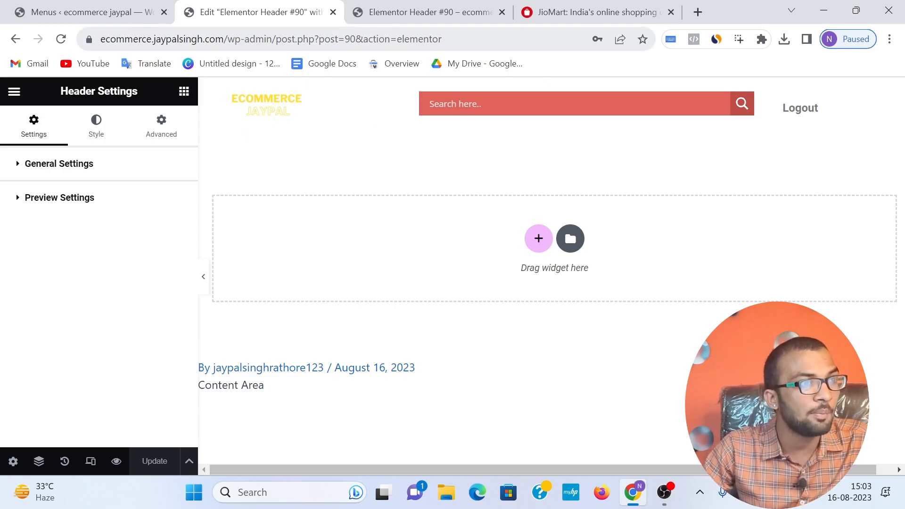
Step: Open the ecommerce site's home page in a new browser tab and check the header on it
drag(101, 39, 206, 42)
key(ctrl+c)
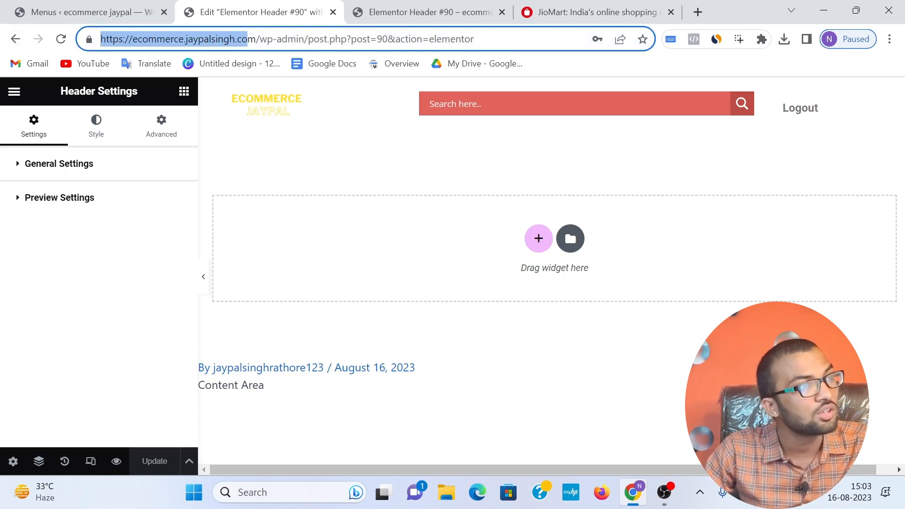
click(698, 12)
key(ctrl+v)
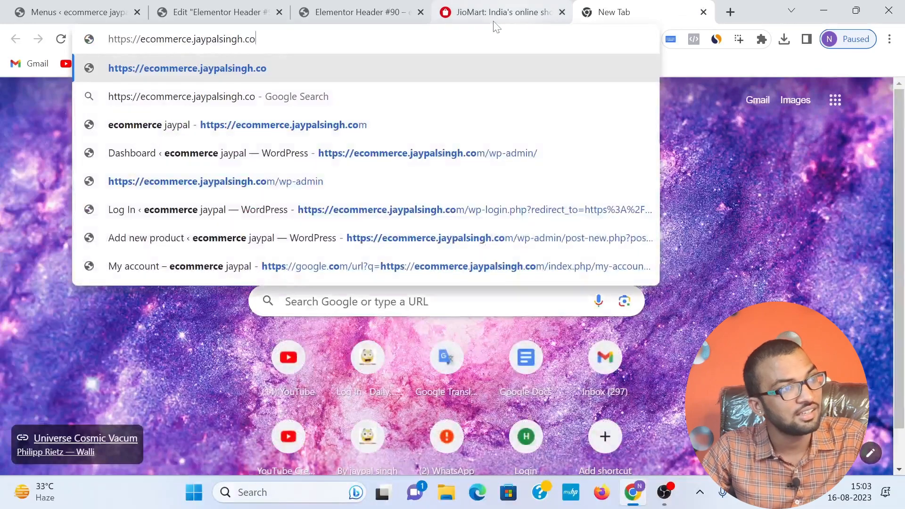
text(M)
key(Return)
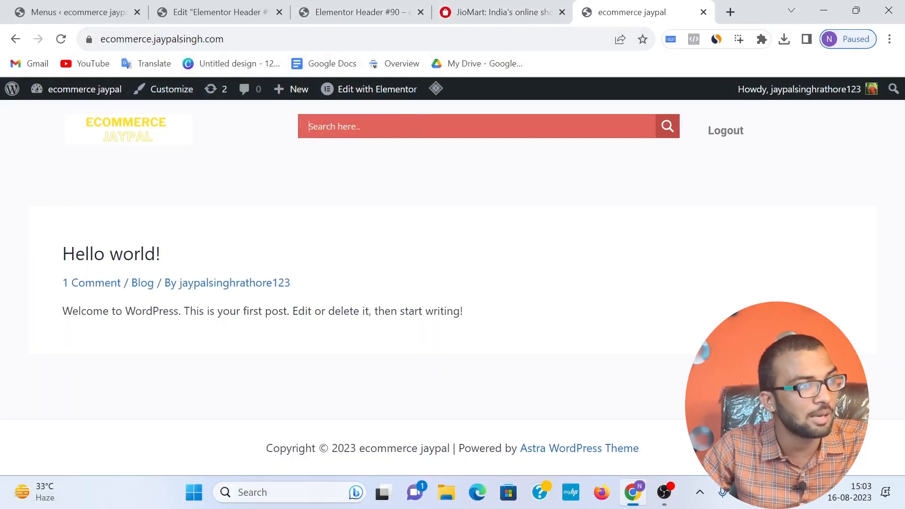
drag(78, 124, 246, 129)
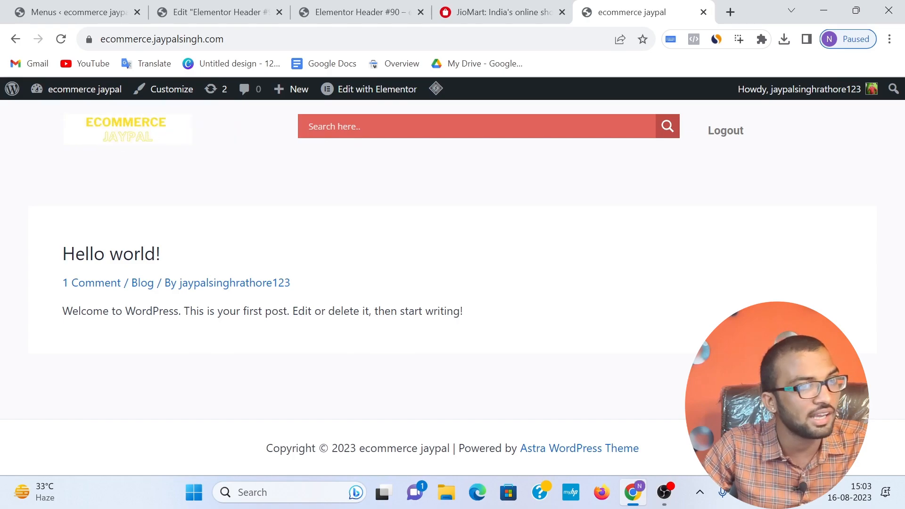
Step: Copy the home page address and open it in a new Incognito window to view the site logged out
click(292, 39)
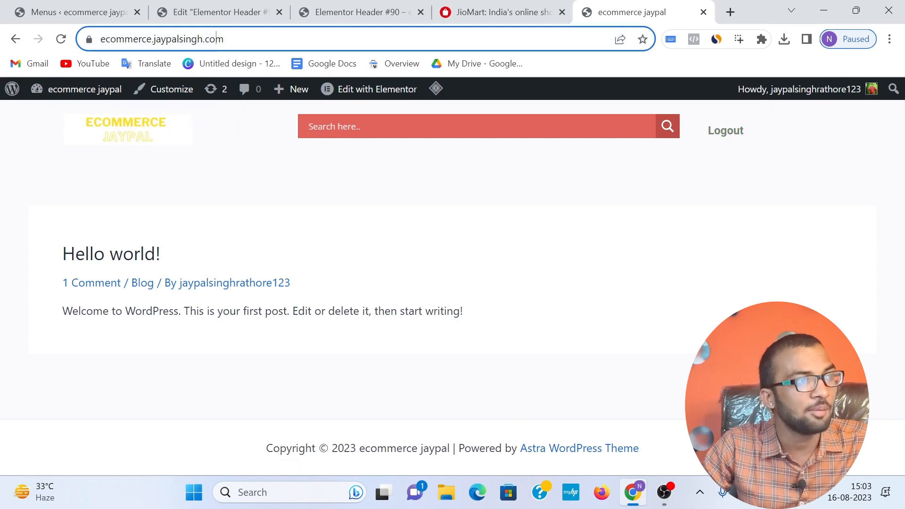
click(292, 39)
drag(278, 39, 113, 40)
right_click(113, 45)
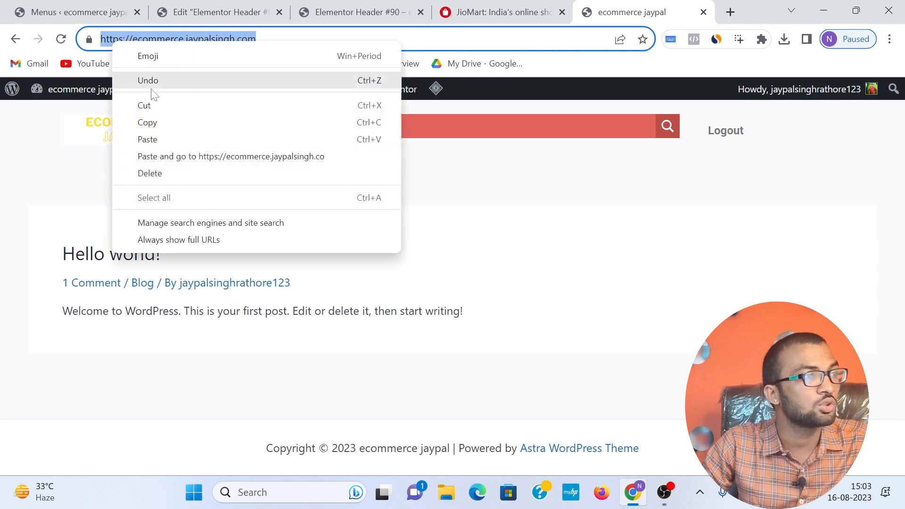
click(151, 121)
click(890, 39)
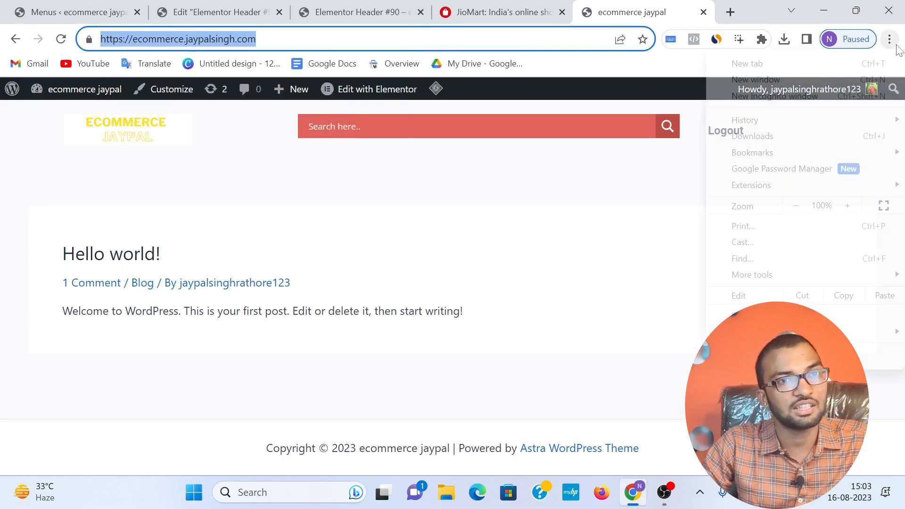
click(773, 96)
key(ctrl+v)
key(Return)
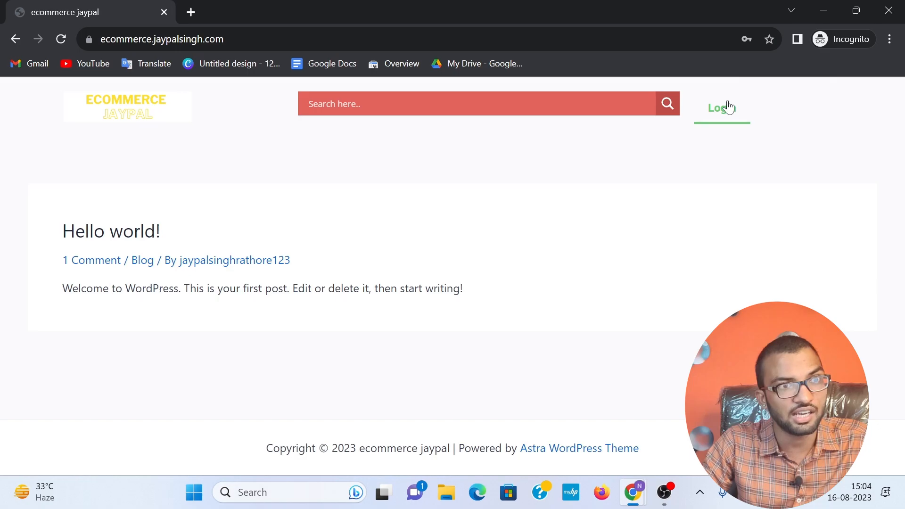
Step: Open the header's login popup and examine the fields of its Login and Sign Up forms
click(728, 107)
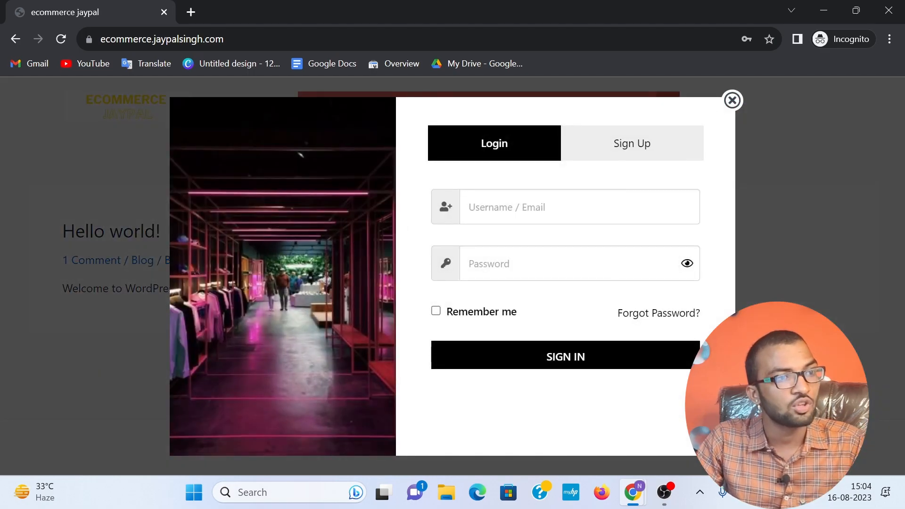
click(522, 257)
click(427, 276)
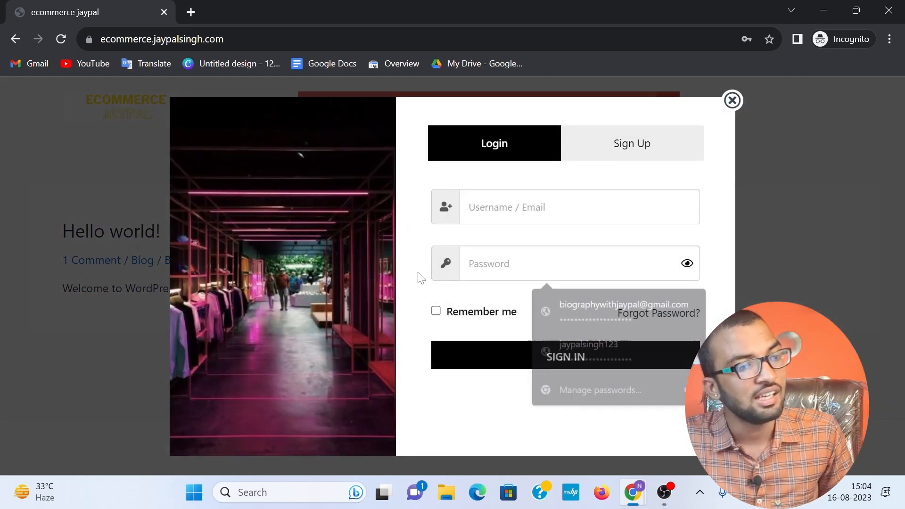
click(637, 143)
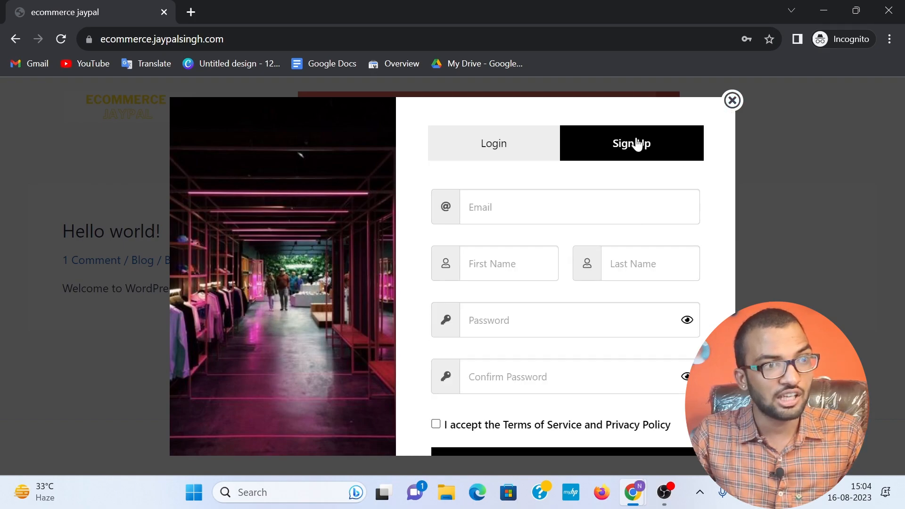
scroll(596, 231, down, 1)
click(509, 158)
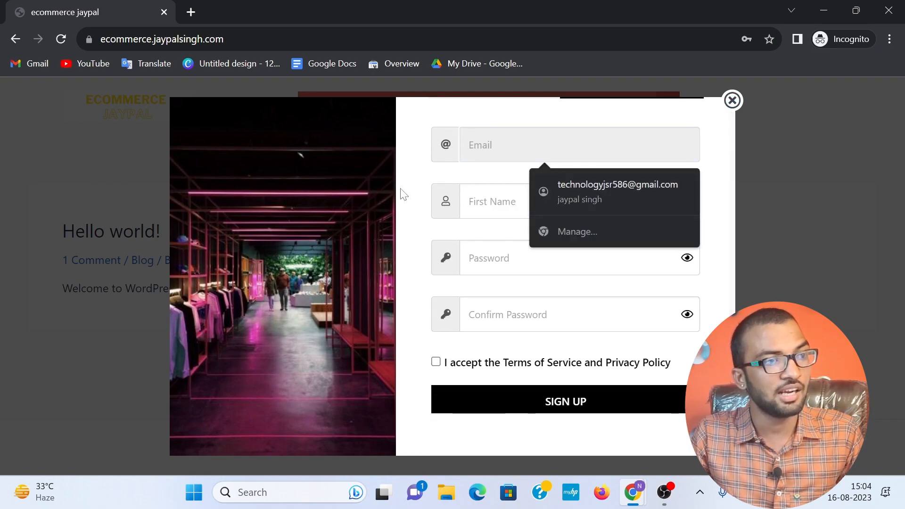
Step: Close the login popup and the Incognito window, and examine the category navigation bar on the JioMart site
click(432, 187)
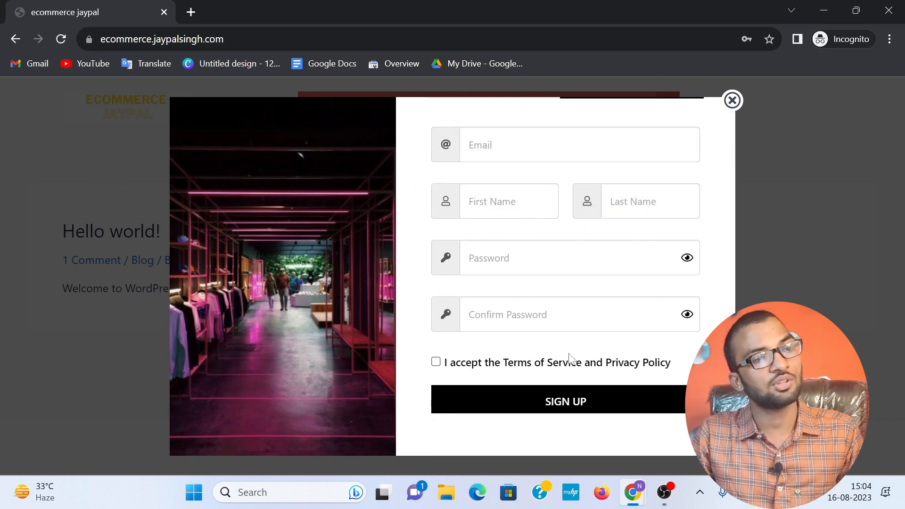
click(732, 101)
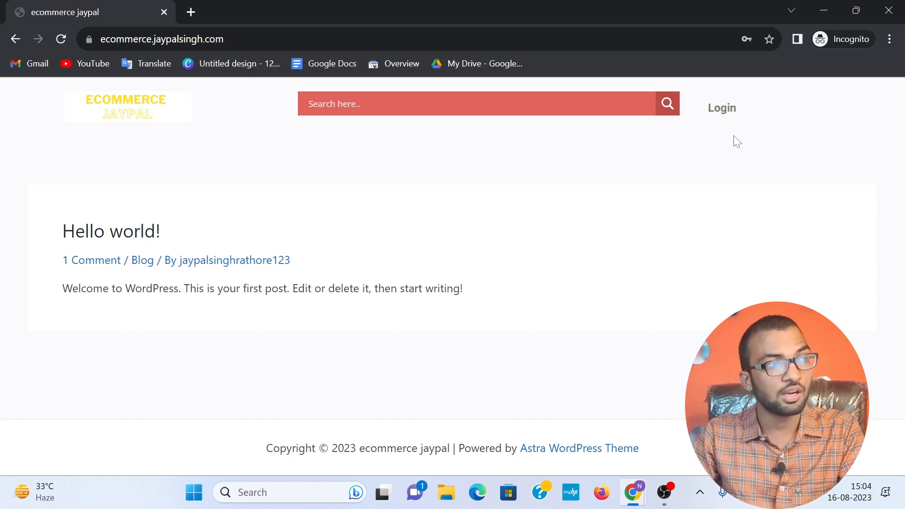
click(888, 10)
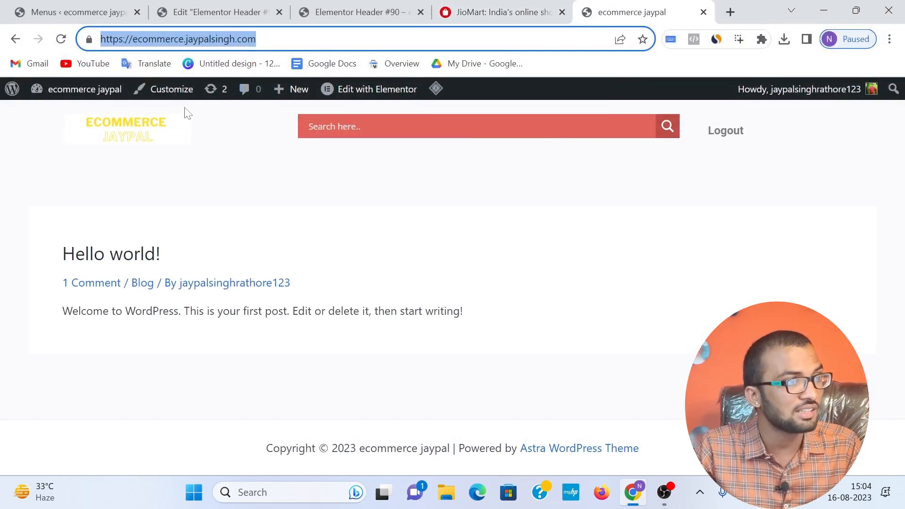
click(500, 12)
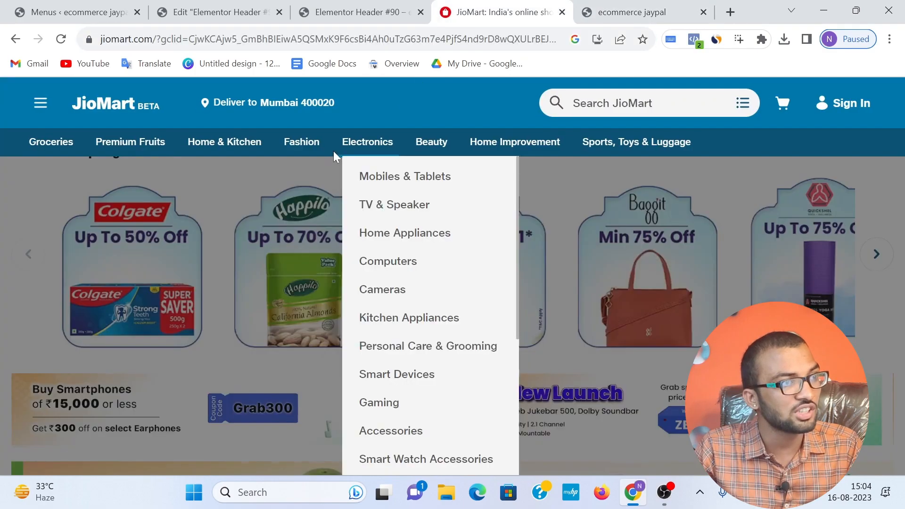
mouse_move(656, 158)
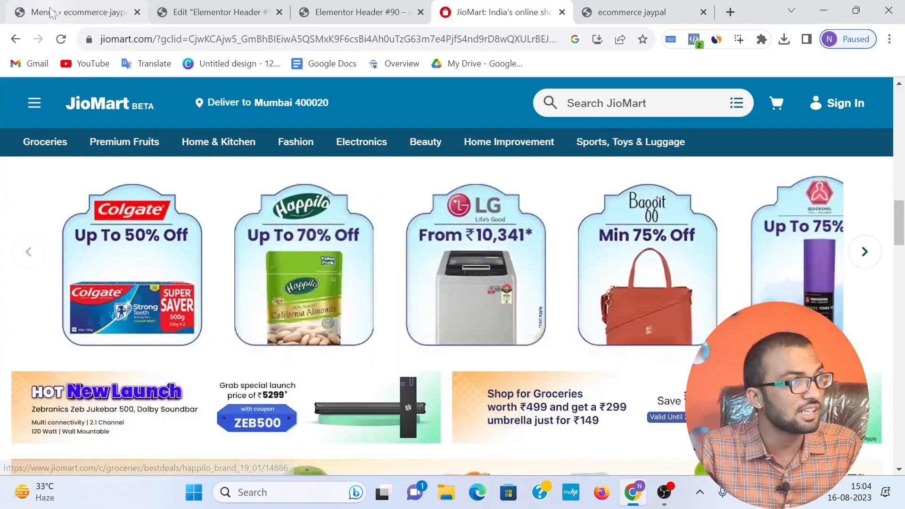
Step: Create a new WordPress menu named "main menu" with Primary Menu as its display location
click(78, 12)
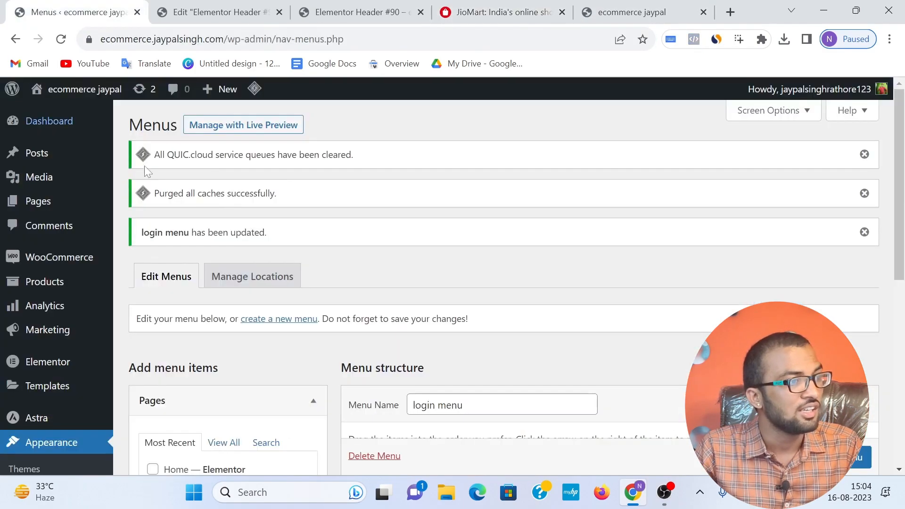
scroll(147, 170, down, 6)
click(214, 257)
scroll(221, 191, up, 3)
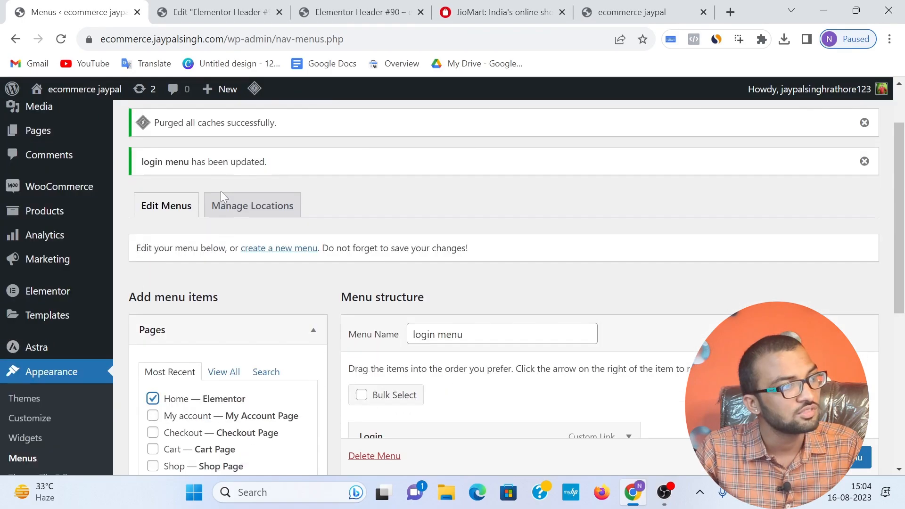
click(273, 252)
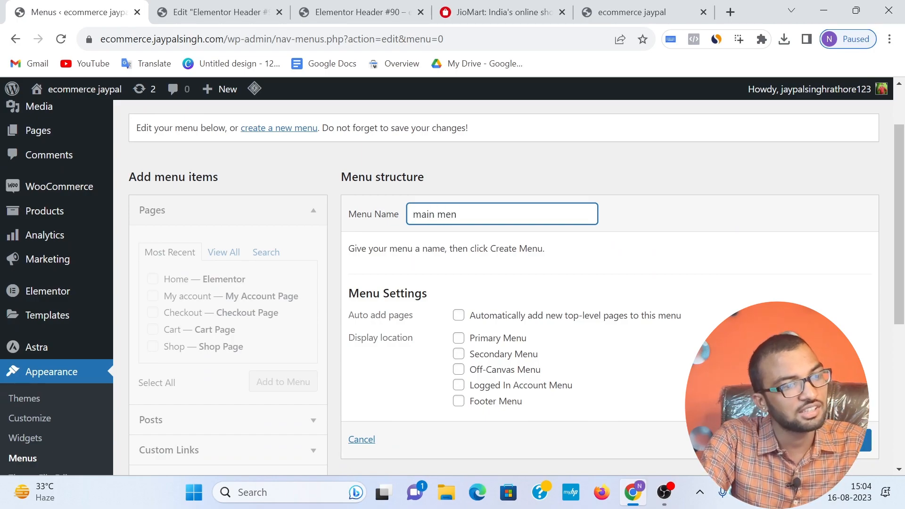
click(459, 344)
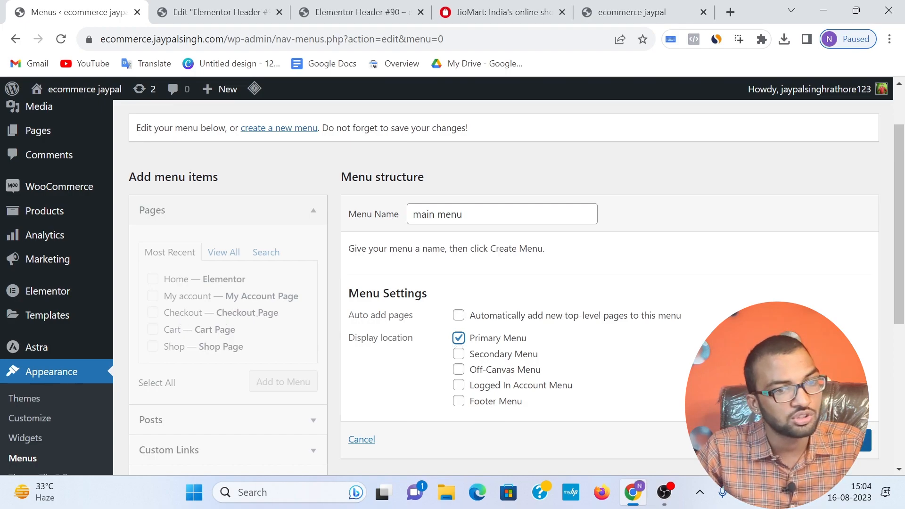
scroll(453, 287, down, 1)
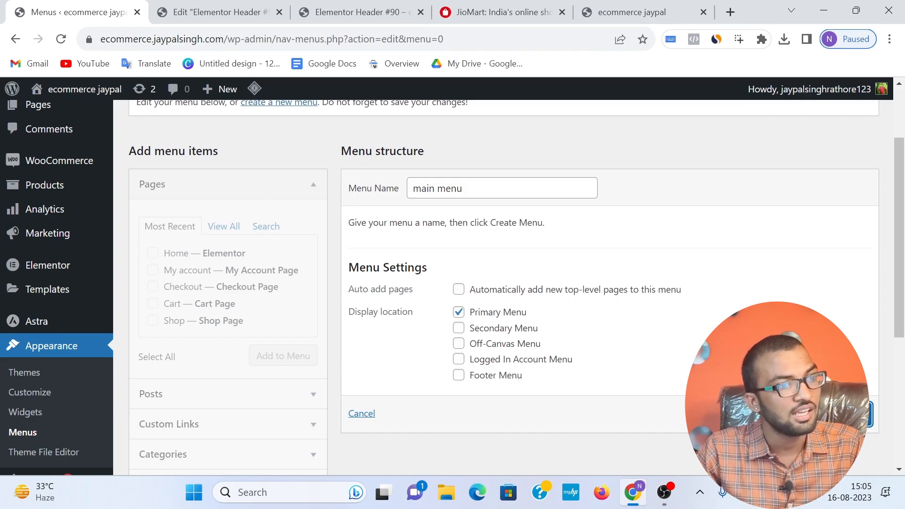
Step: Check the available post categories and enable Product categories in the screen options of the Menus page
scroll(306, 330, down, 3)
click(255, 283)
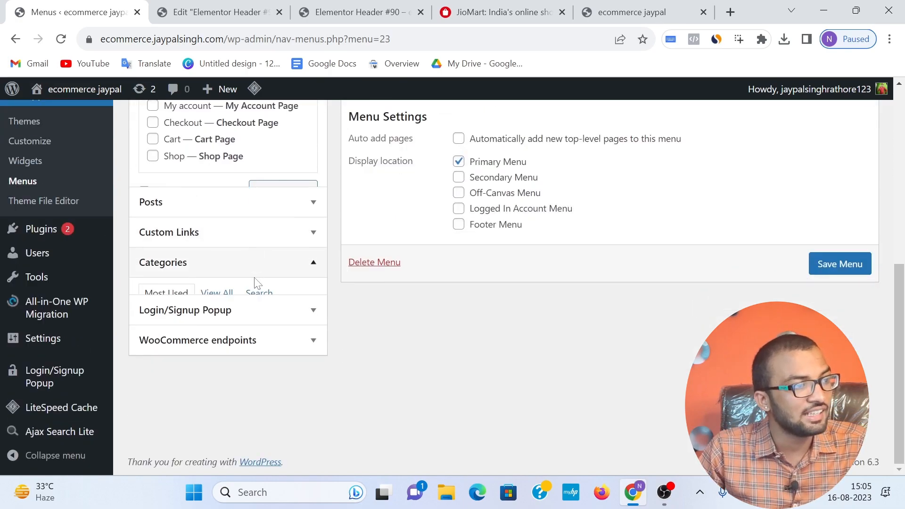
scroll(225, 219, up, 2)
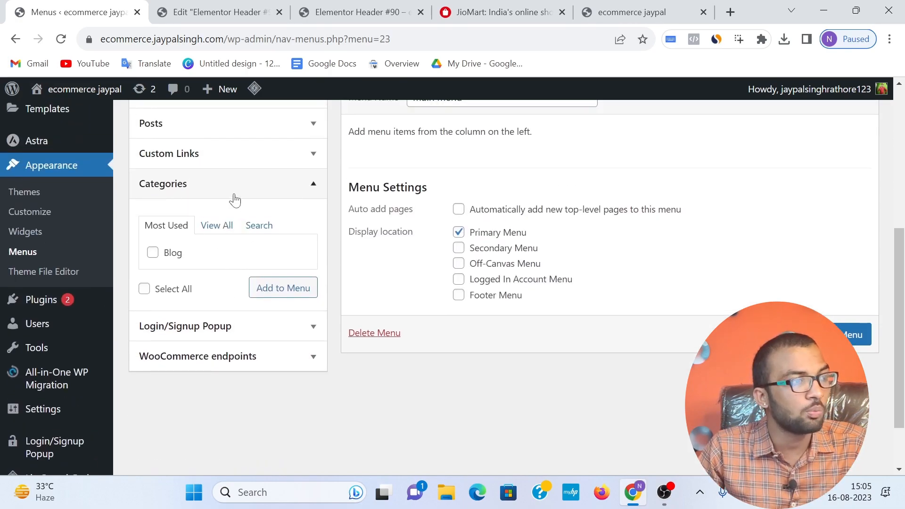
click(234, 198)
scroll(407, 318, up, 6)
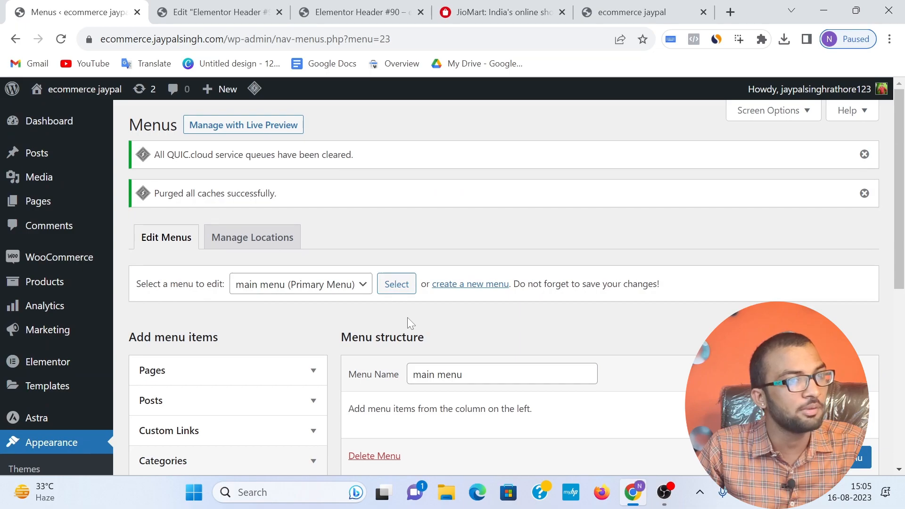
click(790, 119)
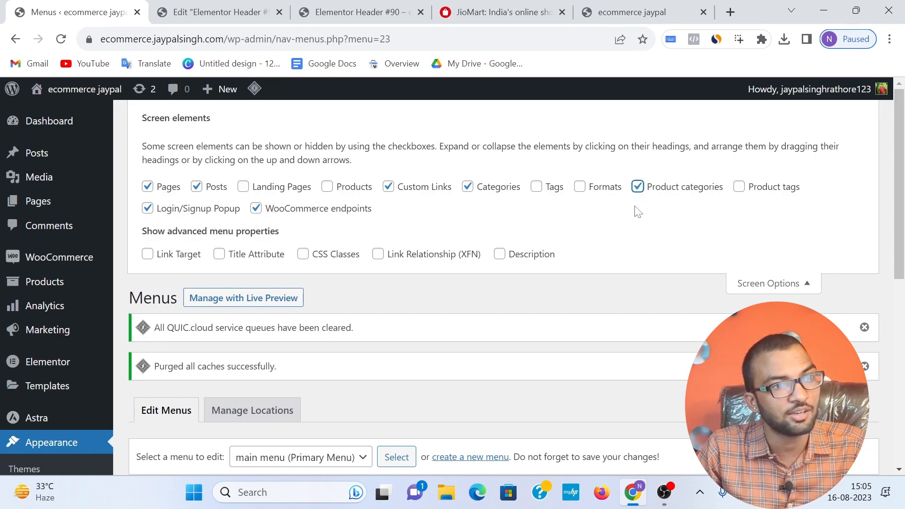
click(791, 285)
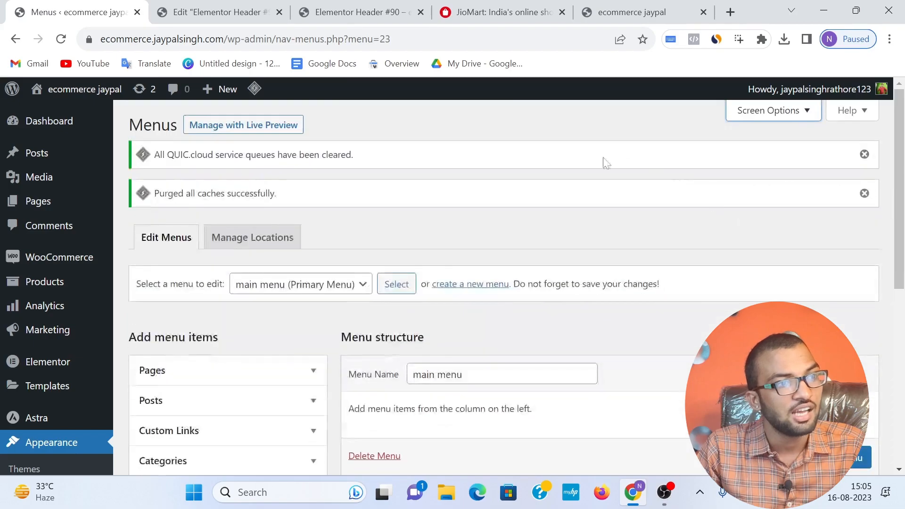
Step: Add the product categories women, kitchen and men to the main menu
scroll(218, 259, down, 5)
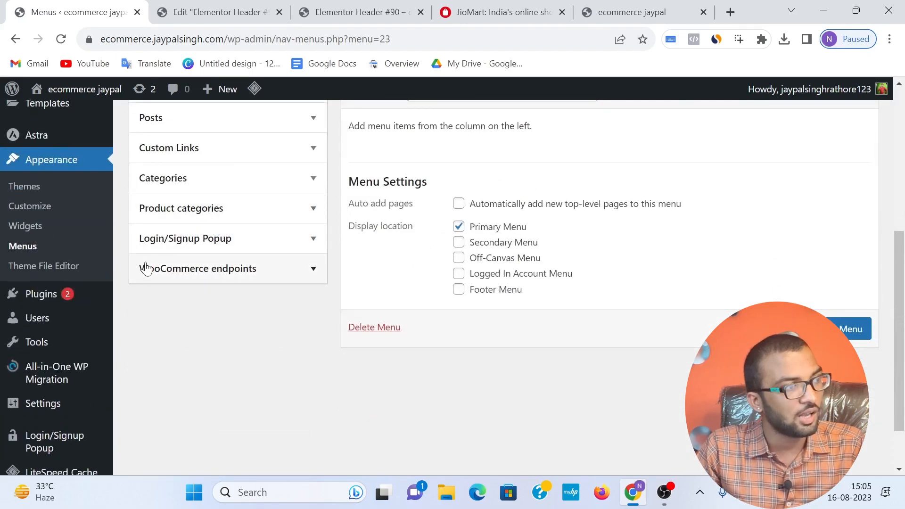
click(219, 221)
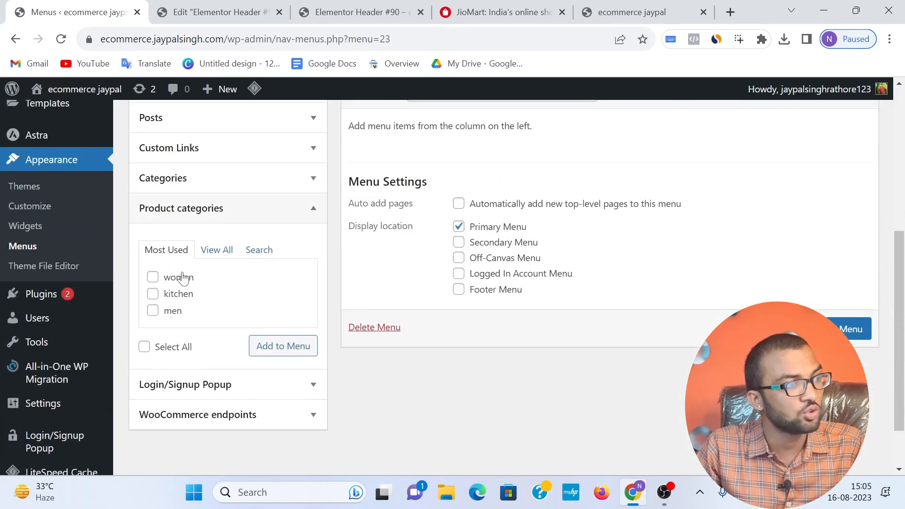
click(166, 278)
click(156, 311)
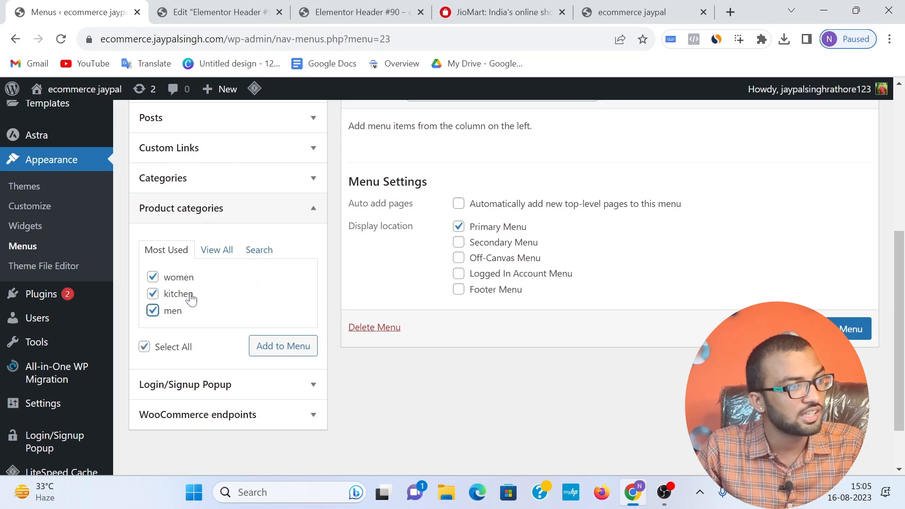
scroll(183, 290, down, 2)
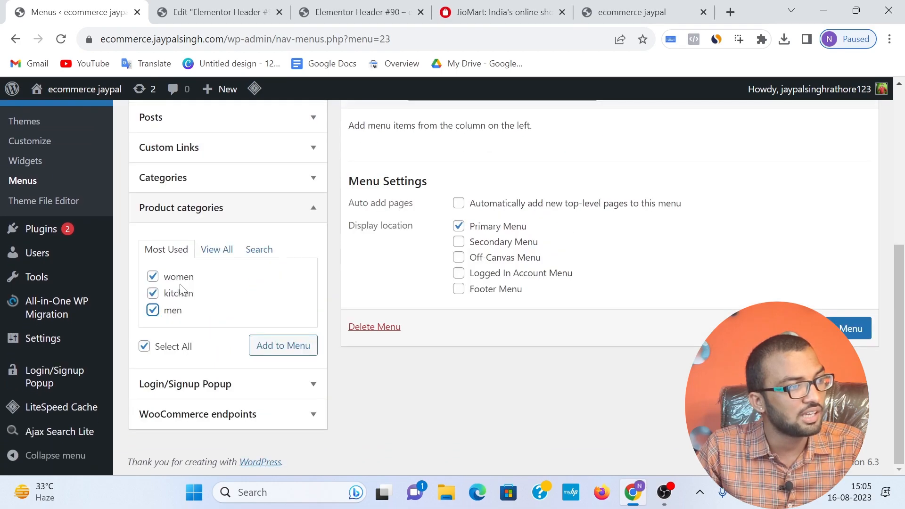
click(284, 349)
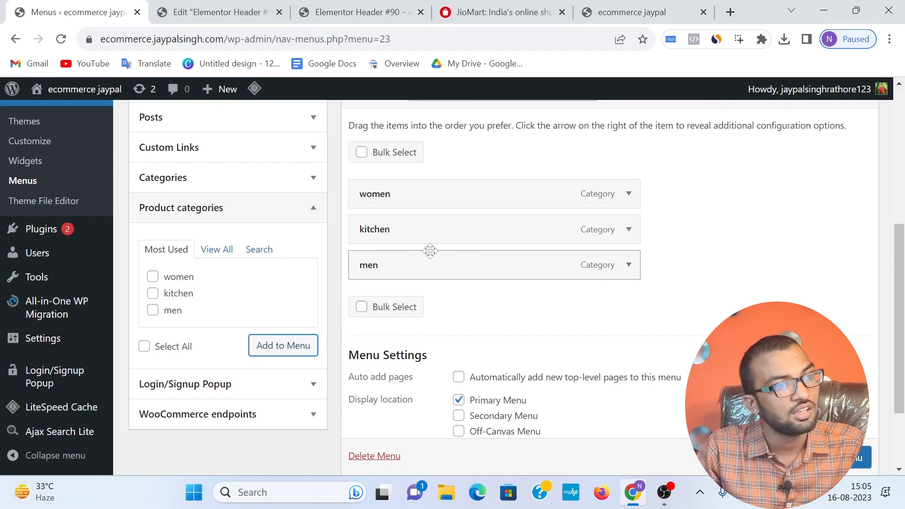
Step: Add the Home page to the main menu and move it above the women item
scroll(202, 257, up, 3)
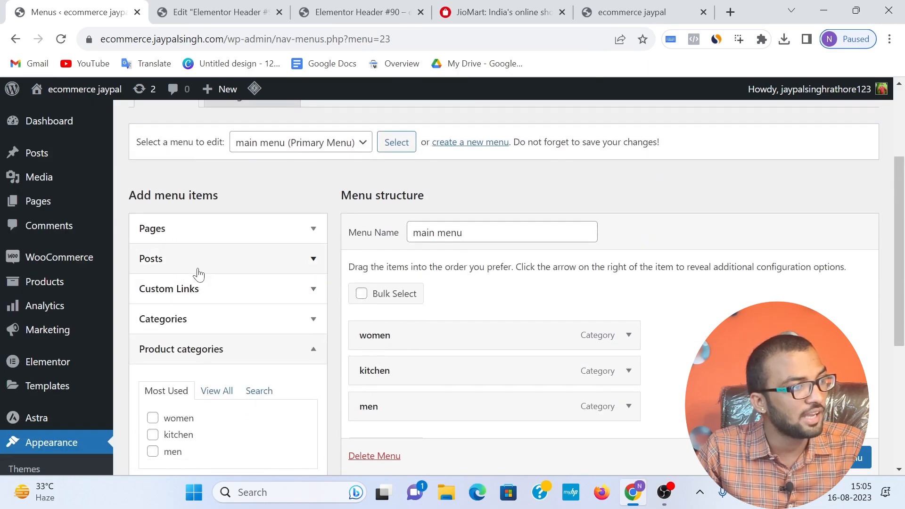
click(214, 230)
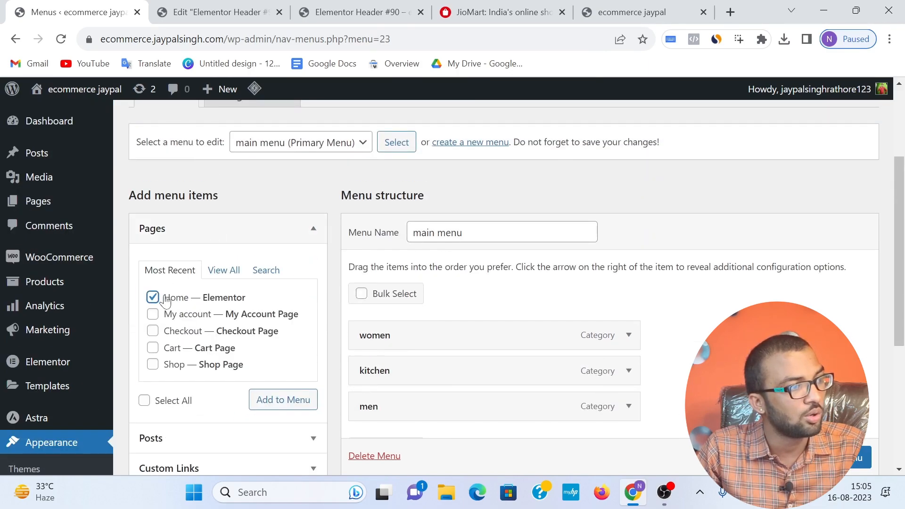
click(263, 400)
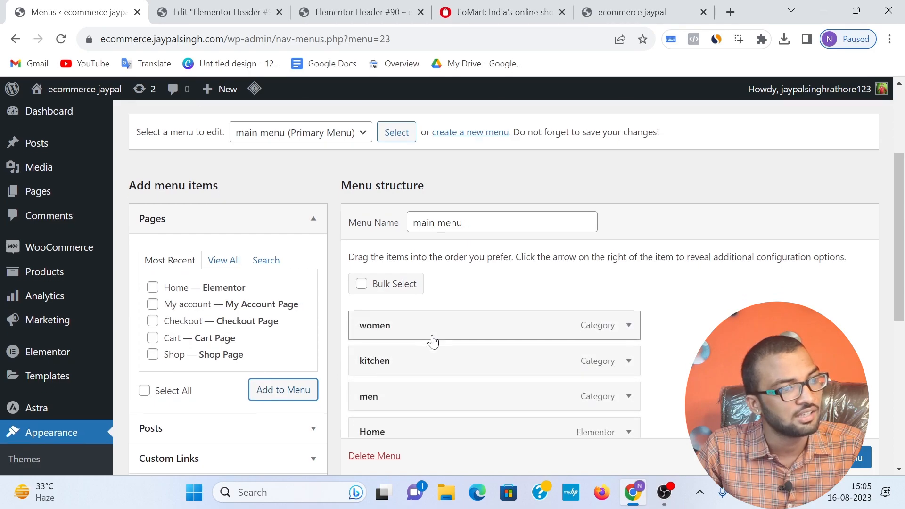
scroll(401, 375, down, 1)
drag(401, 376, 400, 265)
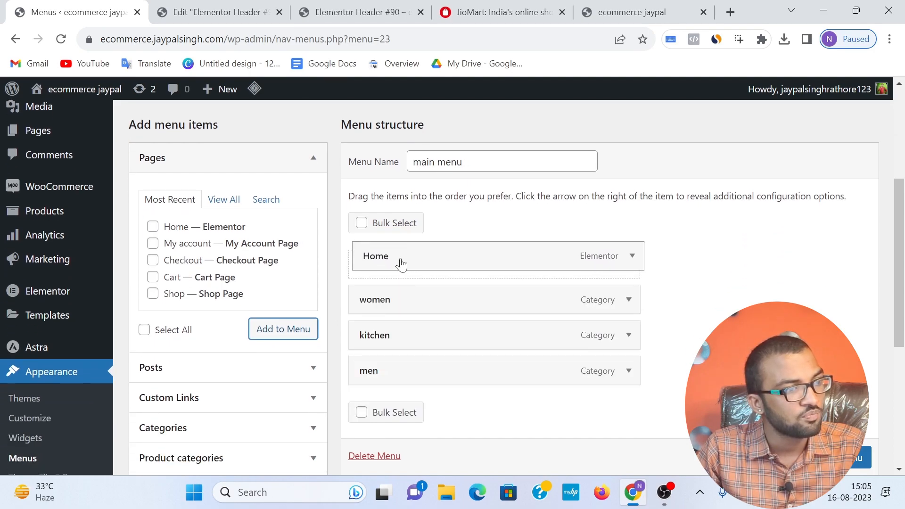
Step: Nest the men item as a sub item under women and save the main menu
scroll(437, 292, down, 1)
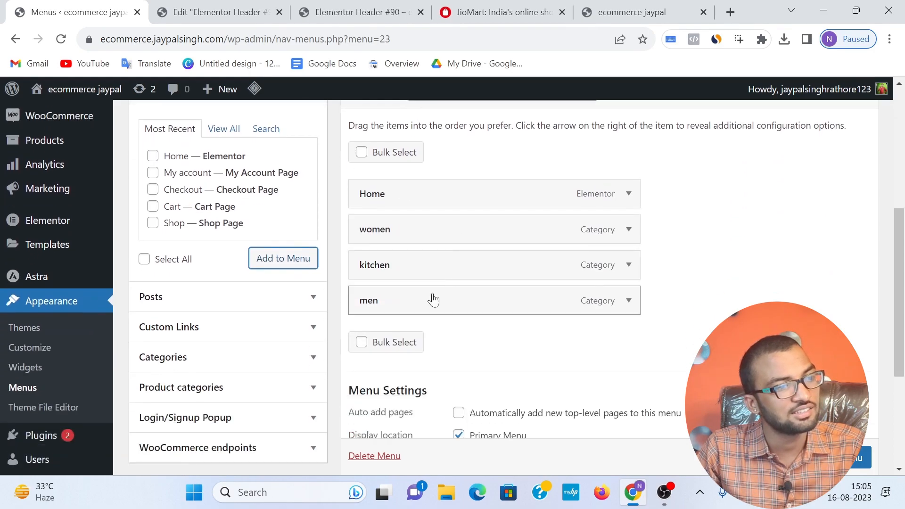
drag(390, 310, 410, 265)
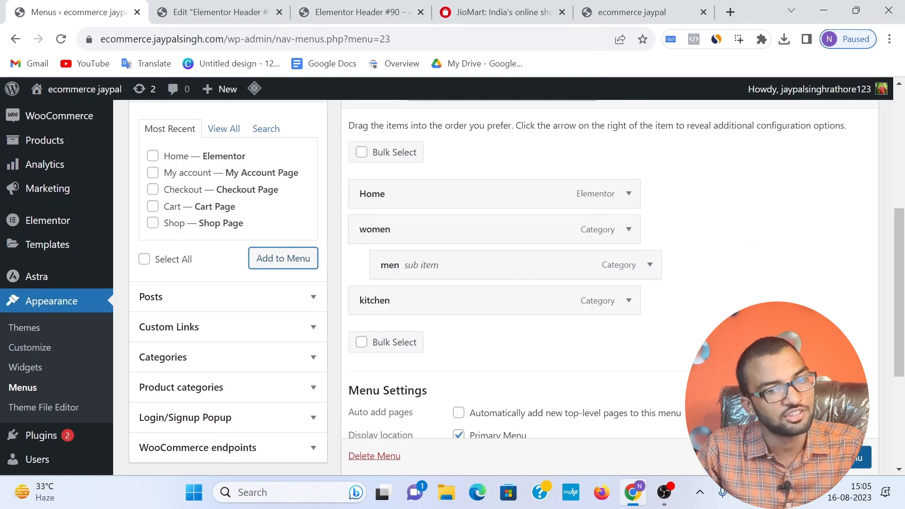
scroll(778, 406, down, 1)
click(841, 458)
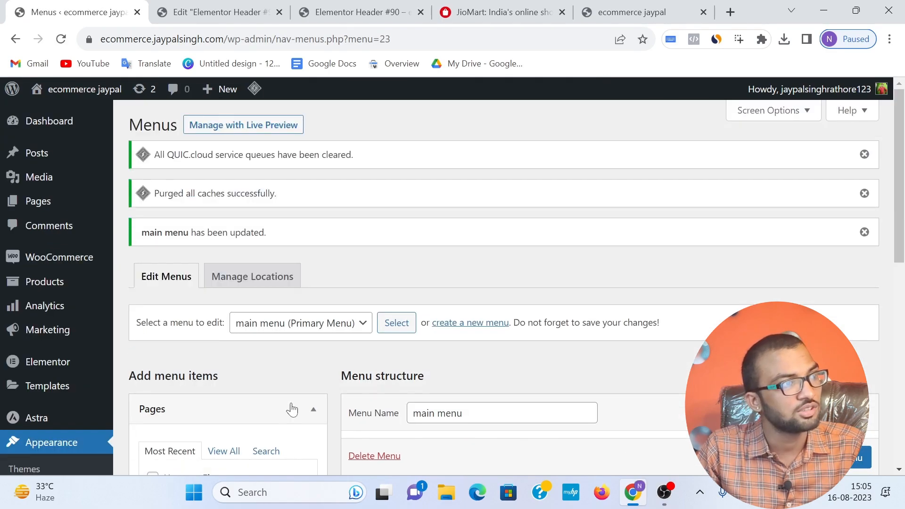
Step: In the Elementor header template, add a single-column section below the header row and place a Nav Menu widget in it
click(215, 12)
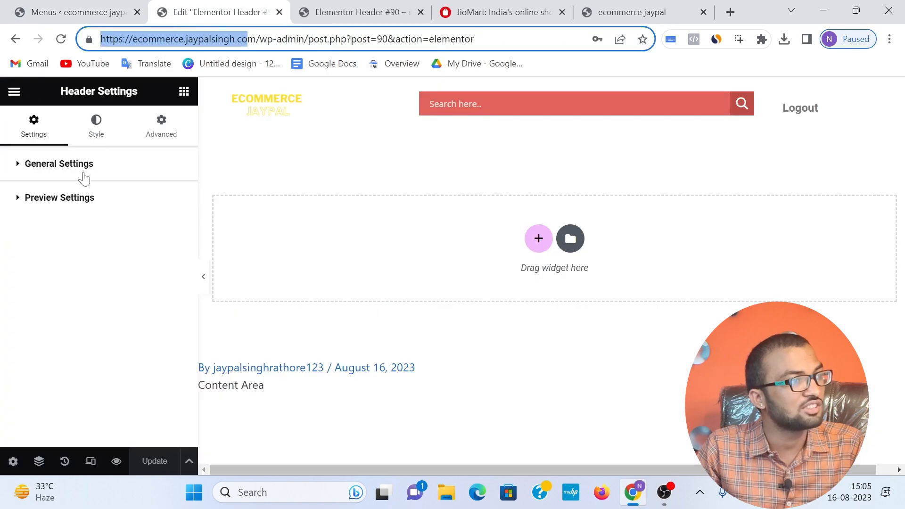
click(7, 93)
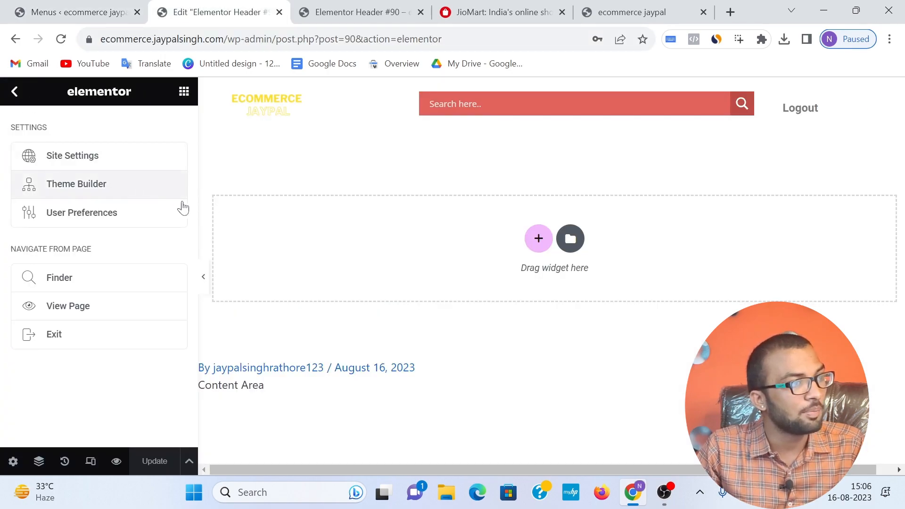
click(538, 238)
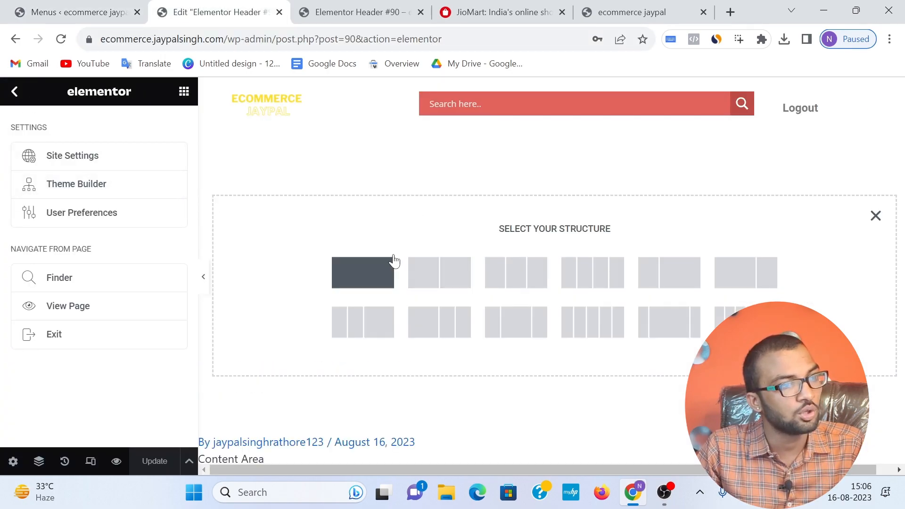
click(377, 271)
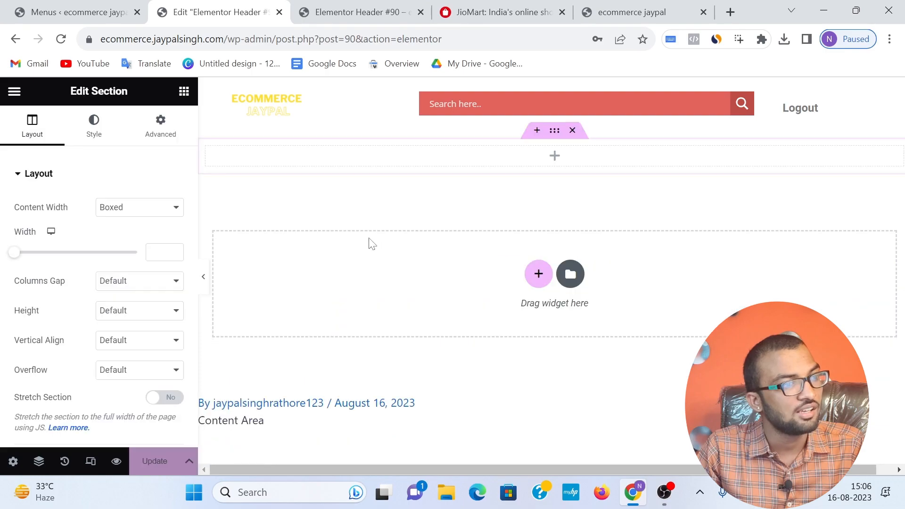
click(185, 96)
drag(147, 373, 524, 158)
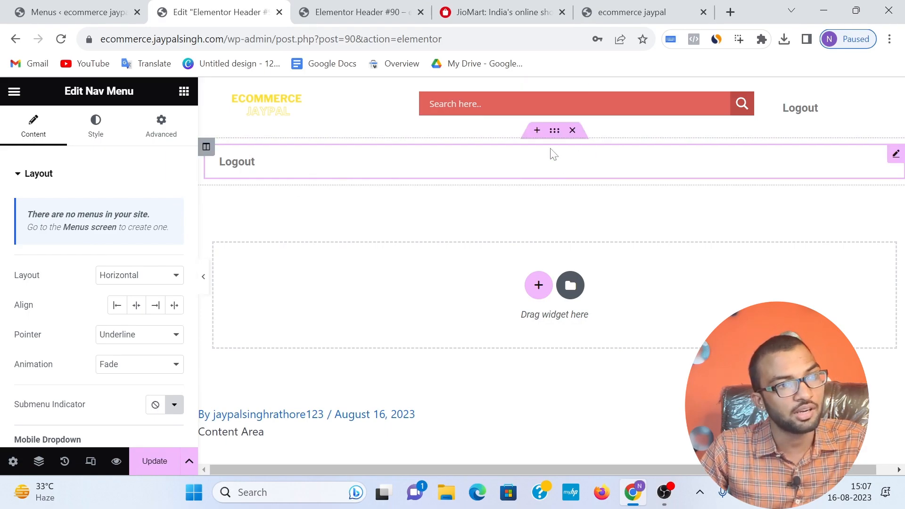
Step: Delete the Nav Menu section and return to the Theme Builder's header list without saving the changes
click(573, 131)
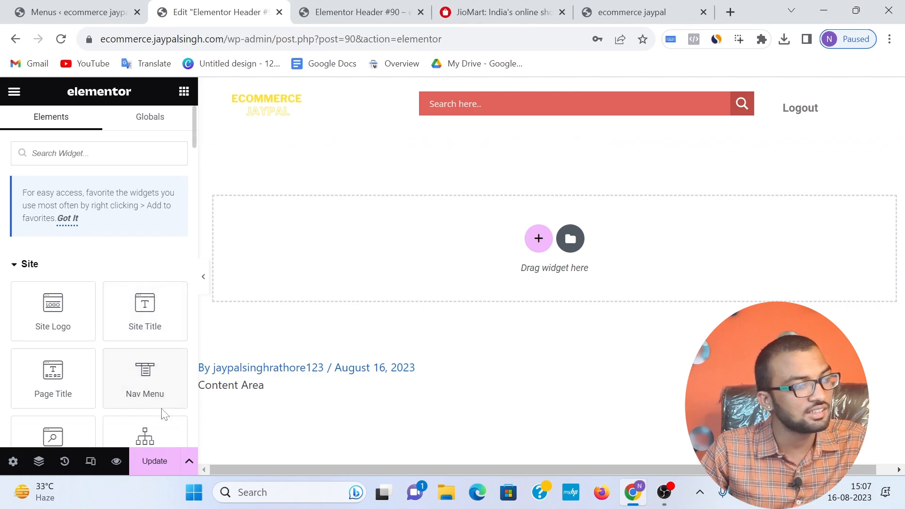
click(14, 40)
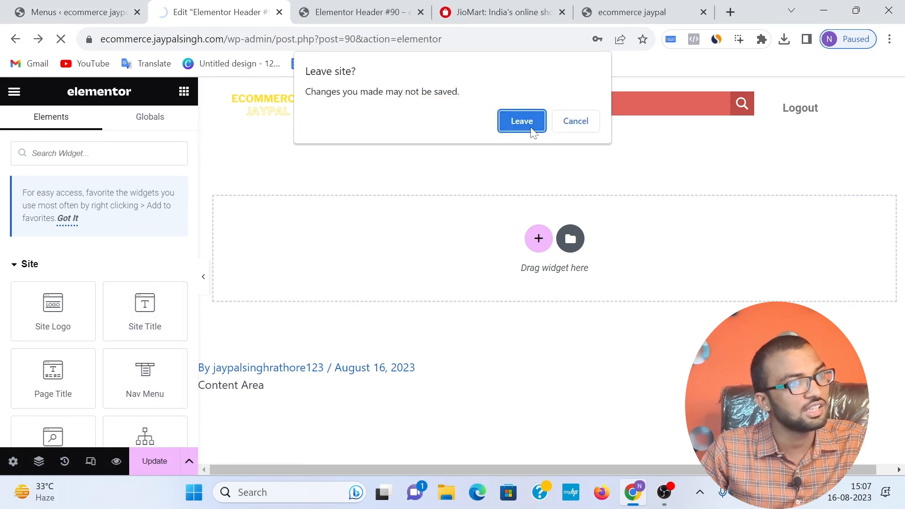
click(532, 129)
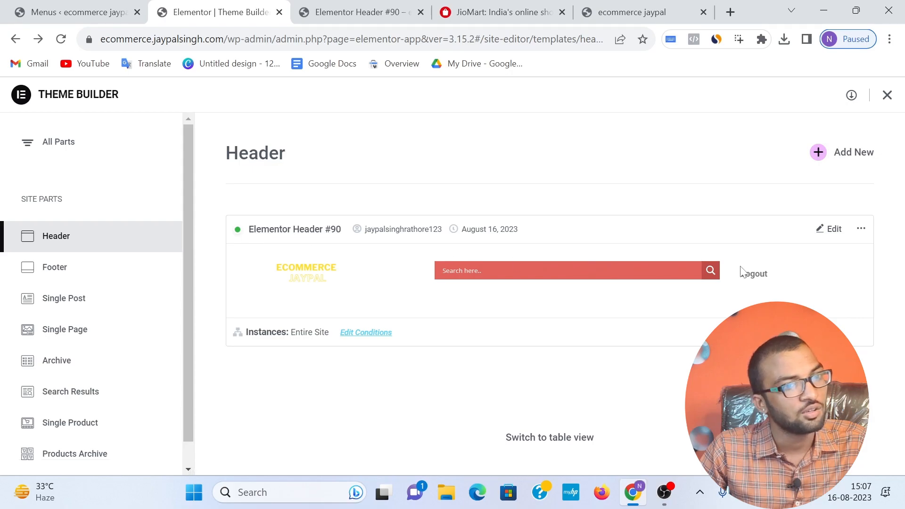
Step: Open the Elementor Header #90 template for editing and add a single-column section below the logo and search row
click(829, 229)
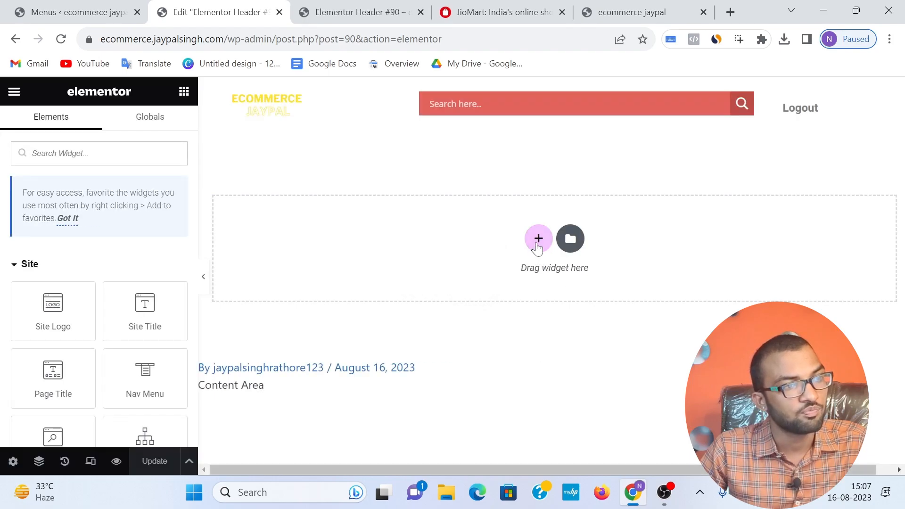
click(537, 241)
click(372, 266)
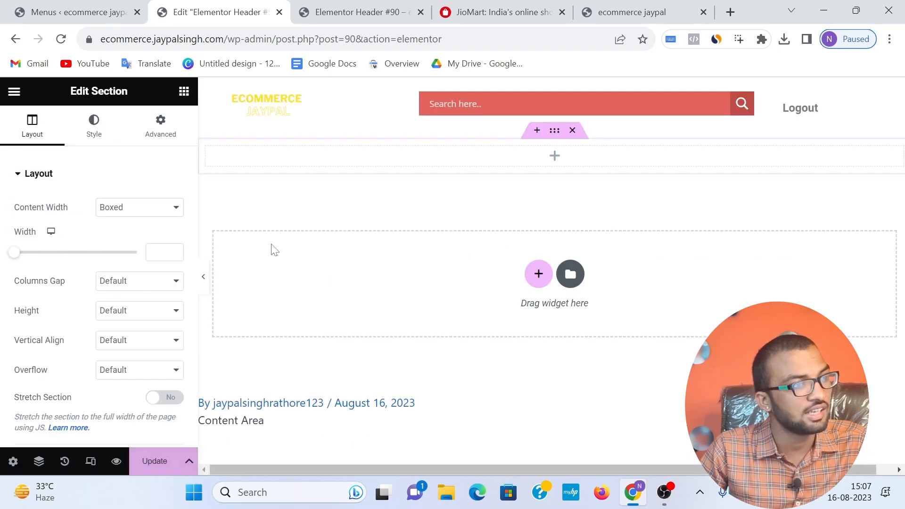
Step: Place a Nav Menu widget in the new section and set its menu to main menu
click(184, 92)
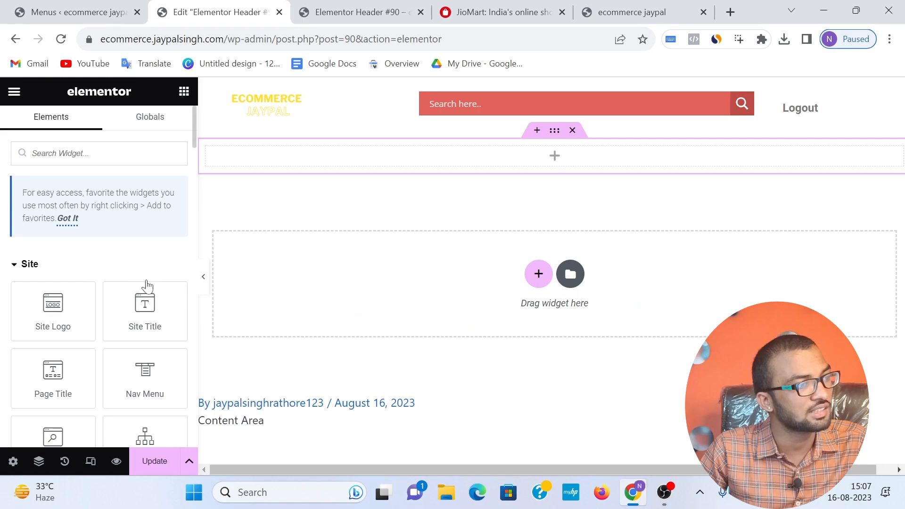
drag(145, 372, 456, 156)
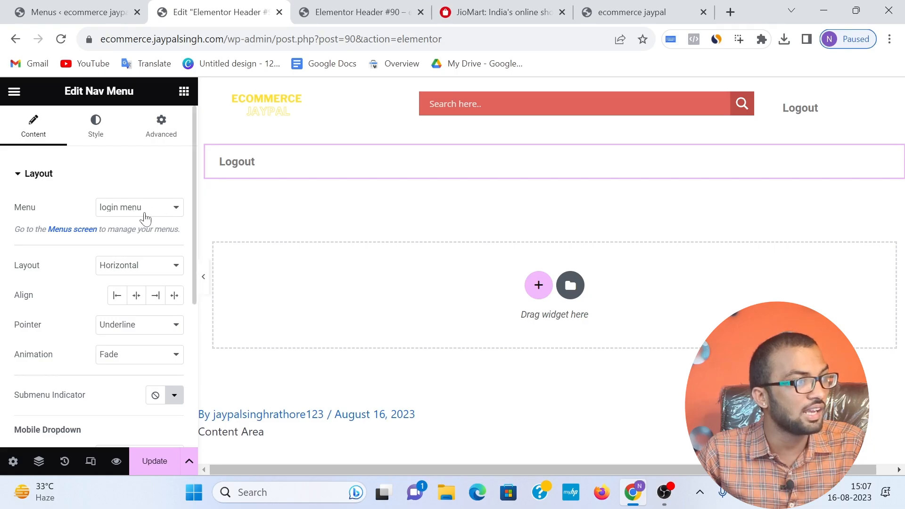
click(144, 218)
click(115, 229)
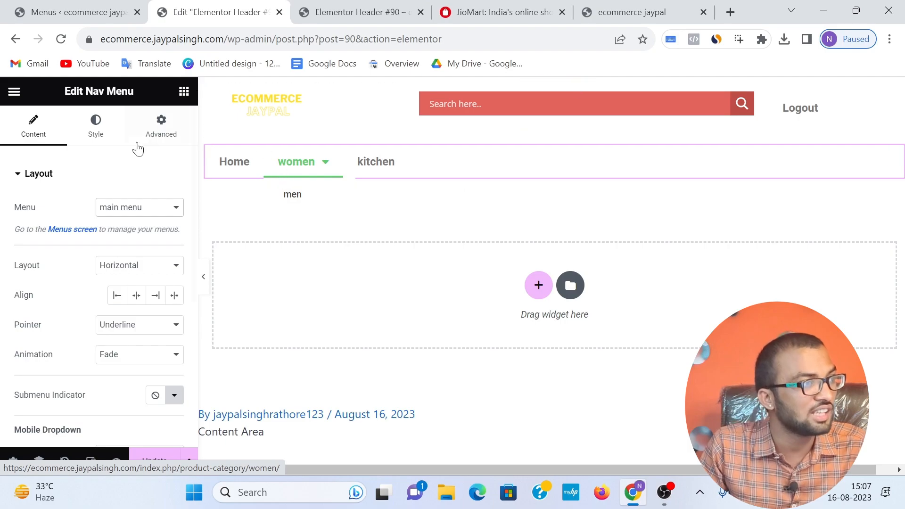
Step: Try a typography size of 20 px for the Nav Menu's main menu text
click(111, 132)
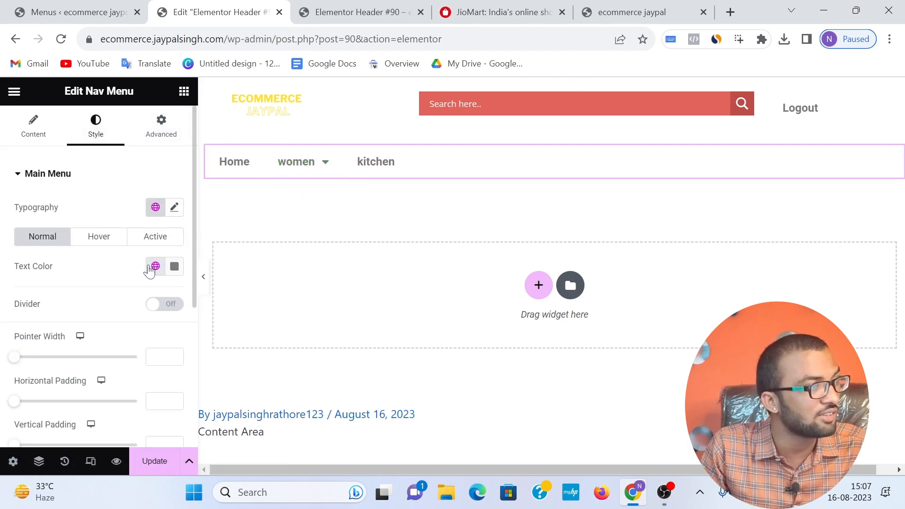
click(175, 206)
drag(23, 322, 37, 328)
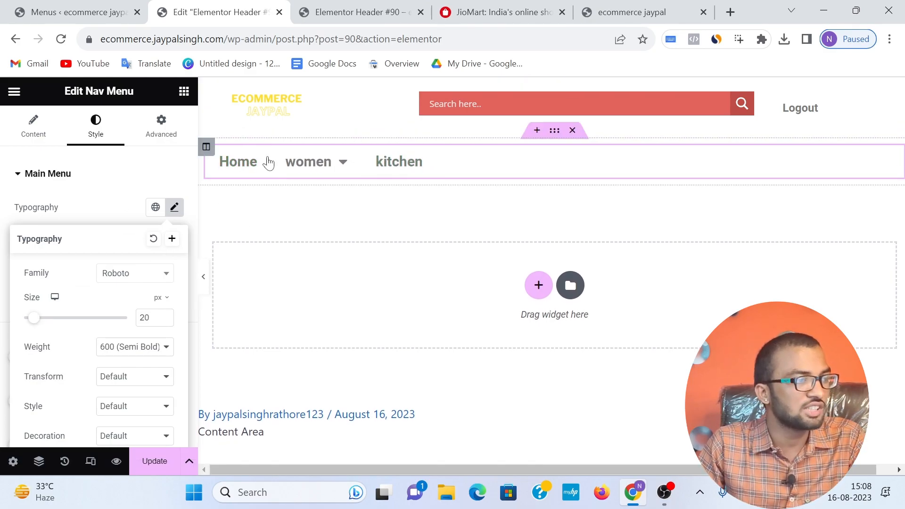
scroll(146, 319, down, 2)
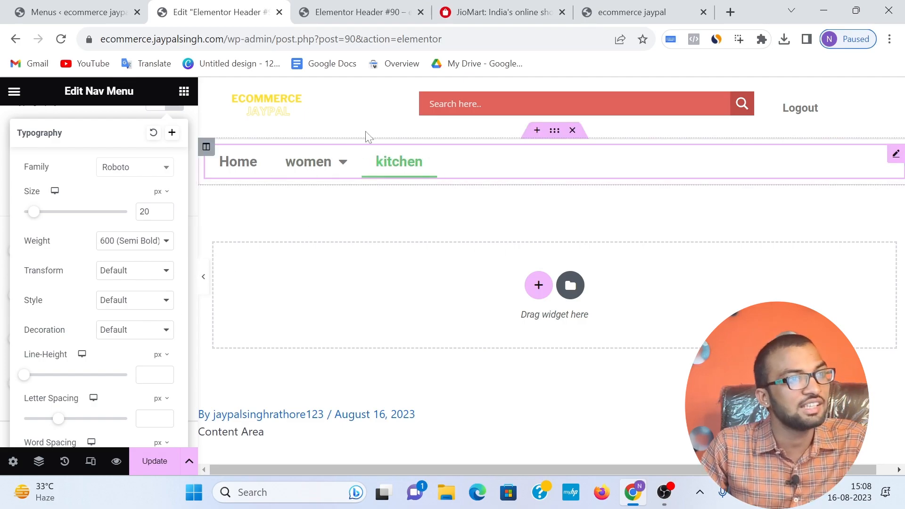
Step: Examine the dropdown submenus in JioMart's category navigation bar and the header preview, and return to the header editor
click(470, 12)
mouse_move(200, 142)
mouse_move(691, 145)
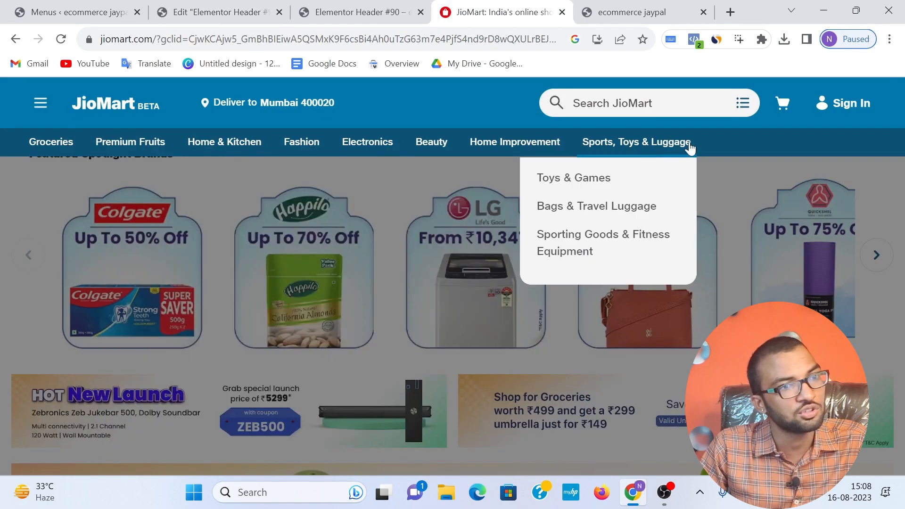
mouse_move(592, 180)
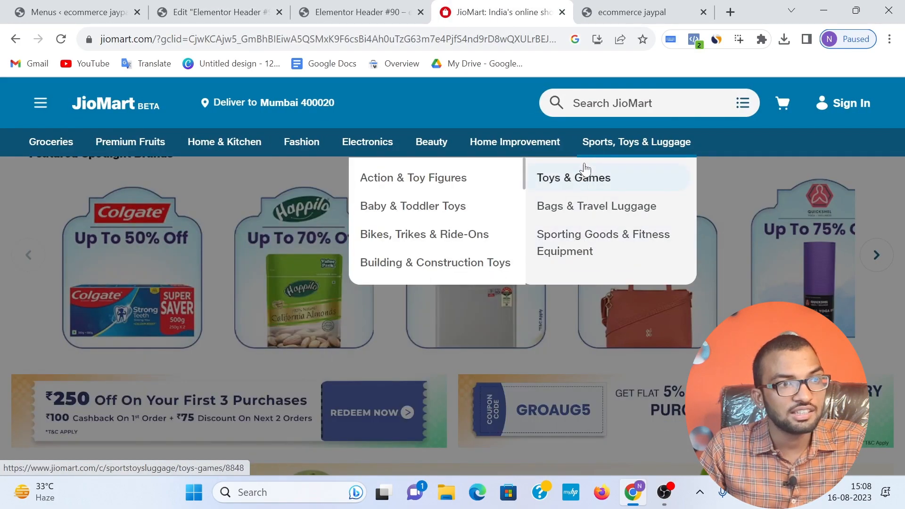
mouse_move(539, 150)
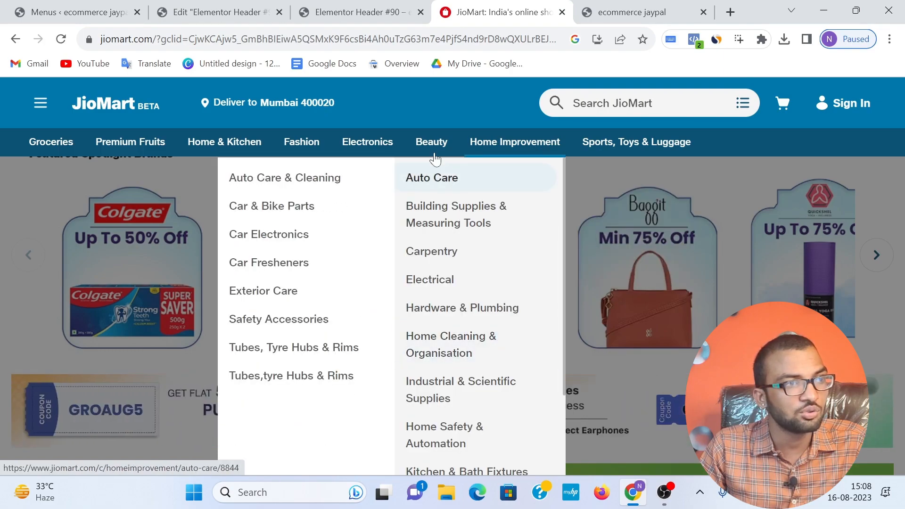
mouse_move(368, 137)
mouse_move(377, 294)
click(333, 17)
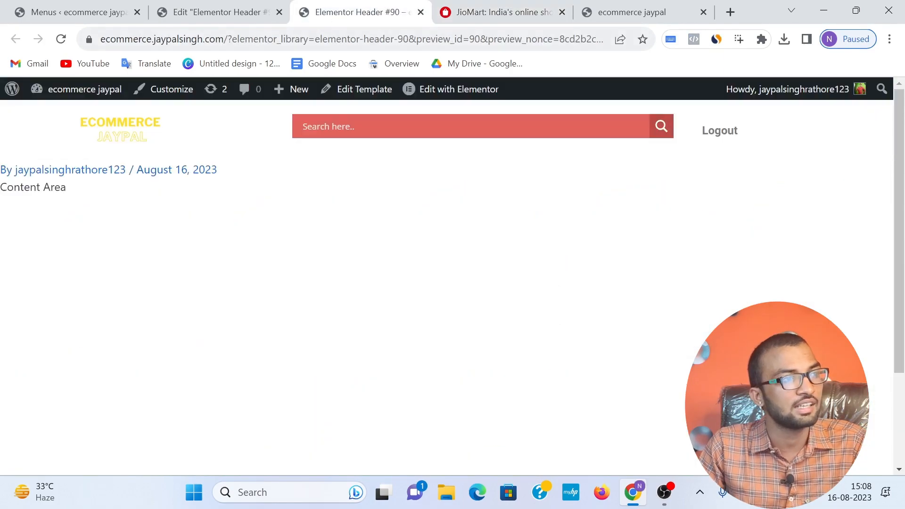
click(221, 12)
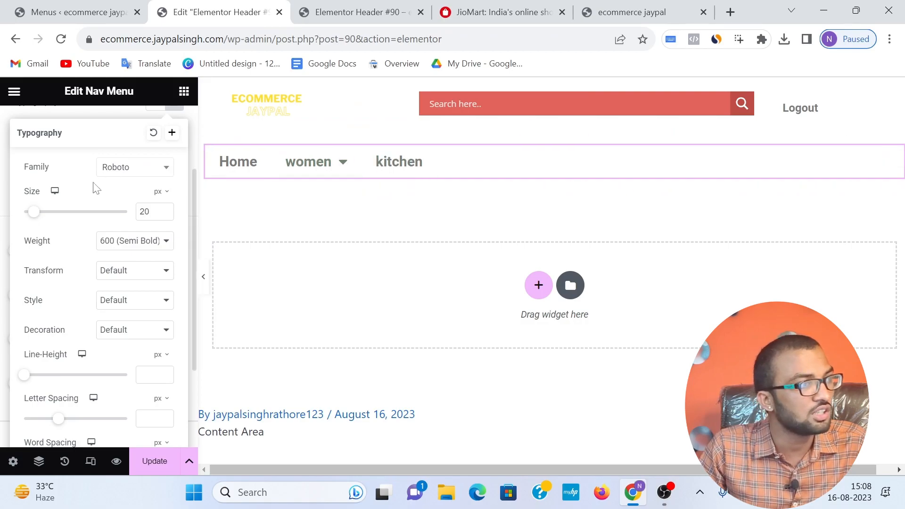
Step: Set the Nav Menu's hover text color to blue and its hover pointer color to green
click(344, 163)
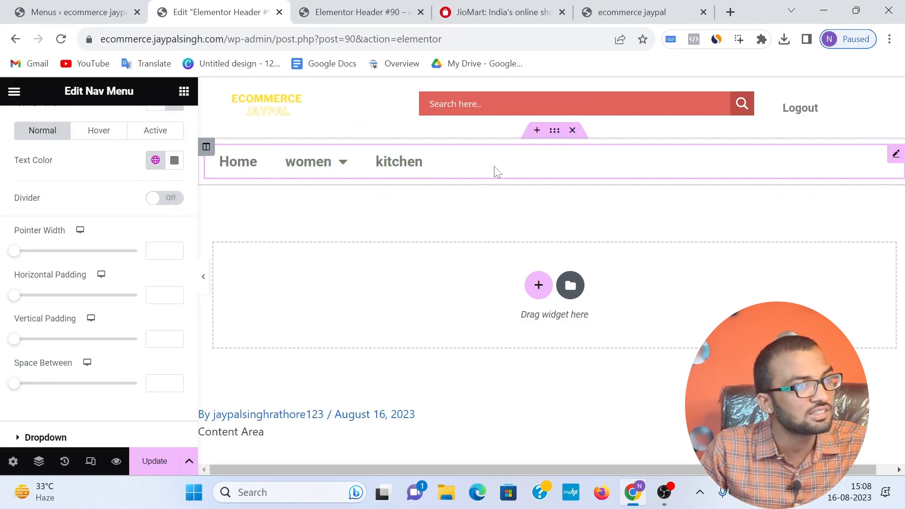
click(91, 137)
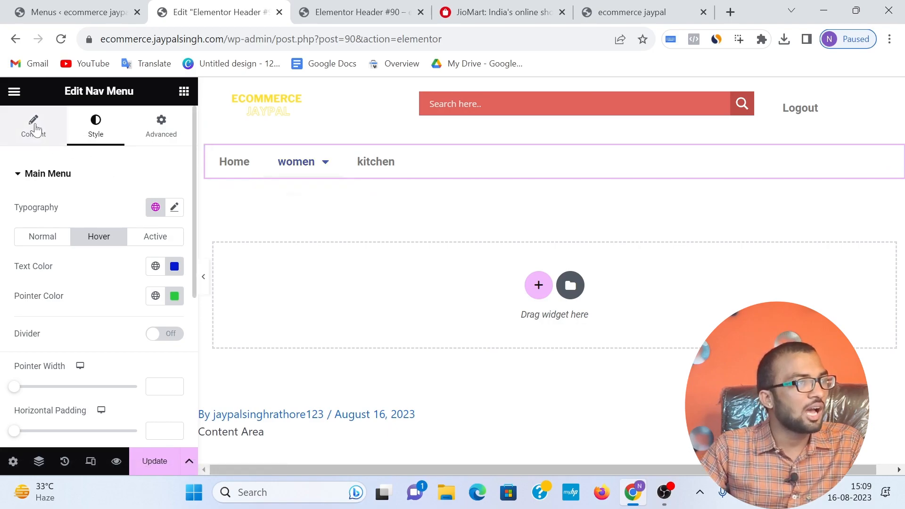
click(31, 135)
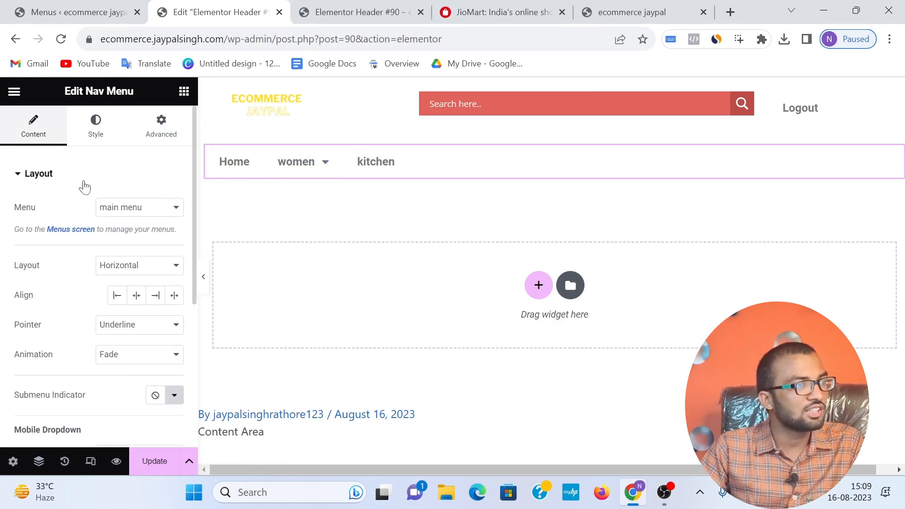
click(92, 150)
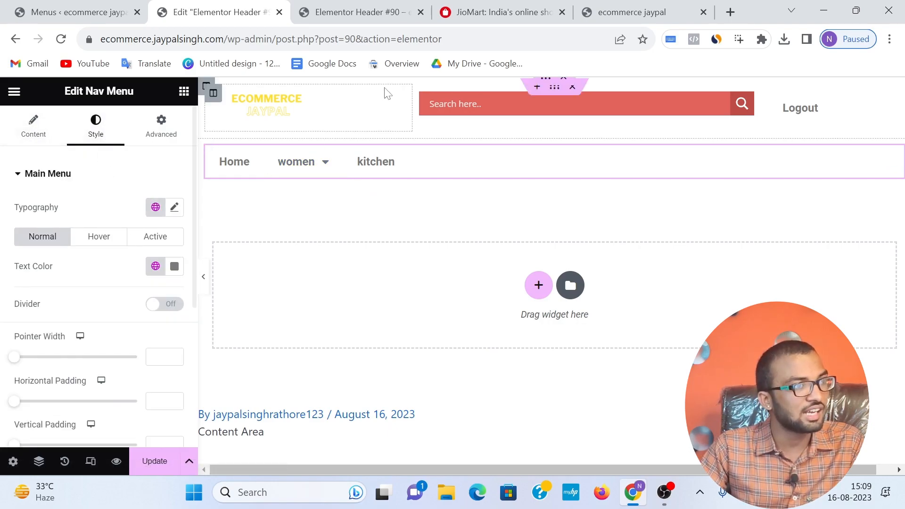
Step: Update the header template and reload the site's home page to check the new navigation menu
click(156, 463)
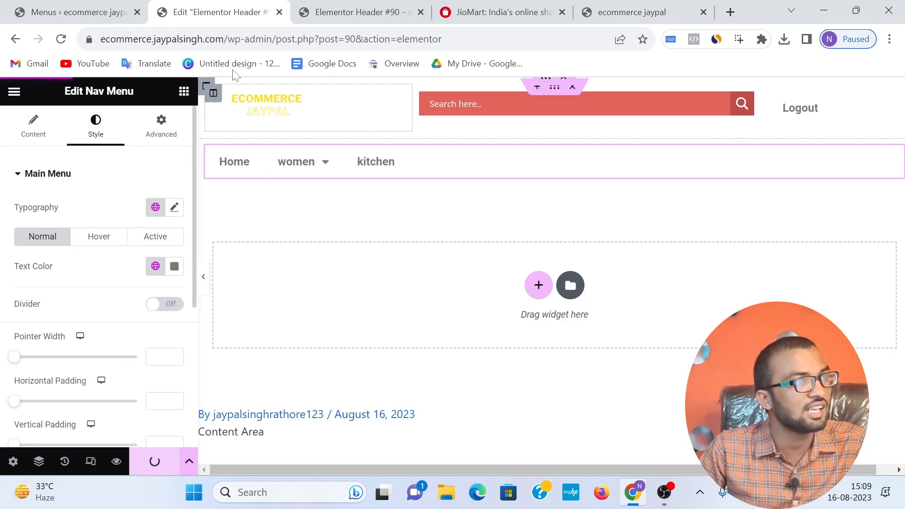
click(339, 10)
click(626, 11)
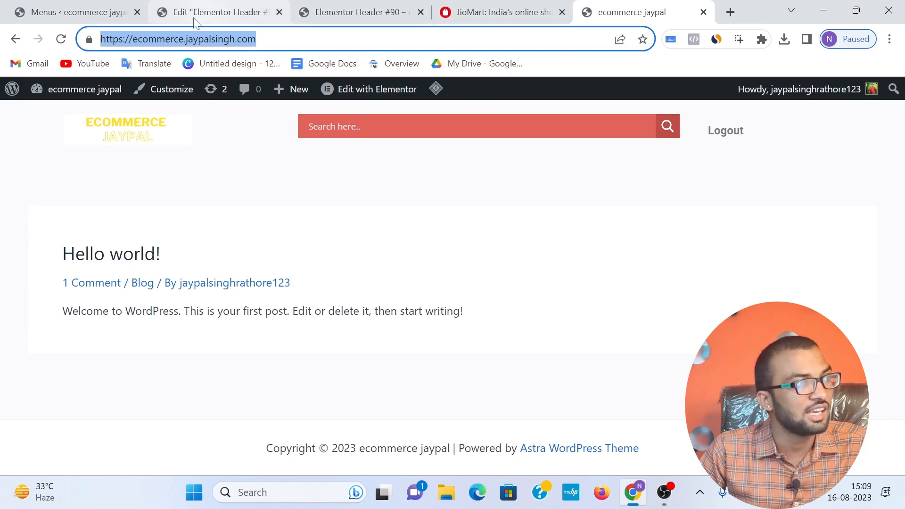
click(62, 36)
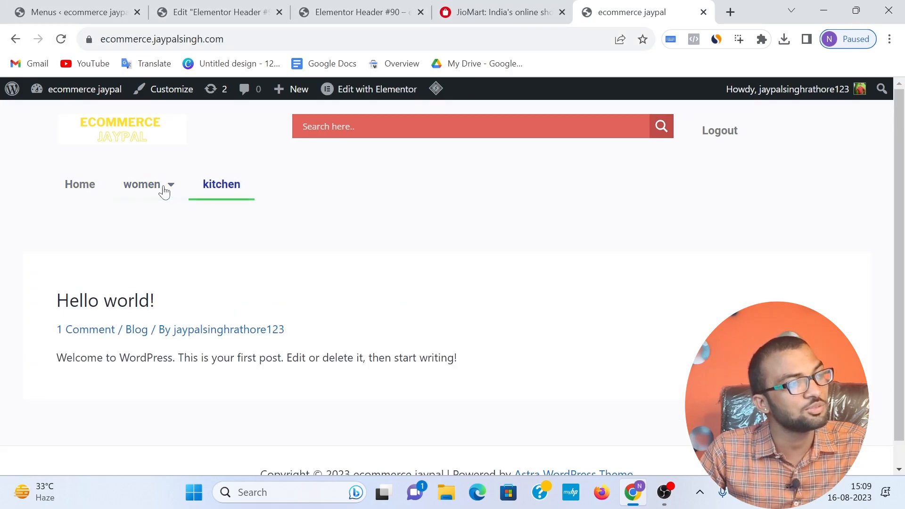
Step: Move the men item out from under women to the top level of the main menu and save the menu
click(75, 11)
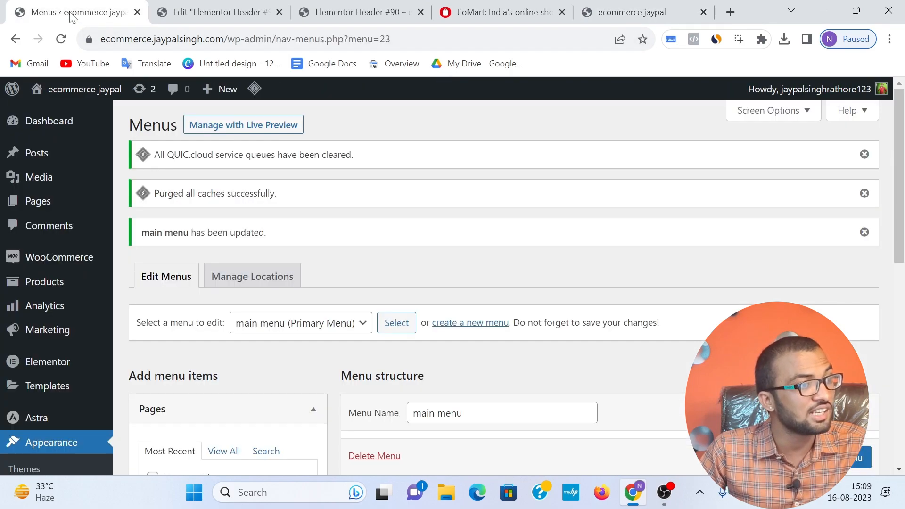
scroll(366, 255, down, 8)
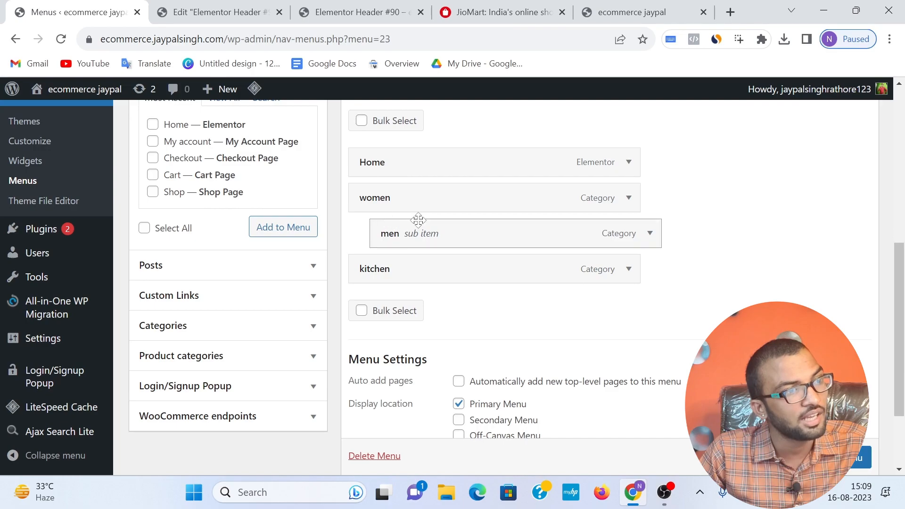
drag(475, 234, 454, 234)
click(848, 457)
scroll(849, 458, down, 1)
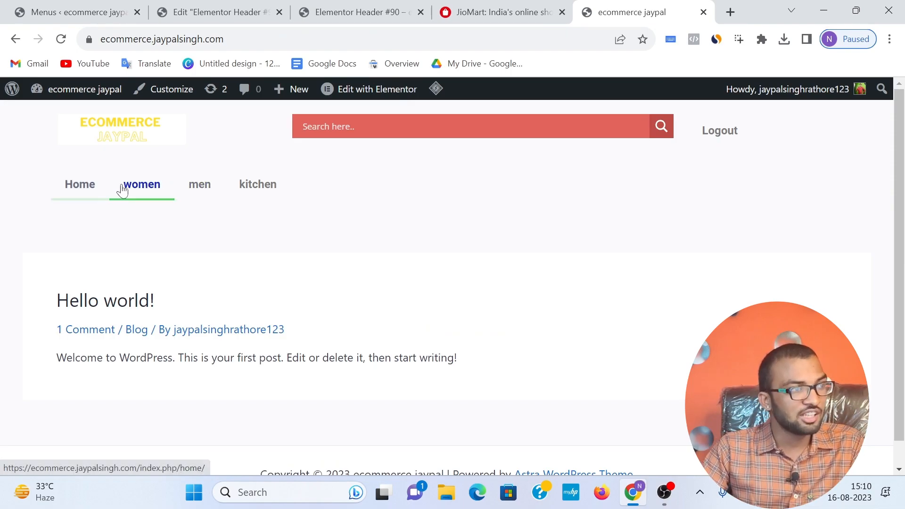
Step: Try nesting the men item under women again and return it to the top level without saving
click(75, 14)
scroll(343, 312, down, 1)
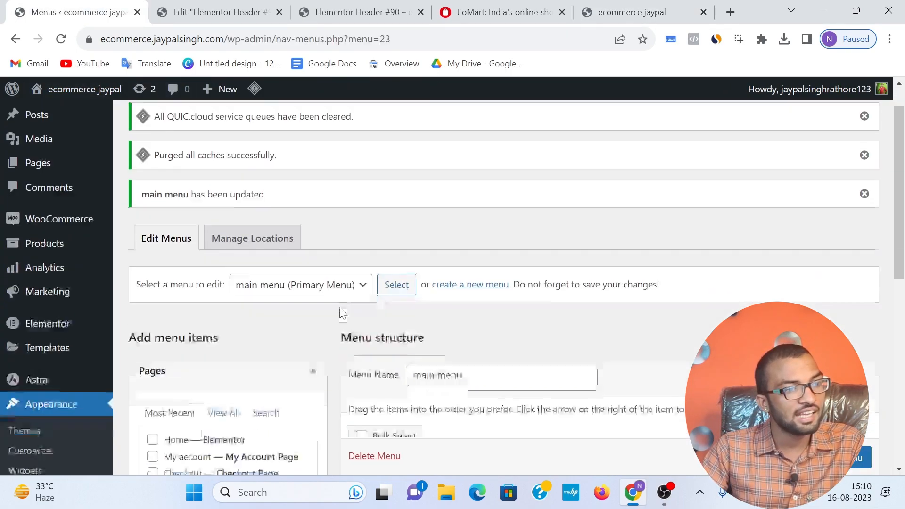
scroll(343, 313, down, 4)
mouse_move(404, 366)
mouse_down()
mouse_move(385, 376)
mouse_move(410, 373)
mouse_up()
click(629, 12)
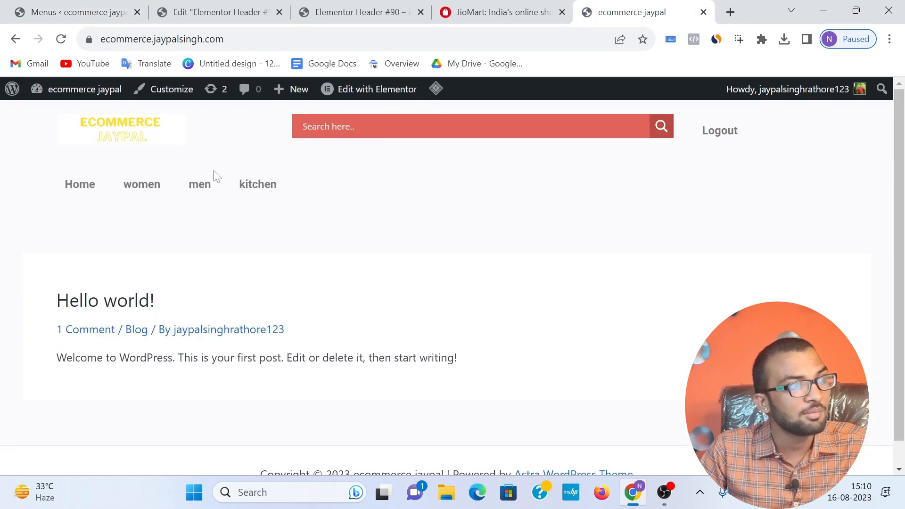
click(6, 6)
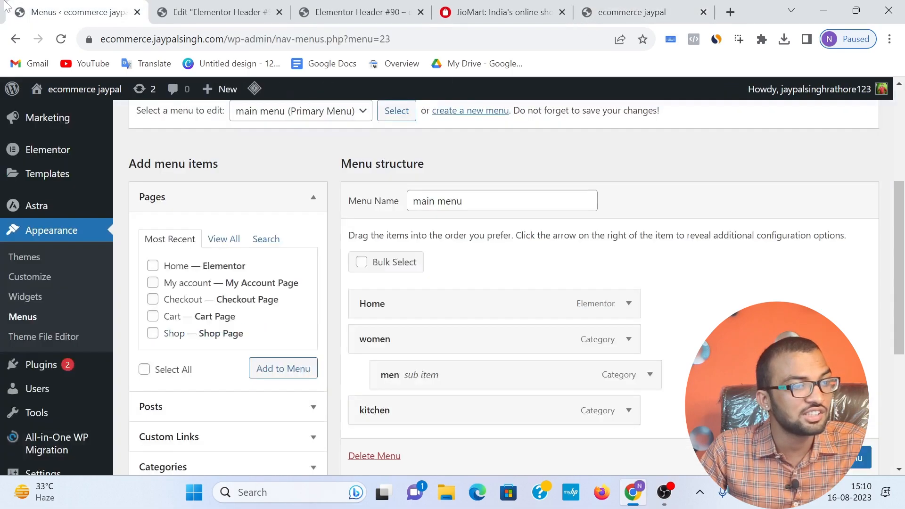
drag(445, 372, 420, 376)
Step: Nest the kitchen item as a sub item under men and save the main menu
scroll(459, 307, down, 2)
scroll(460, 308, down, 2)
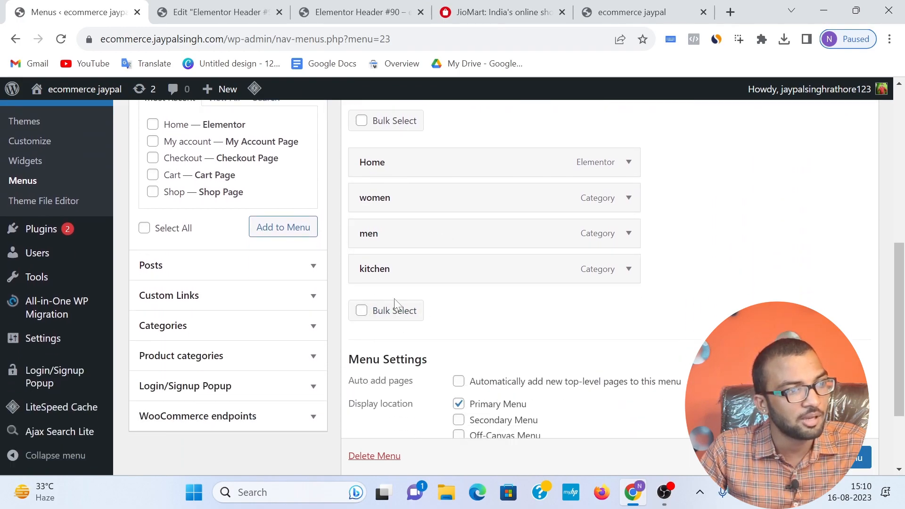
drag(366, 279, 415, 279)
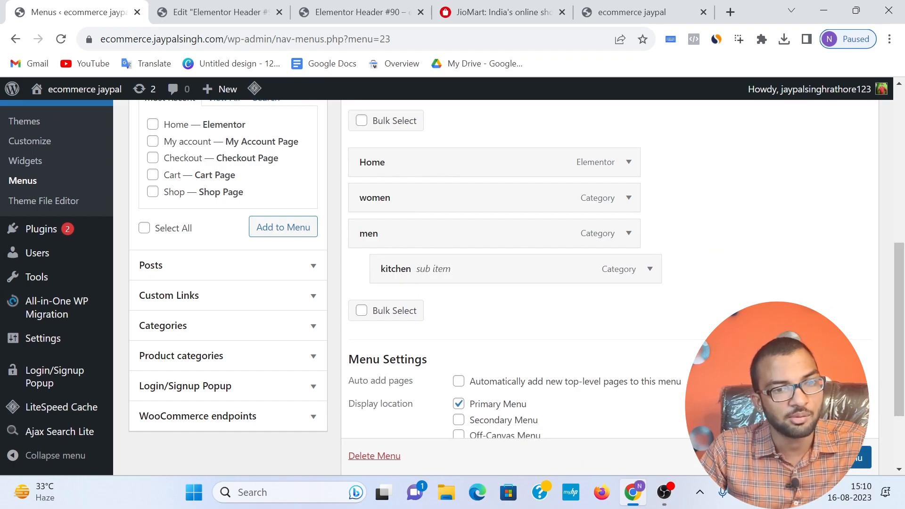
scroll(846, 457, down, 1)
click(846, 457)
Step: Reload the site's home page and compare its men dropdown with the category dropdowns on JioMart
key(ctrl+shift+Tab)
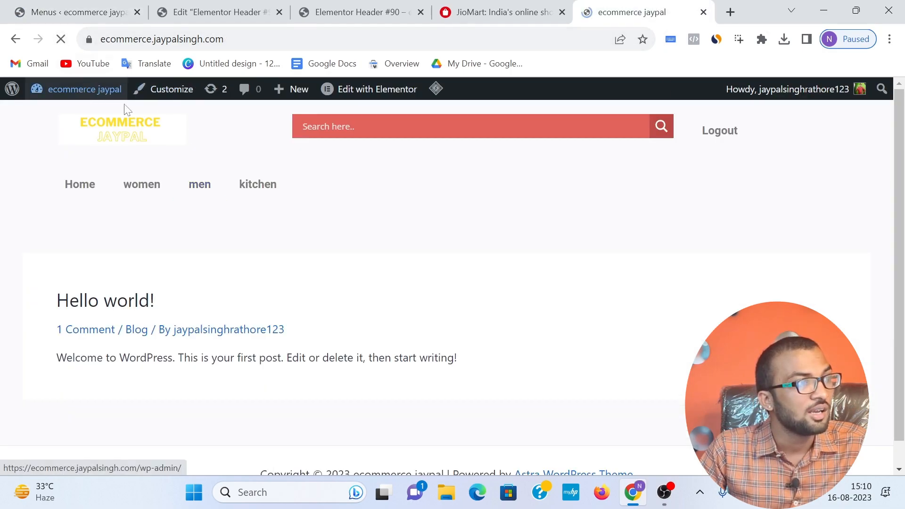
mouse_move(216, 193)
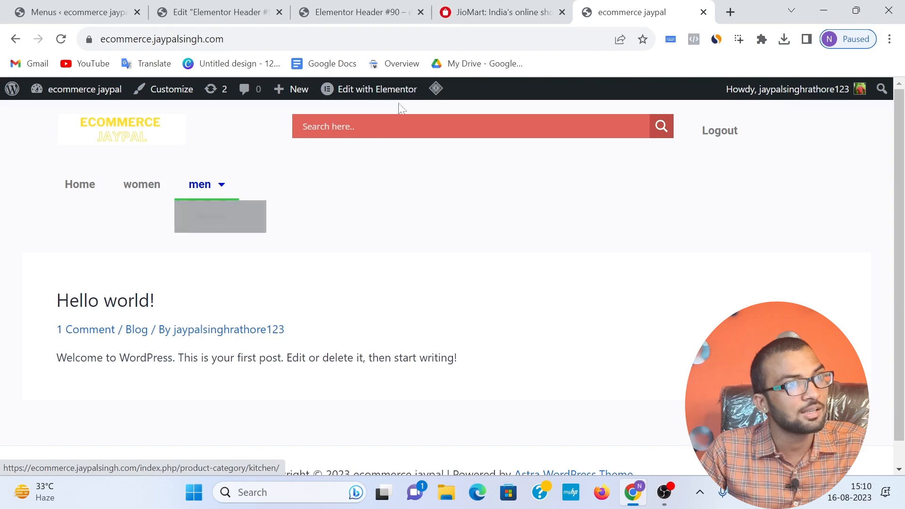
click(461, 12)
mouse_move(365, 156)
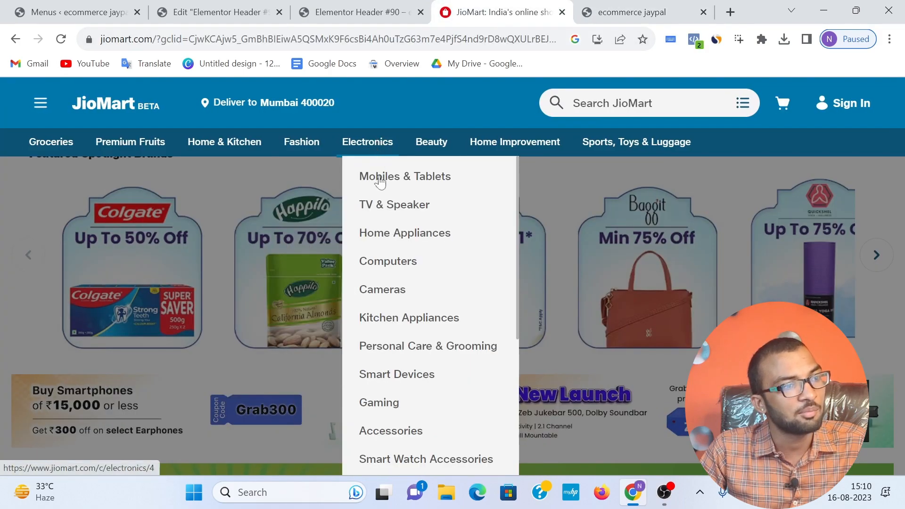
mouse_move(610, 149)
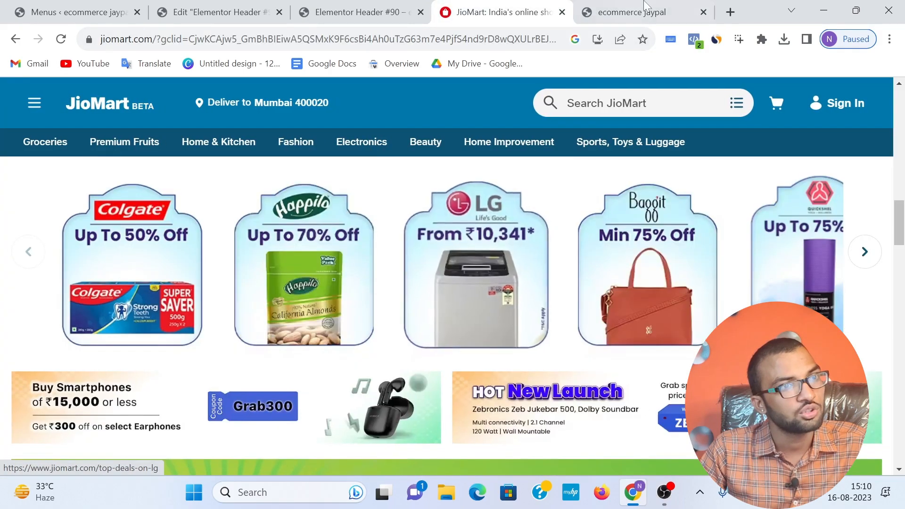
click(649, 9)
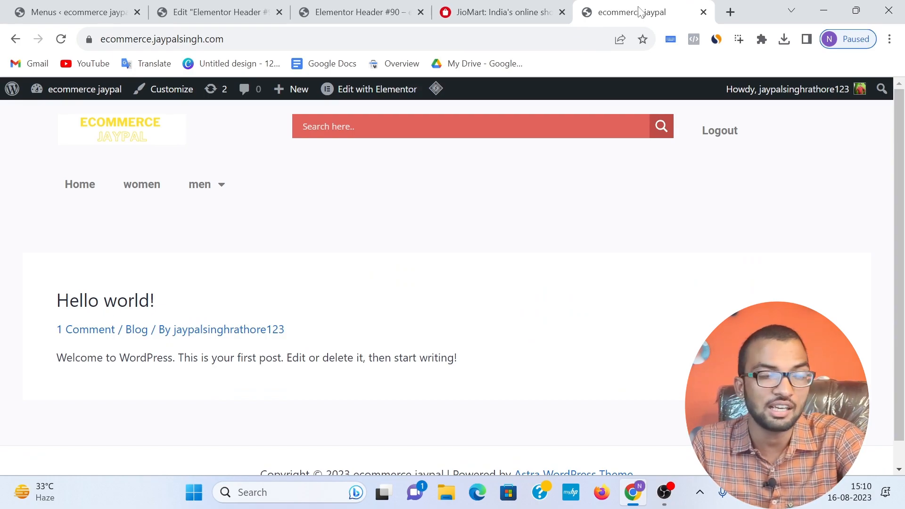
mouse_move(212, 196)
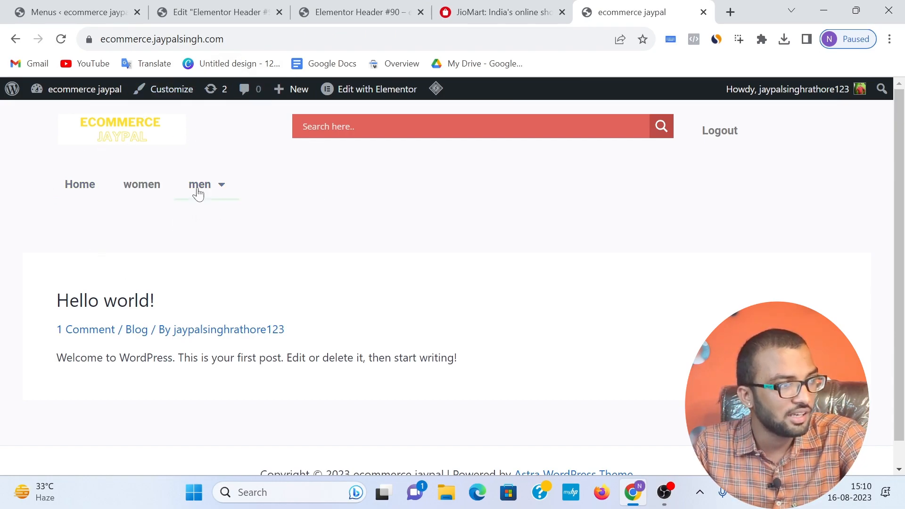
scroll(297, 245, down, 1)
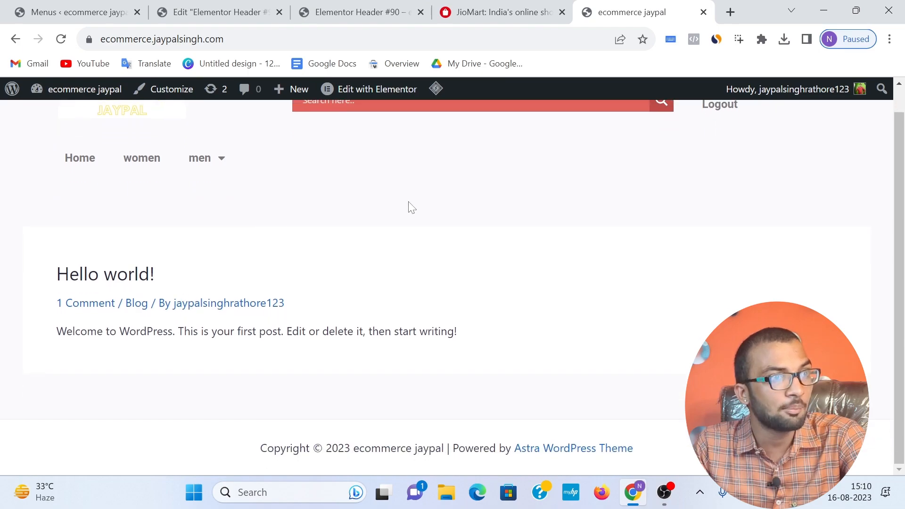
Step: Exit the Elementor editor of the header template and return to its WordPress edit screen
click(486, 13)
click(352, 15)
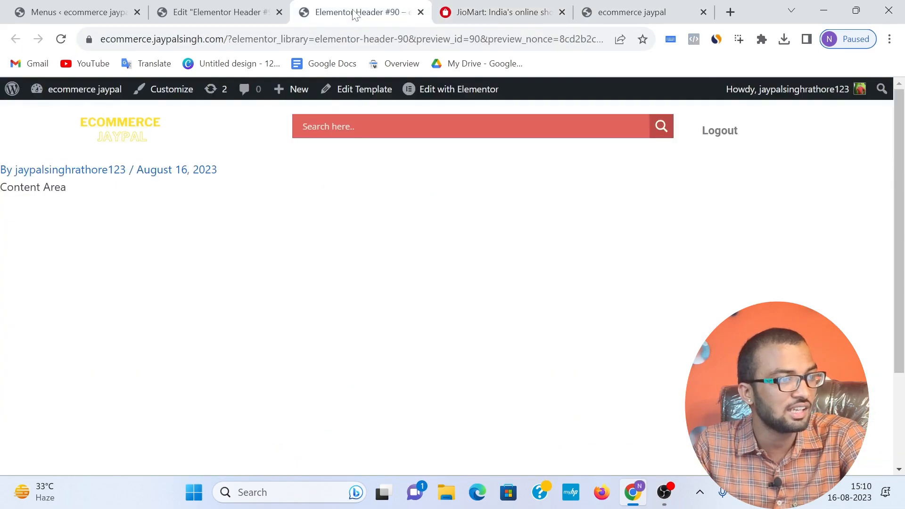
click(231, 21)
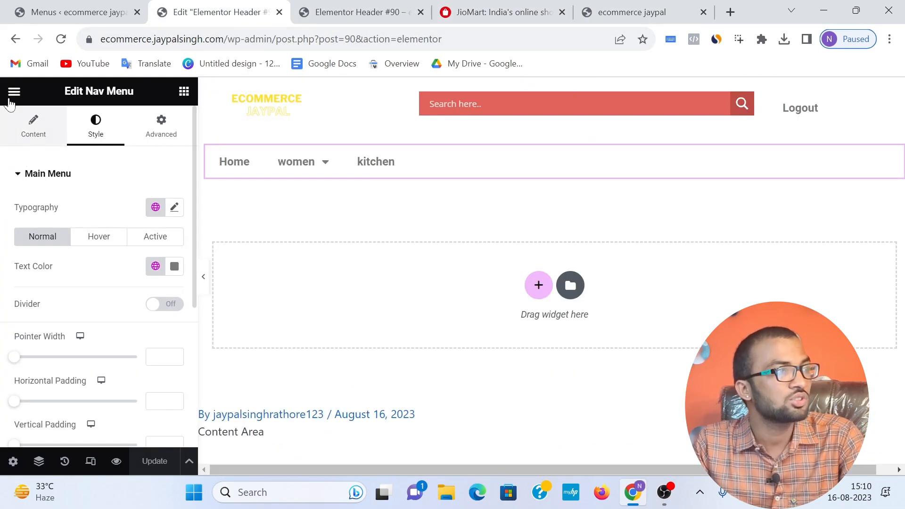
click(11, 92)
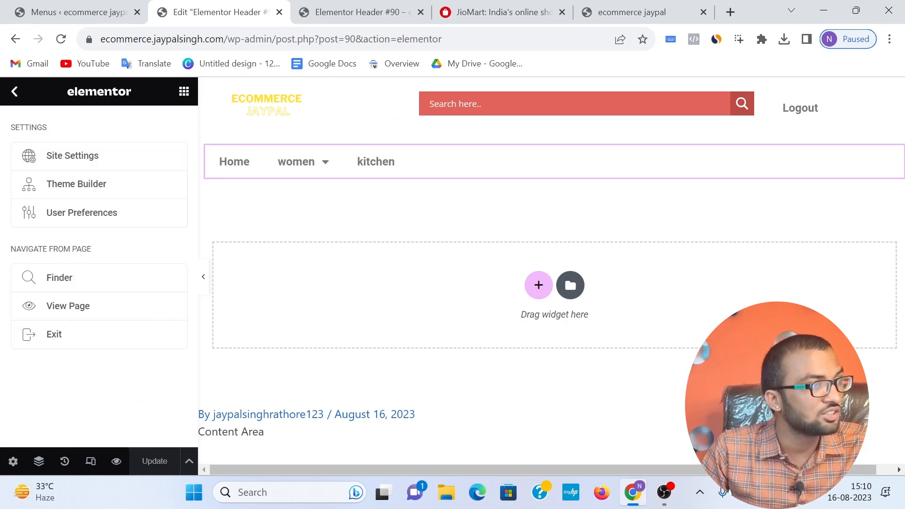
click(53, 338)
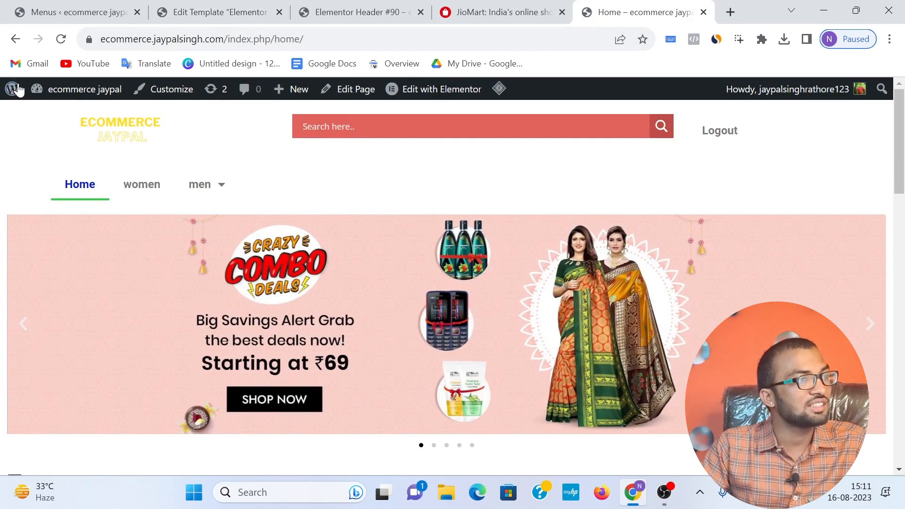
Step: Look over the site's Home page and open the Reading settings in the WordPress admin
scroll(202, 231, down, 15)
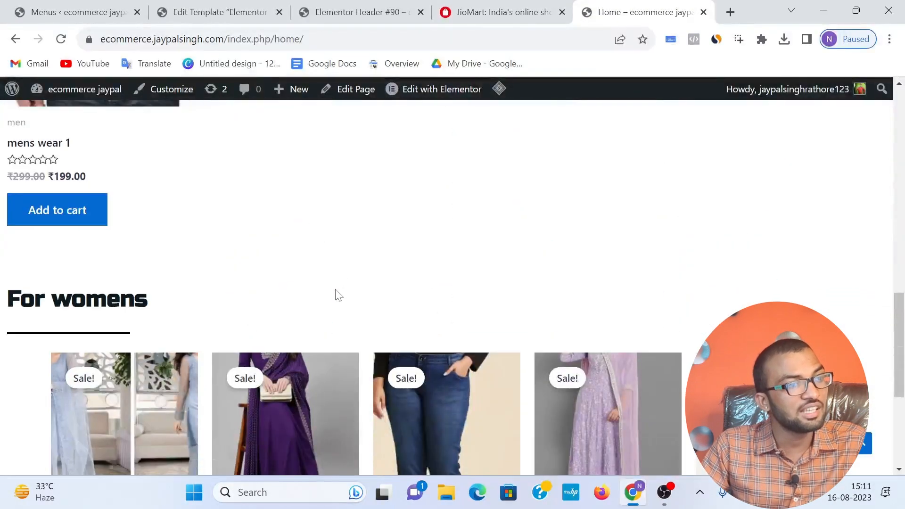
scroll(346, 270, up, 15)
click(212, 11)
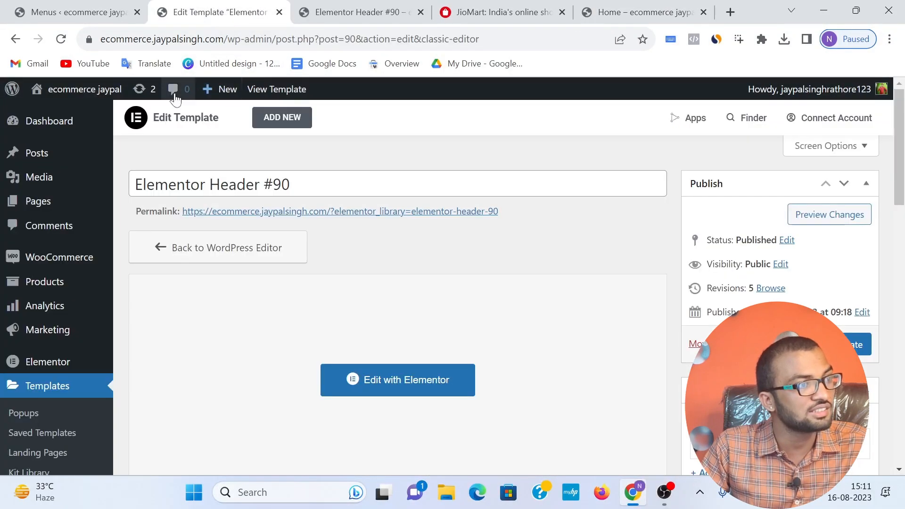
scroll(105, 242, down, 7)
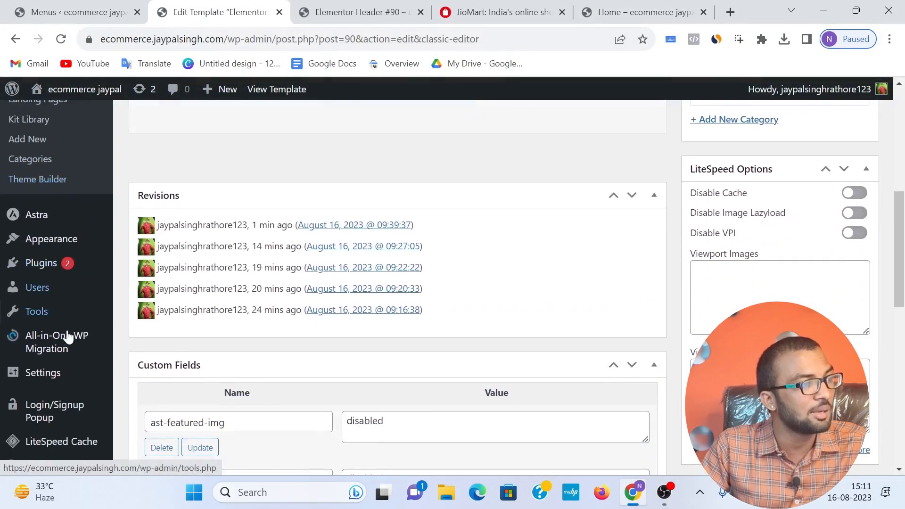
mouse_move(55, 382)
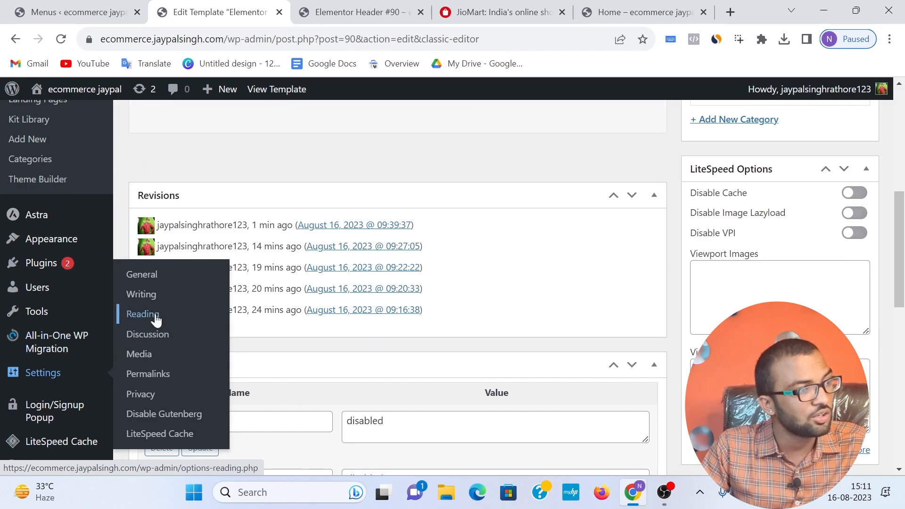
click(156, 320)
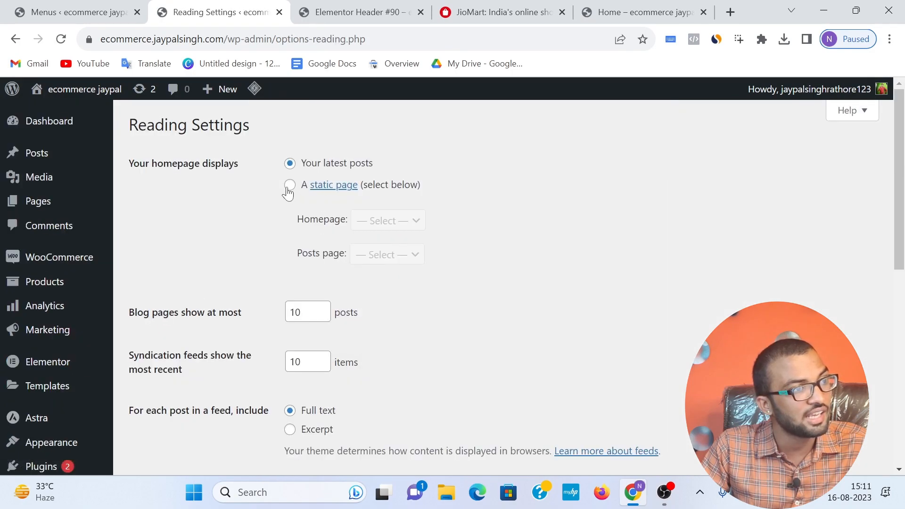
Step: Make the homepage display a static page and choose Home as that page in the Reading settings
click(289, 186)
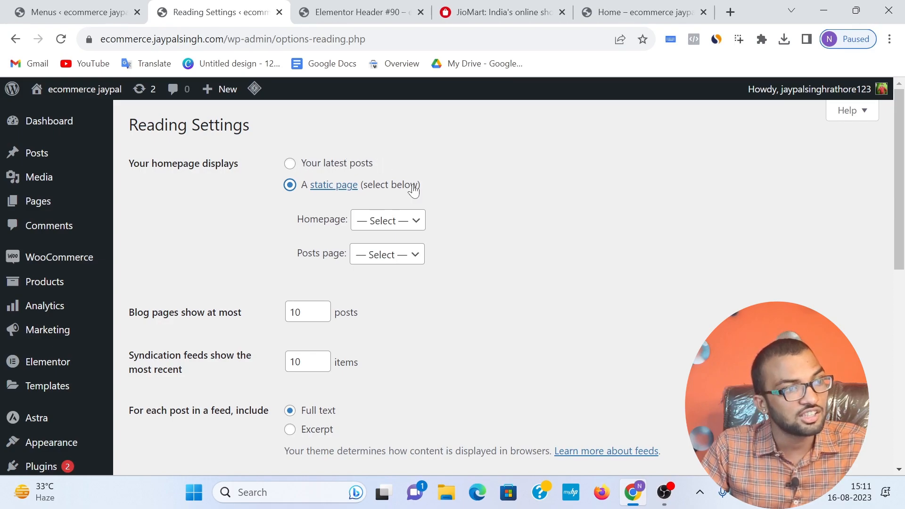
click(393, 224)
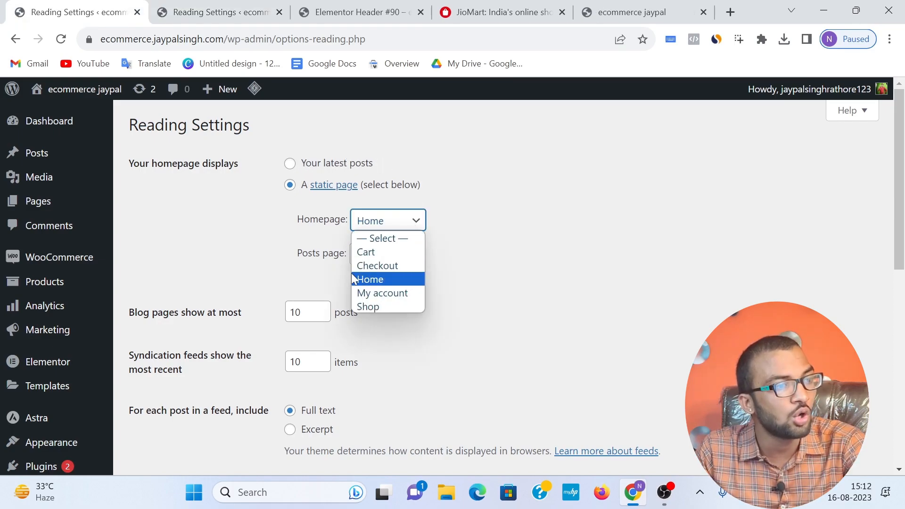
click(573, 227)
scroll(180, 411, down, 4)
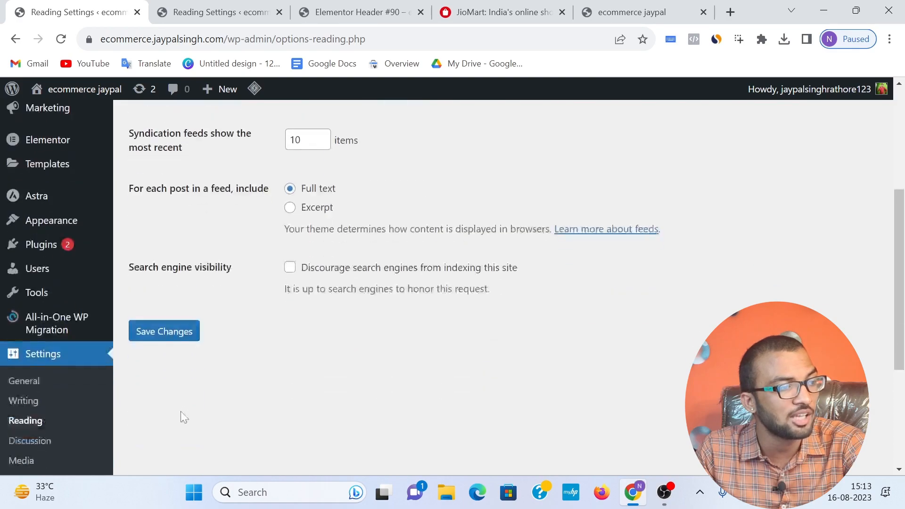
Step: Examine the site at its root address, checking the header, the men dropdown and the men's and women's product sections
click(623, 6)
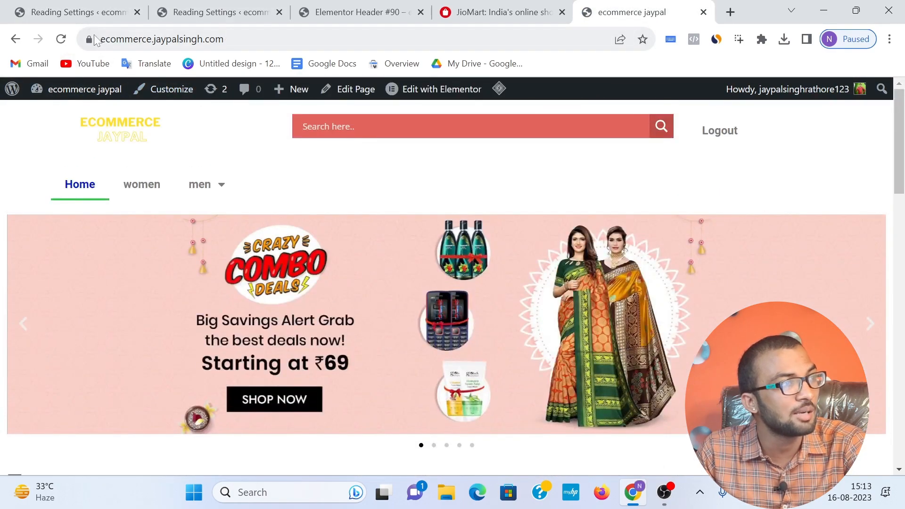
click(195, 38)
click(195, 39)
key(ctrl+a)
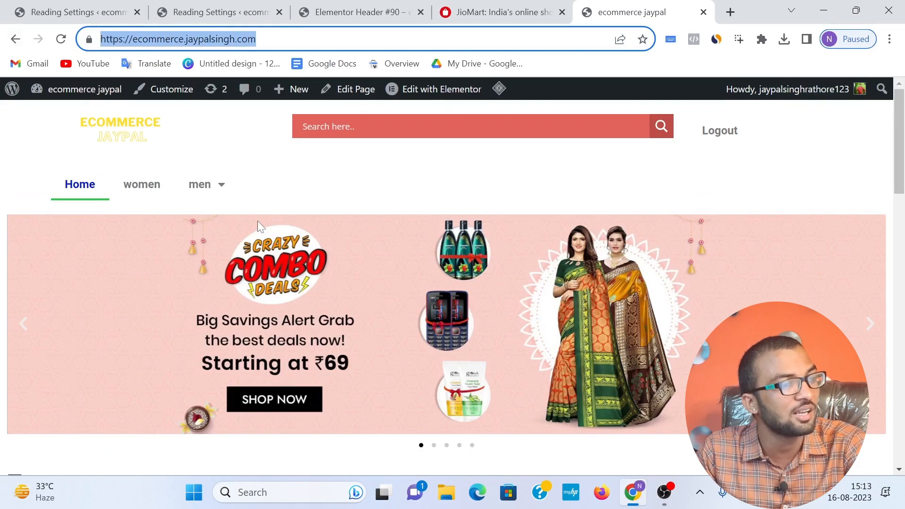
scroll(257, 221, down, 20)
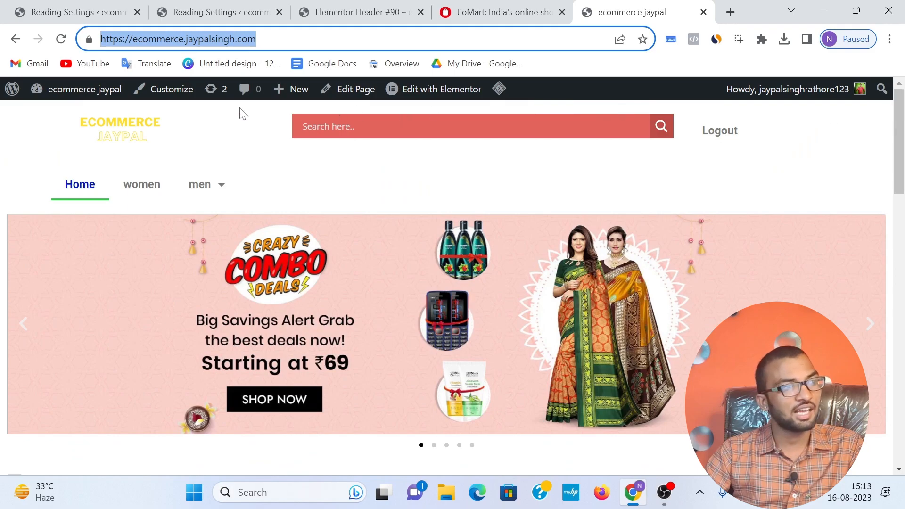
click(383, 126)
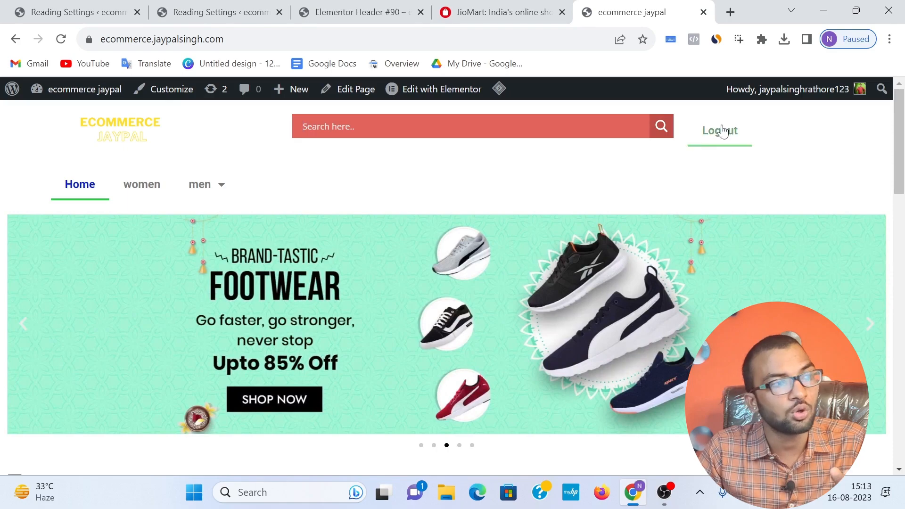
mouse_move(216, 191)
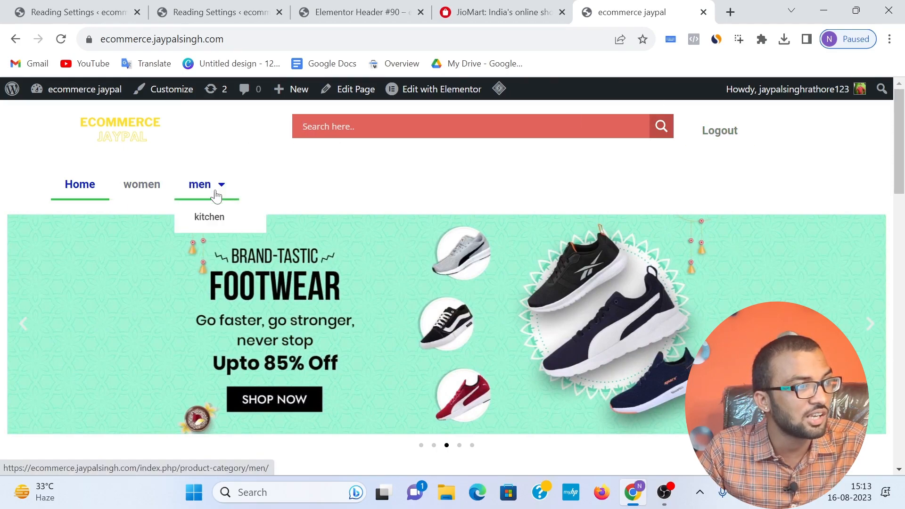
scroll(373, 192, down, 3)
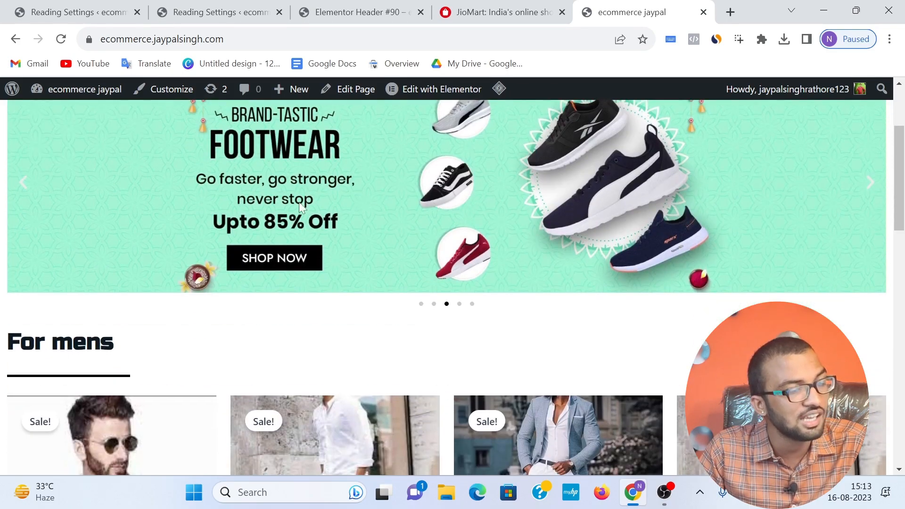
scroll(582, 230, down, 12)
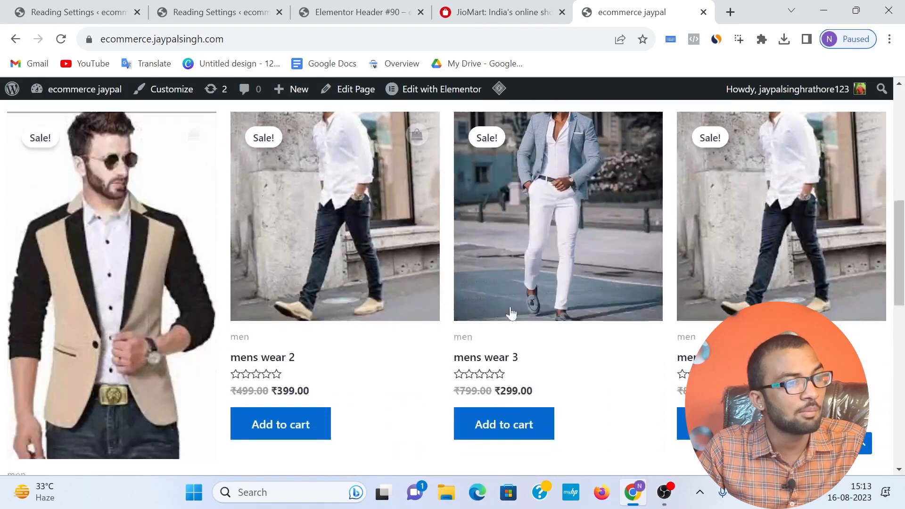
scroll(537, 320, down, 6)
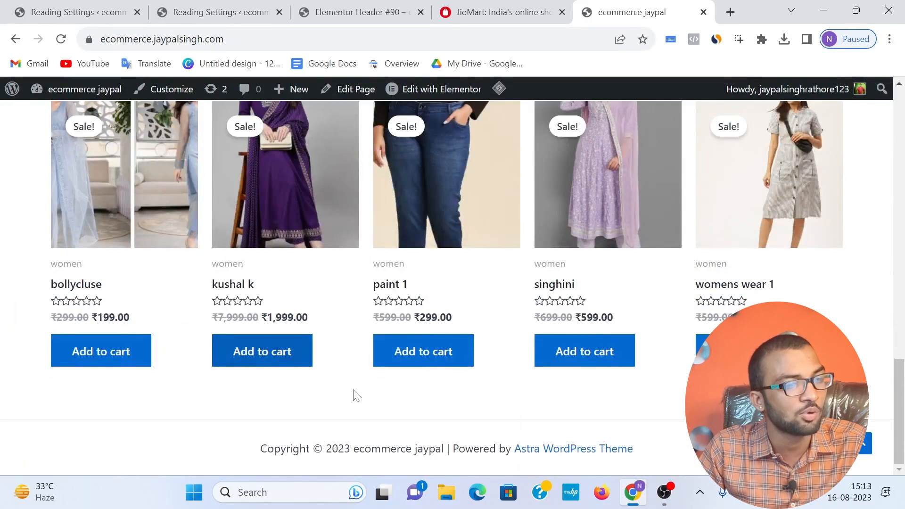
scroll(415, 350, up, 1)
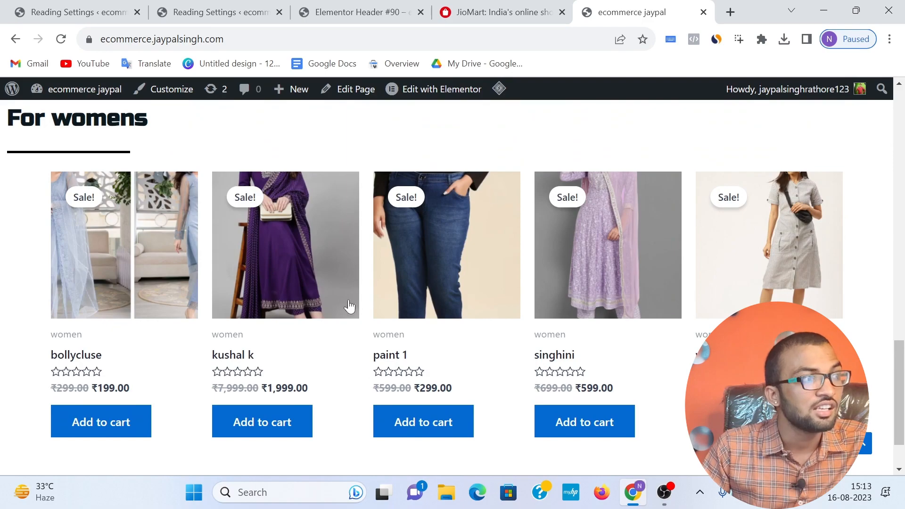
scroll(357, 305, down, 1)
Step: Open the Home page from the WordPress pages list for editing in Elementor
click(29, 14)
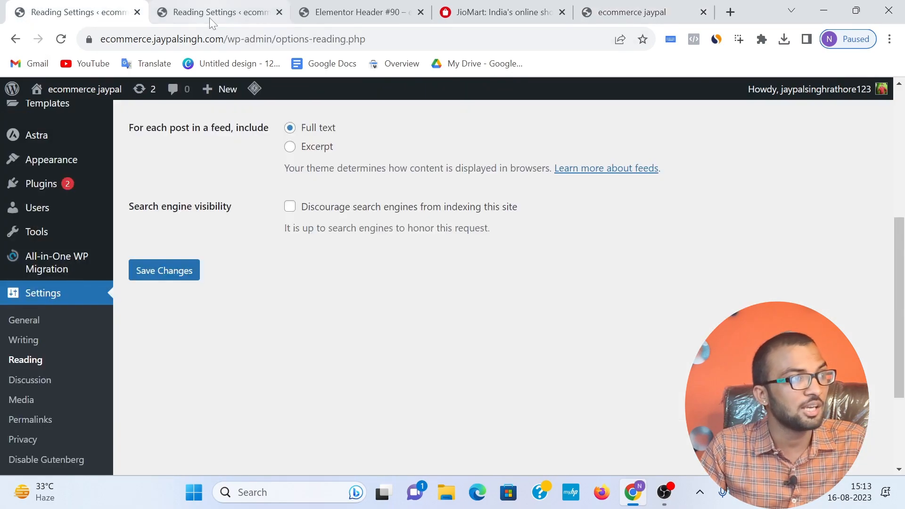
click(210, 18)
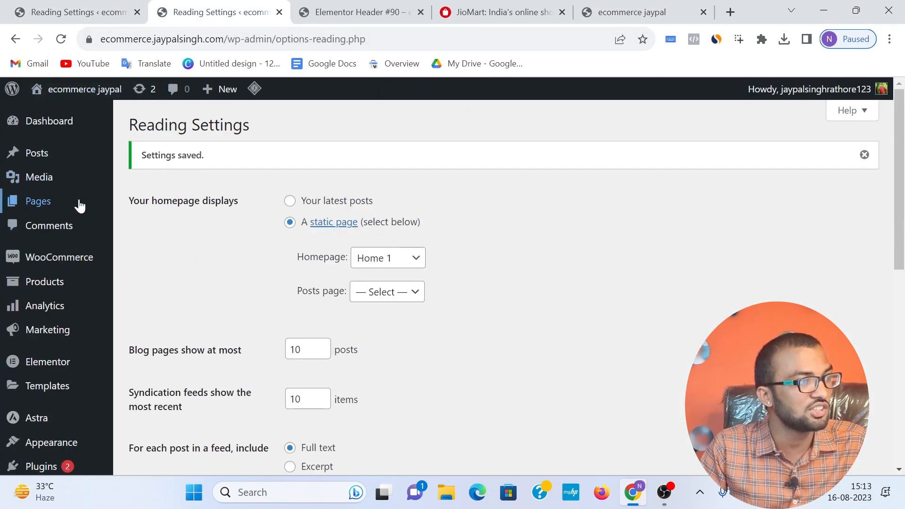
scroll(61, 349, down, 1)
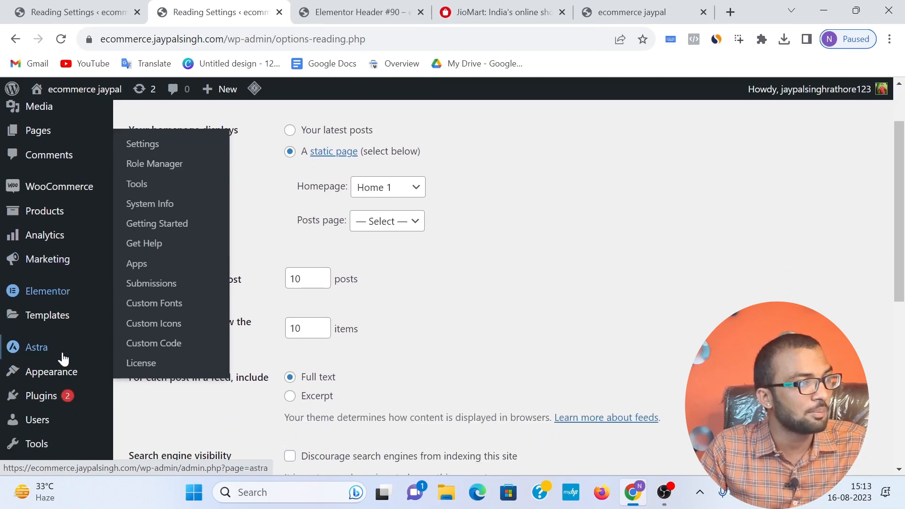
mouse_move(78, 248)
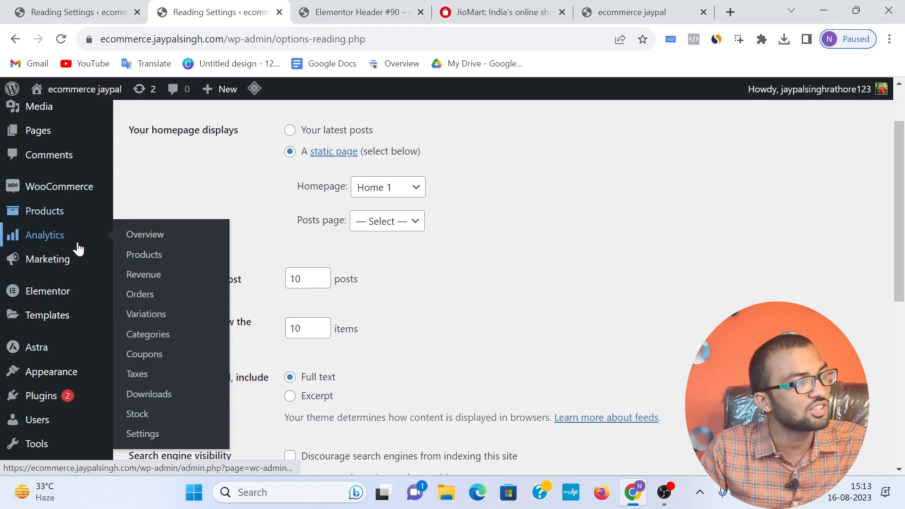
scroll(64, 212, up, 1)
mouse_move(61, 202)
click(127, 202)
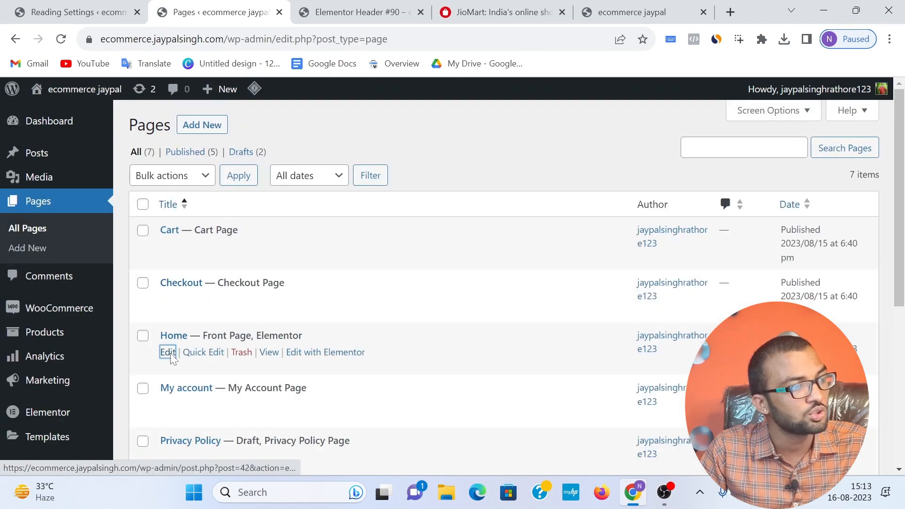
click(168, 353)
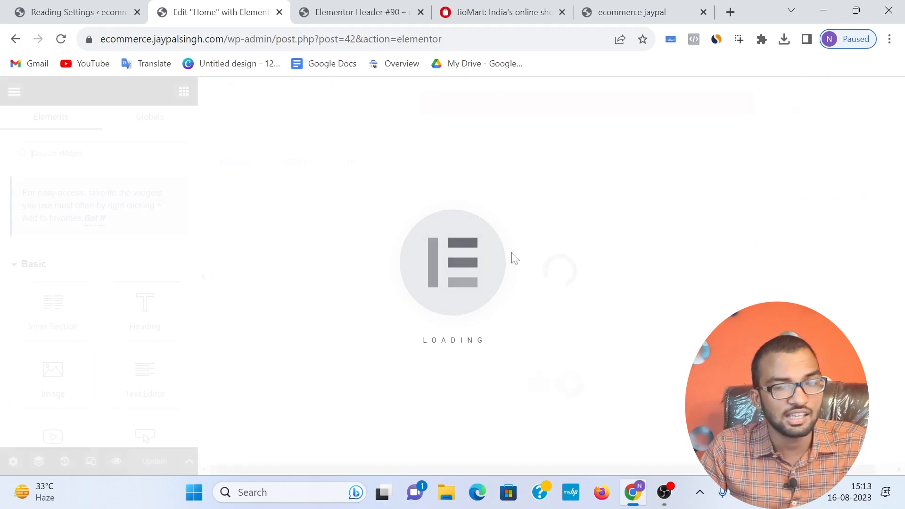
Step: Add a single-column section below the women's products and place a Shortcode widget in it
scroll(438, 249, down, 10)
scroll(450, 244, down, 10)
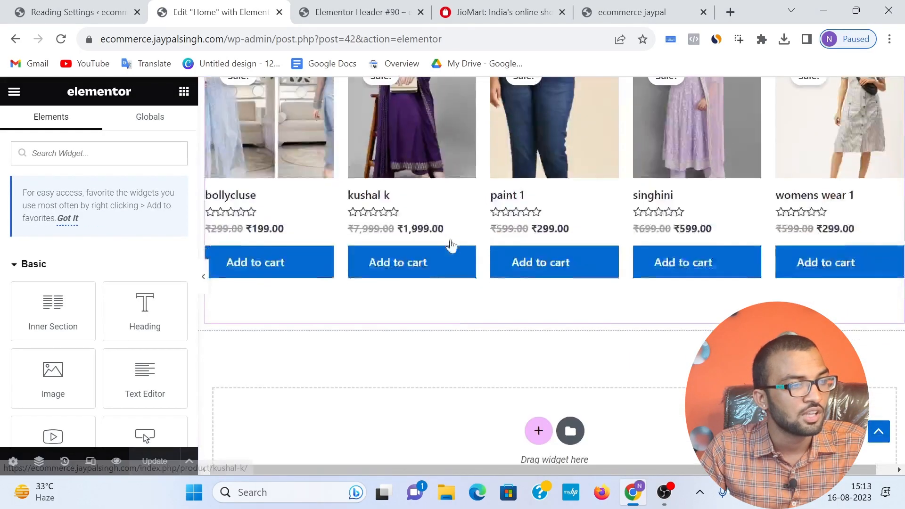
click(537, 286)
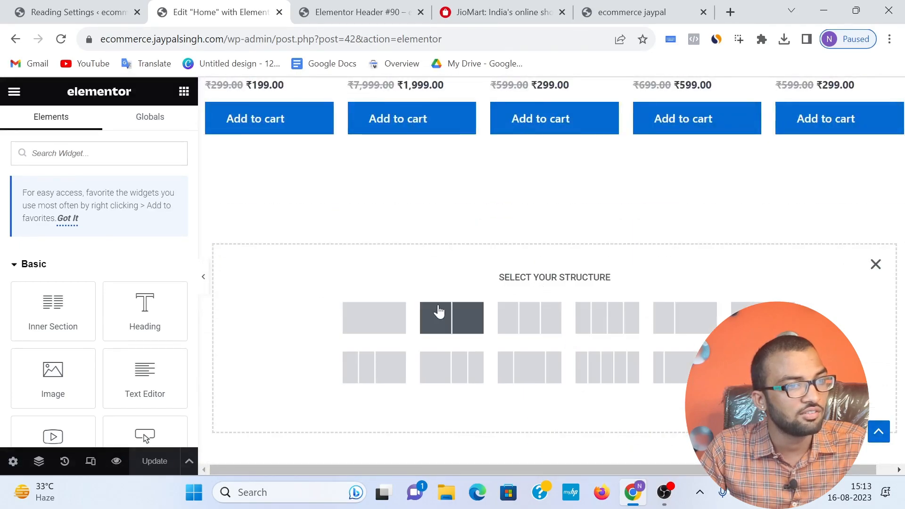
click(375, 317)
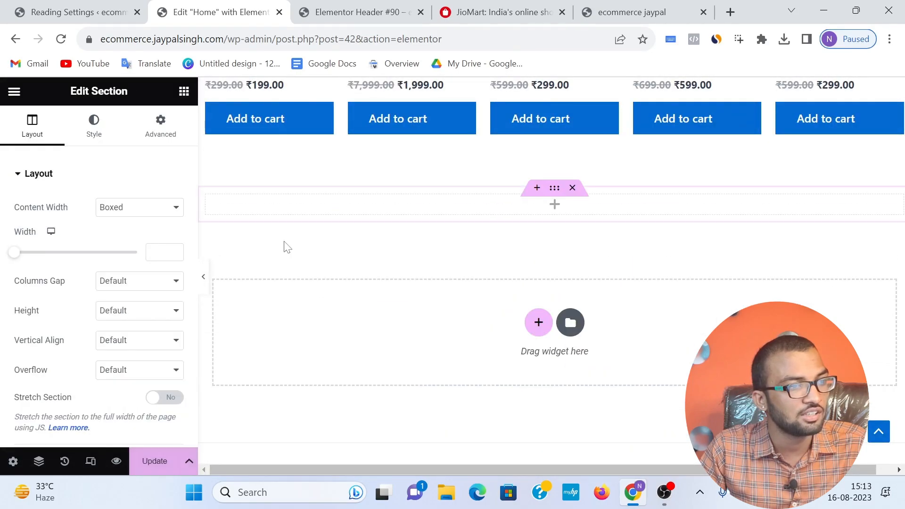
click(184, 91)
text(shor)
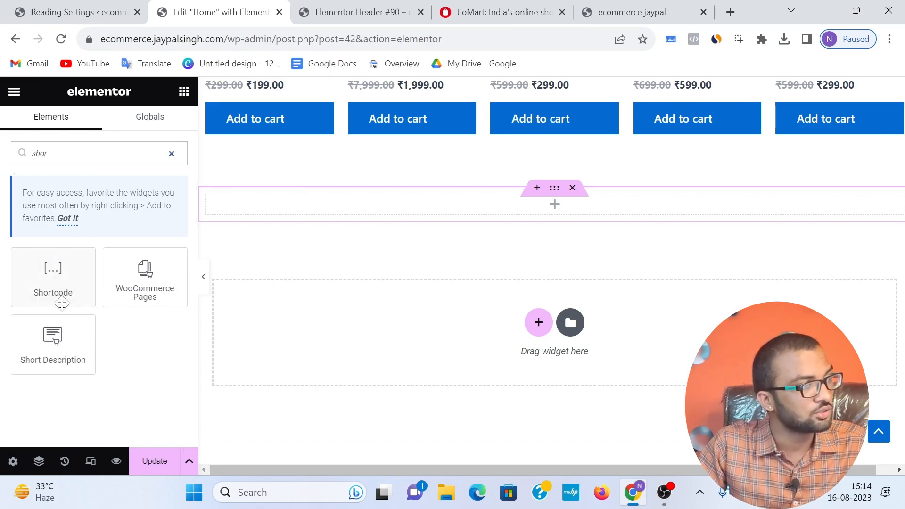
drag(61, 303, 481, 217)
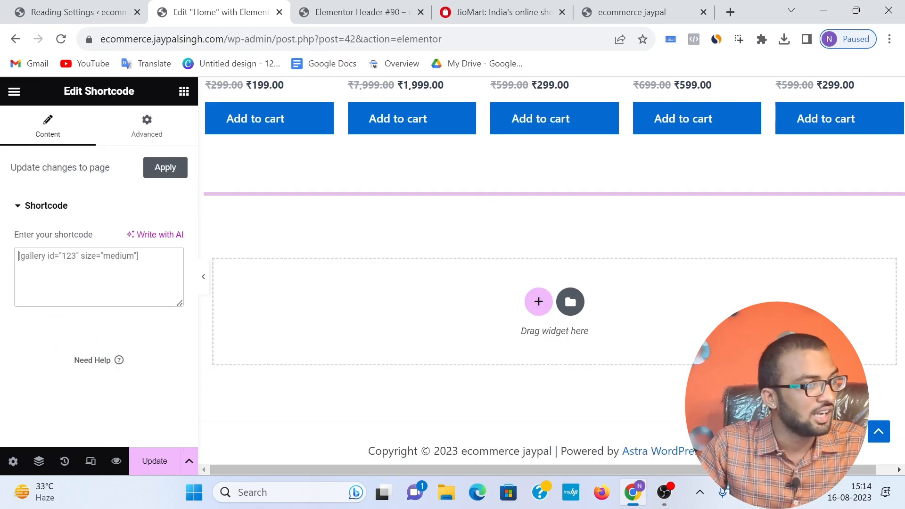
Step: Enter the shortcode [product category="kitchen"] in the new Shortcode widget below the women's products
text([)
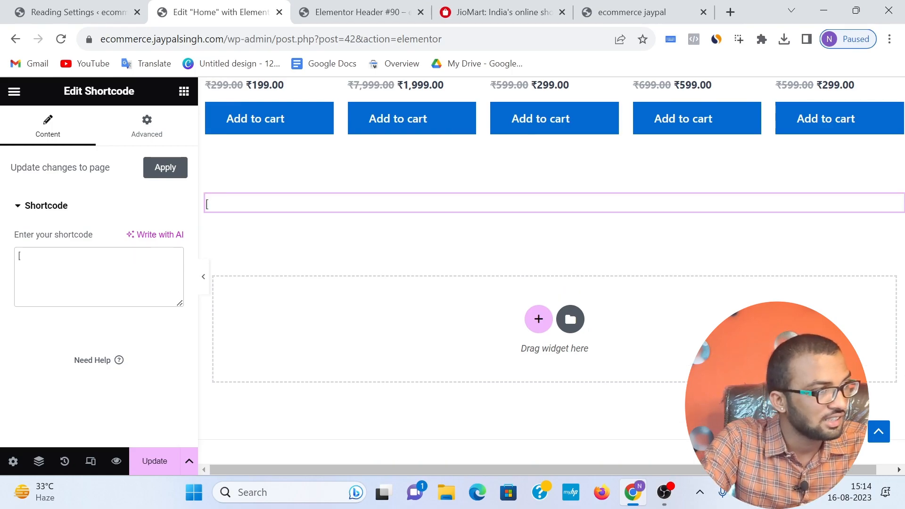
text(produc)
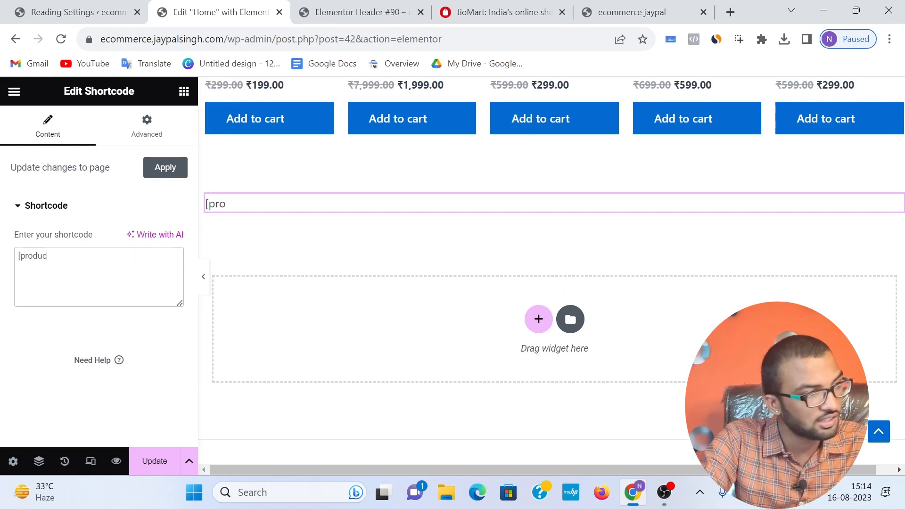
text(t car)
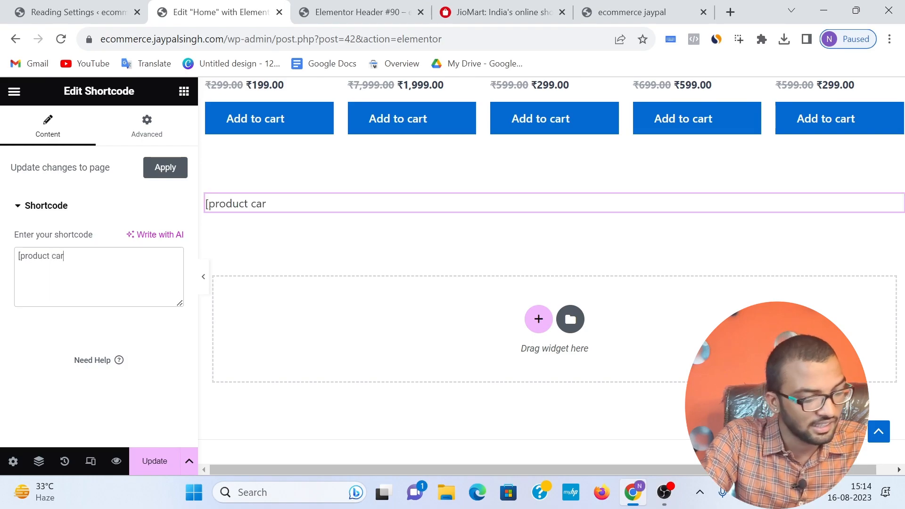
key(BackSpace)
text(tegory="")
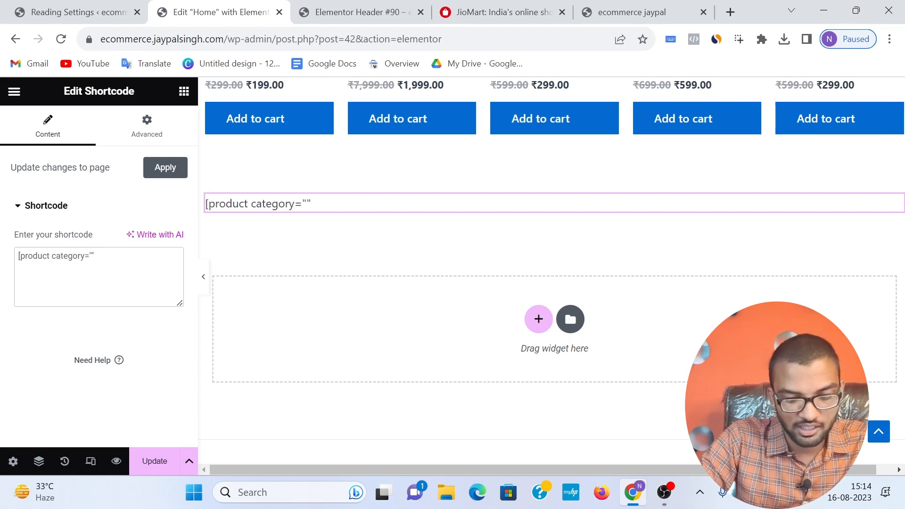
text(kitchen)
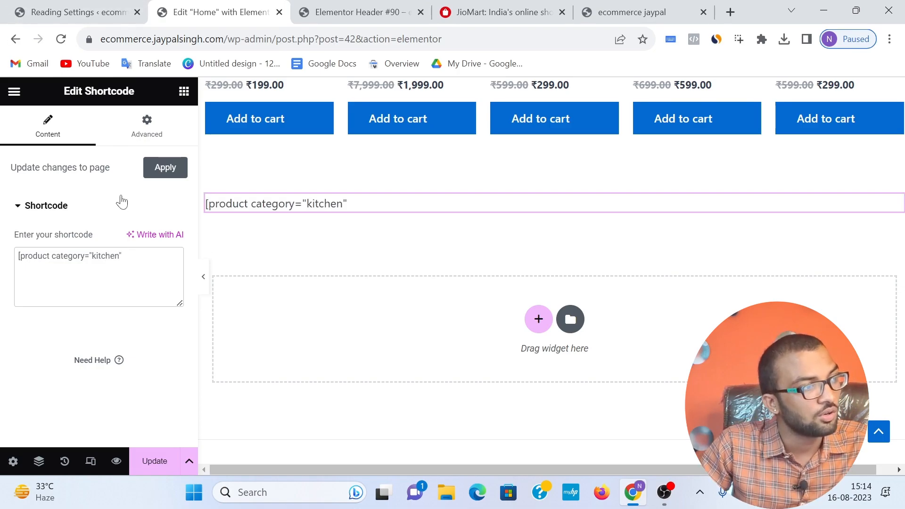
text(])
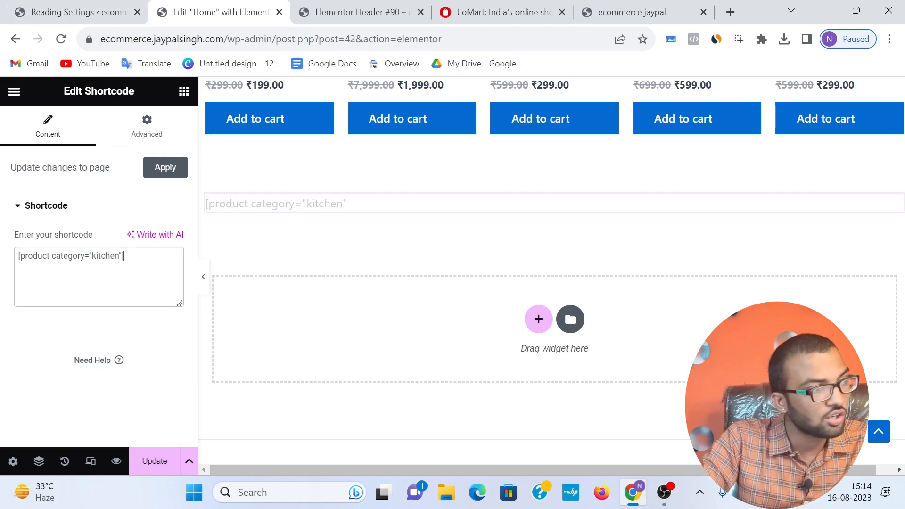
Step: Update the Home page and check the kitchen product section in the editor preview and on the live site
scroll(363, 363, down, 2)
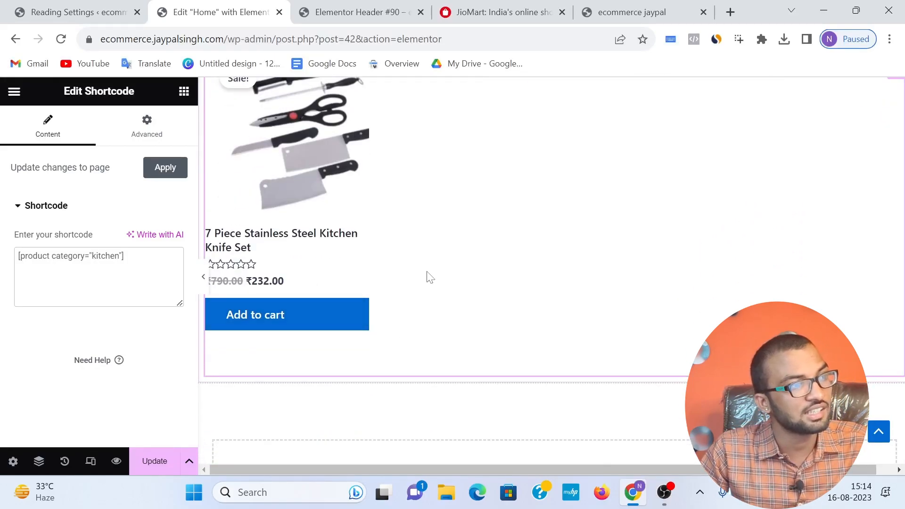
scroll(408, 276, up, 3)
scroll(443, 287, down, 6)
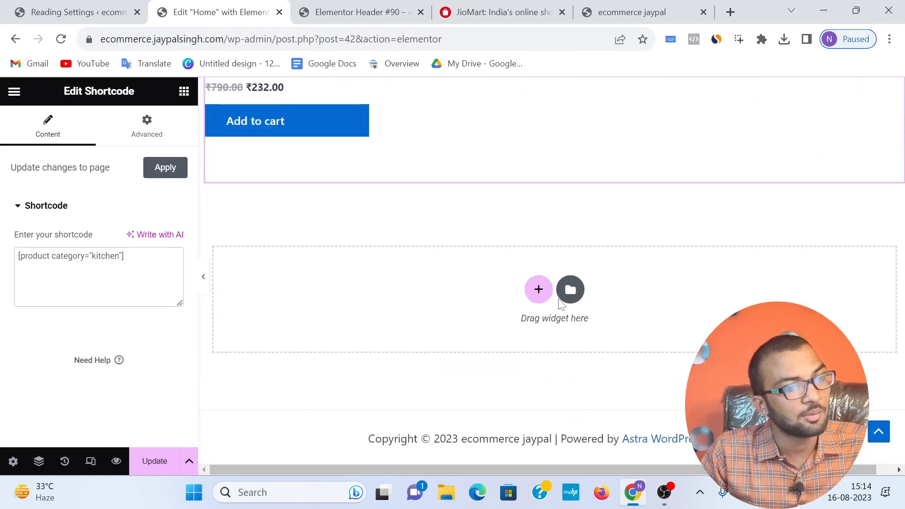
scroll(473, 285, up, 4)
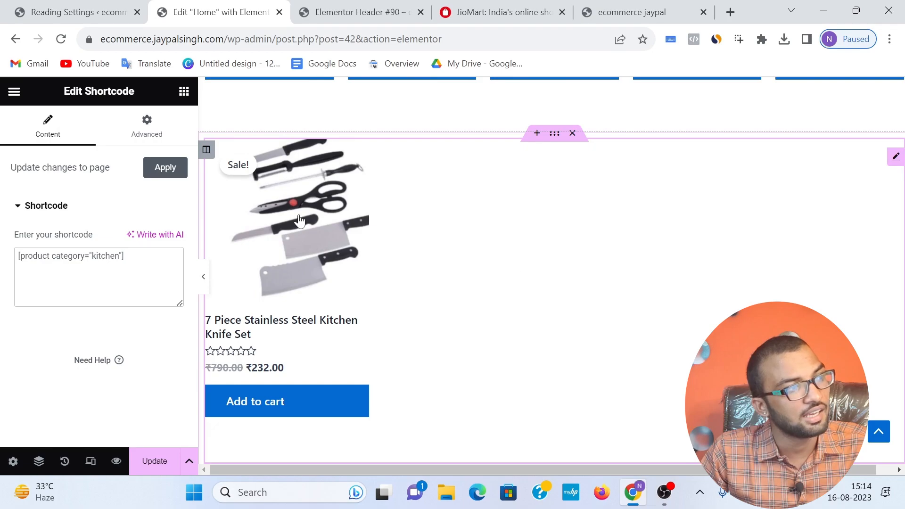
scroll(412, 242, up, 2)
scroll(463, 256, down, 7)
scroll(462, 257, up, 7)
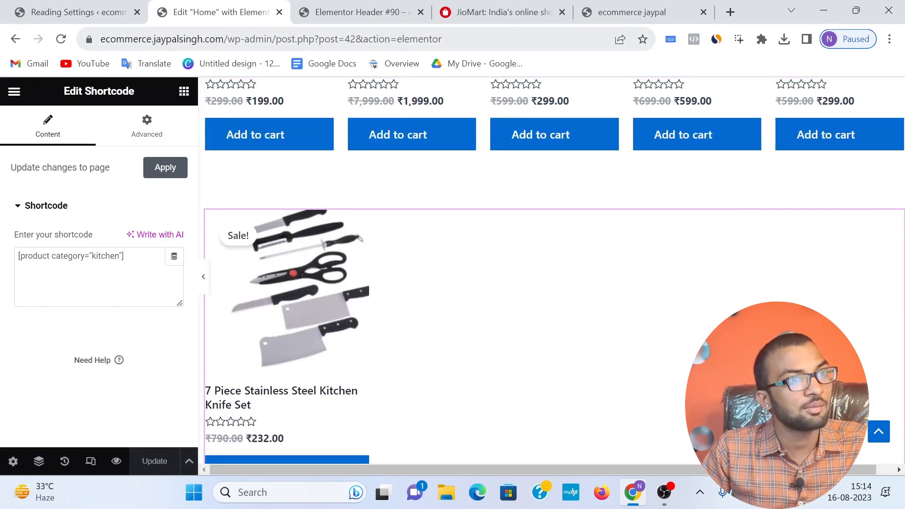
click(636, 12)
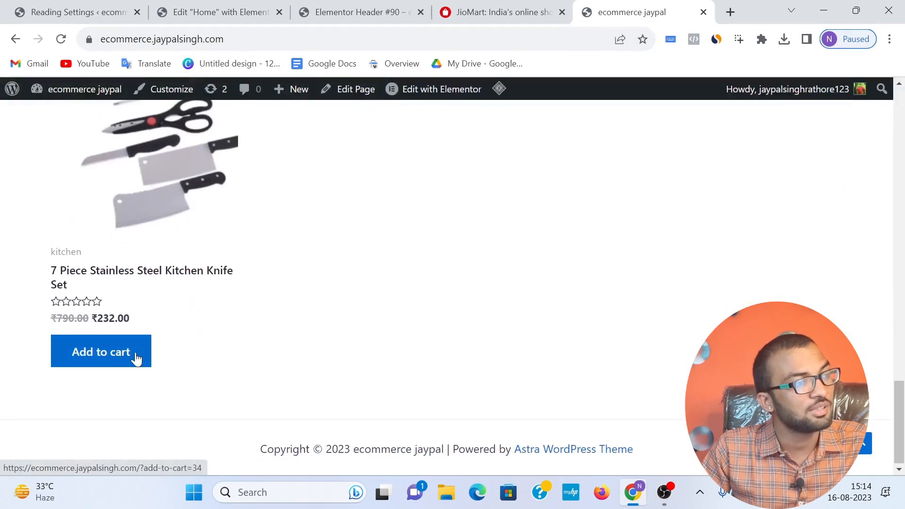
scroll(198, 259, up, 3)
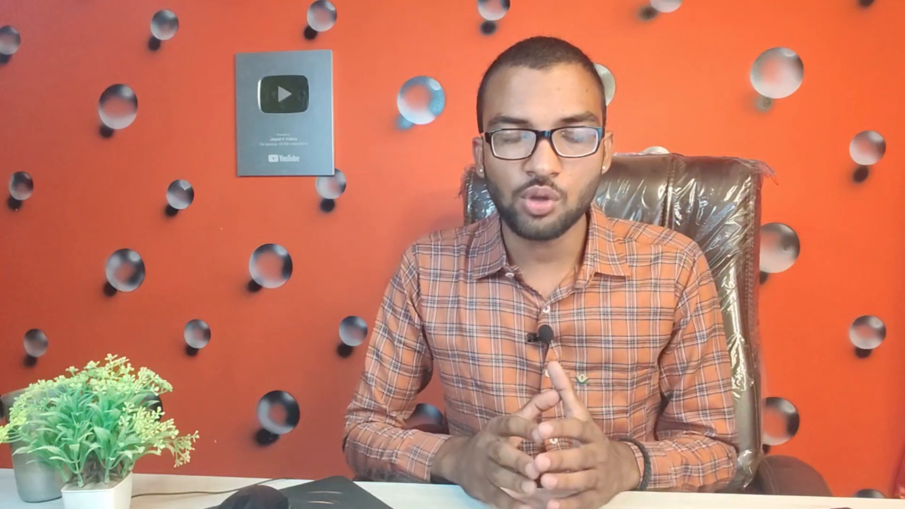
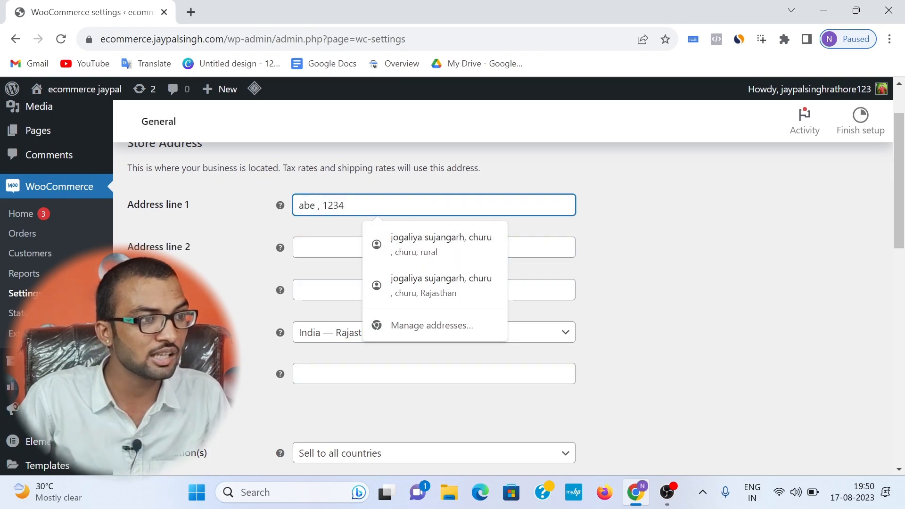
Step: Fill in the store's two address lines and postcode in the Store Address section
click(330, 247)
text(rjasytha  nm)
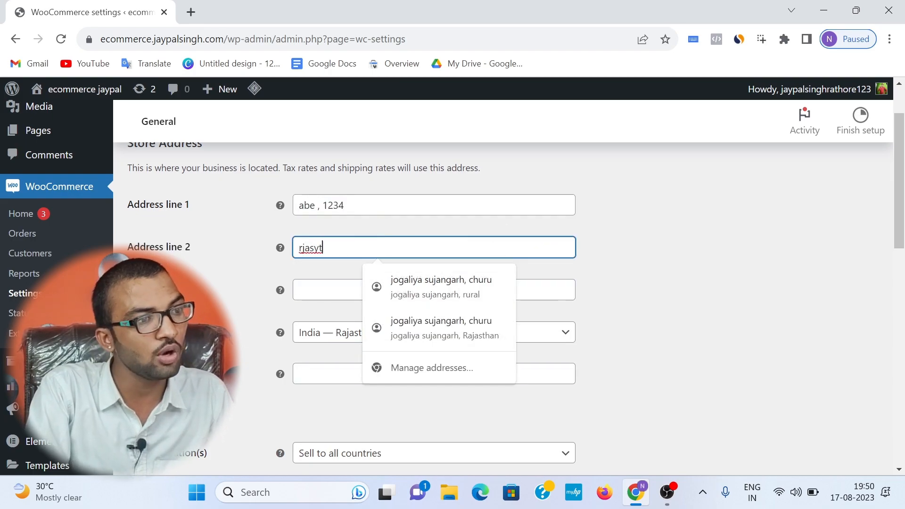
click(255, 337)
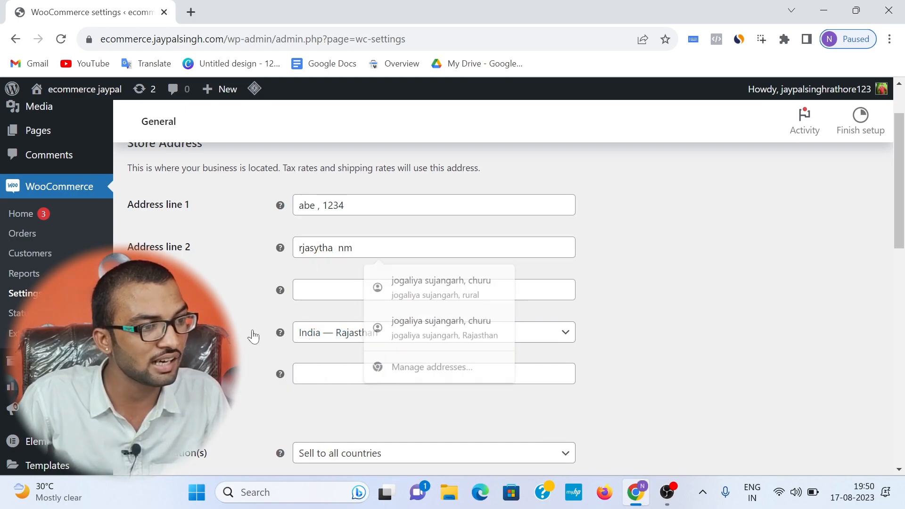
click(331, 379)
text(331802)
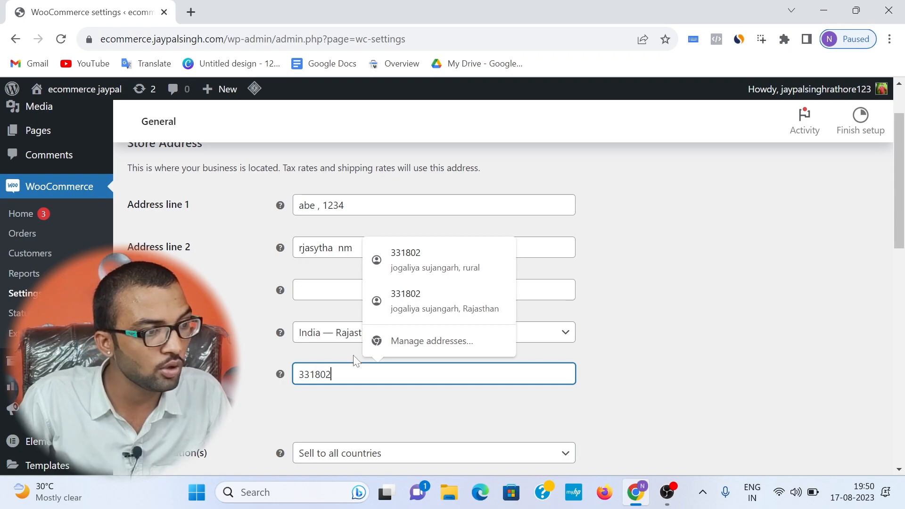
scroll(354, 361, down, 1)
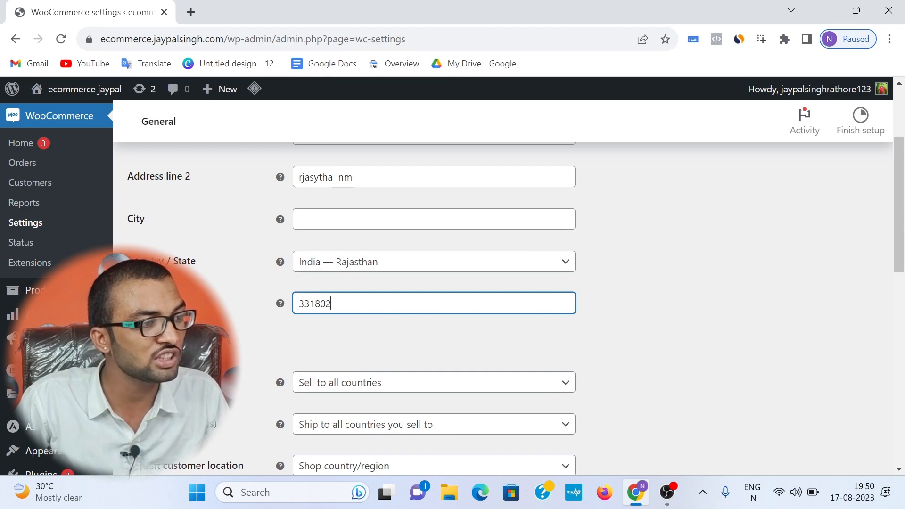
click(189, 347)
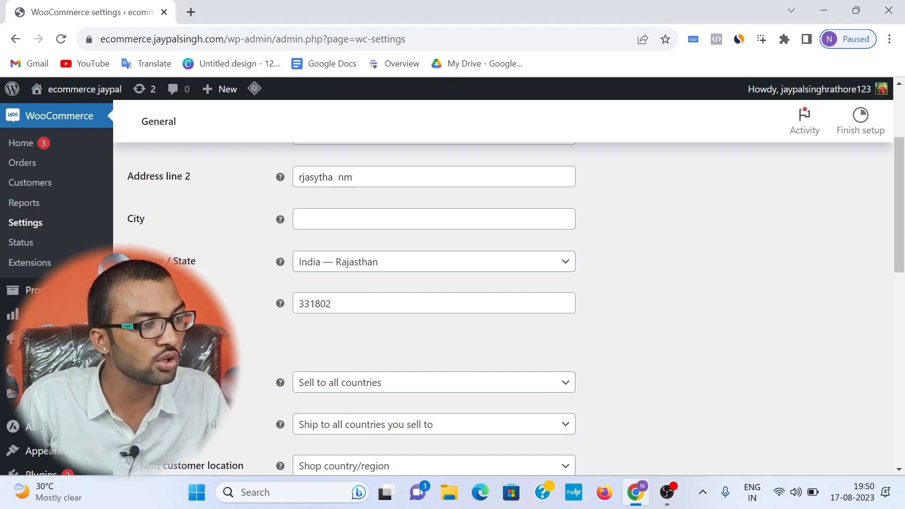
Step: Restrict the selling locations to specific countries and choose India as the country
click(326, 385)
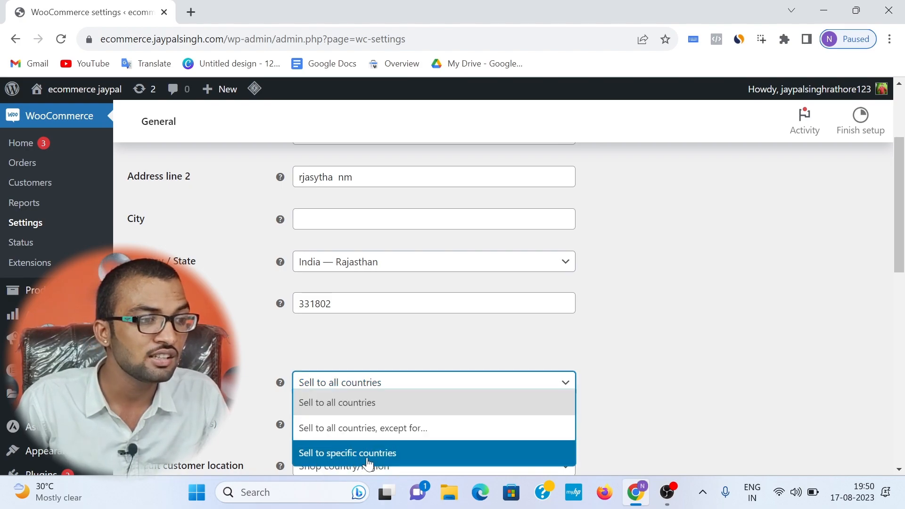
click(317, 463)
scroll(384, 375, down, 1)
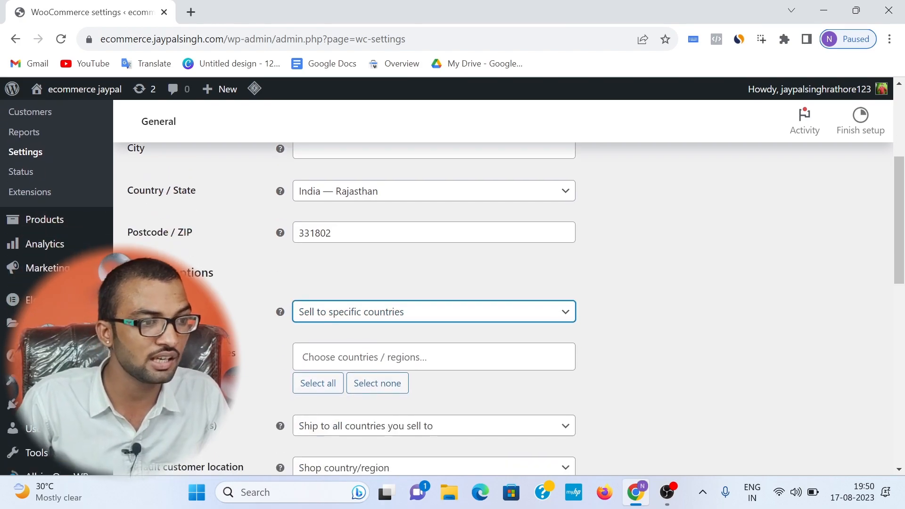
click(383, 370)
text(ndia)
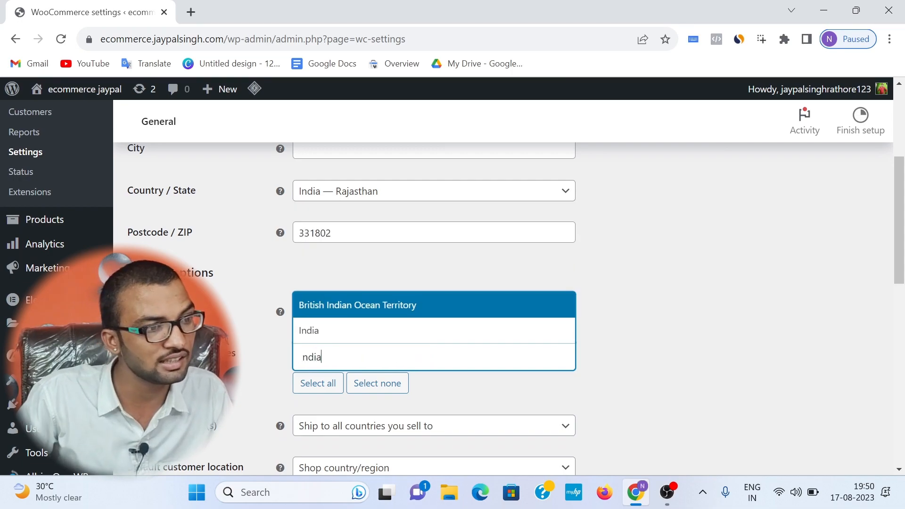
click(326, 328)
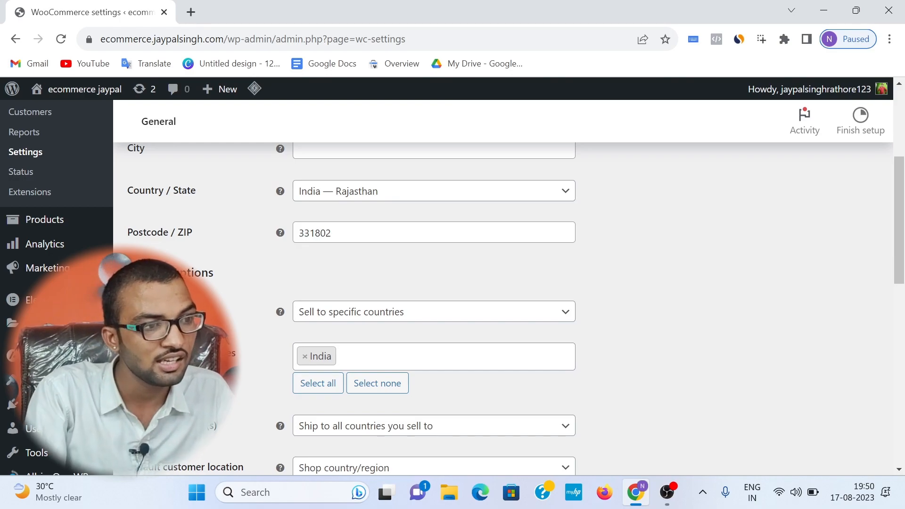
text(ua)
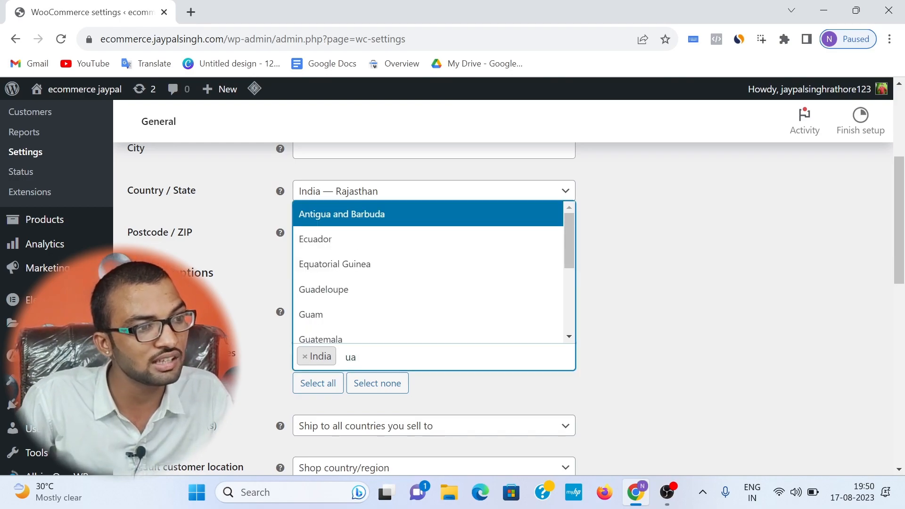
click(347, 325)
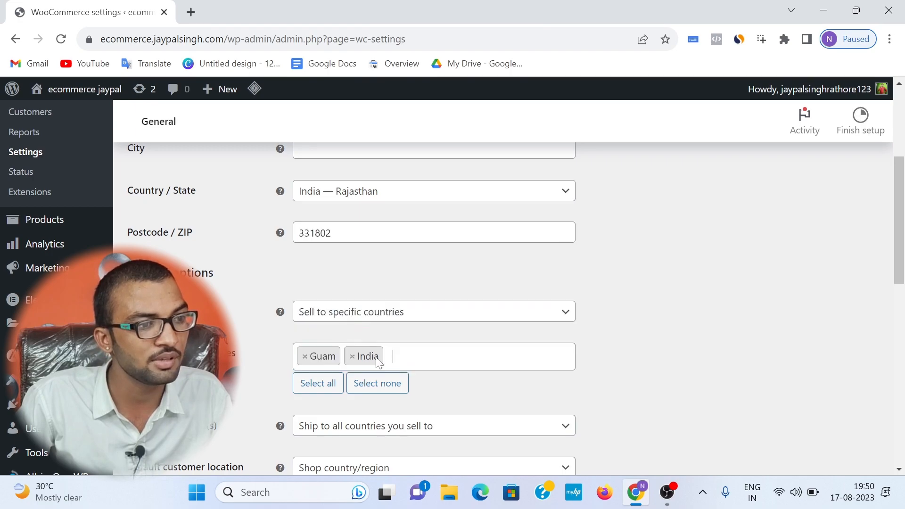
click(304, 357)
click(620, 338)
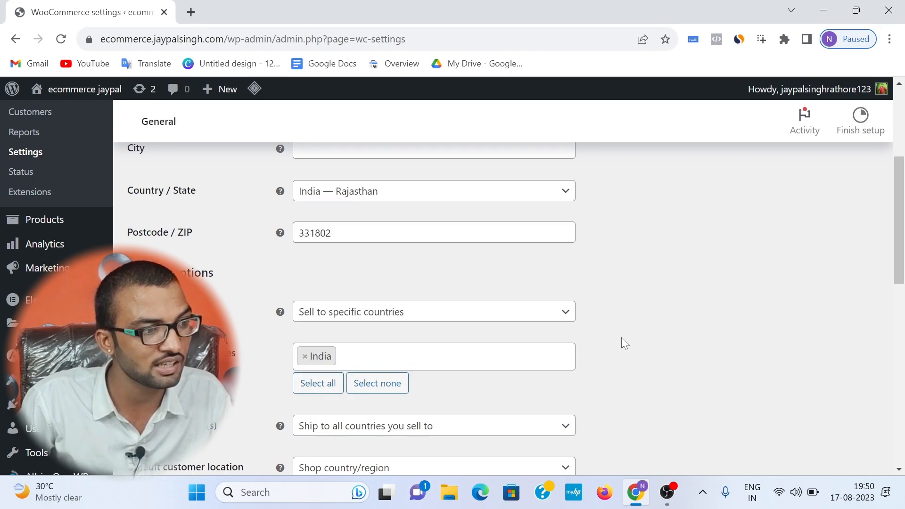
Step: Review the tax, coupon and currency options and save the general store settings
scroll(377, 274, down, 5)
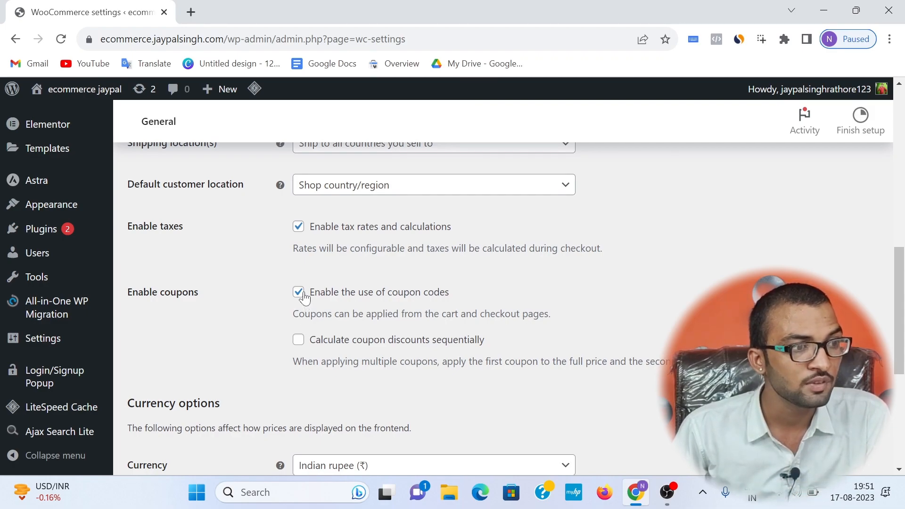
scroll(286, 297, down, 5)
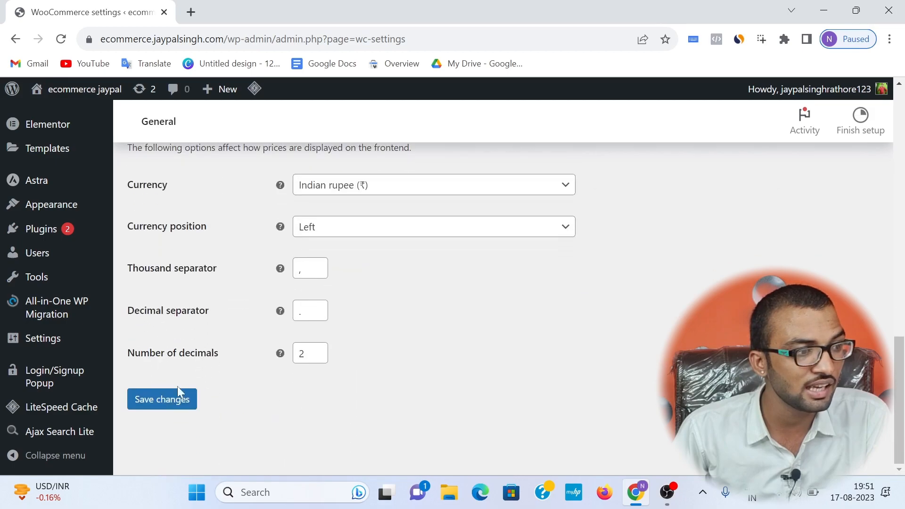
click(181, 402)
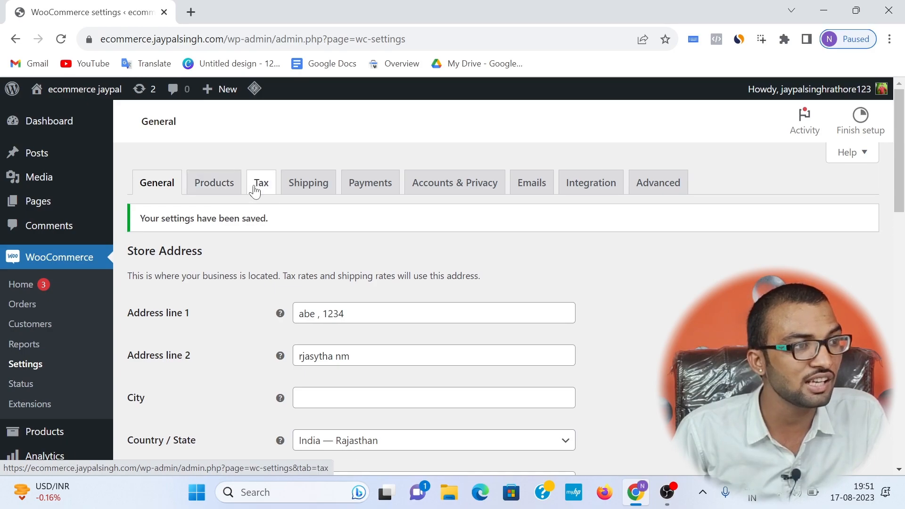
Step: Open the WooCommerce product settings and set the weight unit to g
click(222, 196)
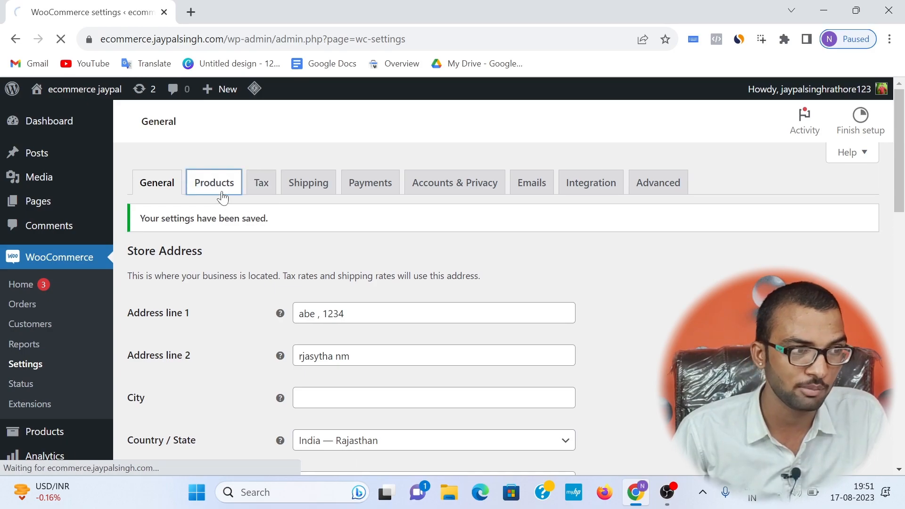
scroll(221, 216, down, 1)
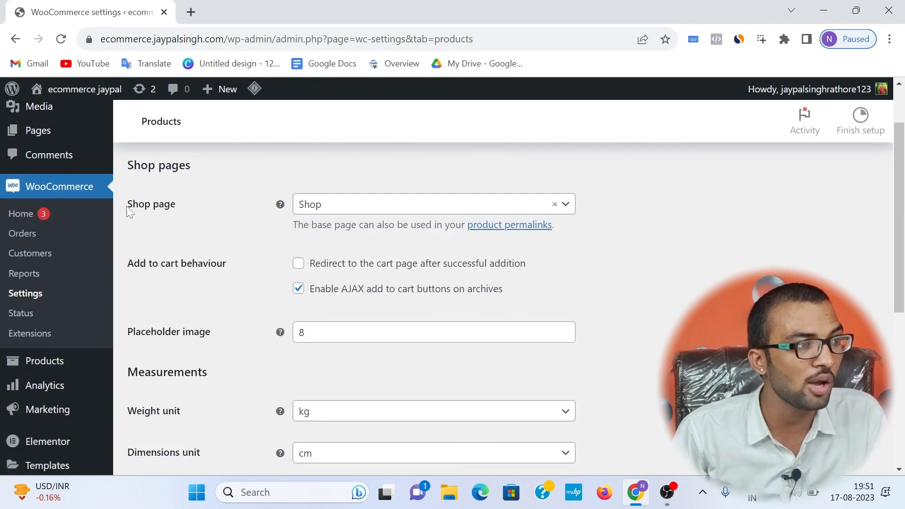
drag(130, 209, 177, 207)
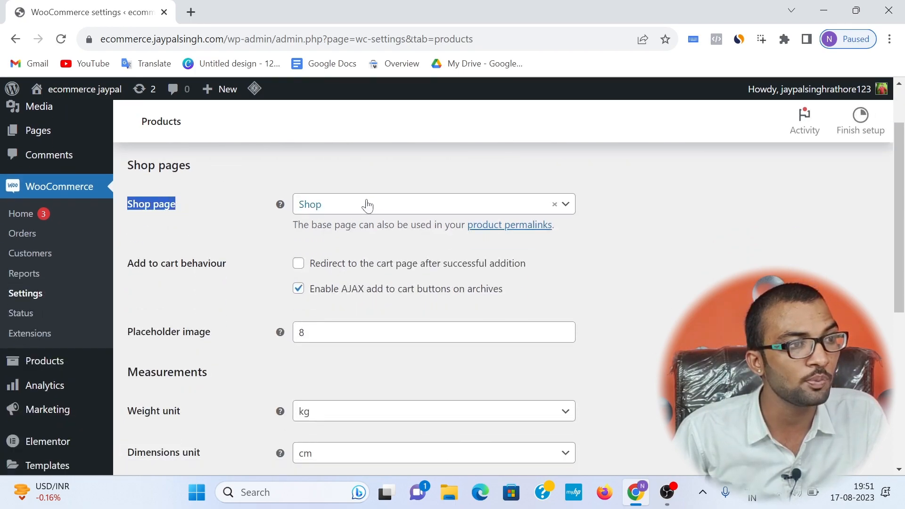
scroll(357, 204, down, 3)
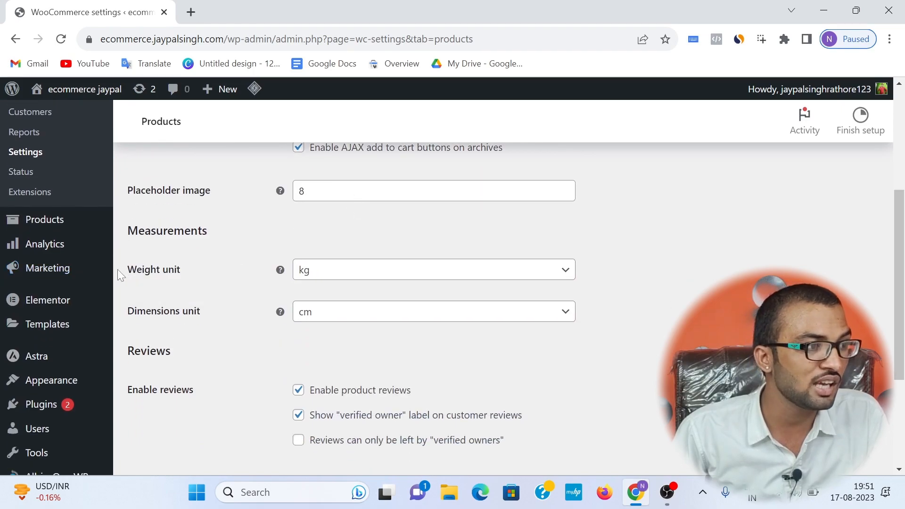
drag(126, 270, 186, 270)
drag(126, 311, 210, 318)
click(192, 276)
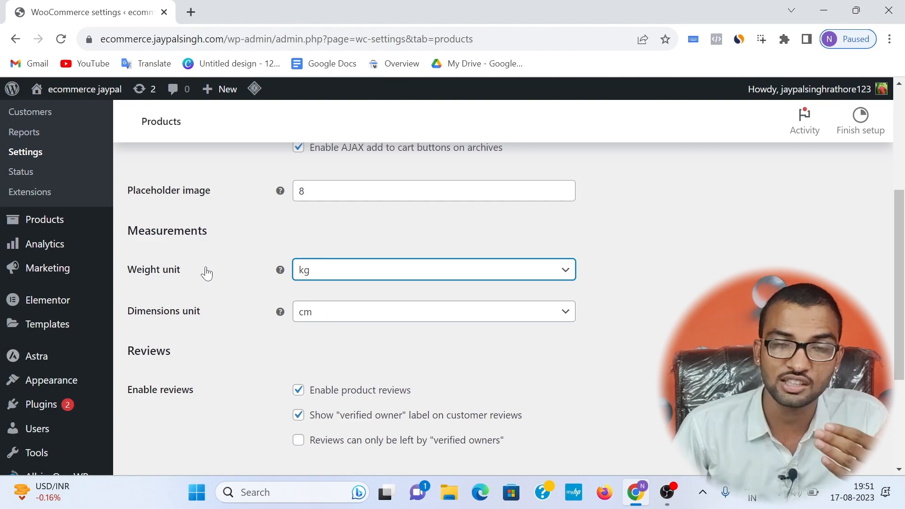
click(317, 279)
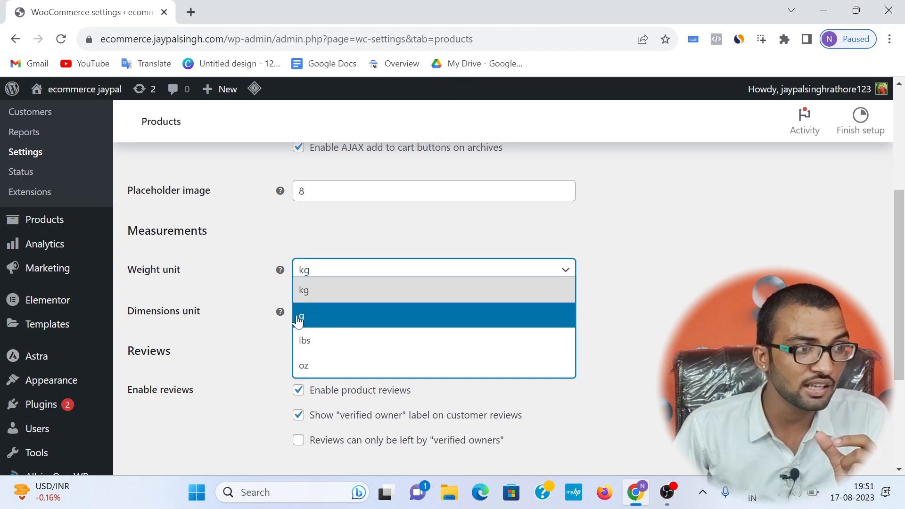
click(319, 321)
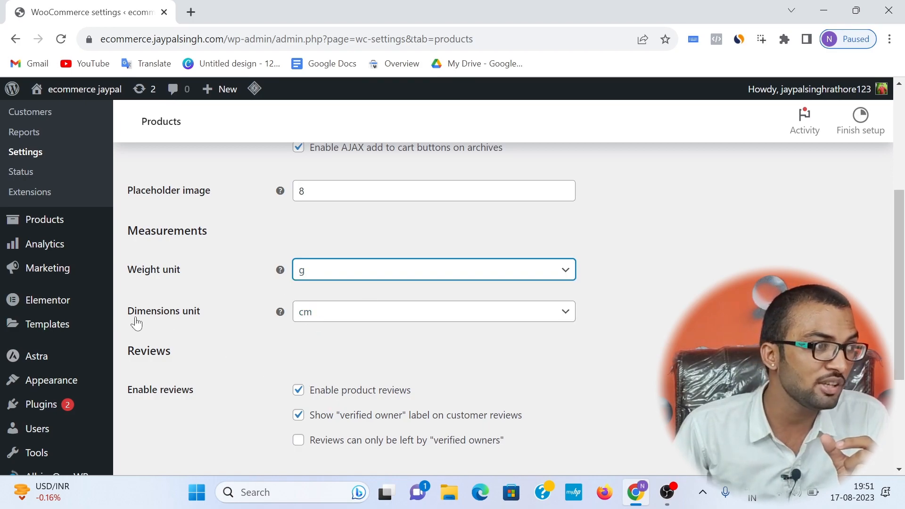
Step: Check the dimensions unit choices, keep cm, and save the product settings
drag(135, 315, 234, 320)
click(235, 321)
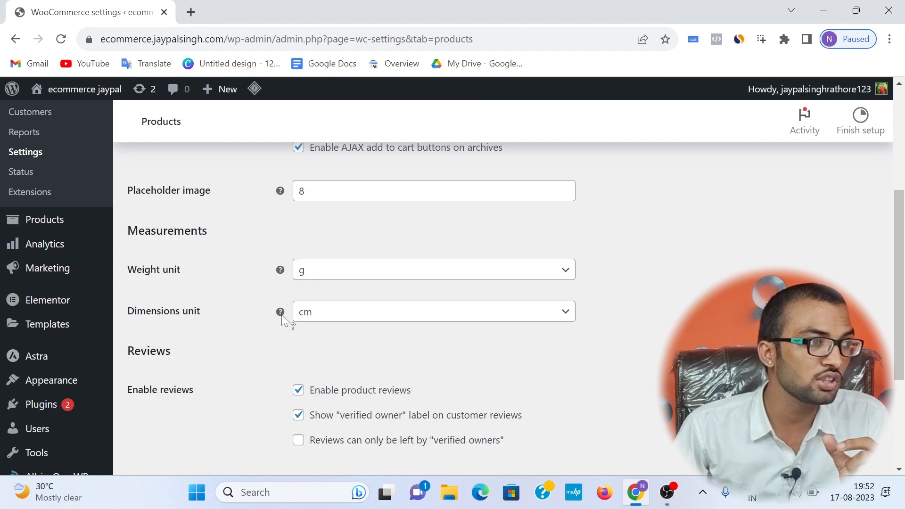
click(305, 315)
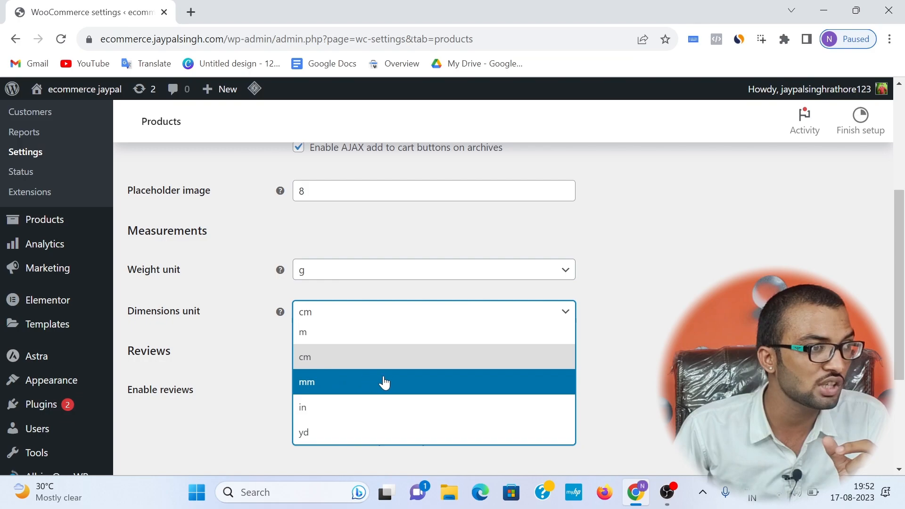
click(702, 346)
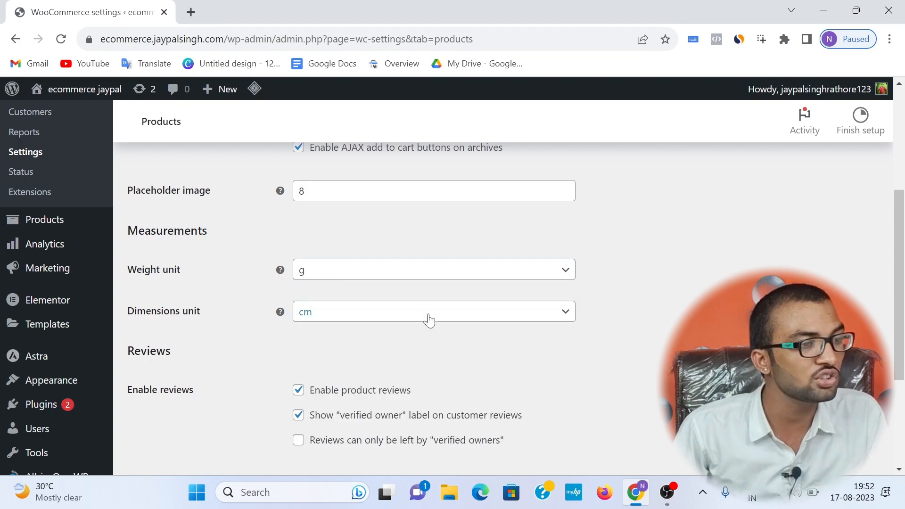
scroll(429, 320, down, 4)
click(178, 384)
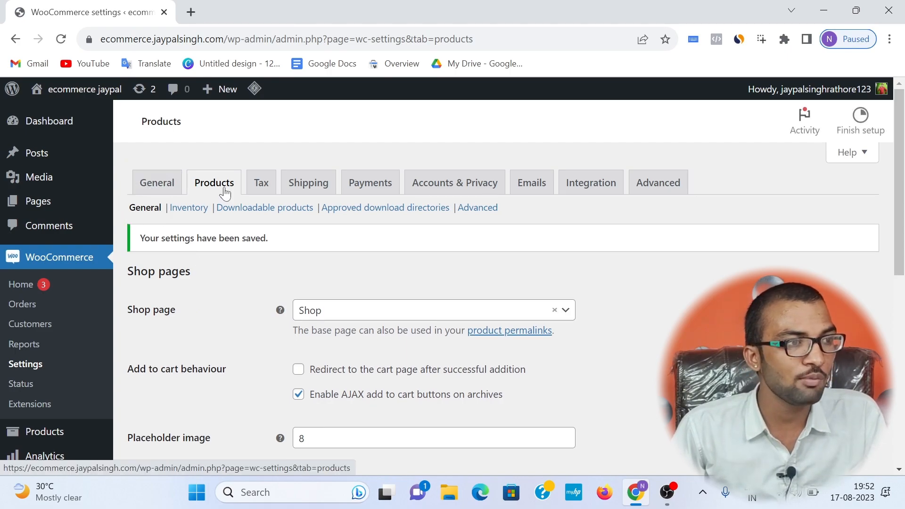
Step: Open the tax settings and add GST 10% as an additional tax class below Zero rate
click(259, 182)
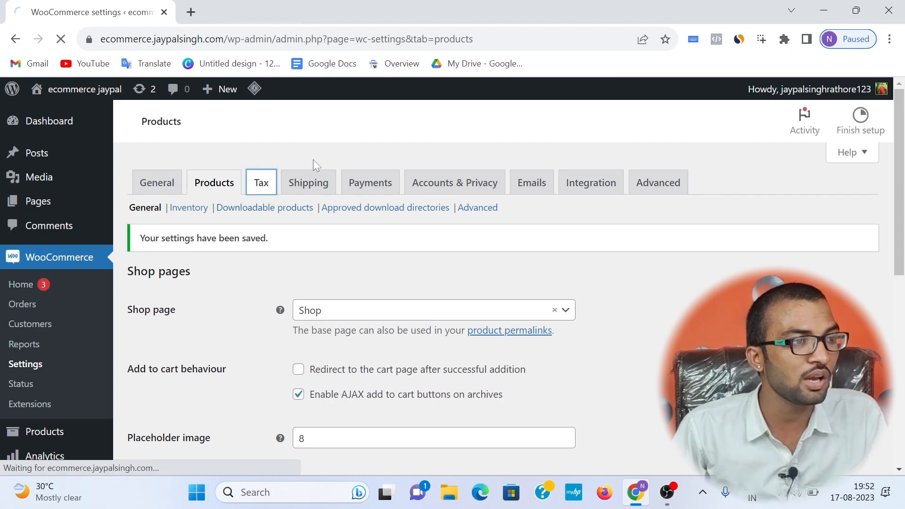
scroll(351, 207, down, 4)
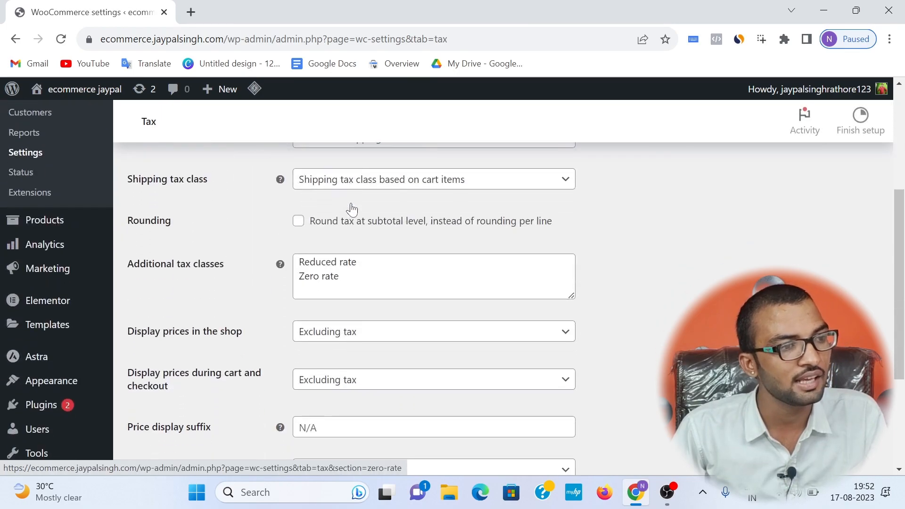
scroll(202, 227, down, 2)
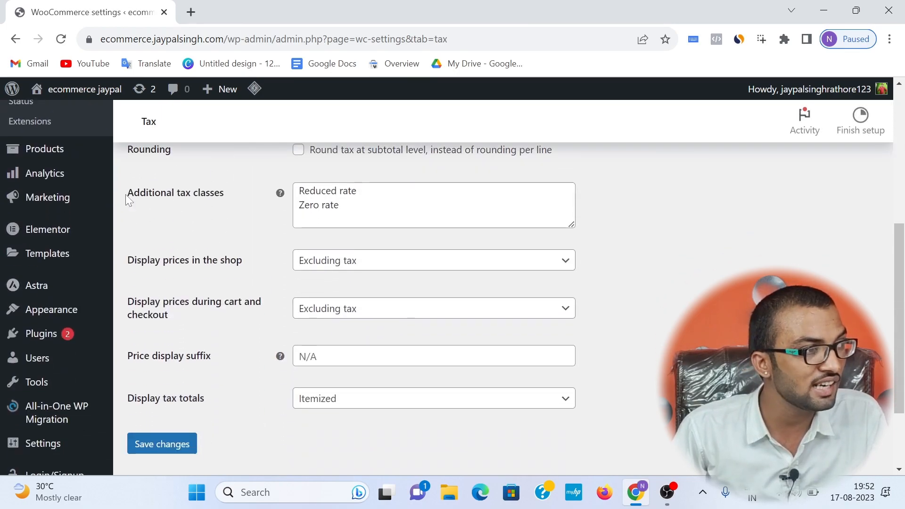
drag(125, 194, 222, 202)
click(340, 205)
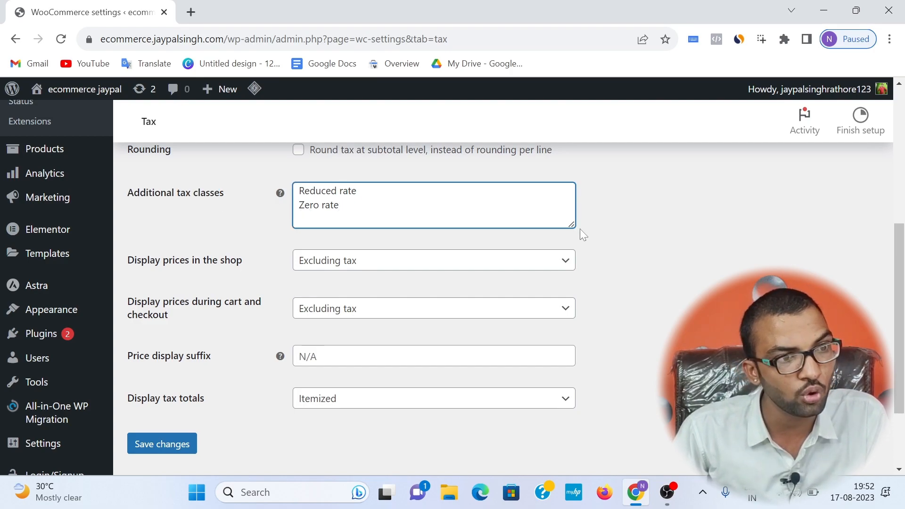
drag(574, 226, 587, 261)
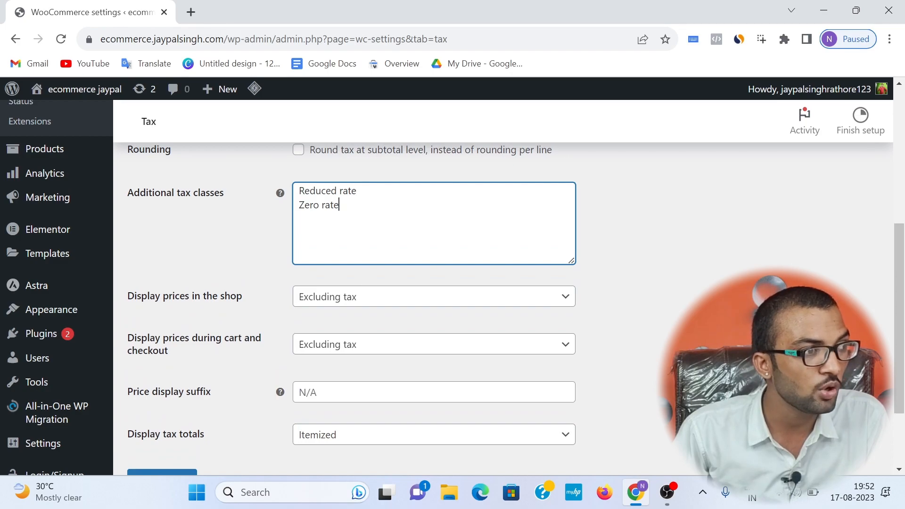
key(Return)
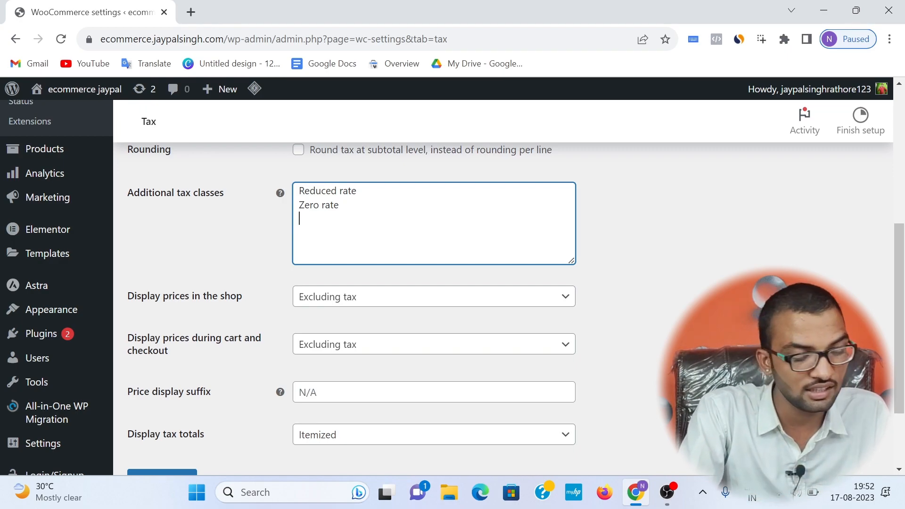
text(GST 1)
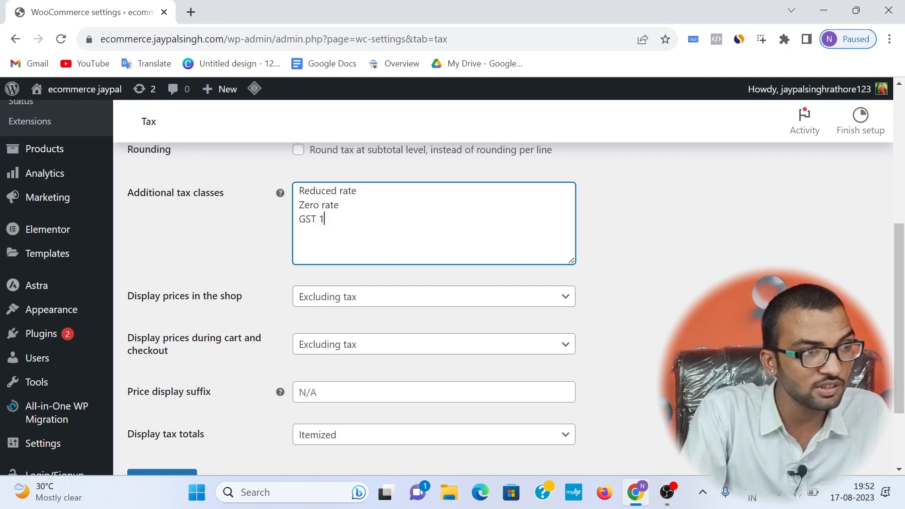
text(0)
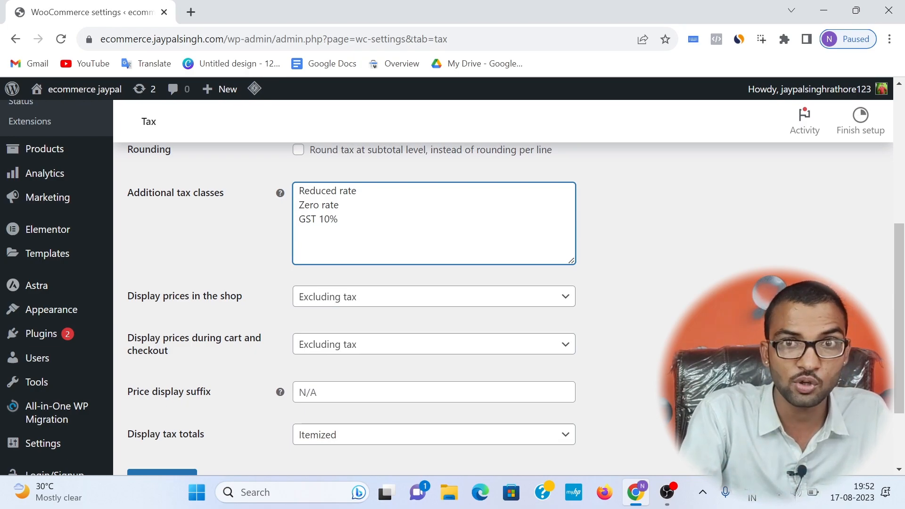
Step: Add .GST 15% as another additional tax class below GST 10% and save the tax settings
key(Return)
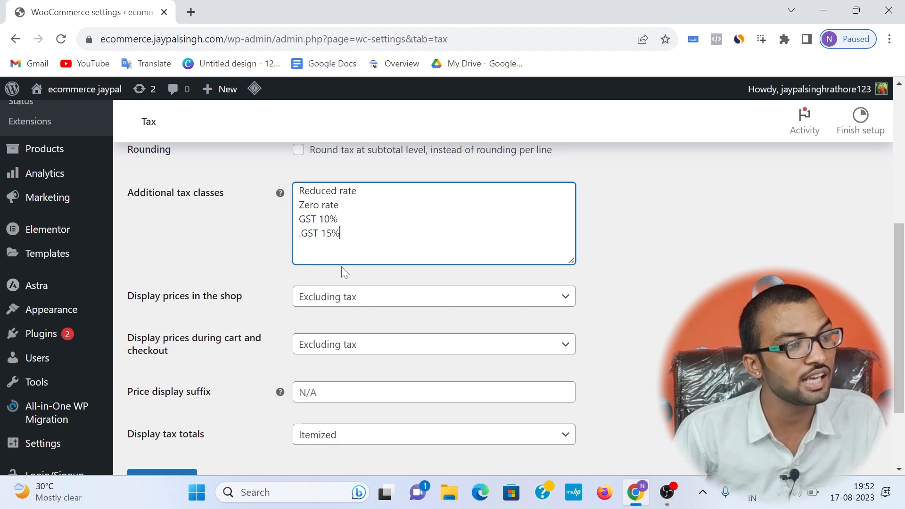
scroll(337, 244, down, 2)
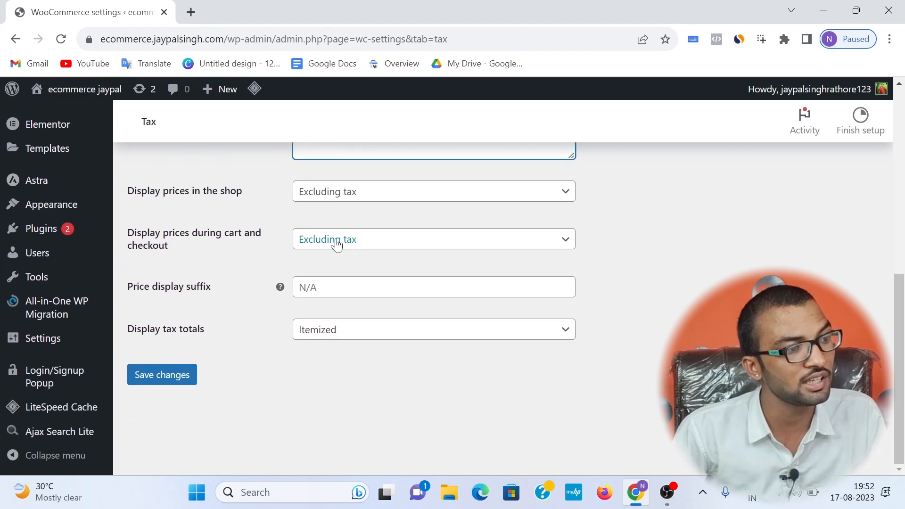
click(177, 377)
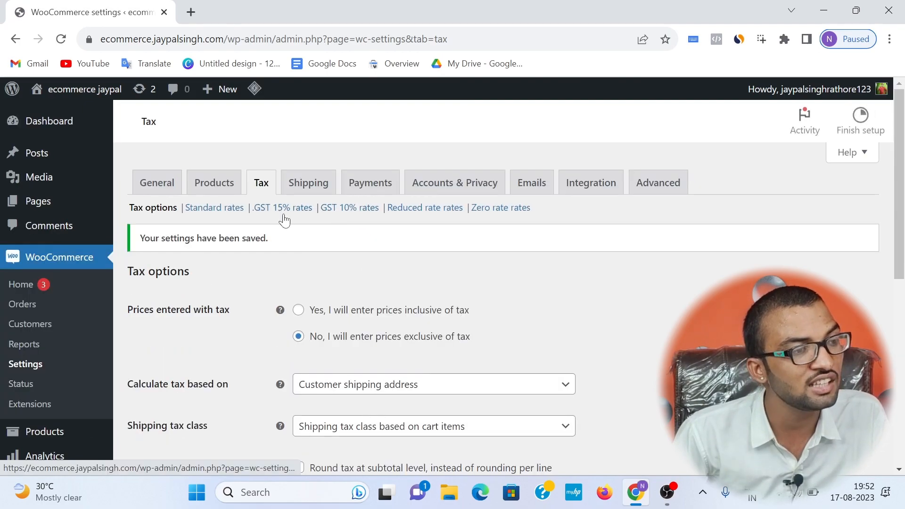
Step: Insert a GST 10% rate row for country IN with rate 10%, tax name gst 10% and shipping tax off, and save it
click(340, 208)
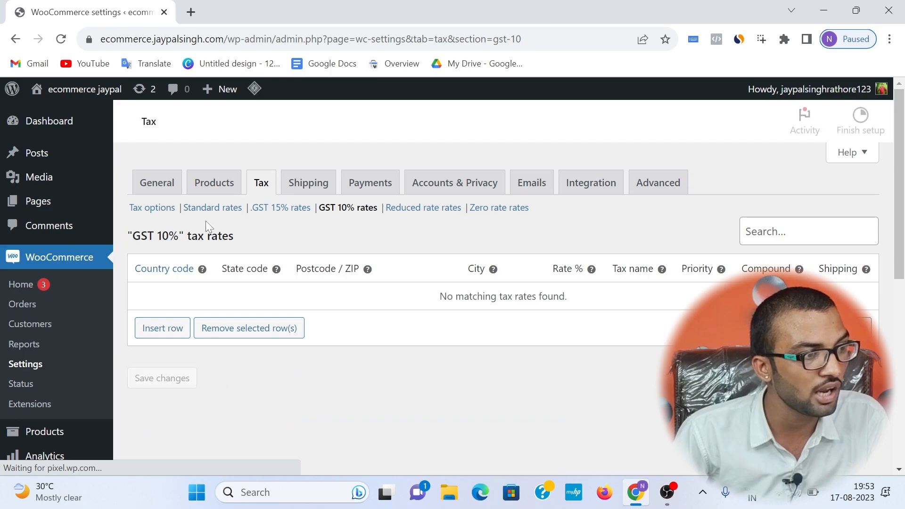
click(185, 334)
click(137, 298)
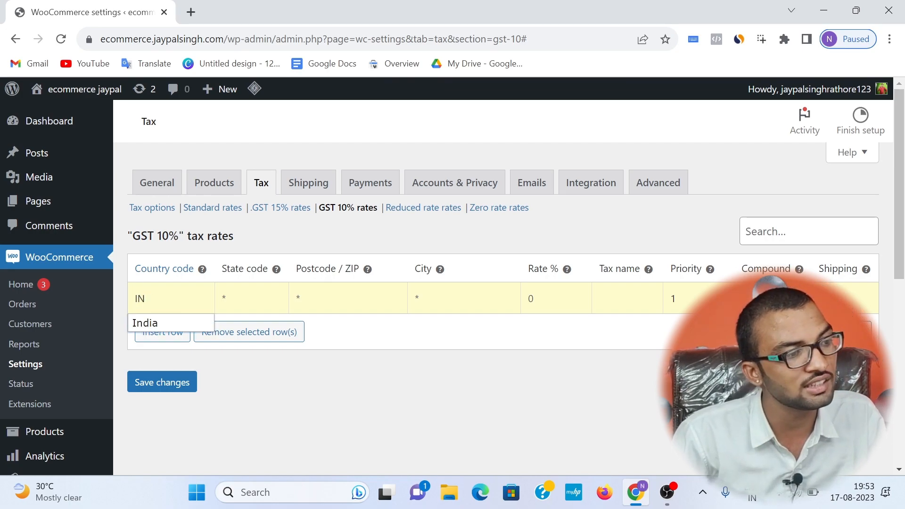
click(138, 328)
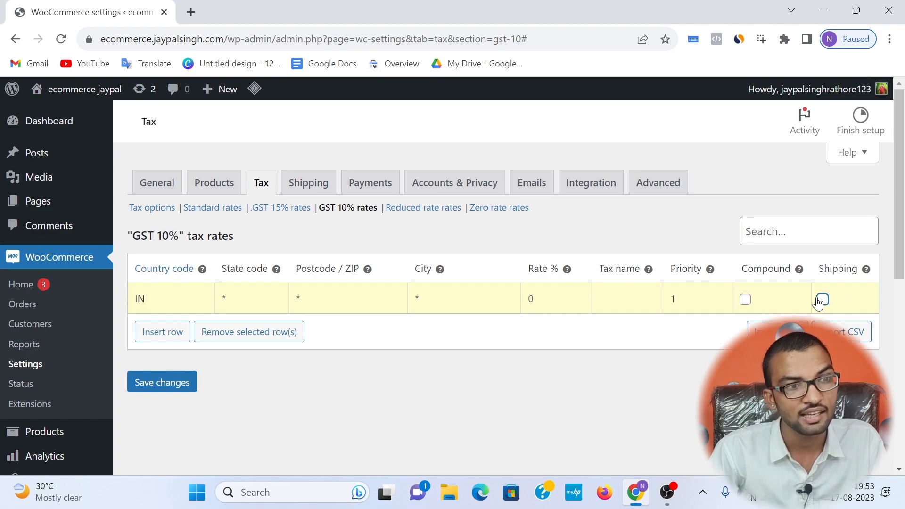
click(530, 299)
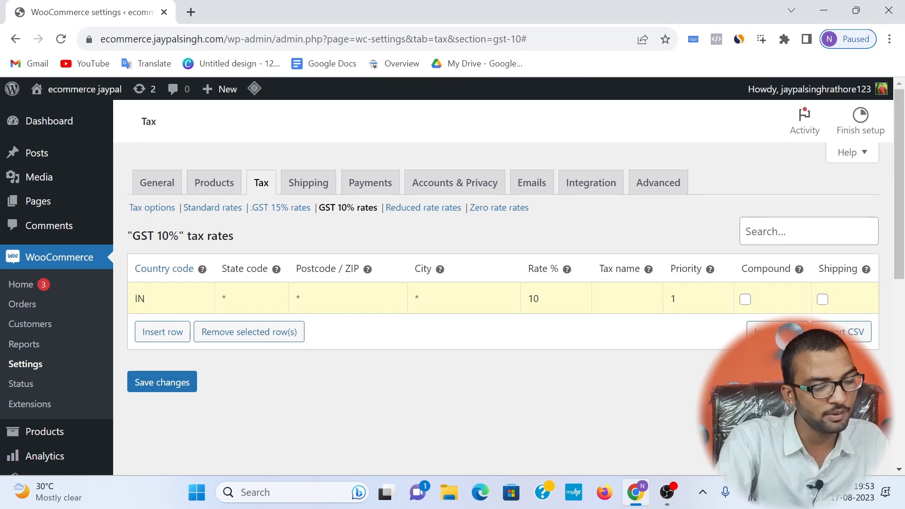
text(%)
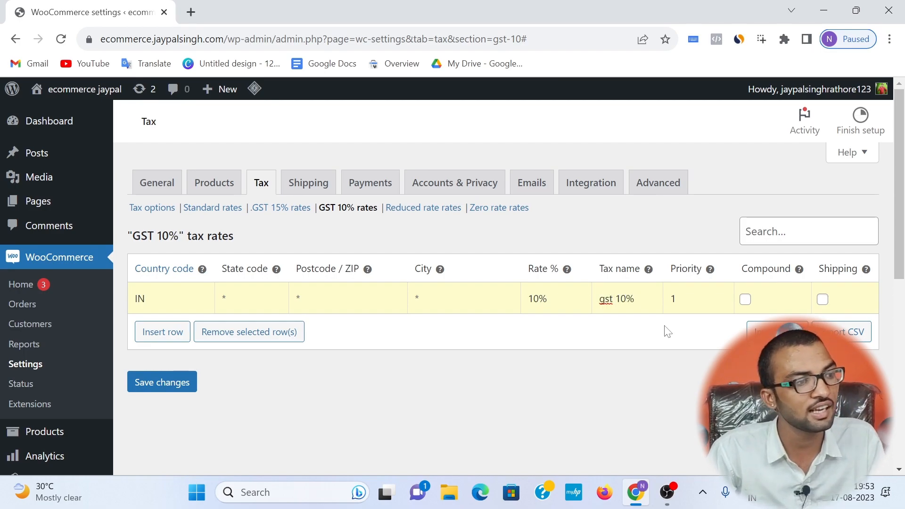
click(162, 384)
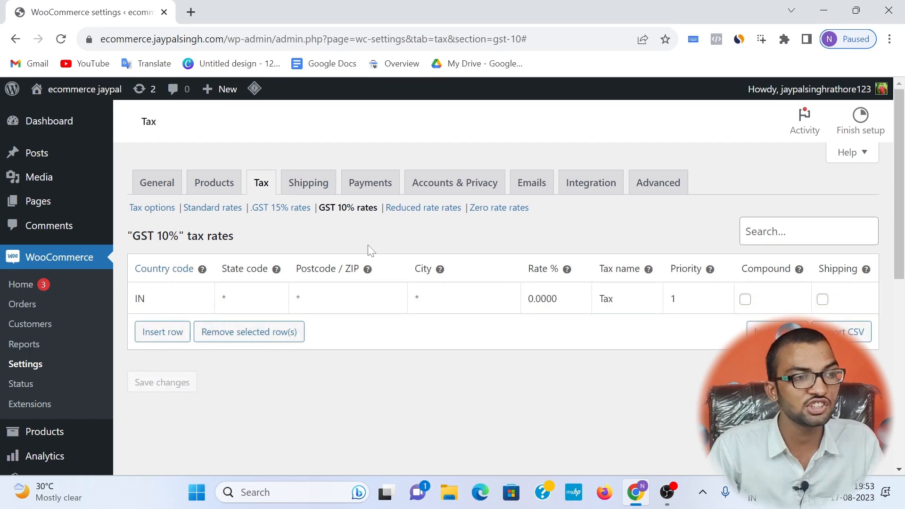
Step: Insert a rate row in the .GST 15% class for country IN with a rate of 15 and shipping tax off
click(282, 208)
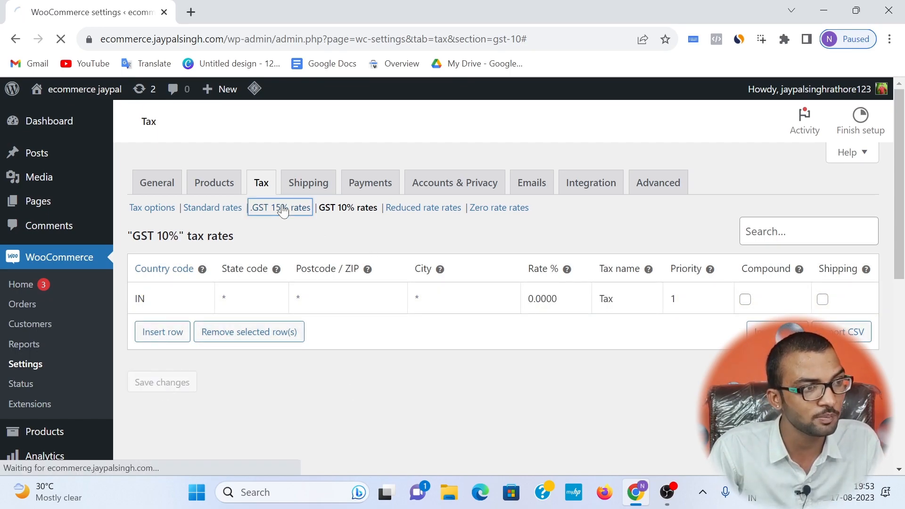
click(176, 329)
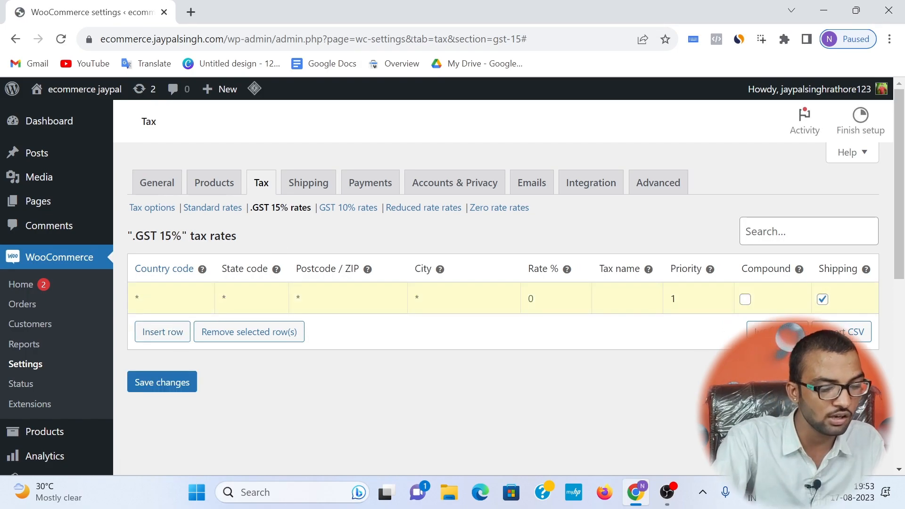
text(IN)
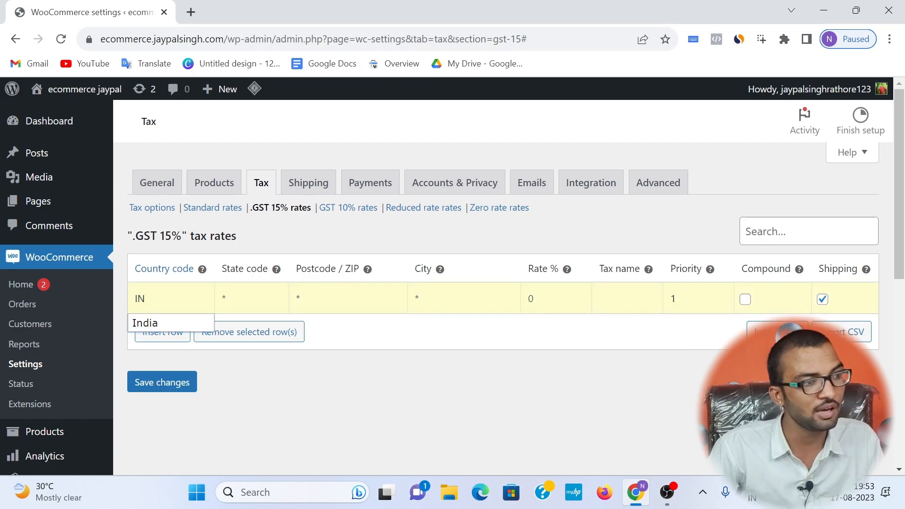
click(144, 323)
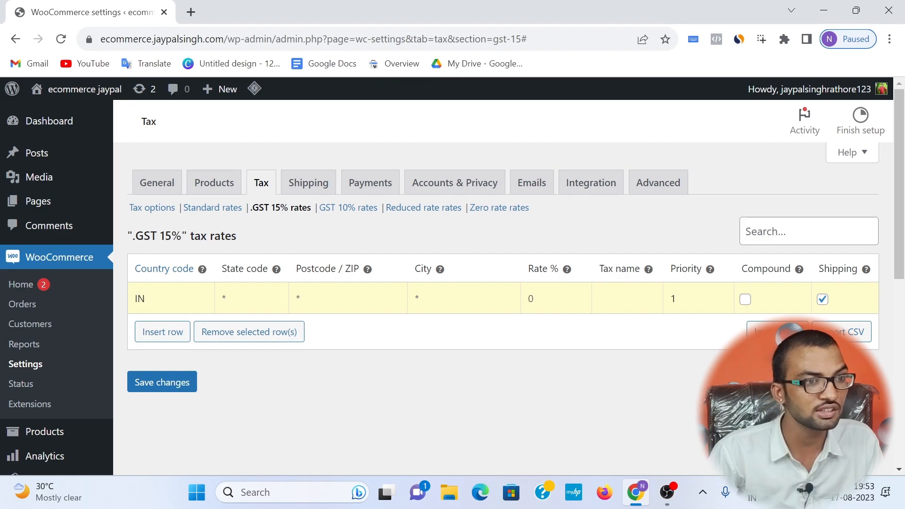
click(537, 298)
text(15)
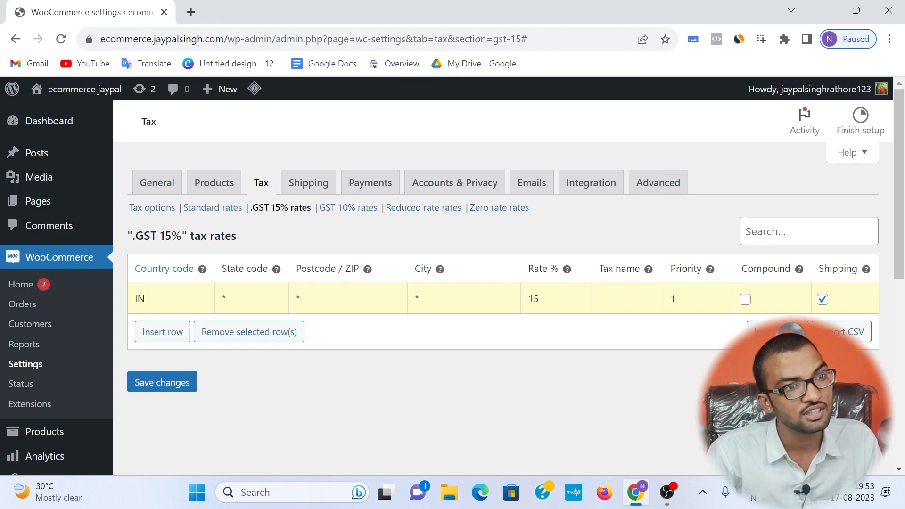
key(shift+Left)
key(shift+Left)
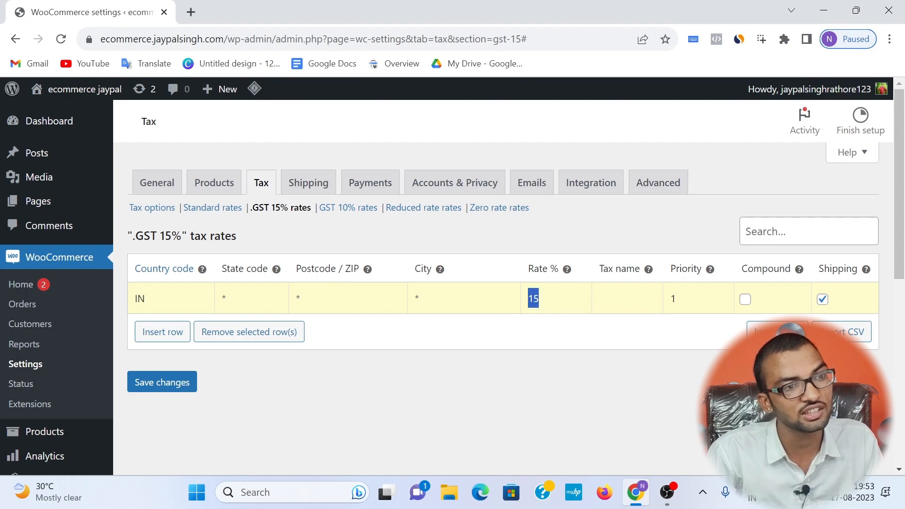
key(Right)
drag(547, 269, 558, 269)
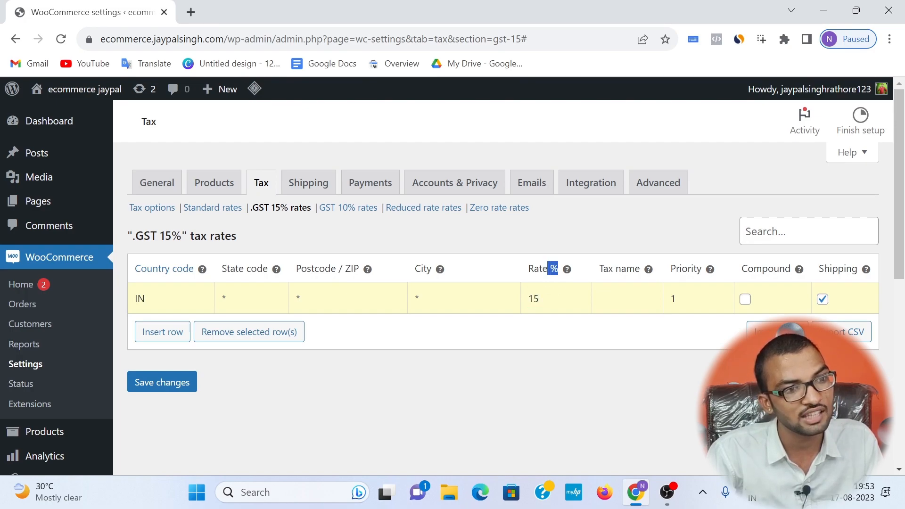
click(540, 298)
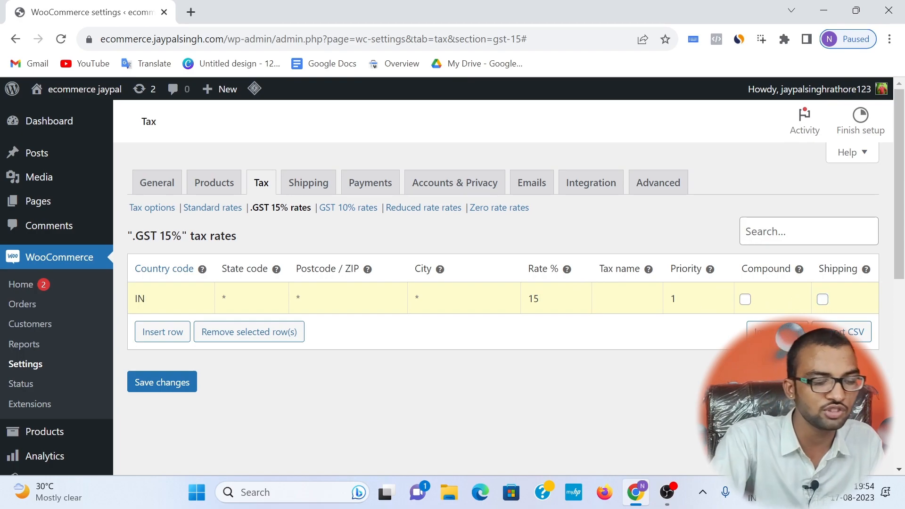
Step: Set the new row's tax name to GST 15% and save the tax rate
text(gst)
key(BackSpace)
key(BackSpace)
key(BackSpace)
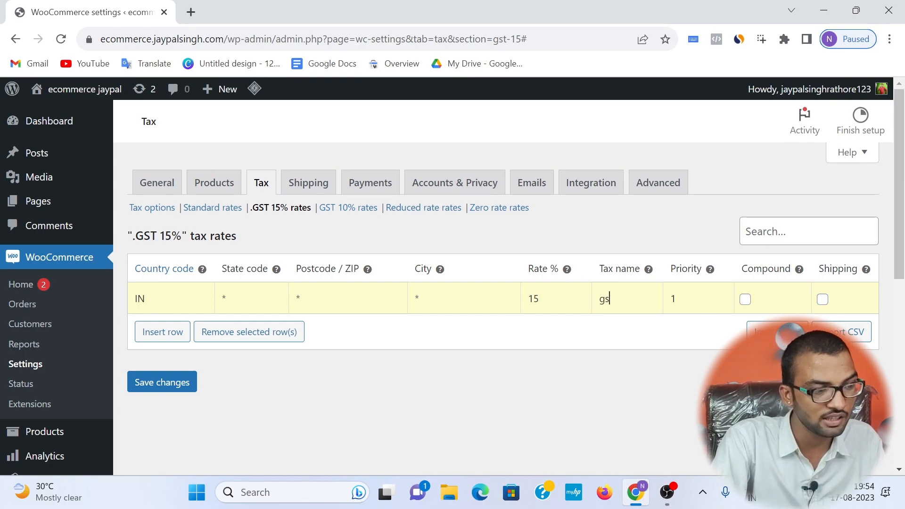
text(G)
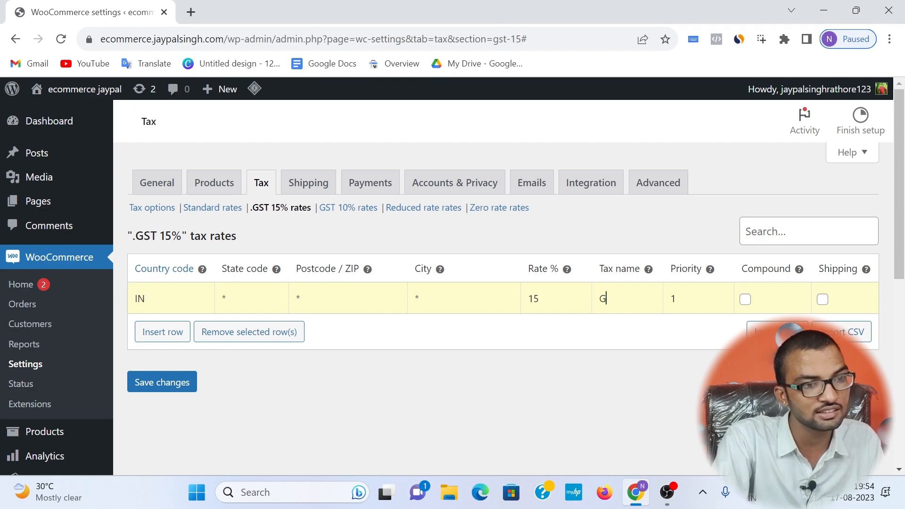
text(ST 15)
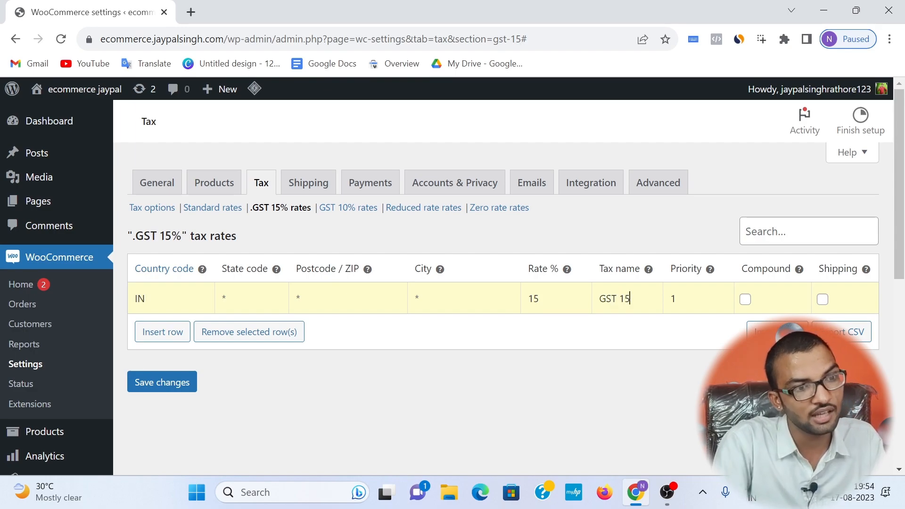
text(%)
click(172, 378)
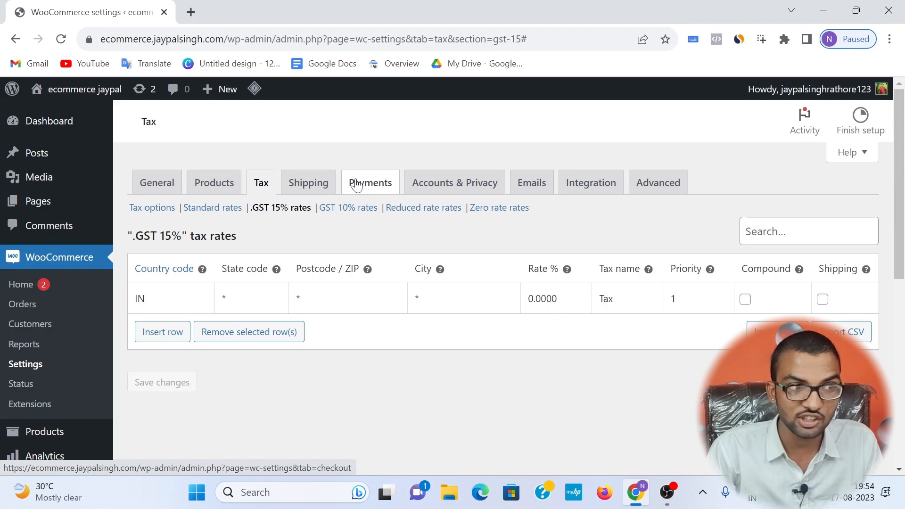
Step: Open the WooCommerce shipping settings and start a new shipping zone named rajasthan
click(307, 186)
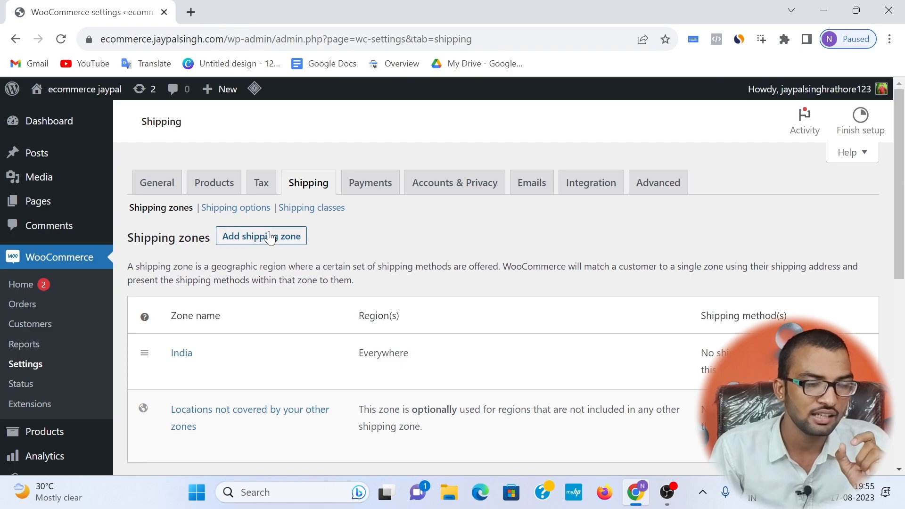
click(239, 242)
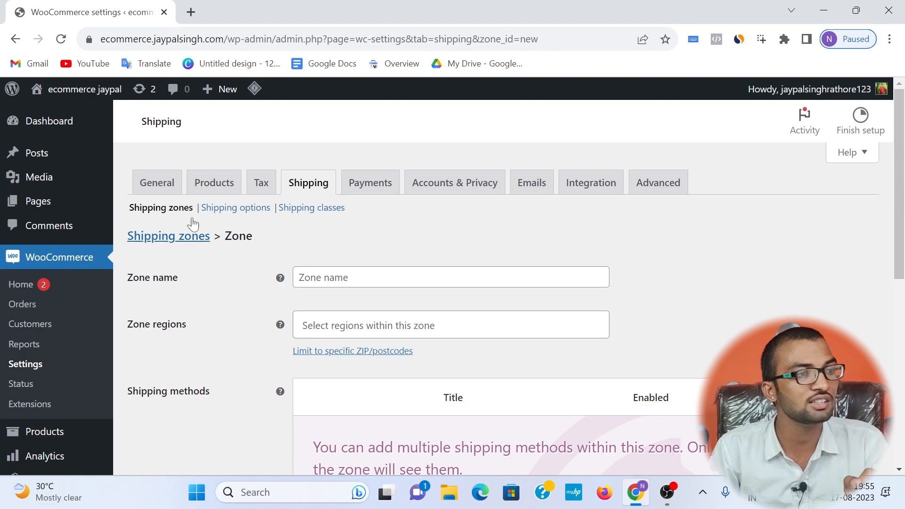
click(349, 278)
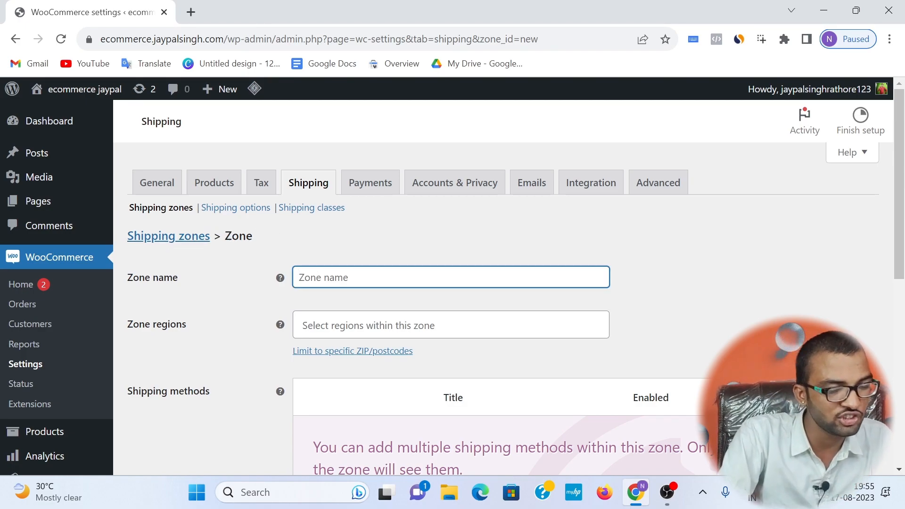
text(rajasthan)
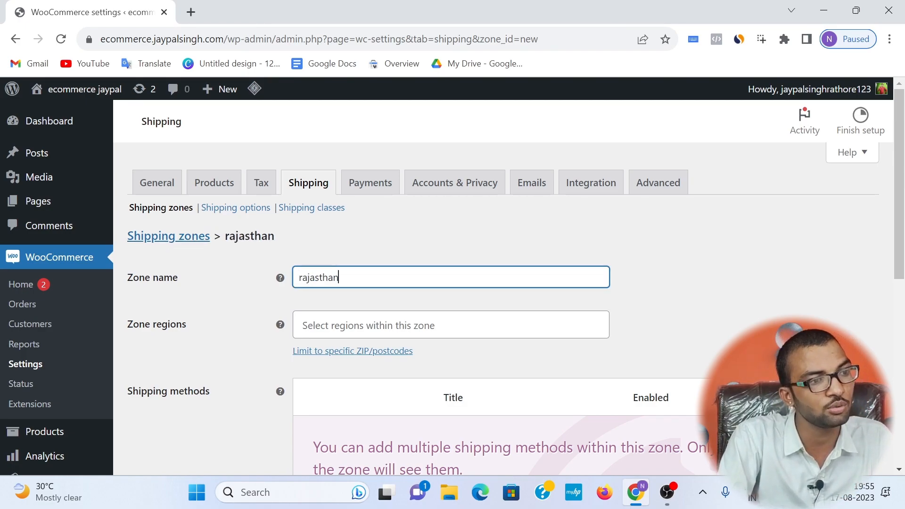
Step: Assign Rajasthan, India as the zone's region and save the shipping zone
scroll(287, 250, down, 2)
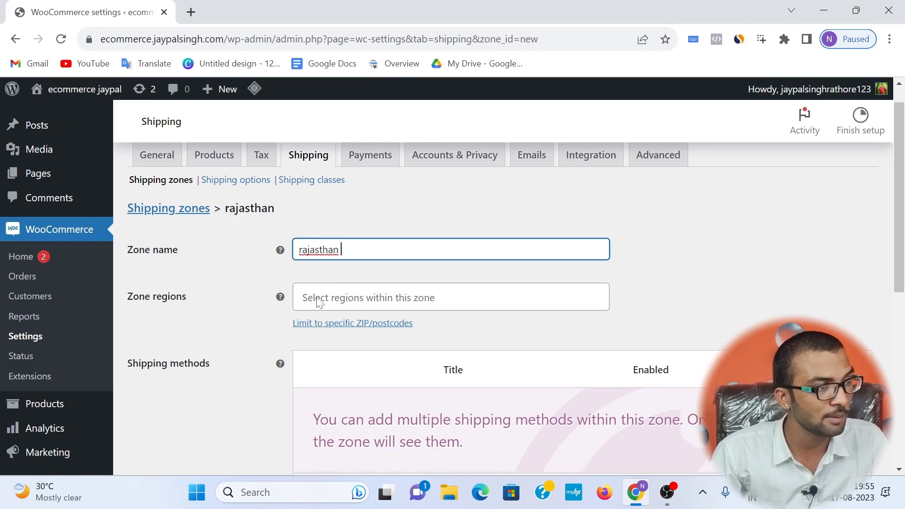
click(358, 254)
text(aja)
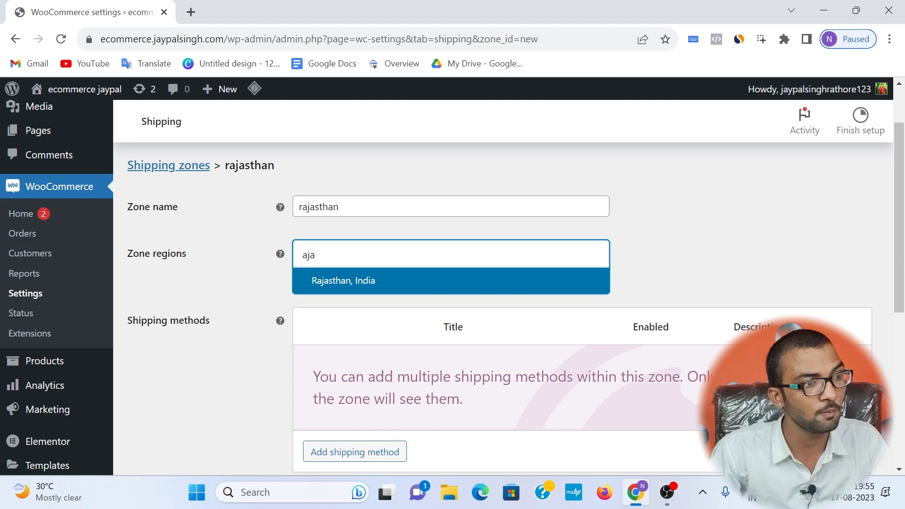
click(323, 285)
scroll(338, 218, down, 2)
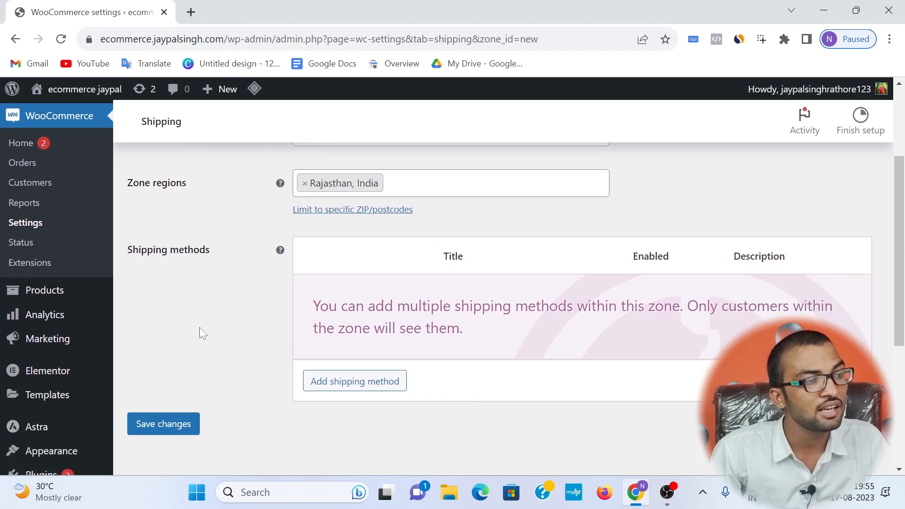
click(180, 424)
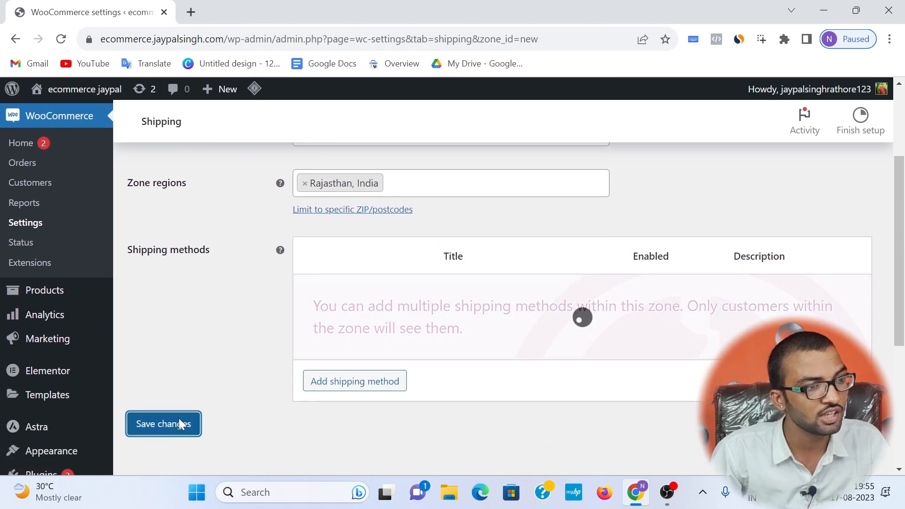
Step: Add a Flat rate shipping method to the rajasthan zone and set its cost to 50
click(331, 384)
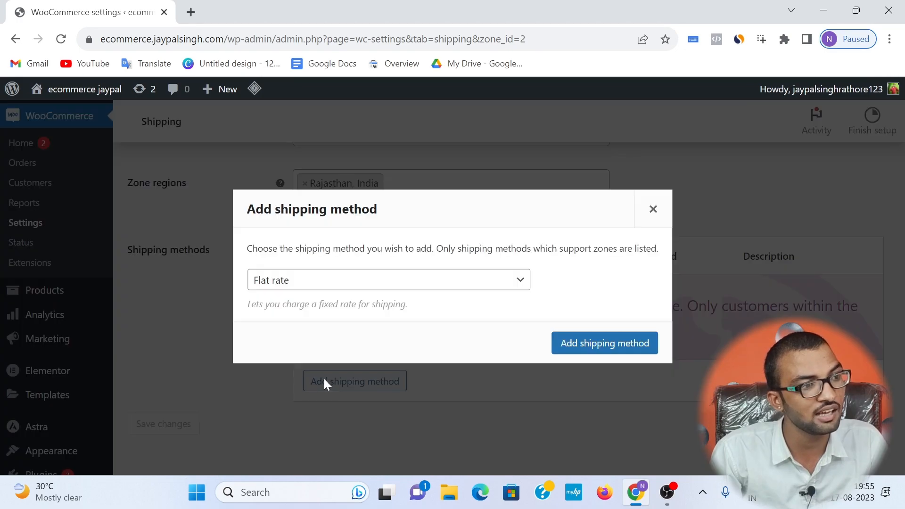
click(576, 343)
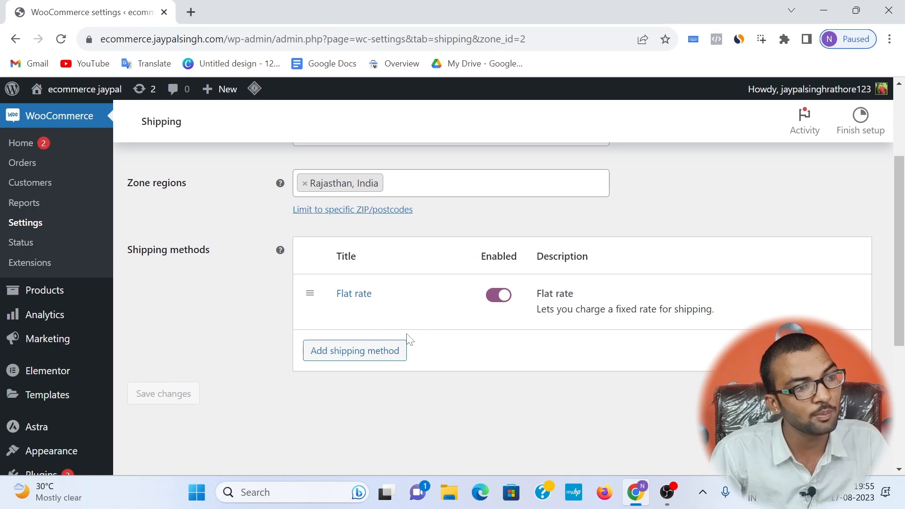
click(342, 311)
click(343, 318)
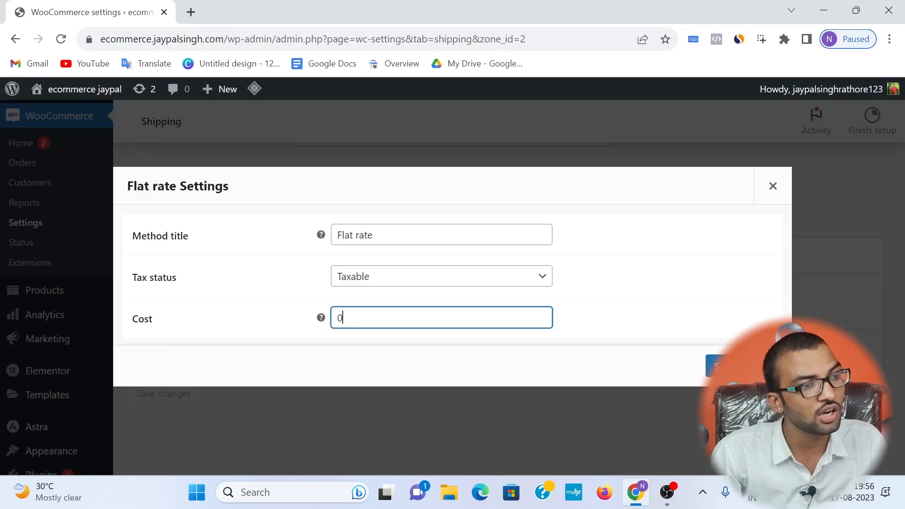
drag(341, 318, 329, 325)
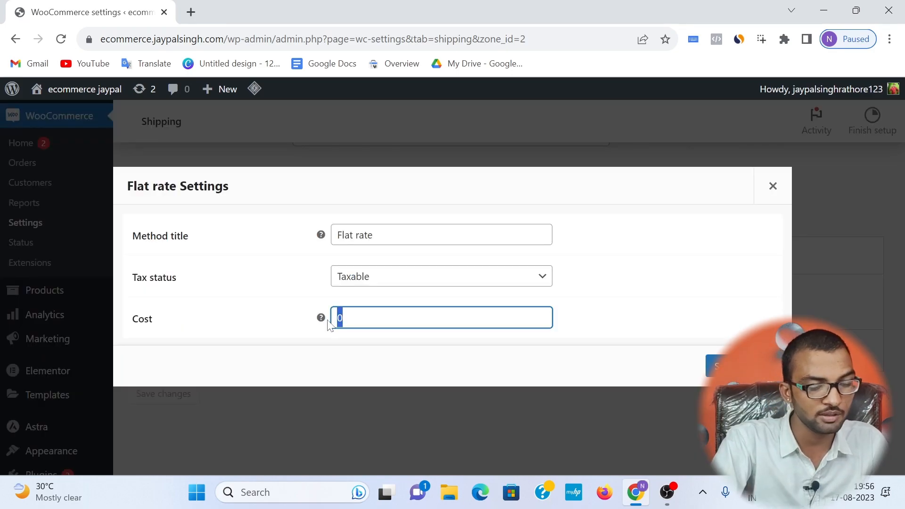
text(50)
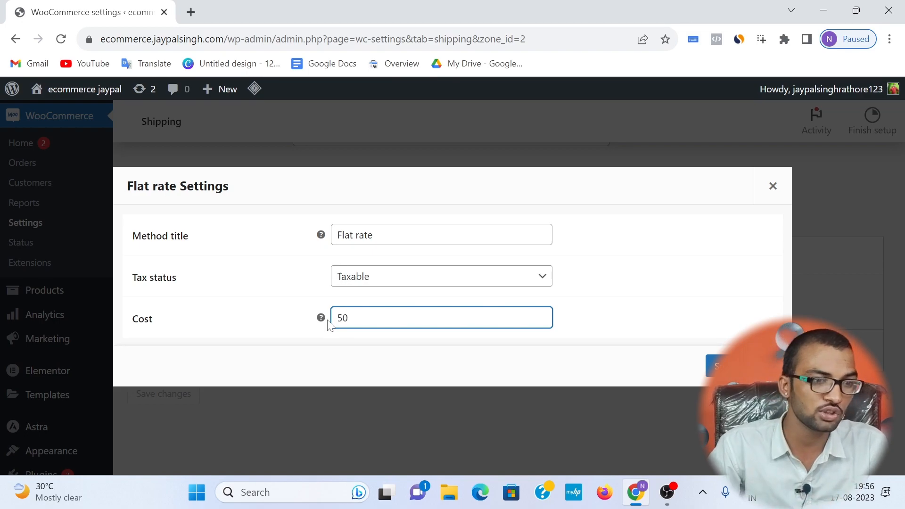
click(668, 496)
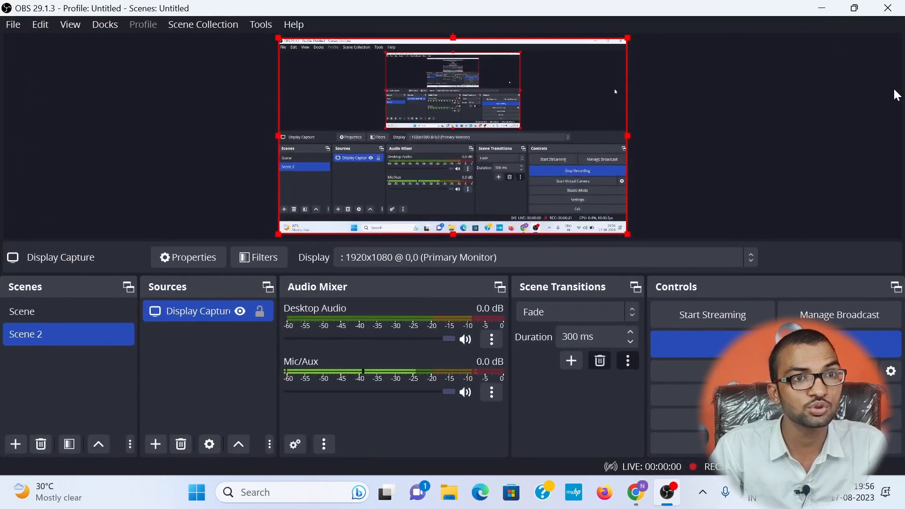
Step: Return to the Flat rate settings in the browser and save them
click(822, 8)
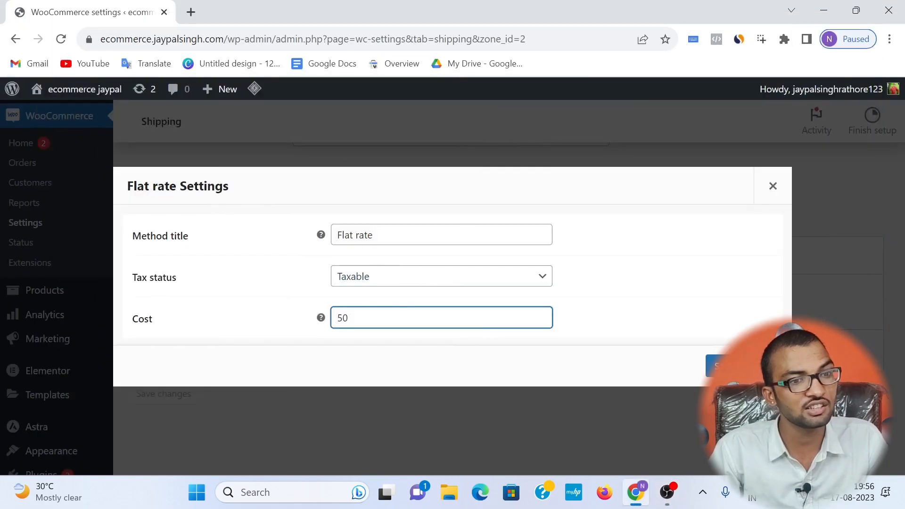
click(714, 363)
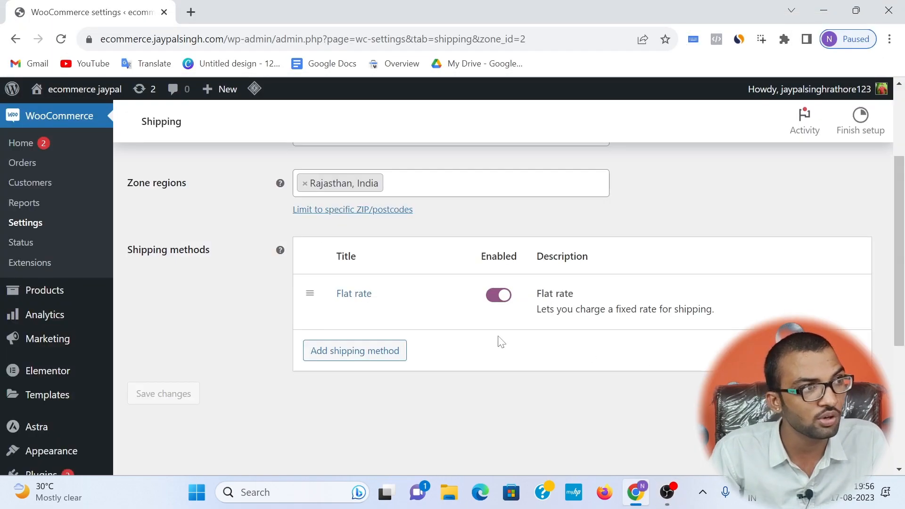
Step: Open the live site in a new browser tab and view the mens wear 2 product page
mouse_move(94, 89)
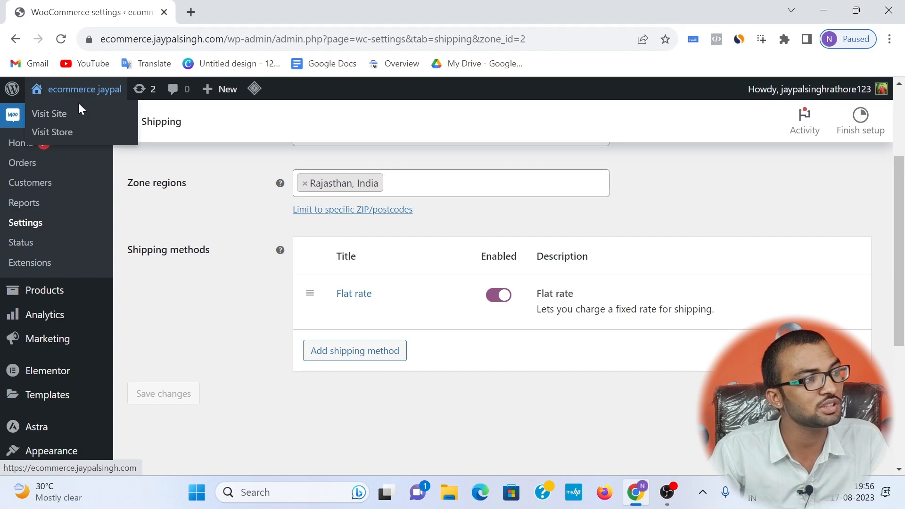
right_click(78, 115)
click(108, 126)
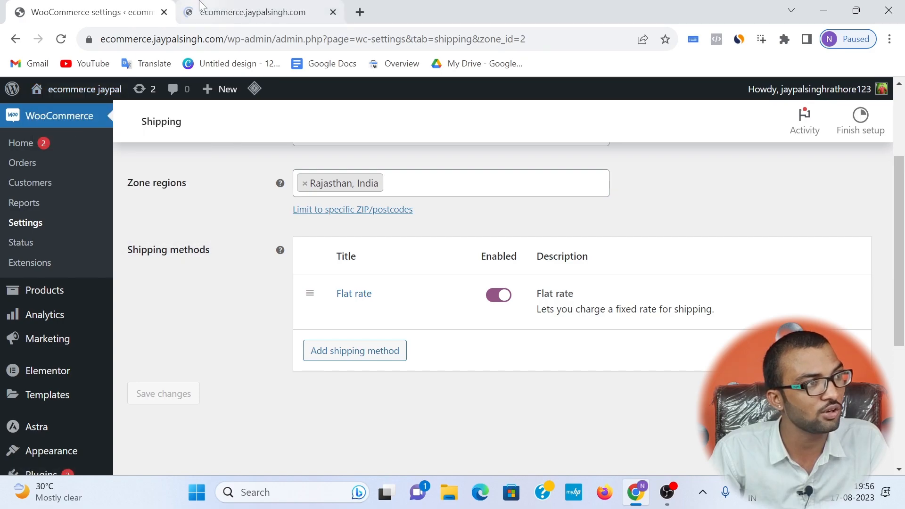
click(200, 5)
scroll(259, 202, down, 10)
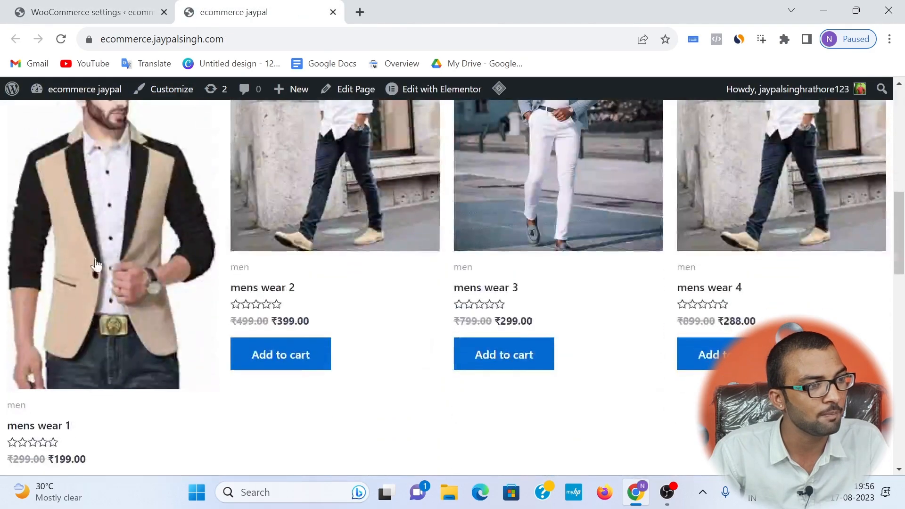
click(293, 252)
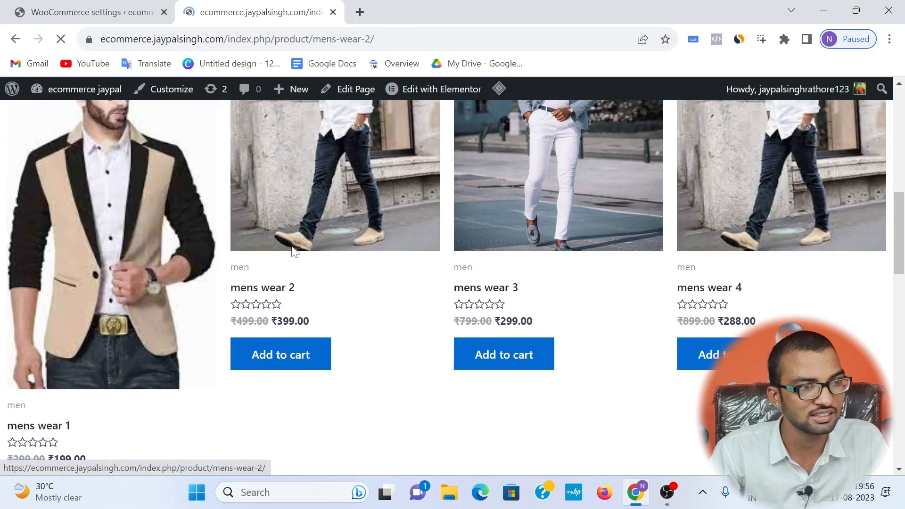
Step: Raise the order quantity of mens wear 2 to 10 on its product page
double_click(496, 370)
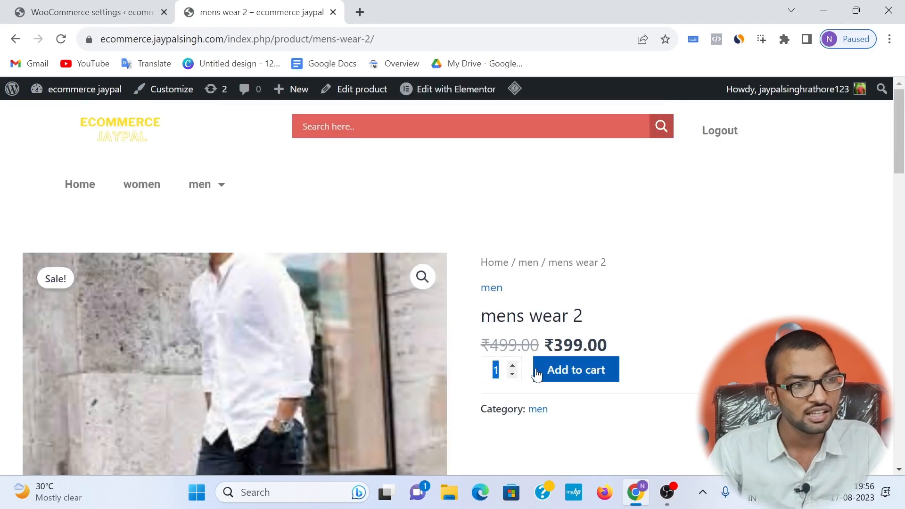
click(512, 366)
click(511, 366)
click(512, 366)
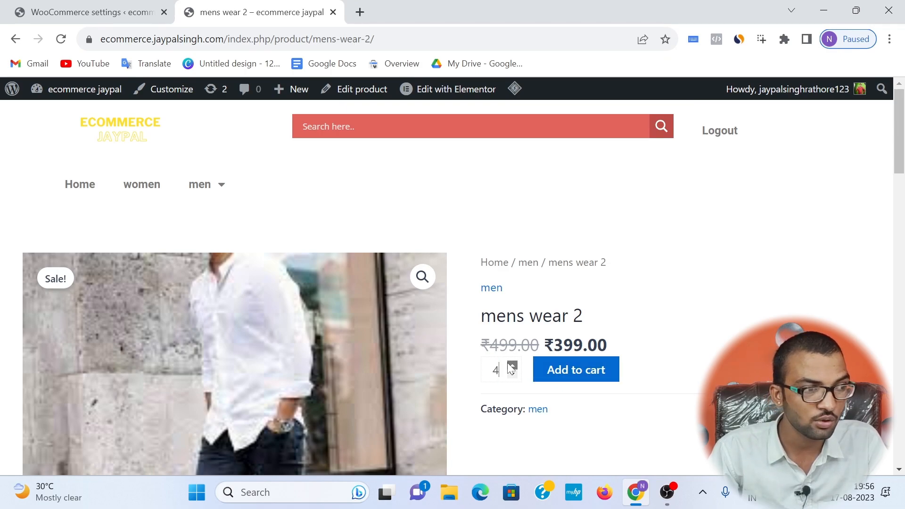
click(511, 366)
click(512, 366)
click(511, 366)
click(511, 366)
click(511, 366)
click(511, 366)
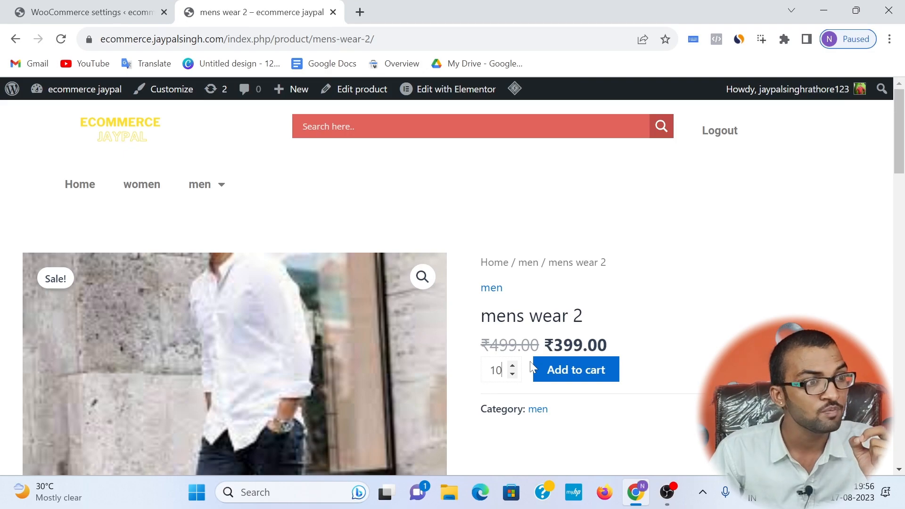
Step: Change the Flat rate cost of the rajasthan shipping zone to the formula 50.00 * [qty]
click(120, 10)
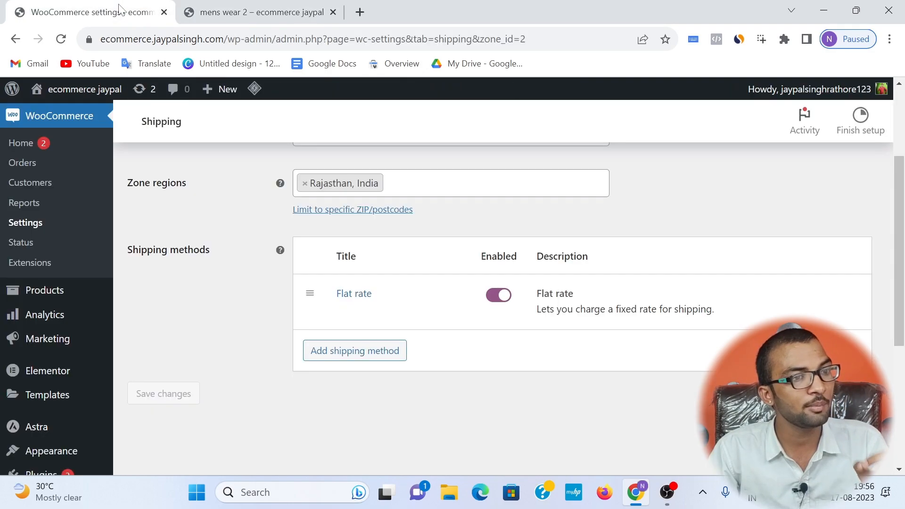
click(343, 309)
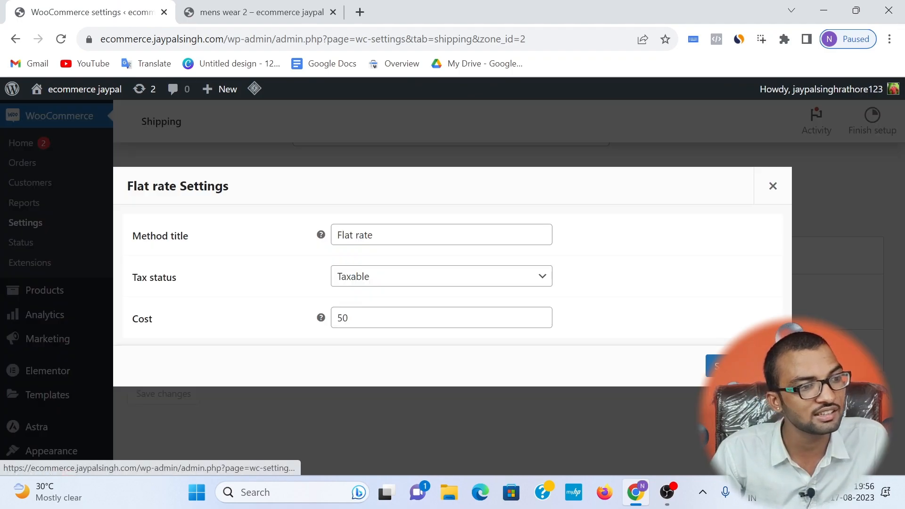
click(359, 326)
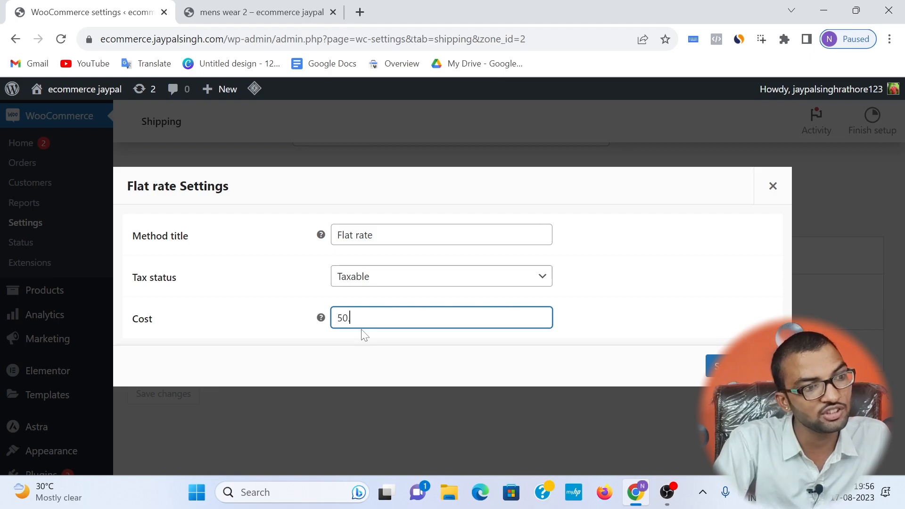
text(.00)
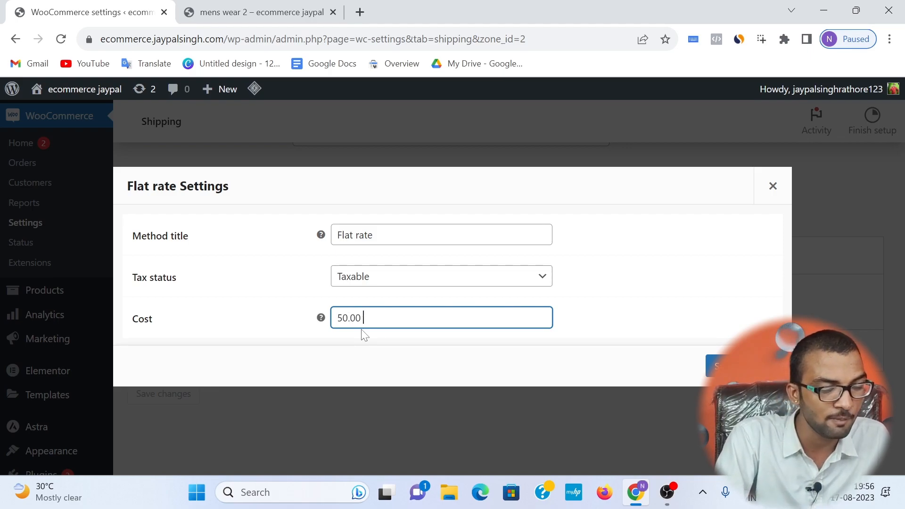
text( *)
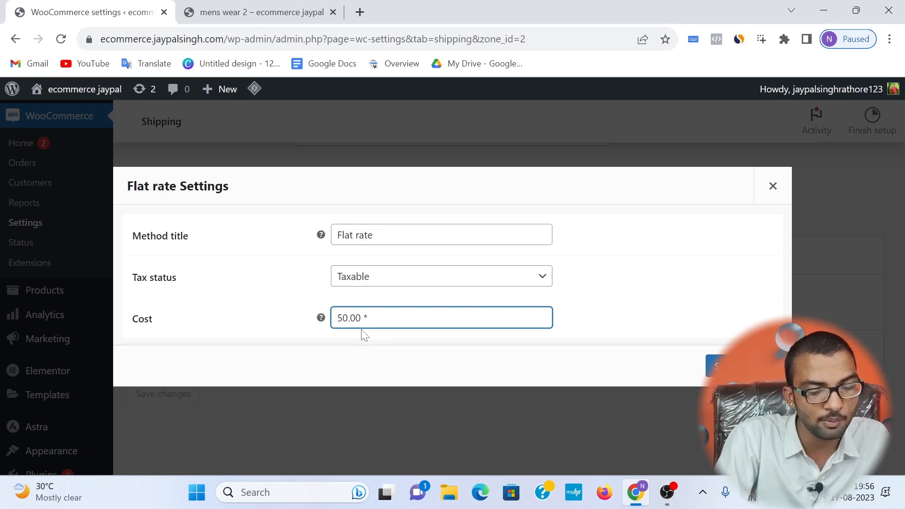
text( [)
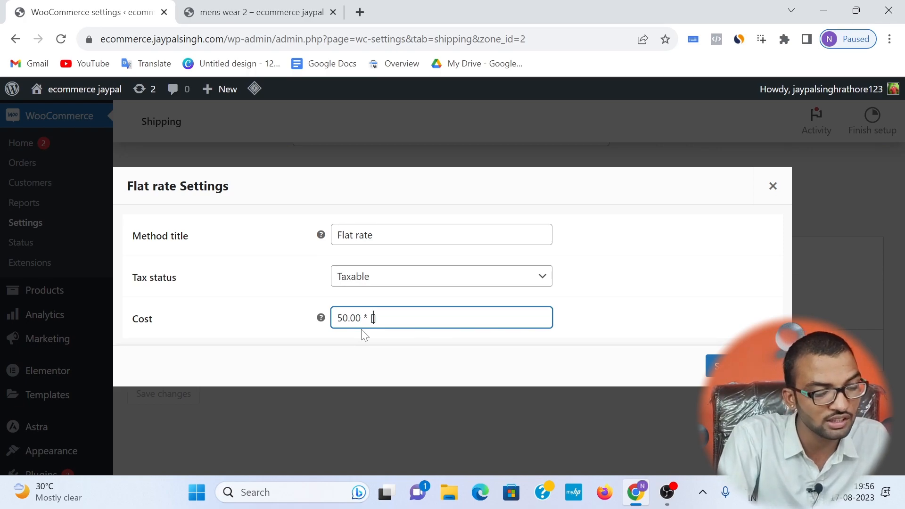
text(qty)
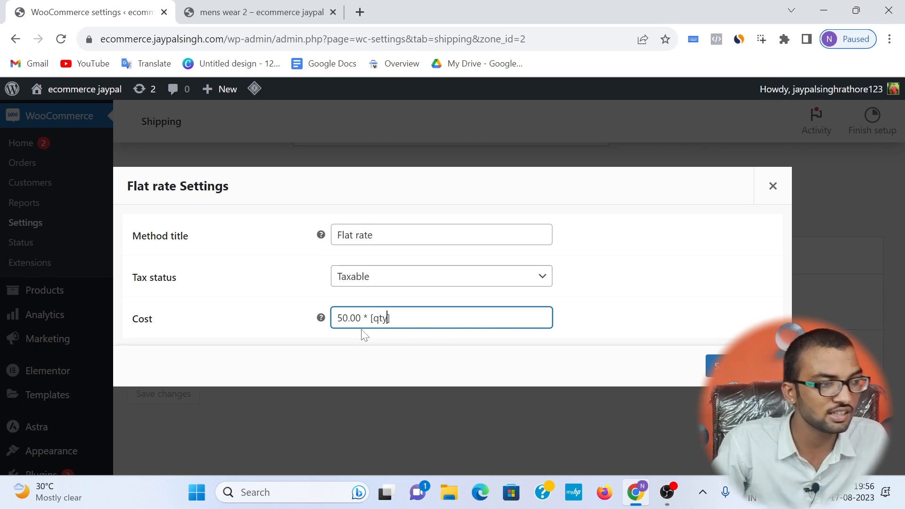
Step: Copy the whole cost formula and save the Flat rate settings
key(ctrl+a)
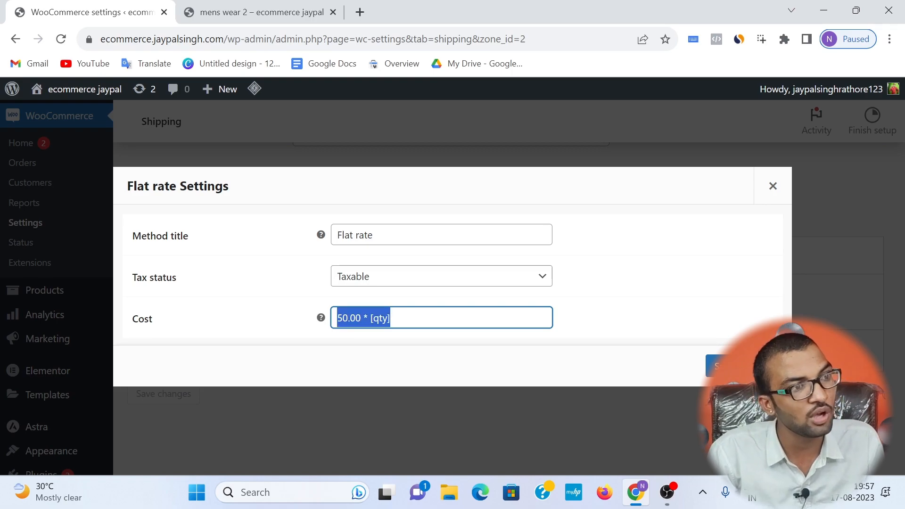
right_click(366, 324)
click(401, 137)
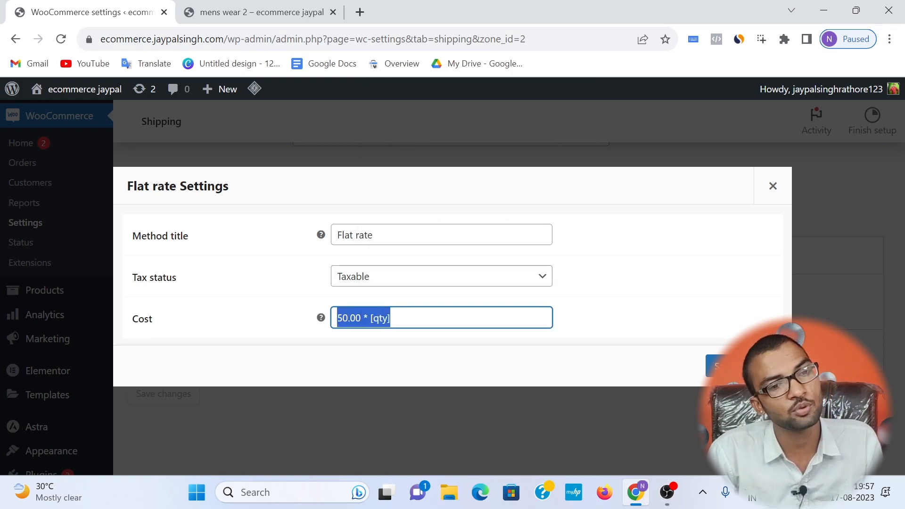
click(714, 366)
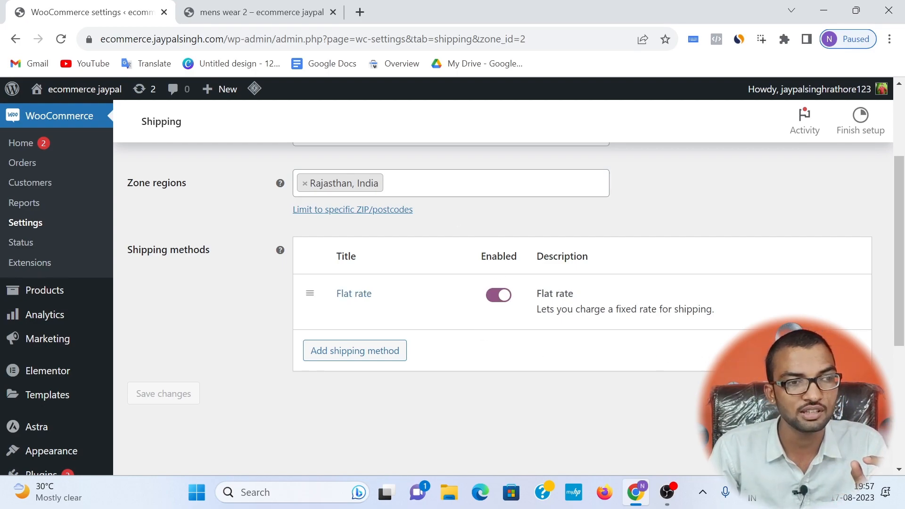
Step: Start a new shipping zone named out of state with Andhra Pradesh, Arunachal Pradesh and Assam as its regions
scroll(288, 283, down, 3)
scroll(276, 315, up, 5)
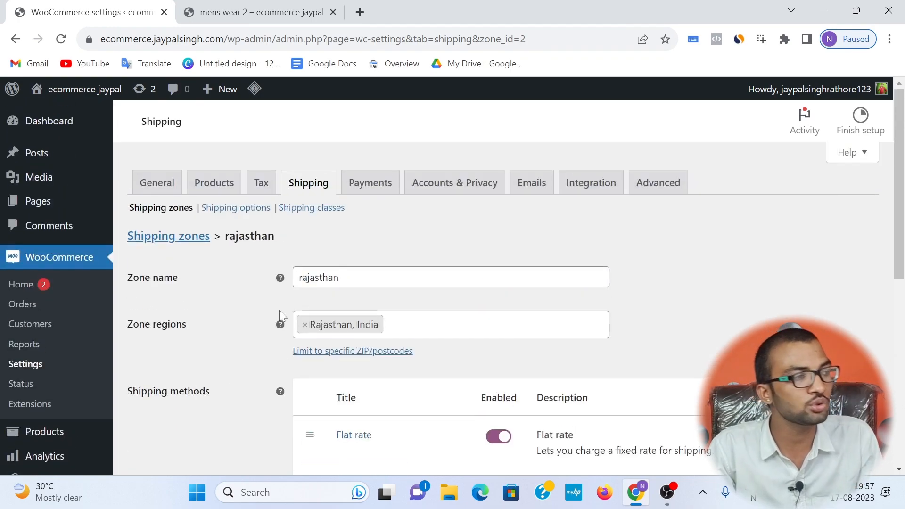
click(176, 211)
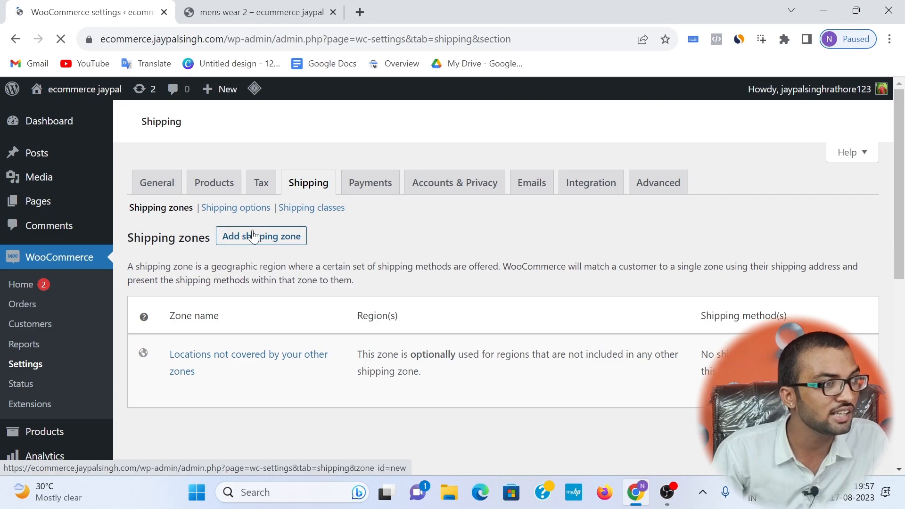
click(242, 237)
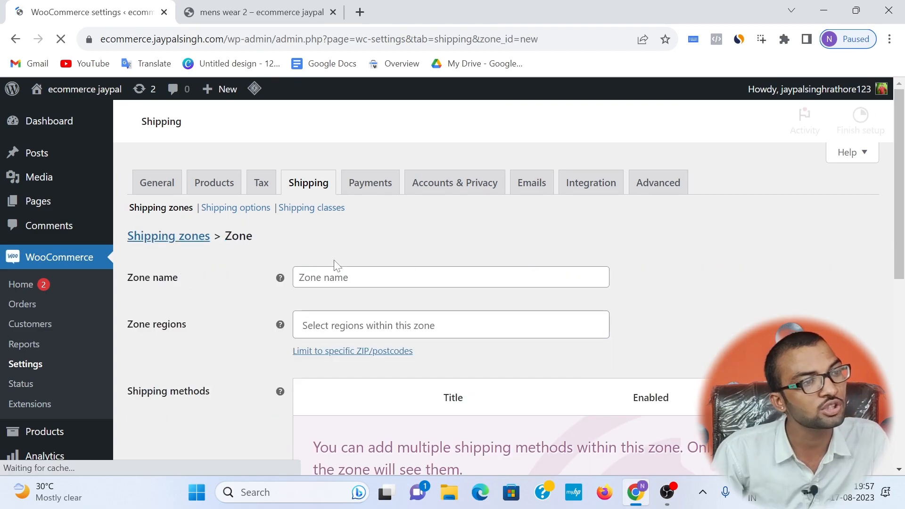
text(our)
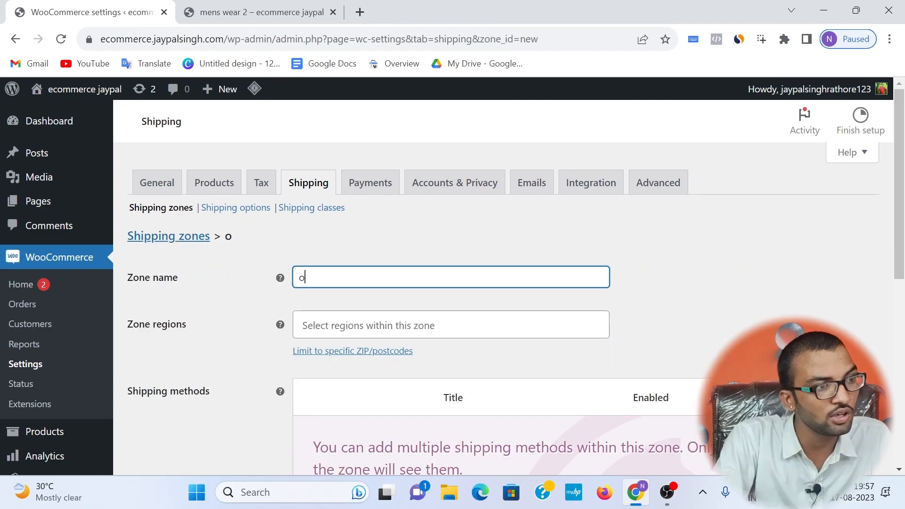
key(BackSpace)
key(BackSpace)
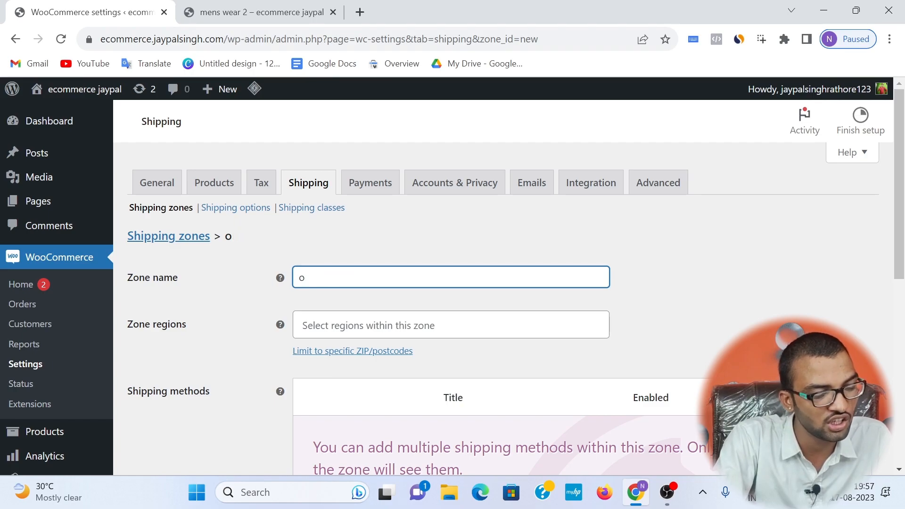
text(ut of state)
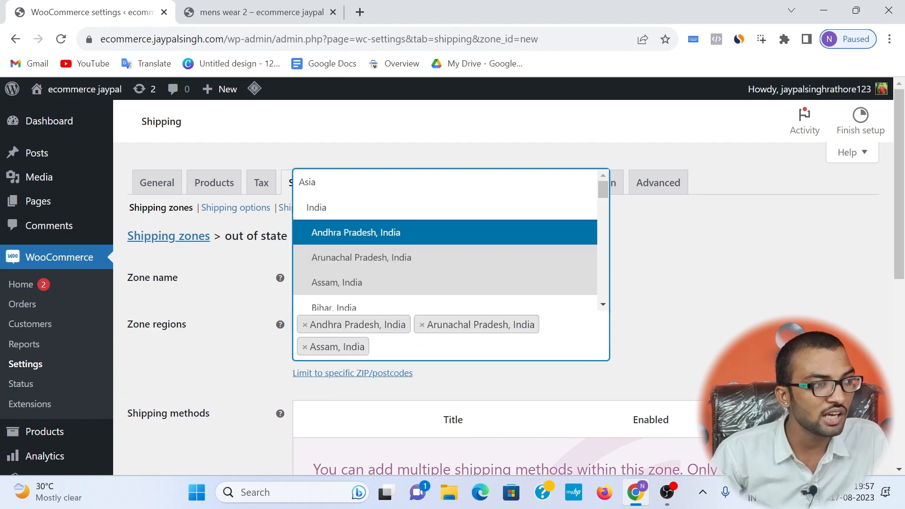
Step: Add Bihar, Chhattisgarh, Goa and Gujarat in India to the regions of the out of state zone
click(345, 308)
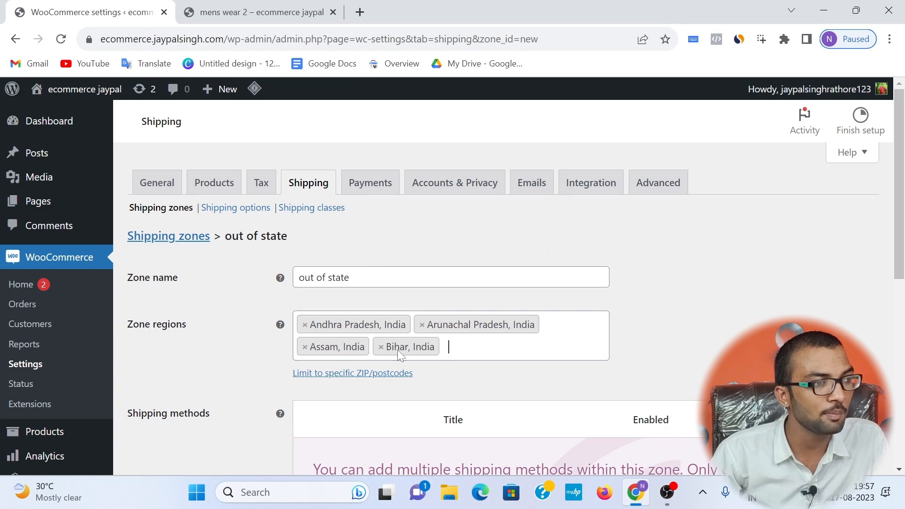
click(435, 353)
scroll(333, 283, down, 3)
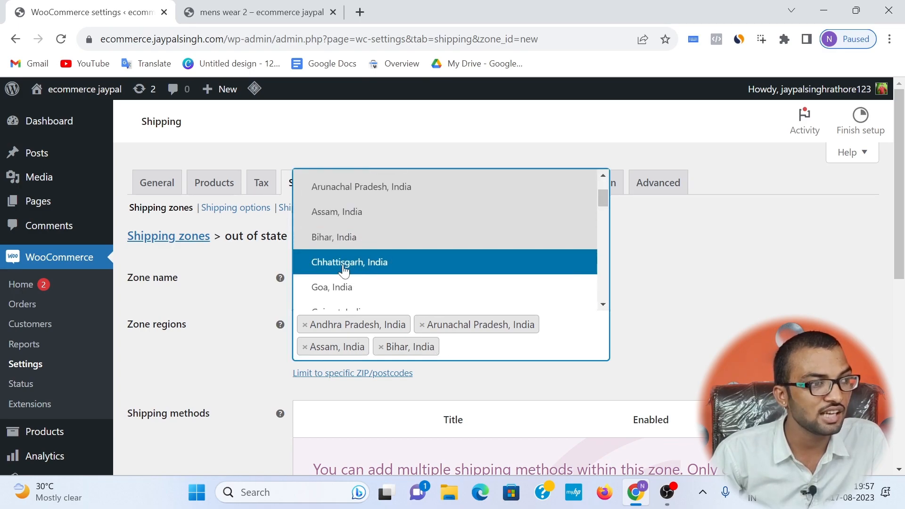
click(344, 262)
click(333, 370)
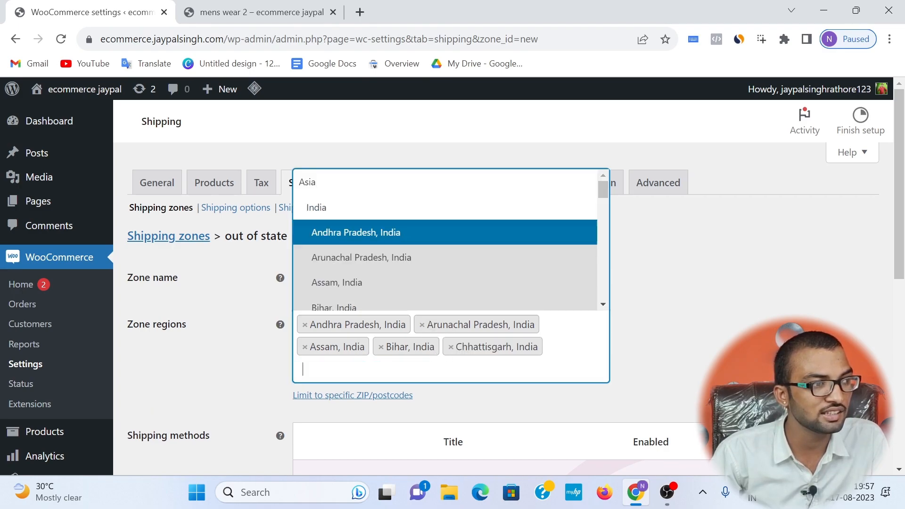
scroll(333, 285, down, 2)
click(335, 287)
scroll(451, 283, down, 2)
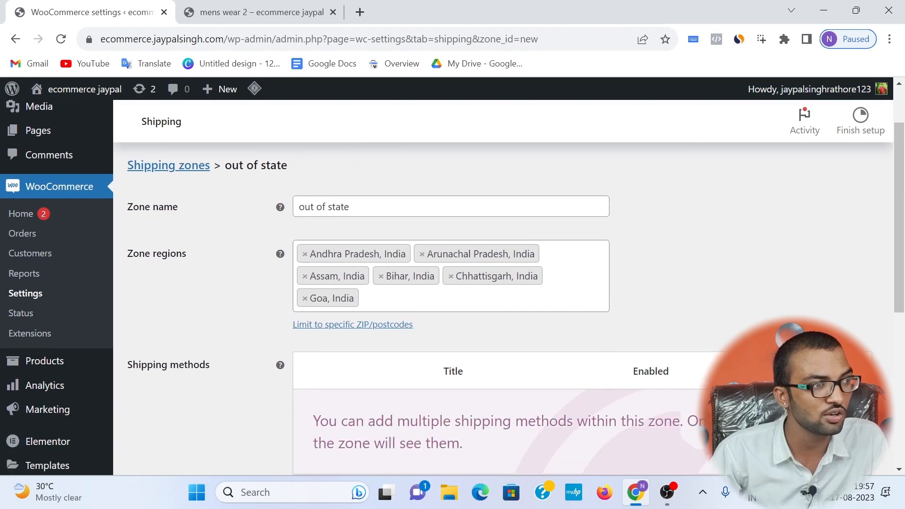
click(401, 298)
scroll(370, 187, down, 3)
click(367, 172)
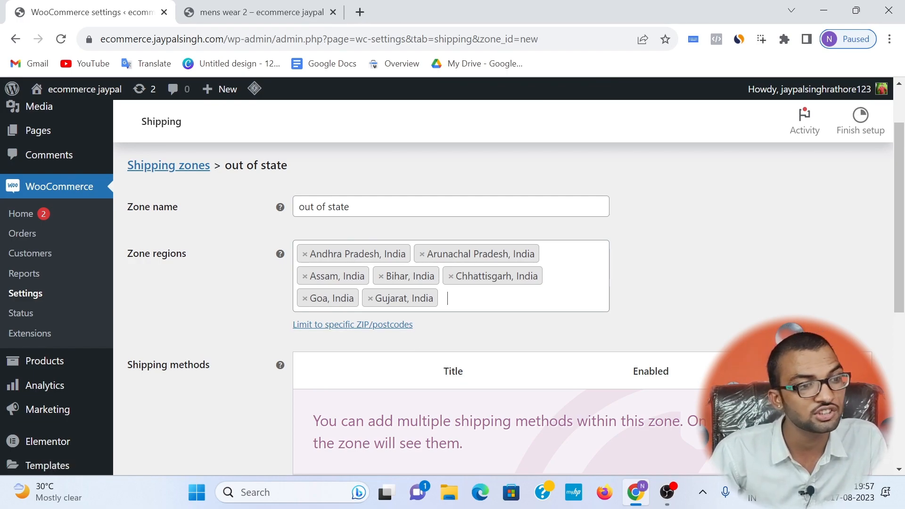
Step: Save the out of state zone and add a Flat rate shipping method to it
scroll(246, 332, down, 3)
click(160, 398)
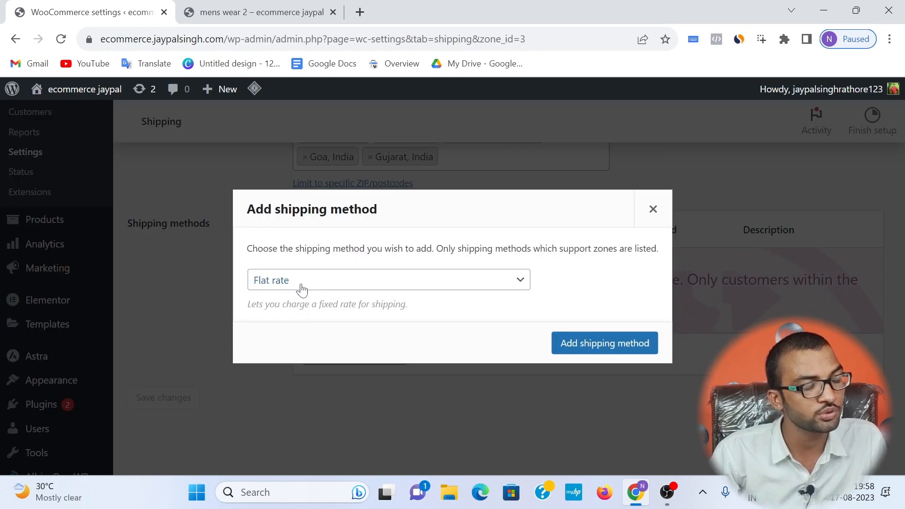
click(558, 343)
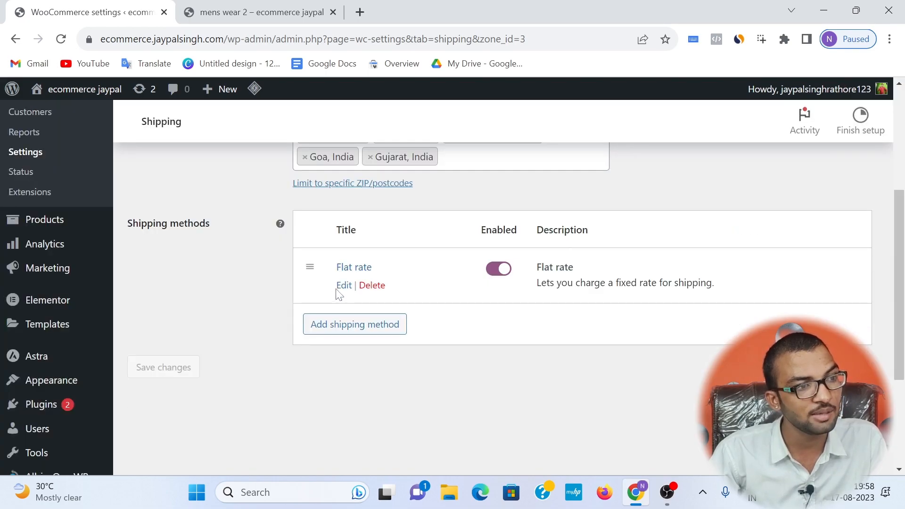
Step: Set the out of state zone's Flat rate cost to 70.00 * [qty] and save the method's settings
click(341, 285)
drag(347, 319, 300, 320)
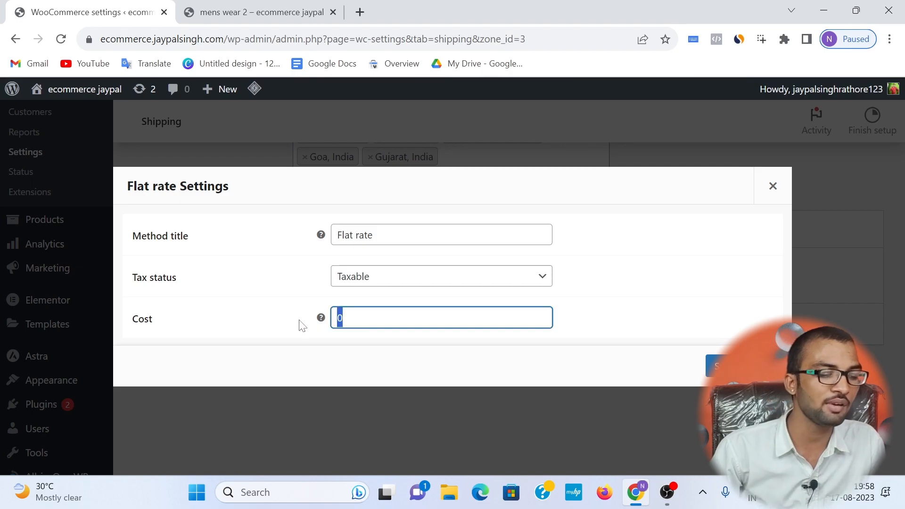
text(7)
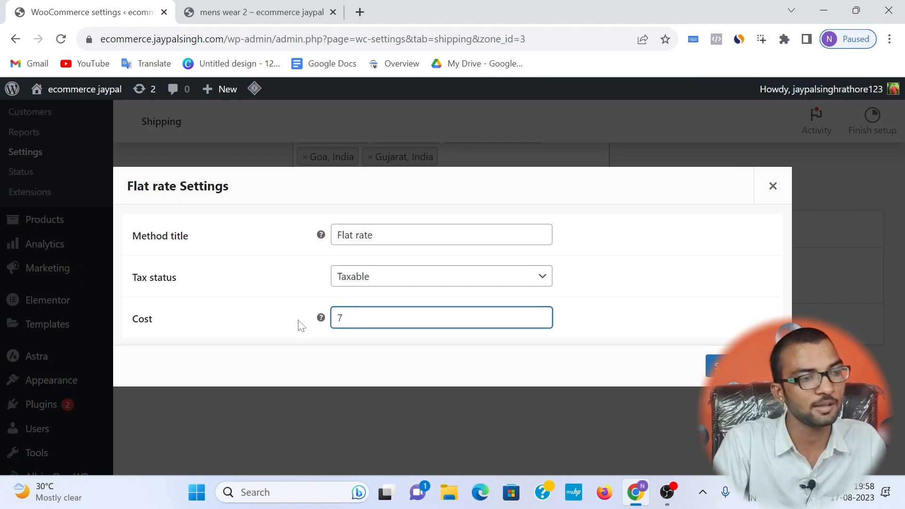
text(0.00)
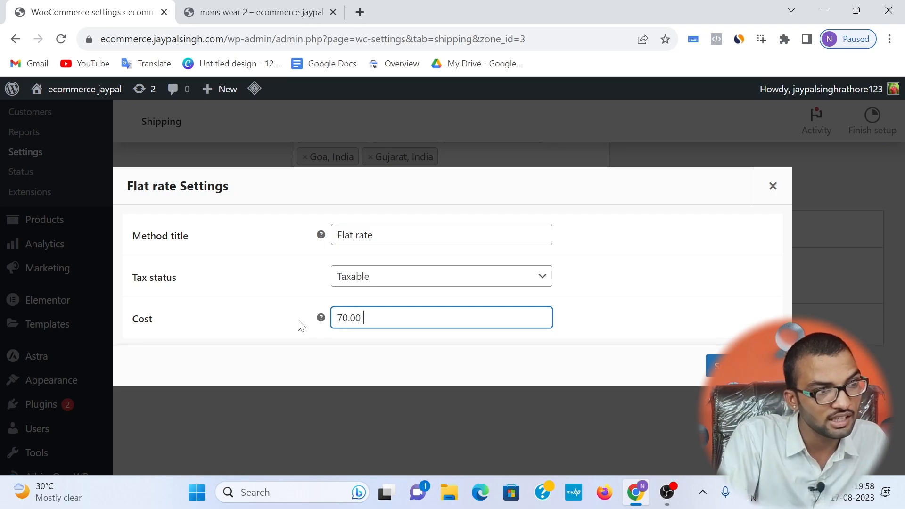
text( *)
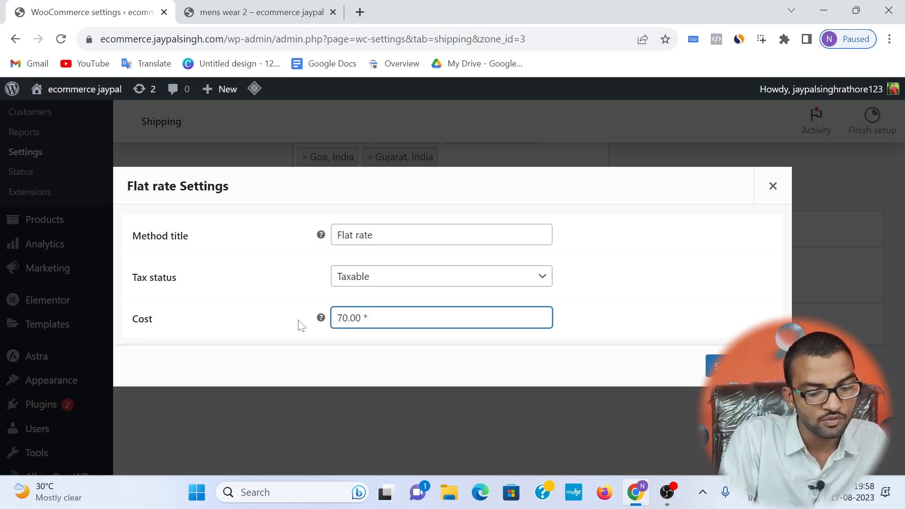
text( [)
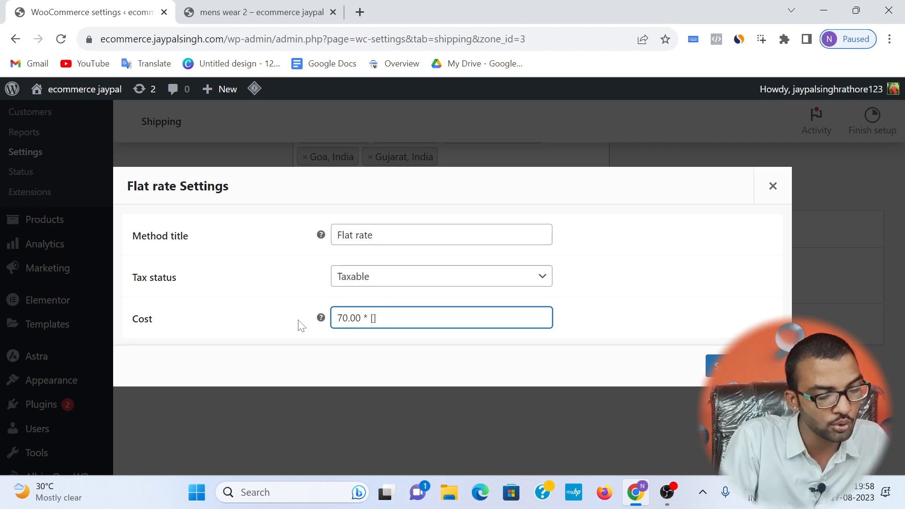
text(qty])
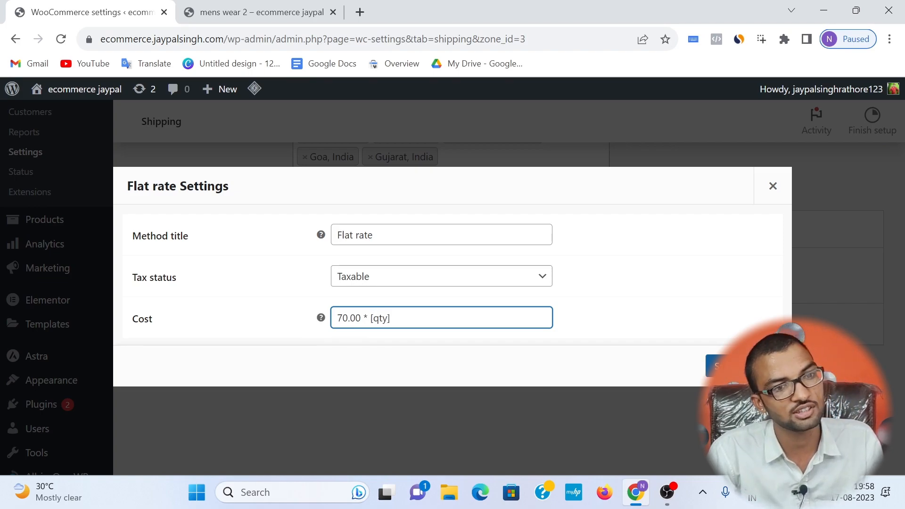
click(714, 363)
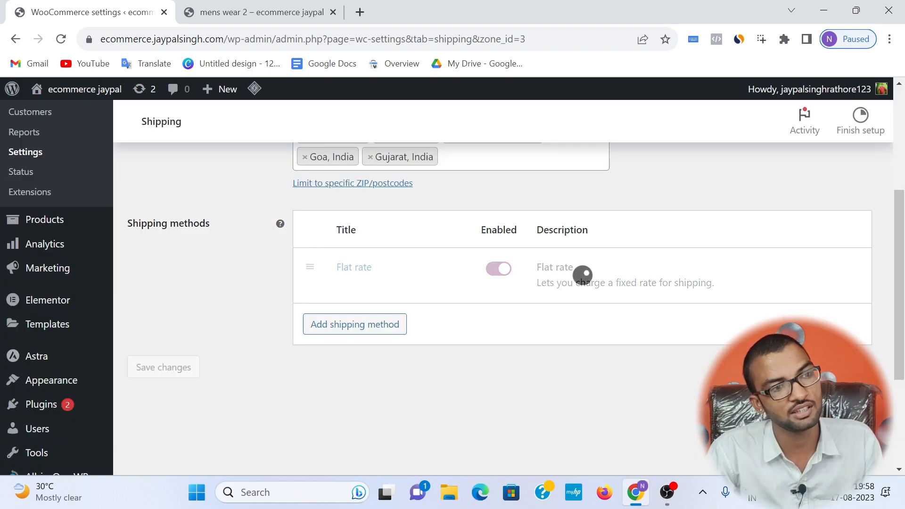
scroll(271, 221, up, 4)
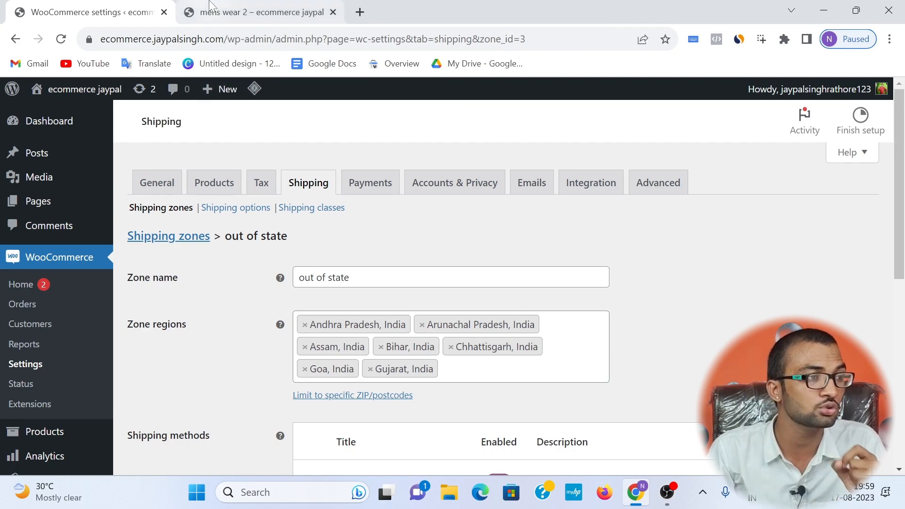
Step: Return from the mens wear 2 product page to the store's home page and examine the men's and women's product listings
click(255, 12)
scroll(189, 201, down, 3)
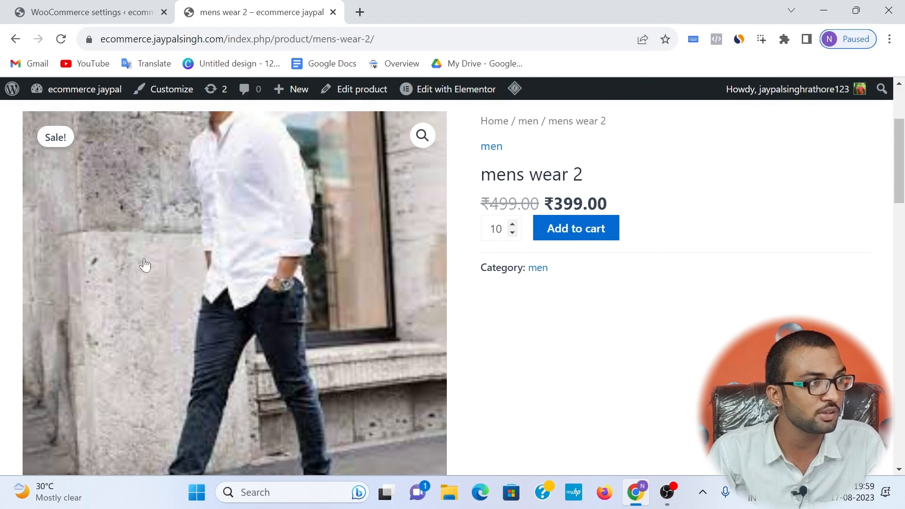
click(14, 39)
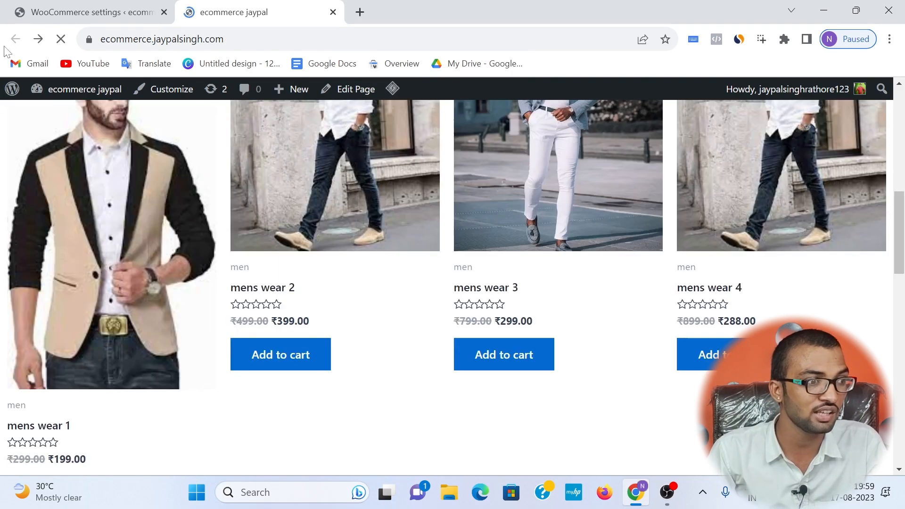
scroll(259, 198, down, 7)
scroll(343, 350, down, 3)
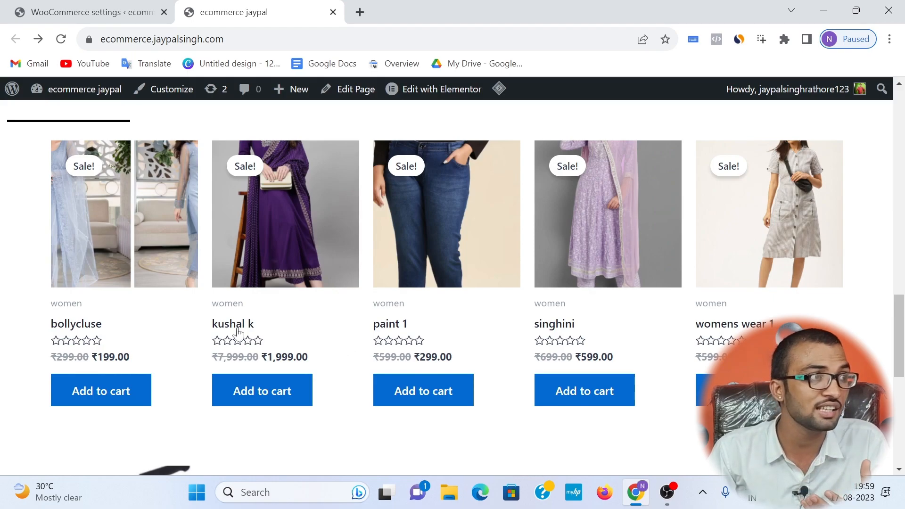
Step: Go back to the WooCommerce shipping settings and enter two new shipping classes named ac and tv
click(90, 12)
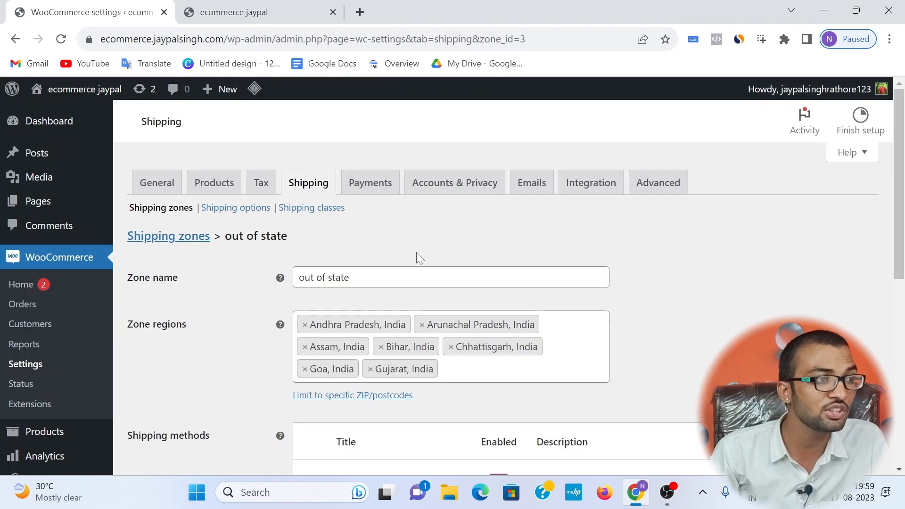
click(306, 217)
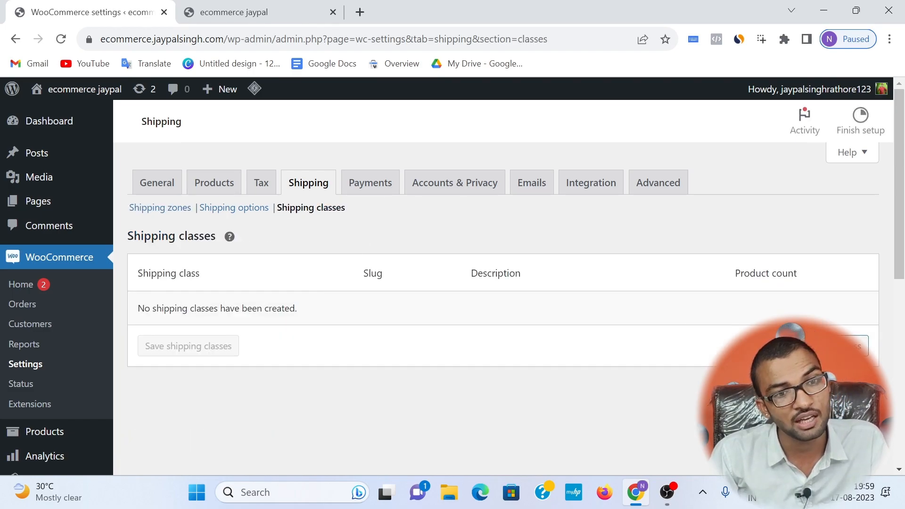
click(844, 346)
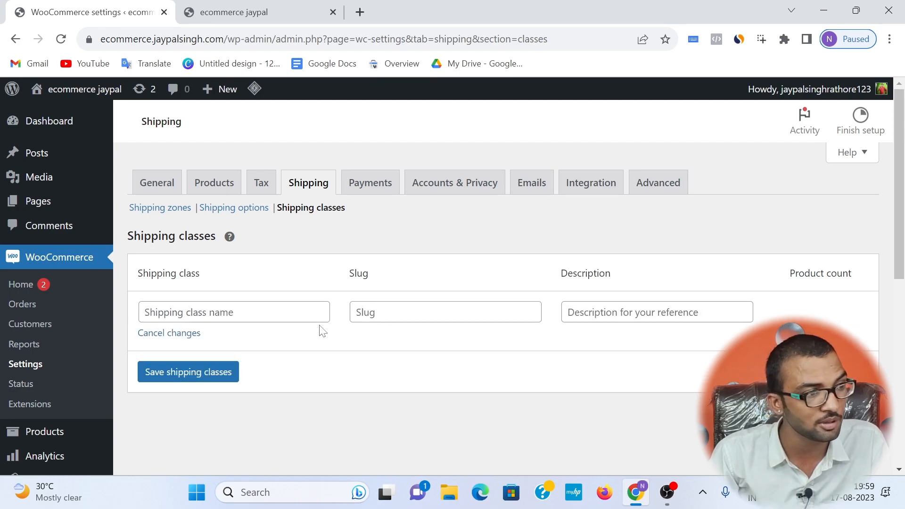
click(156, 312)
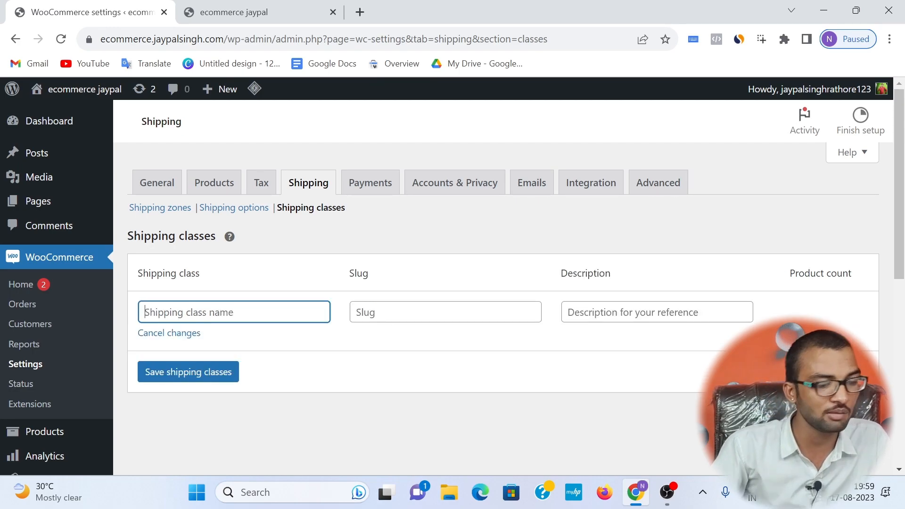
text(ac)
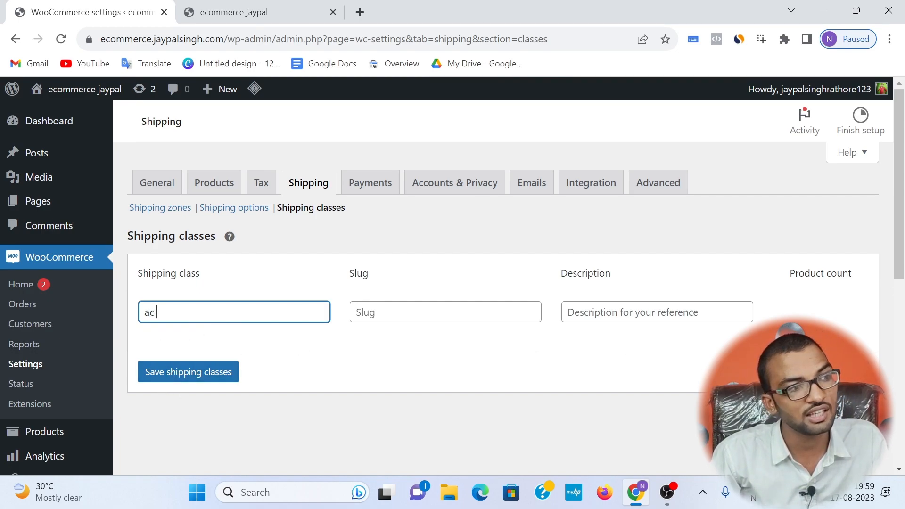
click(834, 372)
click(263, 372)
text(t)
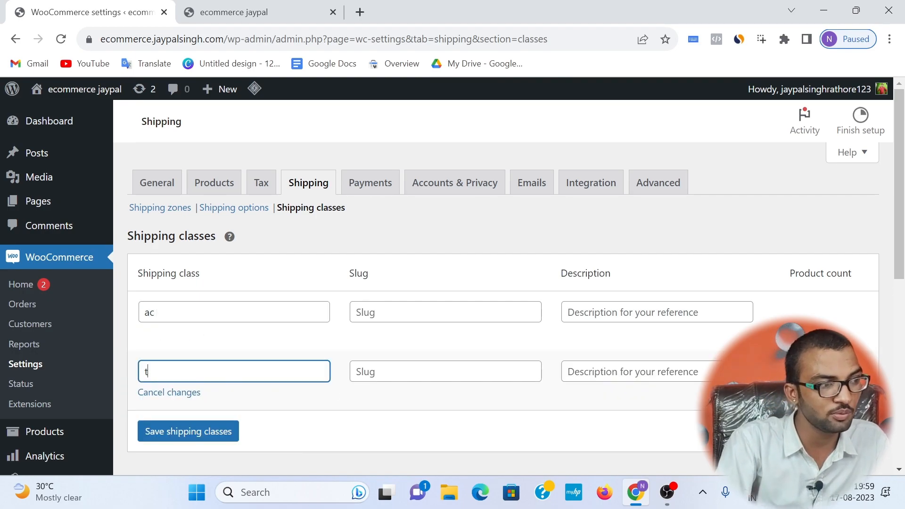
text(v)
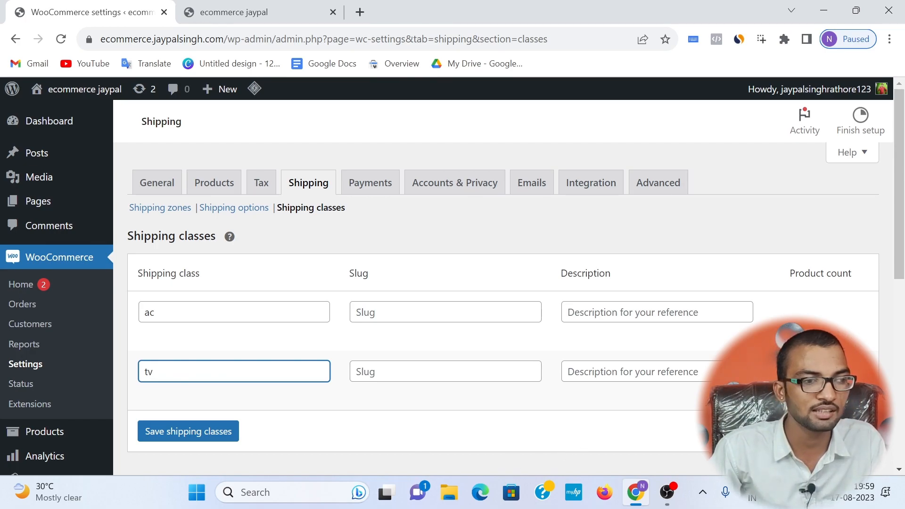
Step: Add a third shipping class named cooler and save the shipping classes
click(828, 432)
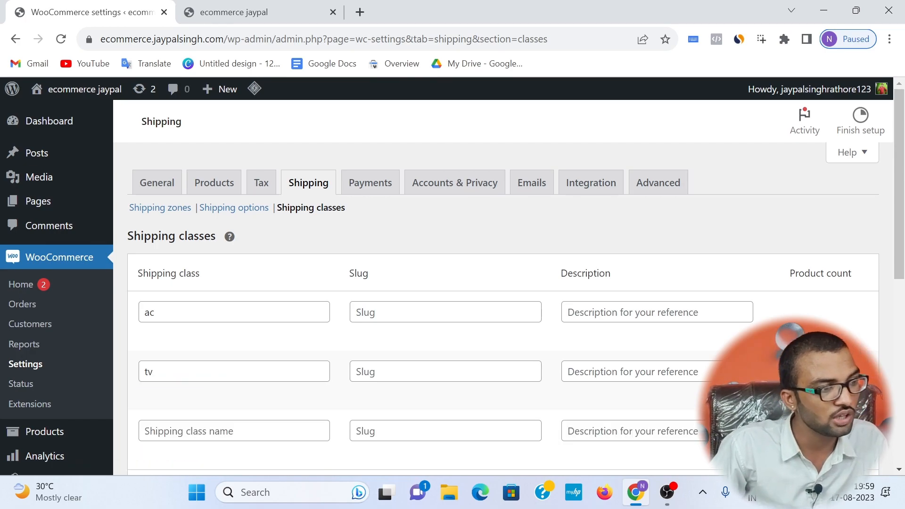
click(301, 431)
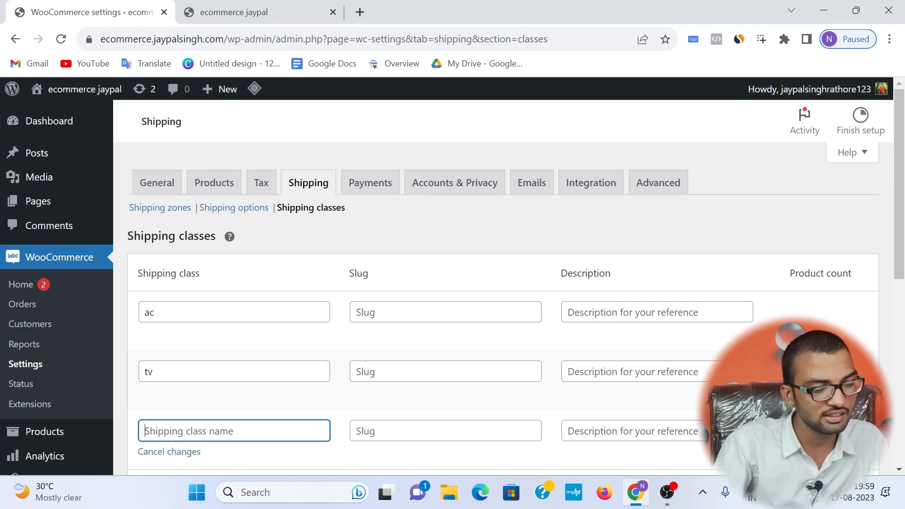
text(cooler)
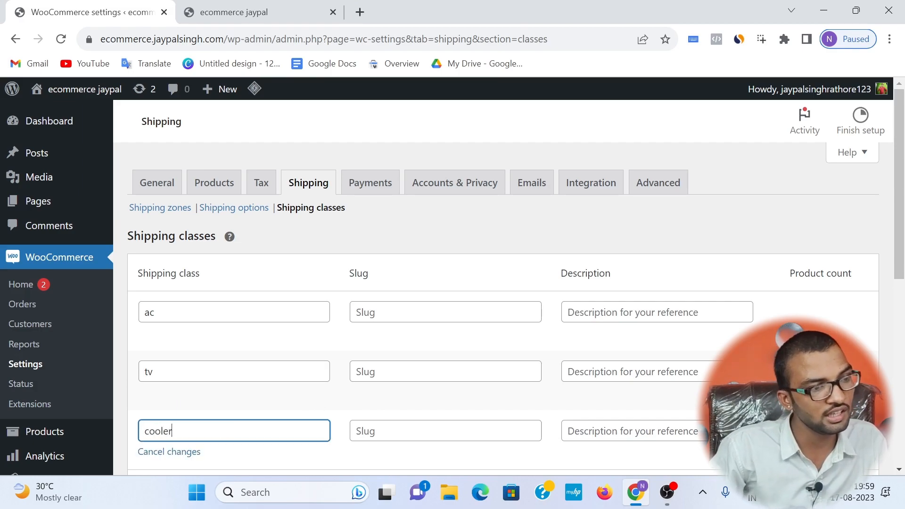
scroll(368, 401, down, 3)
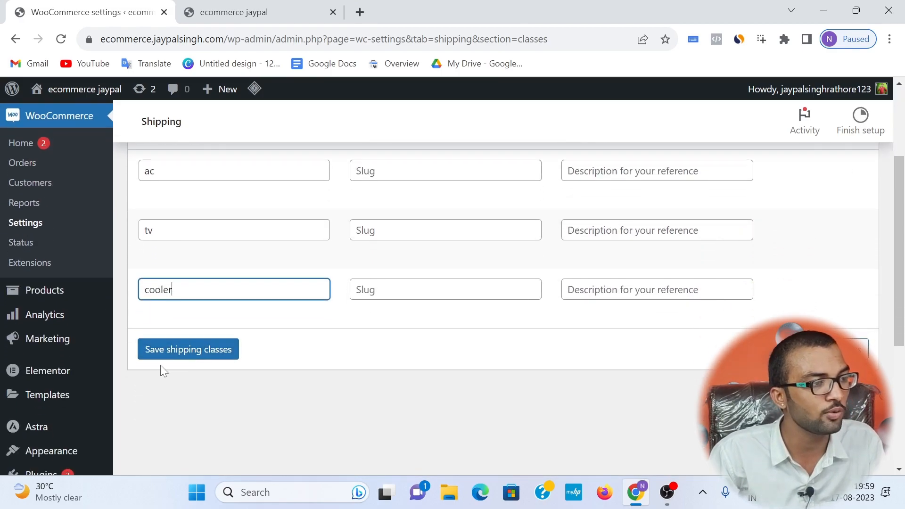
click(140, 352)
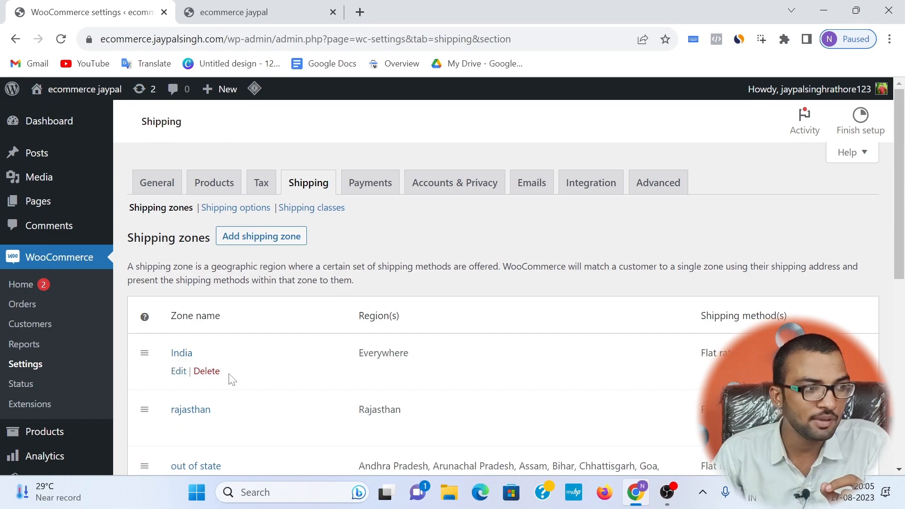
Step: Open the rajasthan shipping zone for editing and add a Free shipping method to it
scroll(121, 406, down, 2)
click(180, 358)
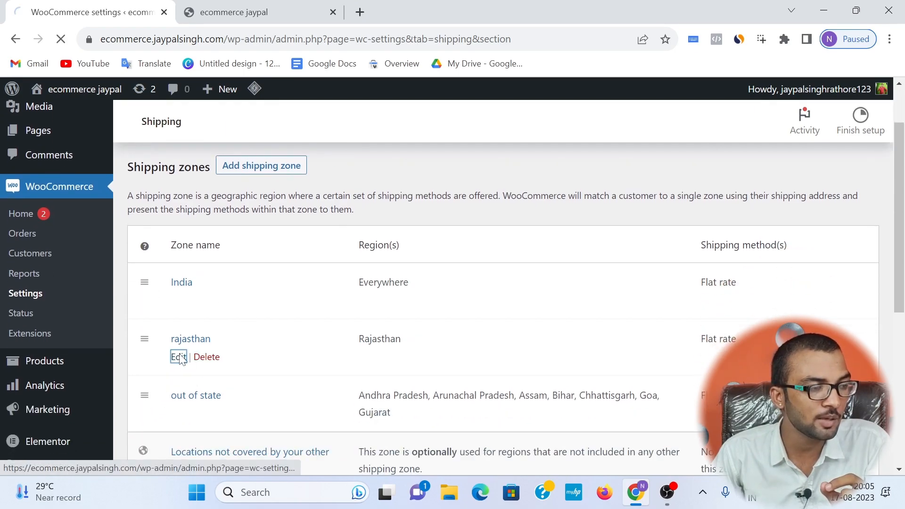
scroll(418, 341, down, 2)
scroll(521, 396, down, 2)
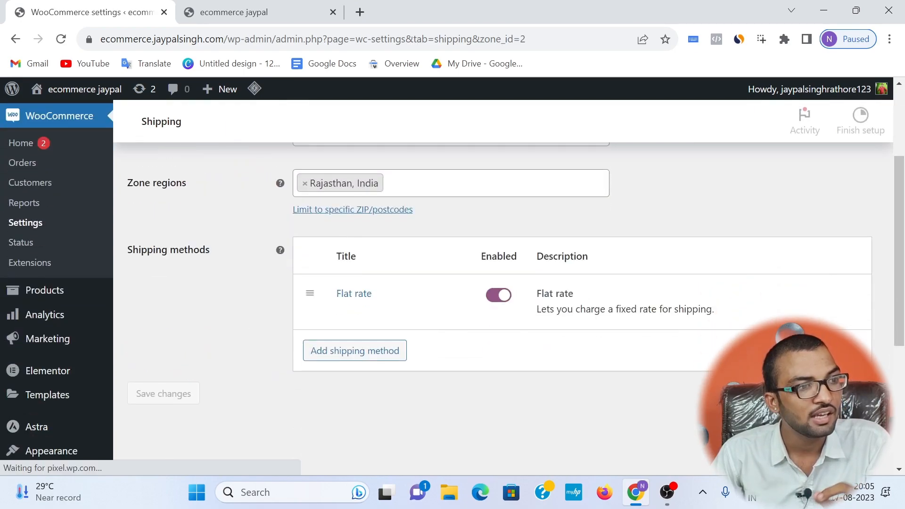
mouse_move(345, 314)
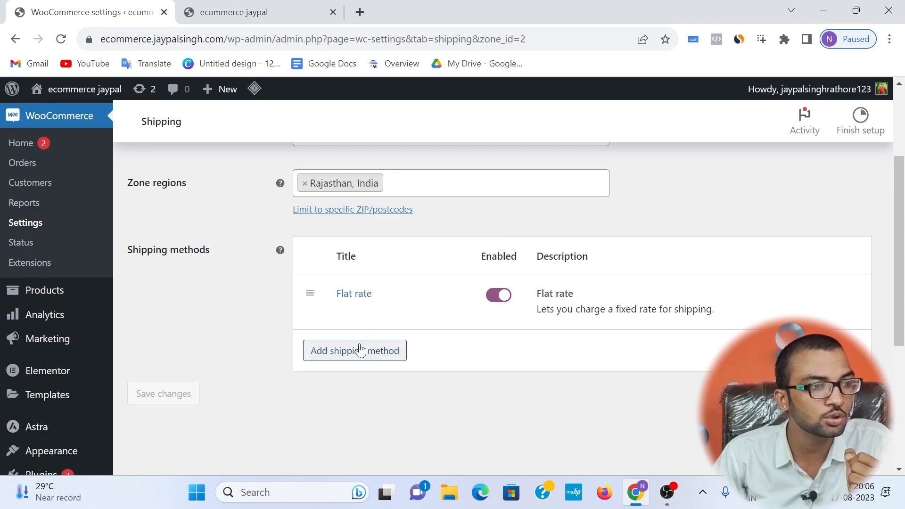
click(381, 351)
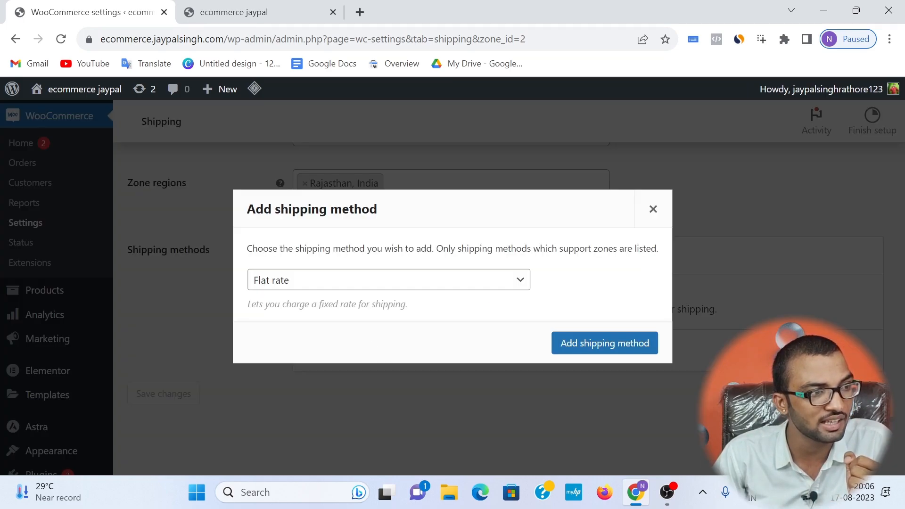
click(391, 281)
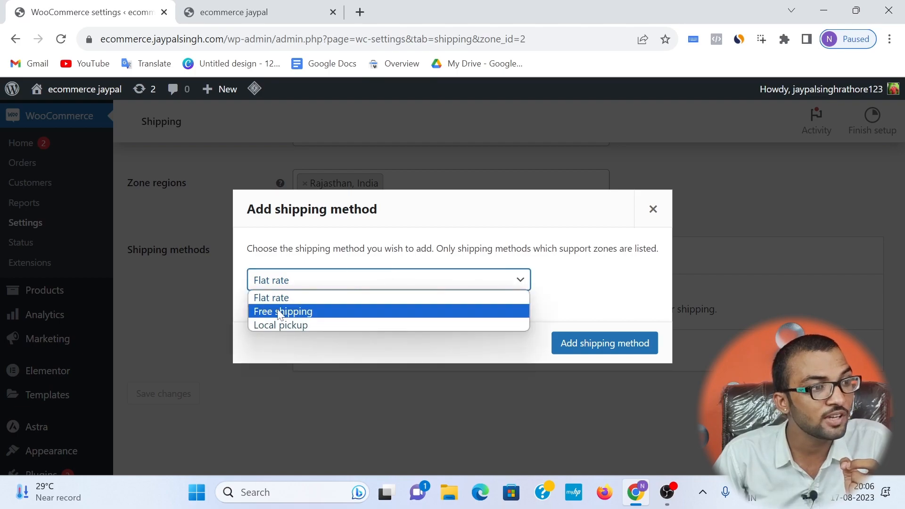
click(257, 312)
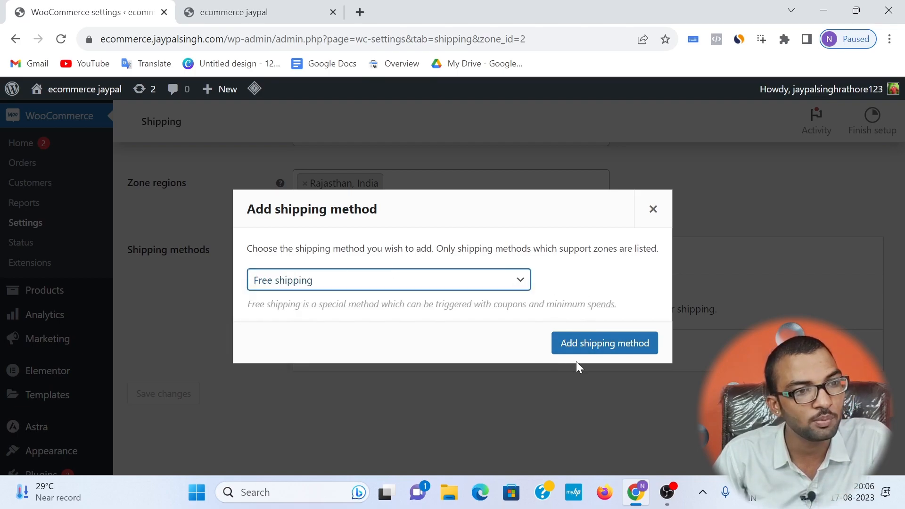
click(575, 349)
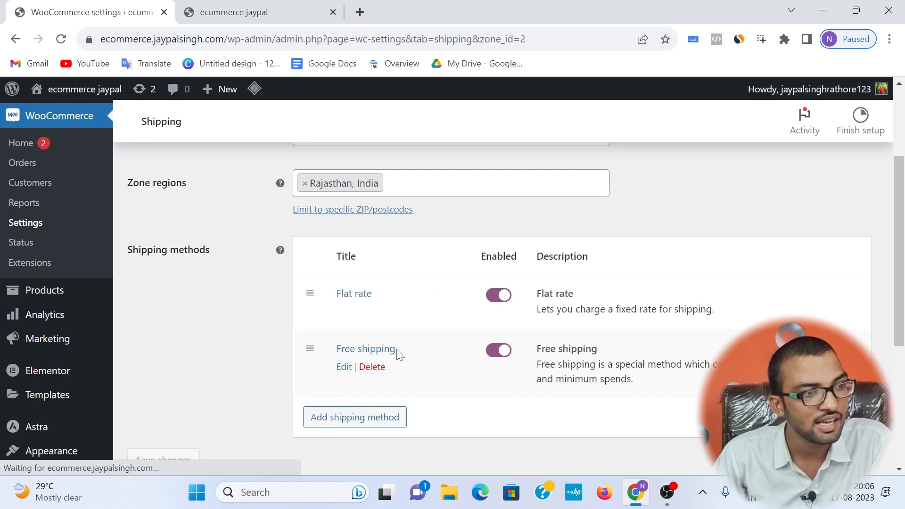
Step: Make the rajasthan zone's Free shipping require a minimum order amount of 5000 and save its settings
click(347, 367)
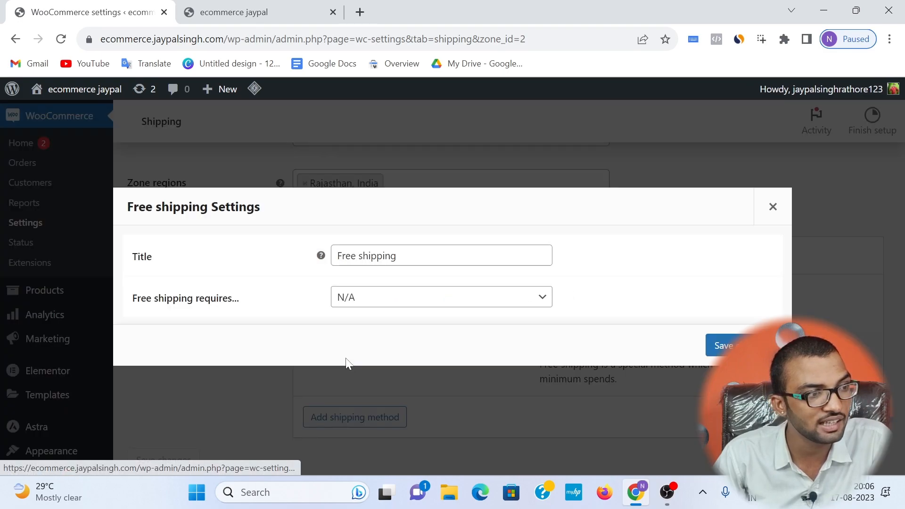
click(365, 304)
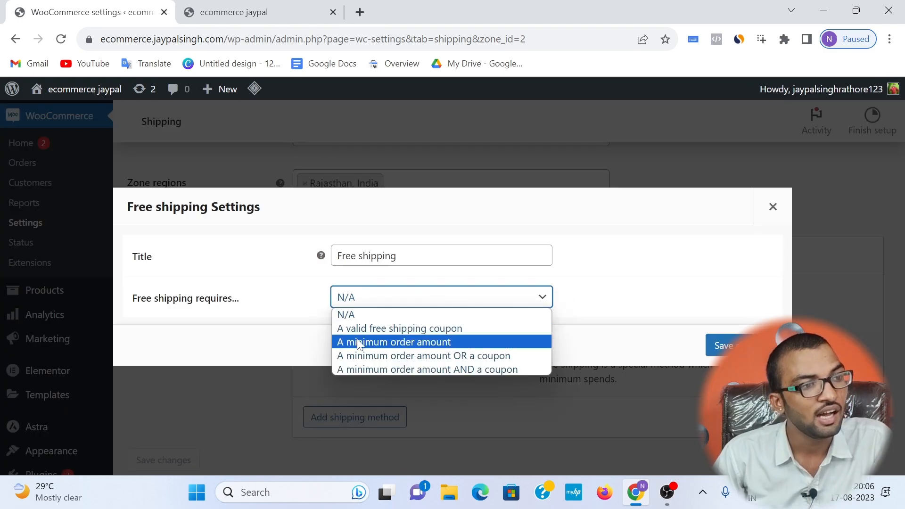
click(395, 342)
key(Tab)
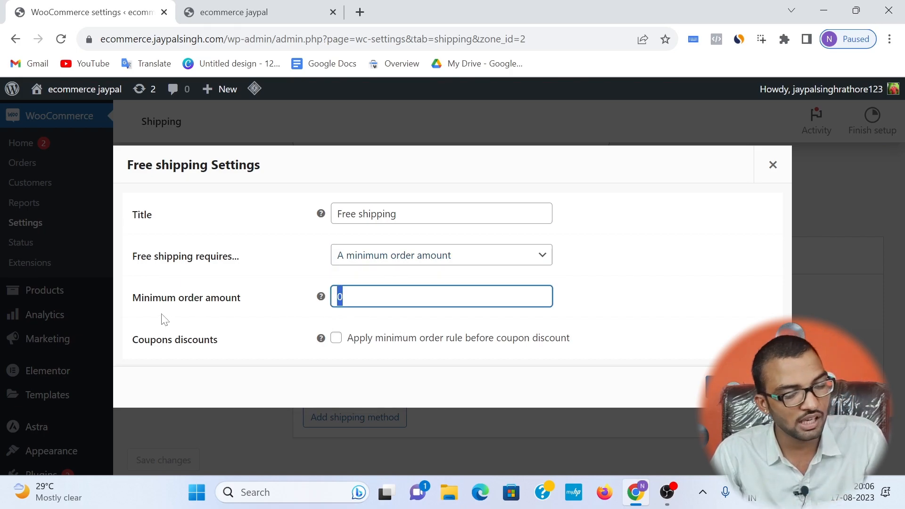
text(5000)
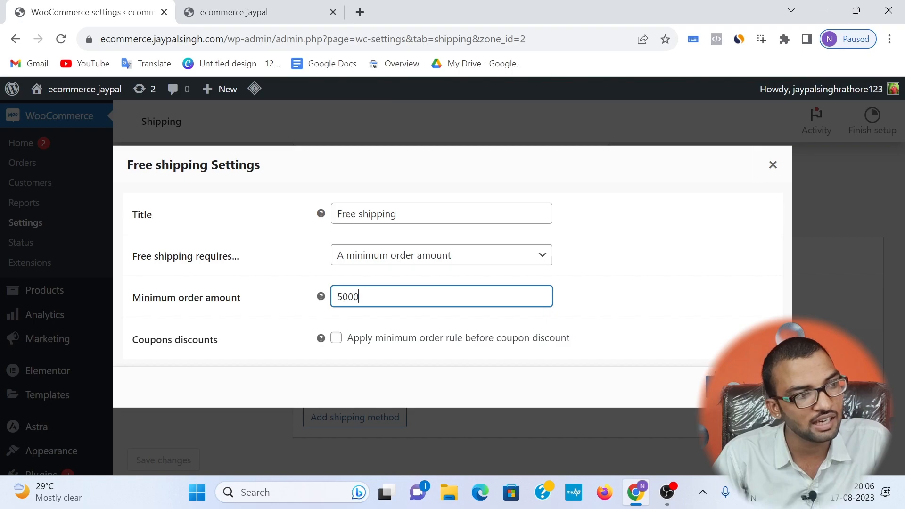
click(743, 386)
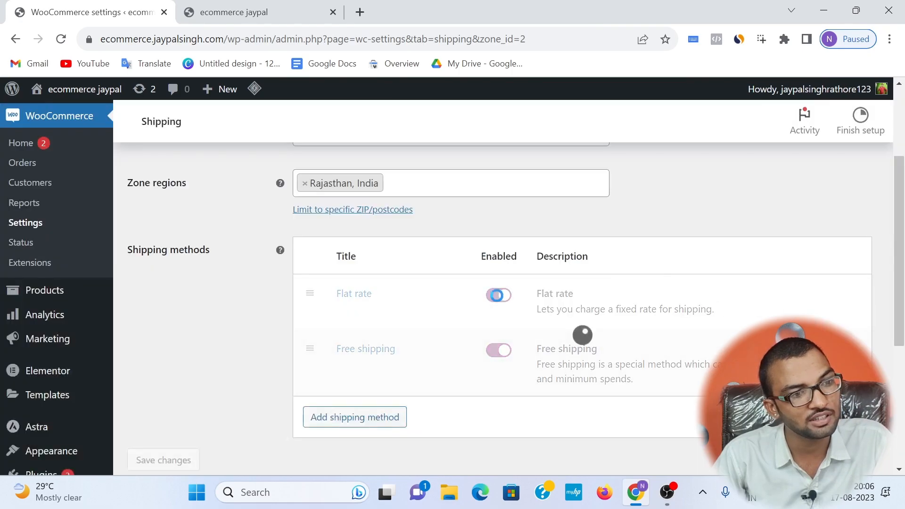
Step: Return to the shipping zones list, open the out of state zone for editing and add a Free shipping method to it
scroll(346, 302, up, 3)
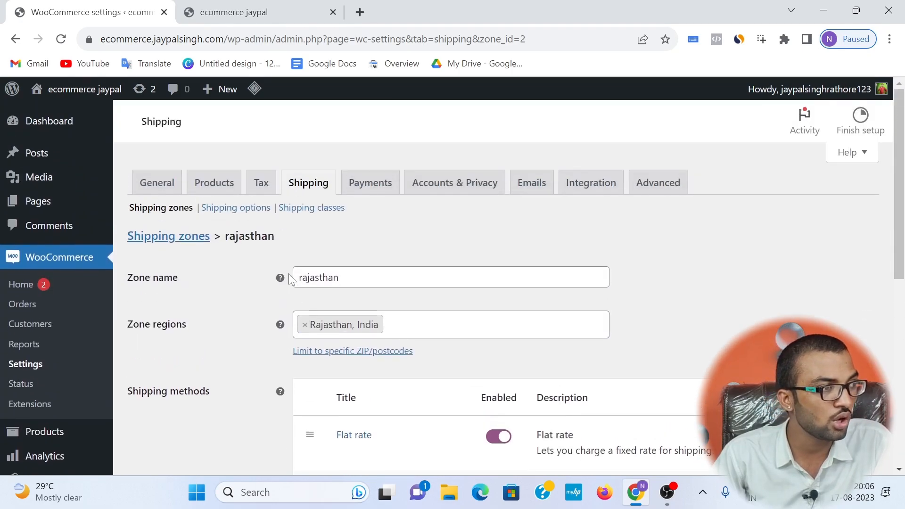
click(187, 248)
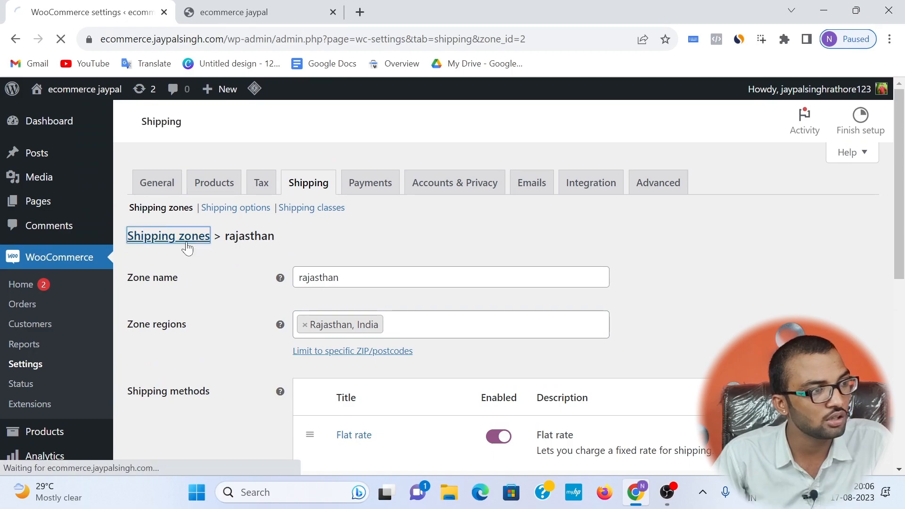
scroll(299, 235, down, 5)
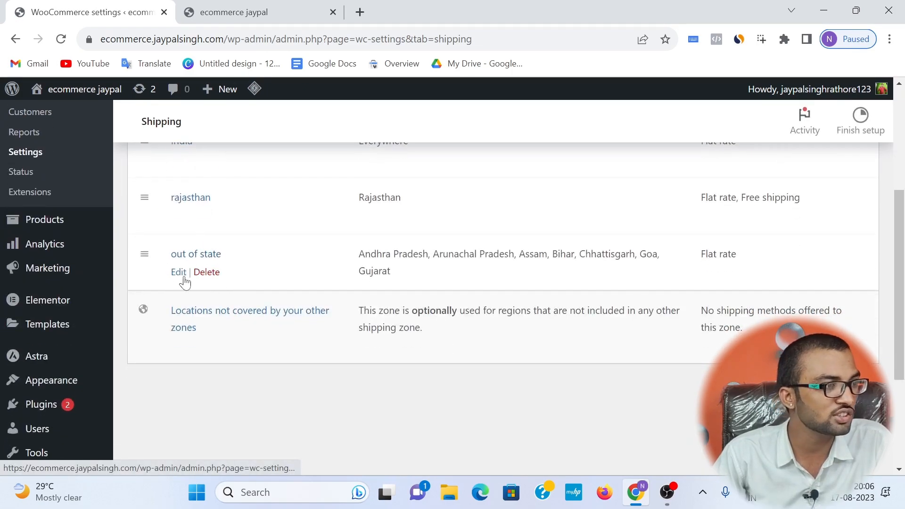
click(179, 273)
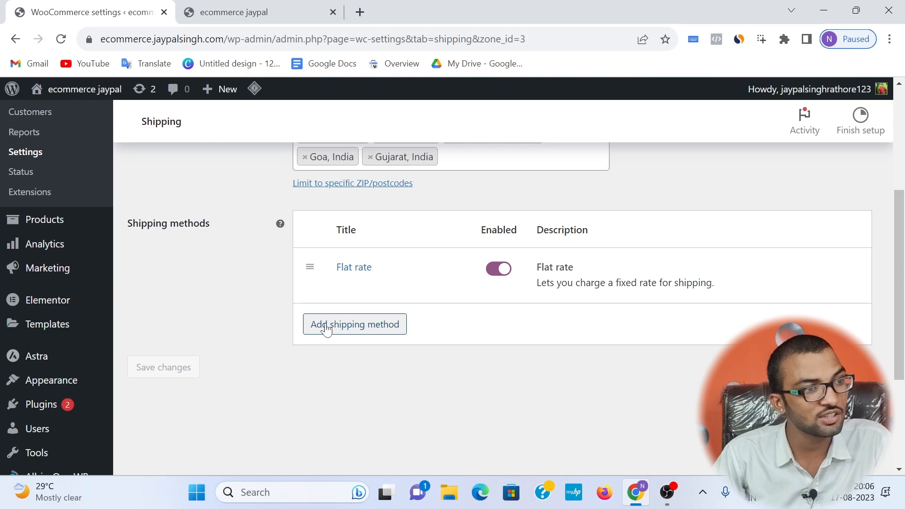
click(389, 328)
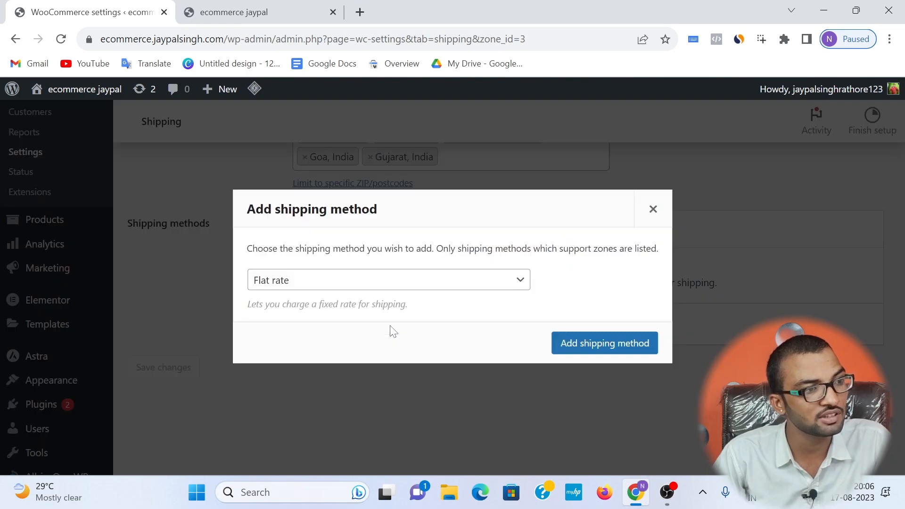
click(304, 288)
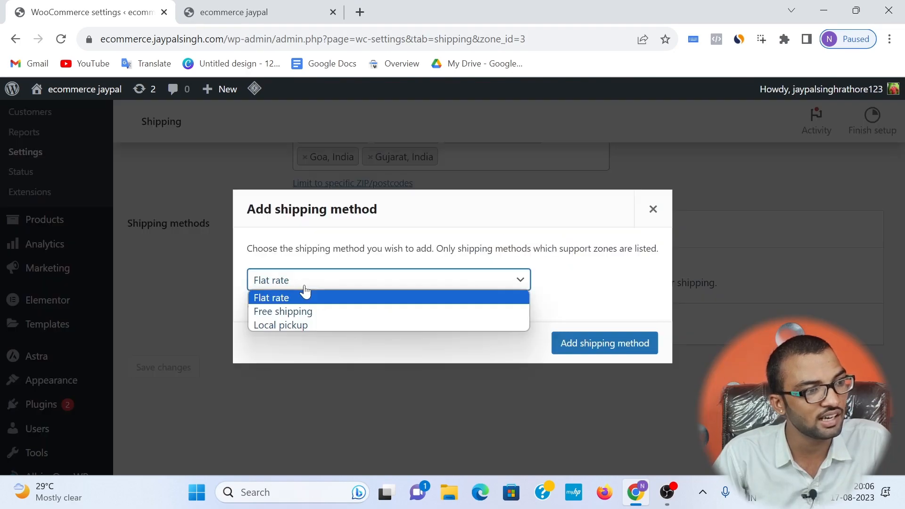
click(288, 312)
click(579, 336)
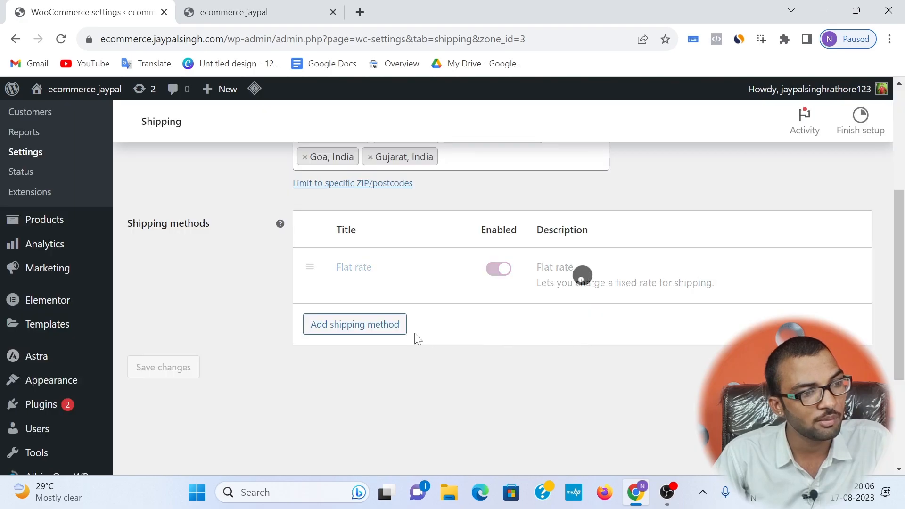
Step: Make the out of state zone's Free shipping require a minimum order amount of 6000 and save its settings
click(344, 340)
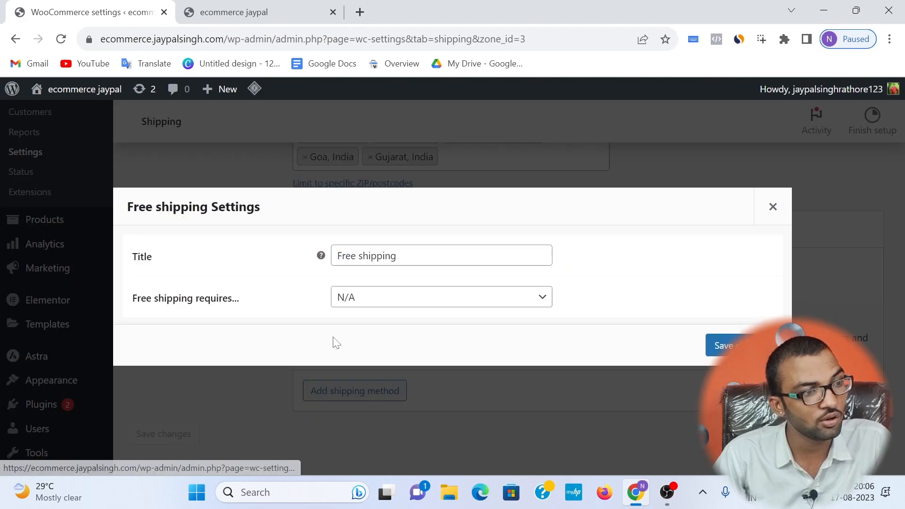
click(345, 304)
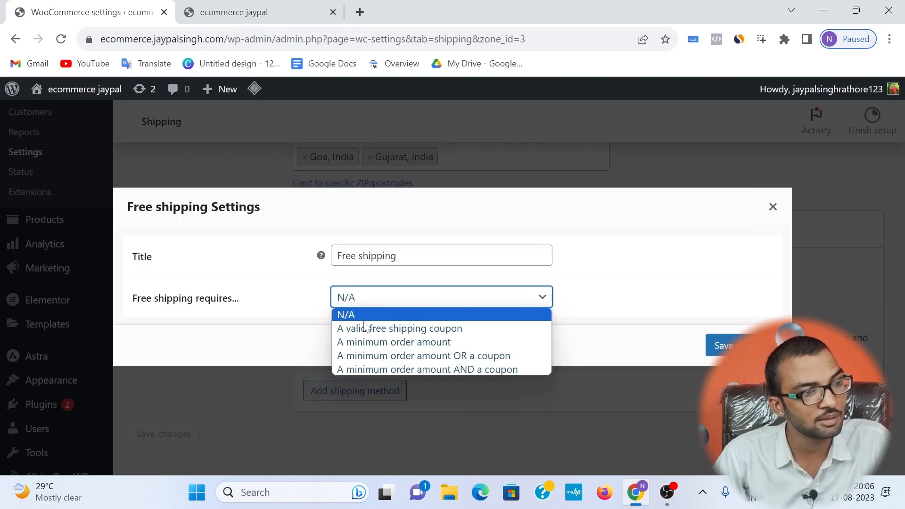
click(401, 343)
key(Tab)
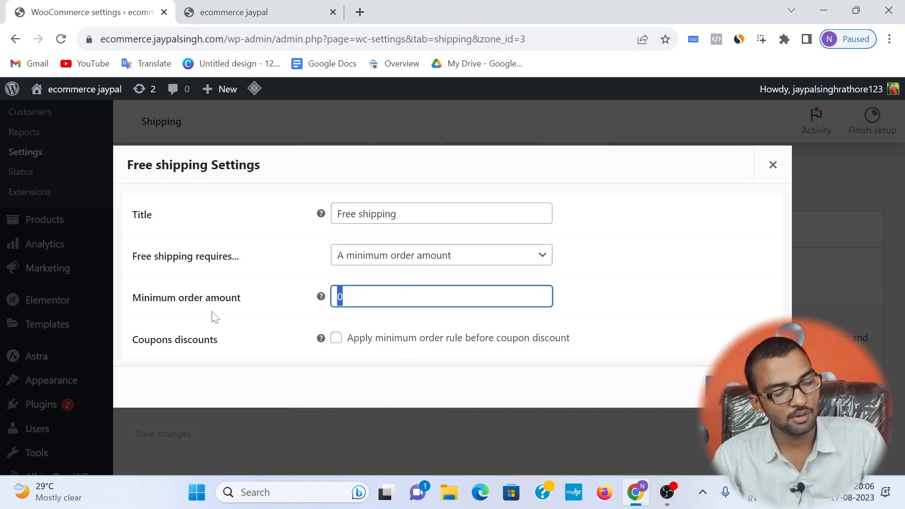
text(6000)
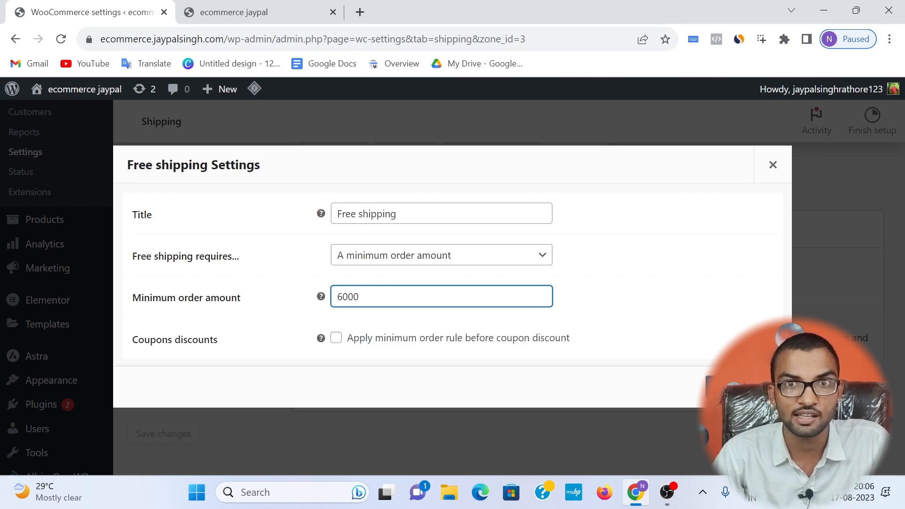
click(733, 386)
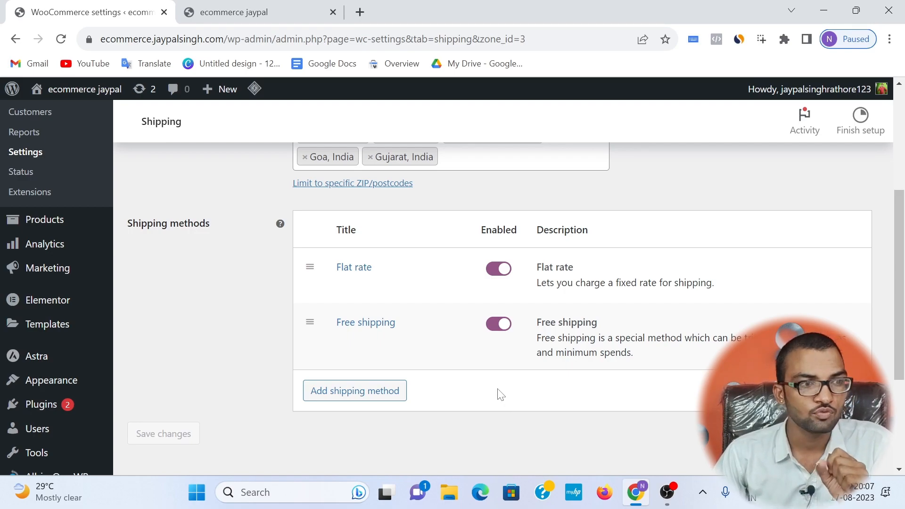
Step: Switch to the storefront browser tab and load flipkart.com in it as a reference shop
scroll(418, 376, up, 5)
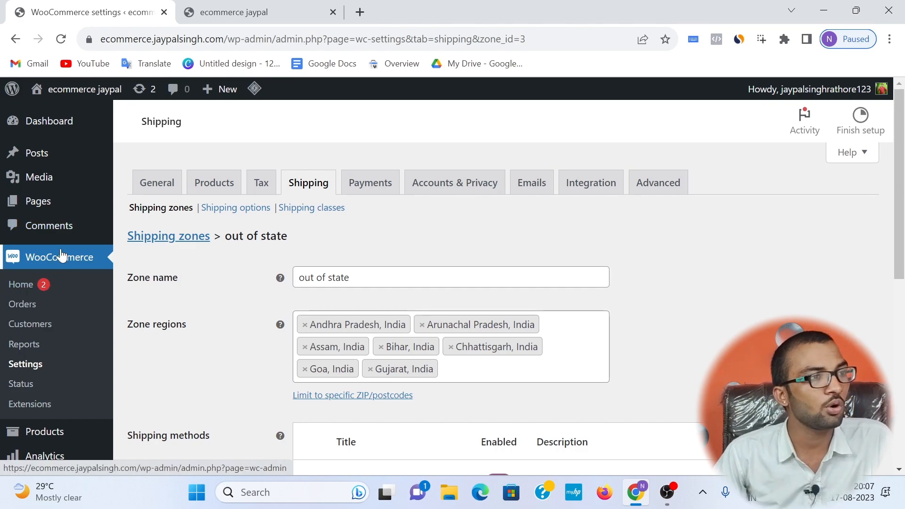
click(238, 13)
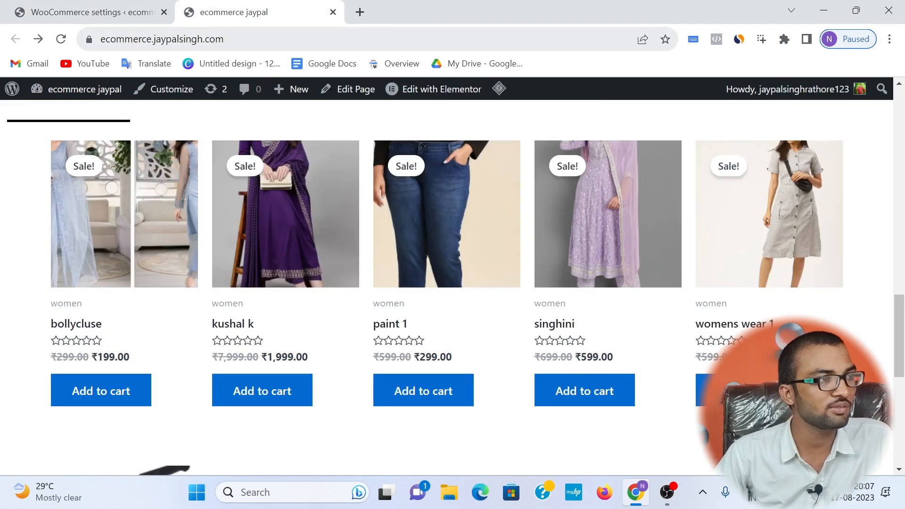
click(207, 34)
text(fli)
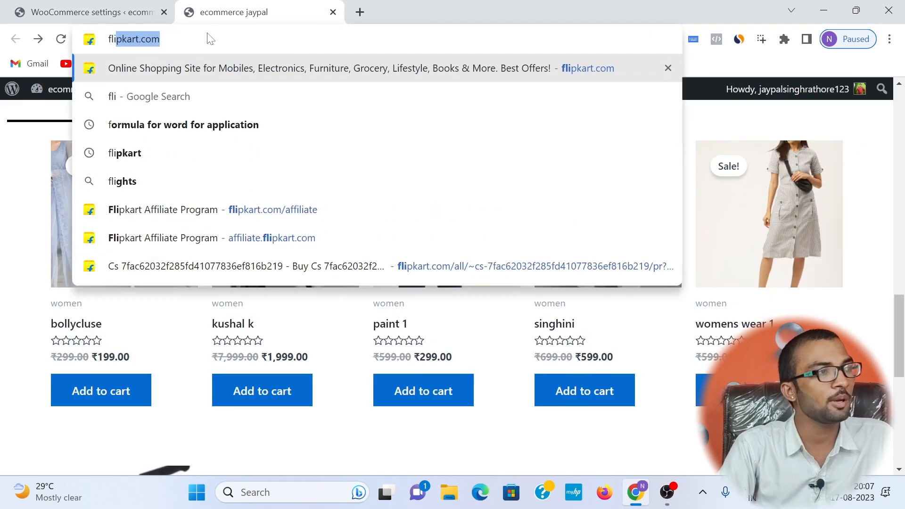
key(Return)
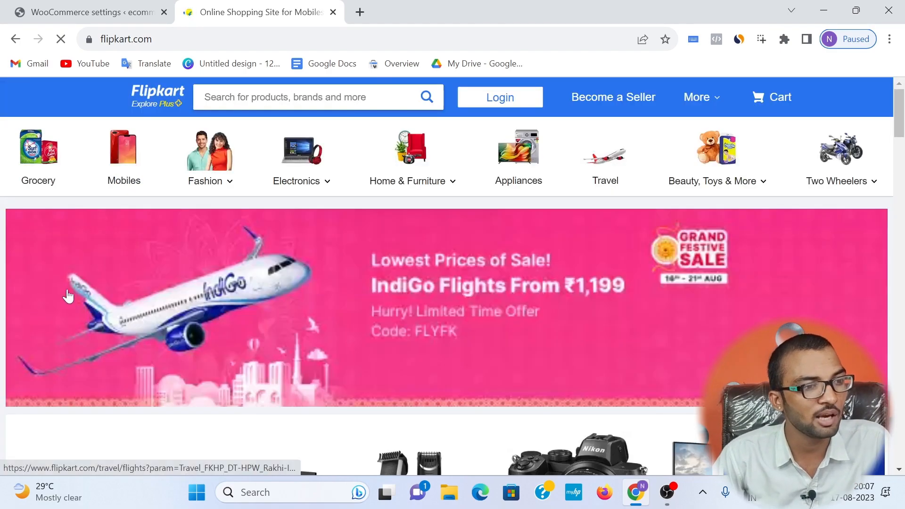
Step: Browse the Flipkart home page, open the Projector category under Best of Electronics and examine the product listing's wishlist hearts
scroll(66, 295, down, 5)
scroll(330, 346, down, 3)
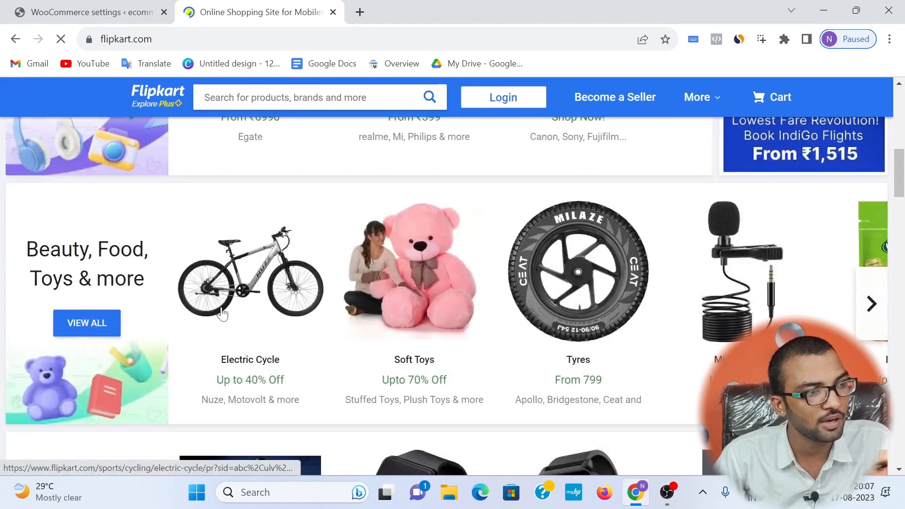
scroll(251, 339, up, 7)
scroll(333, 313, down, 2)
scroll(333, 313, down, 2)
click(251, 312)
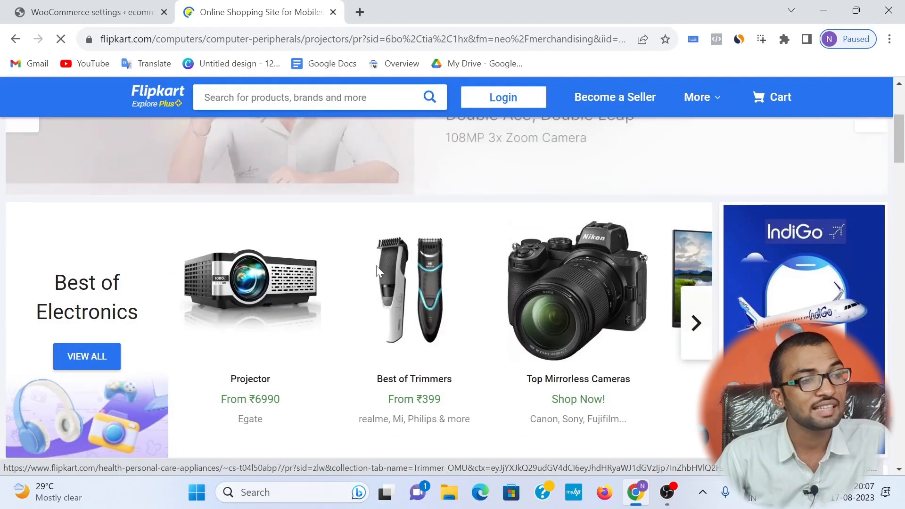
scroll(472, 278, down, 3)
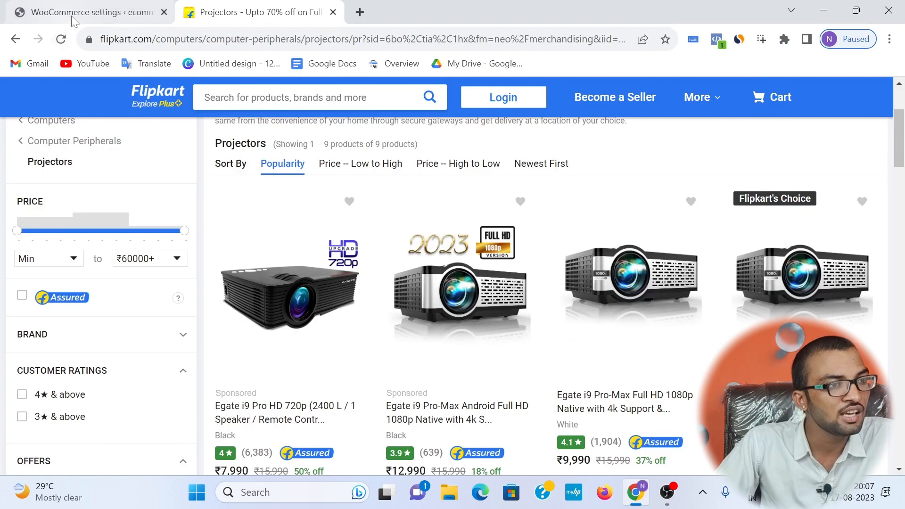
Step: Return to the WordPress admin, open the store's site in a new tab and examine the For mens products
click(89, 12)
mouse_move(82, 90)
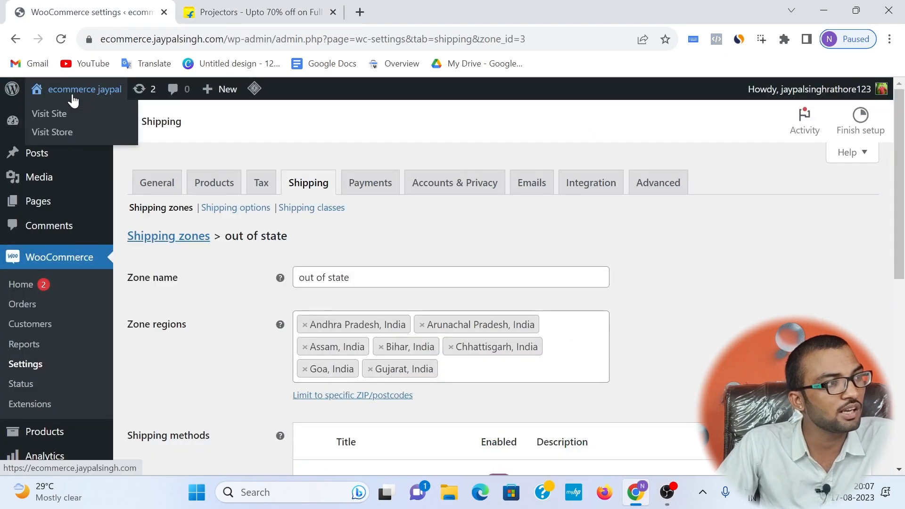
right_click(78, 117)
click(131, 126)
key(ctrl+Tab)
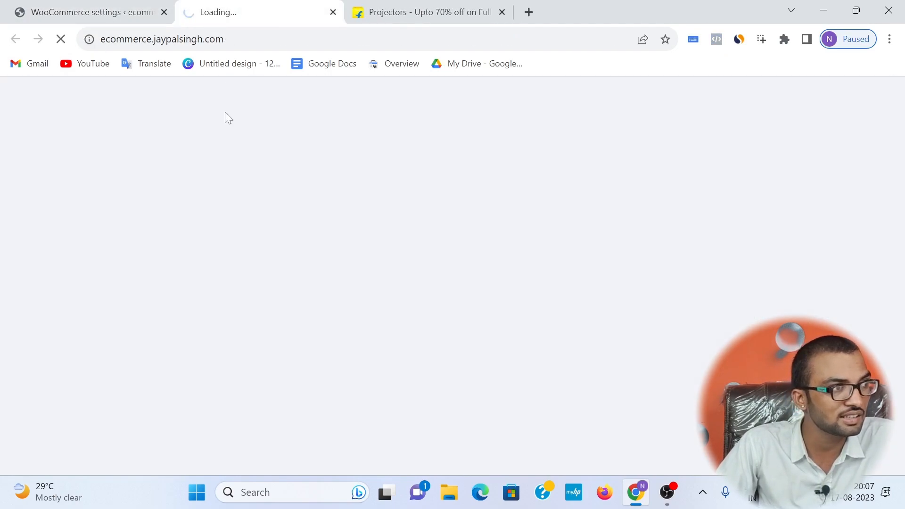
scroll(388, 193, down, 6)
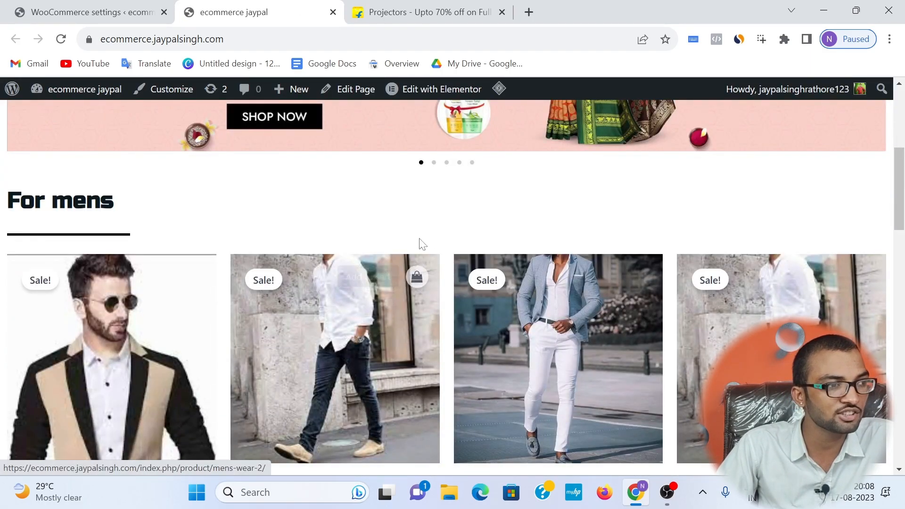
Step: Open the WordPress page for adding new plugins and search the plugin directory for wishlist
click(90, 12)
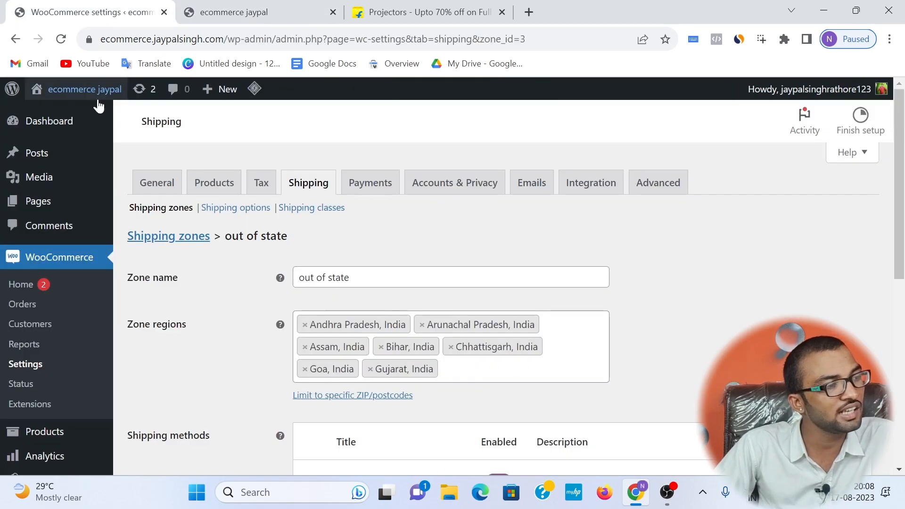
scroll(90, 189, down, 5)
scroll(75, 307, down, 2)
mouse_move(83, 340)
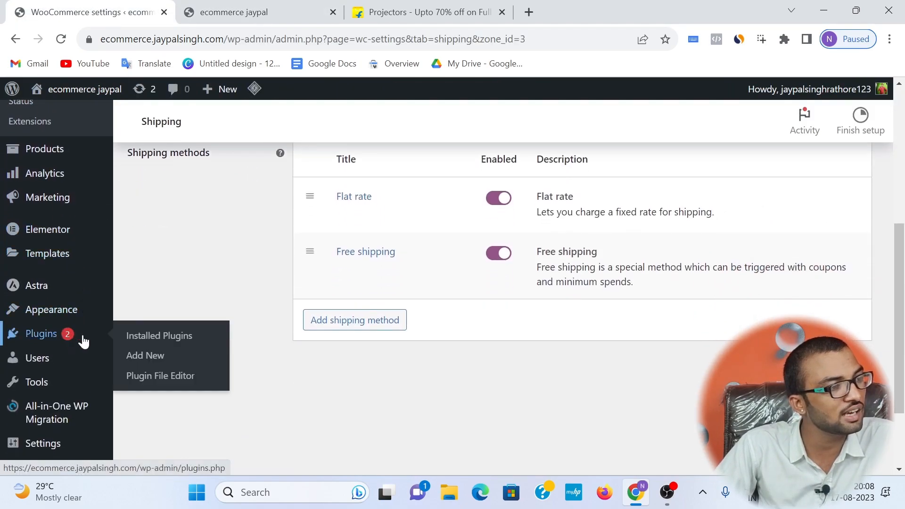
click(145, 362)
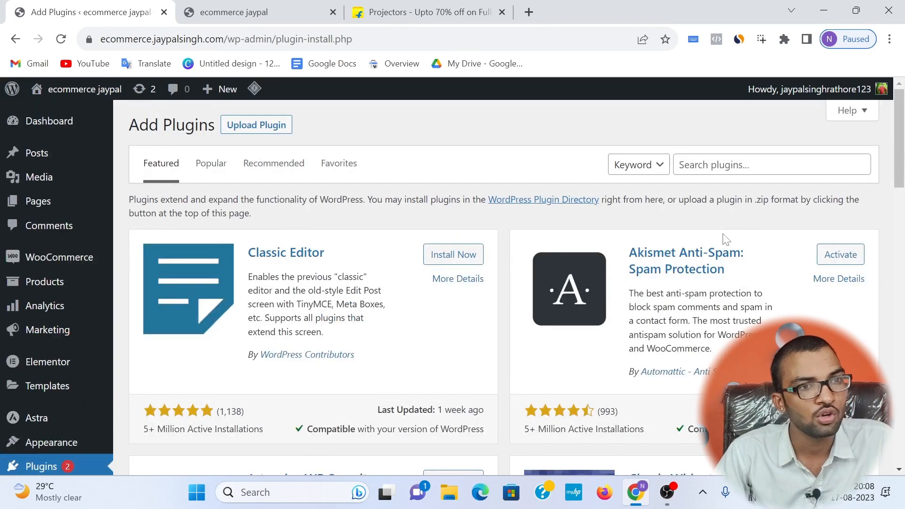
click(754, 164)
text(wishlist)
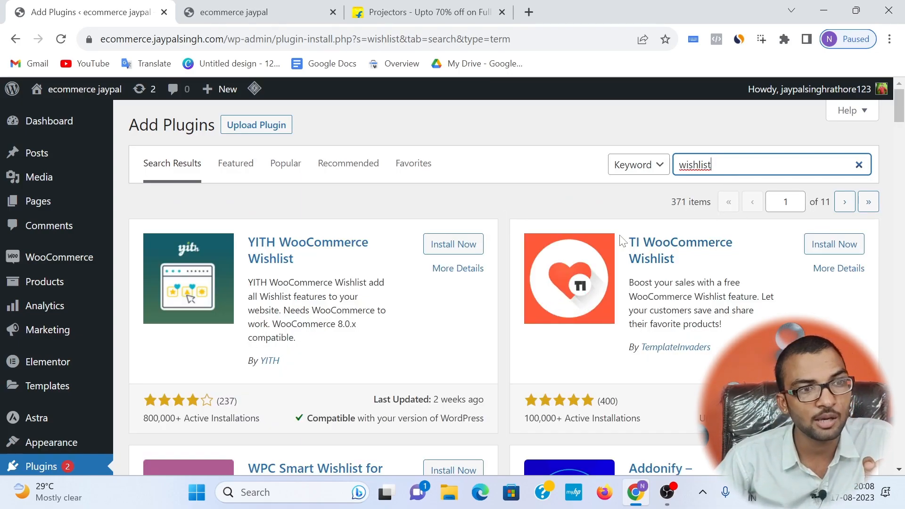
Step: Install the YITH WooCommerce Wishlist plugin and activate it
drag(630, 245, 788, 249)
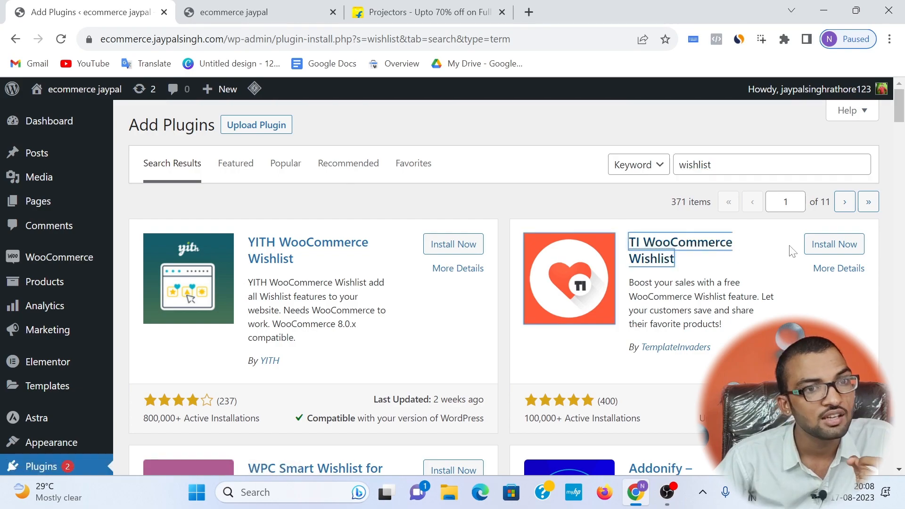
click(453, 244)
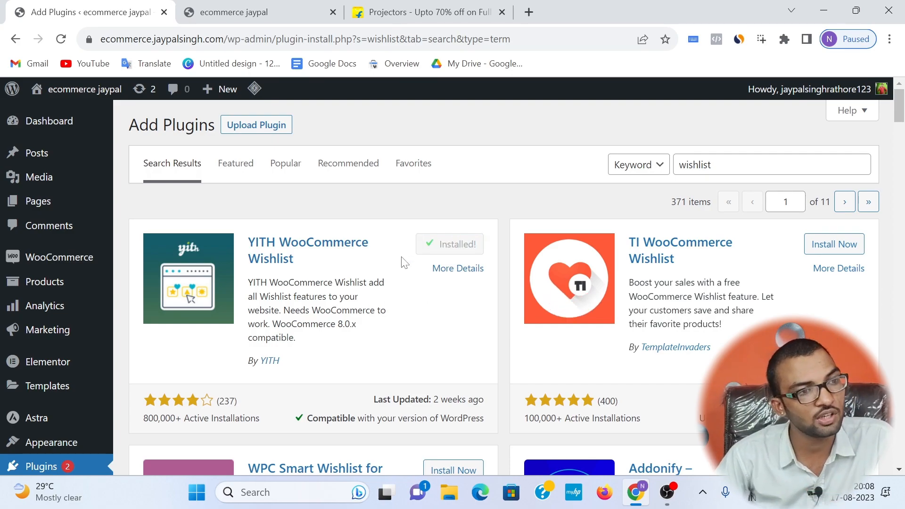
click(446, 245)
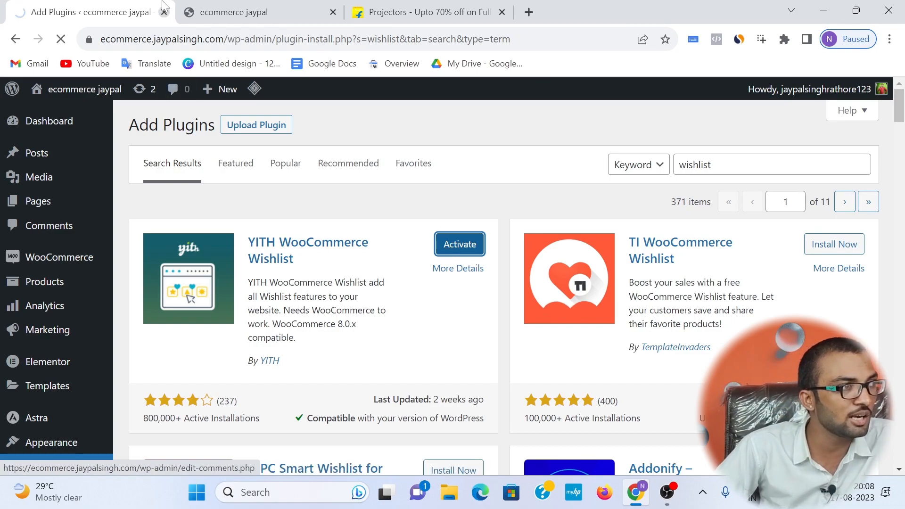
Step: Open the mens wear 1 product page on the storefront and check it for the wishlist option
mouse_move(203, 6)
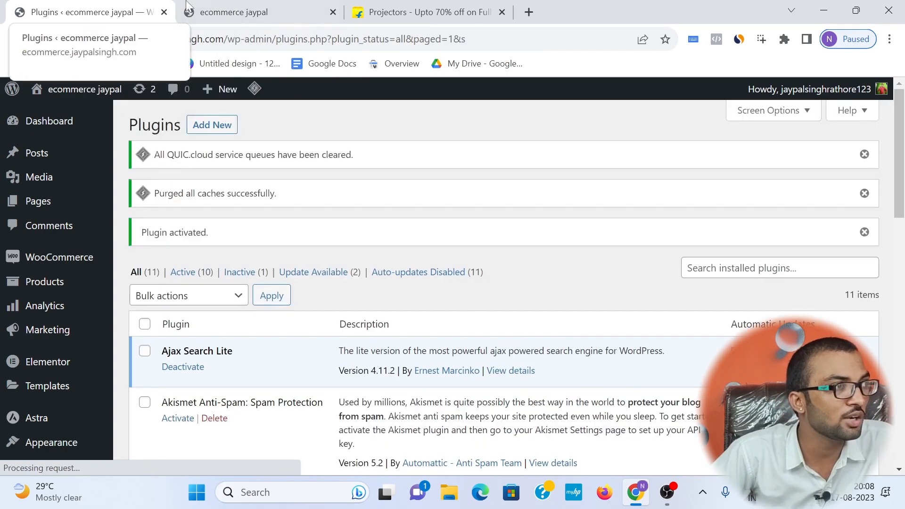
click(202, 5)
scroll(523, 299, down, 1)
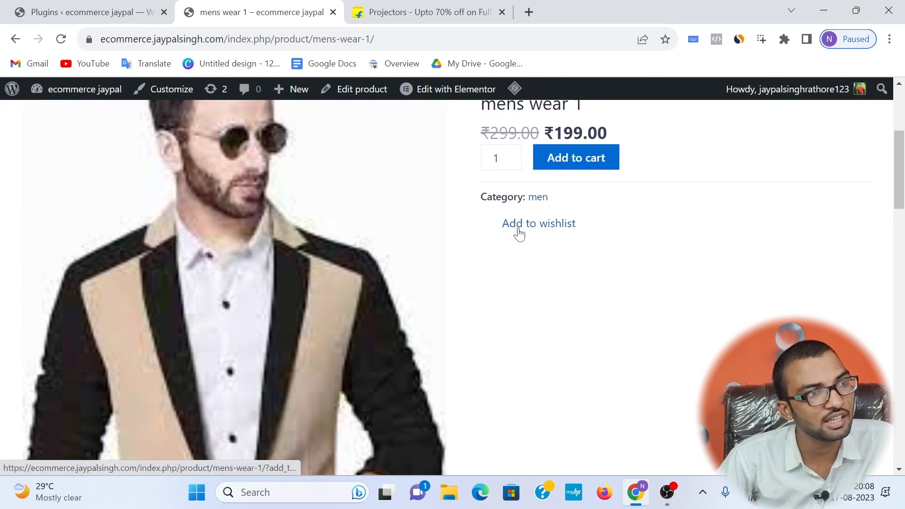
Step: View the Egate i9 Pro HD 720p projector's page on Flipkart for comparison, then close both Flipkart tabs
click(426, 12)
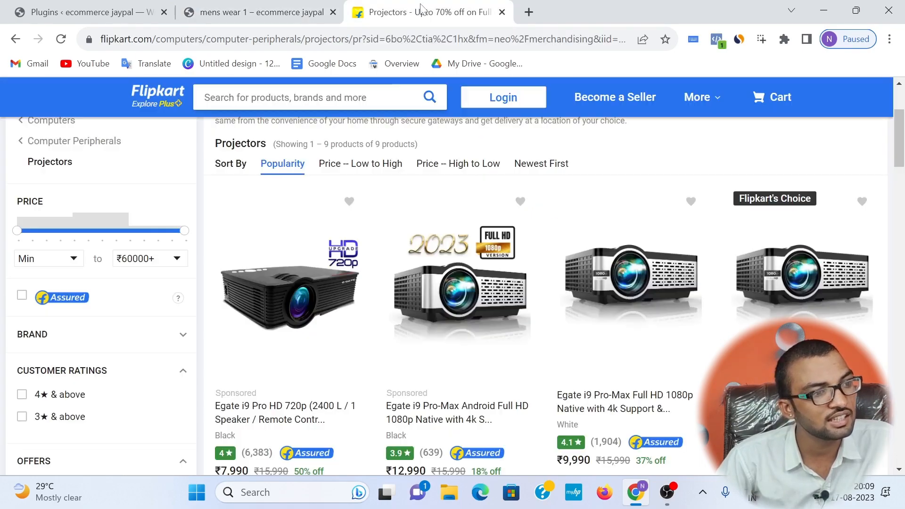
click(259, 327)
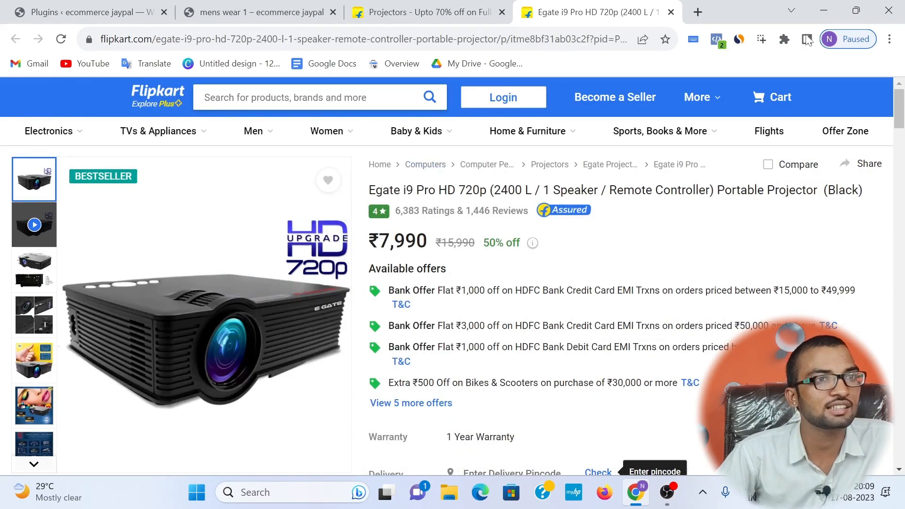
click(671, 12)
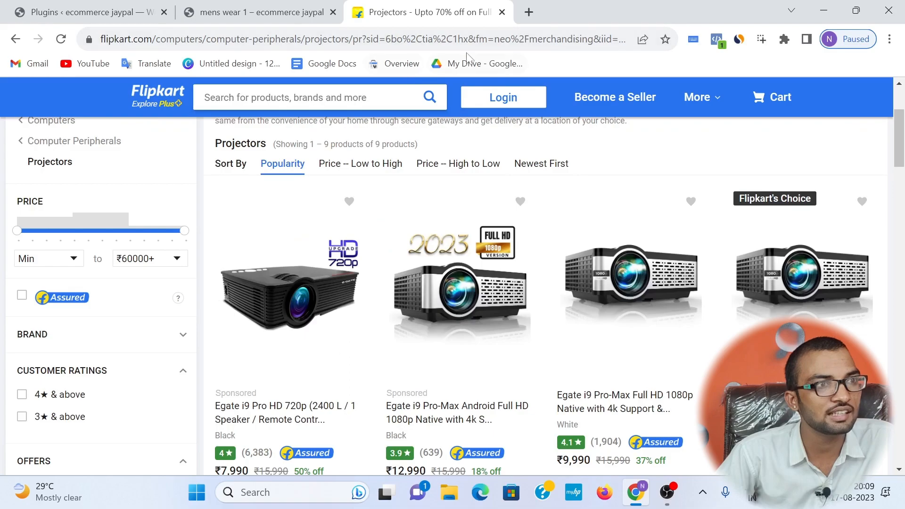
click(502, 12)
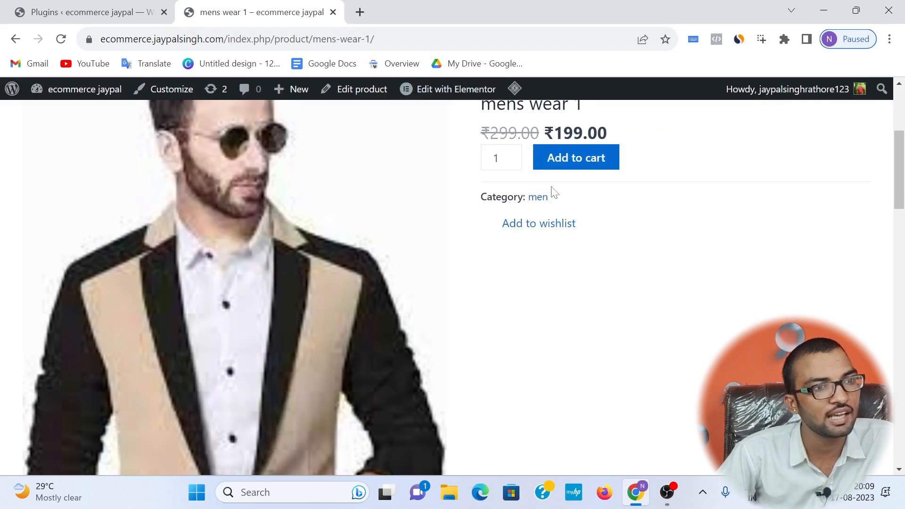
Step: Add the mens wear 1 product to the wishlist and open the wishlist page to view its entry
click(548, 224)
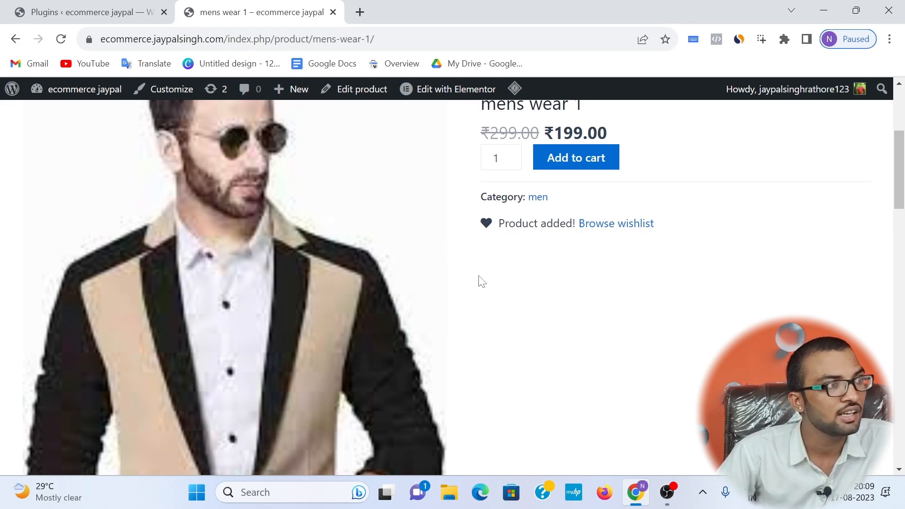
click(609, 230)
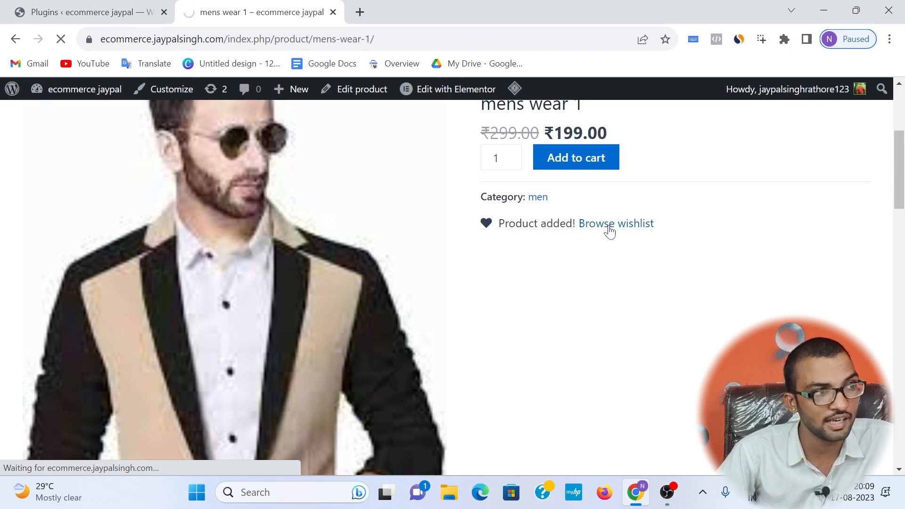
scroll(330, 250, down, 4)
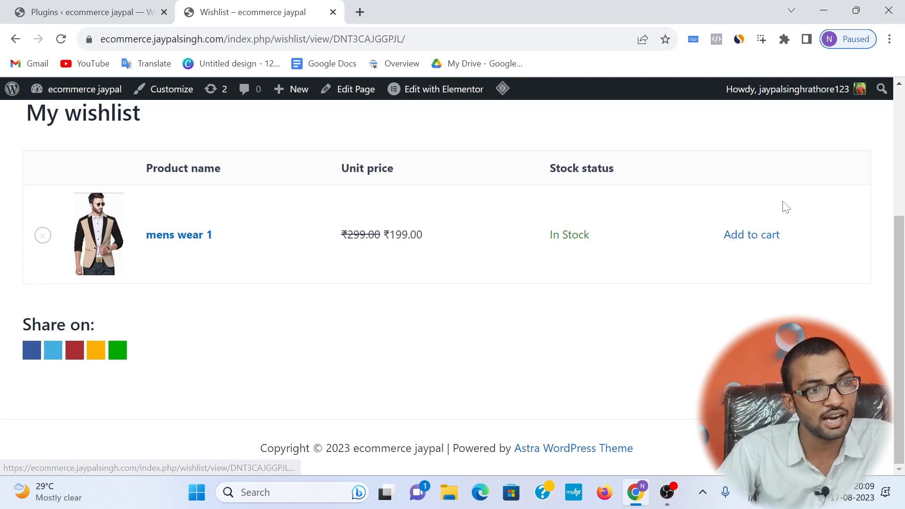
Step: Return to the installed plugins in the WordPress admin and open the YITH WooCommerce Wishlist plugin's general settings
click(121, 16)
scroll(173, 259, down, 3)
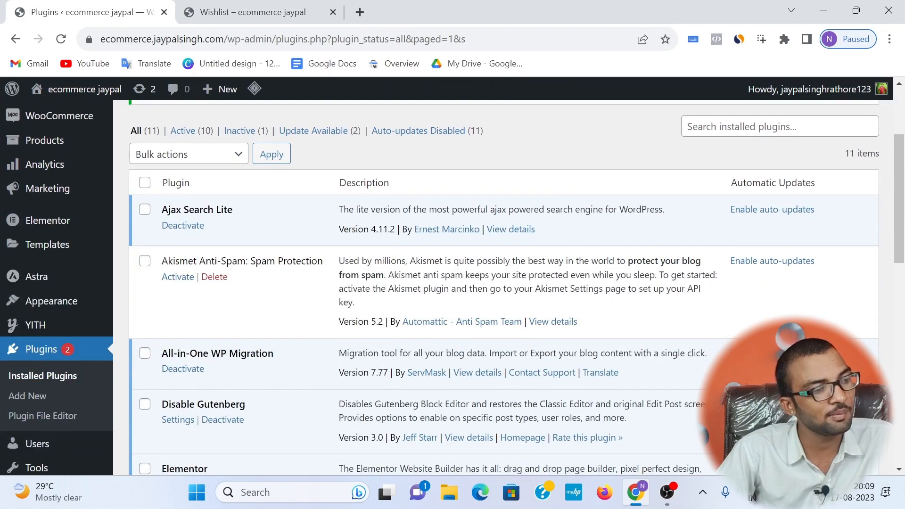
scroll(174, 259, down, 10)
scroll(259, 343, down, 3)
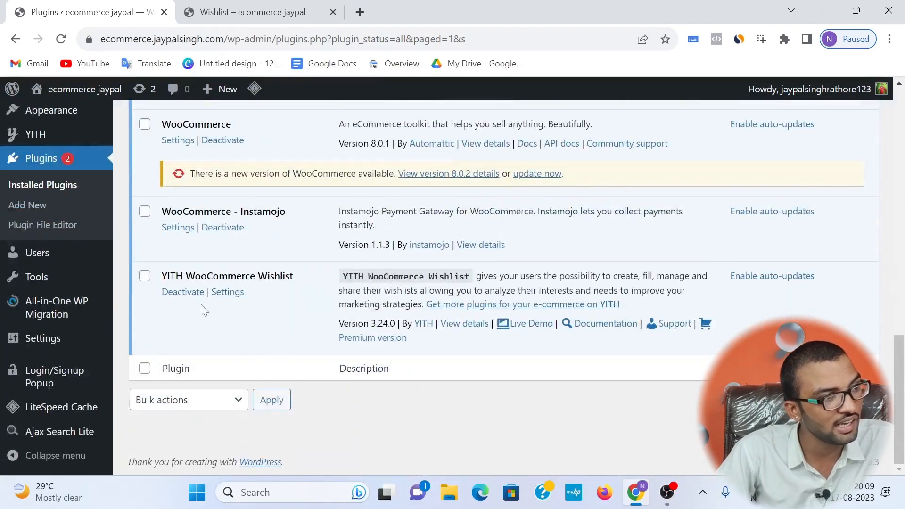
click(232, 295)
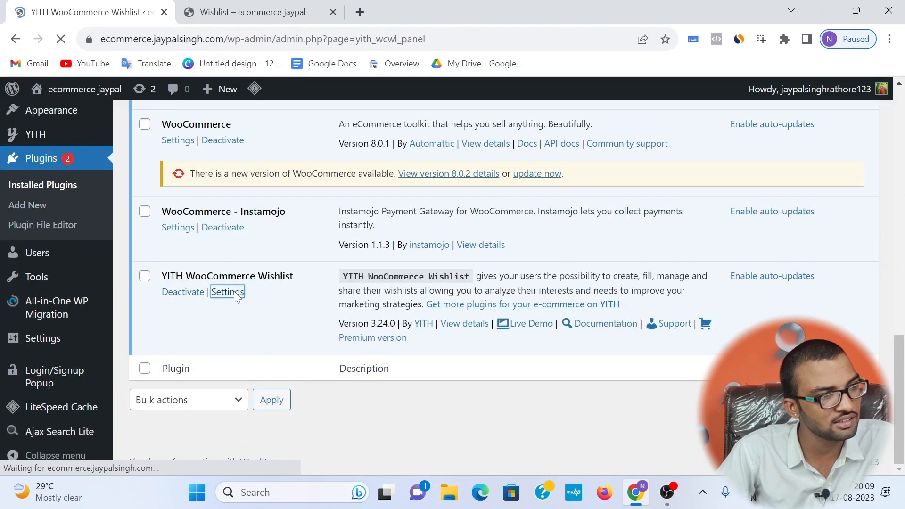
scroll(430, 284, down, 2)
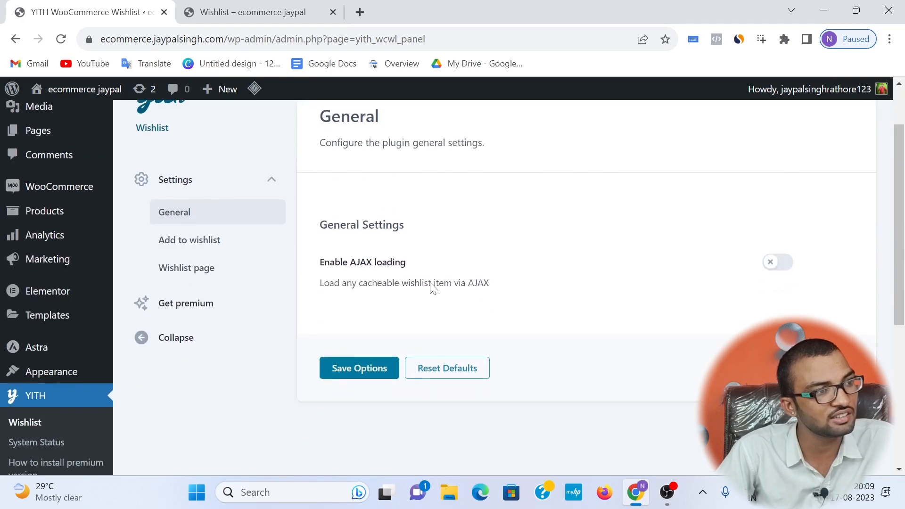